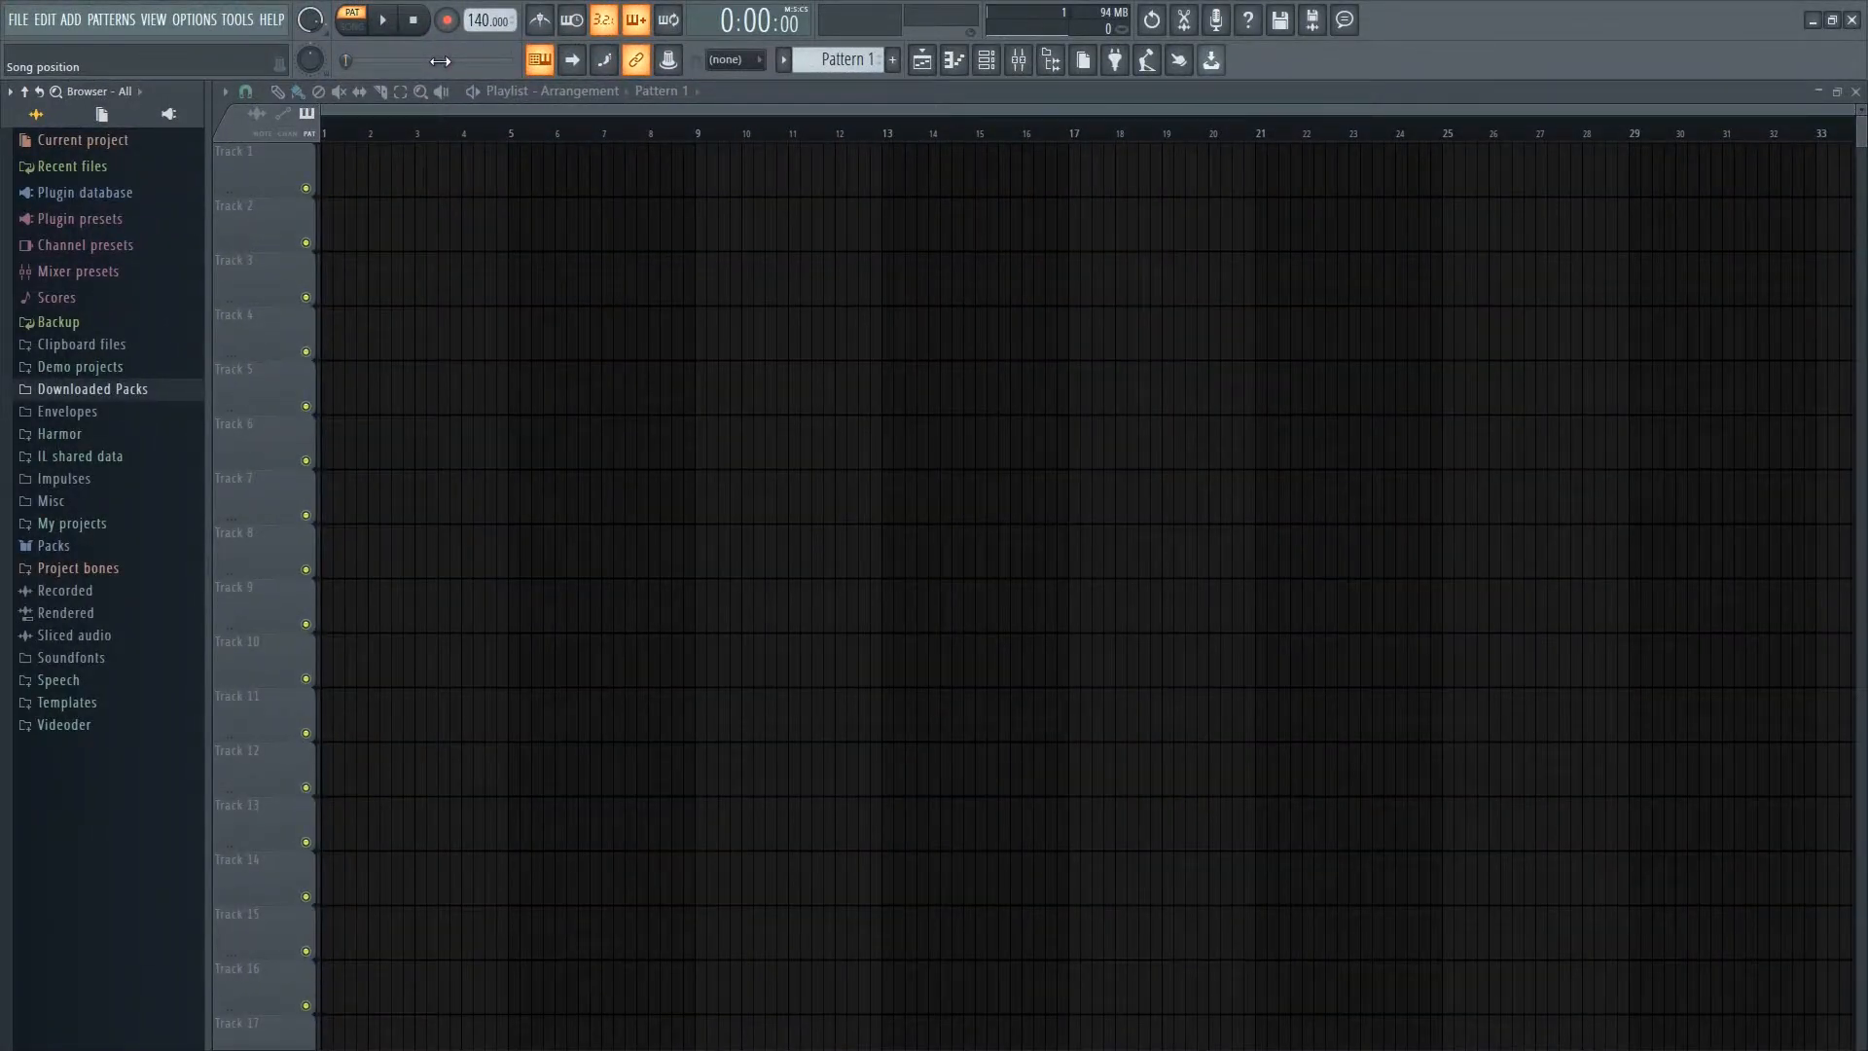
- Load KICK-09 from the GINTRO kit in the downloaded Boom Bap Sound Packs into a new channel
{"action": "left_click", "coordinate": [109, 390]}
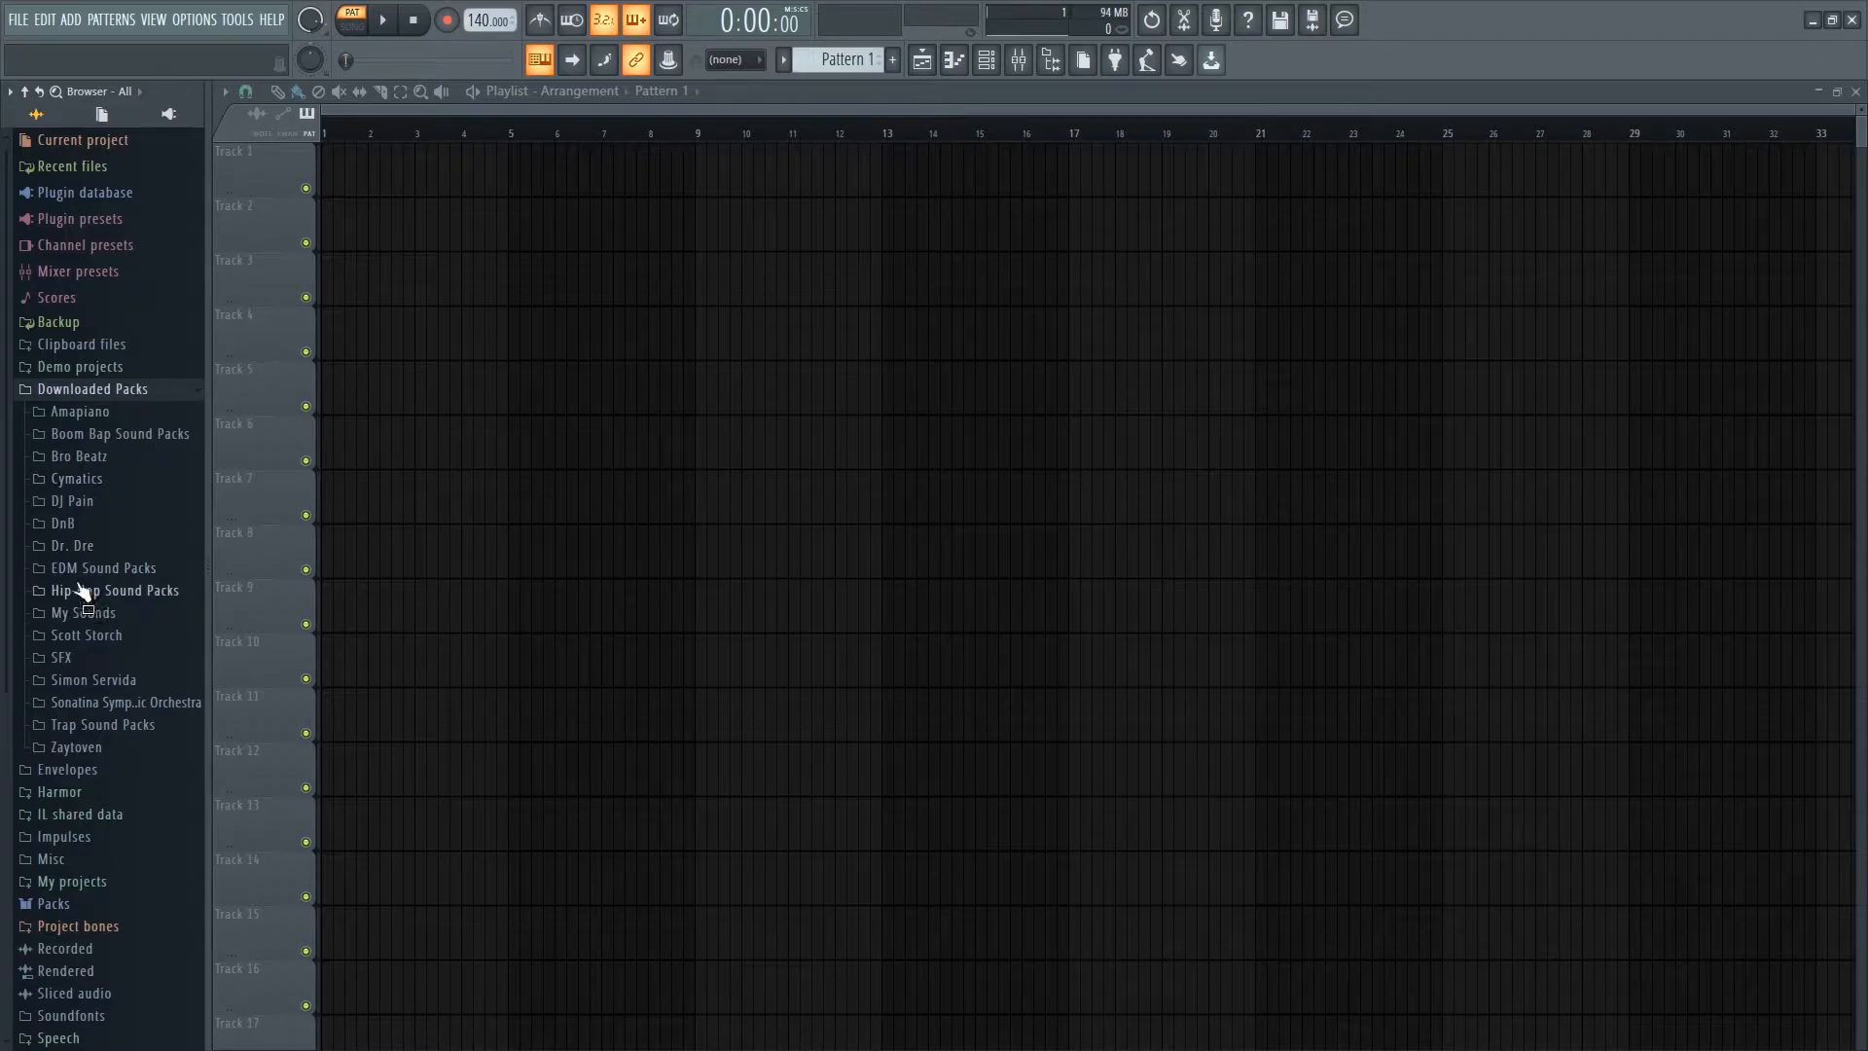
{"action": "left_click", "coordinate": [150, 434]}
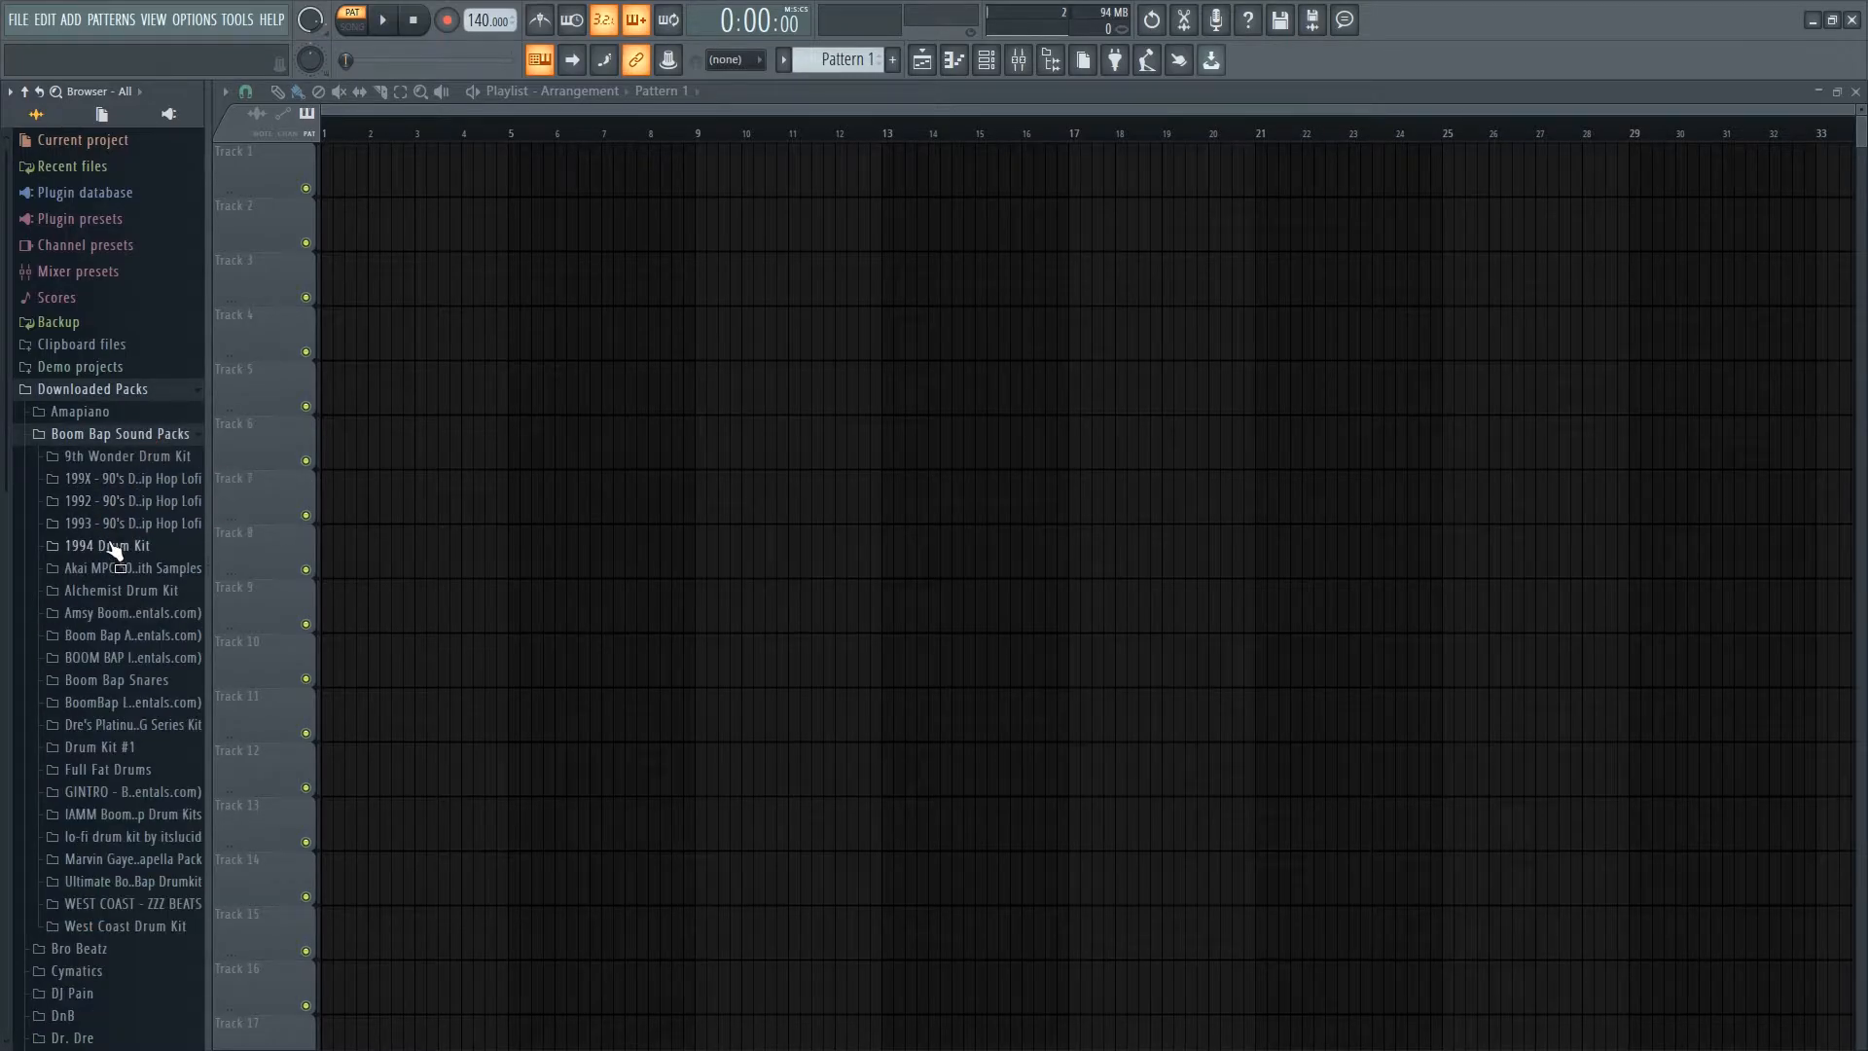
{"action": "left_click", "coordinate": [102, 799]}
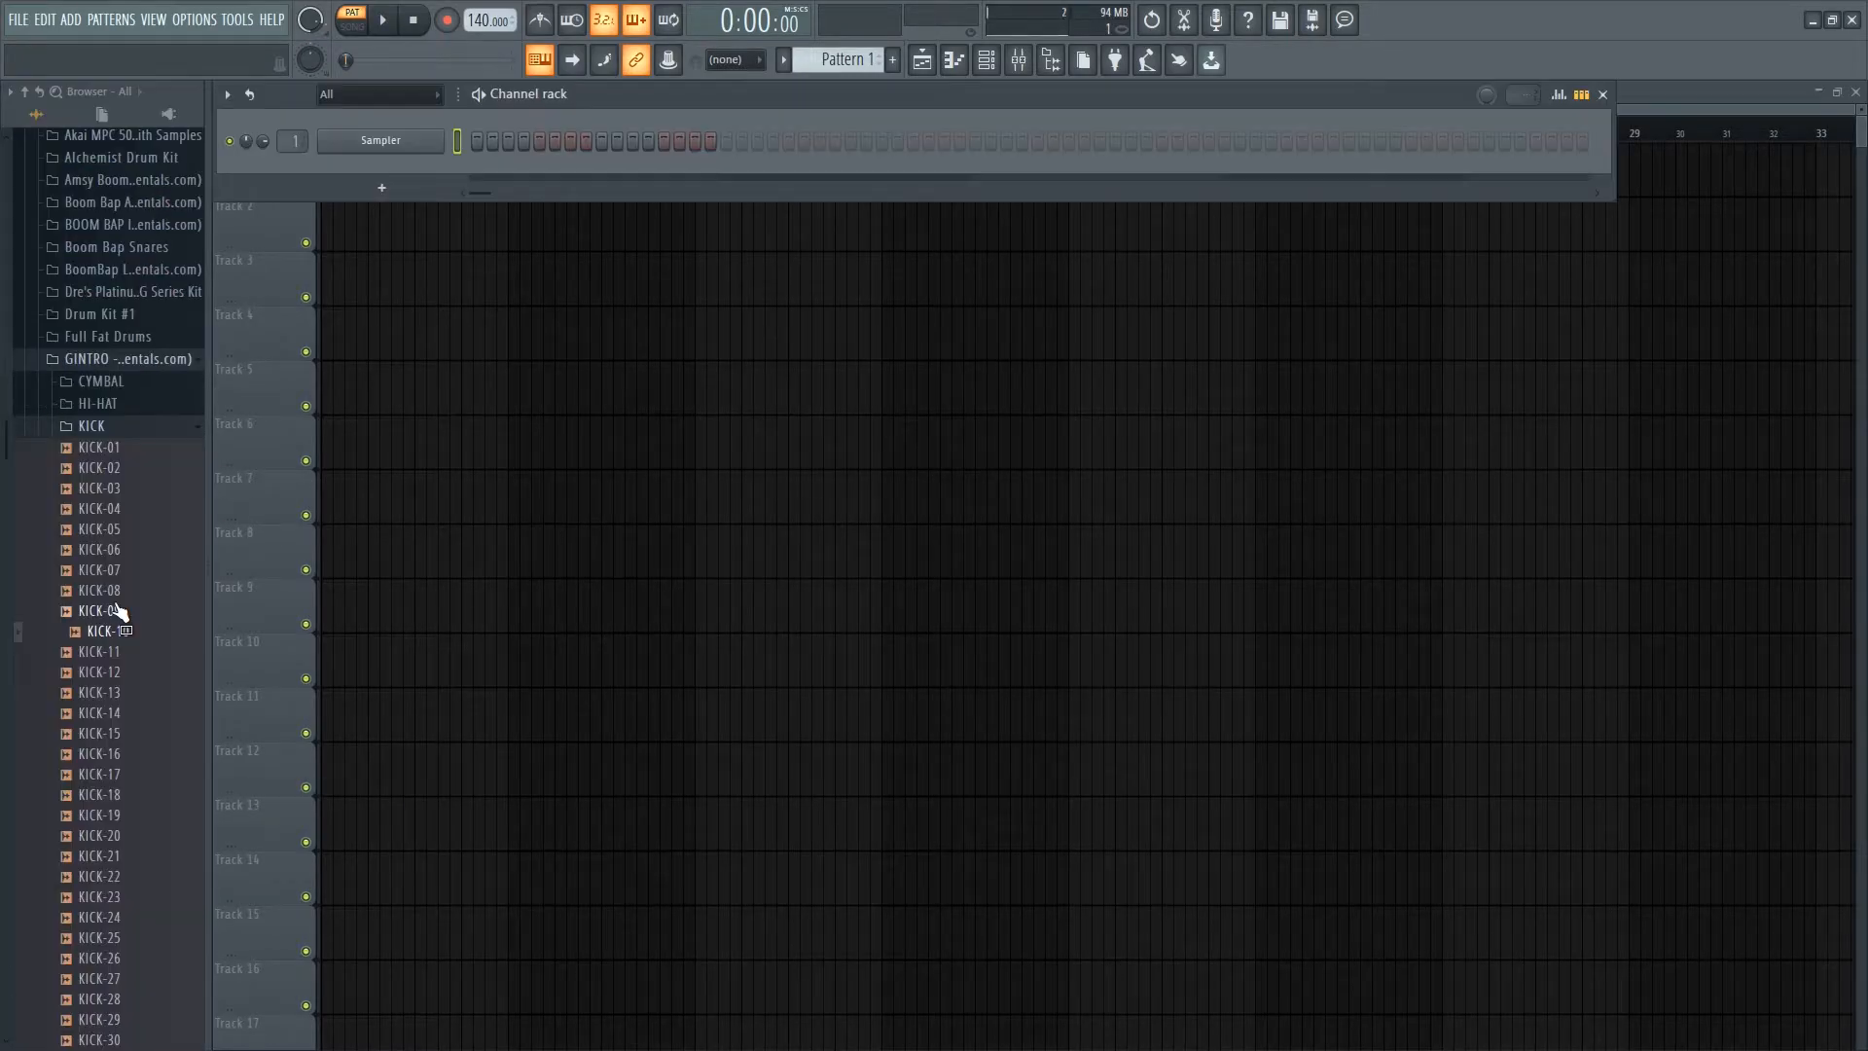
{"action": "left_click", "coordinate": [119, 610]}
{"action": "left_click", "coordinate": [119, 592]}
{"action": "left_click", "coordinate": [121, 615]}
{"action": "right_click", "coordinate": [122, 619]}
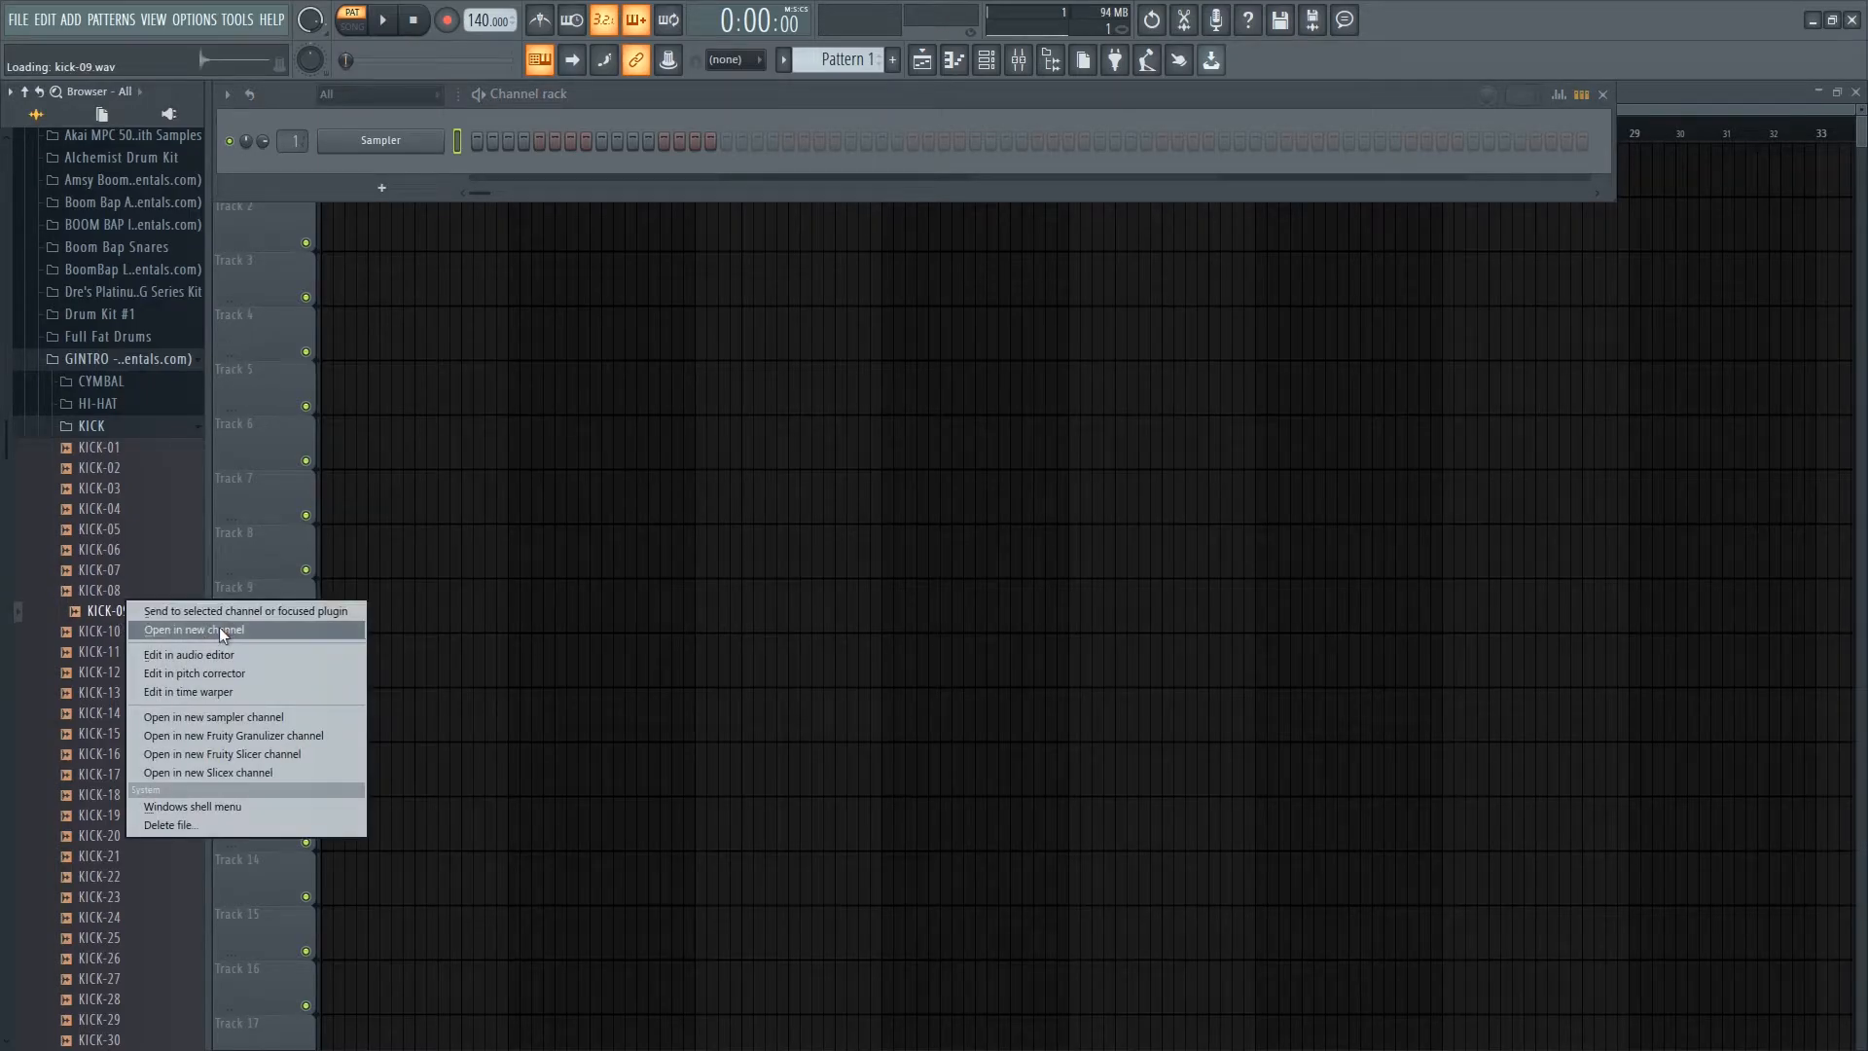
{"action": "left_click", "coordinate": [219, 629]}
- Delete the default Sampler channel and close the KICK-09 channel settings
{"action": "right_click", "coordinate": [404, 143]}
{"action": "left_click", "coordinate": [494, 346]}
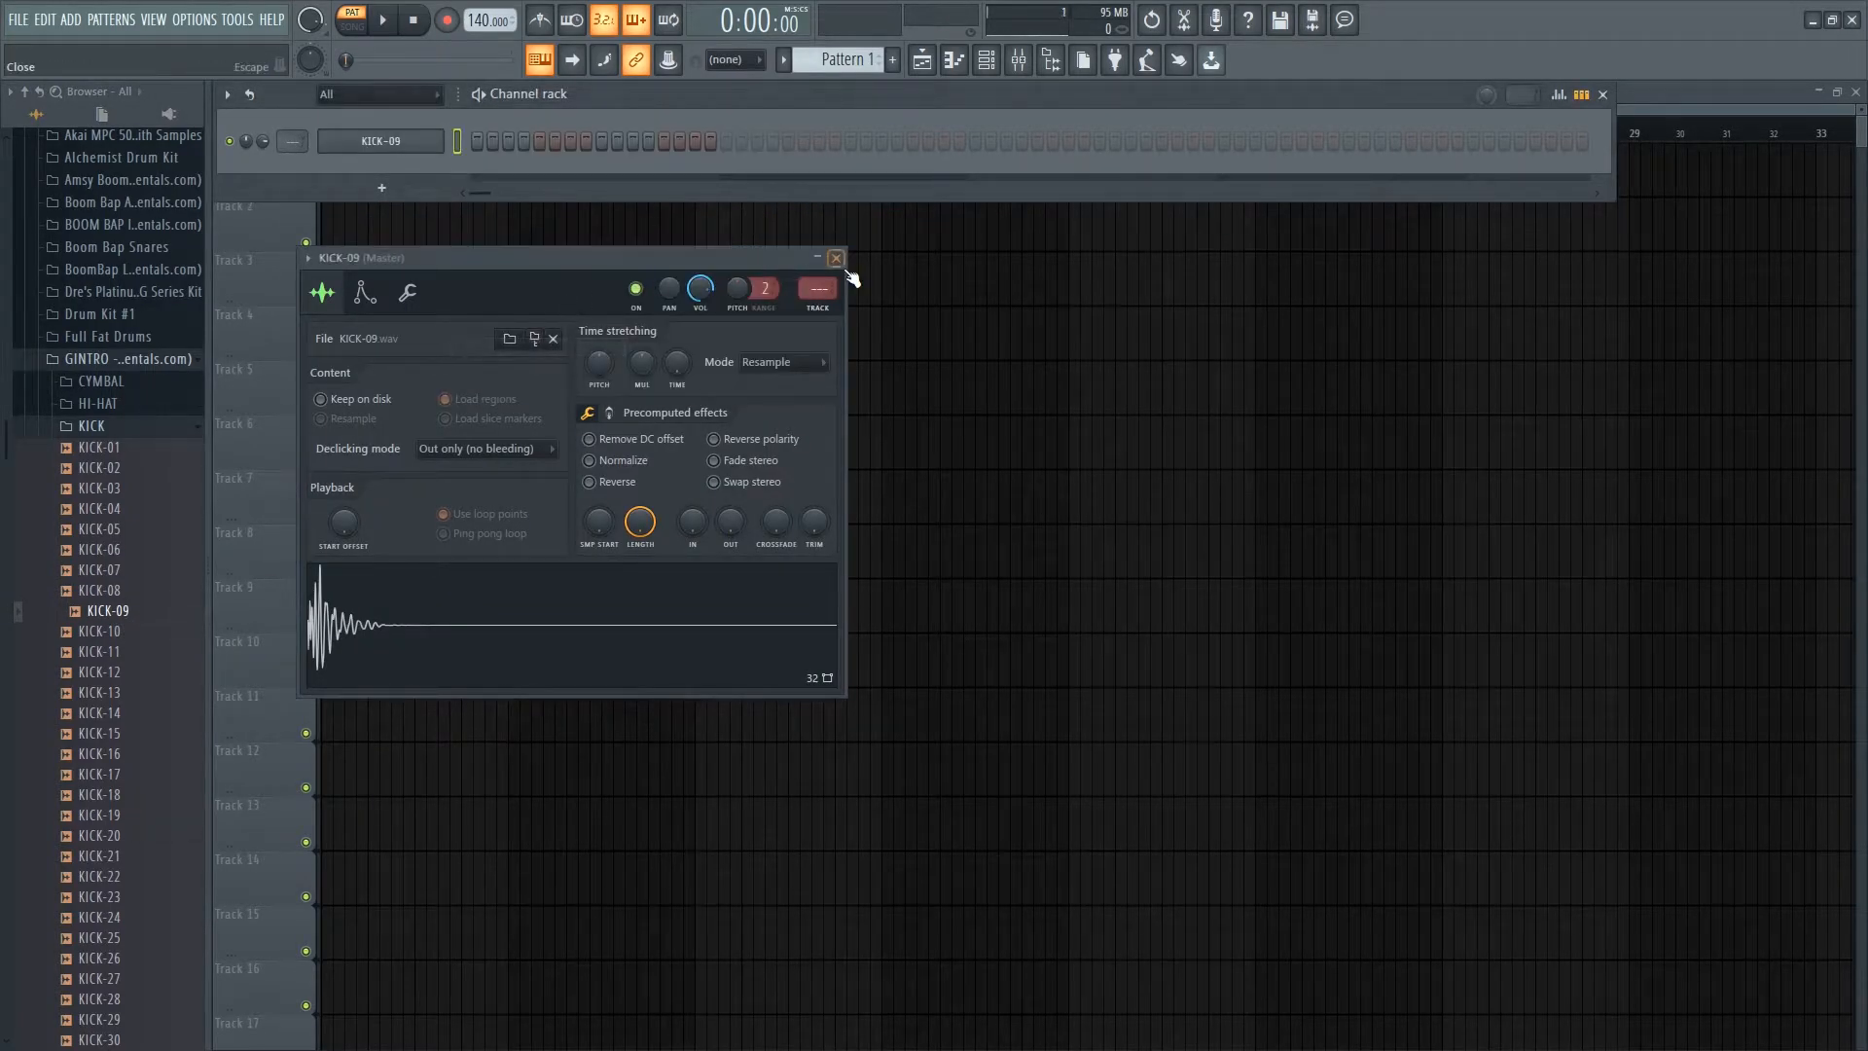
{"action": "left_click", "coordinate": [835, 258]}
- Load SNARE-07 from the GINTRO kit's snare folder into a new channel and close its settings
{"action": "left_click", "coordinate": [141, 425]}
{"action": "left_click", "coordinate": [138, 490]}
{"action": "left_click_drag", "start_coordinate": [127, 530], "coordinate": [130, 581]}
{"action": "right_click", "coordinate": [122, 570]}
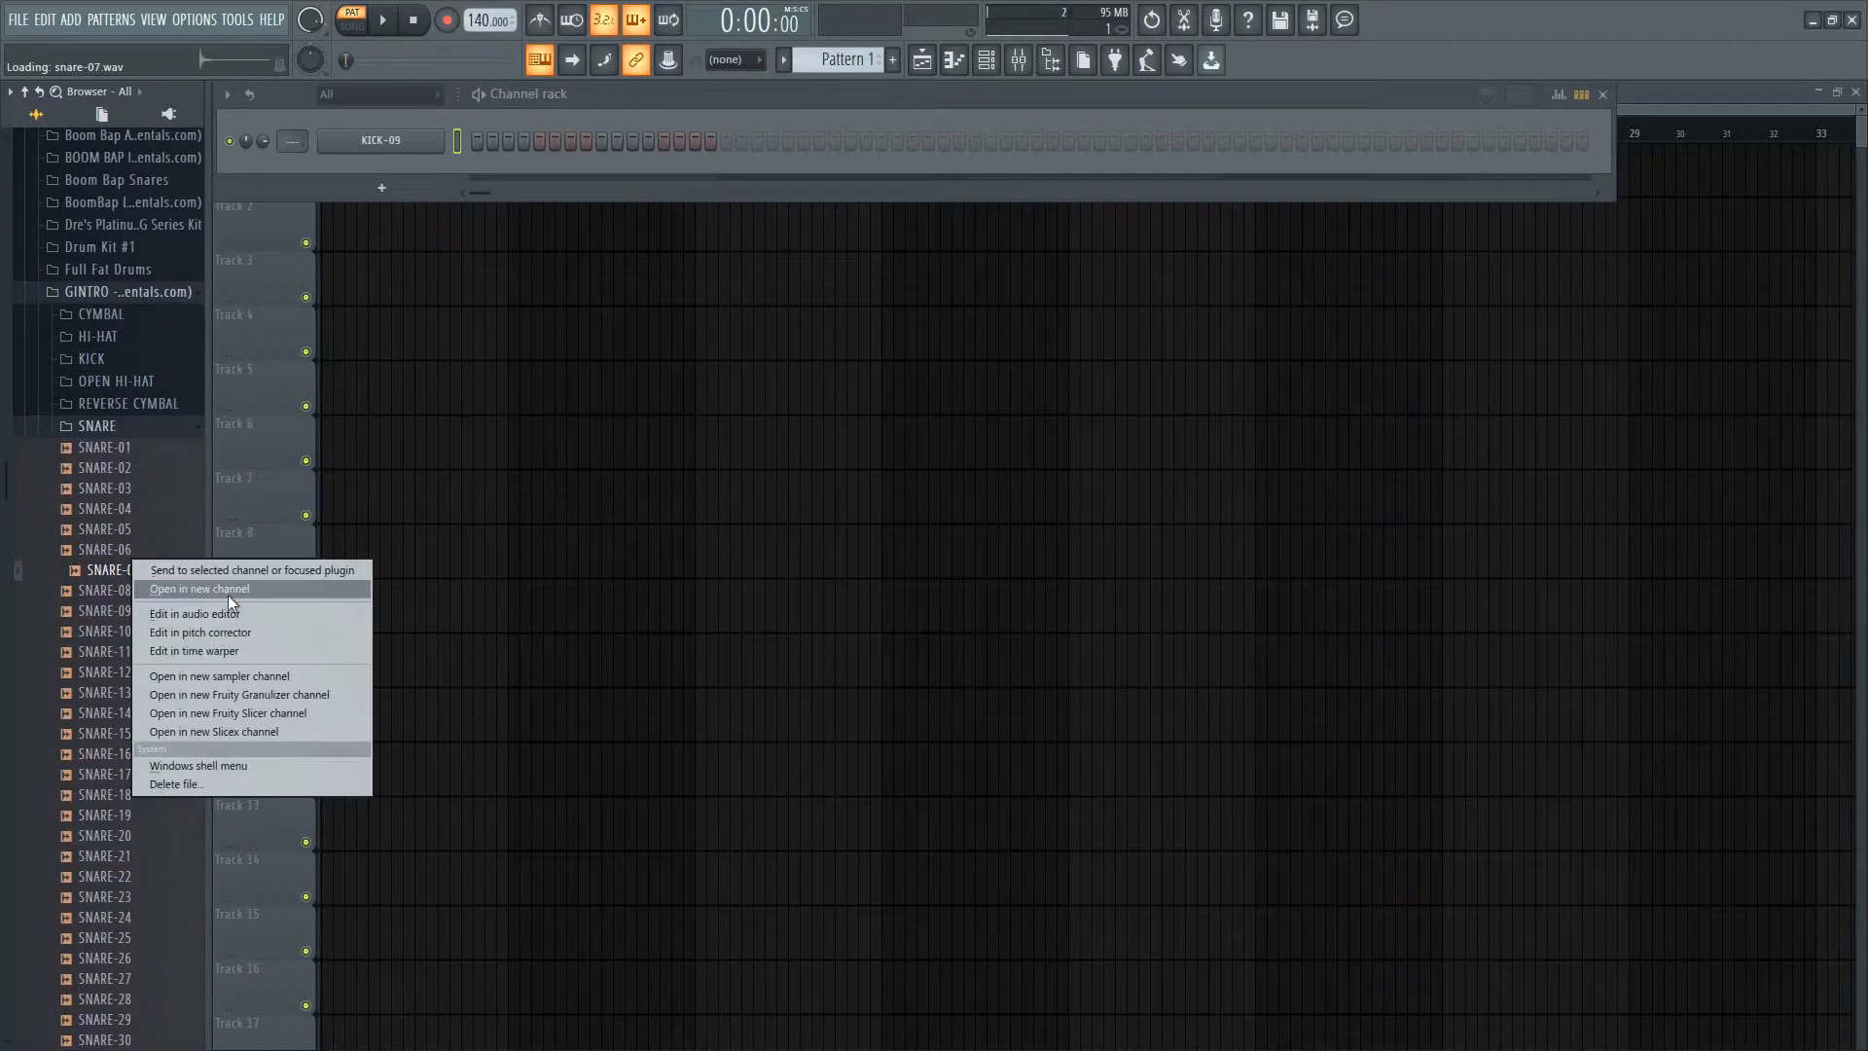
{"action": "left_click", "coordinate": [227, 593]}
{"action": "left_click", "coordinate": [846, 307]}
- Set the project tempo to 80 BPM
{"action": "right_click", "coordinate": [480, 21]}
{"action": "left_click", "coordinate": [695, 78]}
{"action": "right_click", "coordinate": [483, 22]}
{"action": "left_click", "coordinate": [692, 59]}
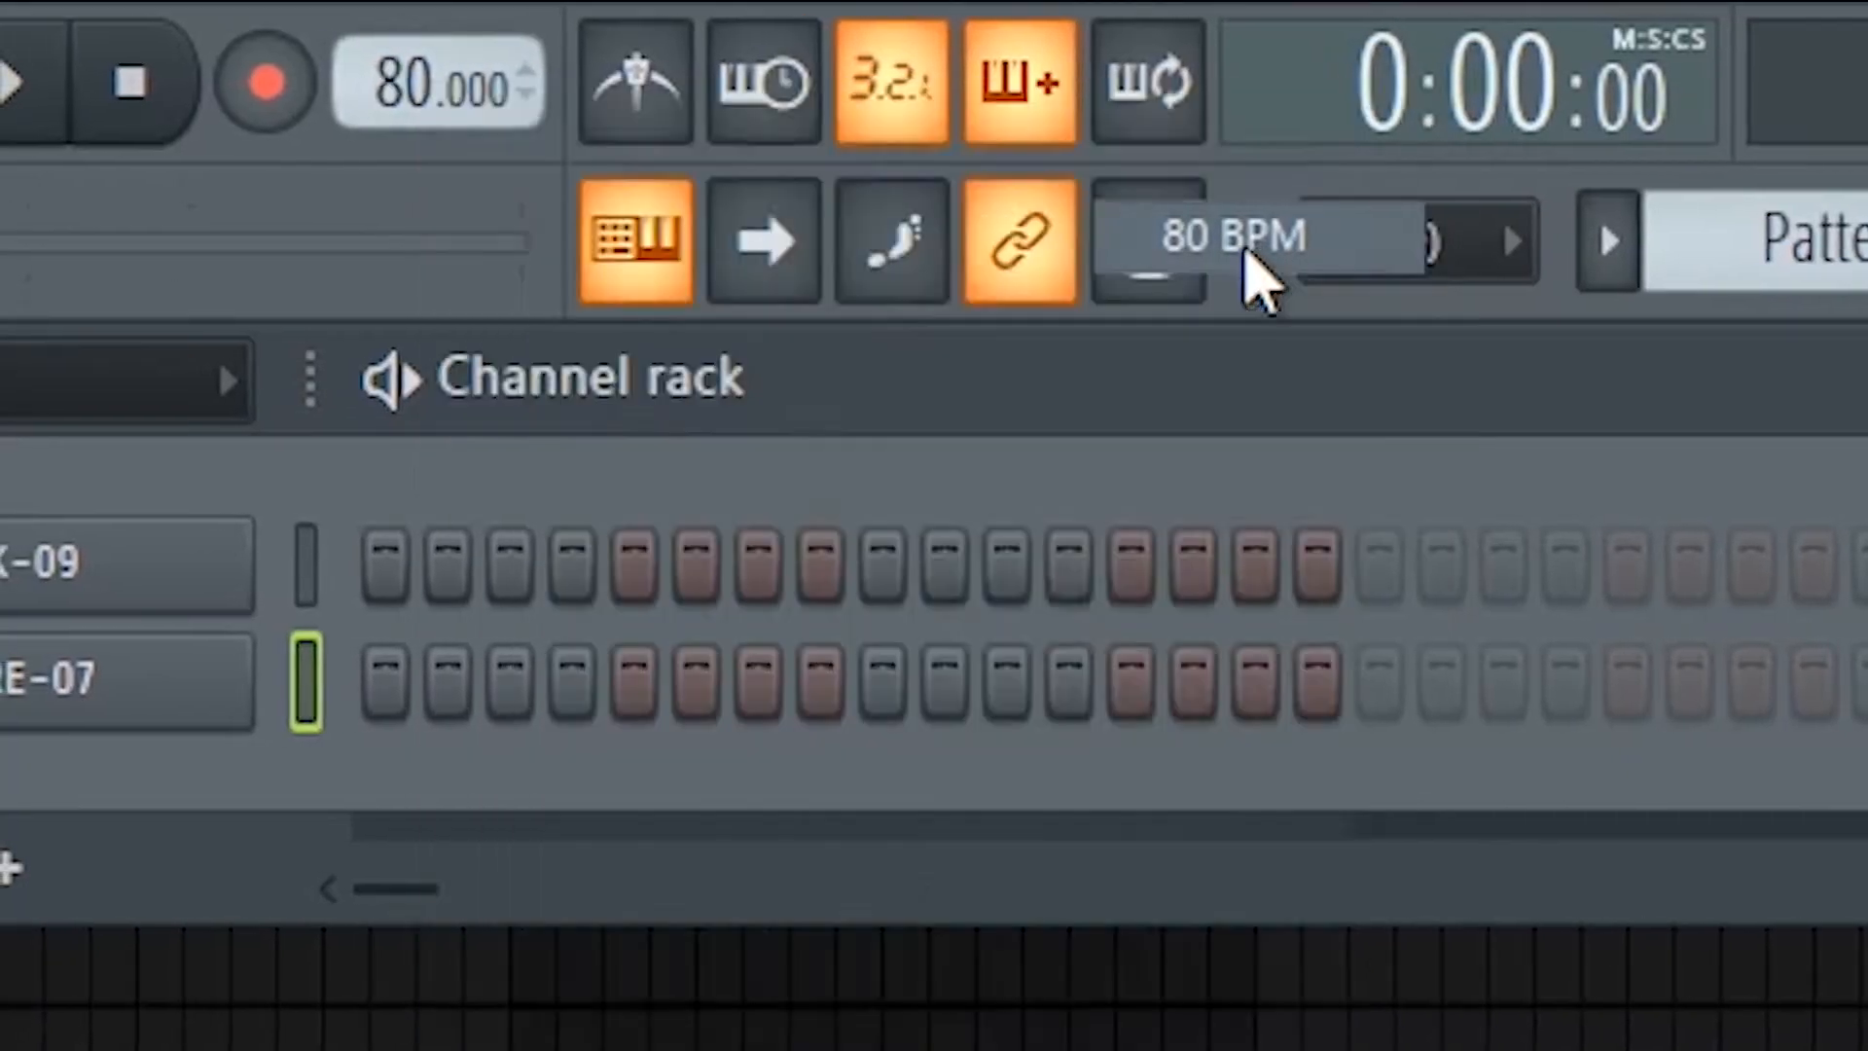
- Load OPEN HI-HAT-12 from the GINTRO kit's open hi-hat folder as a new channel below the snare
{"action": "left_click", "coordinate": [136, 426]}
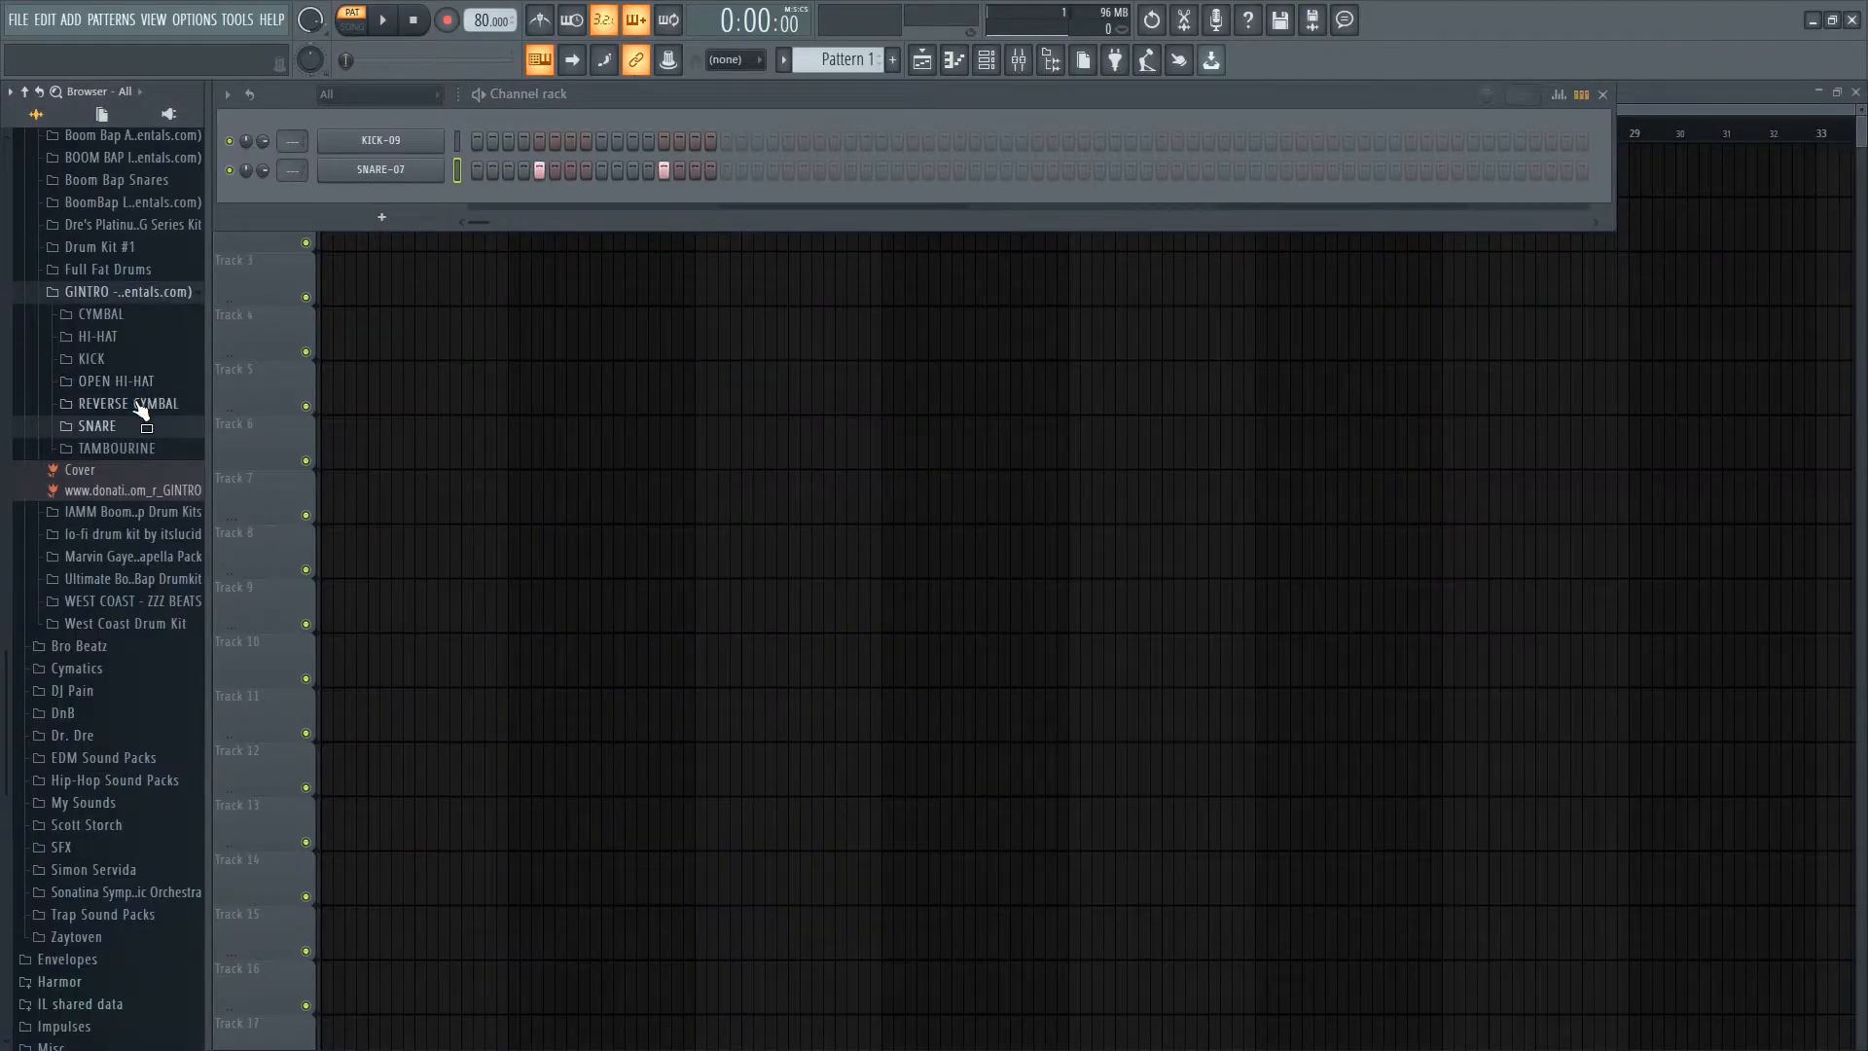
{"action": "left_click", "coordinate": [116, 380]}
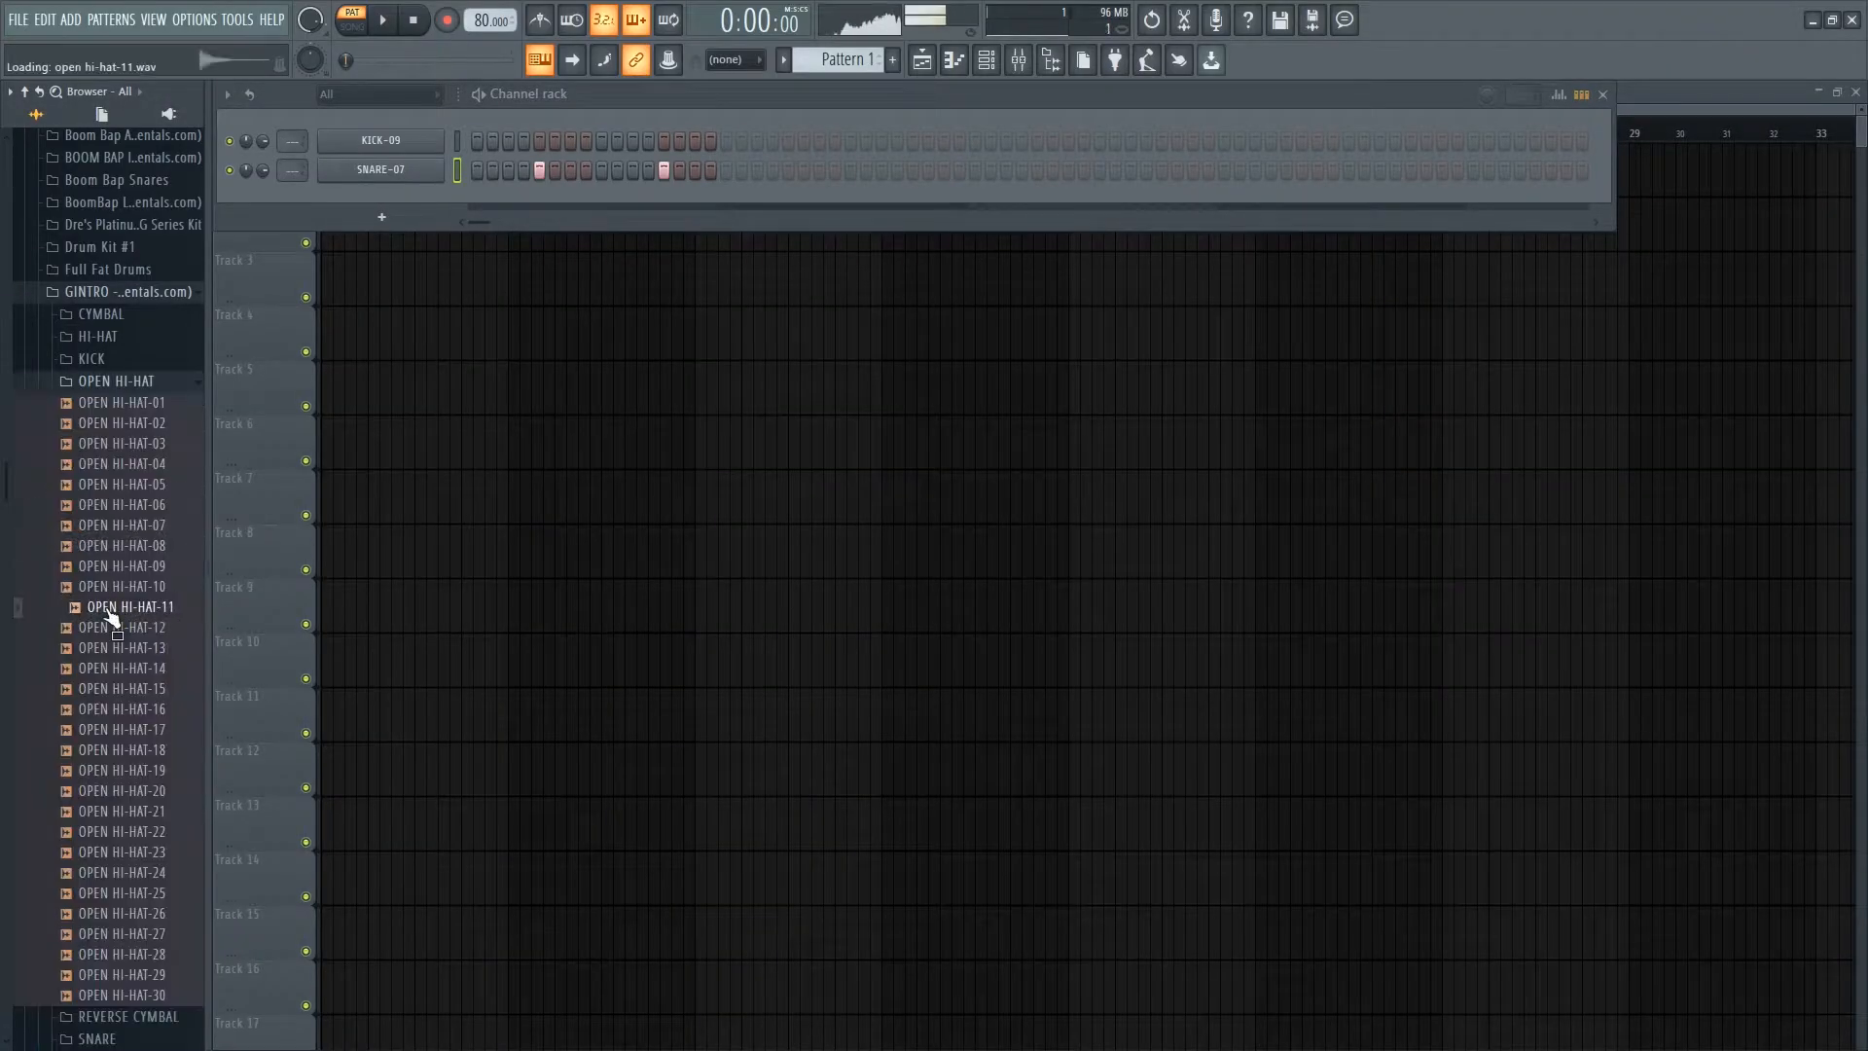
{"action": "left_click", "coordinate": [122, 627]}
{"action": "left_click_drag", "start_coordinate": [108, 688], "coordinate": [375, 201]}
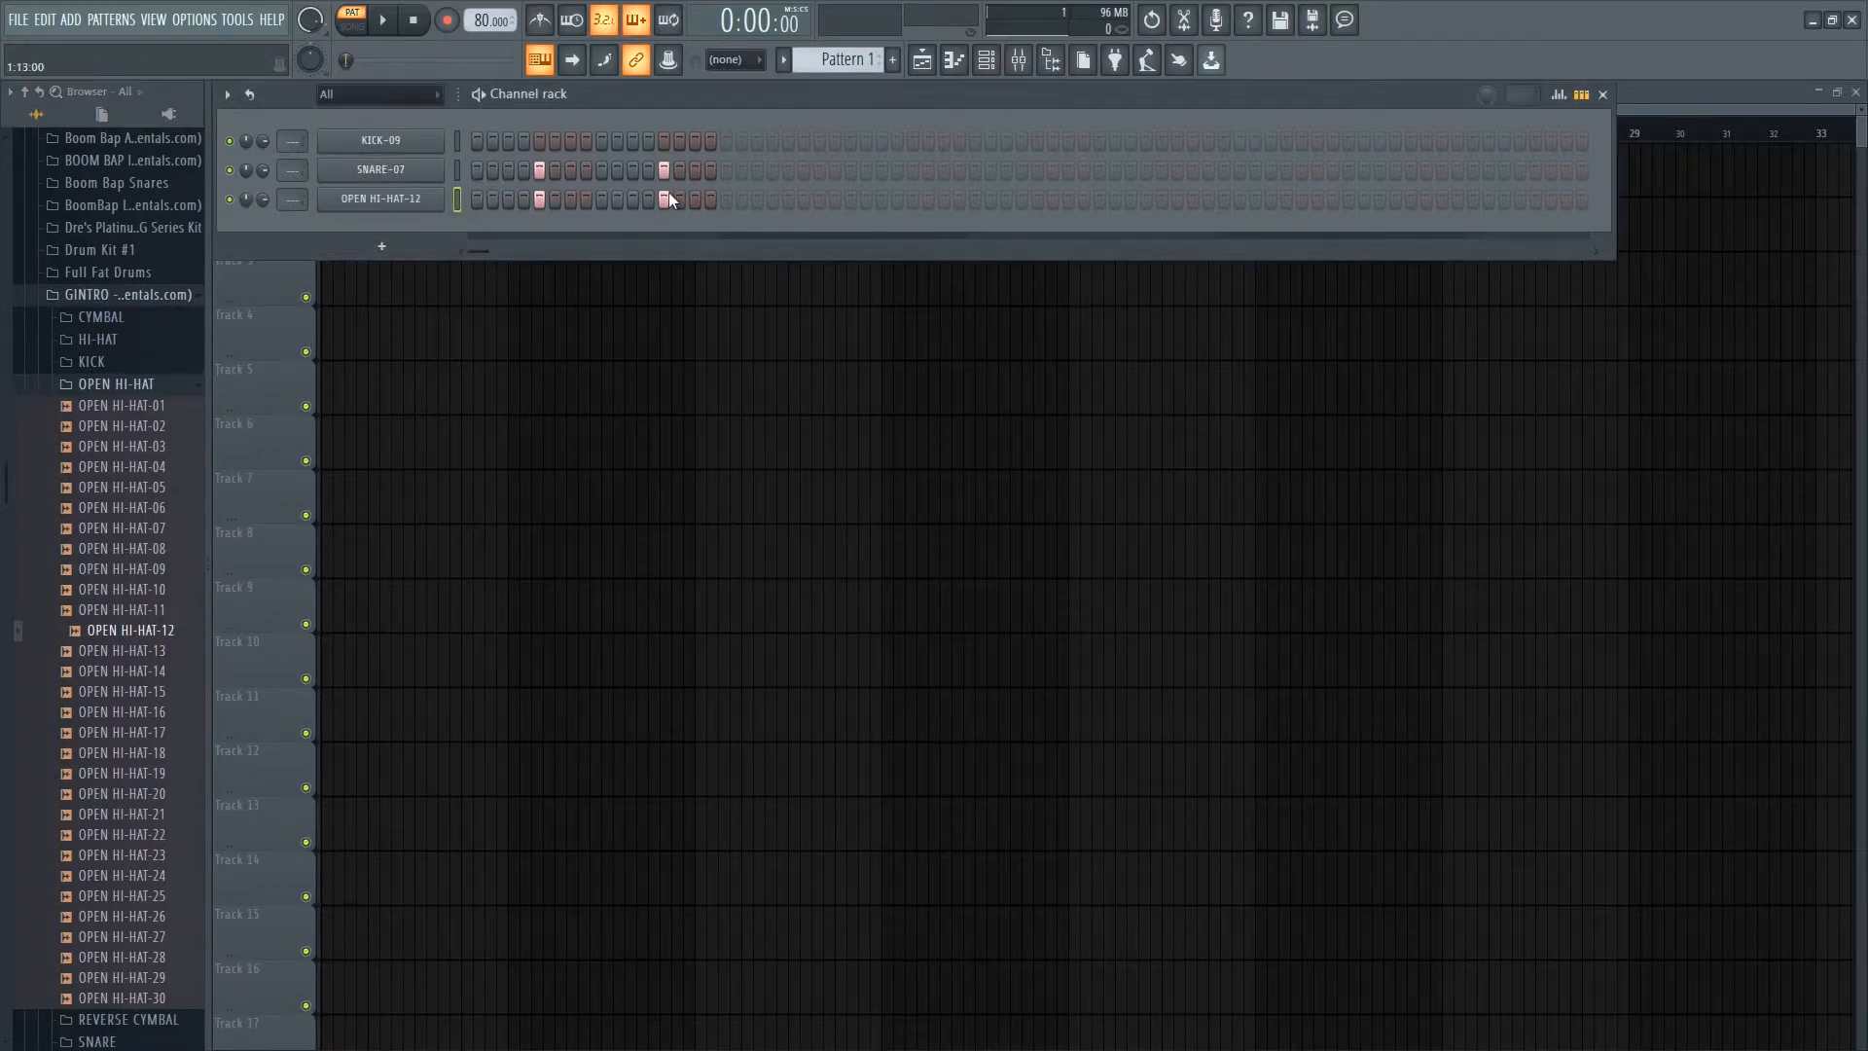
- Place snare and open hi-hat hits on beats 2 and 4 through all four bars of the pattern
{"action": "left_click", "coordinate": [789, 171]}
{"action": "left_click", "coordinate": [789, 199]}
{"action": "left_click", "coordinate": [913, 172]}
{"action": "left_click", "coordinate": [913, 199]}
{"action": "left_click", "coordinate": [1053, 171]}
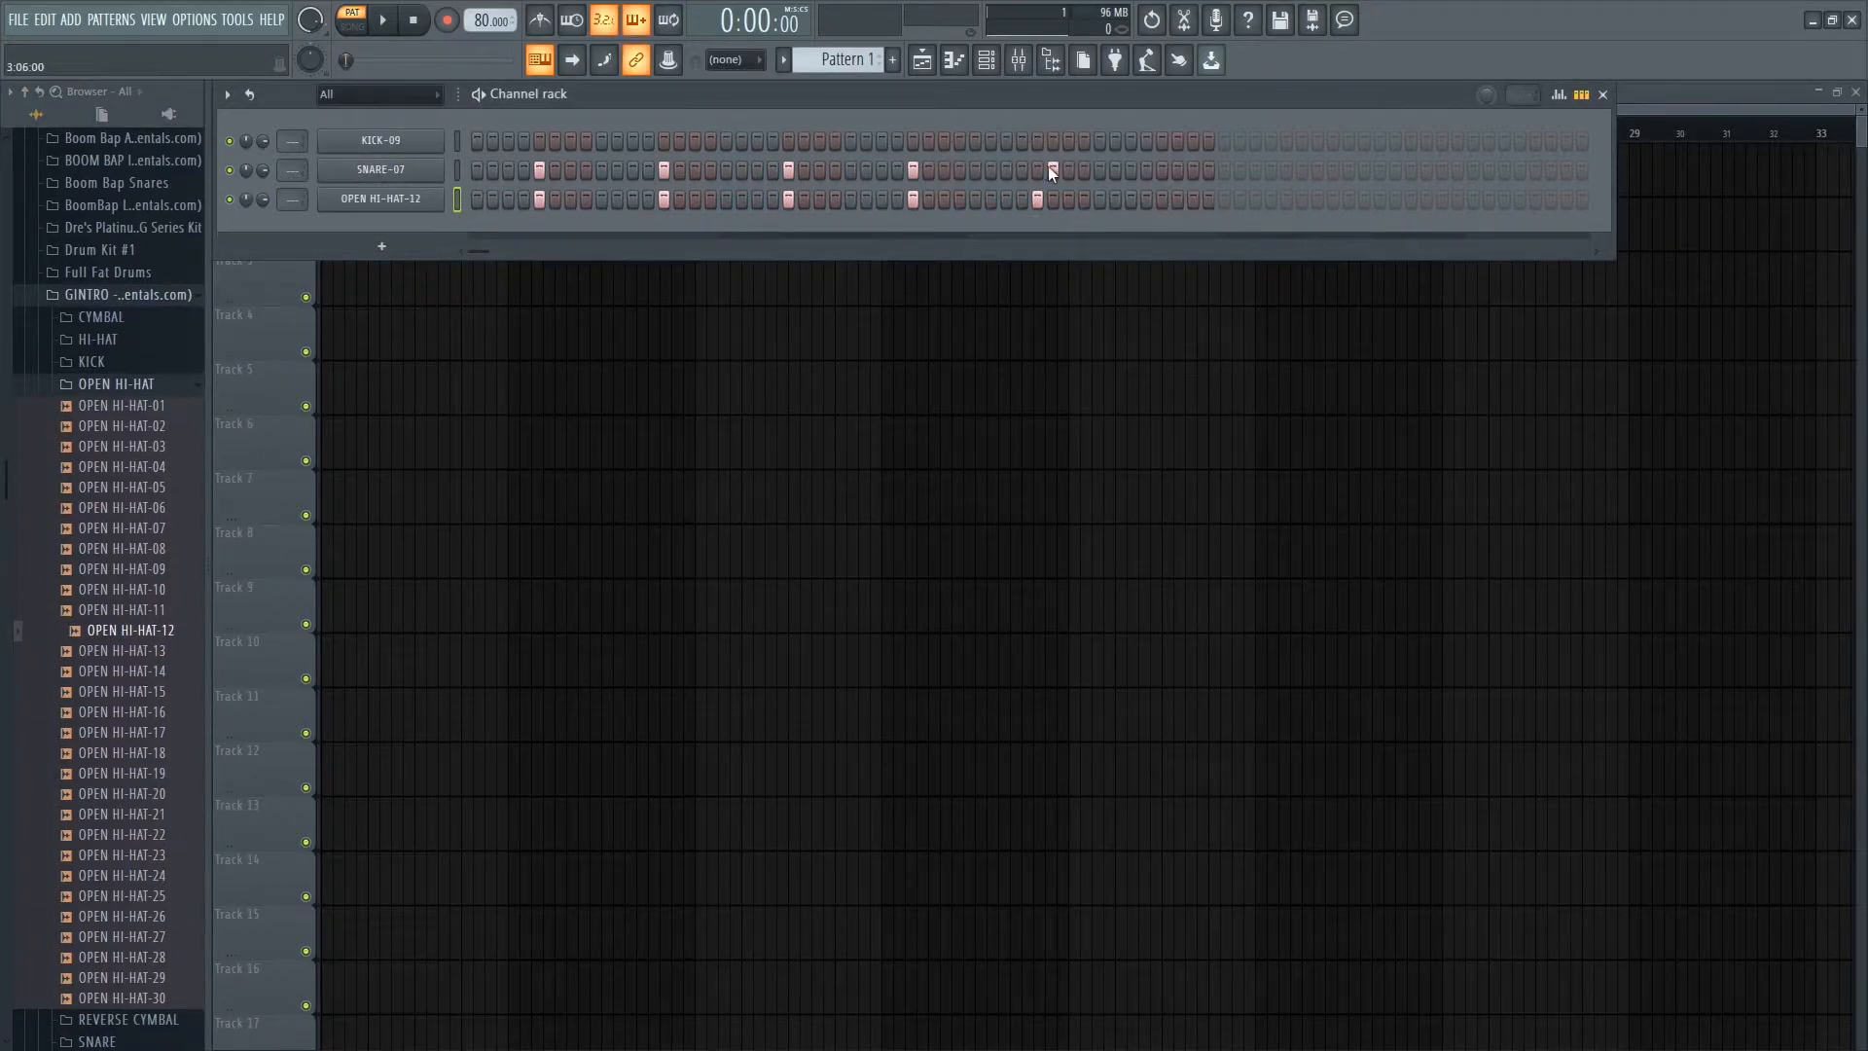
{"action": "left_click", "coordinate": [1164, 199]}
{"action": "key", "text": "space"}
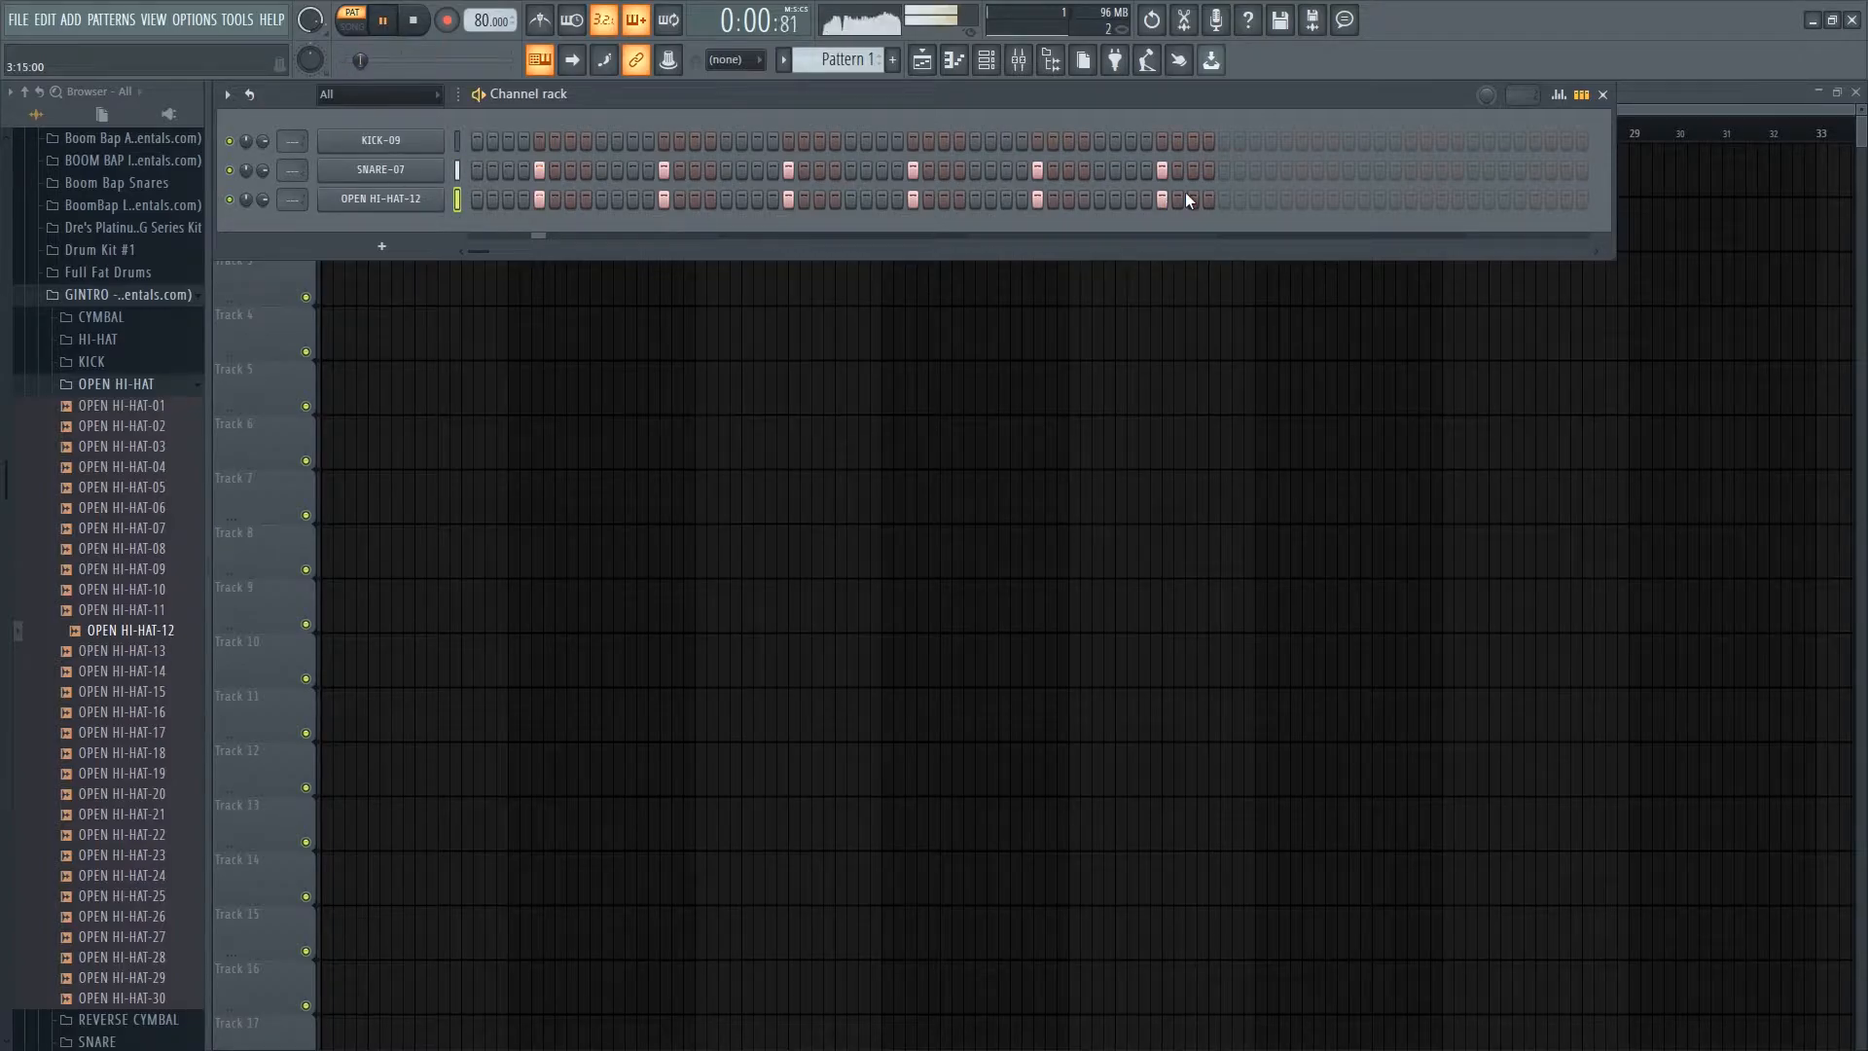
{"action": "left_click", "coordinate": [1286, 172]}
{"action": "left_click", "coordinate": [1286, 200]}
{"action": "key", "text": "space"}
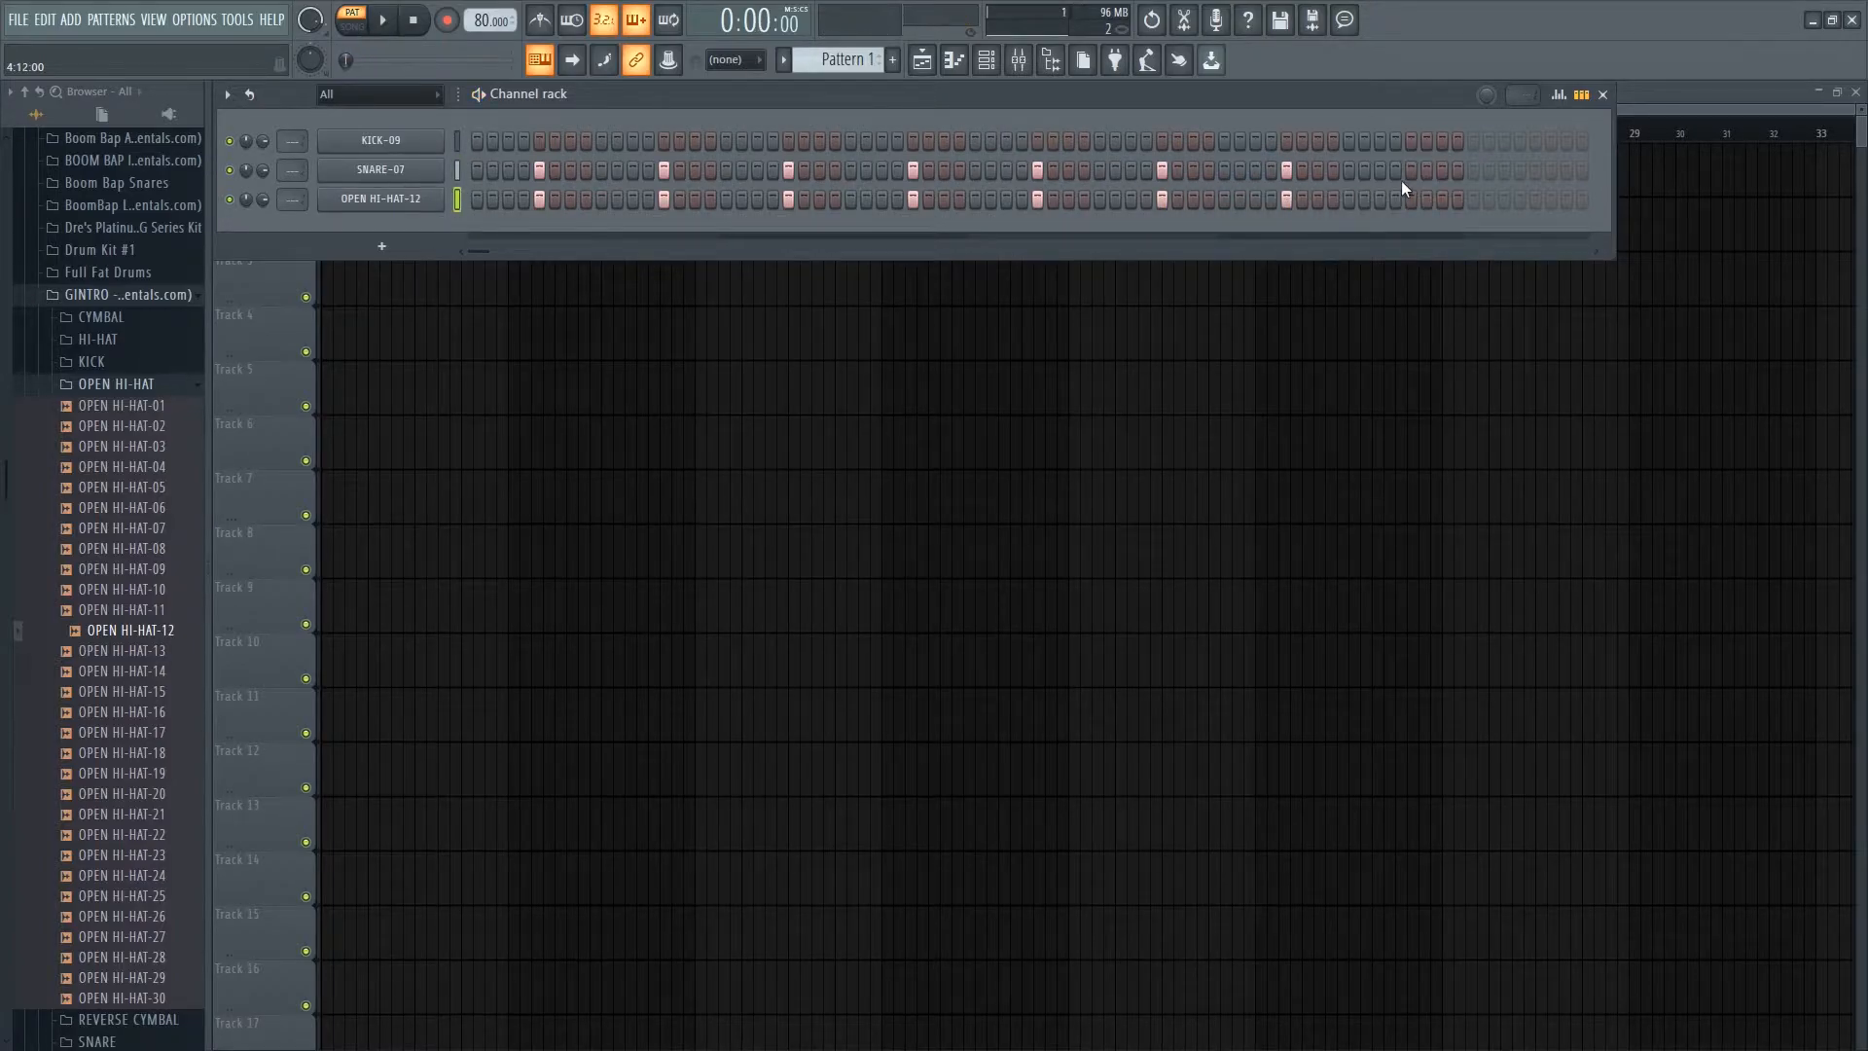
{"action": "left_click", "coordinate": [1407, 204]}
- Load Cymatics - Lofi Closed Hihat from the Lofi Starter Pack as a new channel and fill it every 2 steps
{"action": "left_click", "coordinate": [127, 385]}
{"action": "left_click", "coordinate": [137, 296]}
{"action": "scroll", "coordinate": [123, 386], "scroll_direction": "up", "scroll_amount": 6}
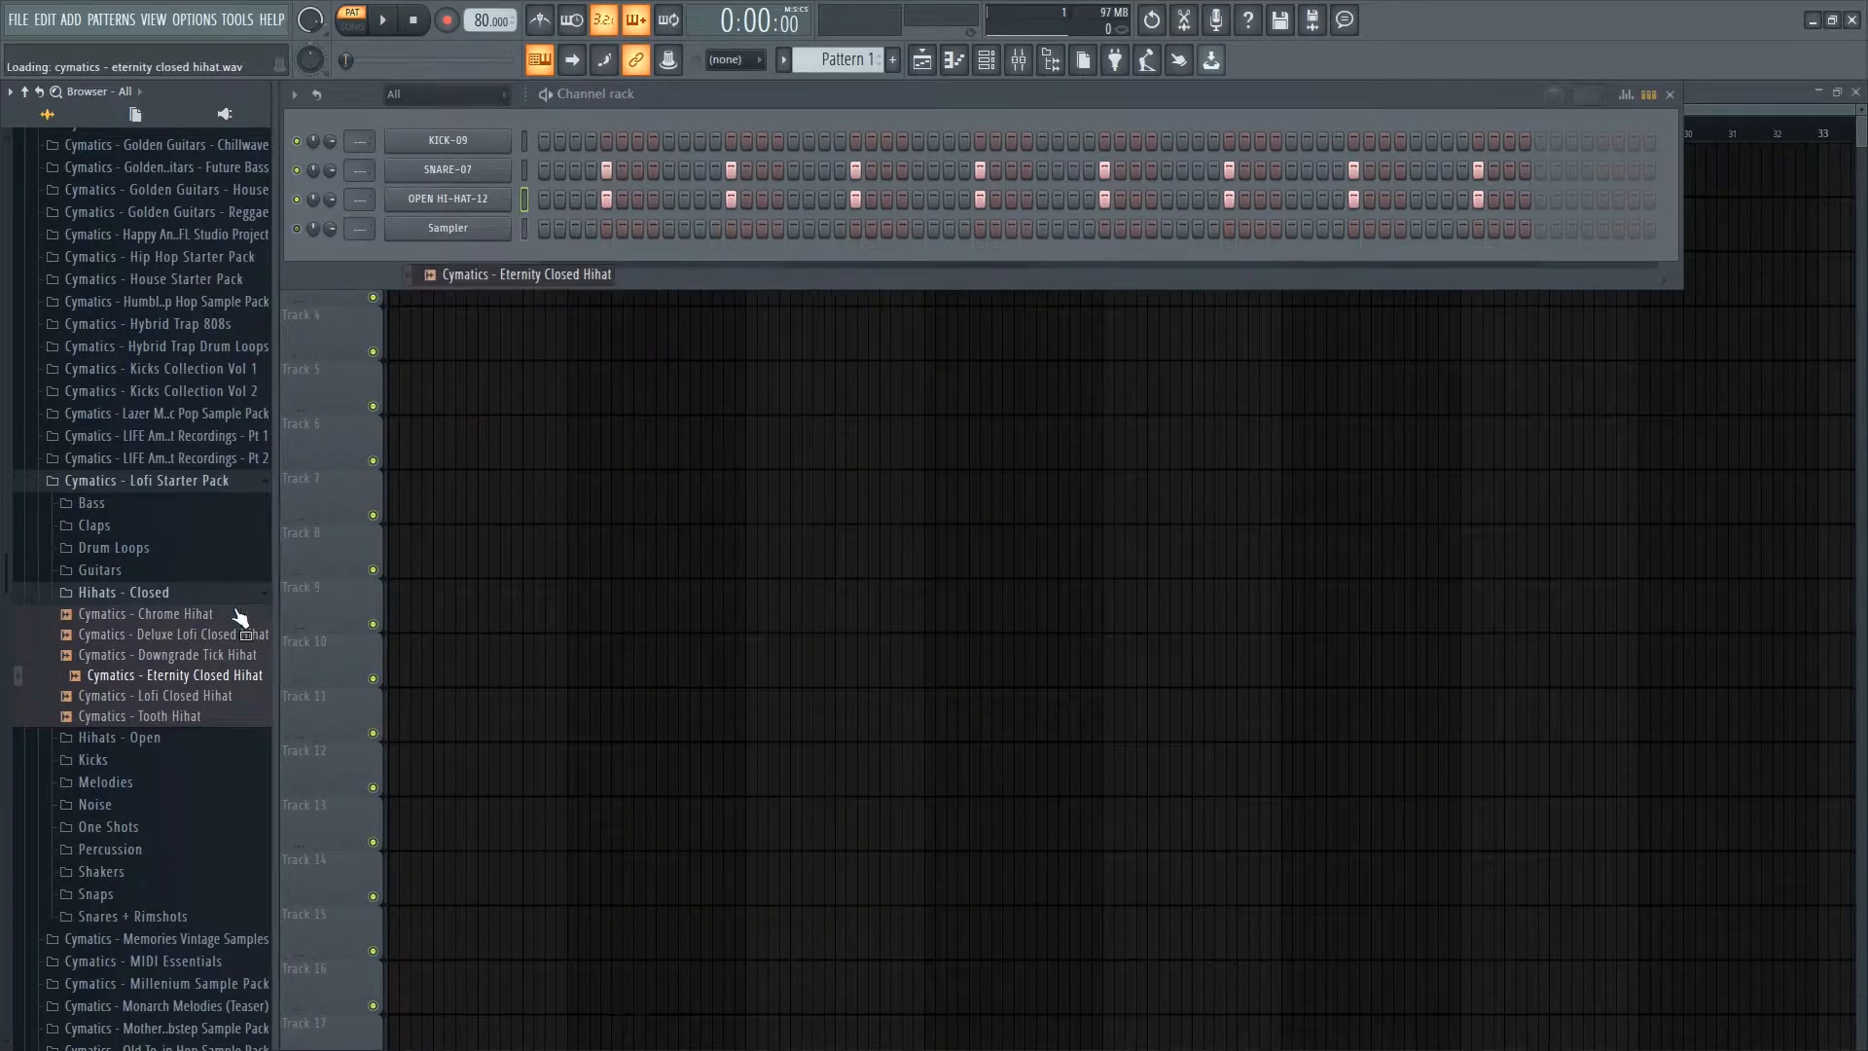
{"action": "left_click_drag", "start_coordinate": [161, 711], "coordinate": [467, 229]}
{"action": "left_click", "coordinate": [222, 611]}
- Clone the Lofi Closed Hihat channel and open the copy's piano roll
{"action": "right_click", "coordinate": [448, 235]}
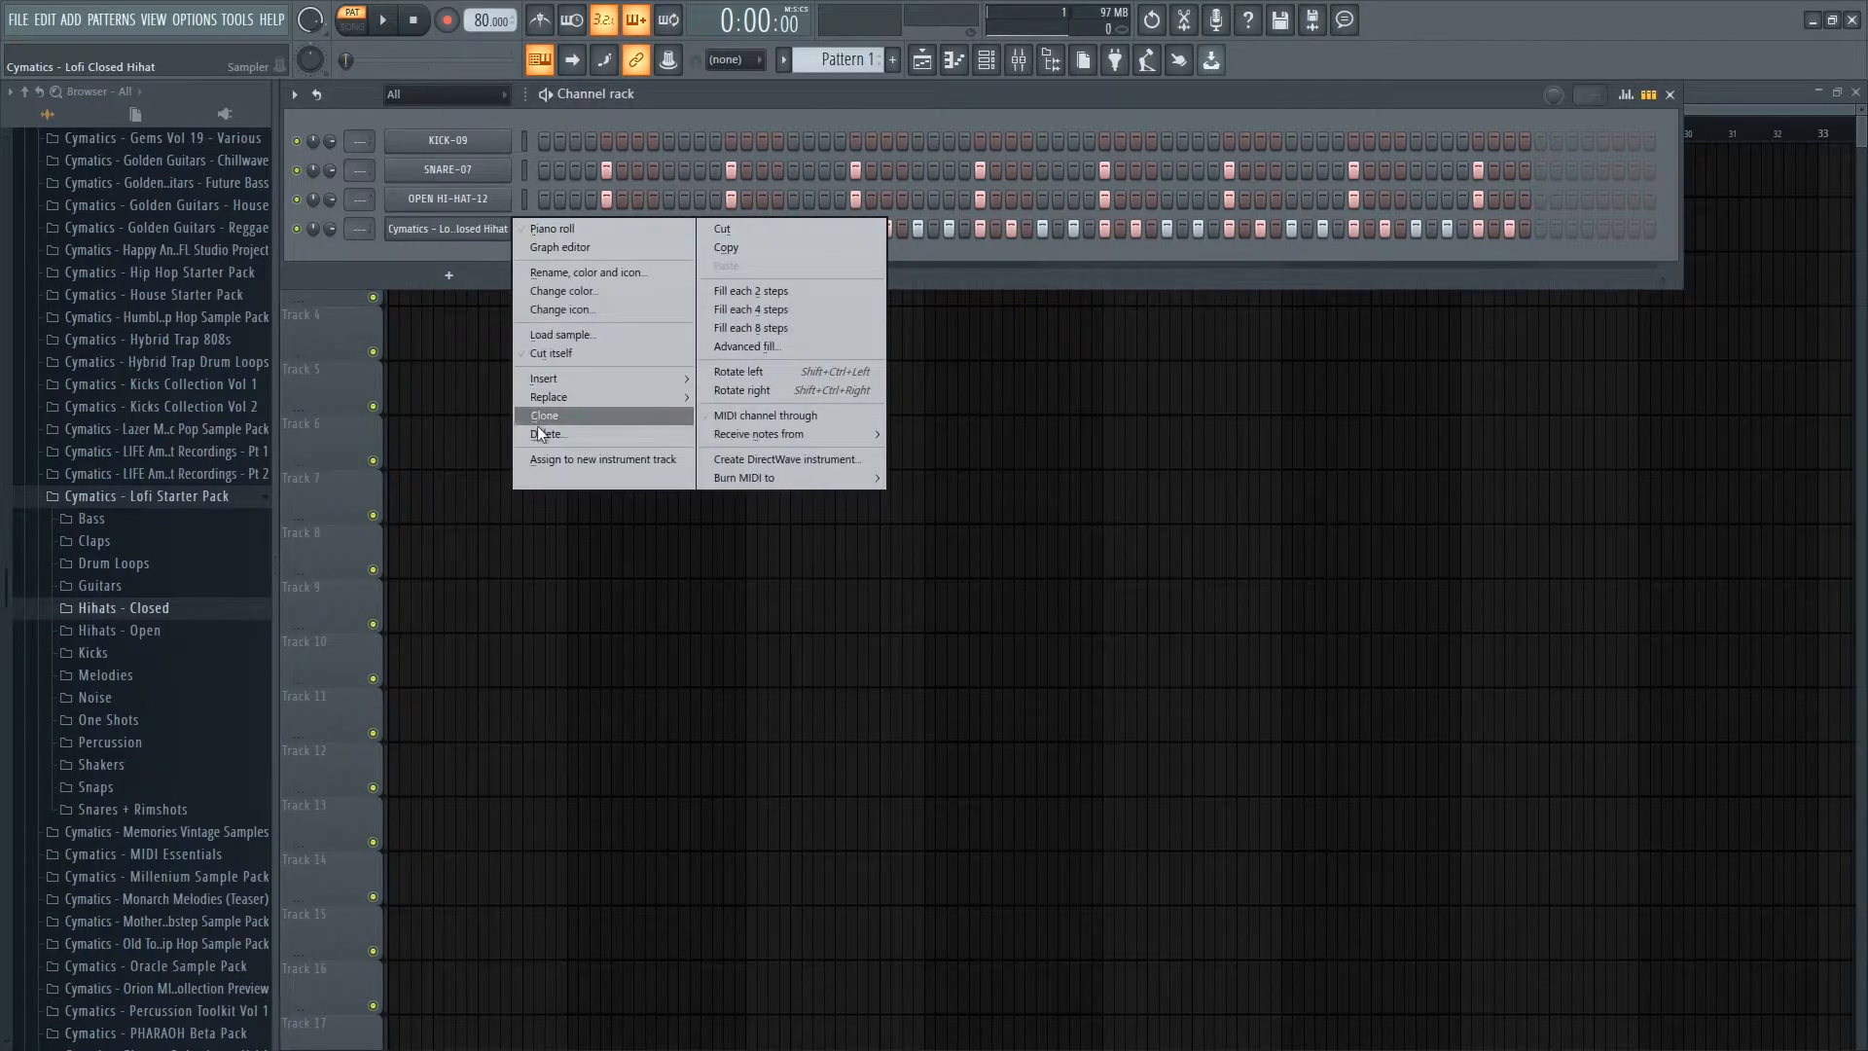
{"action": "left_click", "coordinate": [541, 413]}
{"action": "right_click", "coordinate": [447, 256]}
{"action": "left_click", "coordinate": [549, 255]}
- Start adding short C5 notes between the main hi-hat hits at the beginning of the cloned channel's first bar
{"action": "scroll", "coordinate": [405, 437], "scroll_direction": "up", "scroll_amount": 2}
{"action": "scroll", "coordinate": [443, 493], "scroll_direction": "up", "scroll_amount": 3}
{"action": "left_click_drag", "start_coordinate": [443, 503], "coordinate": [1151, 525]}
{"action": "key", "text": "space"}
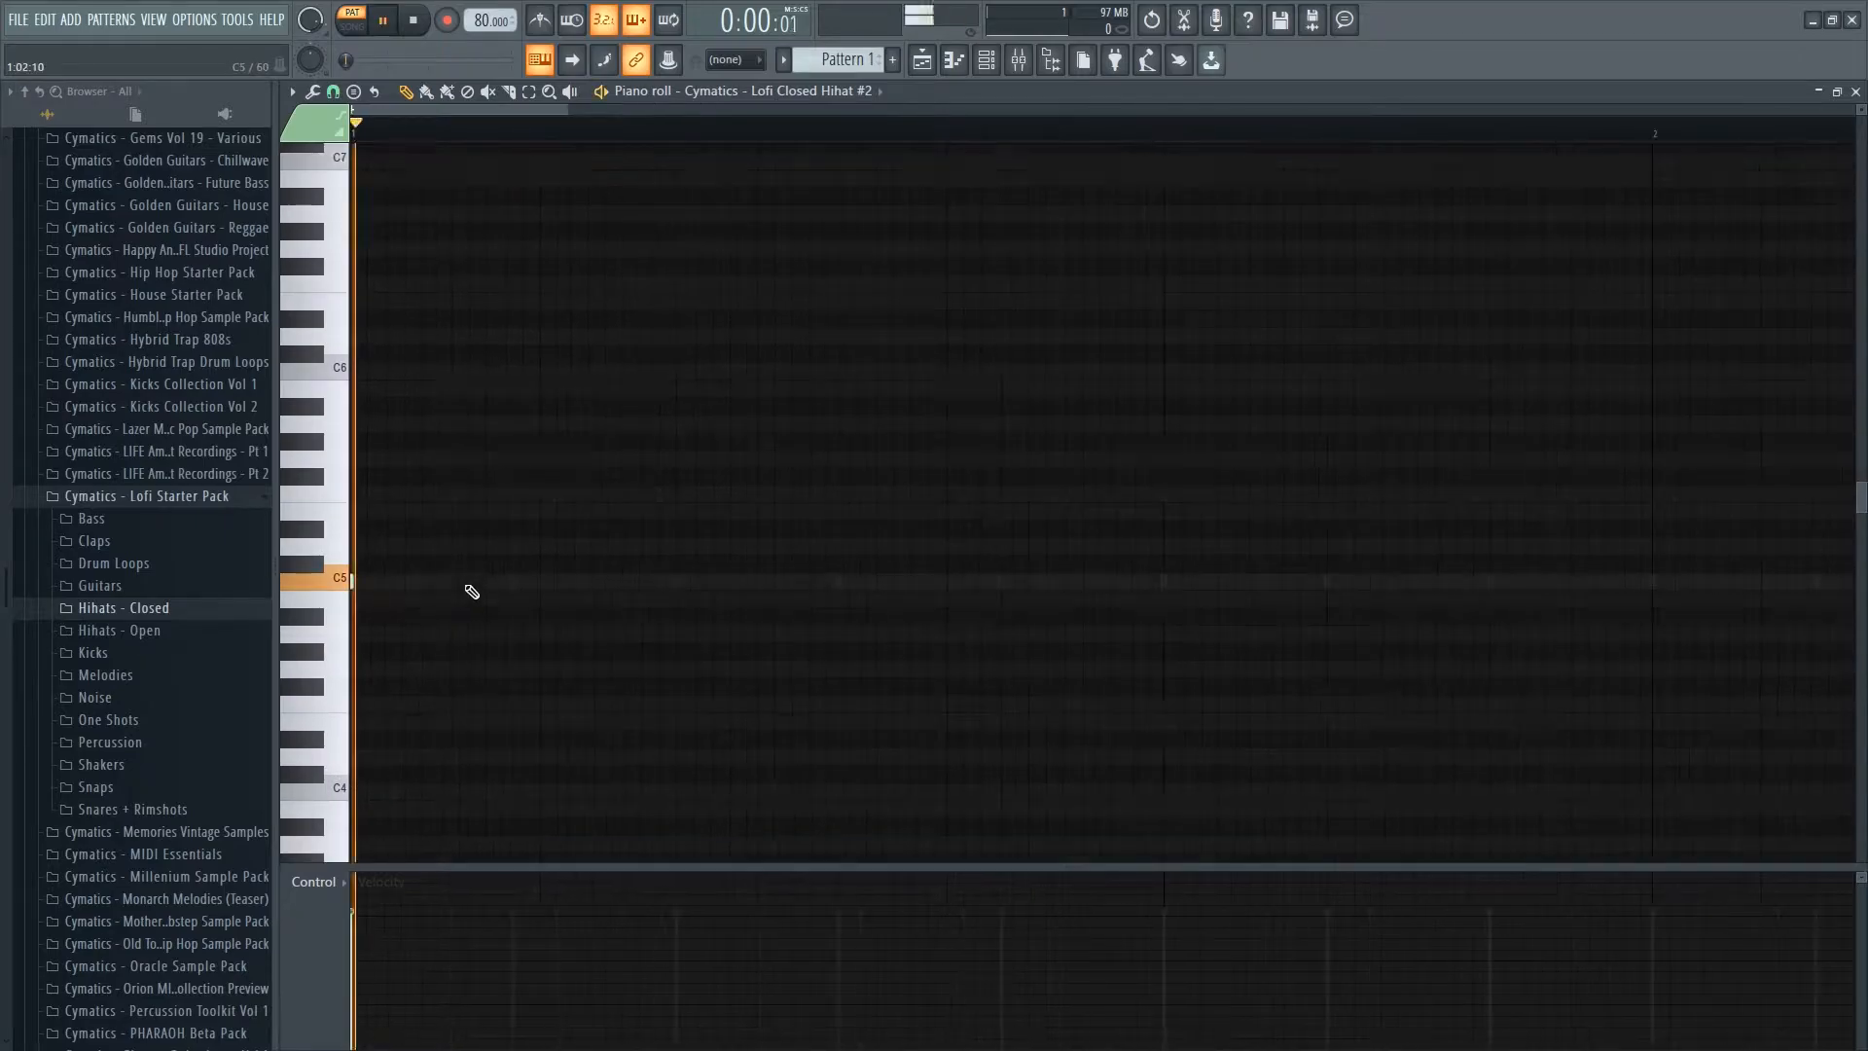
{"action": "left_click", "coordinate": [465, 583]}
{"action": "key", "text": "space"}
{"action": "left_click_drag", "start_coordinate": [590, 521], "coordinate": [207, 701]}
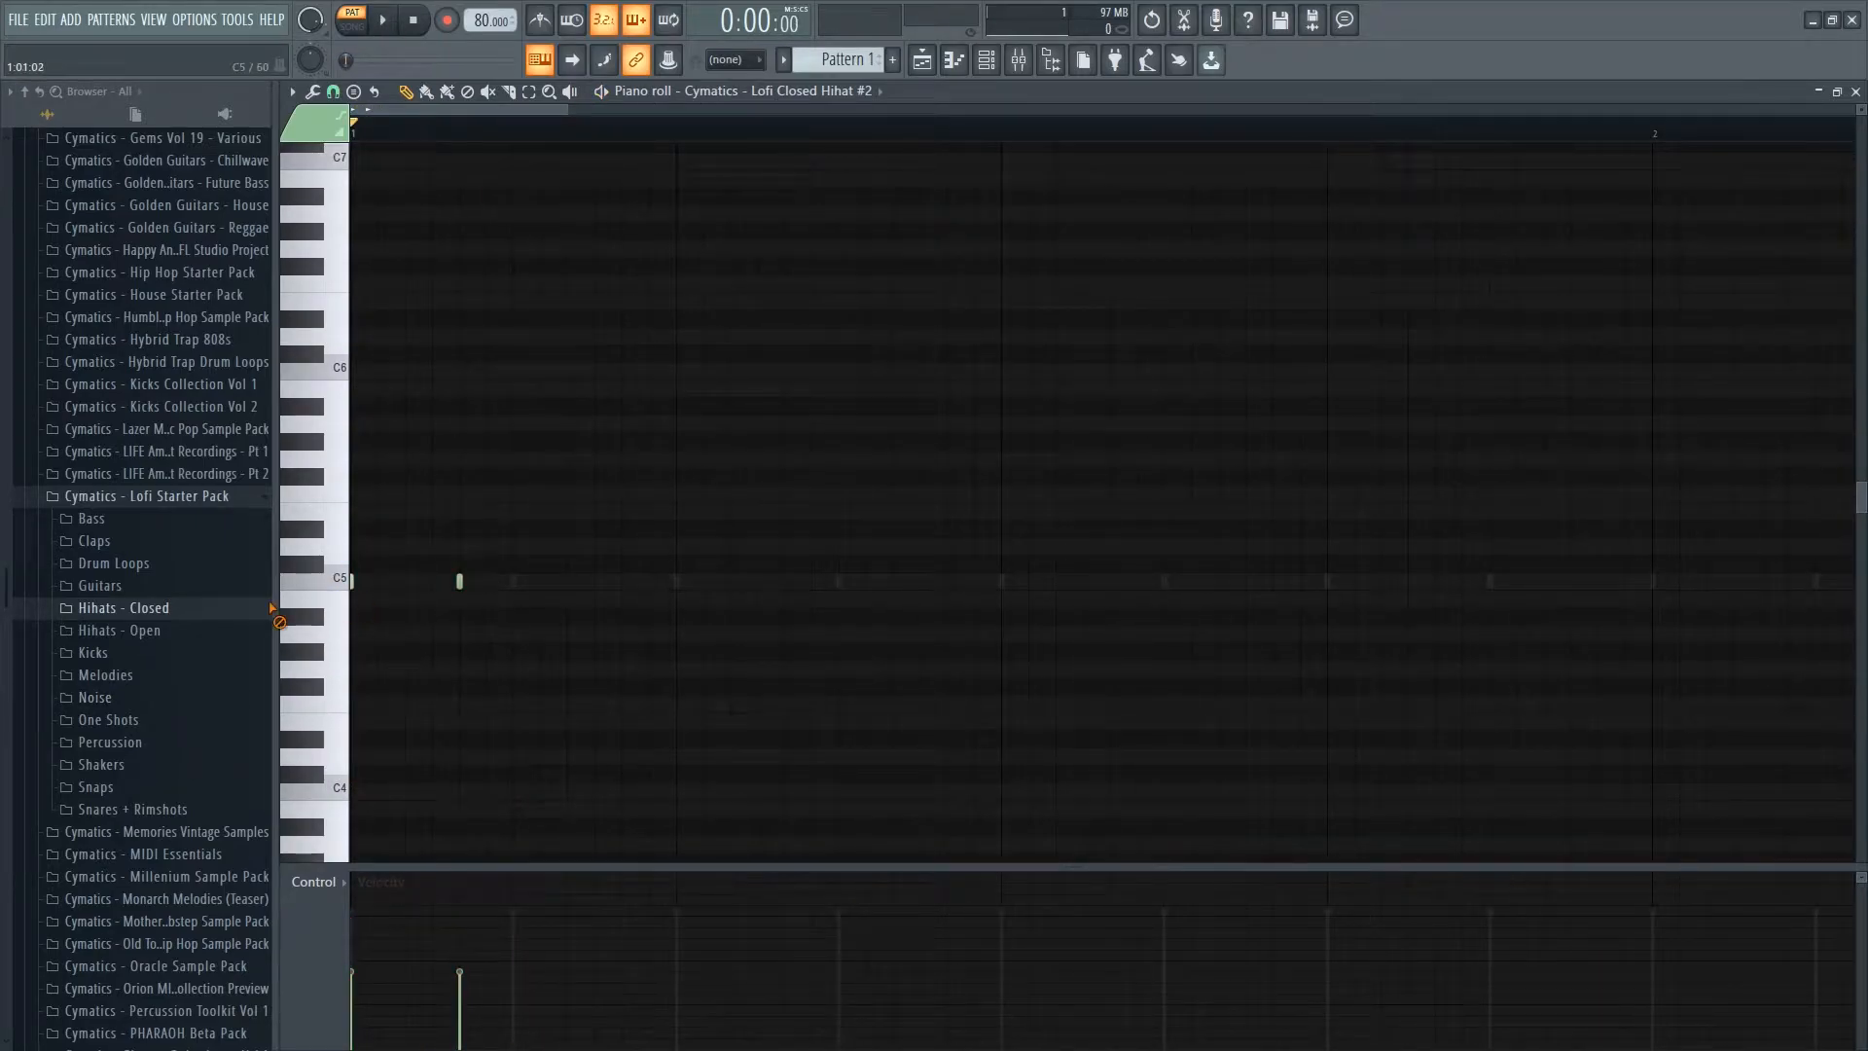
- Turn down the open hi-hat channel's volume and add the remaining in-between C5 notes to the clone's first bar
{"action": "key", "text": "space"}
{"action": "key", "text": "space"}
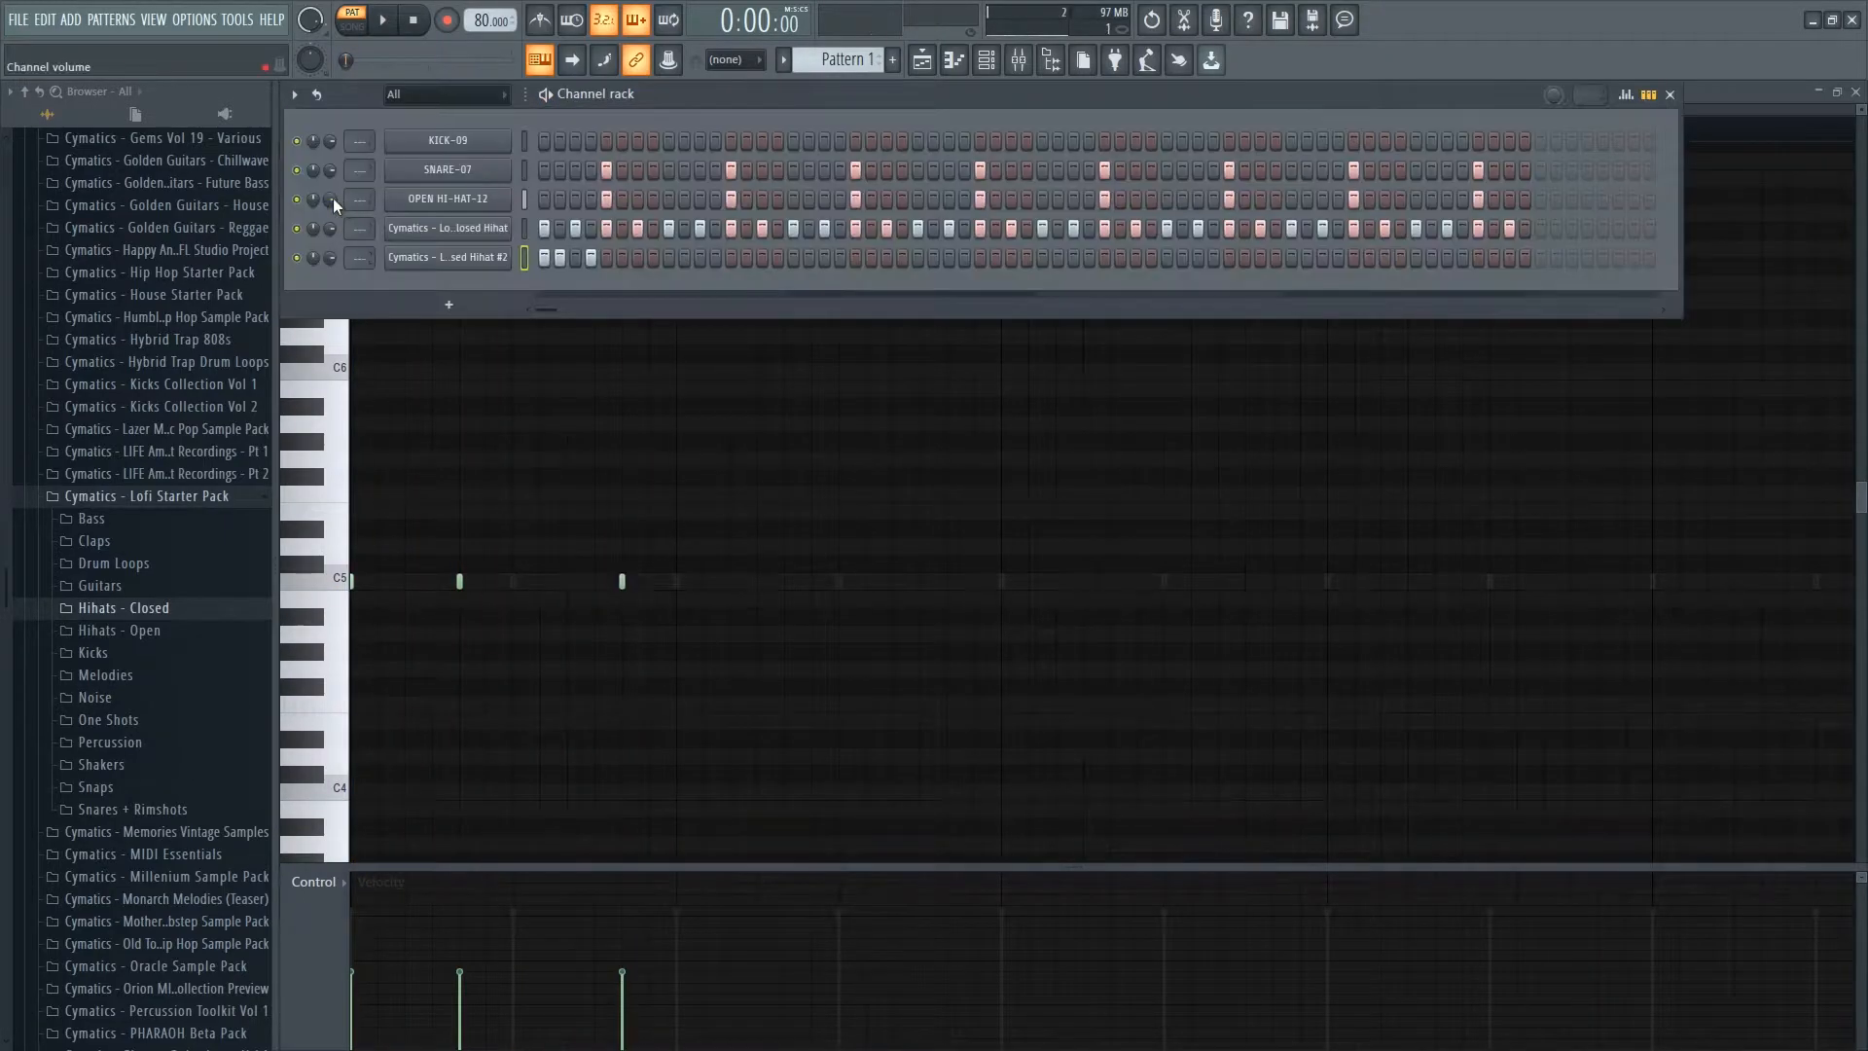
{"action": "key", "text": "space"}
{"action": "key", "text": "F6"}
{"action": "key", "text": "space"}
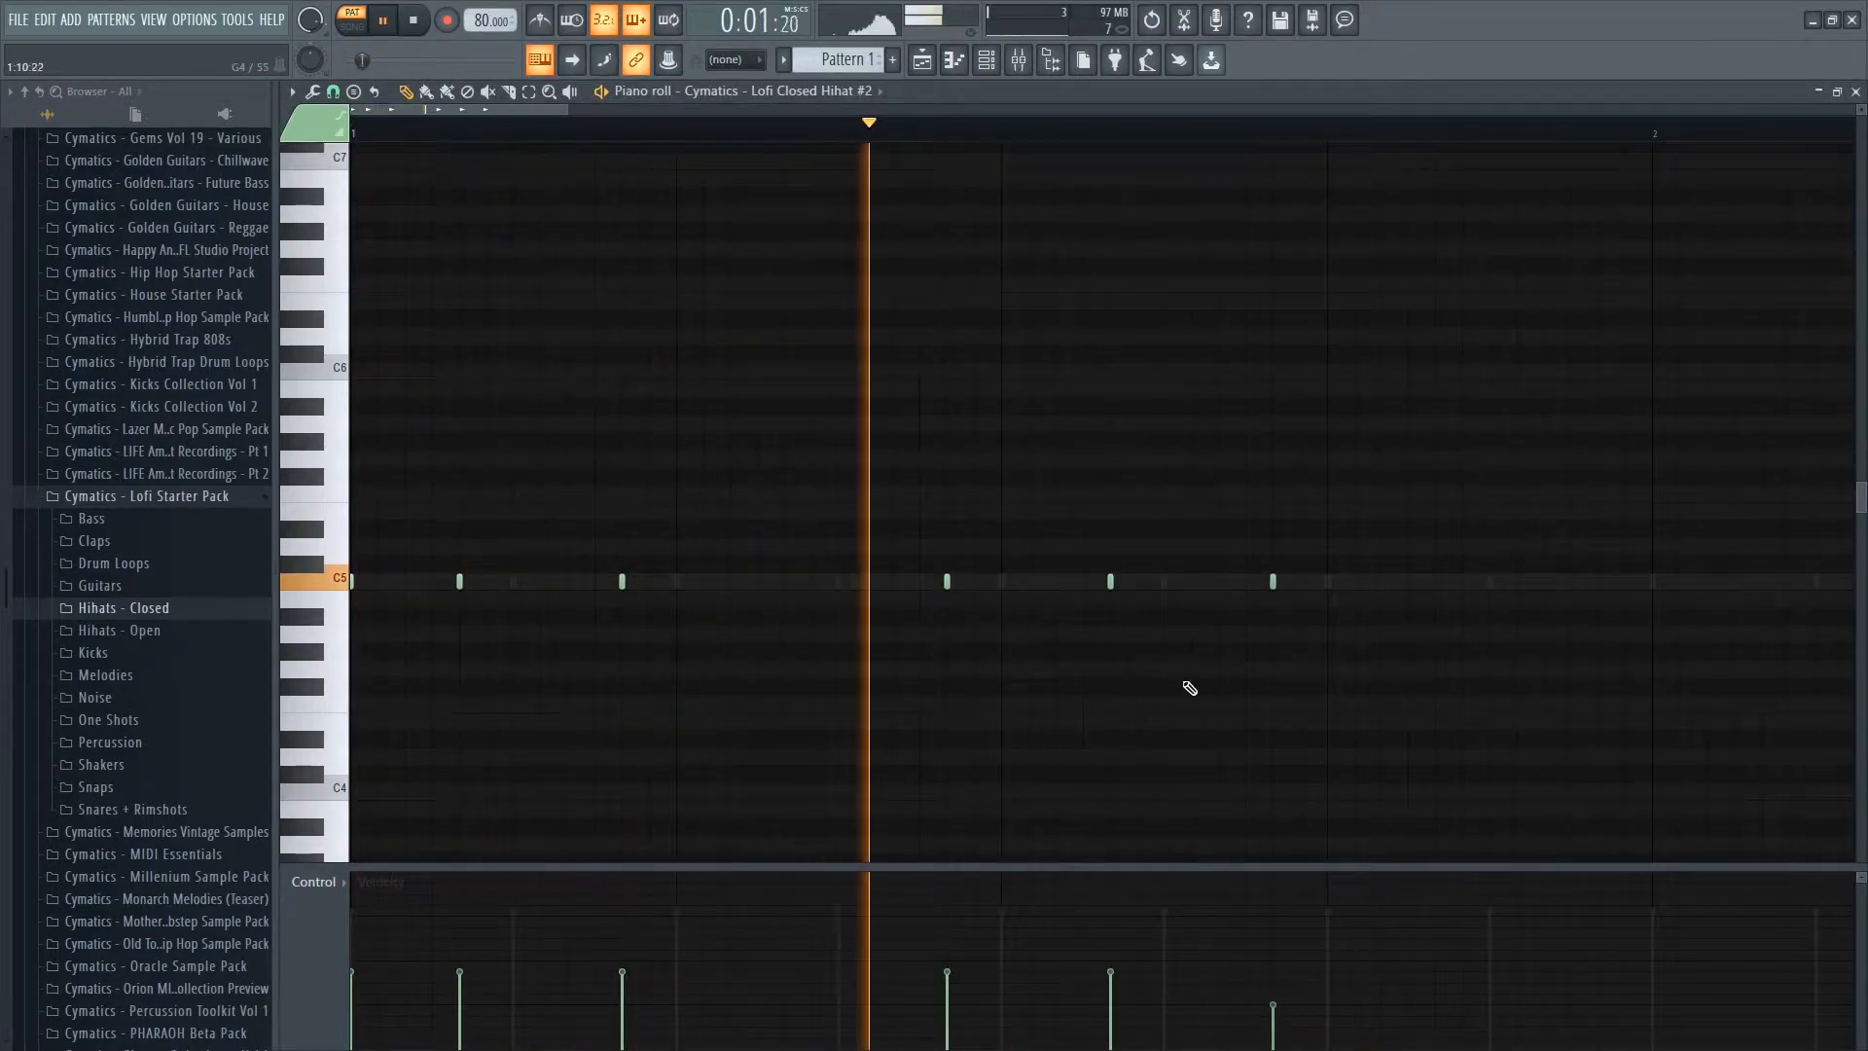
- Play back the cloned hi-hat's one-bar rhythm and repeat it across all four bars
{"action": "scroll", "coordinate": [1157, 700], "scroll_direction": "down", "scroll_amount": 2}
{"action": "left_click_drag", "start_coordinate": [1105, 715], "coordinate": [830, 755]}
{"action": "scroll", "coordinate": [731, 722], "scroll_direction": "down", "scroll_amount": 2}
{"action": "left_click_drag", "start_coordinate": [730, 721], "coordinate": [850, 567]}
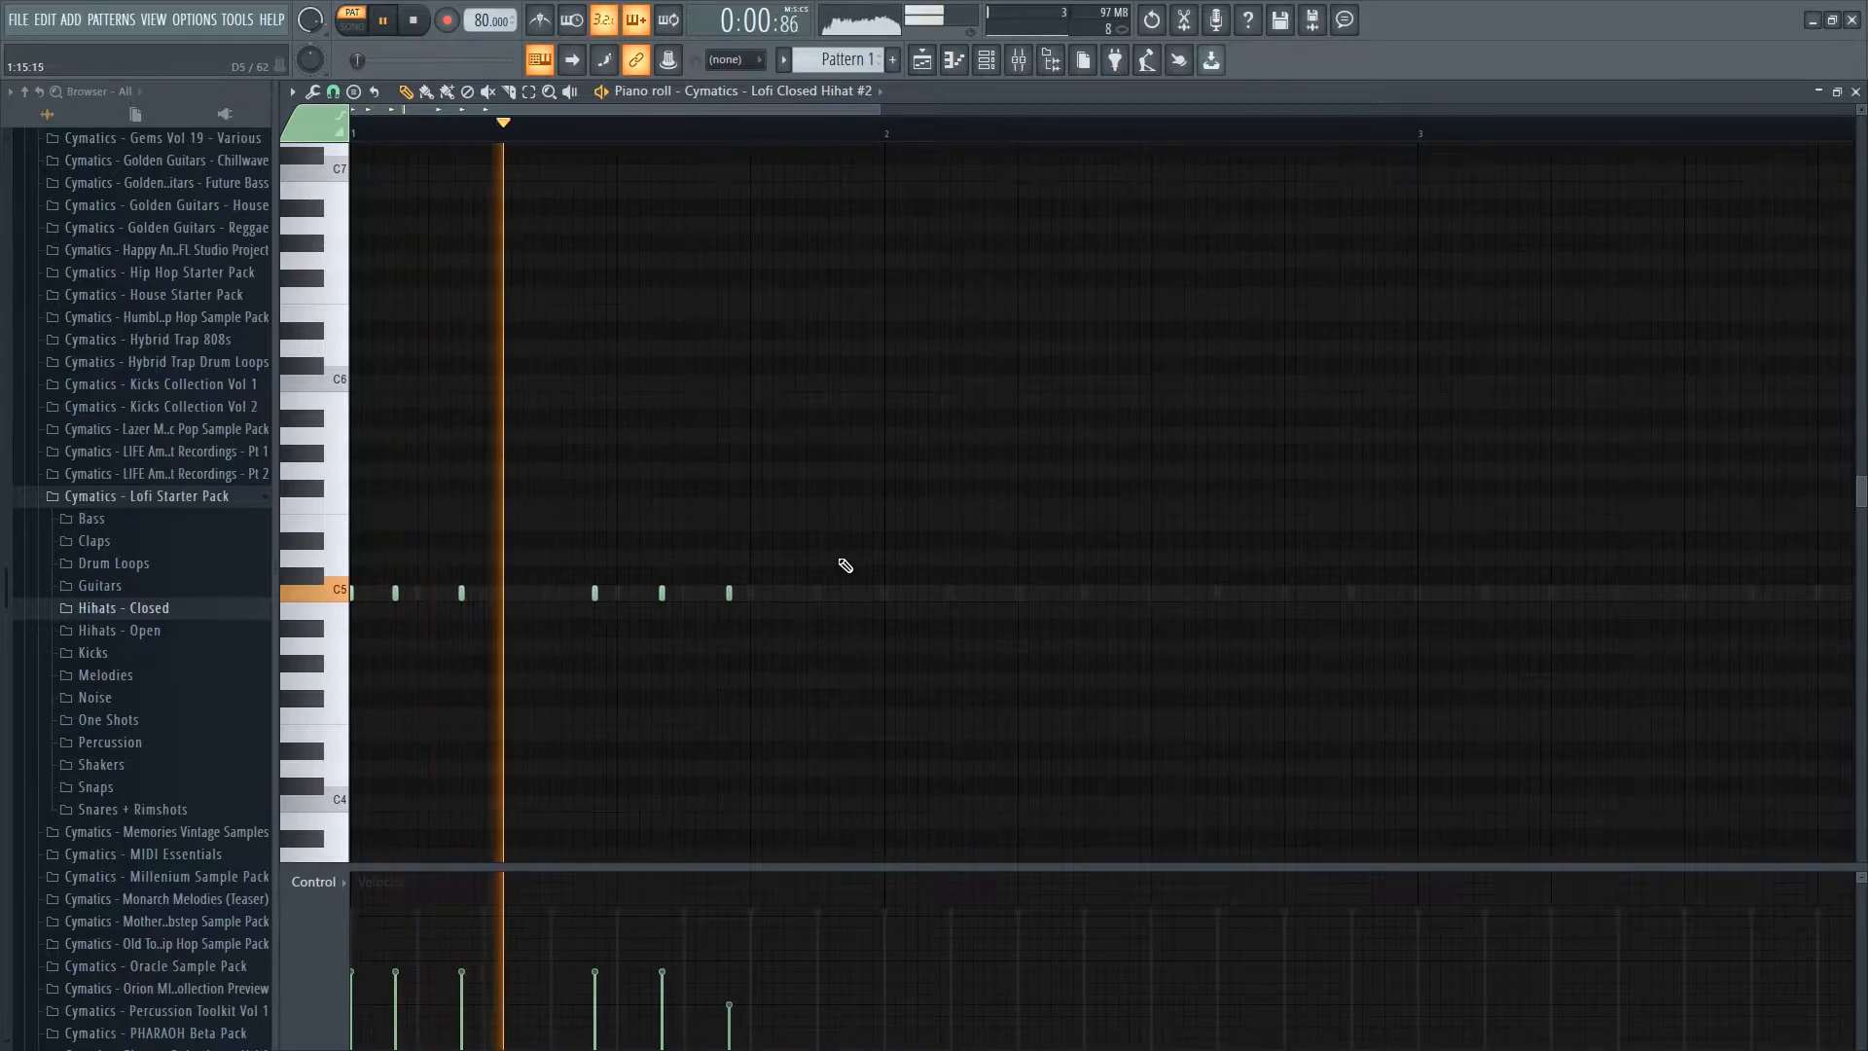
{"action": "key", "text": "space"}
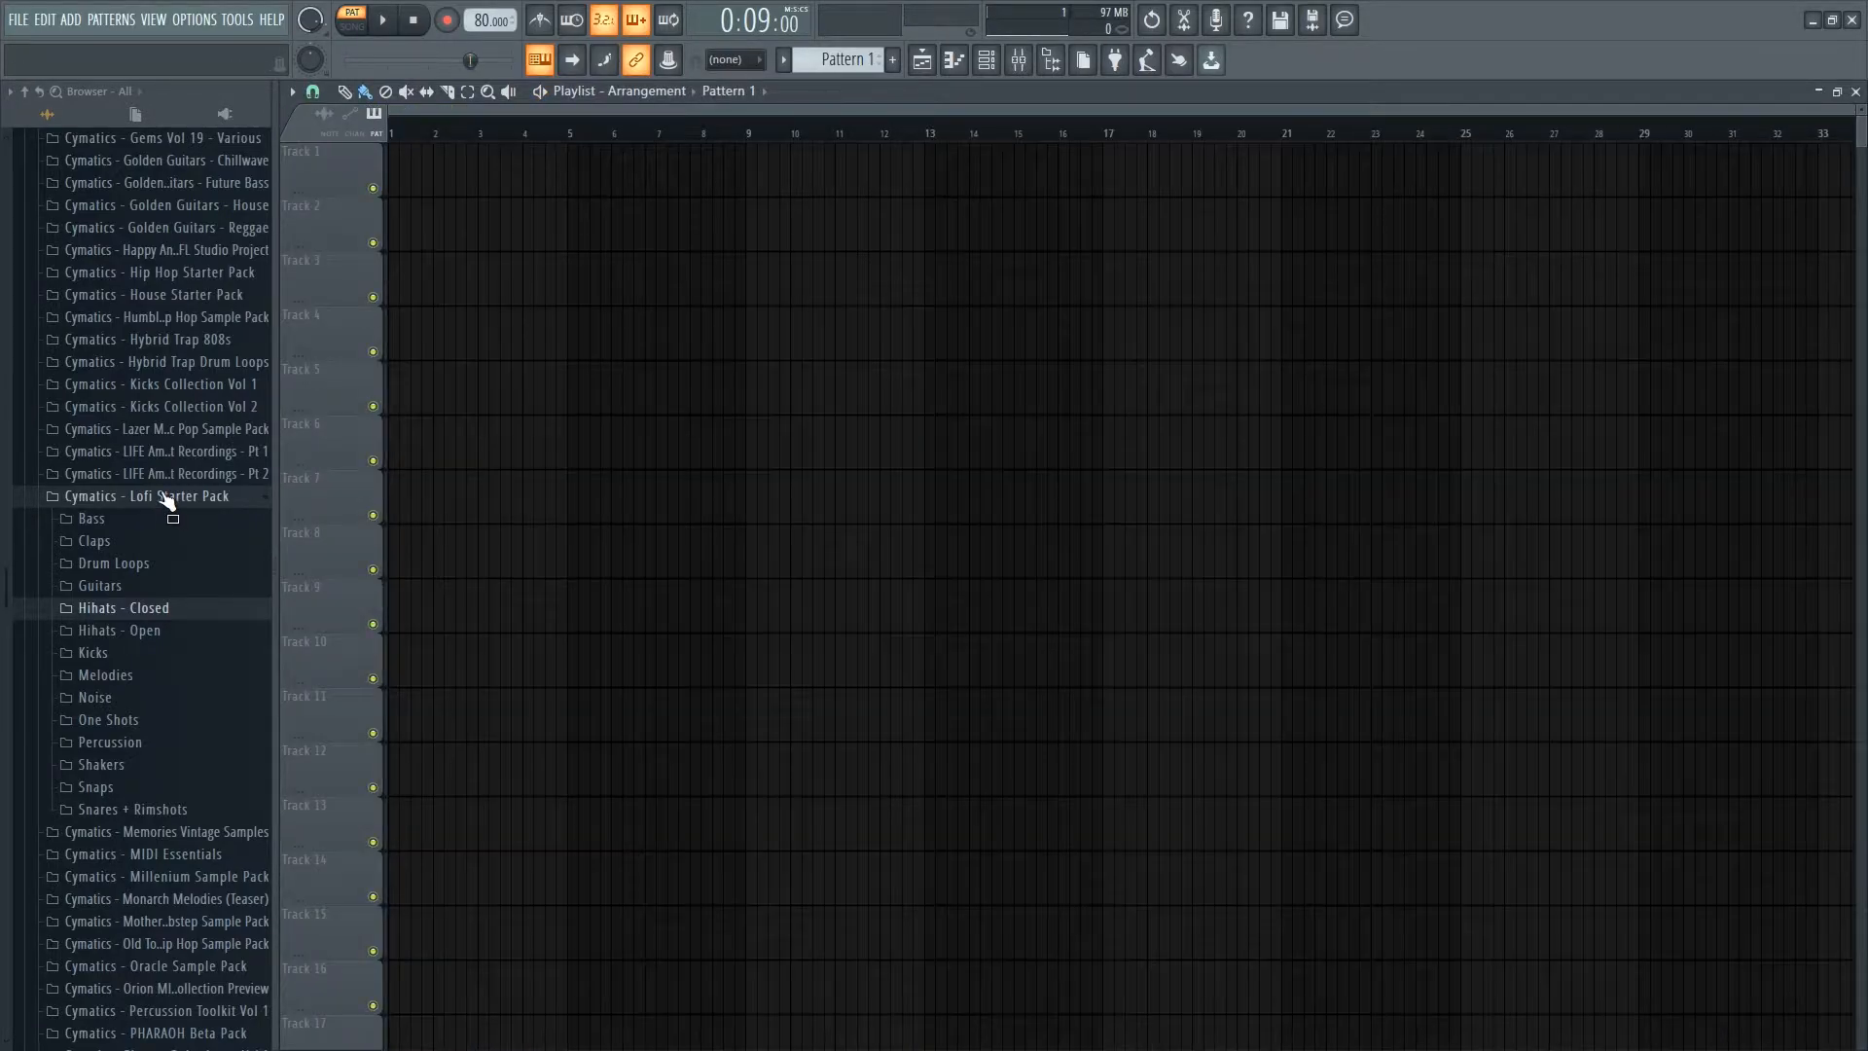
- Load Cymatics - Dreams 808 2 - C from the Lofi Starter Pack's bass folder into a new channel and close its settings
{"action": "left_click", "coordinate": [142, 521]}
{"action": "left_click", "coordinate": [142, 586]}
{"action": "left_click", "coordinate": [172, 519]}
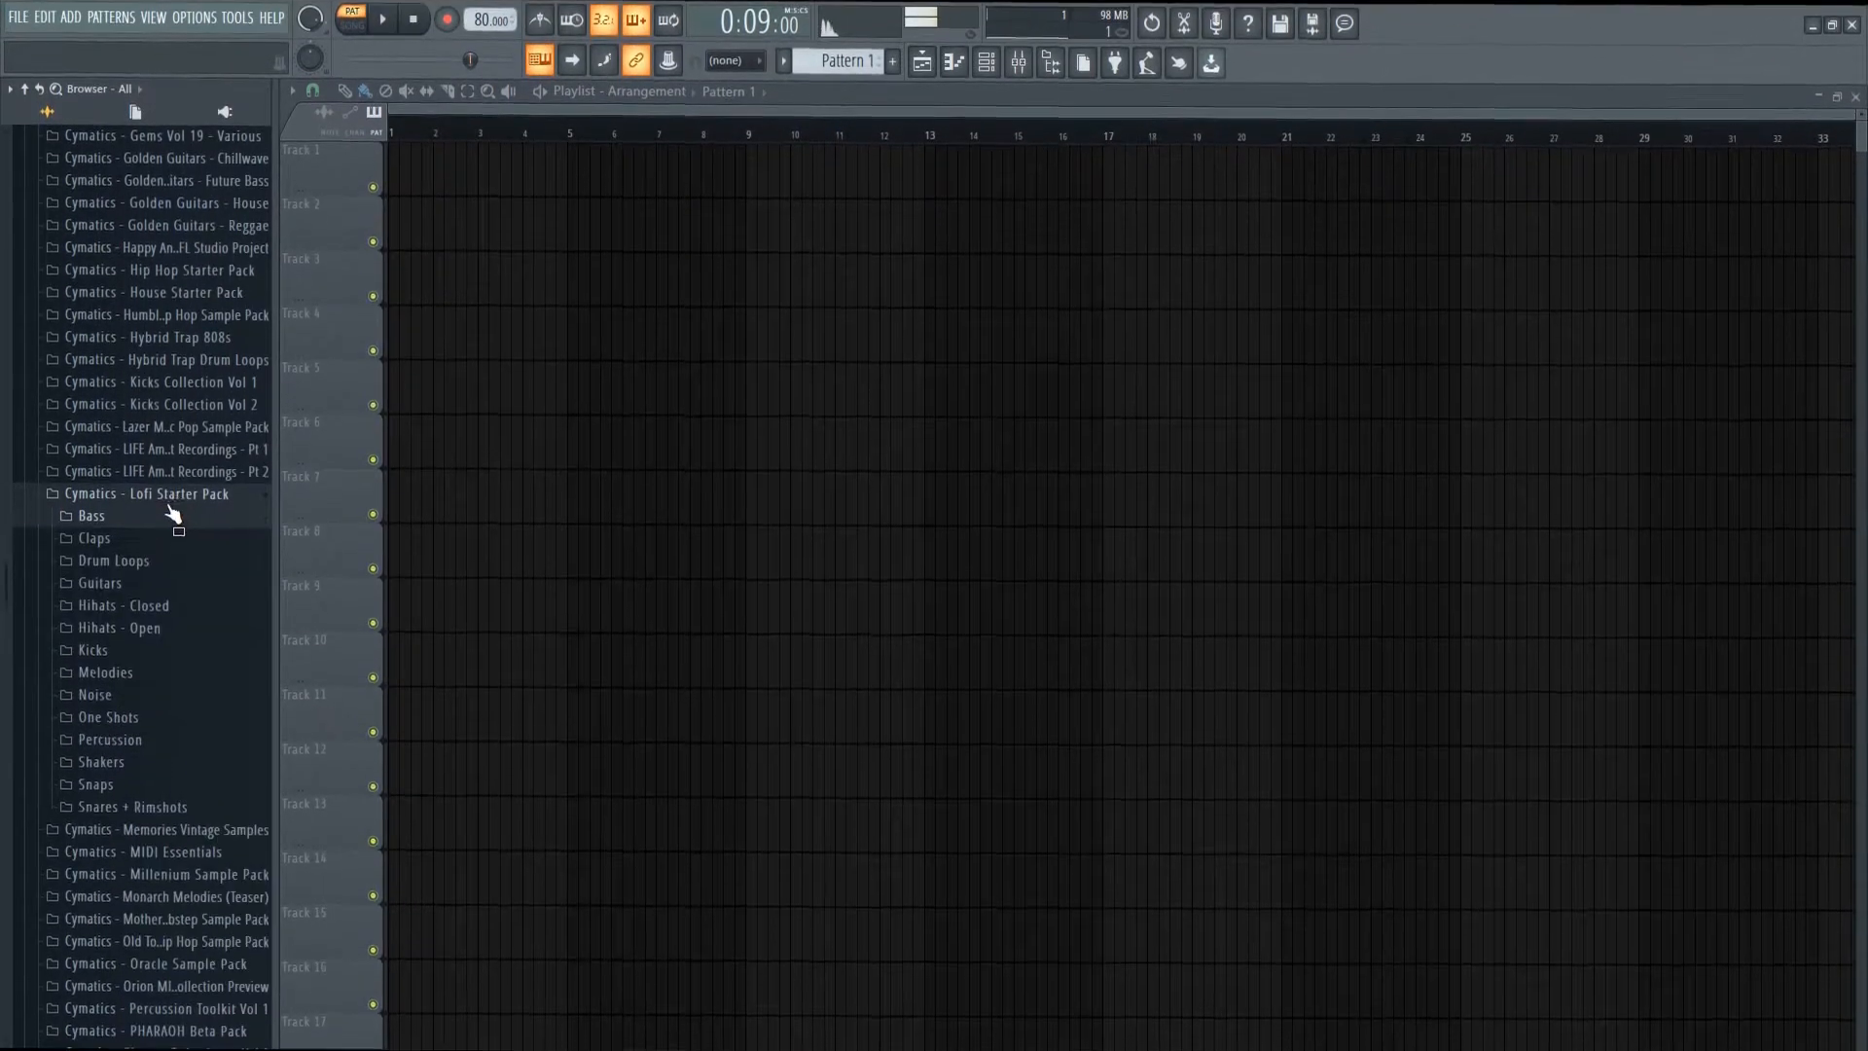
{"action": "left_click", "coordinate": [164, 516]}
{"action": "left_click", "coordinate": [152, 580]}
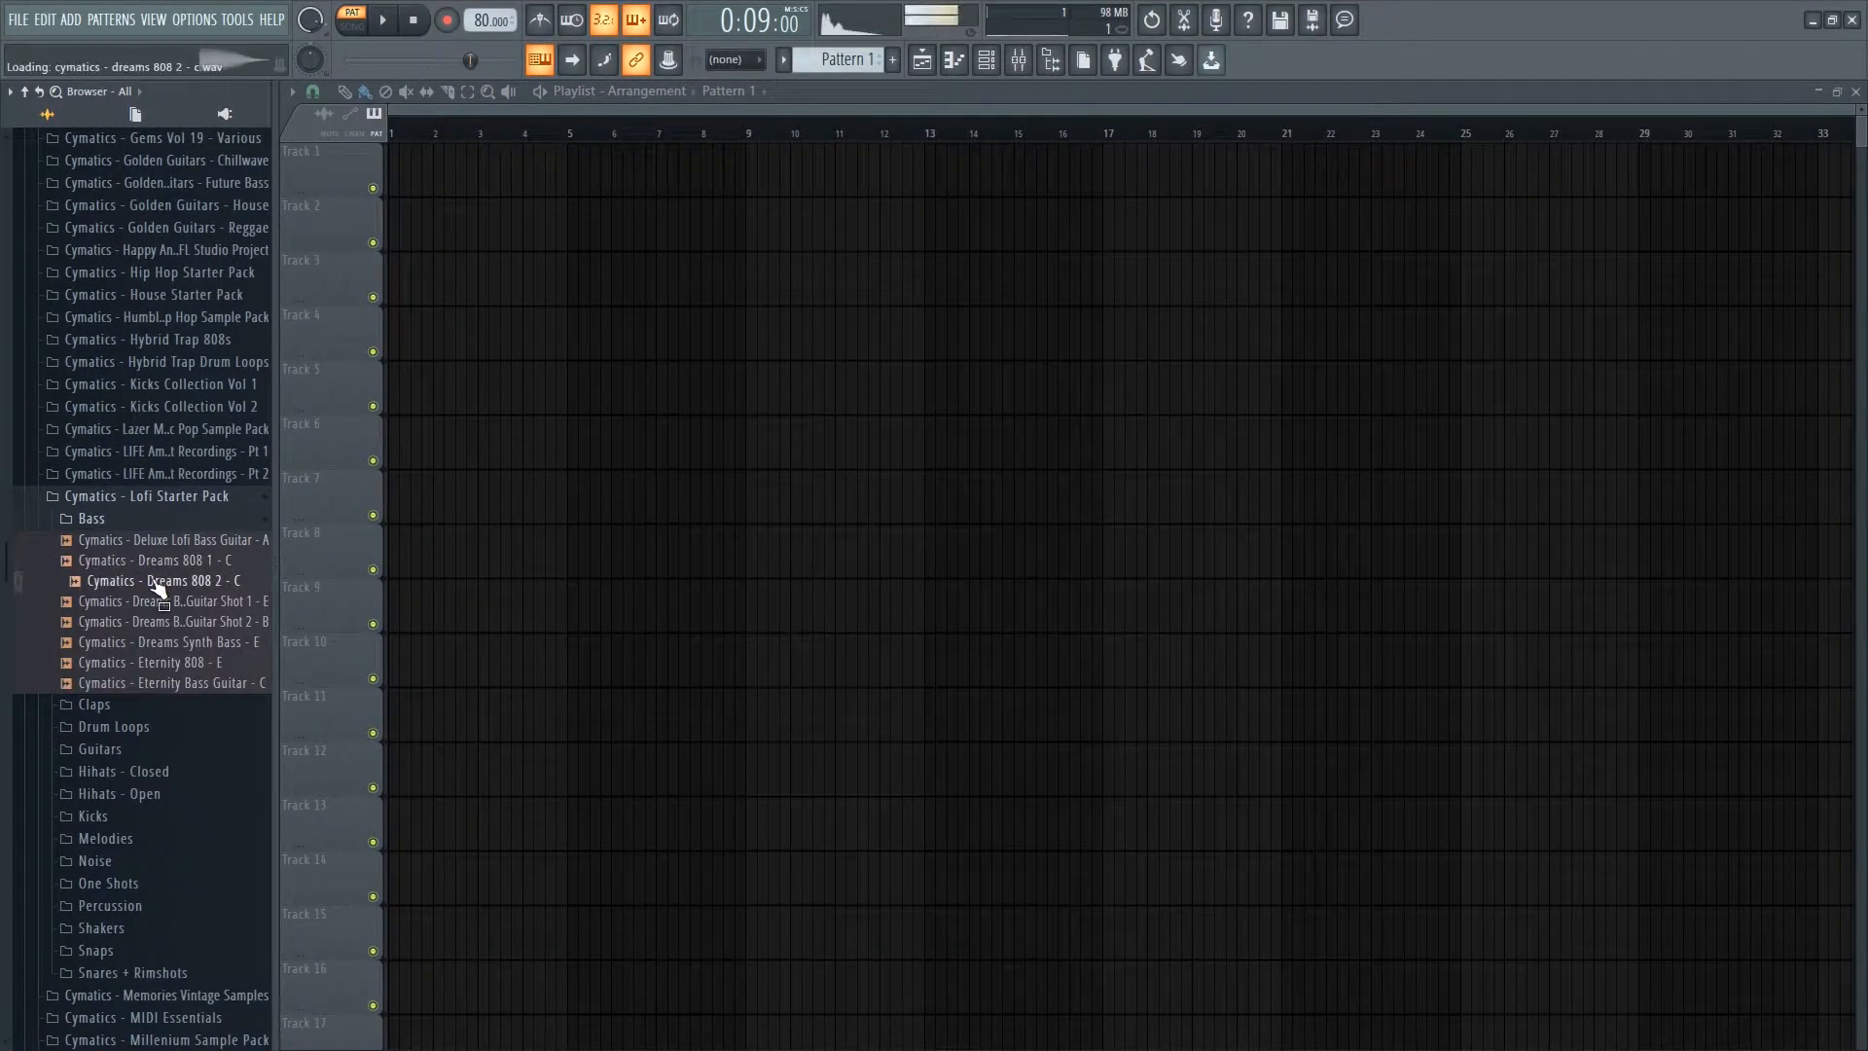
{"action": "right_click", "coordinate": [153, 582]}
{"action": "left_click", "coordinate": [184, 596]}
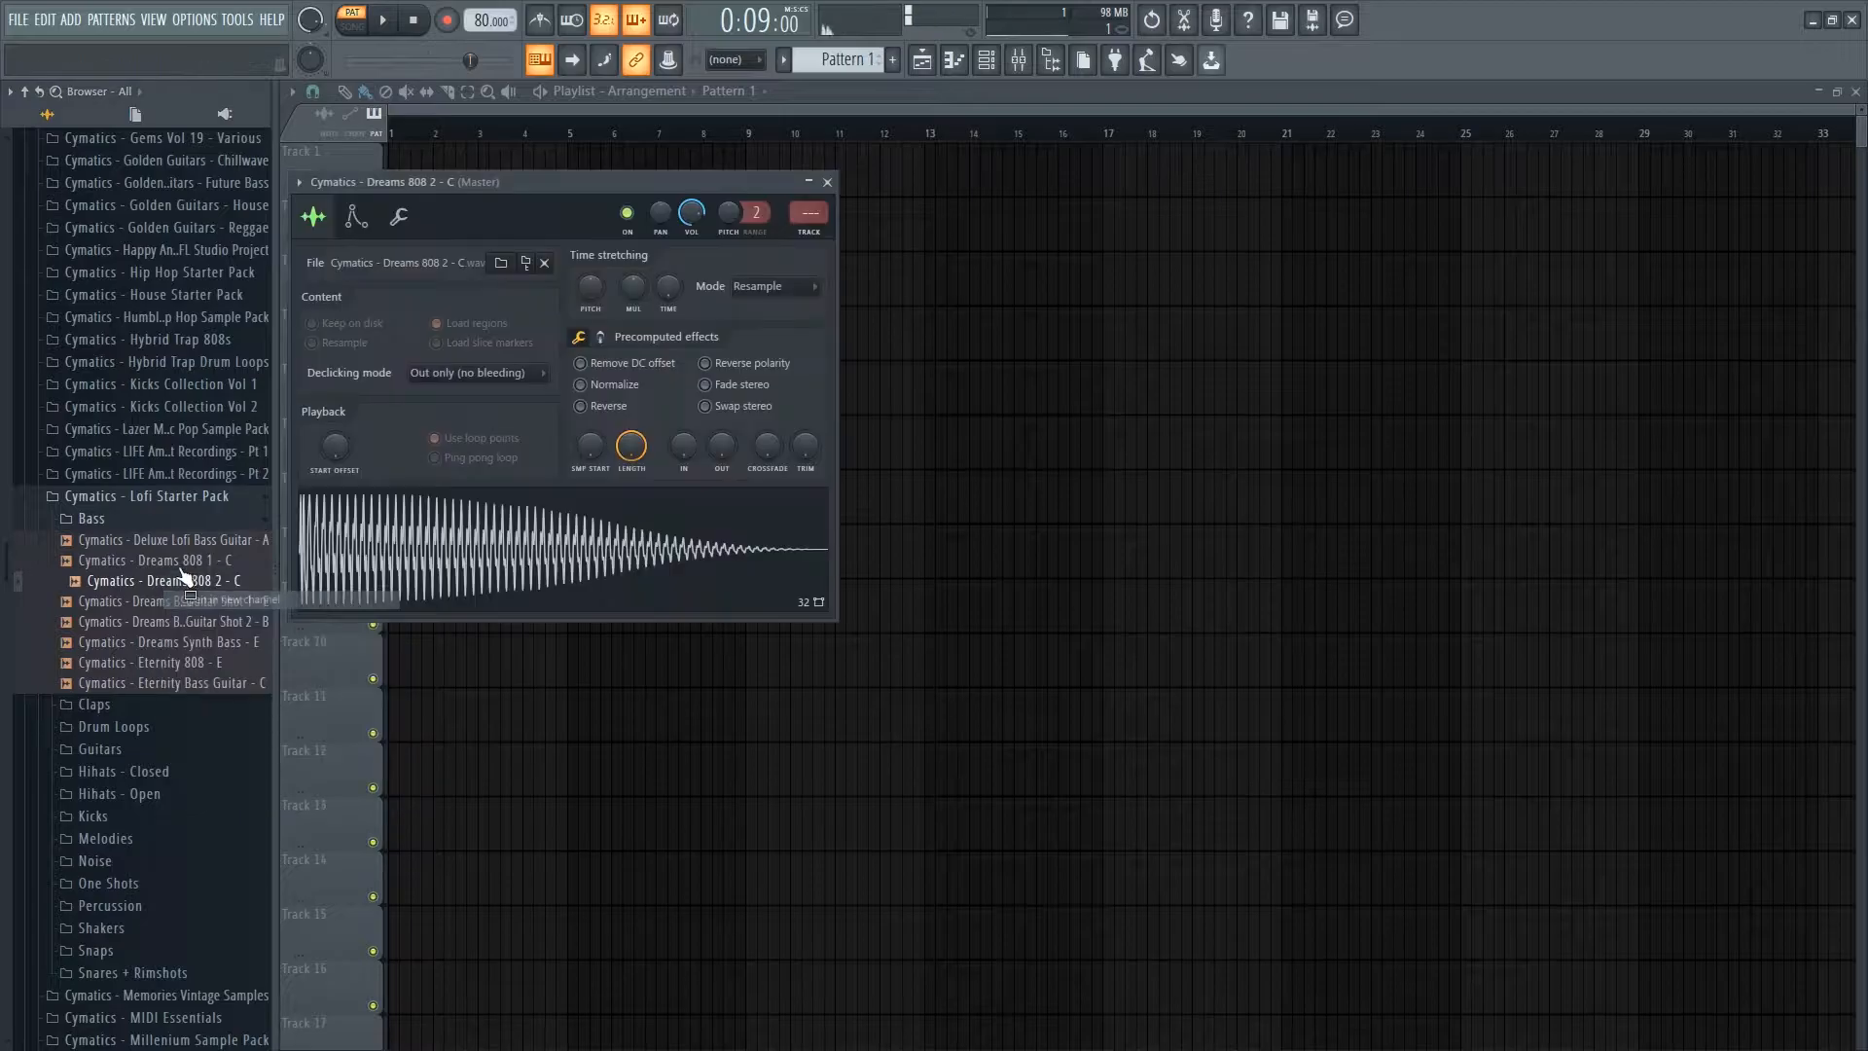
{"action": "left_click", "coordinate": [828, 182]}
- Program KICK-09 hits on steps 1, 4, 10, 11, 16, 18, 20, 26, 27 and 33 in the channel rack
{"action": "left_click", "coordinate": [1855, 93]}
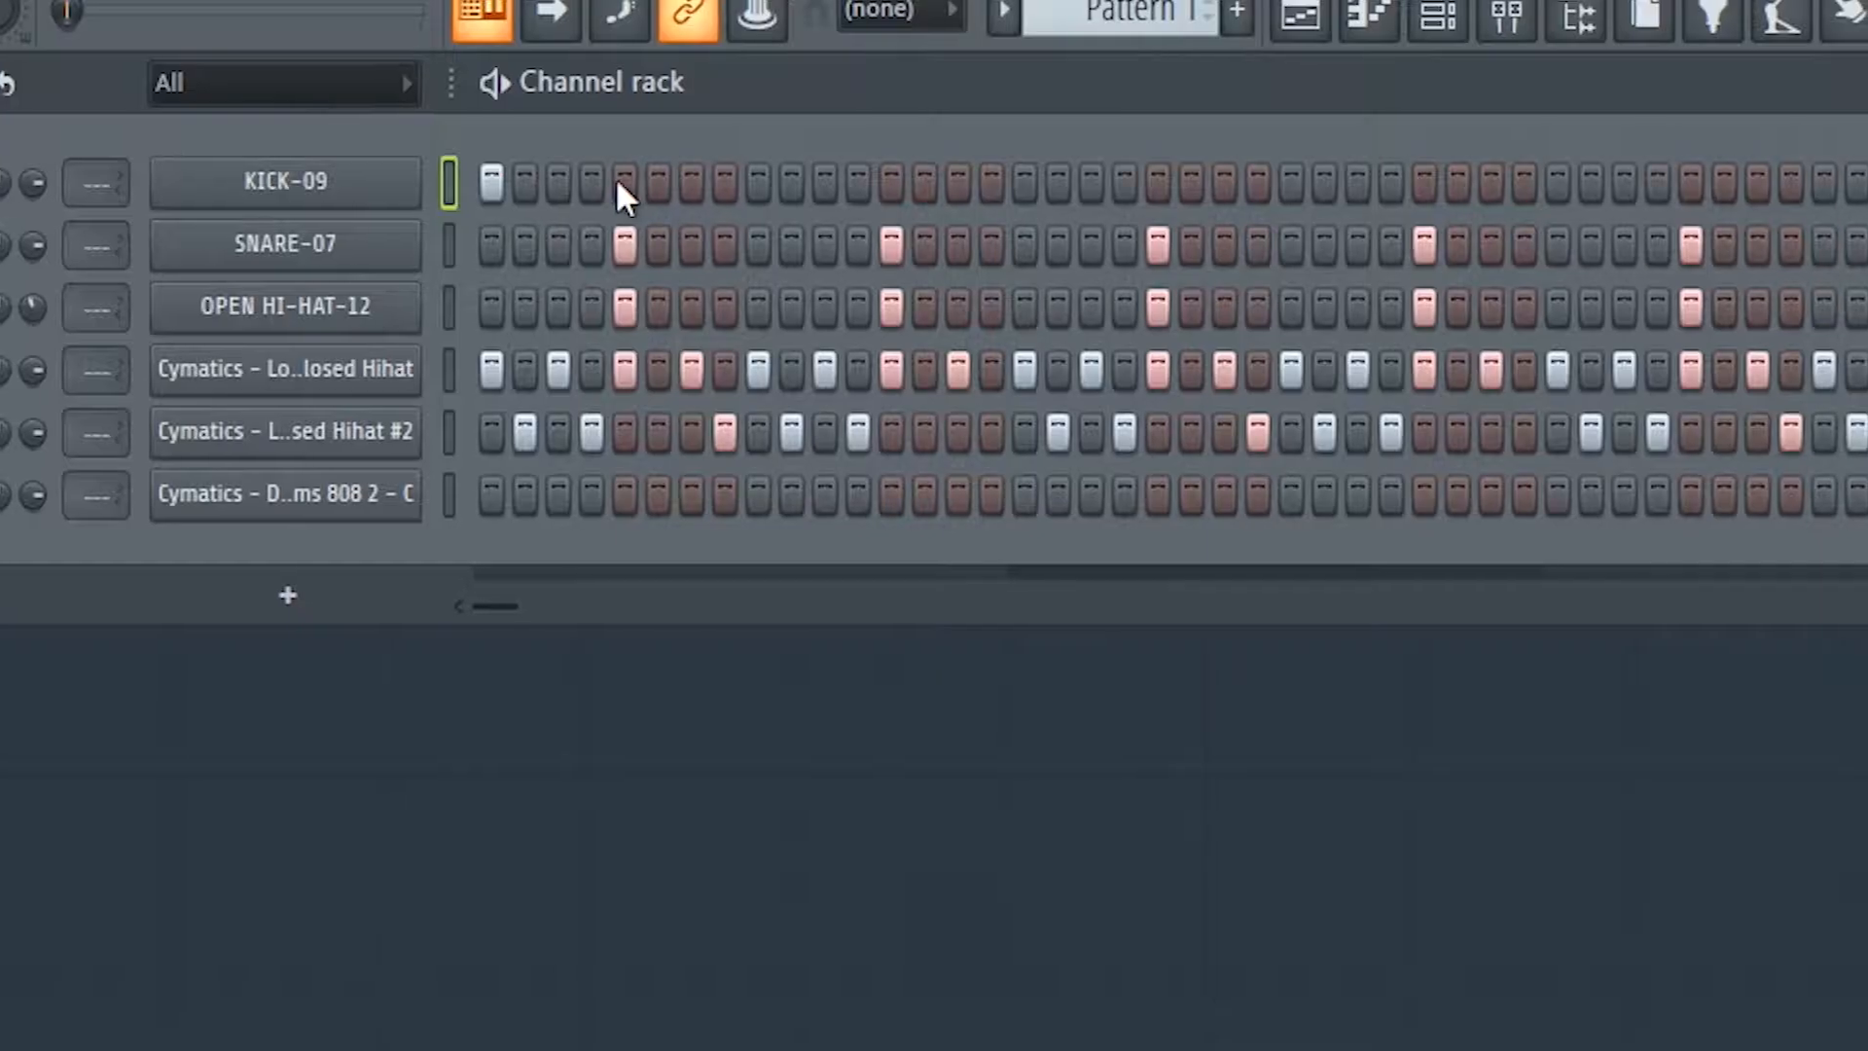
{"action": "left_click", "coordinate": [591, 141]}
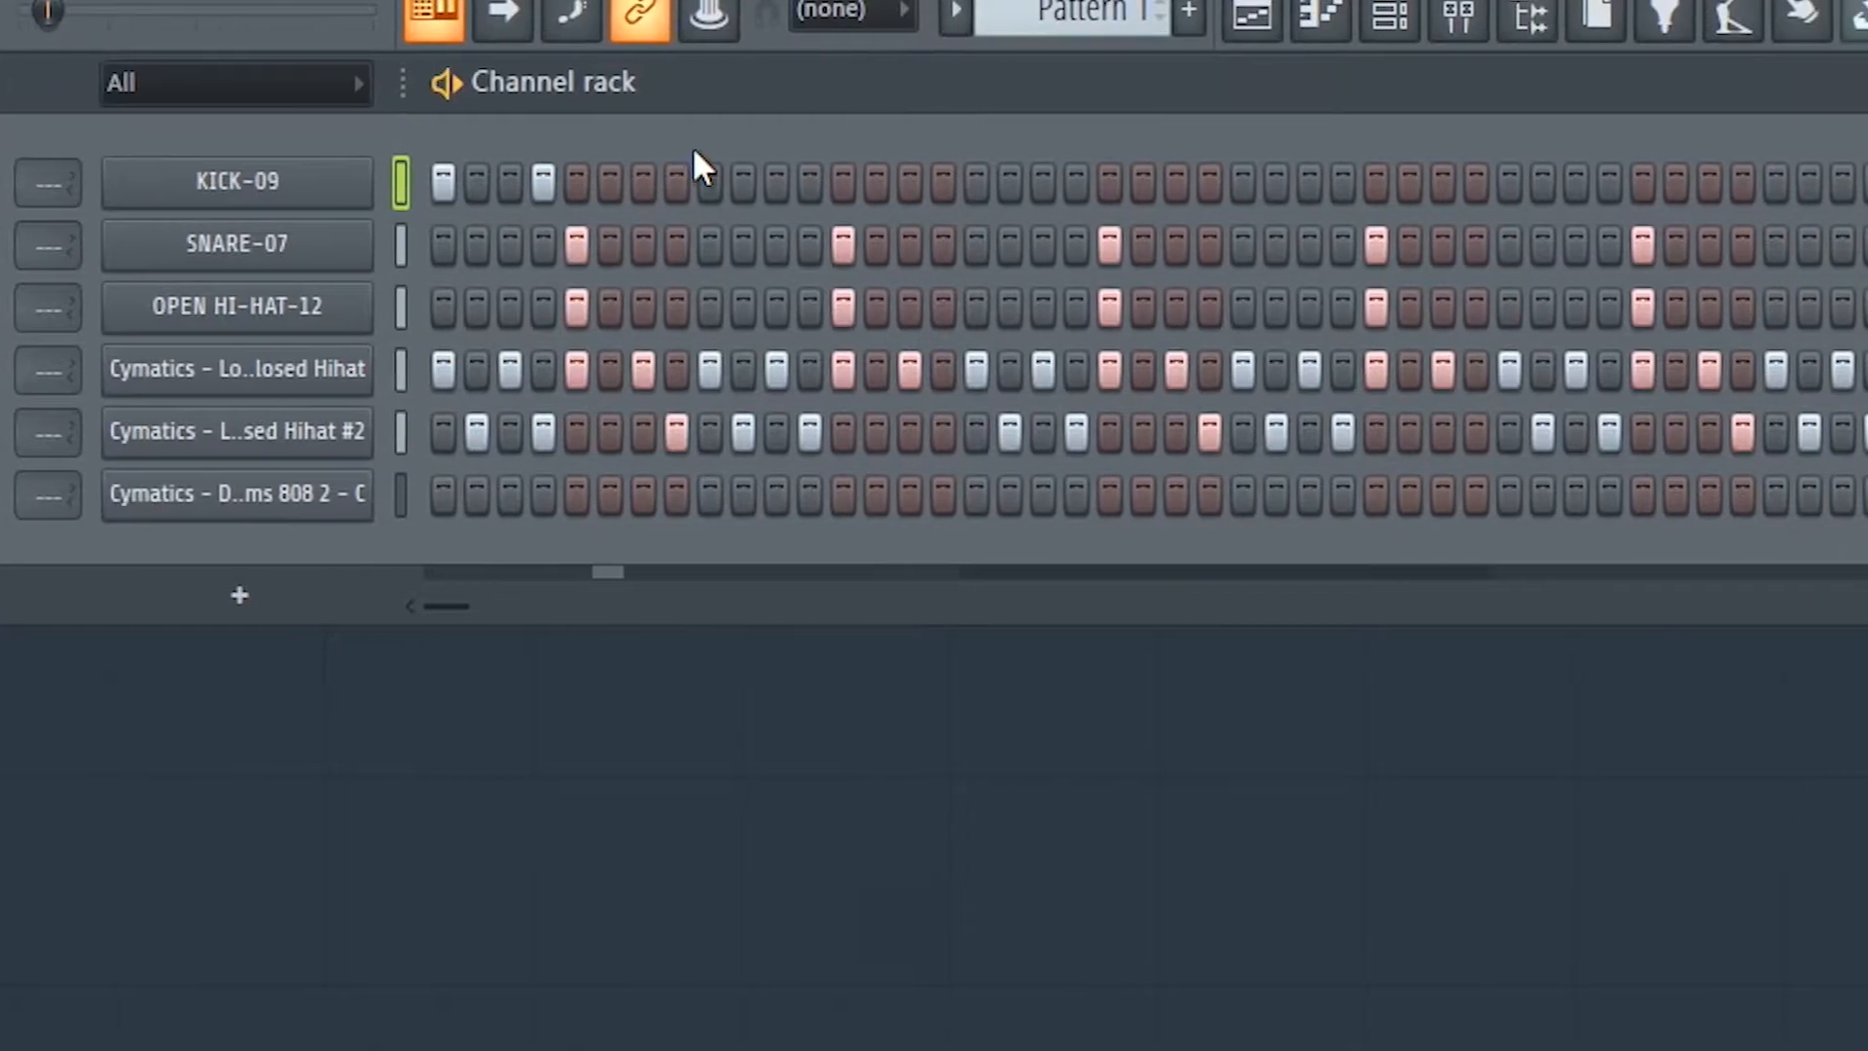
{"action": "left_click", "coordinate": [685, 181]}
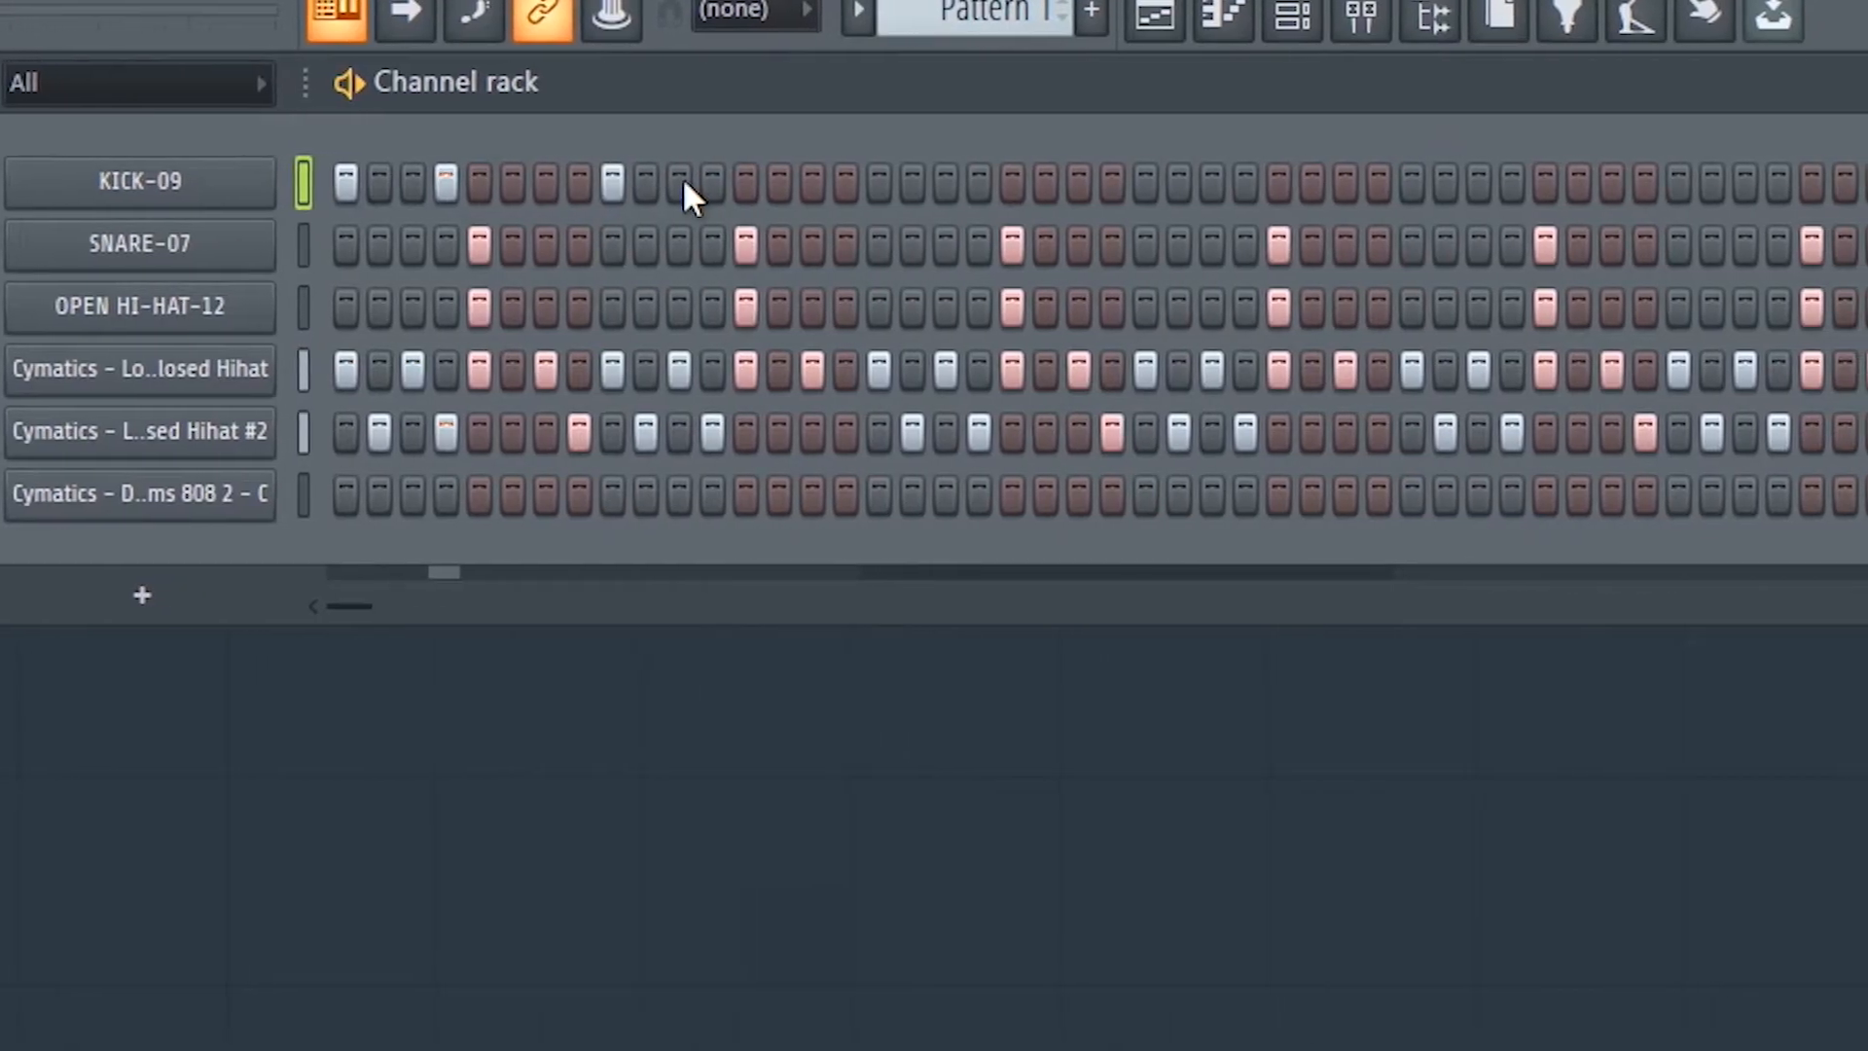
{"action": "right_click", "coordinate": [593, 183]}
{"action": "left_click", "coordinate": [624, 185]}
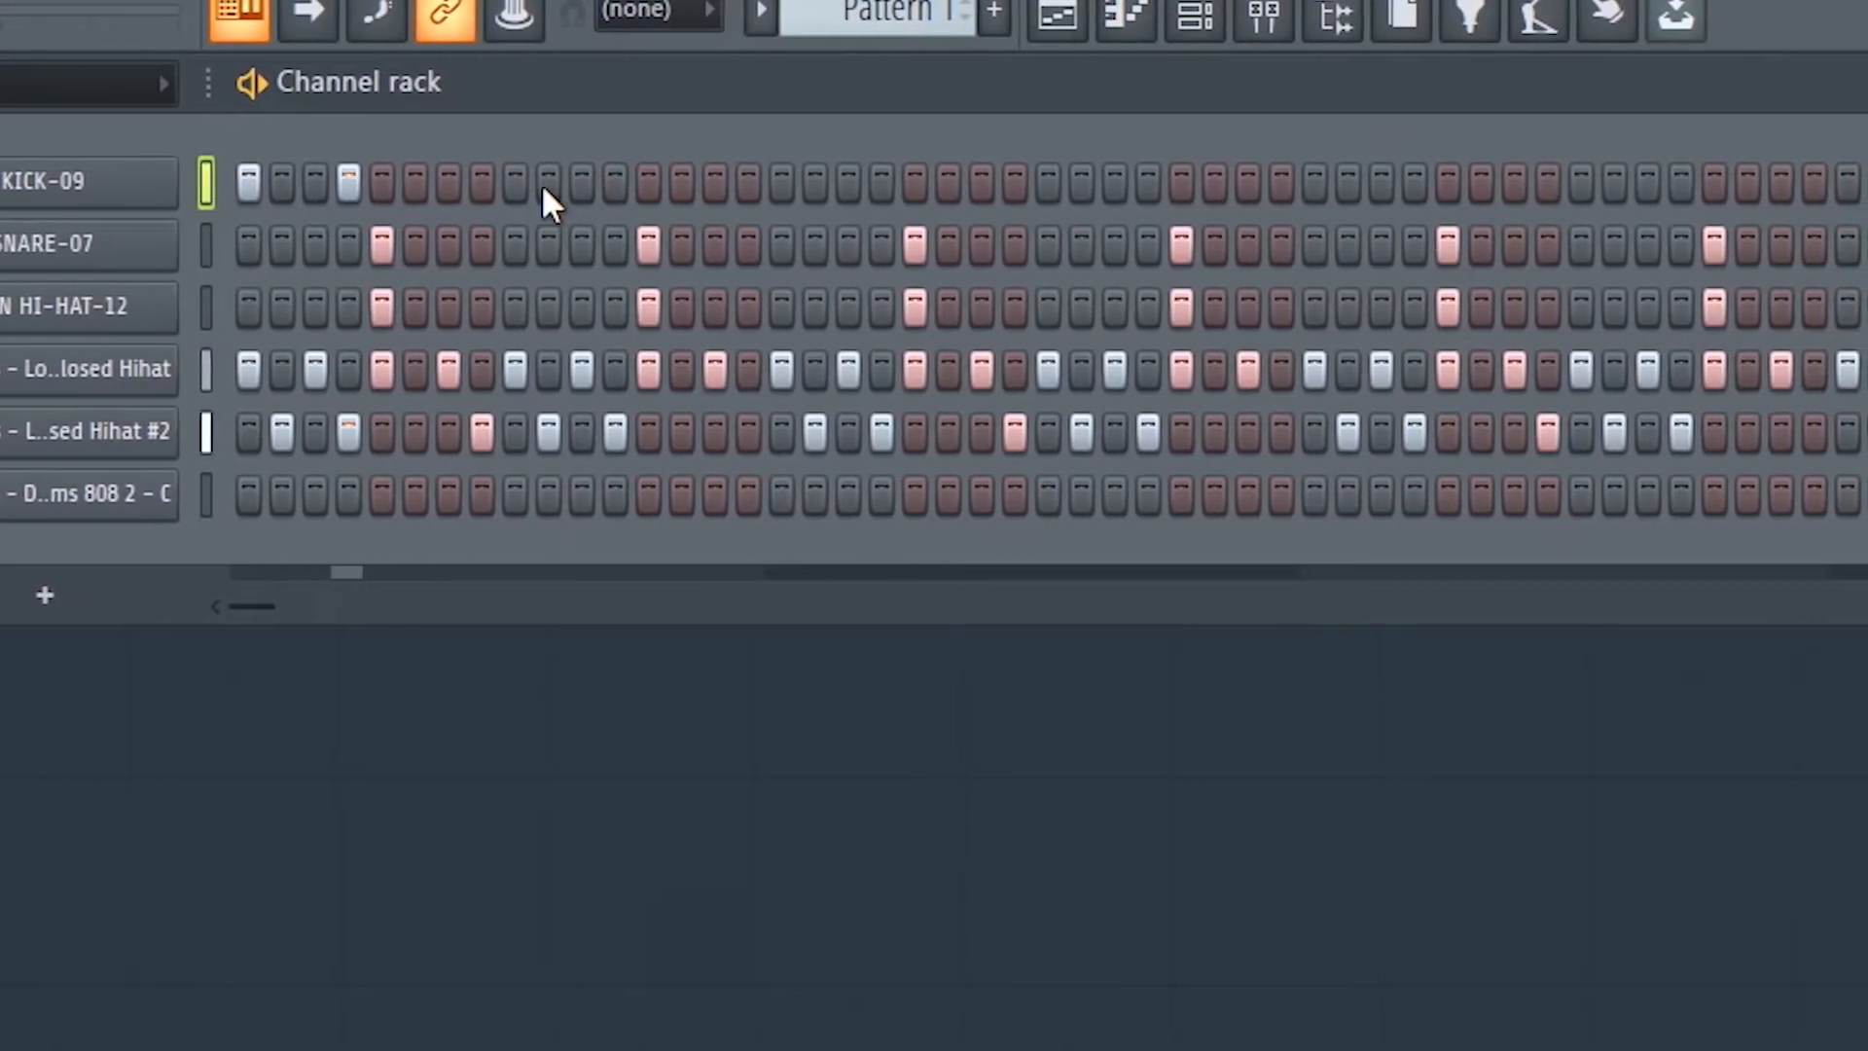
{"action": "left_click", "coordinate": [557, 187]}
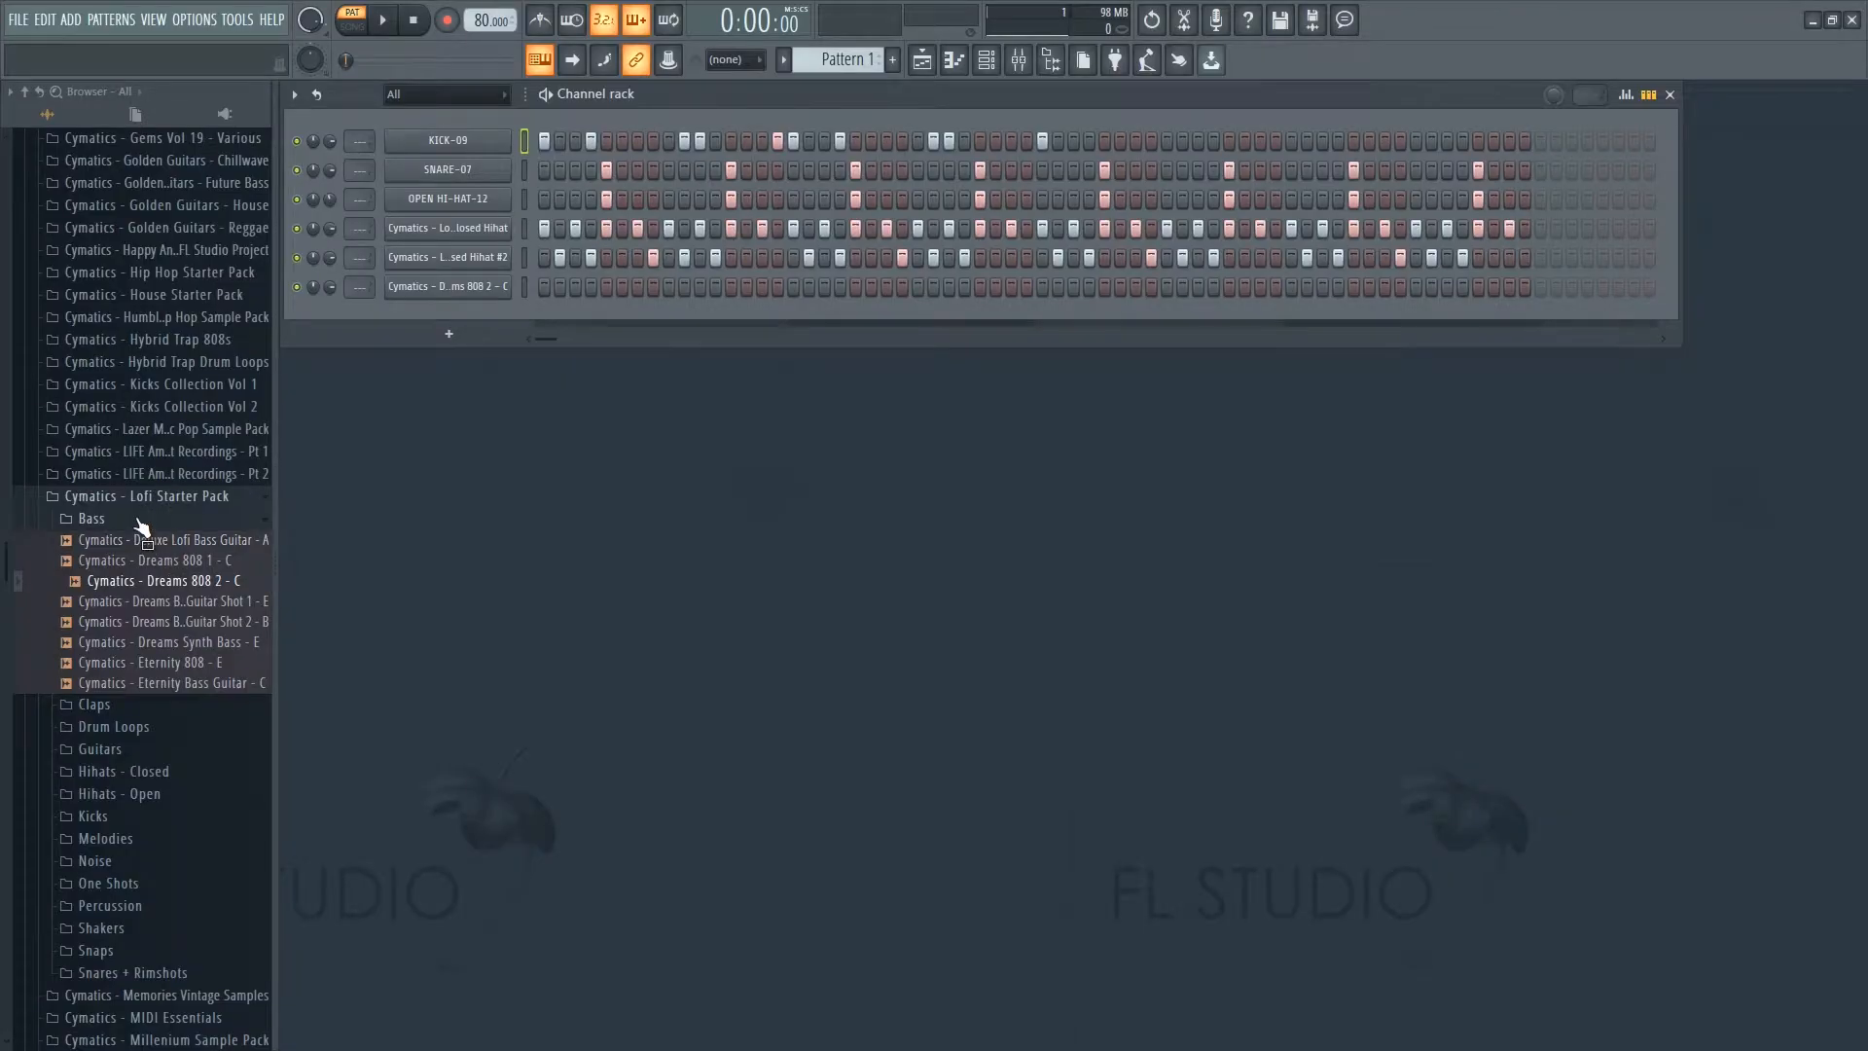
- Audition other closed hi-hats in the Lofi Starter Pack and replace both closed hi-hat channels' samples with Cymatics - Tooth Hihat
{"action": "left_click", "coordinate": [137, 521]}
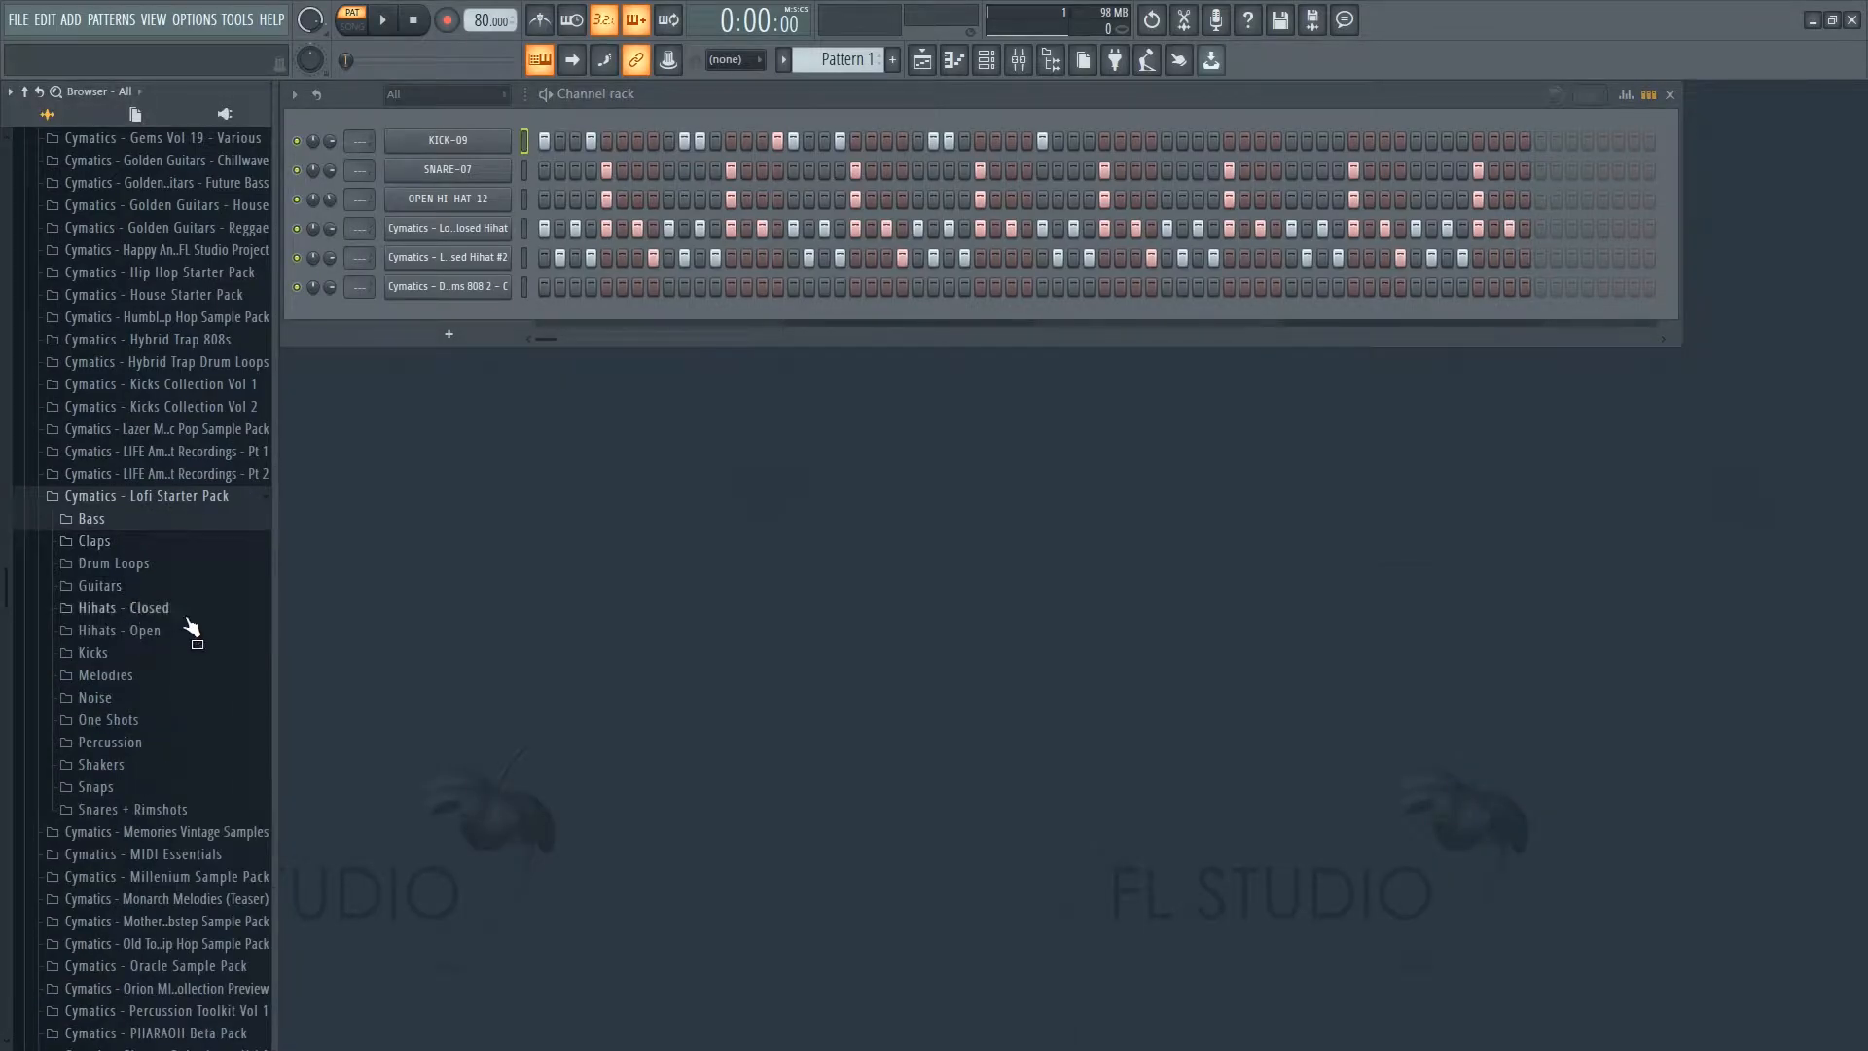
{"action": "left_click", "coordinate": [146, 609]}
{"action": "left_click", "coordinate": [161, 650]}
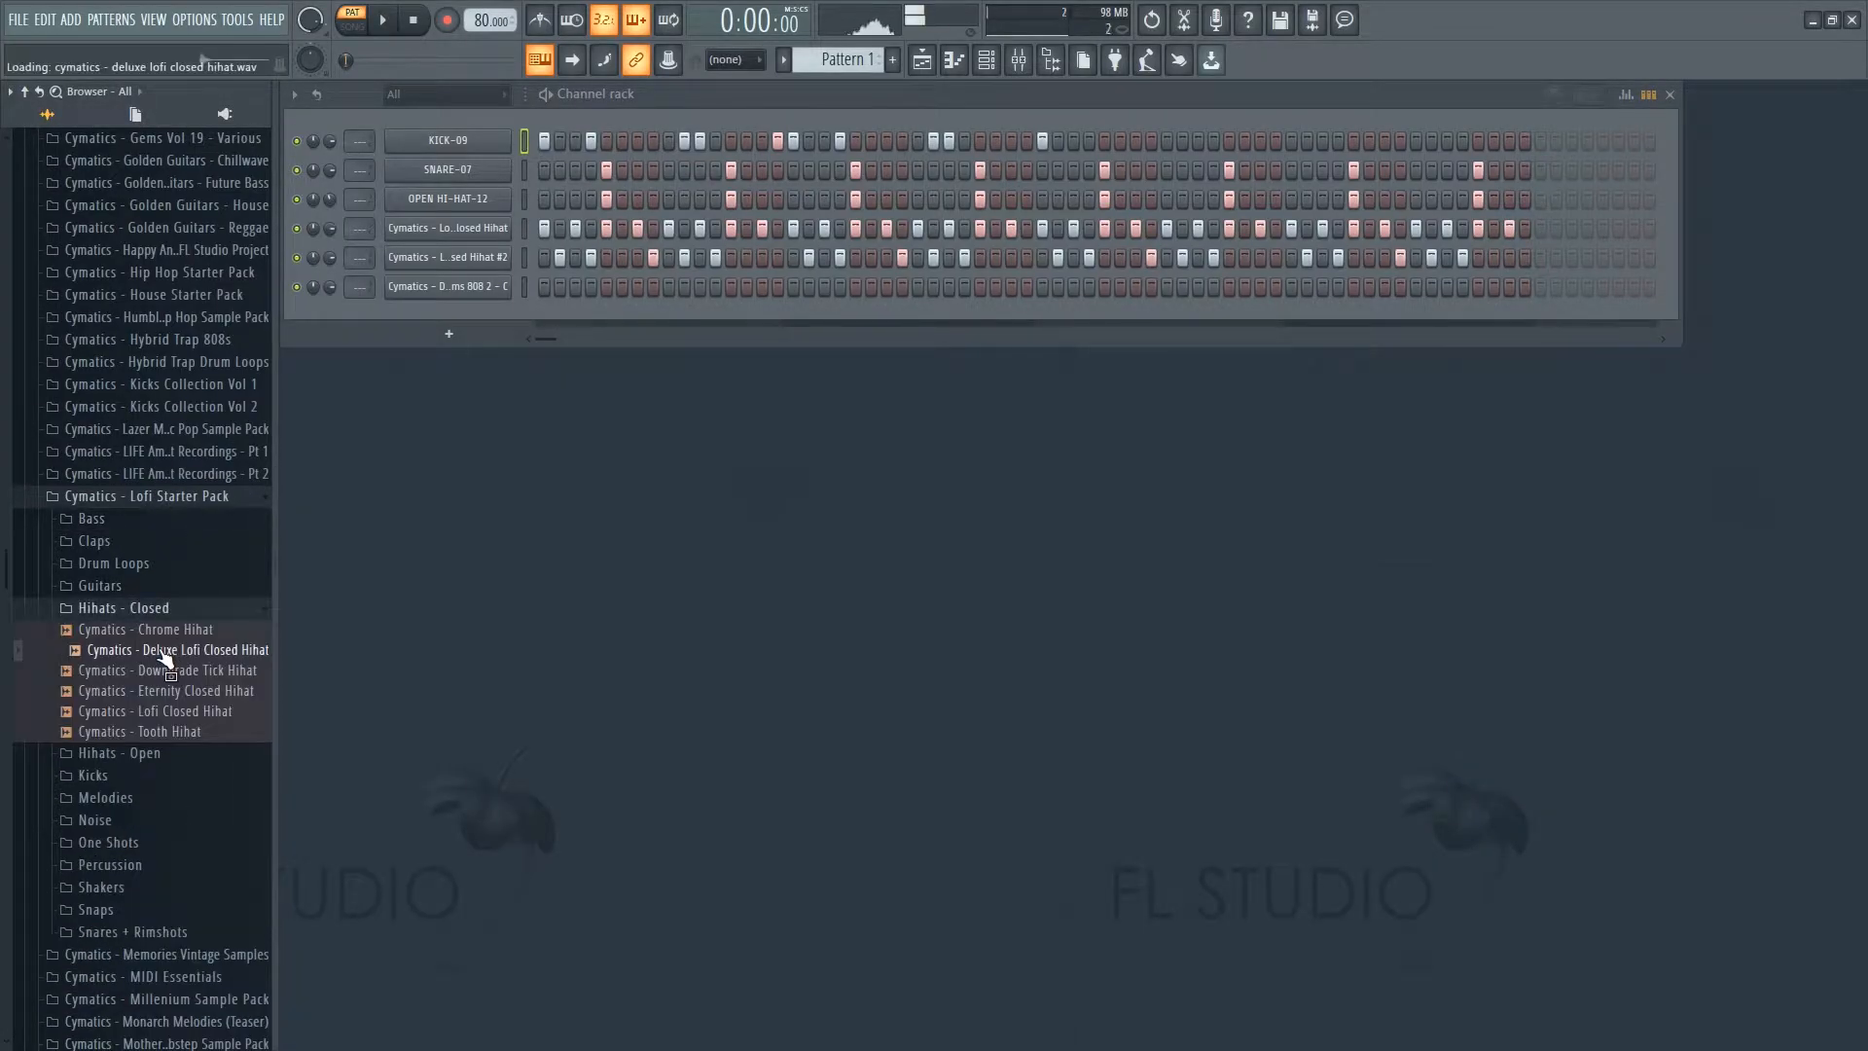
{"action": "left_click_drag", "start_coordinate": [535, 264], "coordinate": [457, 227]}
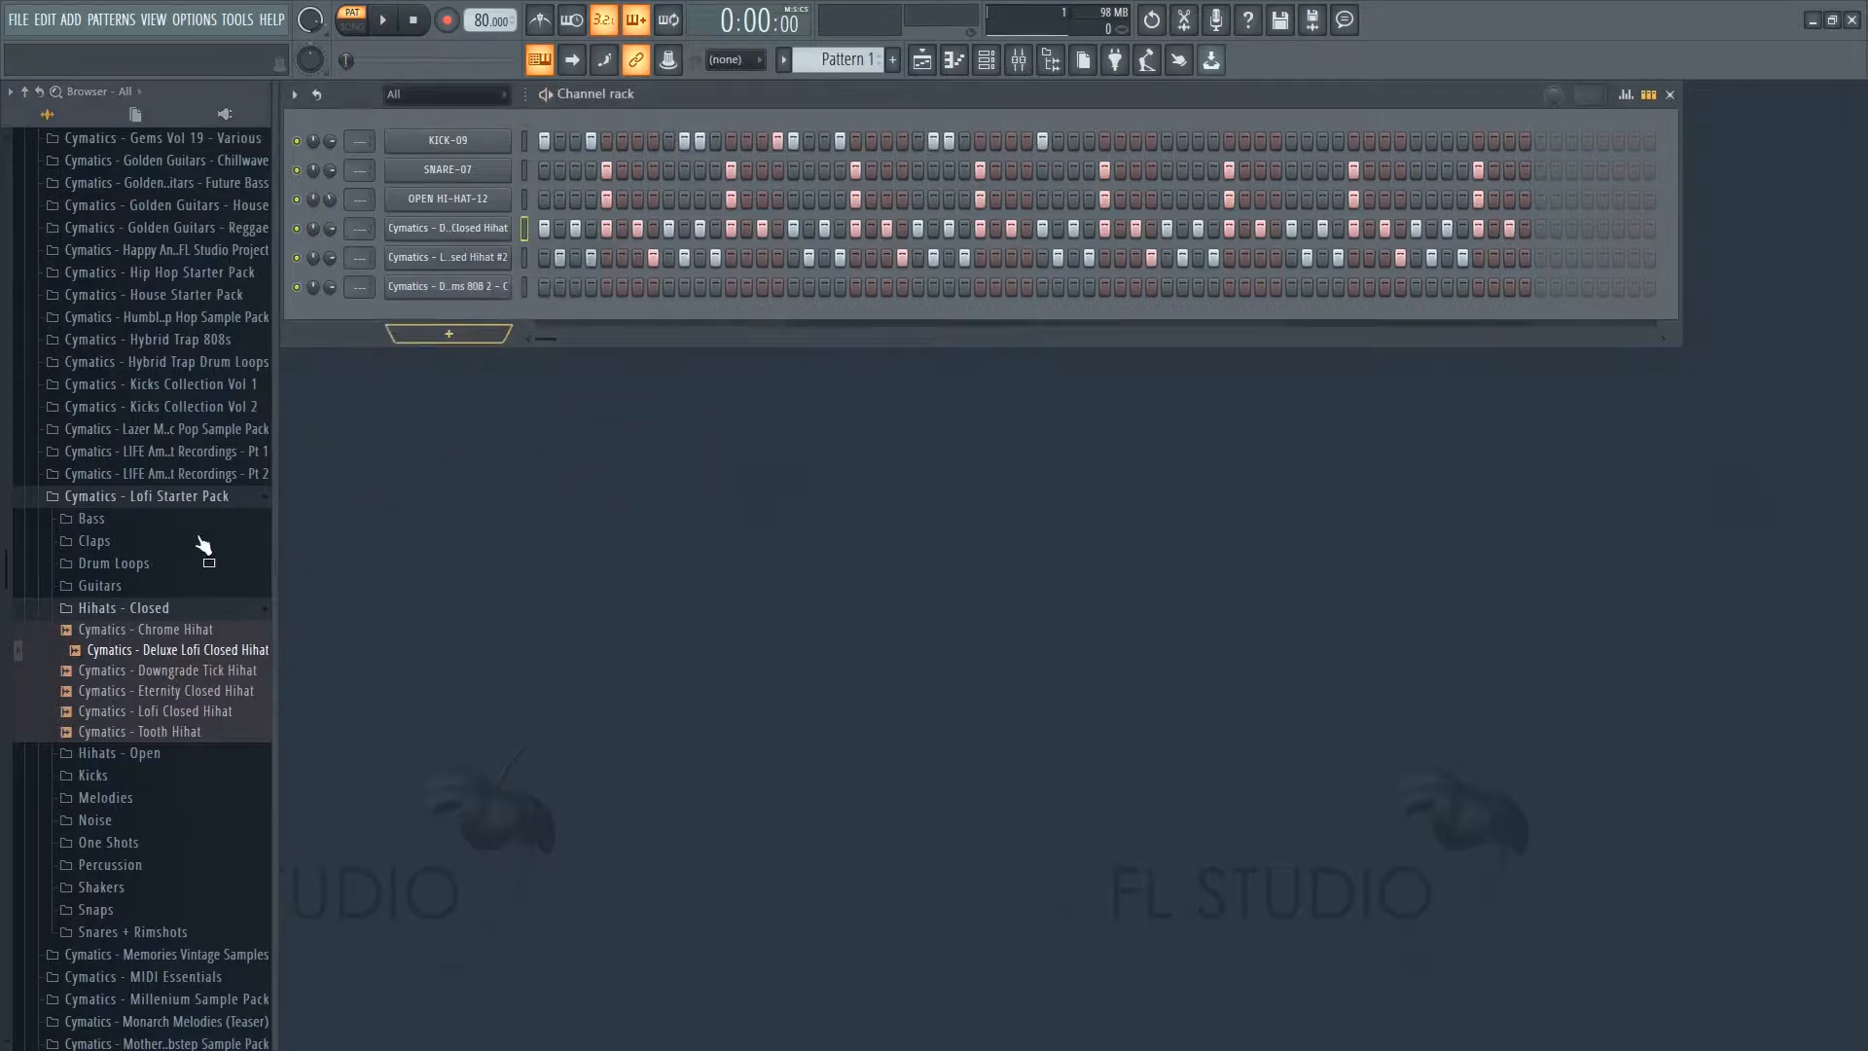
{"action": "left_click_drag", "start_coordinate": [156, 661], "coordinate": [394, 300]}
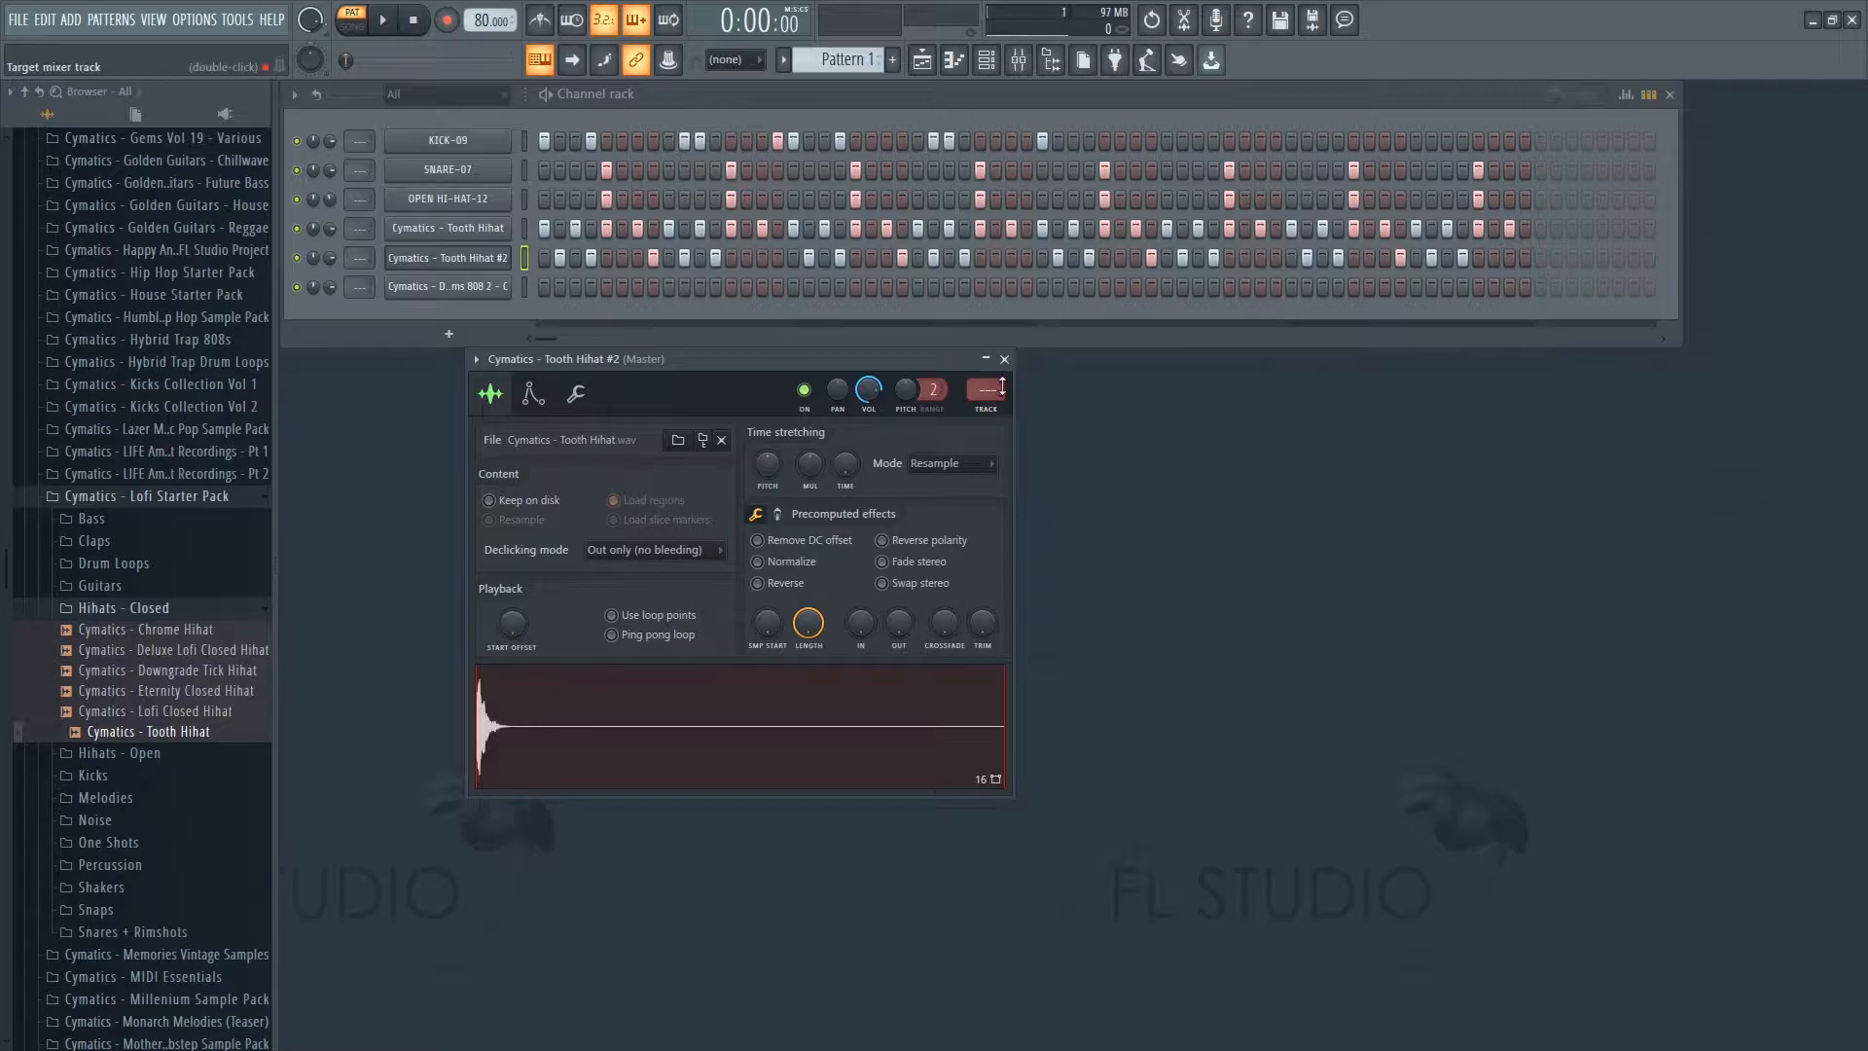
{"action": "left_click", "coordinate": [1004, 359]}
- Play the pattern, raise the tempo to 91 BPM and continue the kick rhythm through the last two bars
{"action": "key", "text": "space"}
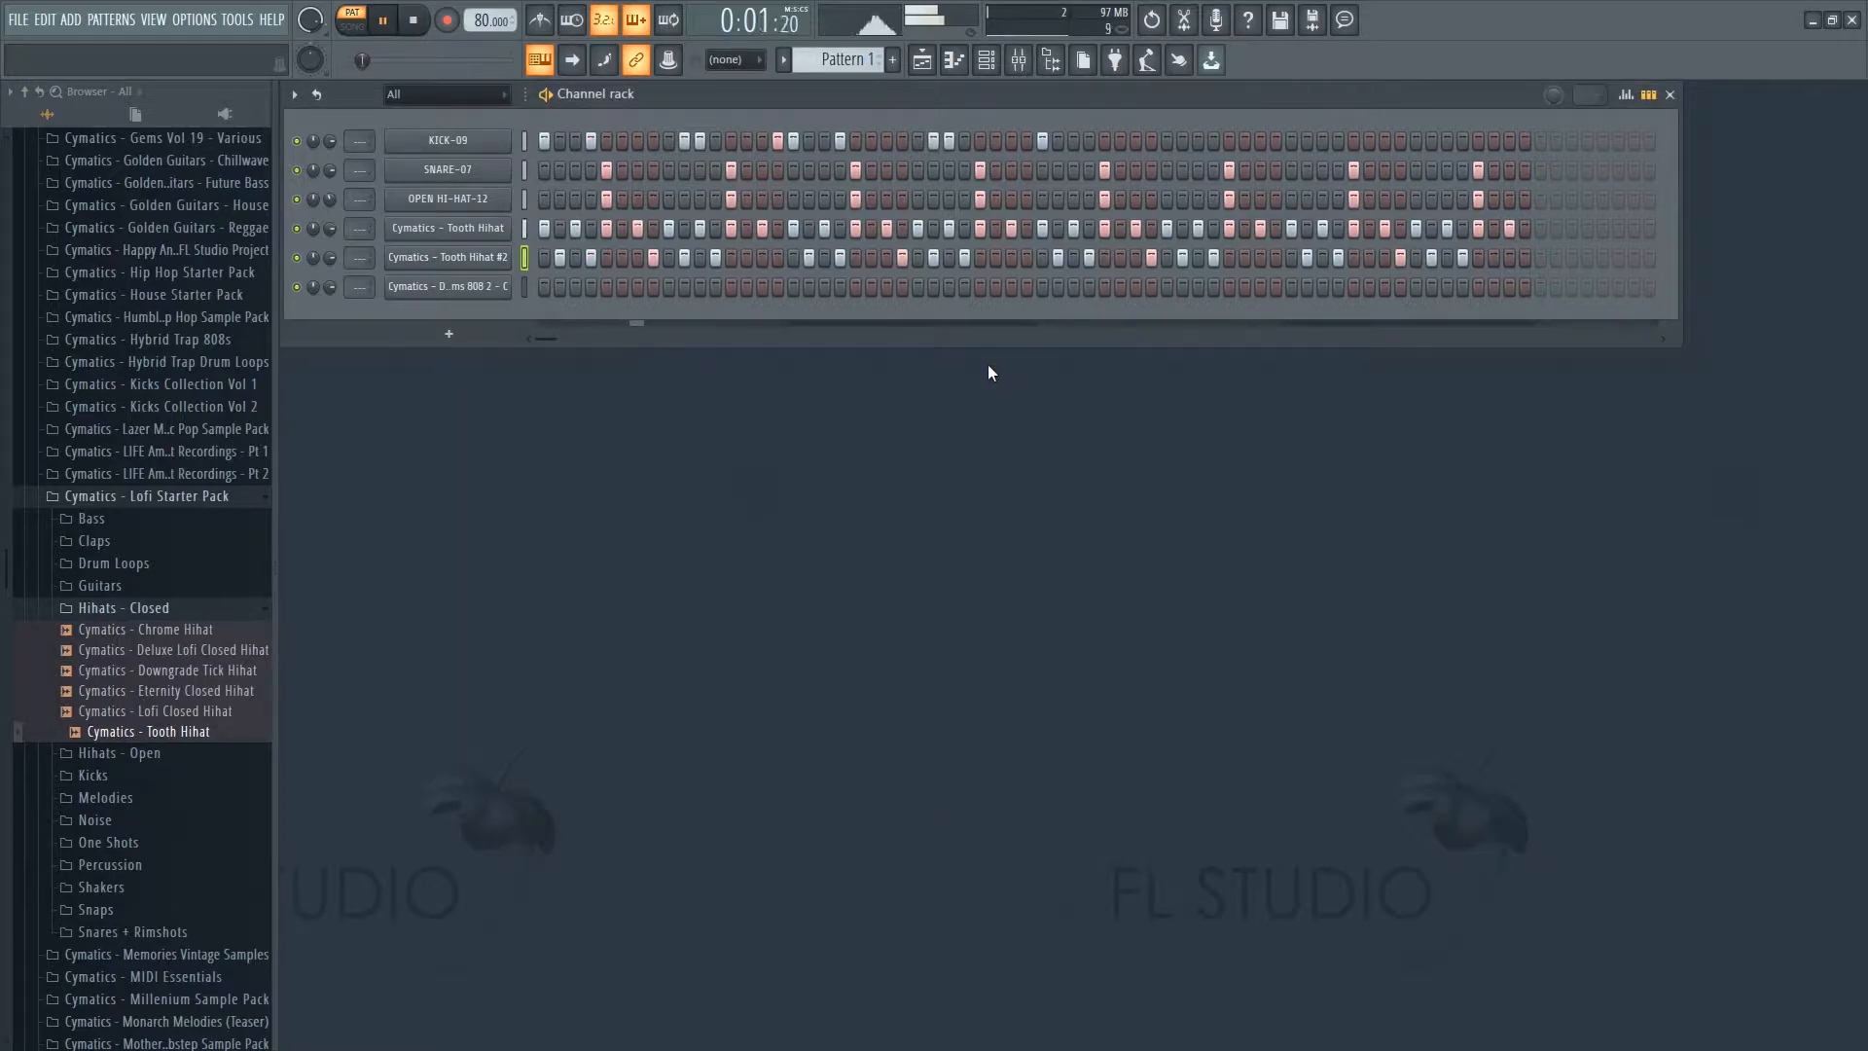
{"action": "left_click_drag", "start_coordinate": [468, 28], "coordinate": [468, 20]}
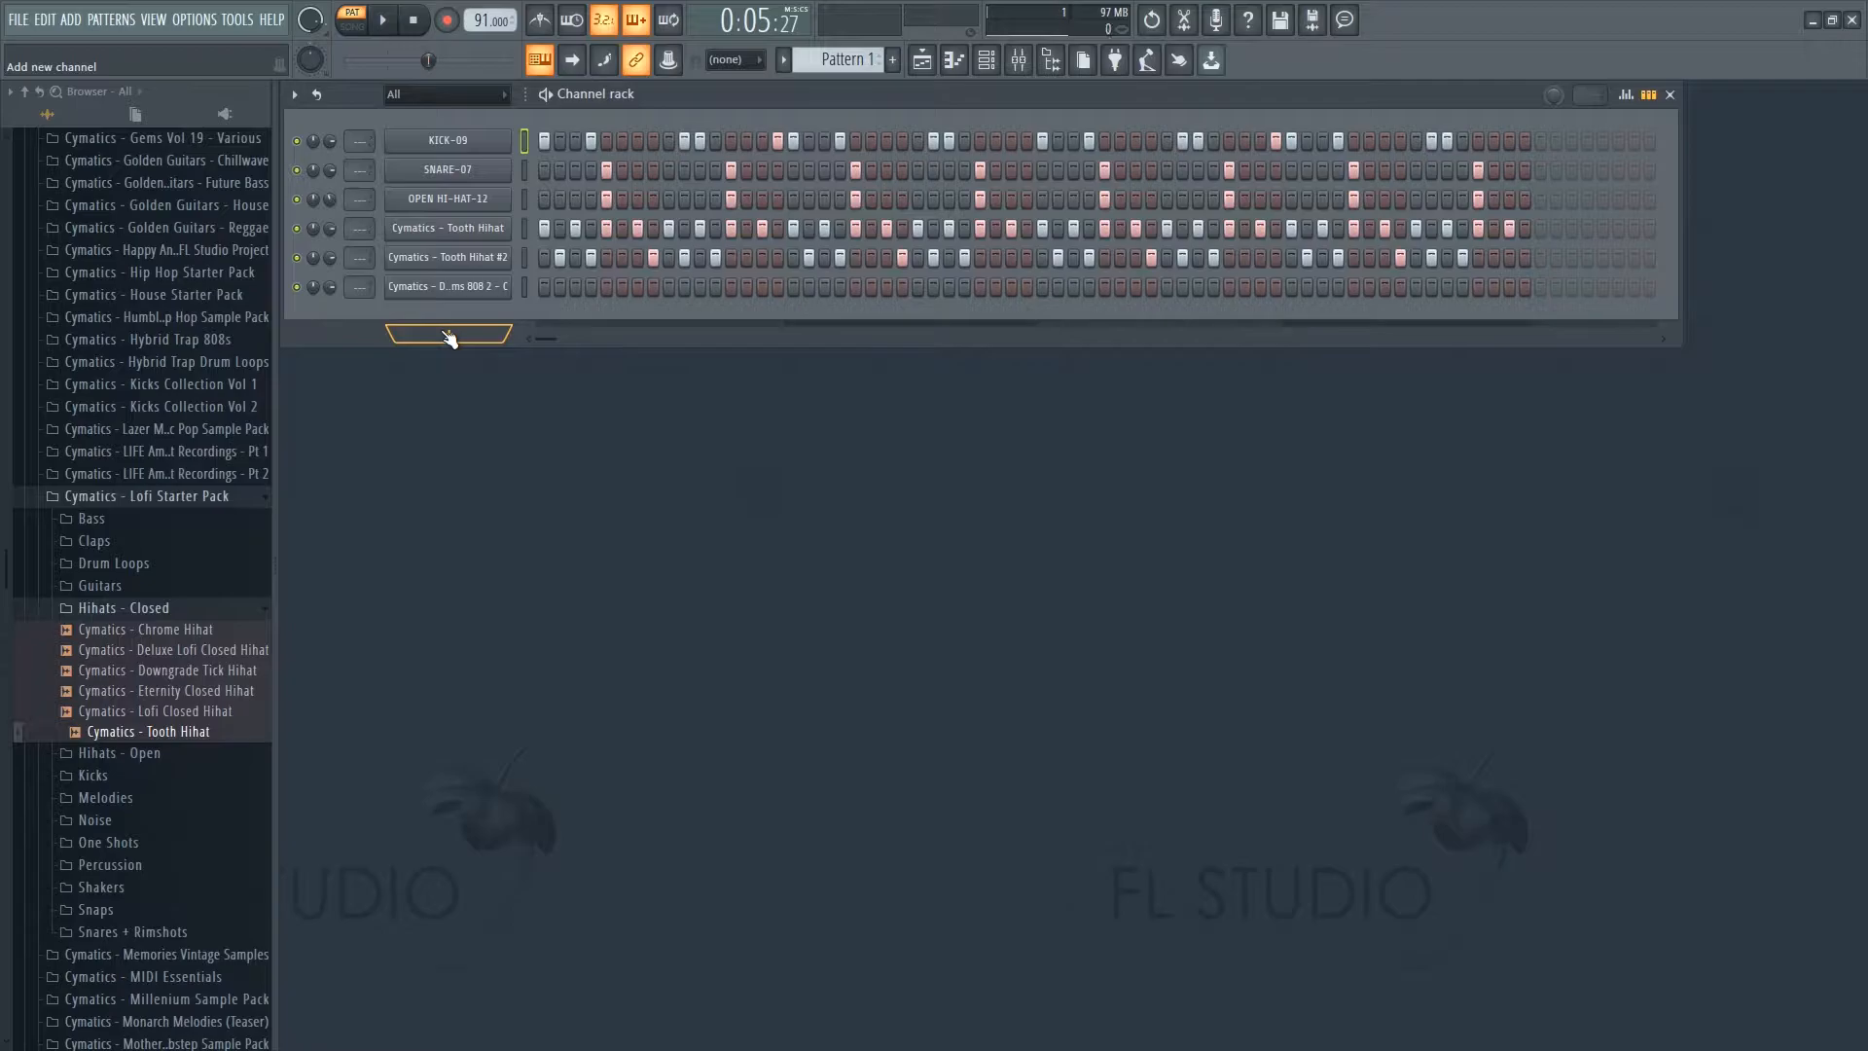
- Add a Sytrus channel, load its Weird effect preset, audition the sound and close the plugin window
{"action": "left_click", "coordinate": [448, 336]}
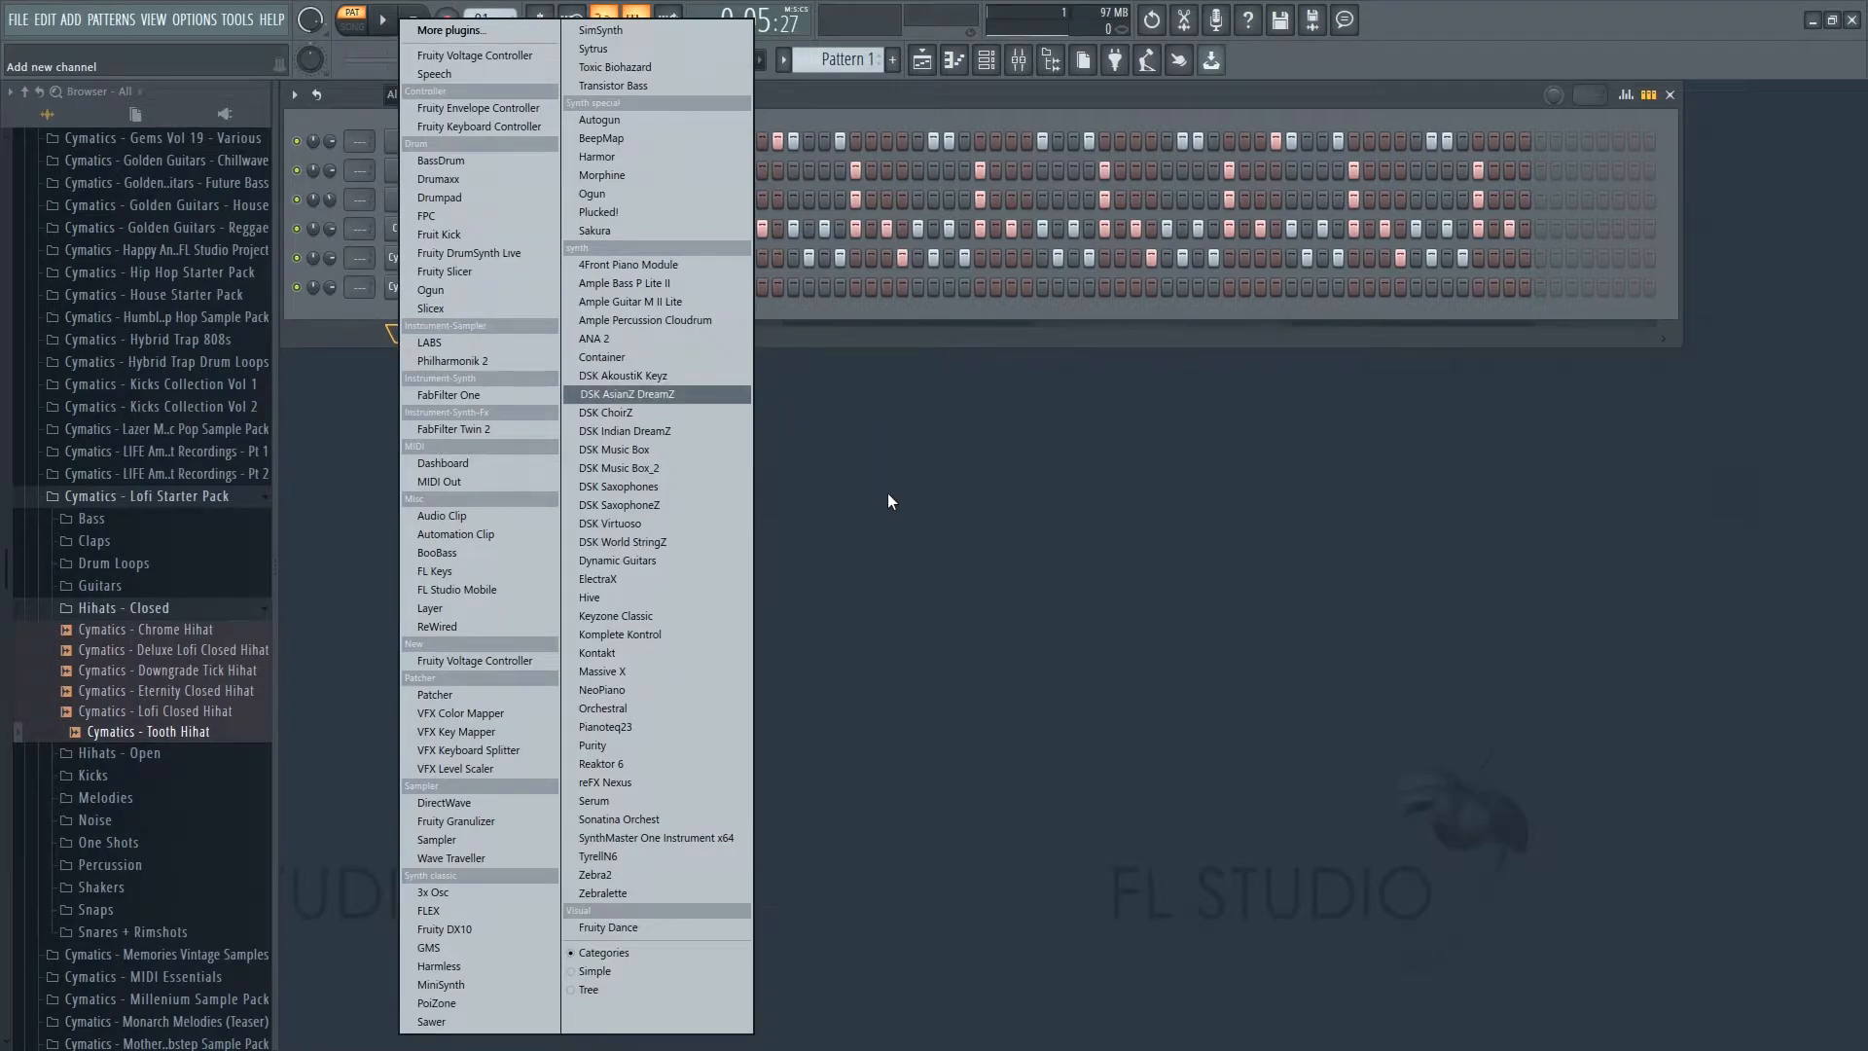
{"action": "left_click", "coordinate": [615, 48]}
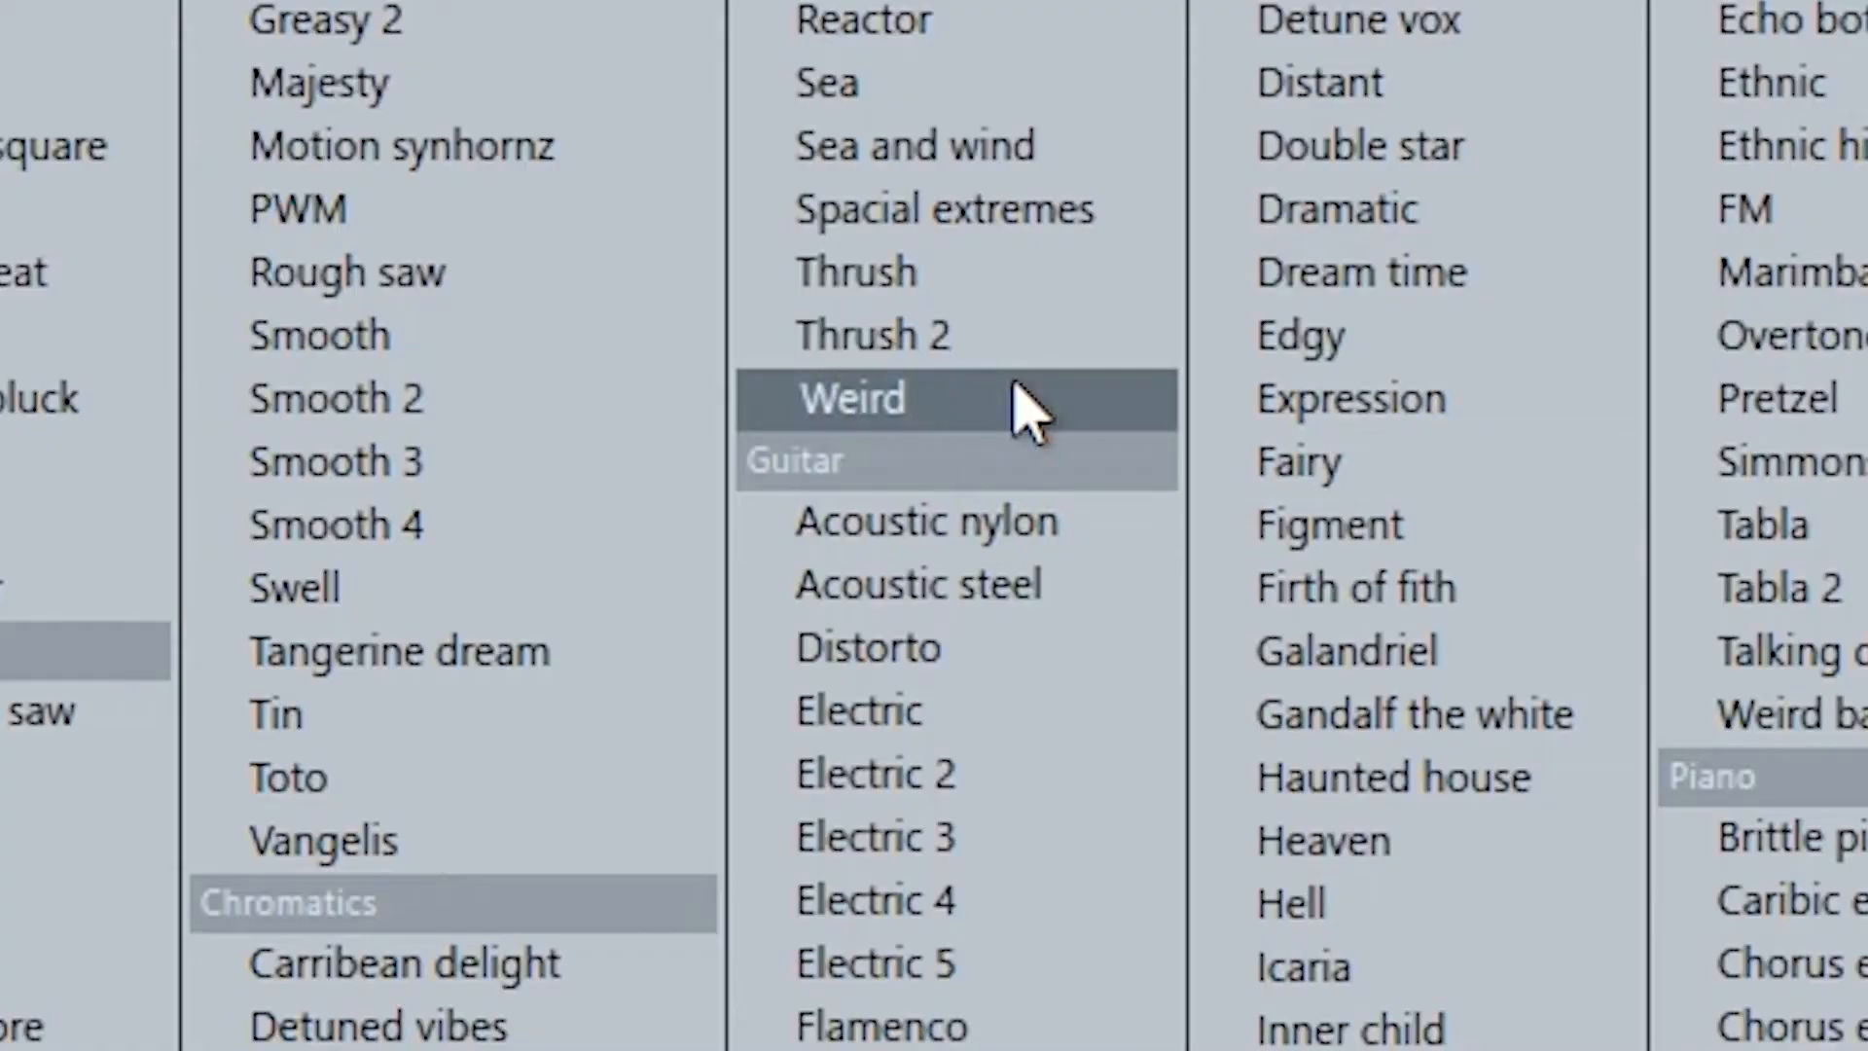
{"action": "left_click", "coordinate": [916, 191]}
{"action": "key", "text": "q"}
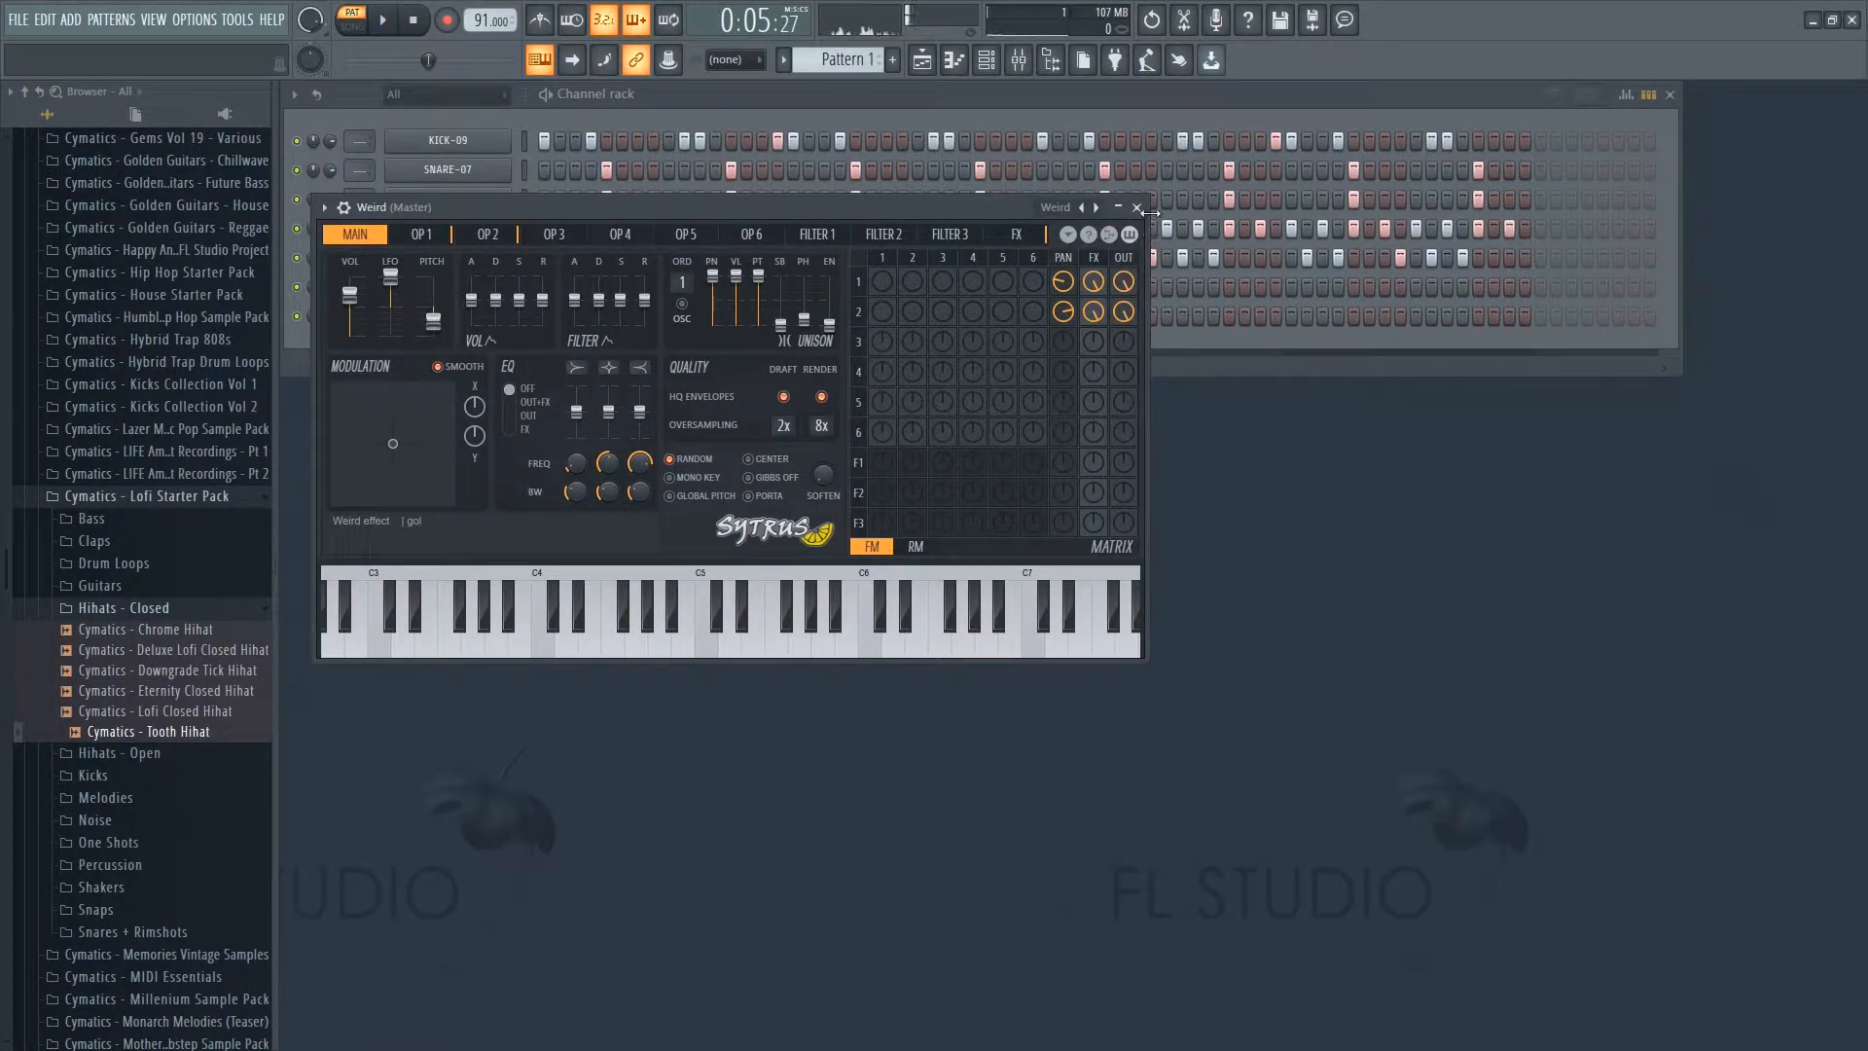
{"action": "left_click_drag", "start_coordinate": [936, 216], "coordinate": [971, 276]}
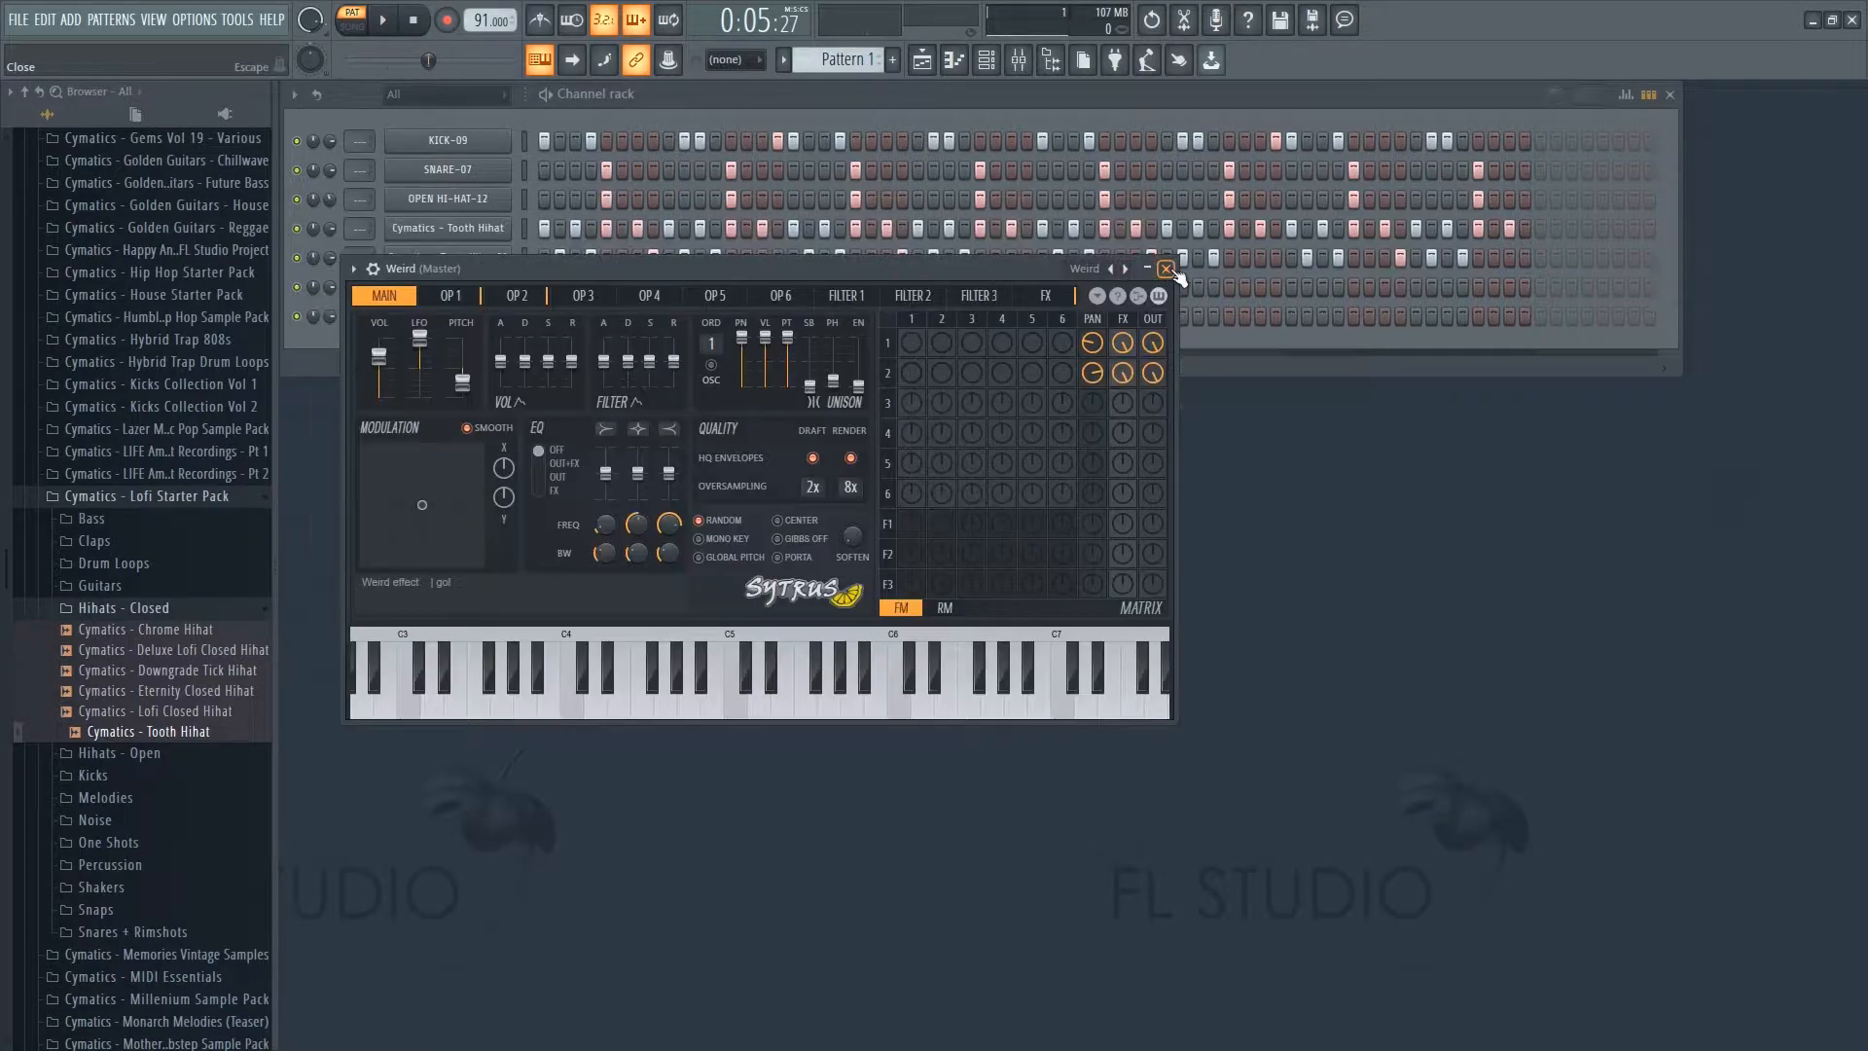
{"action": "left_click", "coordinate": [1171, 267]}
- Rename the Weird channel to "Weird sfx"
{"action": "key", "text": "F2"}
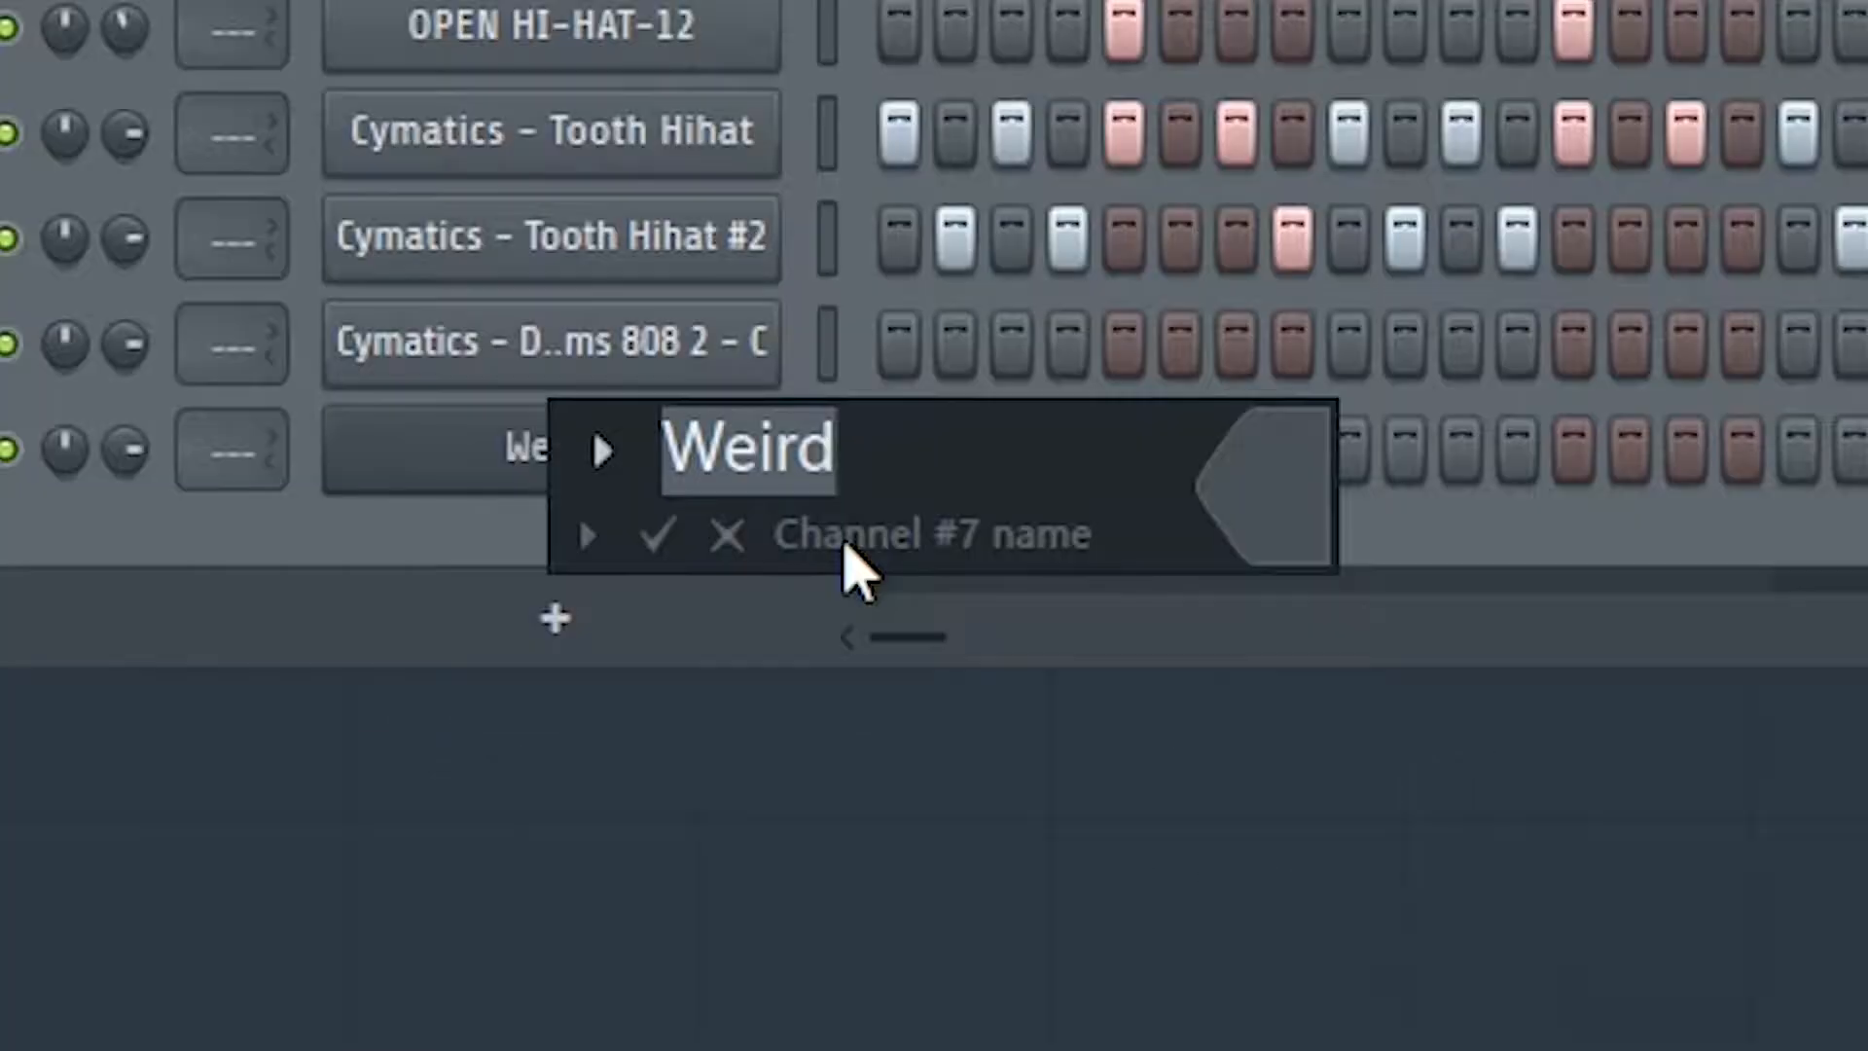
{"action": "key", "text": "End"}
{"action": "type", "text": "sfx"}
{"action": "key", "text": "Return"}
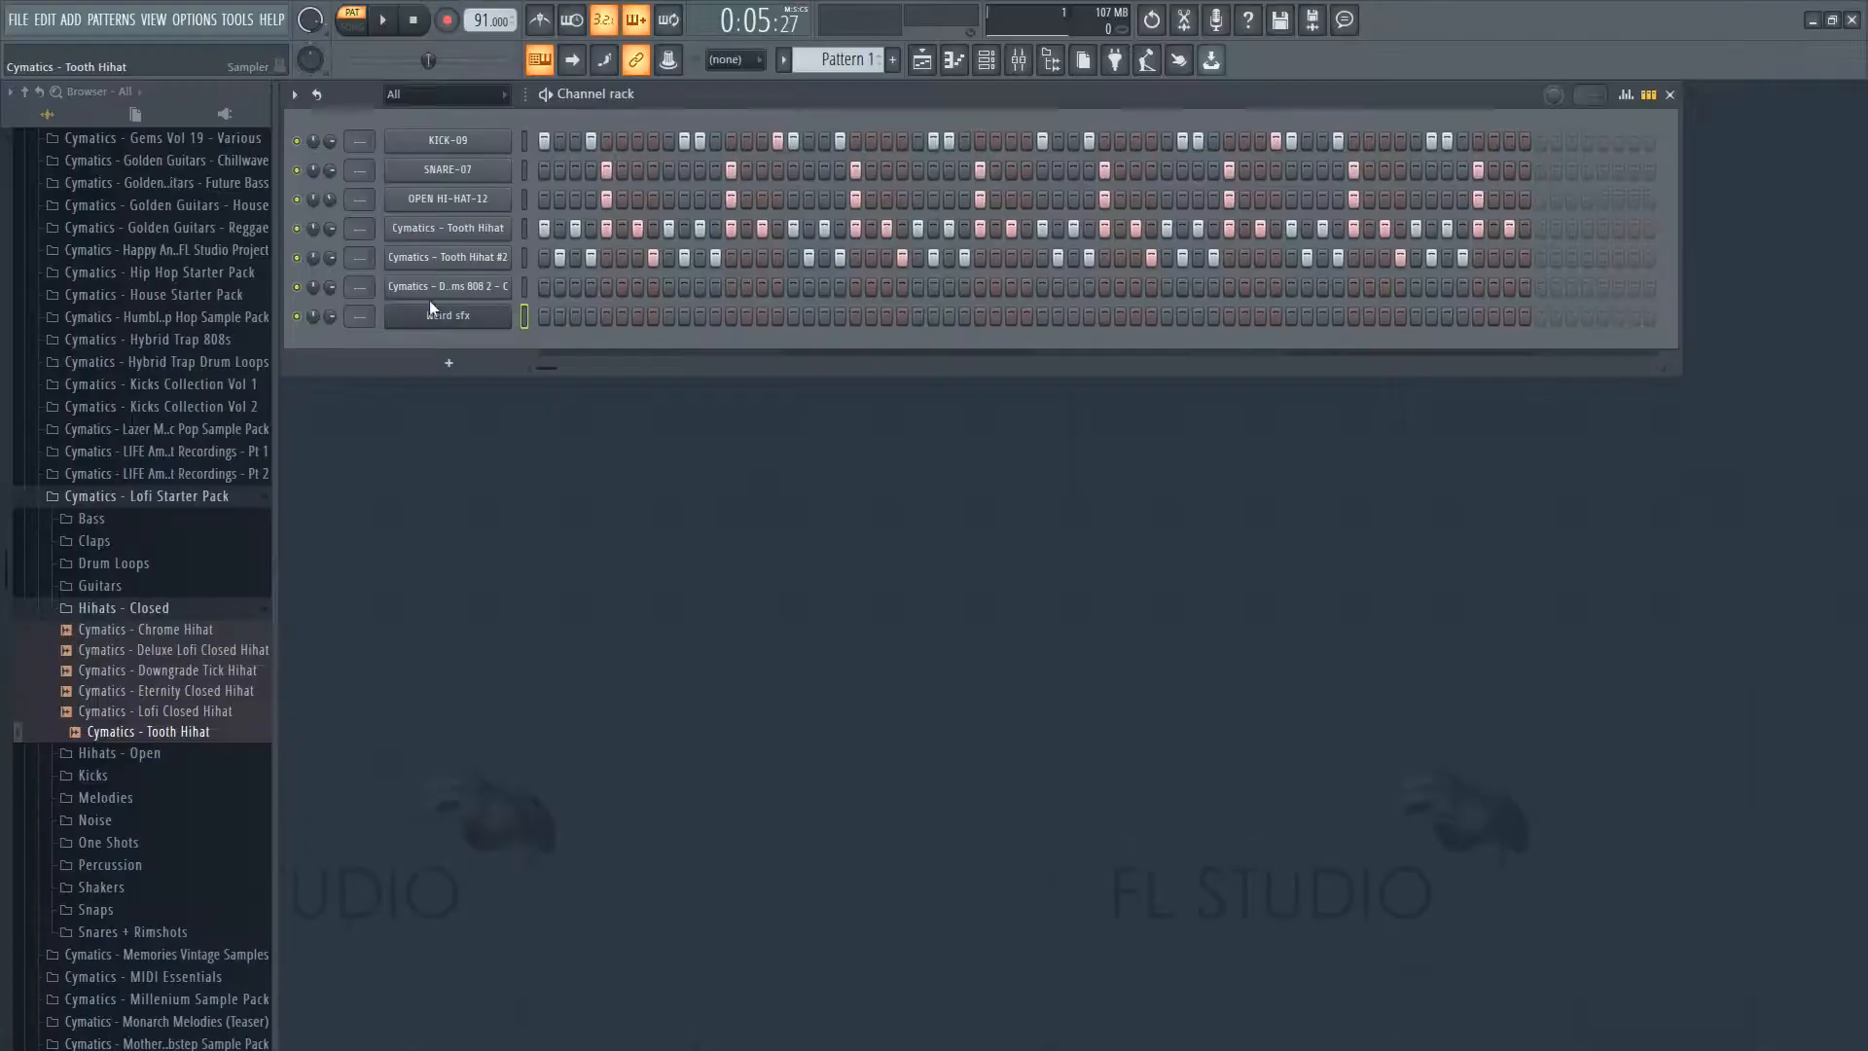
- Add another Sytrus channel with the Caribic epiano preset and close its window
{"action": "left_click", "coordinate": [449, 362]}
{"action": "left_click", "coordinate": [584, 49]}
{"action": "left_click", "coordinate": [1082, 231]}
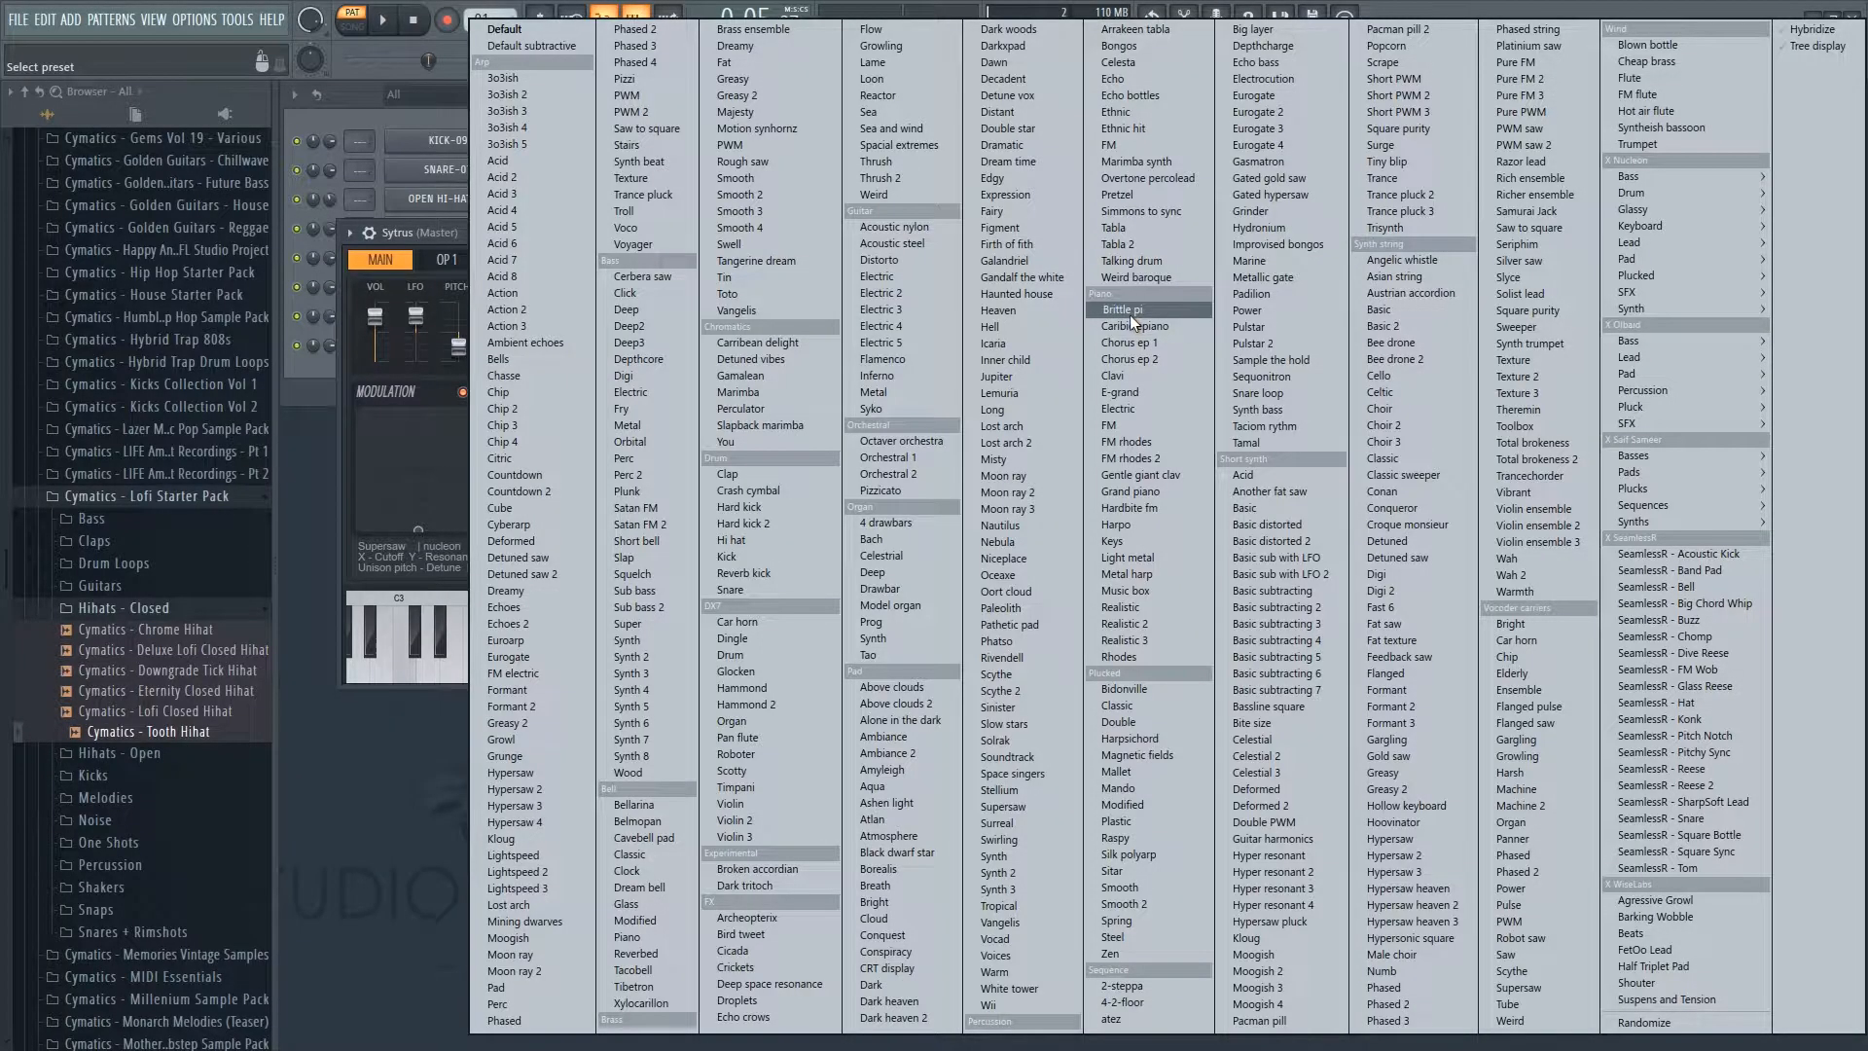
{"action": "left_click", "coordinate": [1133, 325]}
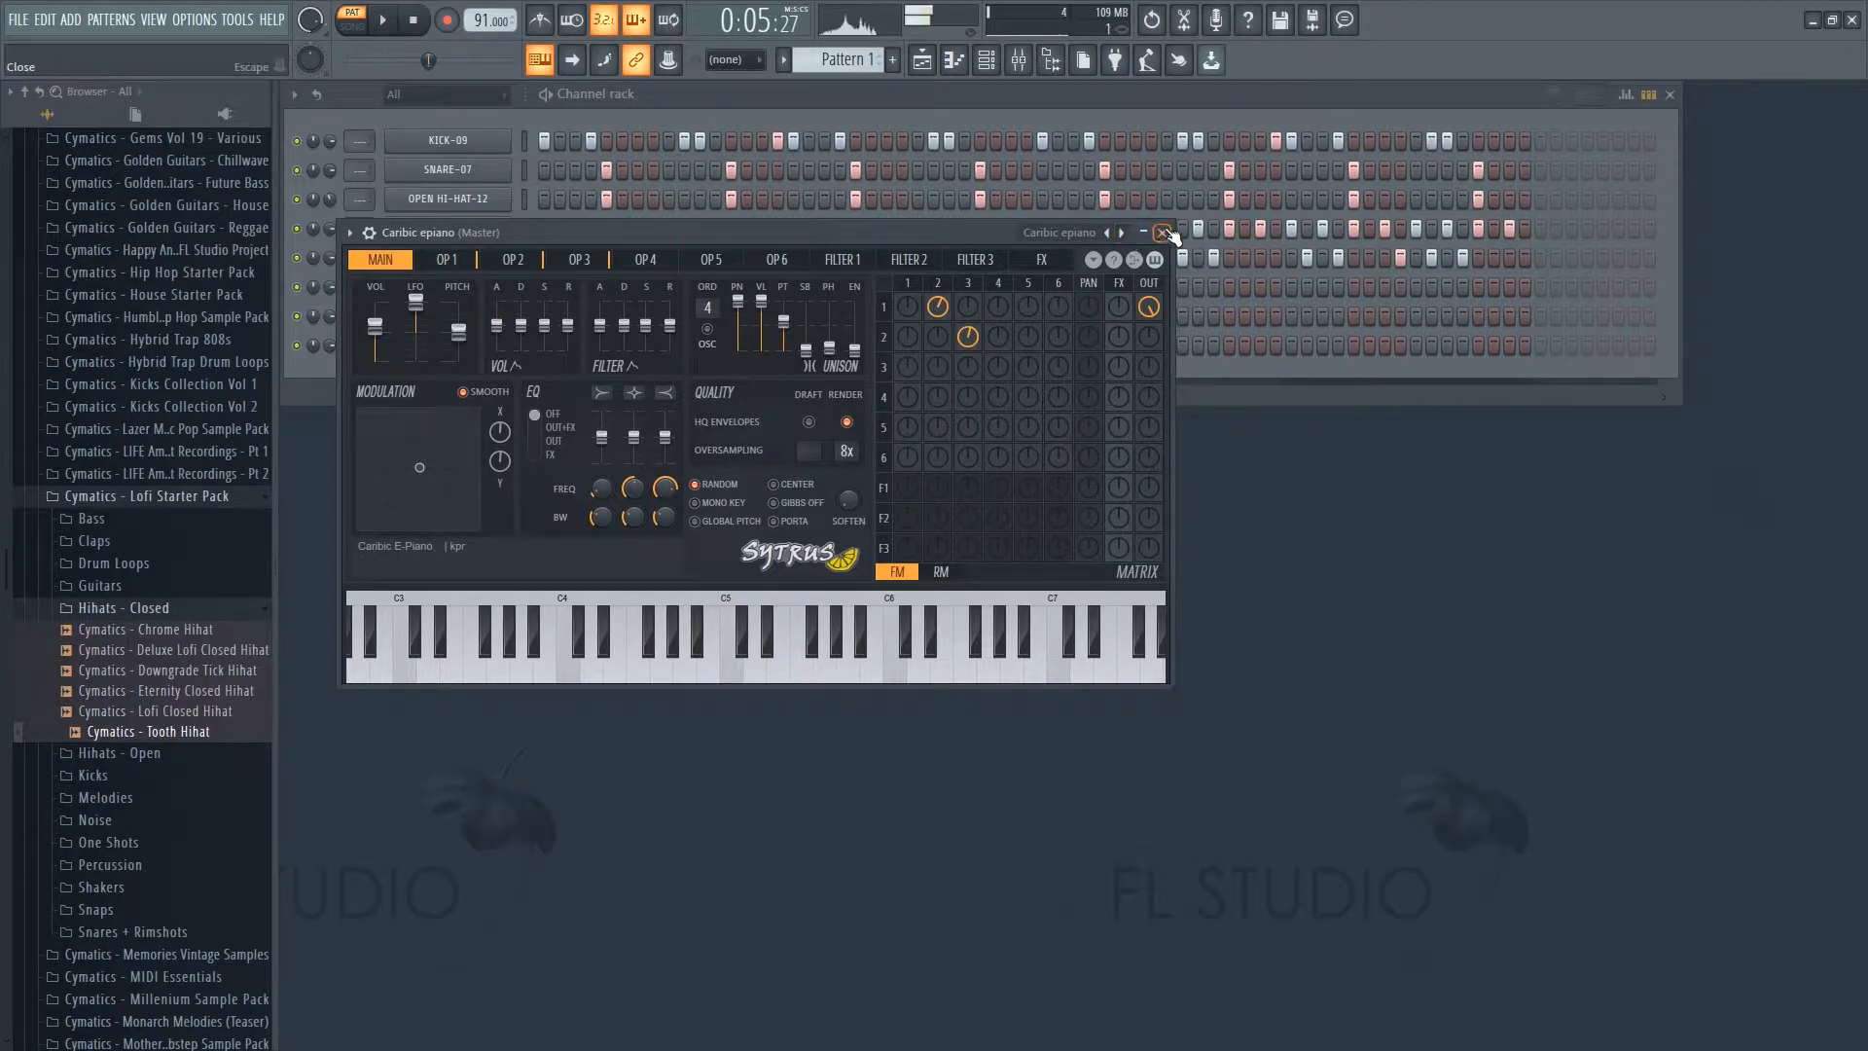
{"action": "left_click", "coordinate": [1161, 232]}
- Open the Caribic epiano channel in the piano roll and draw a one-bar C#7 note at bar 1
{"action": "right_click", "coordinate": [474, 350]}
{"action": "left_click", "coordinate": [556, 349]}
{"action": "scroll", "coordinate": [817, 489], "scroll_direction": "down", "scroll_amount": 2}
{"action": "scroll", "coordinate": [788, 469], "scroll_direction": "up", "scroll_amount": 5}
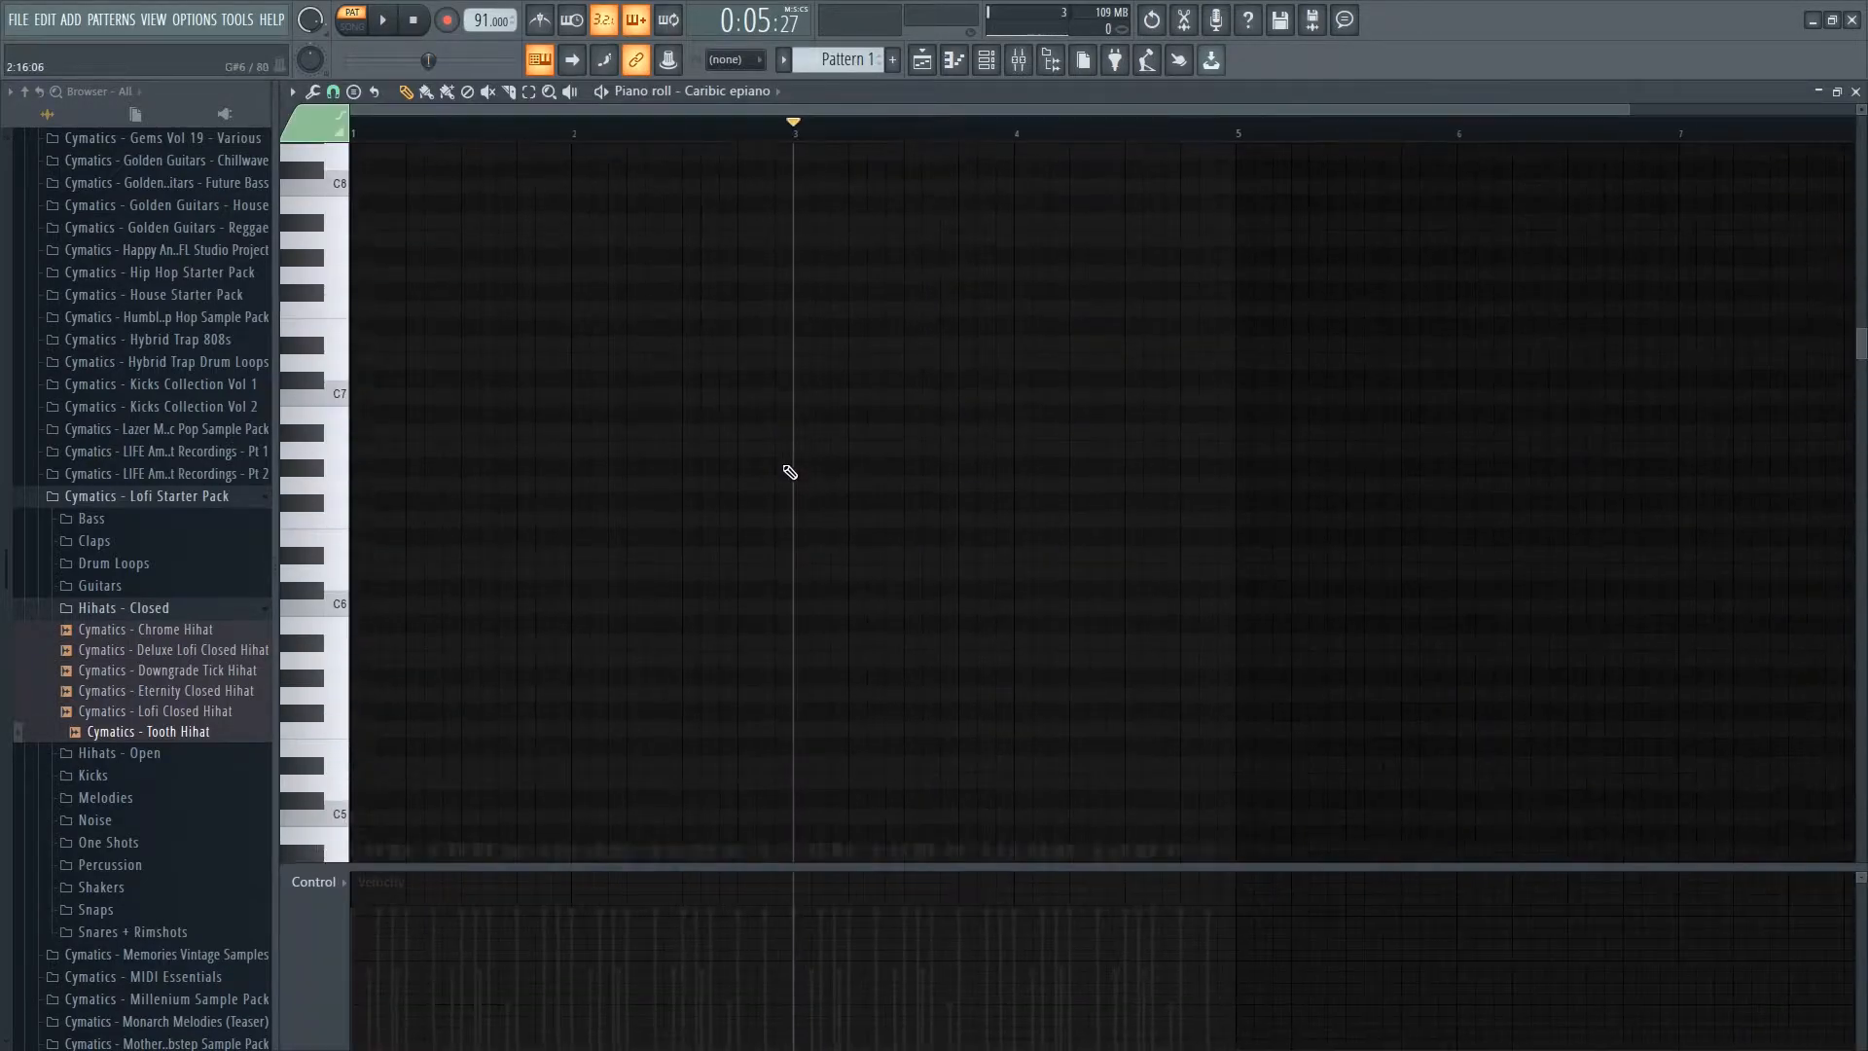
{"action": "scroll", "coordinate": [447, 495], "scroll_direction": "up", "scroll_amount": 2}
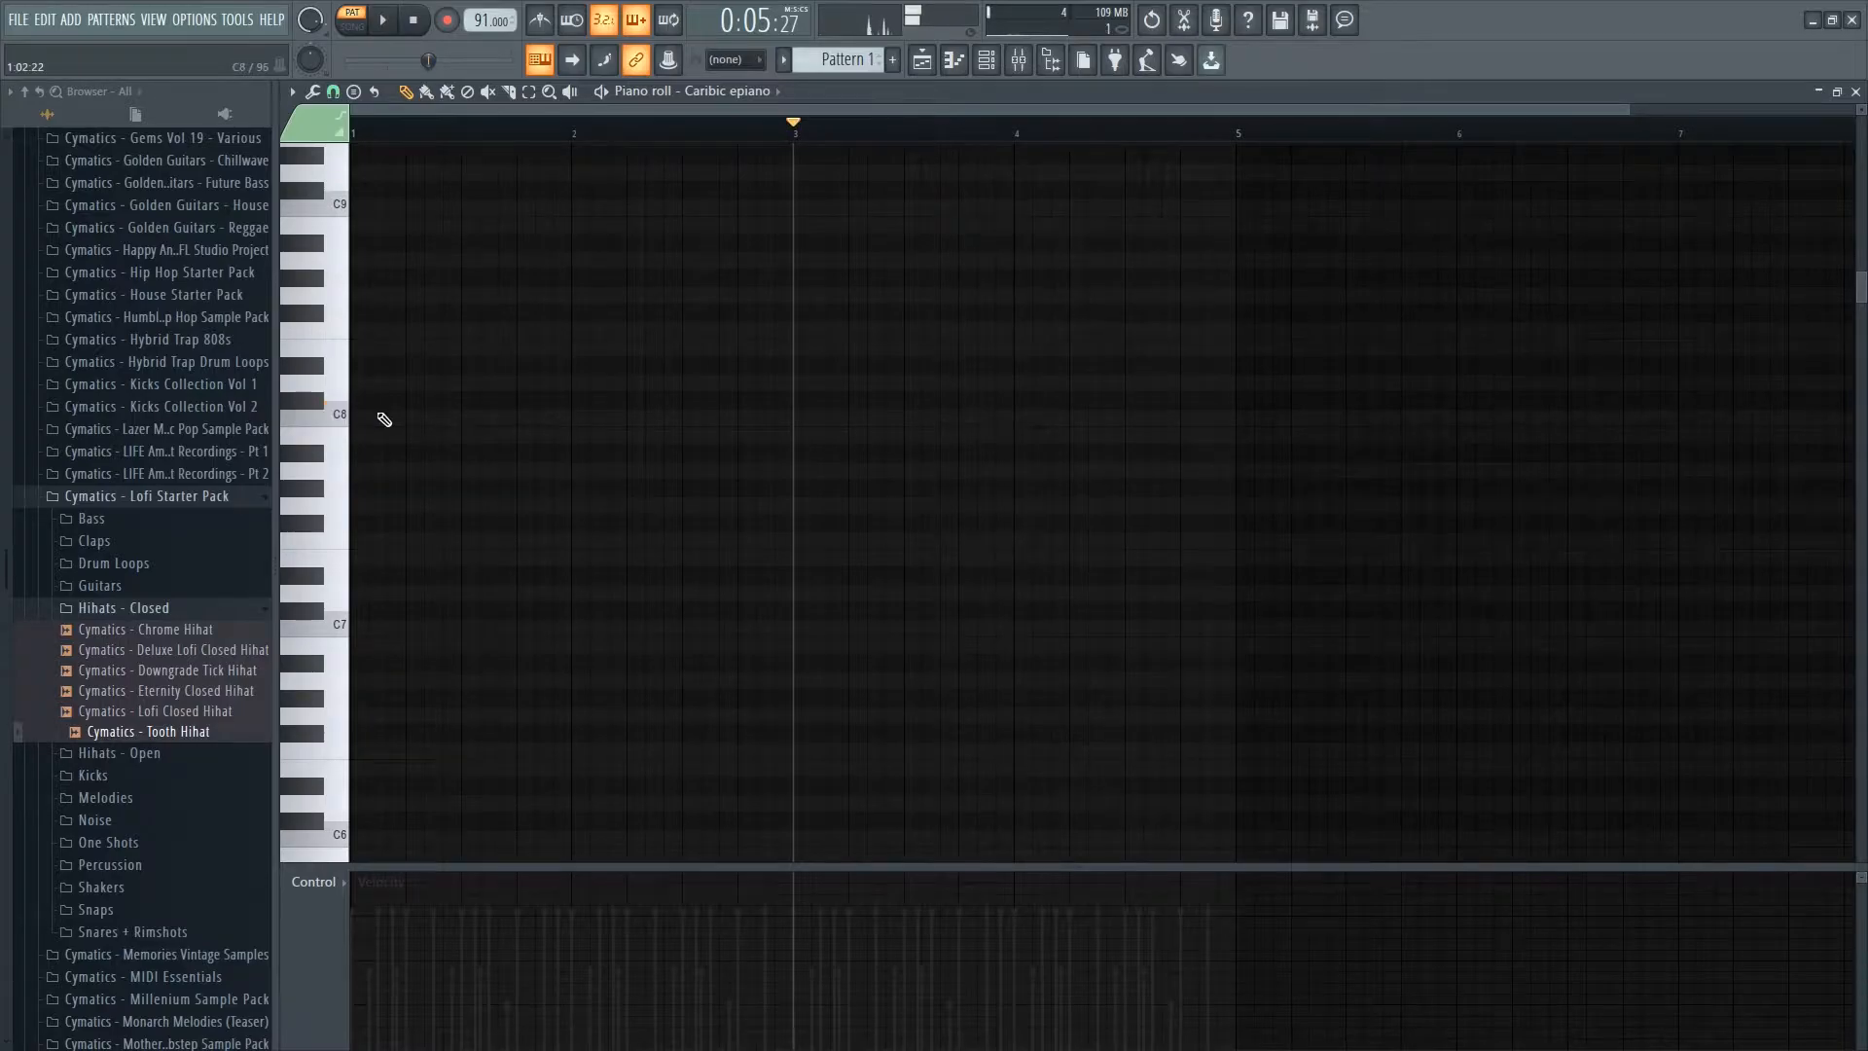
{"action": "scroll", "coordinate": [384, 416], "scroll_direction": "up", "scroll_amount": 2}
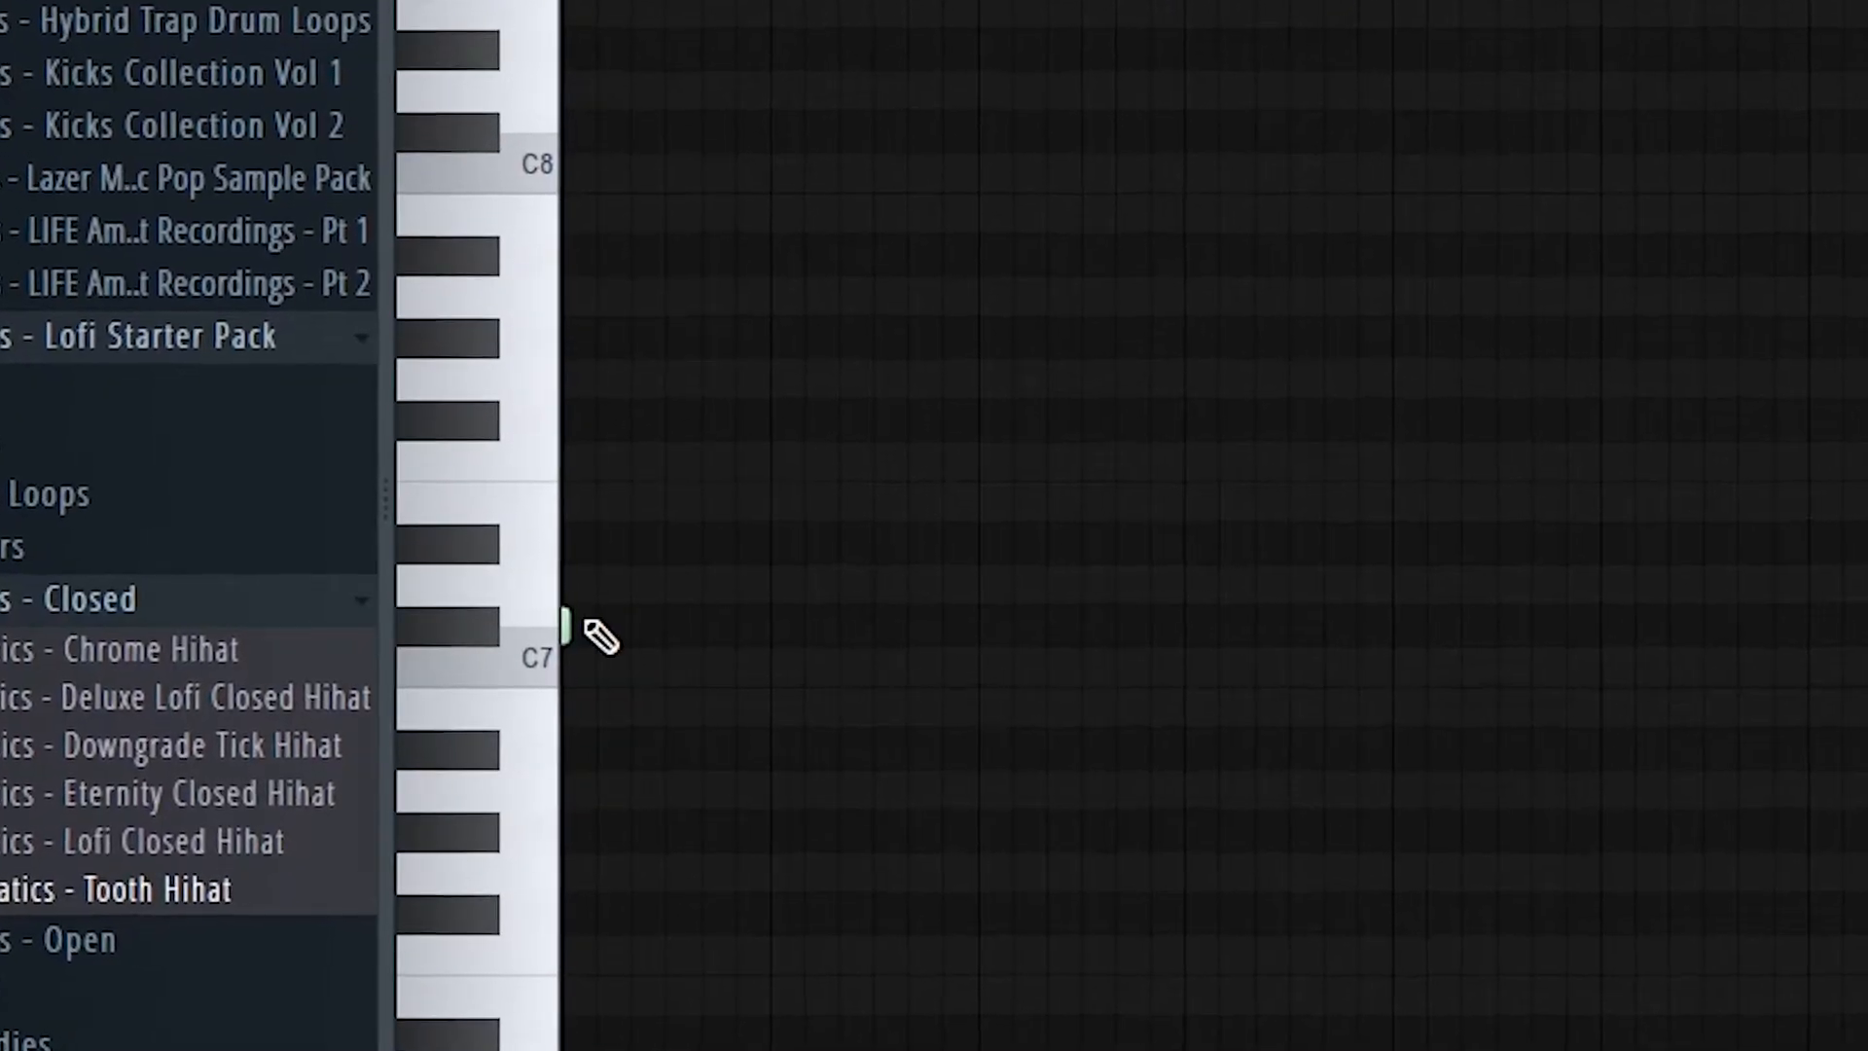
{"action": "scroll", "coordinate": [696, 637], "scroll_direction": "down", "scroll_amount": 2}
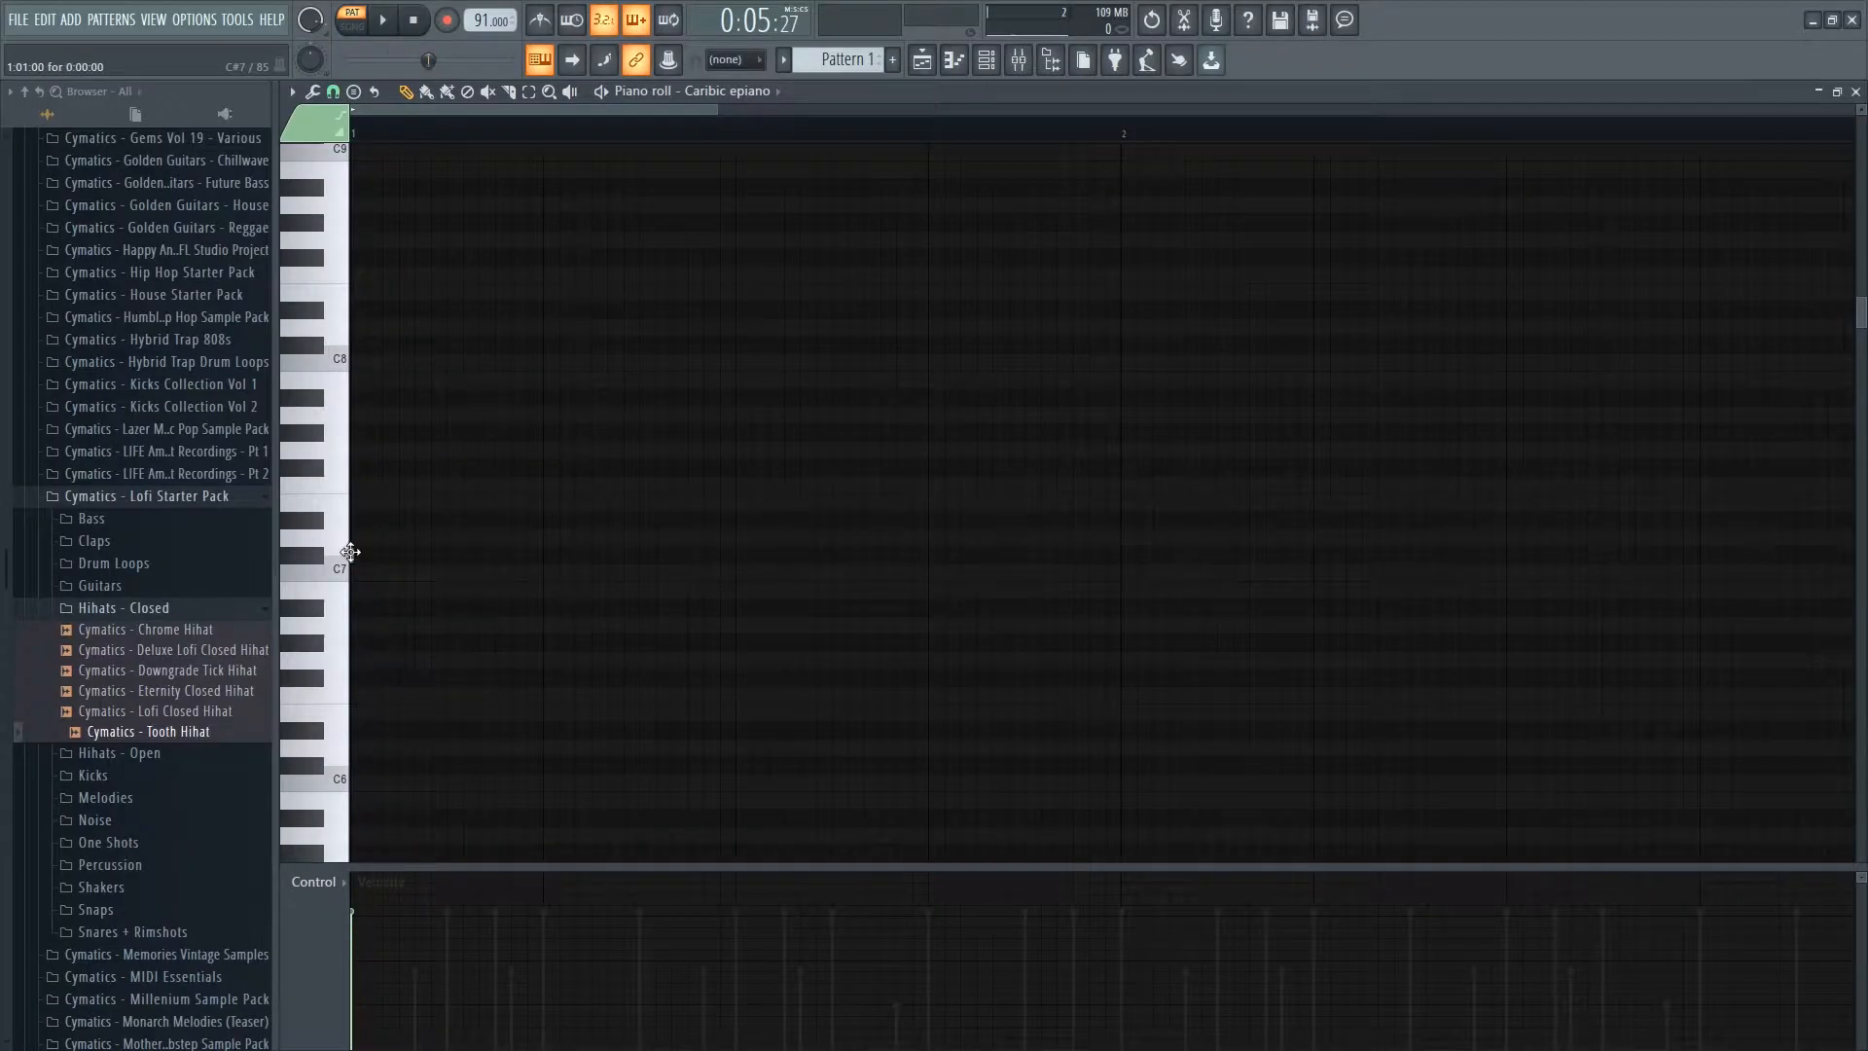
{"action": "mouse_move", "coordinate": [379, 554]}
{"action": "left_mouse_down"}
{"action": "mouse_move", "coordinate": [754, 557]}
{"action": "mouse_move", "coordinate": [1077, 595]}
{"action": "left_mouse_up"}
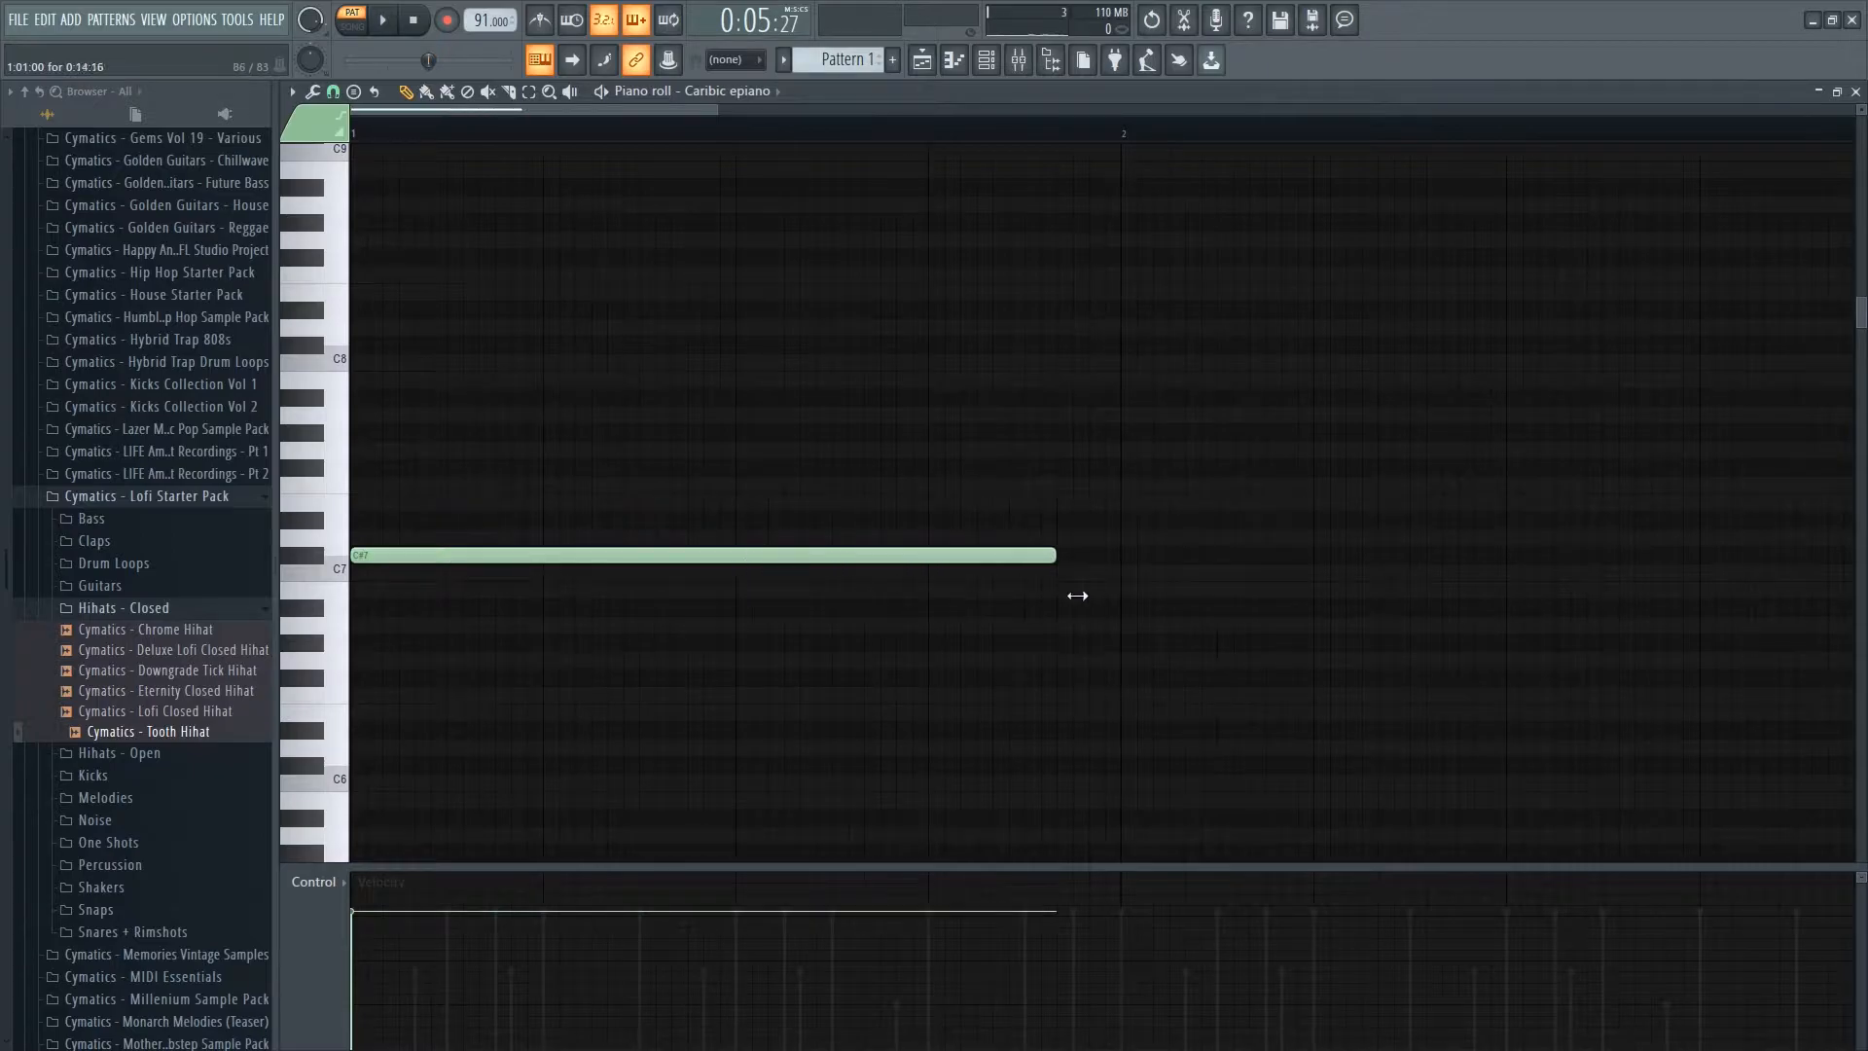
- Set the piano roll's scale highlighting to Minor Harmonic with C# as the root note
{"action": "left_click", "coordinate": [292, 91]}
{"action": "mouse_move", "coordinate": [321, 208]}
{"action": "mouse_move", "coordinate": [469, 226]}
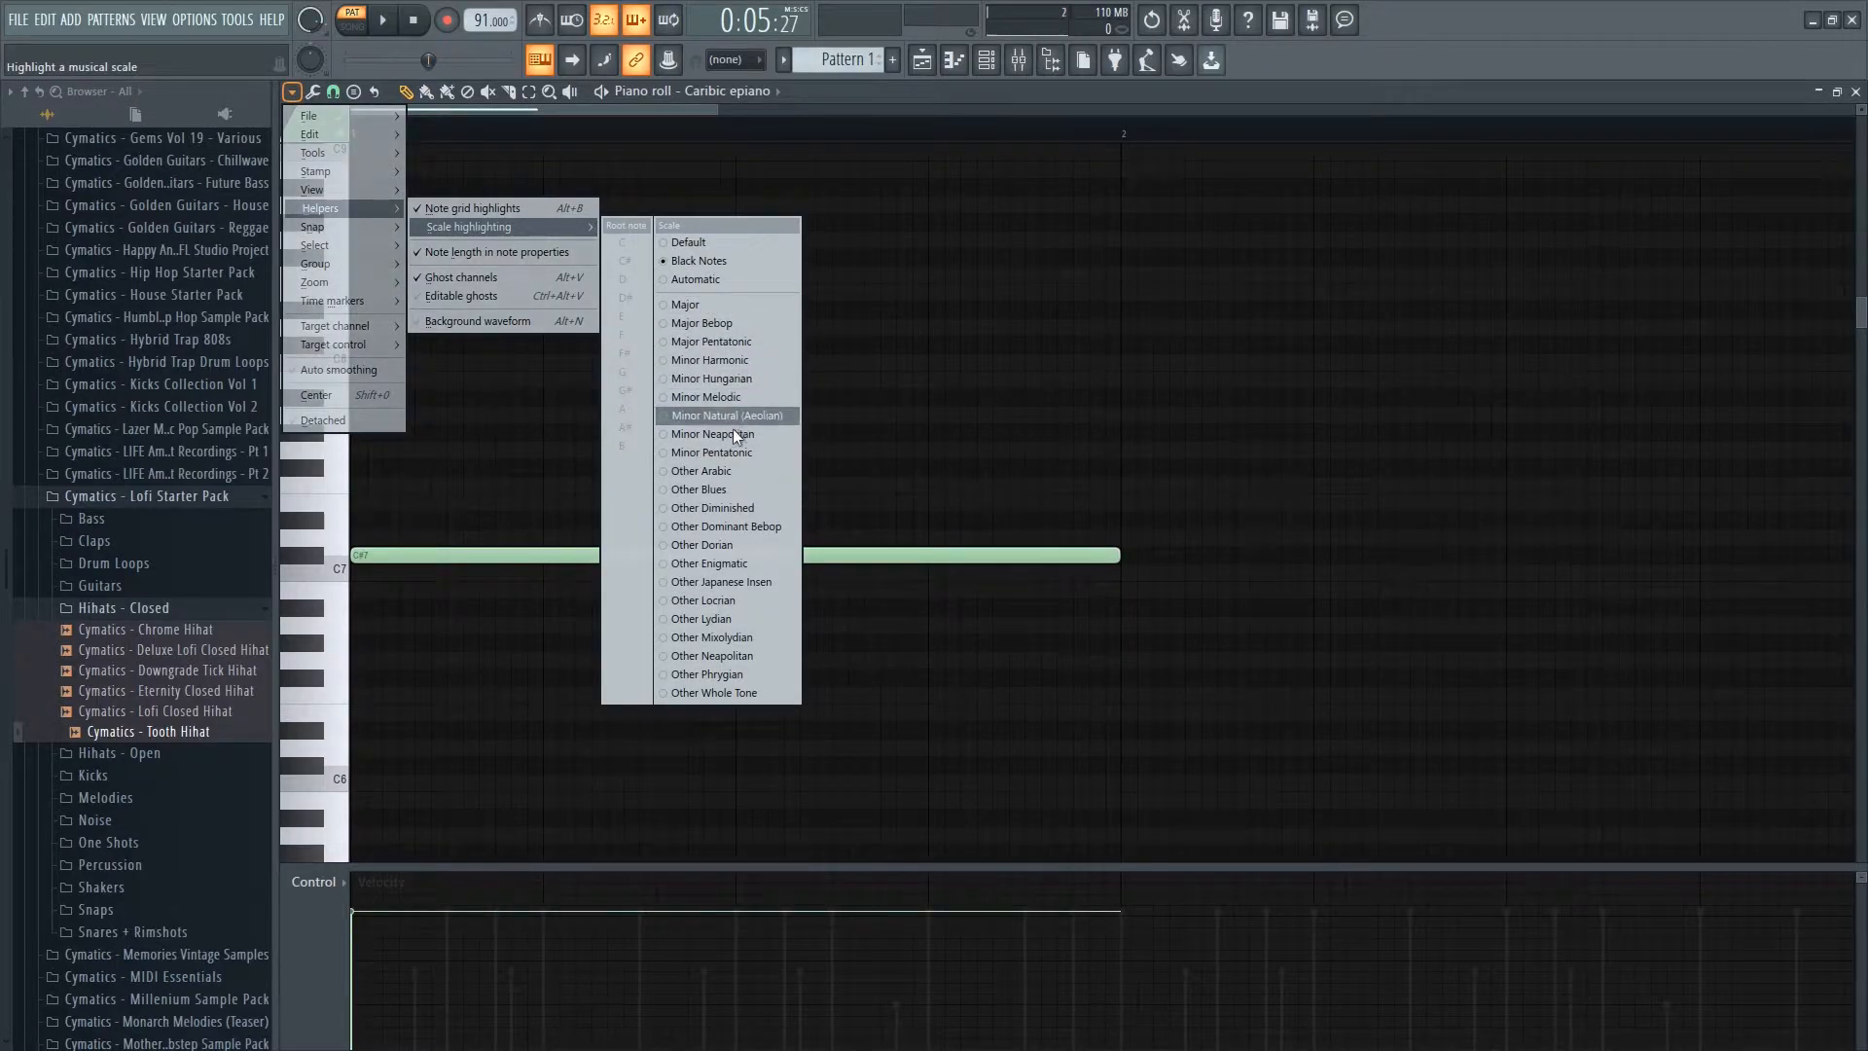
{"action": "left_click", "coordinate": [741, 360]}
{"action": "left_click", "coordinate": [292, 92]}
{"action": "mouse_move", "coordinate": [321, 208]}
{"action": "mouse_move", "coordinate": [469, 226]}
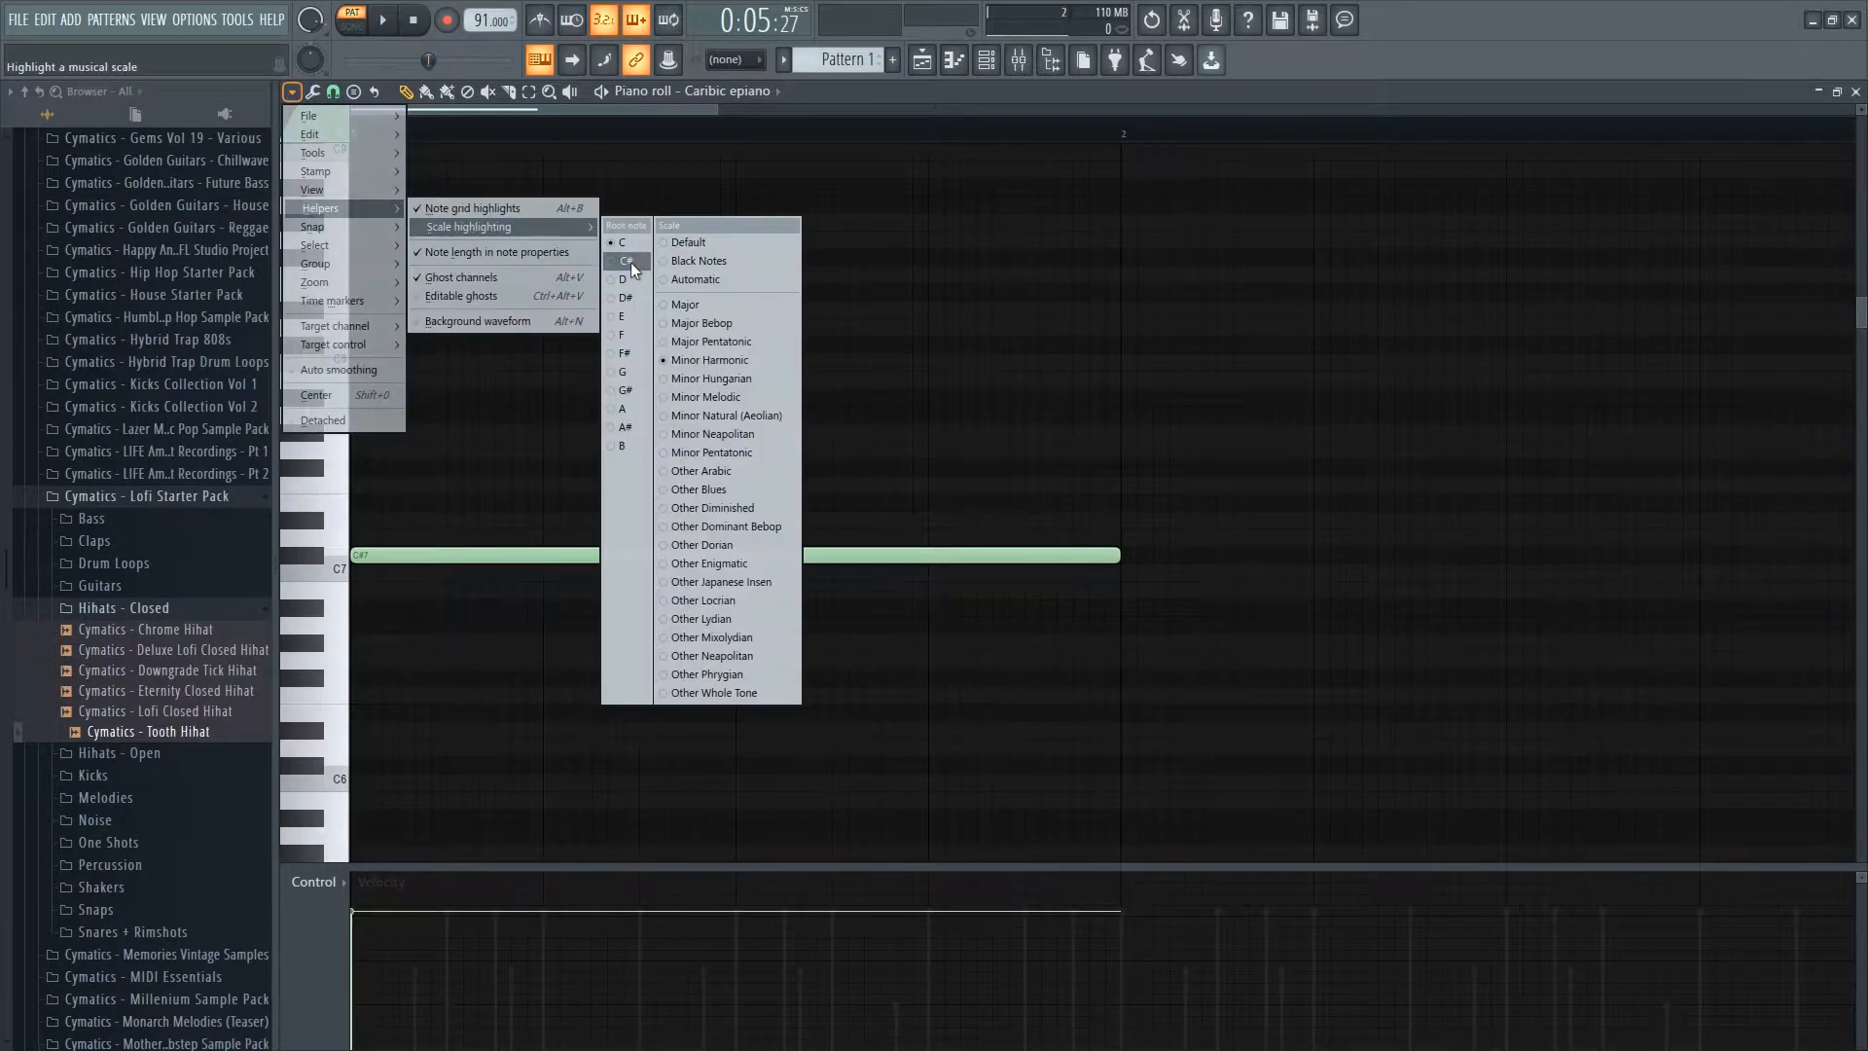
{"action": "left_click", "coordinate": [630, 261]}
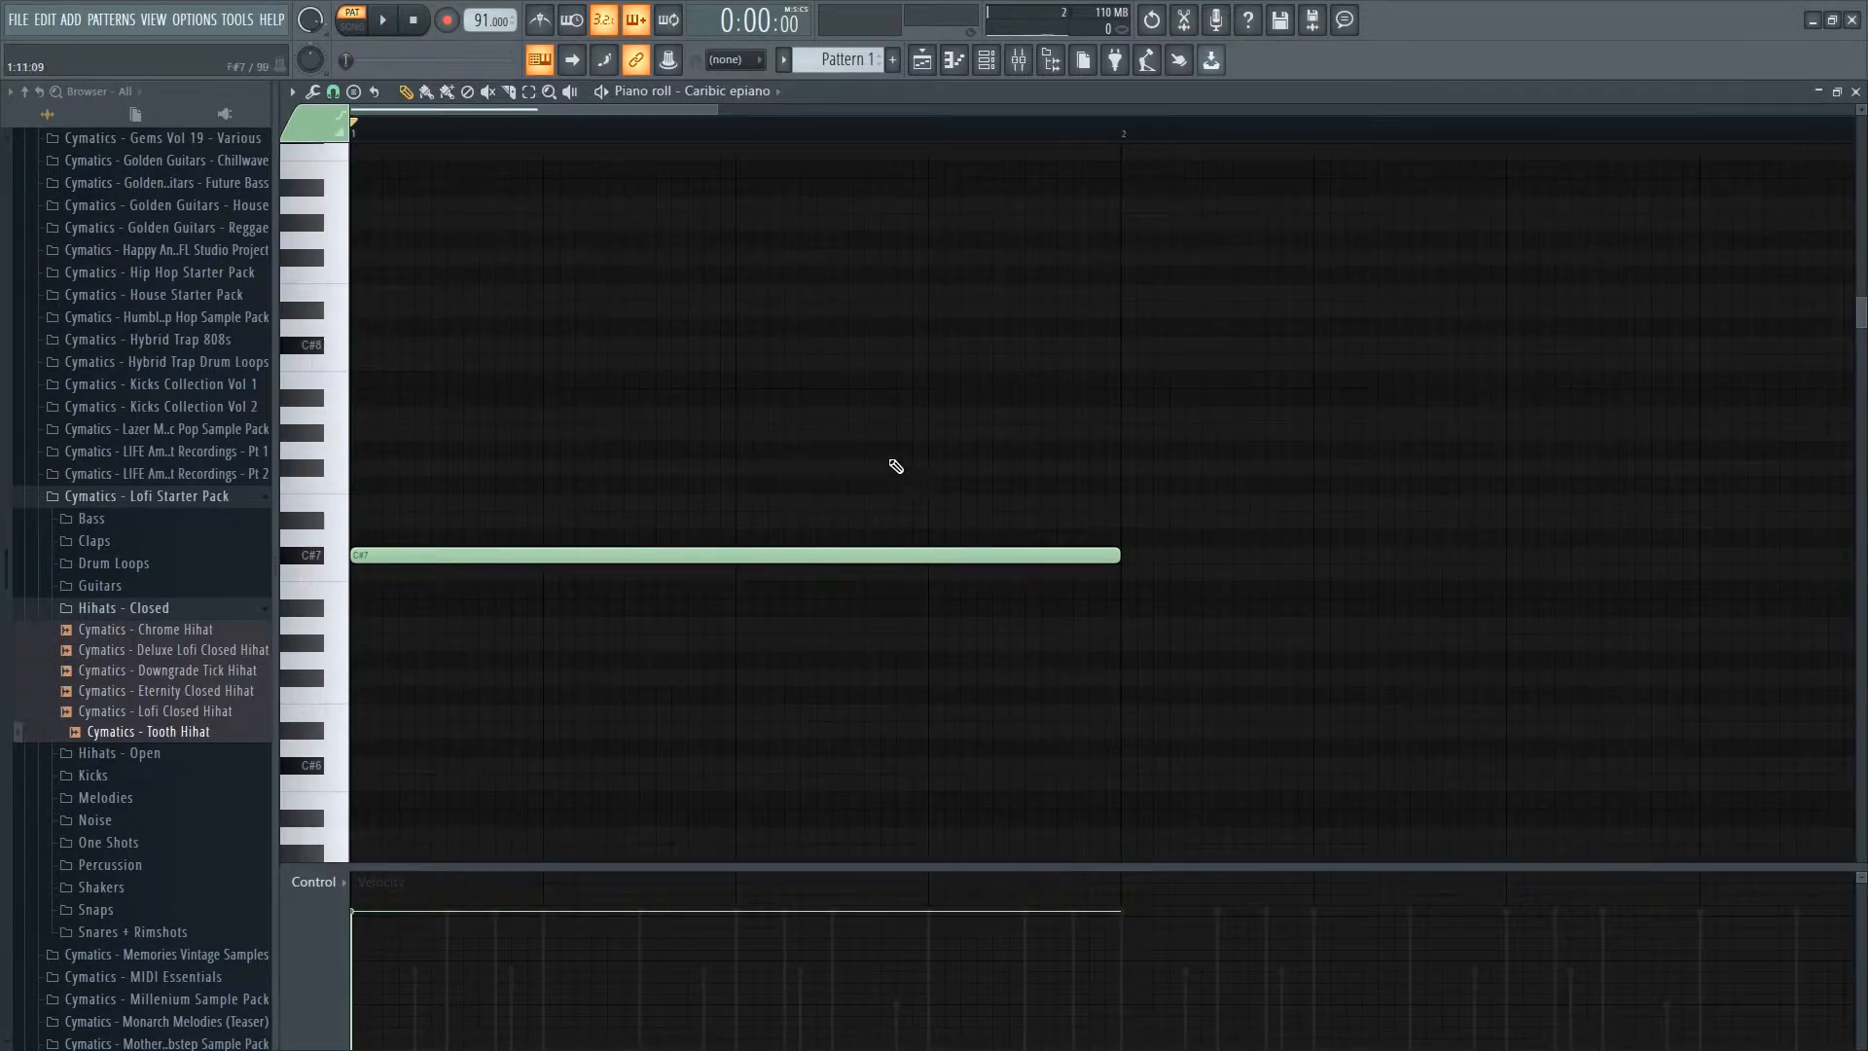
- Add one-bar E7 and G#7 notes above the C#7 to build a chord and play it back
{"action": "scroll", "coordinate": [632, 482], "scroll_direction": "down", "scroll_amount": 3}
{"action": "key", "text": "F6"}
{"action": "right_click", "coordinate": [577, 446]}
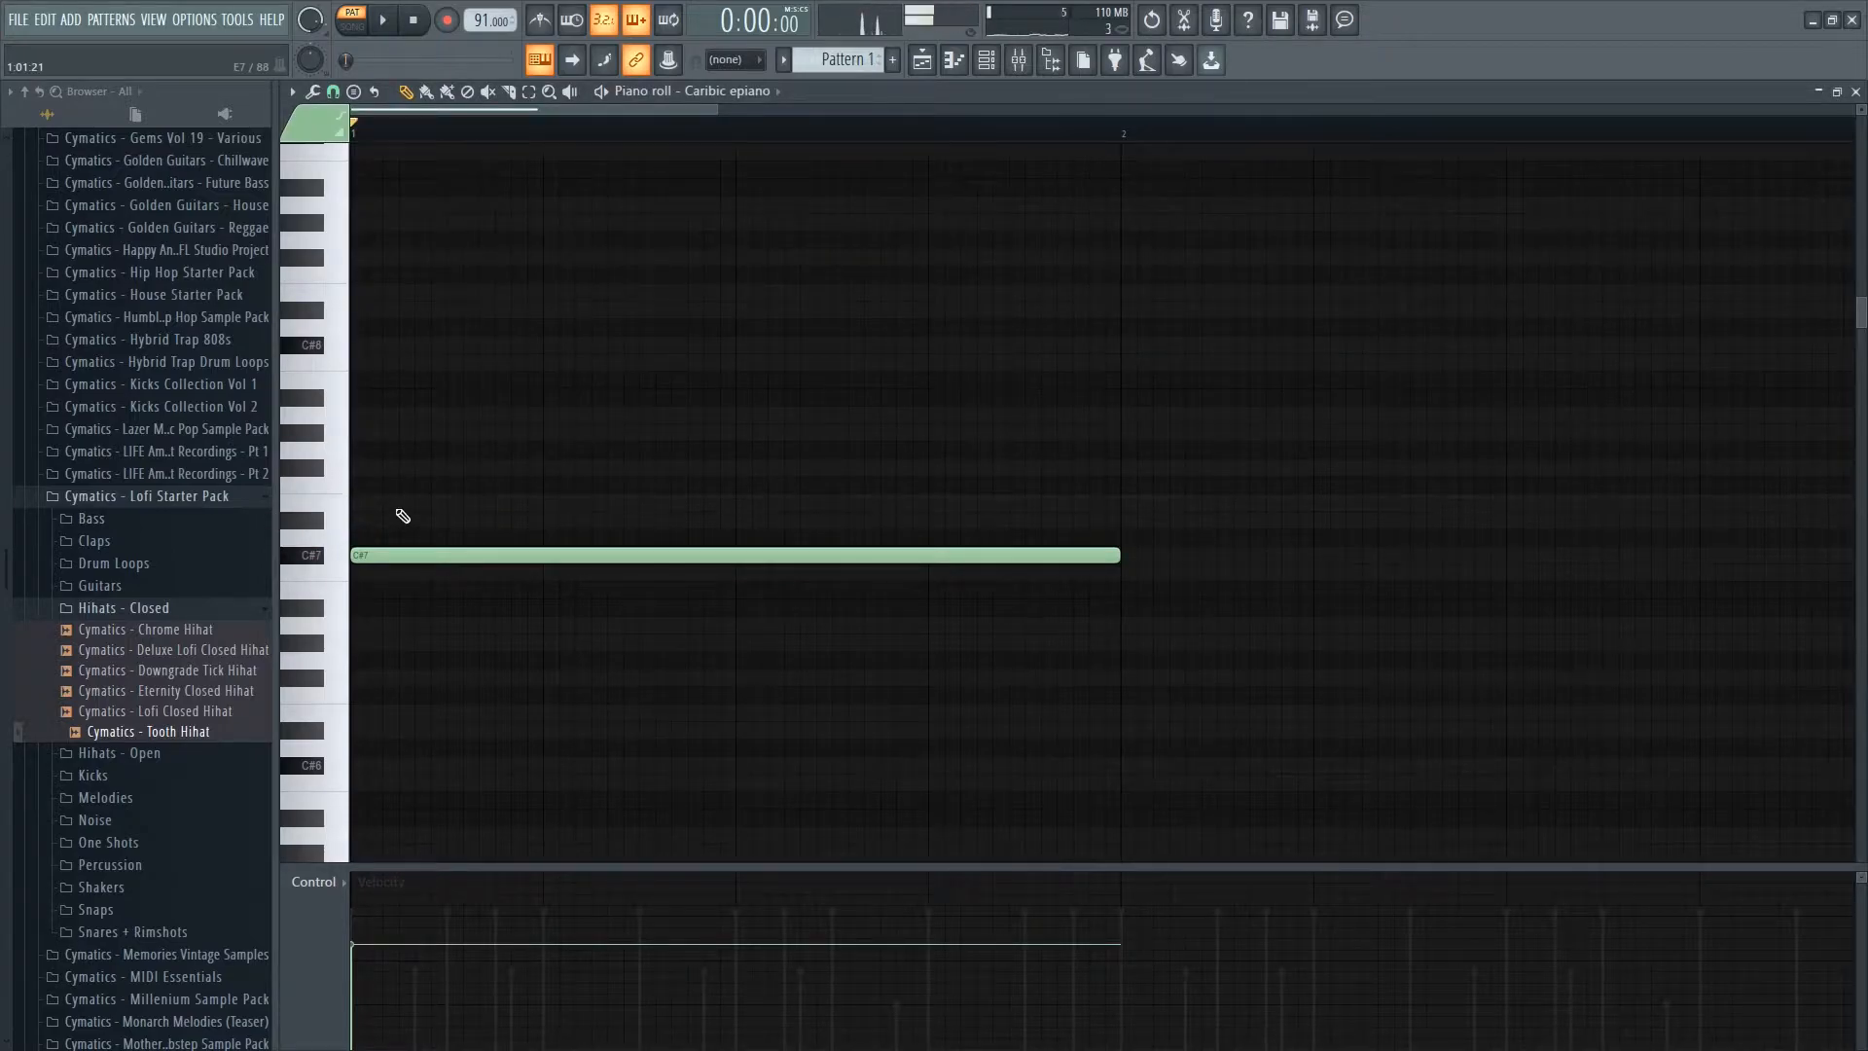
{"action": "scroll", "coordinate": [596, 550], "scroll_direction": "down", "scroll_amount": 3}
{"action": "left_click", "coordinate": [457, 502]}
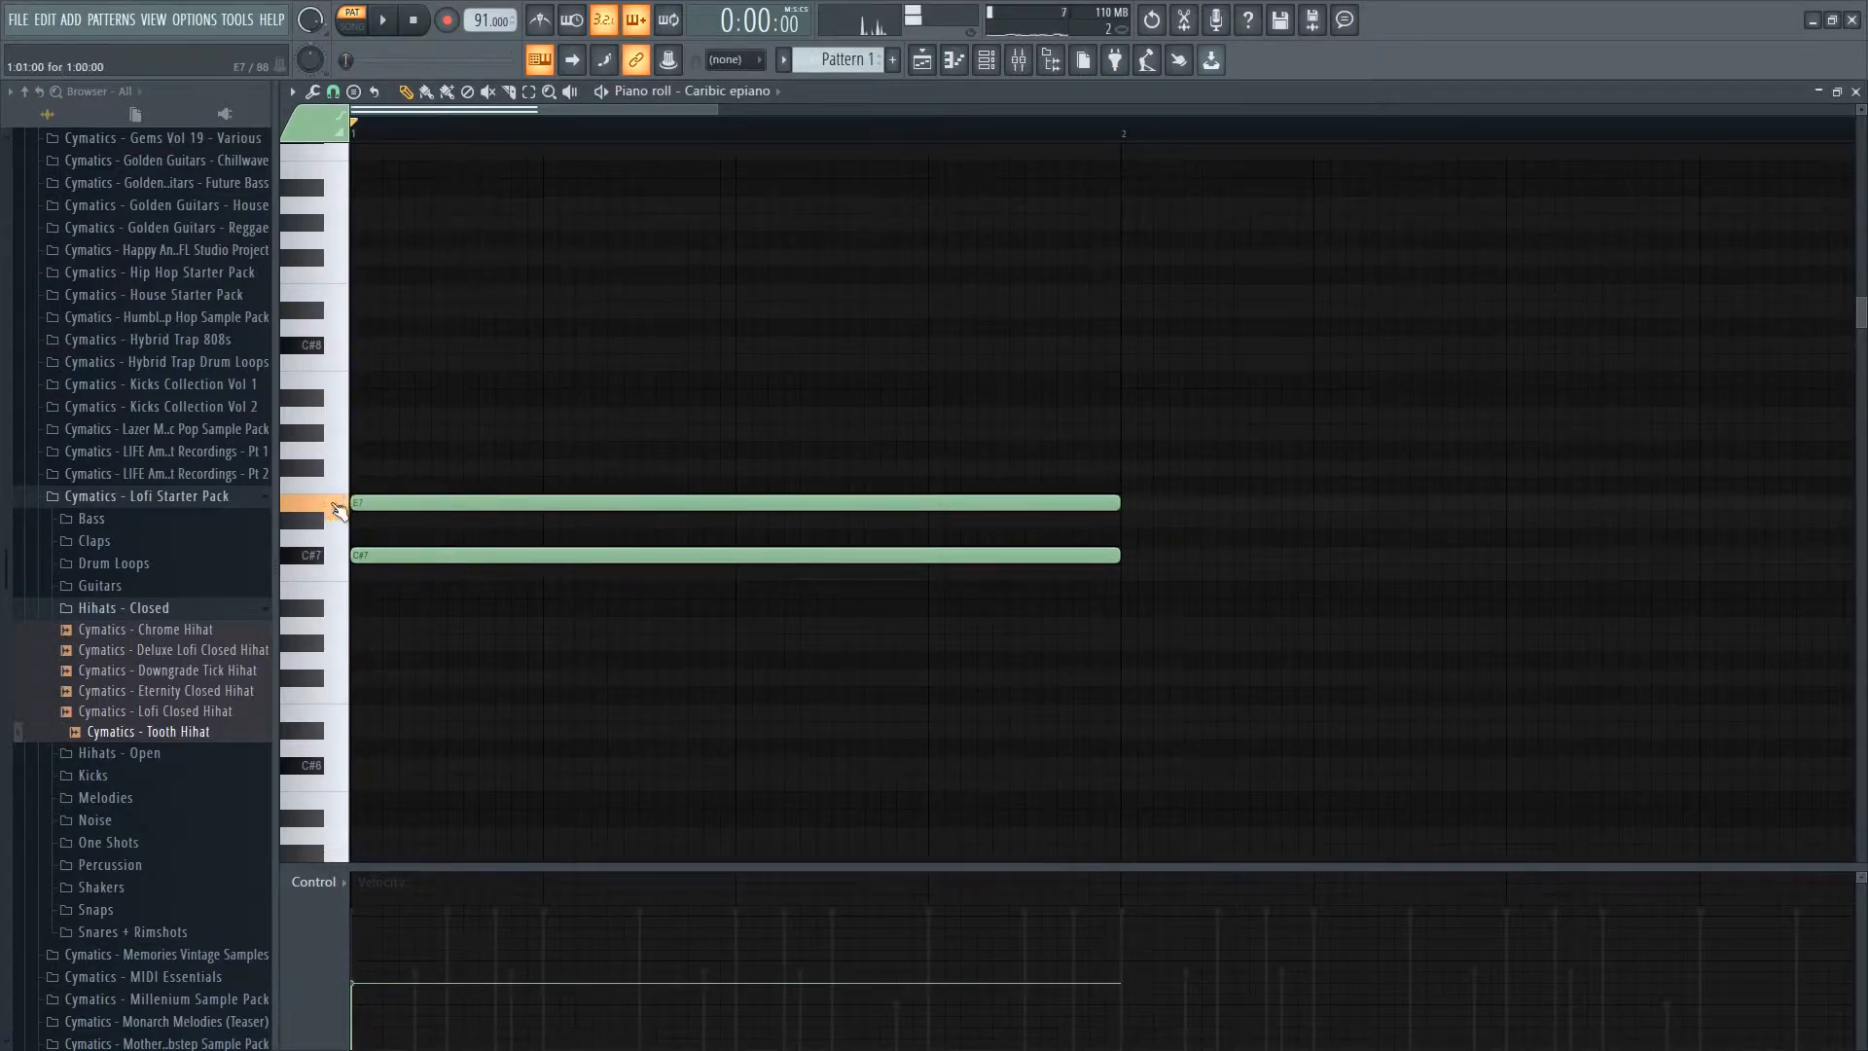
{"action": "left_click", "coordinate": [372, 435]}
{"action": "key", "text": "space"}
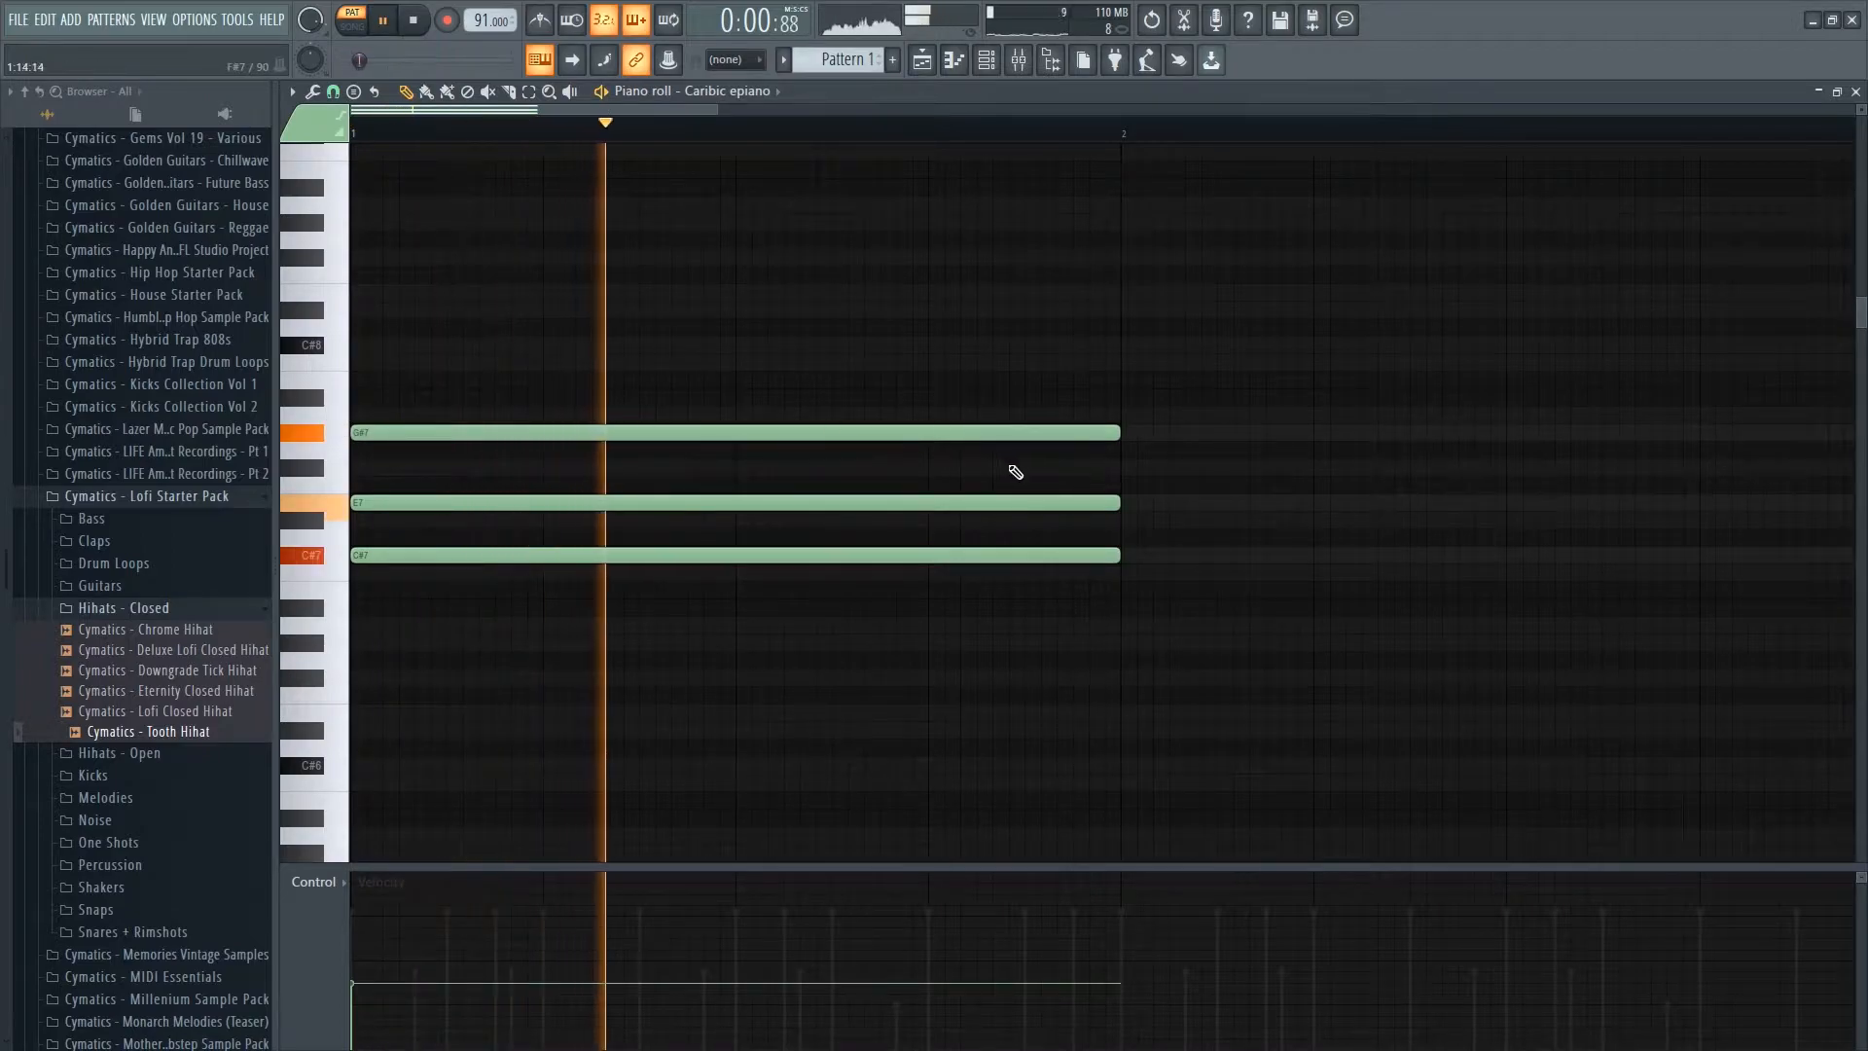
{"action": "scroll", "coordinate": [856, 484], "scroll_direction": "down", "scroll_amount": 2}
{"action": "key", "text": "space"}
- Shorten all three notes of the first chord to half a bar
{"action": "key", "text": "ctrl+a"}
{"action": "left_click_drag", "start_coordinate": [875, 501], "coordinate": [602, 438]}
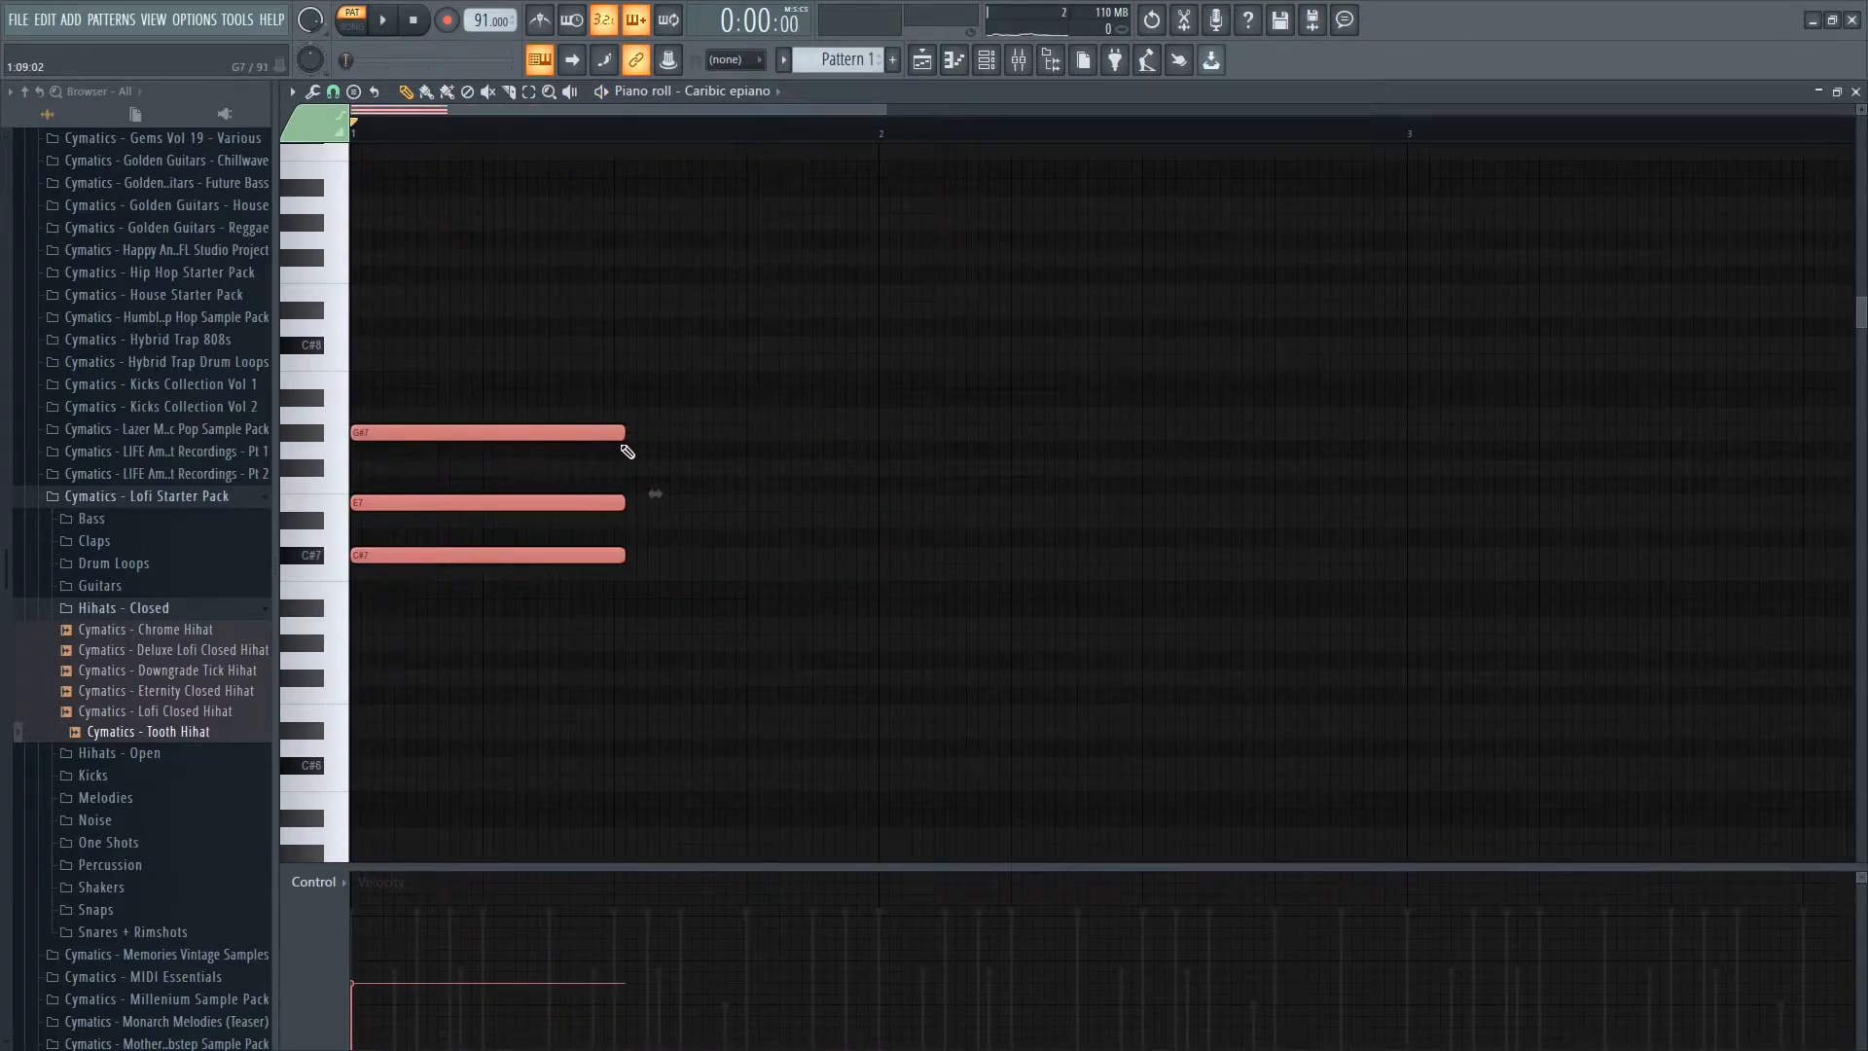
{"action": "left_click", "coordinate": [624, 417]}
{"action": "key", "text": "ctrl+z"}
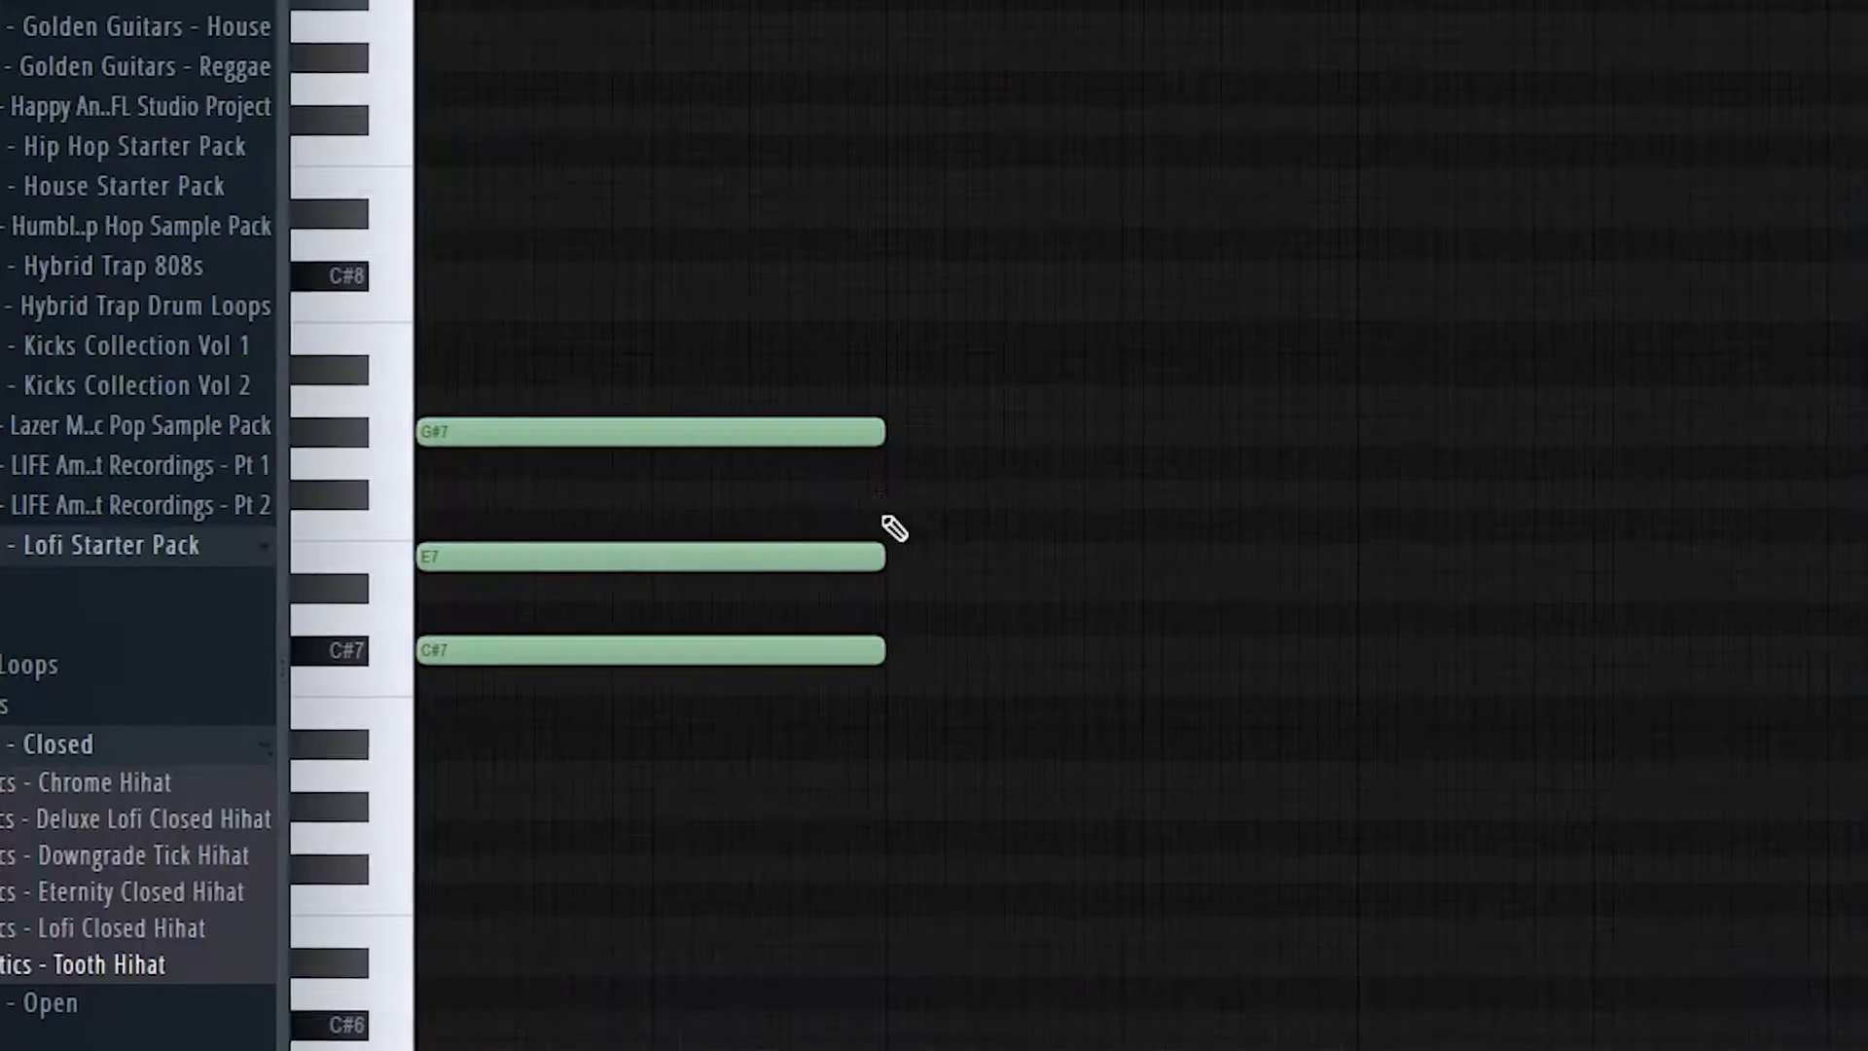
- Add a half-bar chord of C7, D#7 and F#7 after the first chord and play the pattern
{"action": "left_click_drag", "start_coordinate": [616, 480], "coordinate": [603, 462]}
{"action": "left_click_drag", "start_coordinate": [865, 483], "coordinate": [877, 459]}
{"action": "left_click", "coordinate": [905, 593]}
{"action": "left_click", "coordinate": [880, 689]}
{"action": "key", "text": "space"}
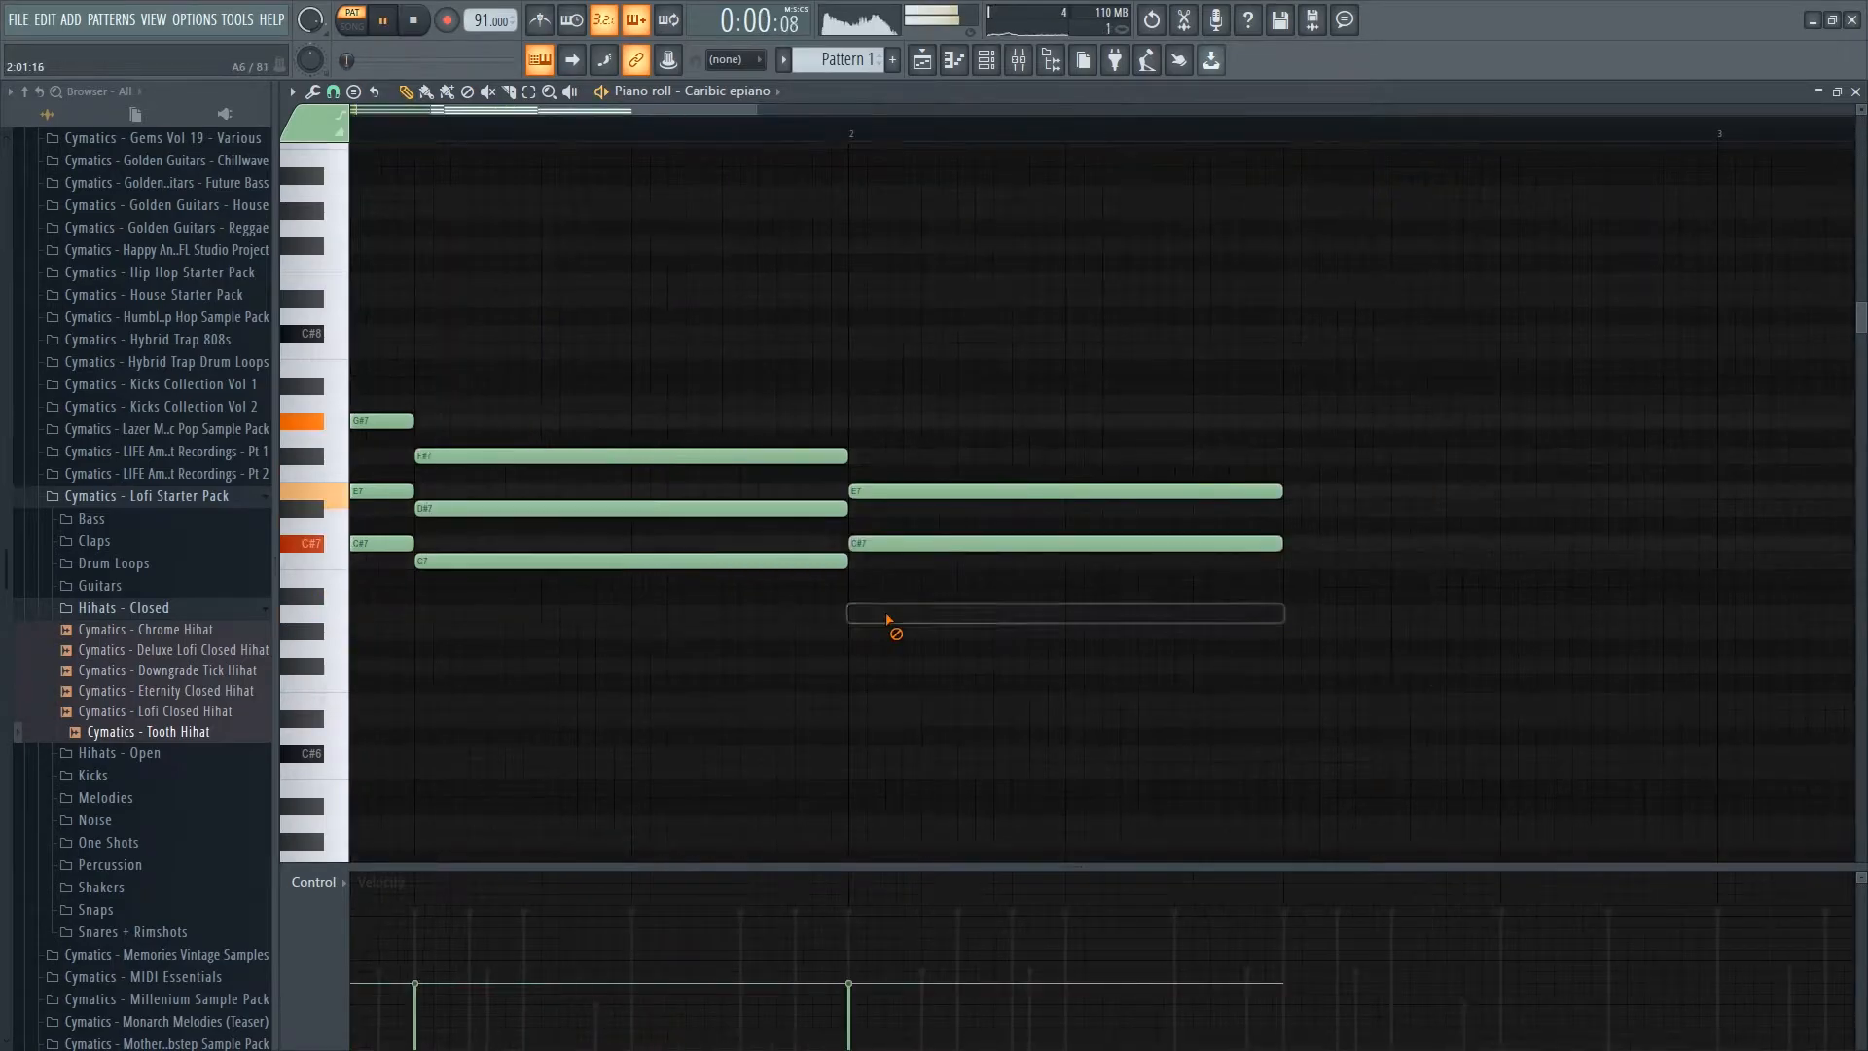
- Clear the trial notes from bar 2 and add short A7 and F#7 melody notes over the second chord
{"action": "right_click", "coordinate": [847, 617]}
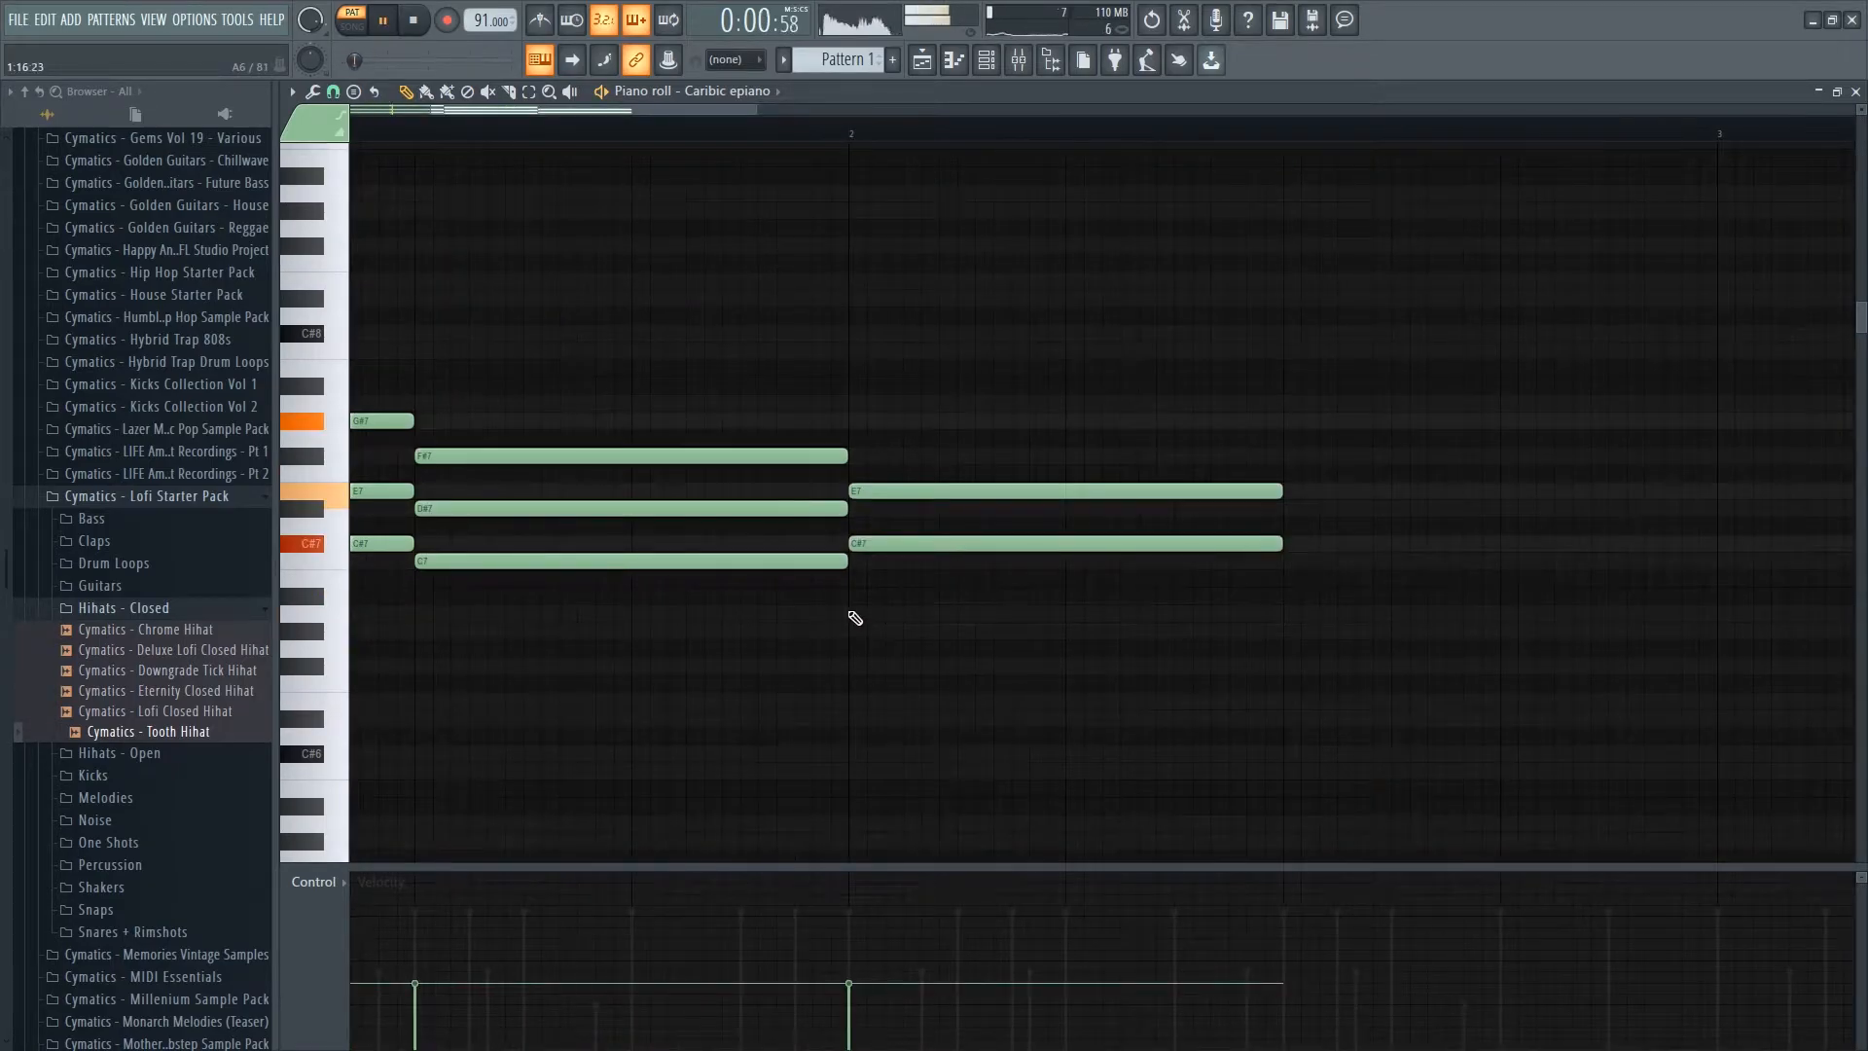
{"action": "left_click", "coordinate": [850, 613]}
{"action": "left_click", "coordinate": [524, 404]}
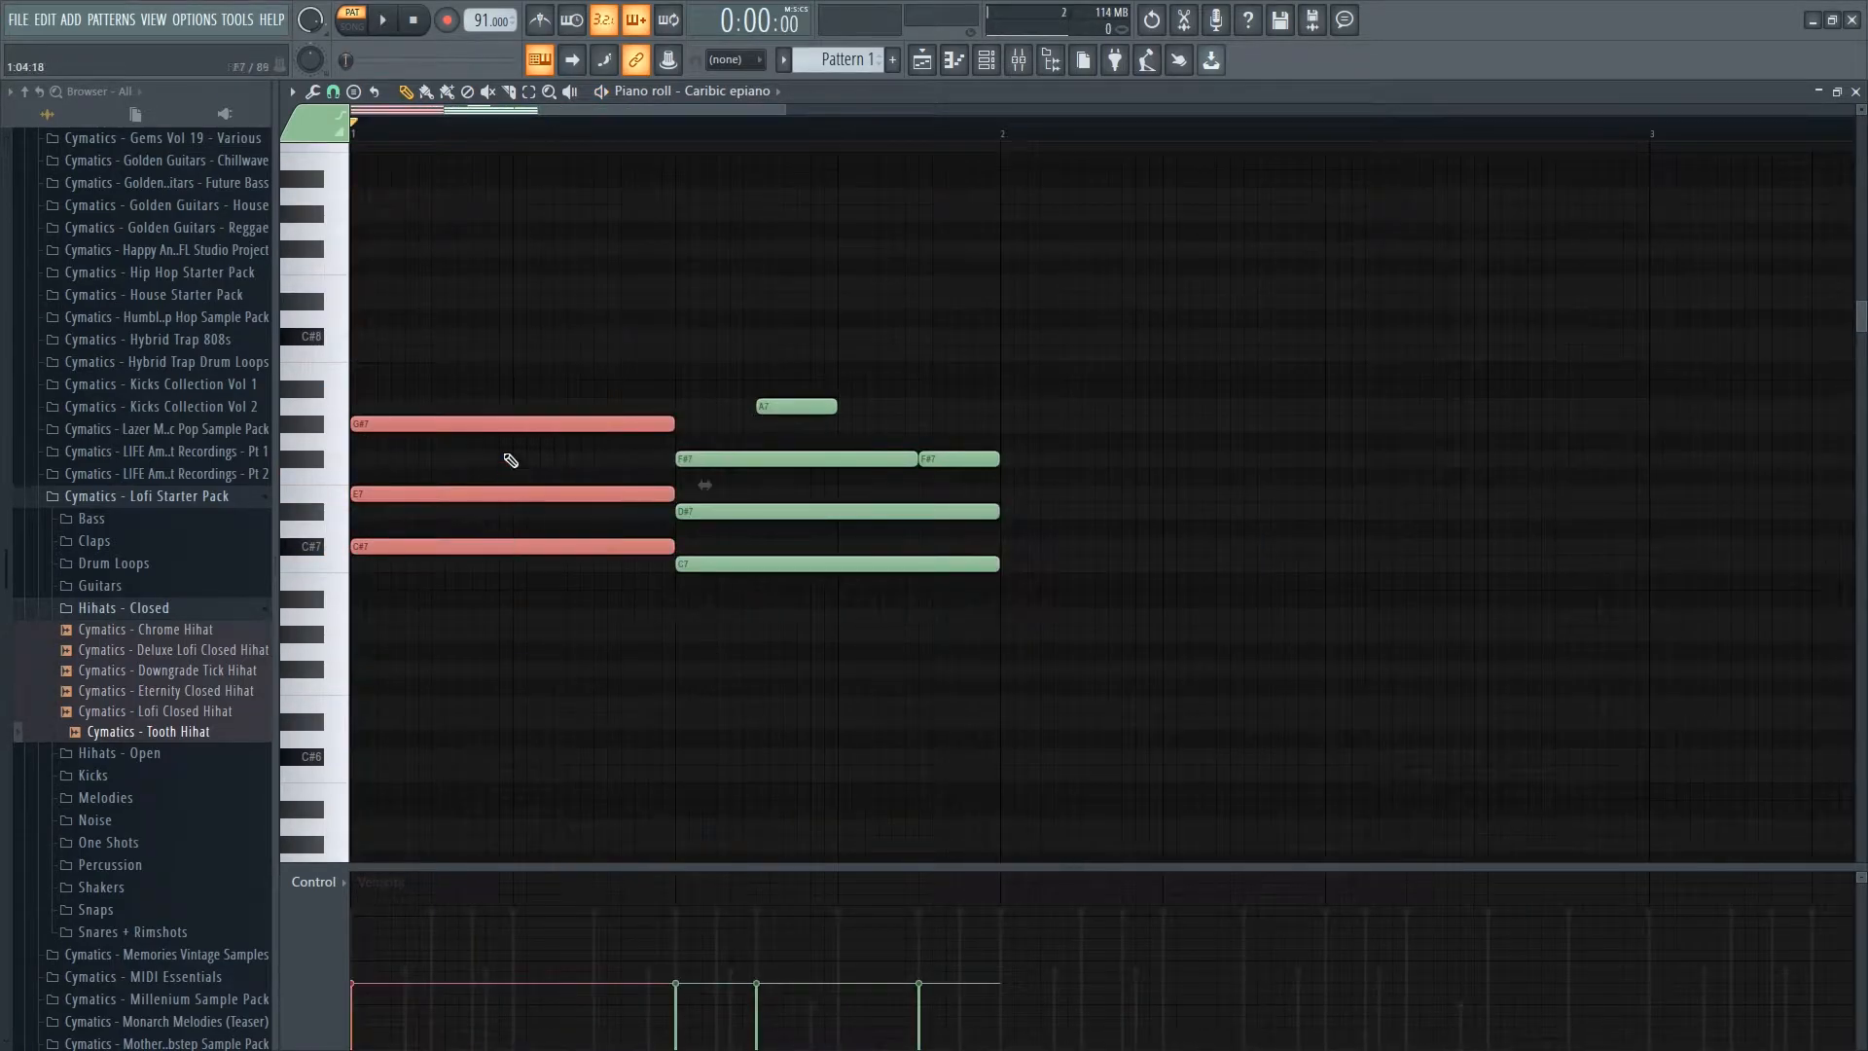
- Duplicate the opening C#7, E7 and G#7 chord to the start of bar 2 and play the pattern
{"action": "mouse_move", "coordinate": [468, 424]}
{"action": "left_mouse_down"}
{"action": "mouse_move", "coordinate": [1150, 404]}
{"action": "mouse_move", "coordinate": [1117, 431]}
{"action": "left_mouse_up"}
{"action": "key", "text": "space"}
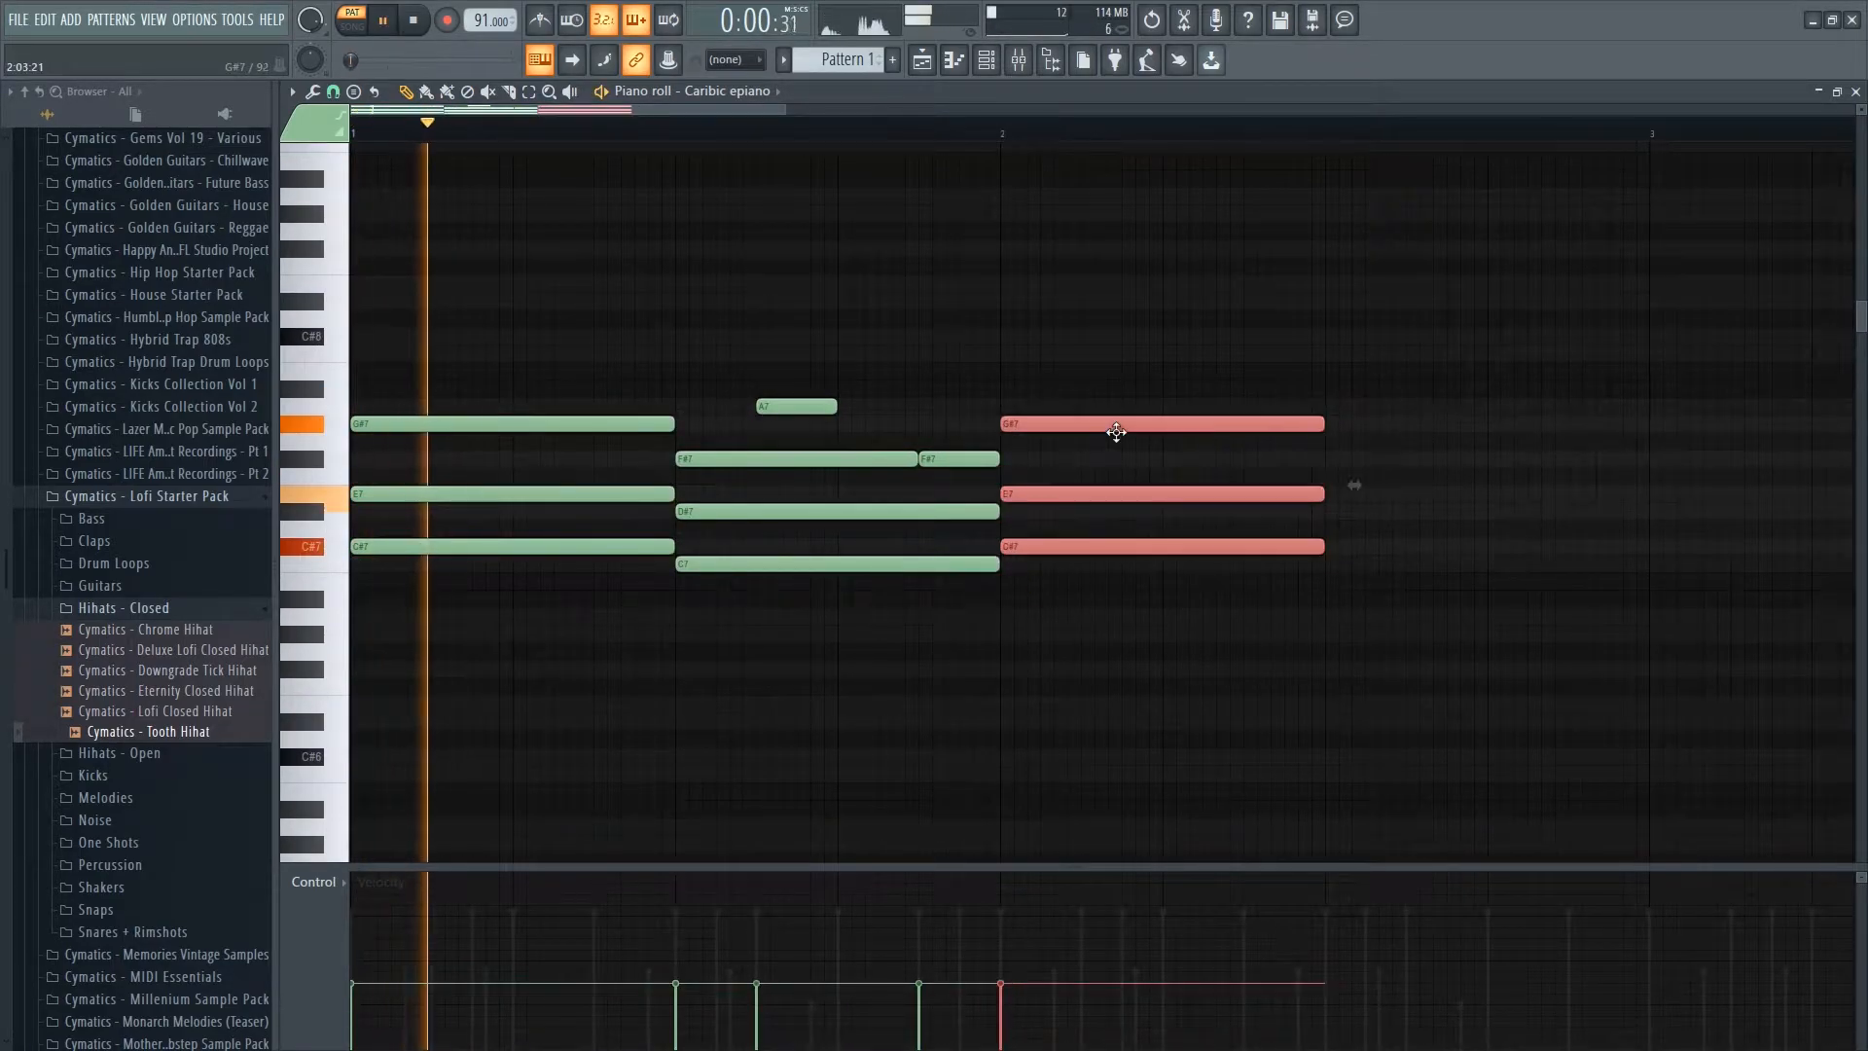
{"action": "left_click", "coordinate": [1227, 340], "text": "ctrl"}
{"action": "scroll", "coordinate": [1487, 471], "scroll_direction": "up", "scroll_amount": 3}
{"action": "left_click_drag", "start_coordinate": [1484, 471], "coordinate": [1265, 528]}
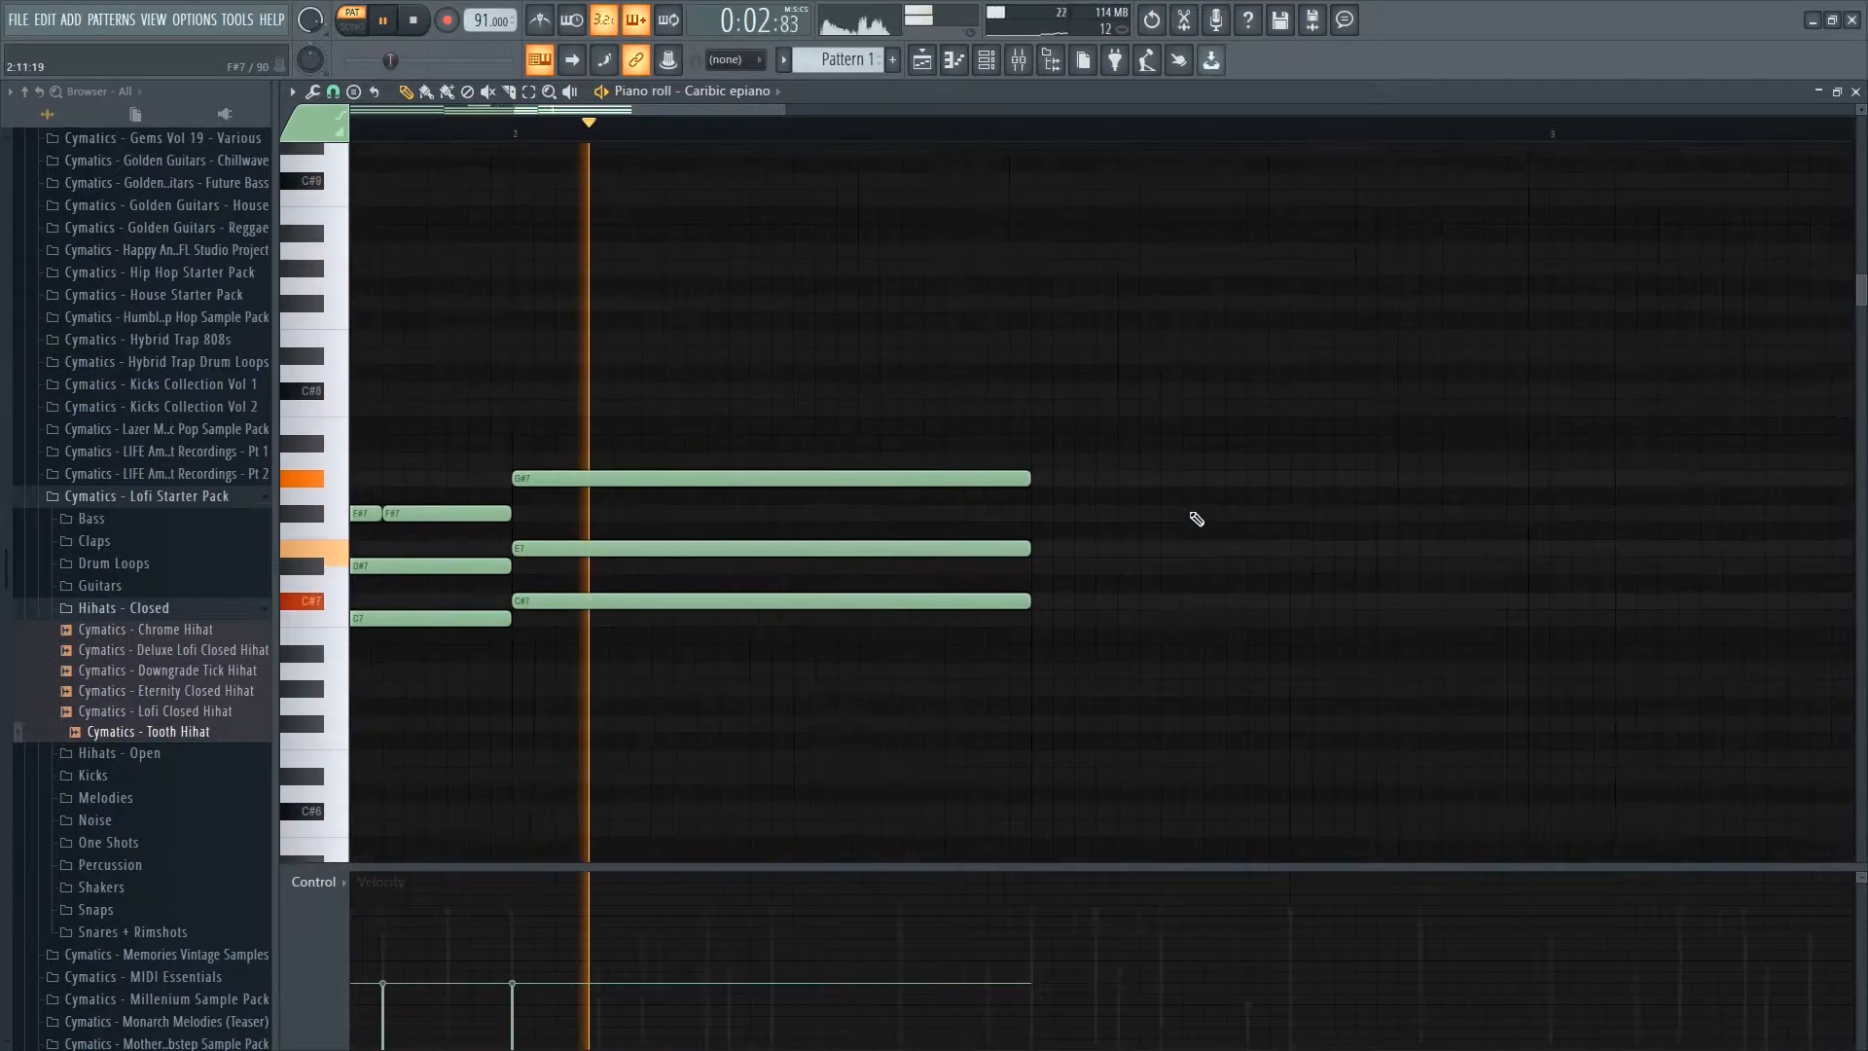
{"action": "key", "text": "space"}
- Add a chord of G#6, C7 and D#7 in the second half of bar 2 and play the progression
{"action": "left_click_drag", "start_coordinate": [1024, 537], "coordinate": [991, 581]}
{"action": "left_click", "coordinate": [1023, 635]}
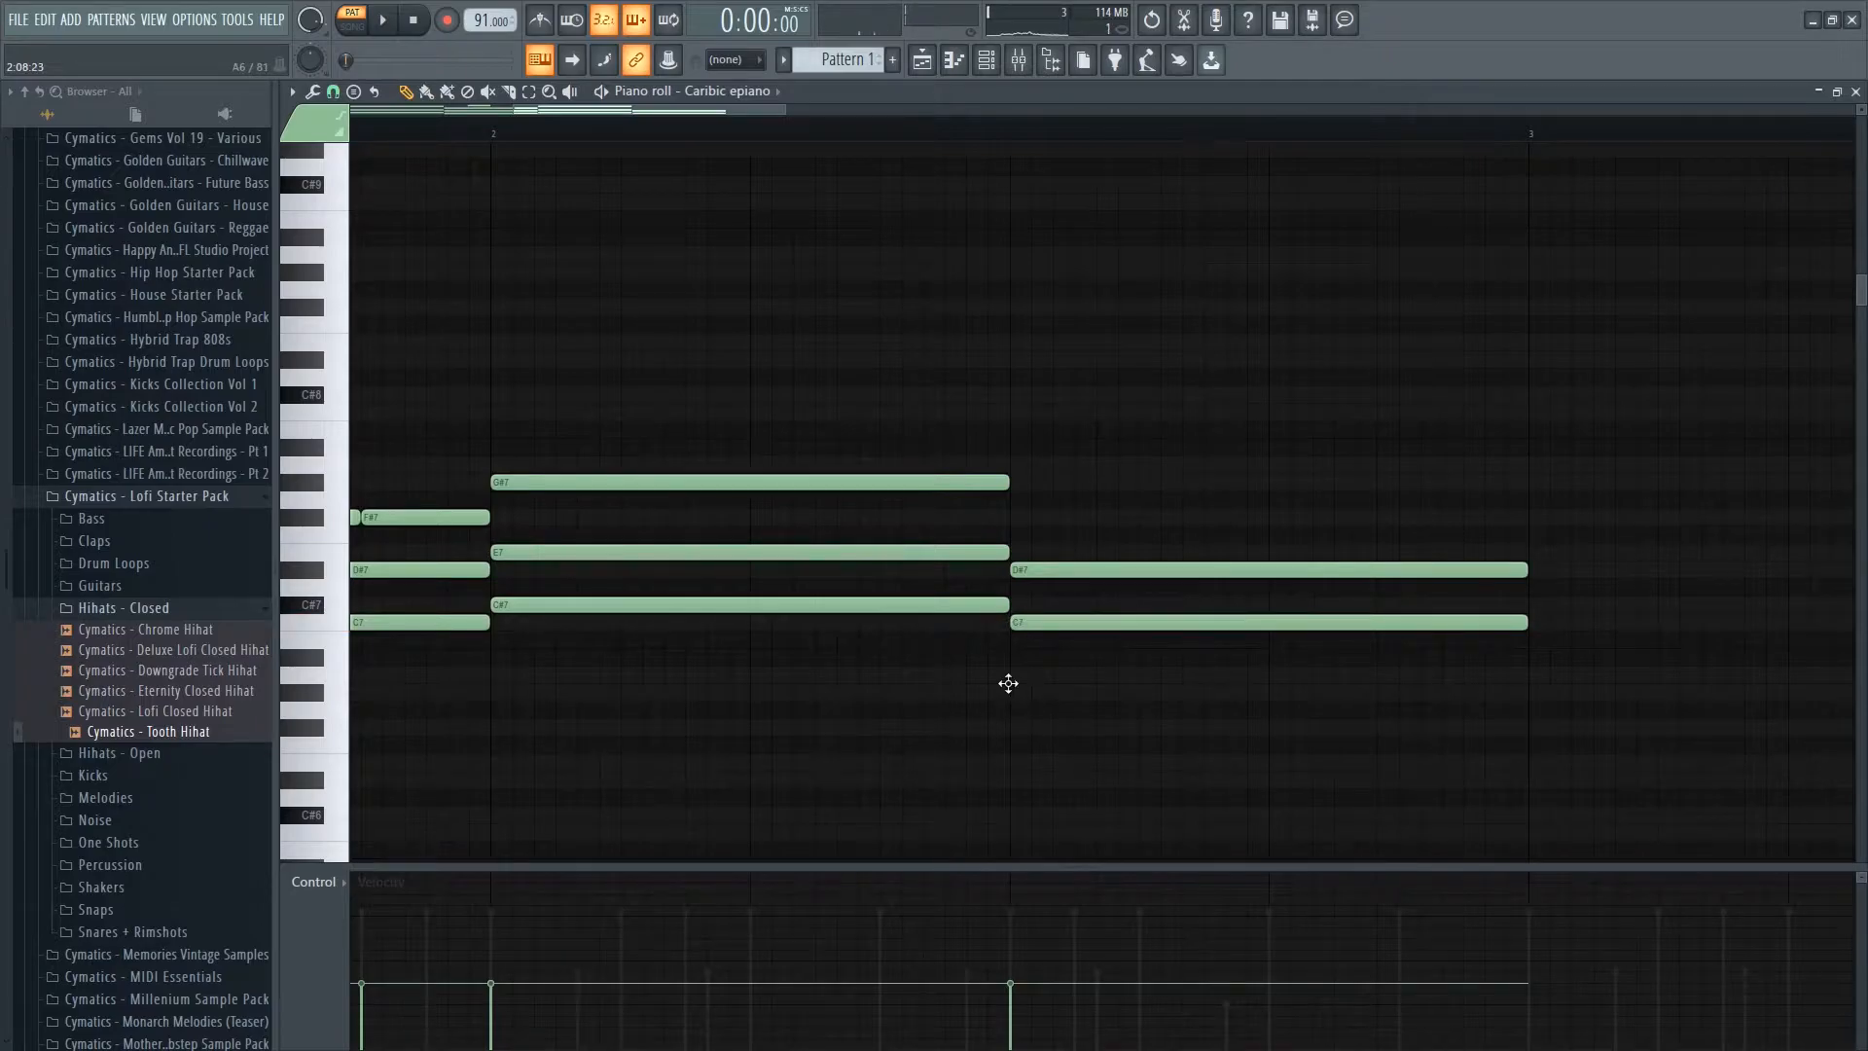
{"action": "left_click_drag", "start_coordinate": [1008, 684], "coordinate": [1008, 703]}
{"action": "right_click", "coordinate": [1128, 726], "text": "alt"}
{"action": "scroll", "coordinate": [1099, 704], "scroll_direction": "down", "scroll_amount": 3}
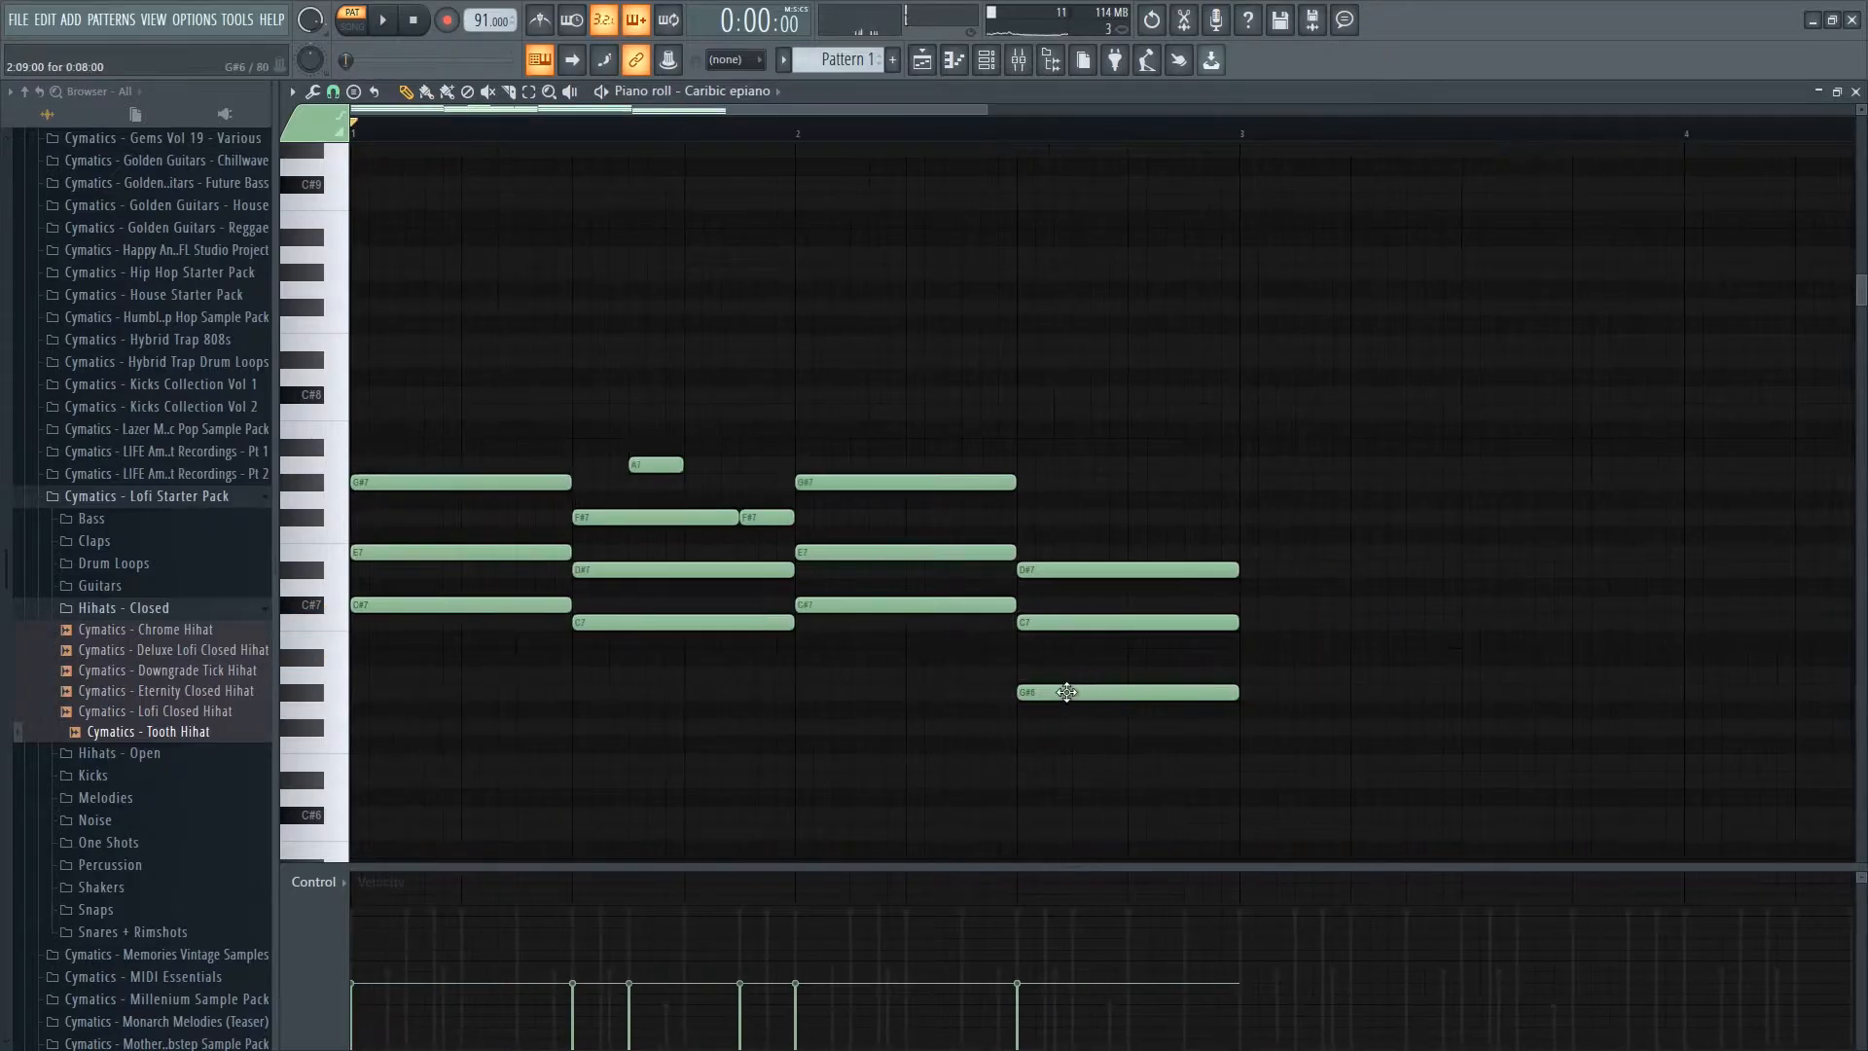
{"action": "key", "text": "space"}
{"action": "scroll", "coordinate": [806, 737], "scroll_direction": "down", "scroll_amount": 1}
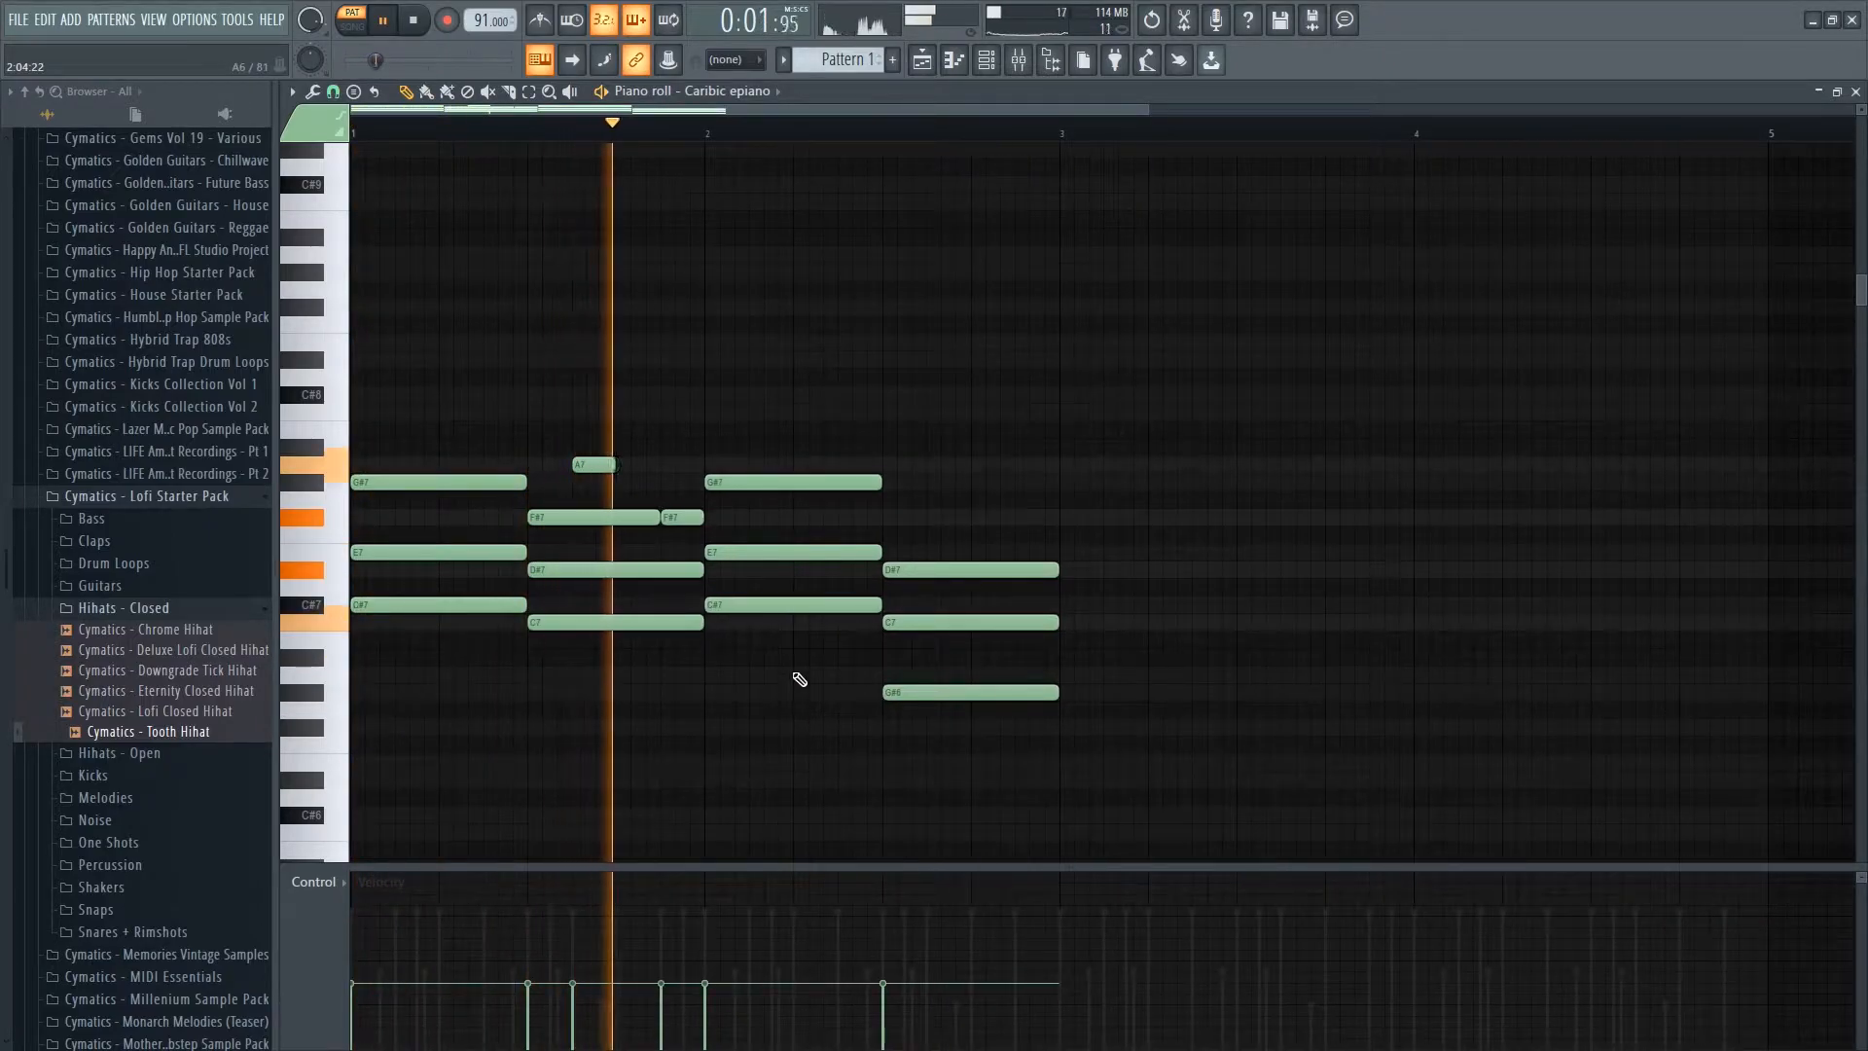
{"action": "scroll", "coordinate": [1022, 675], "scroll_direction": "up", "scroll_amount": 2}
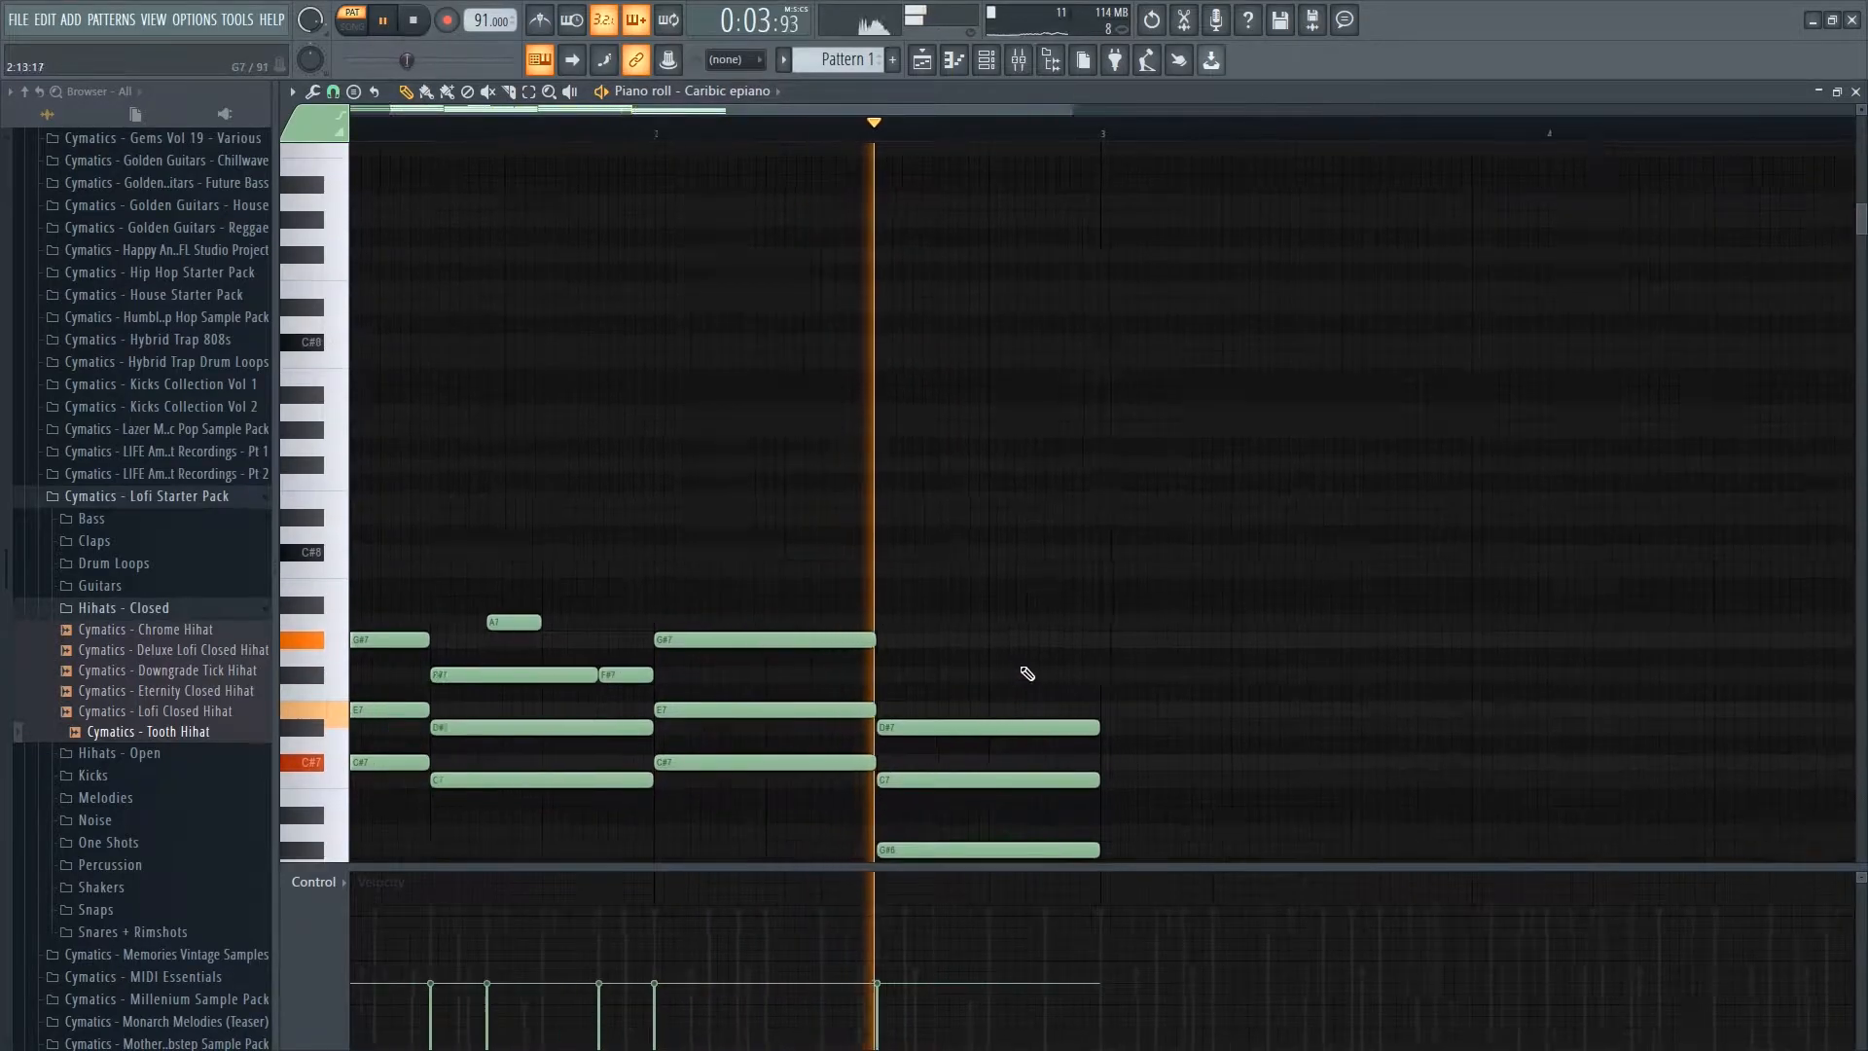
{"action": "key", "text": "space"}
- Shorten the last chord's D#7 to half its length and fill the gap with short rising D#7, E7, F#7 and G#7 notes
{"action": "scroll", "coordinate": [1059, 647], "scroll_direction": "up", "scroll_amount": 3}
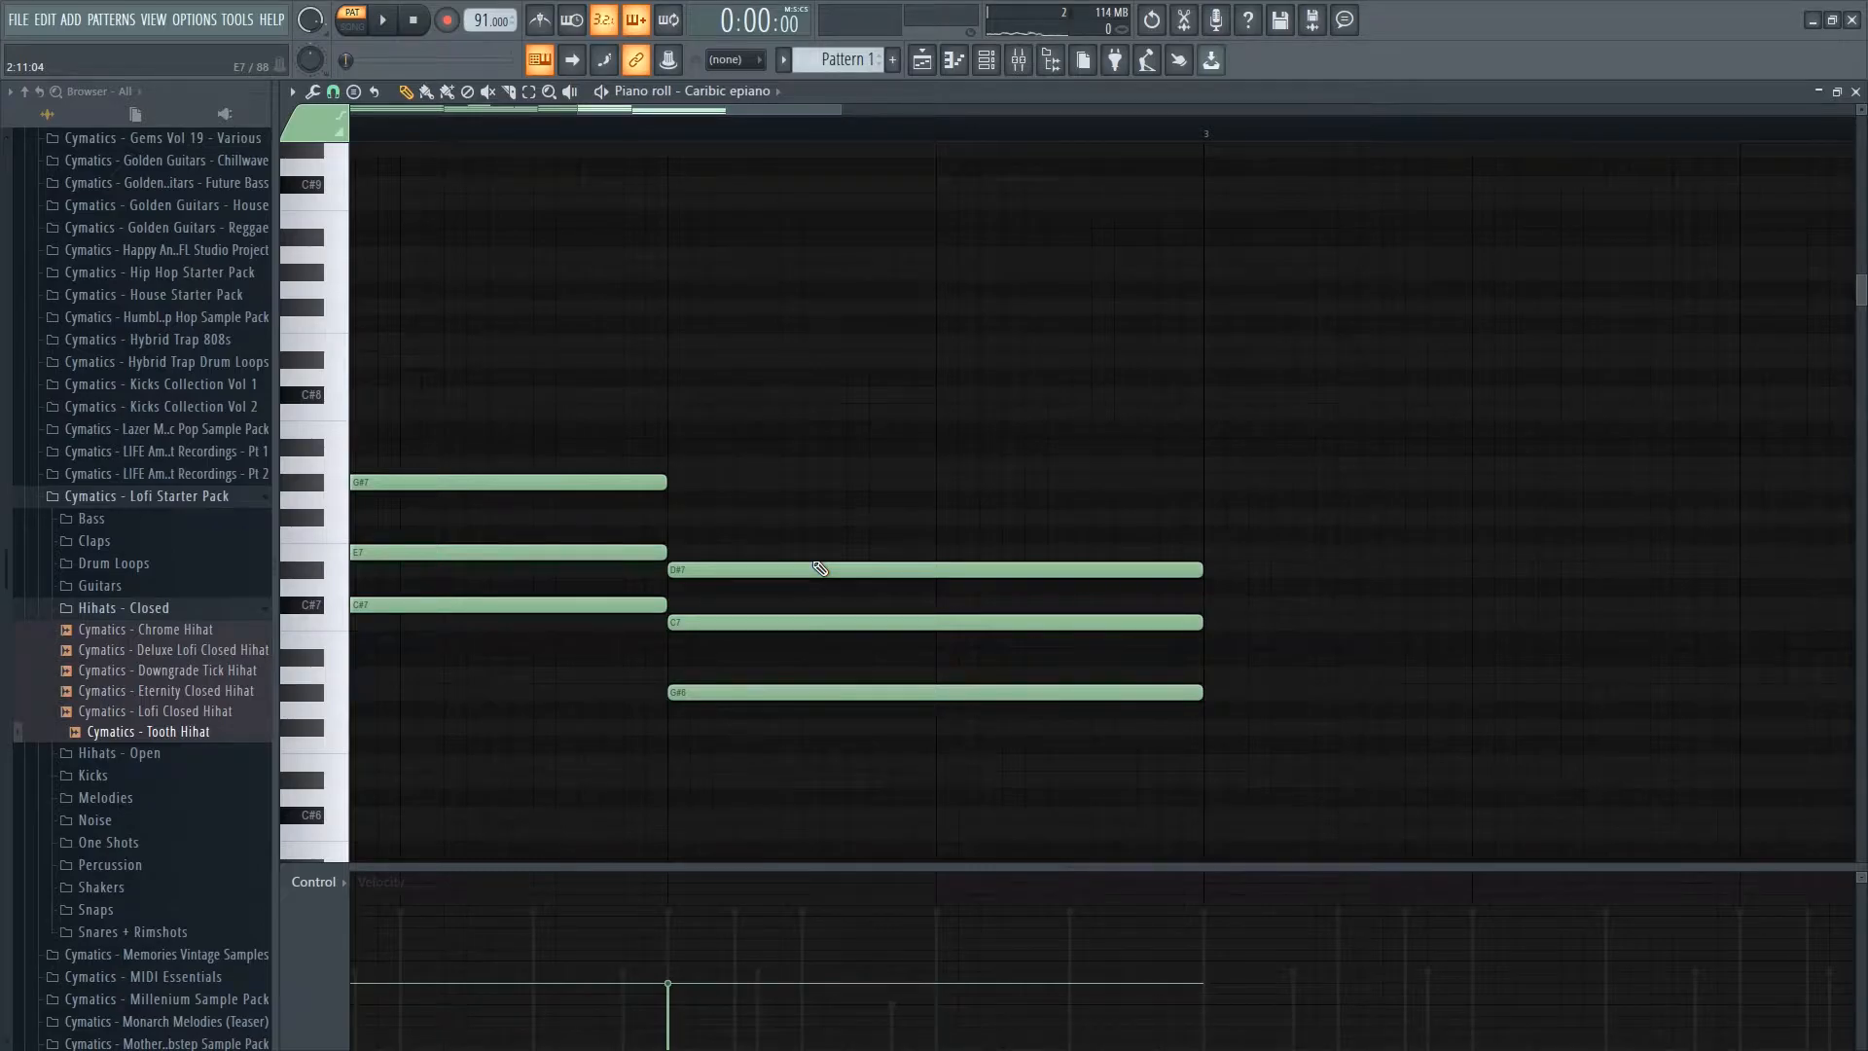
{"action": "scroll", "coordinate": [827, 567], "scroll_direction": "down", "scroll_amount": 2}
{"action": "mouse_move", "coordinate": [1000, 568]}
{"action": "left_mouse_down"}
{"action": "mouse_move", "coordinate": [772, 568]}
{"action": "mouse_move", "coordinate": [800, 568]}
{"action": "left_mouse_up"}
{"action": "scroll", "coordinate": [800, 567], "scroll_direction": "up", "scroll_amount": 3}
{"action": "left_click_drag", "start_coordinate": [815, 565], "coordinate": [866, 546]}
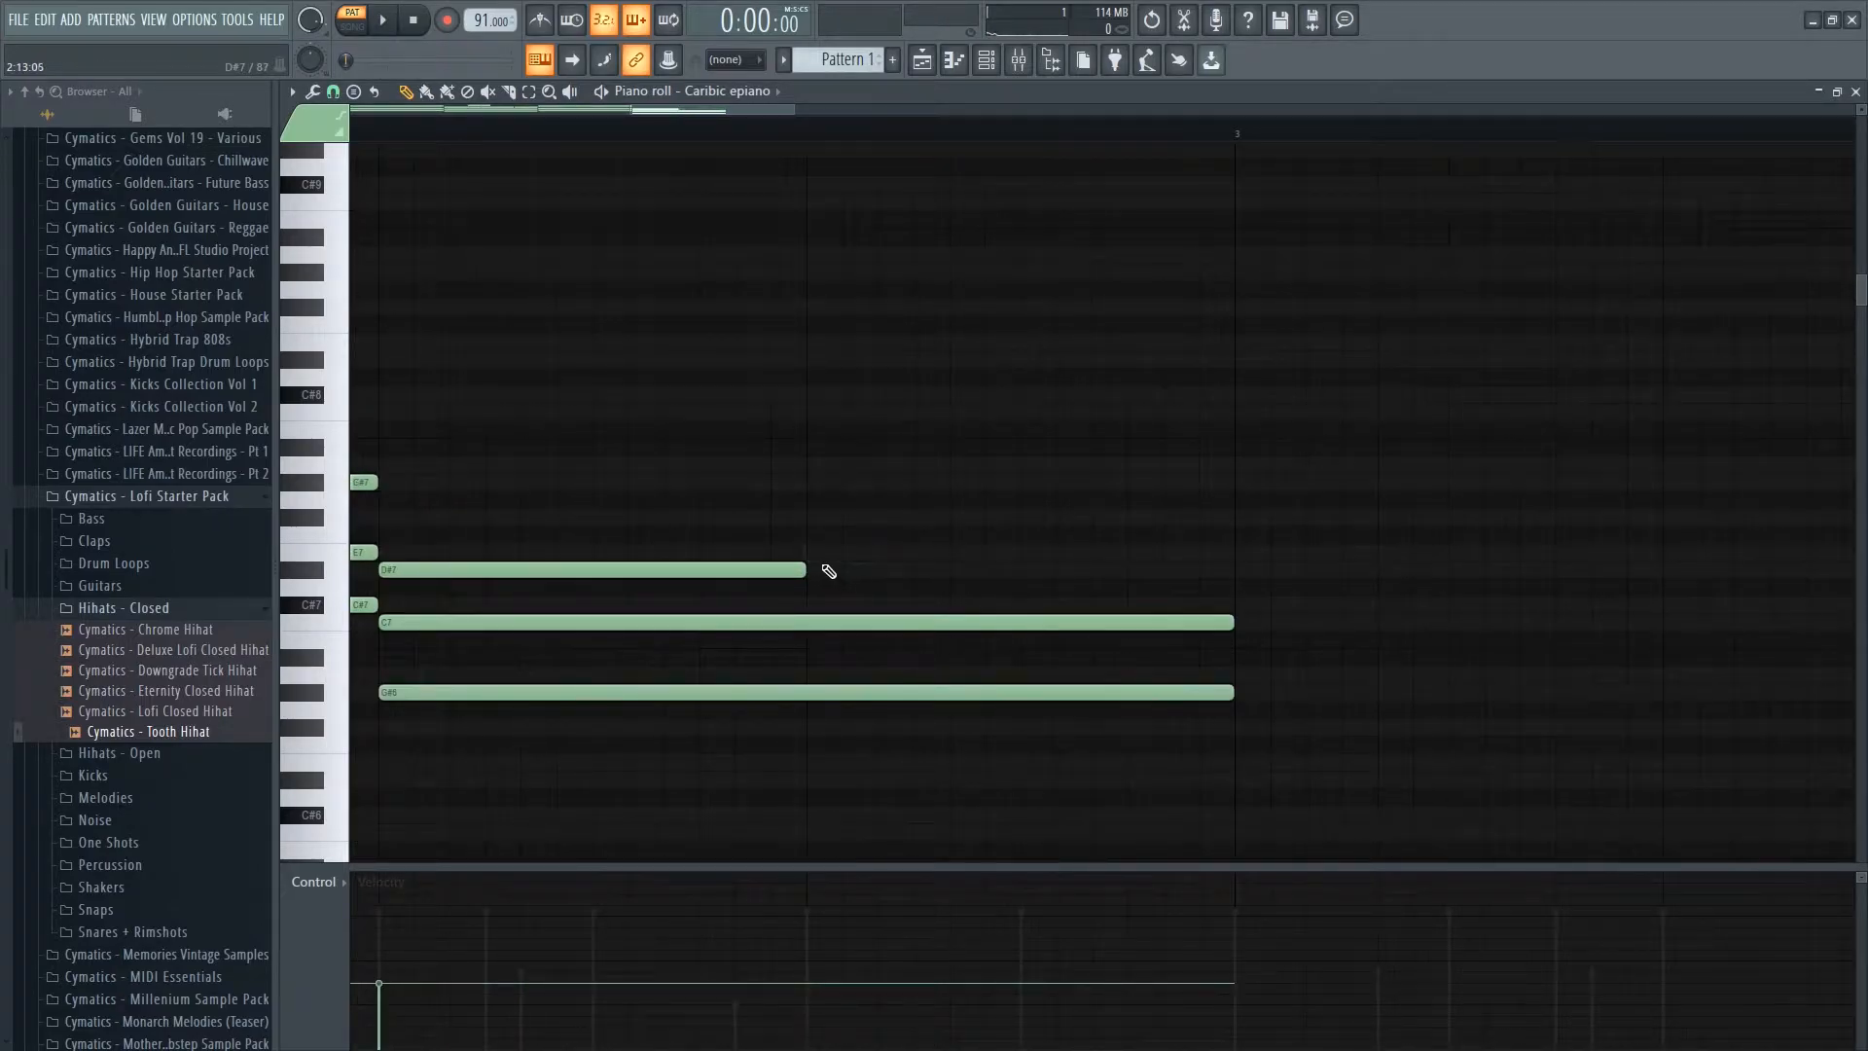
{"action": "left_click", "coordinate": [922, 552]}
{"action": "left_click", "coordinate": [1033, 530]}
{"action": "right_click", "coordinate": [1048, 525]}
{"action": "left_click", "coordinate": [1033, 517]}
{"action": "left_click", "coordinate": [1138, 481]}
- Lower all the epiano notes by one octave and play back the two-bar progression
{"action": "key", "text": "space"}
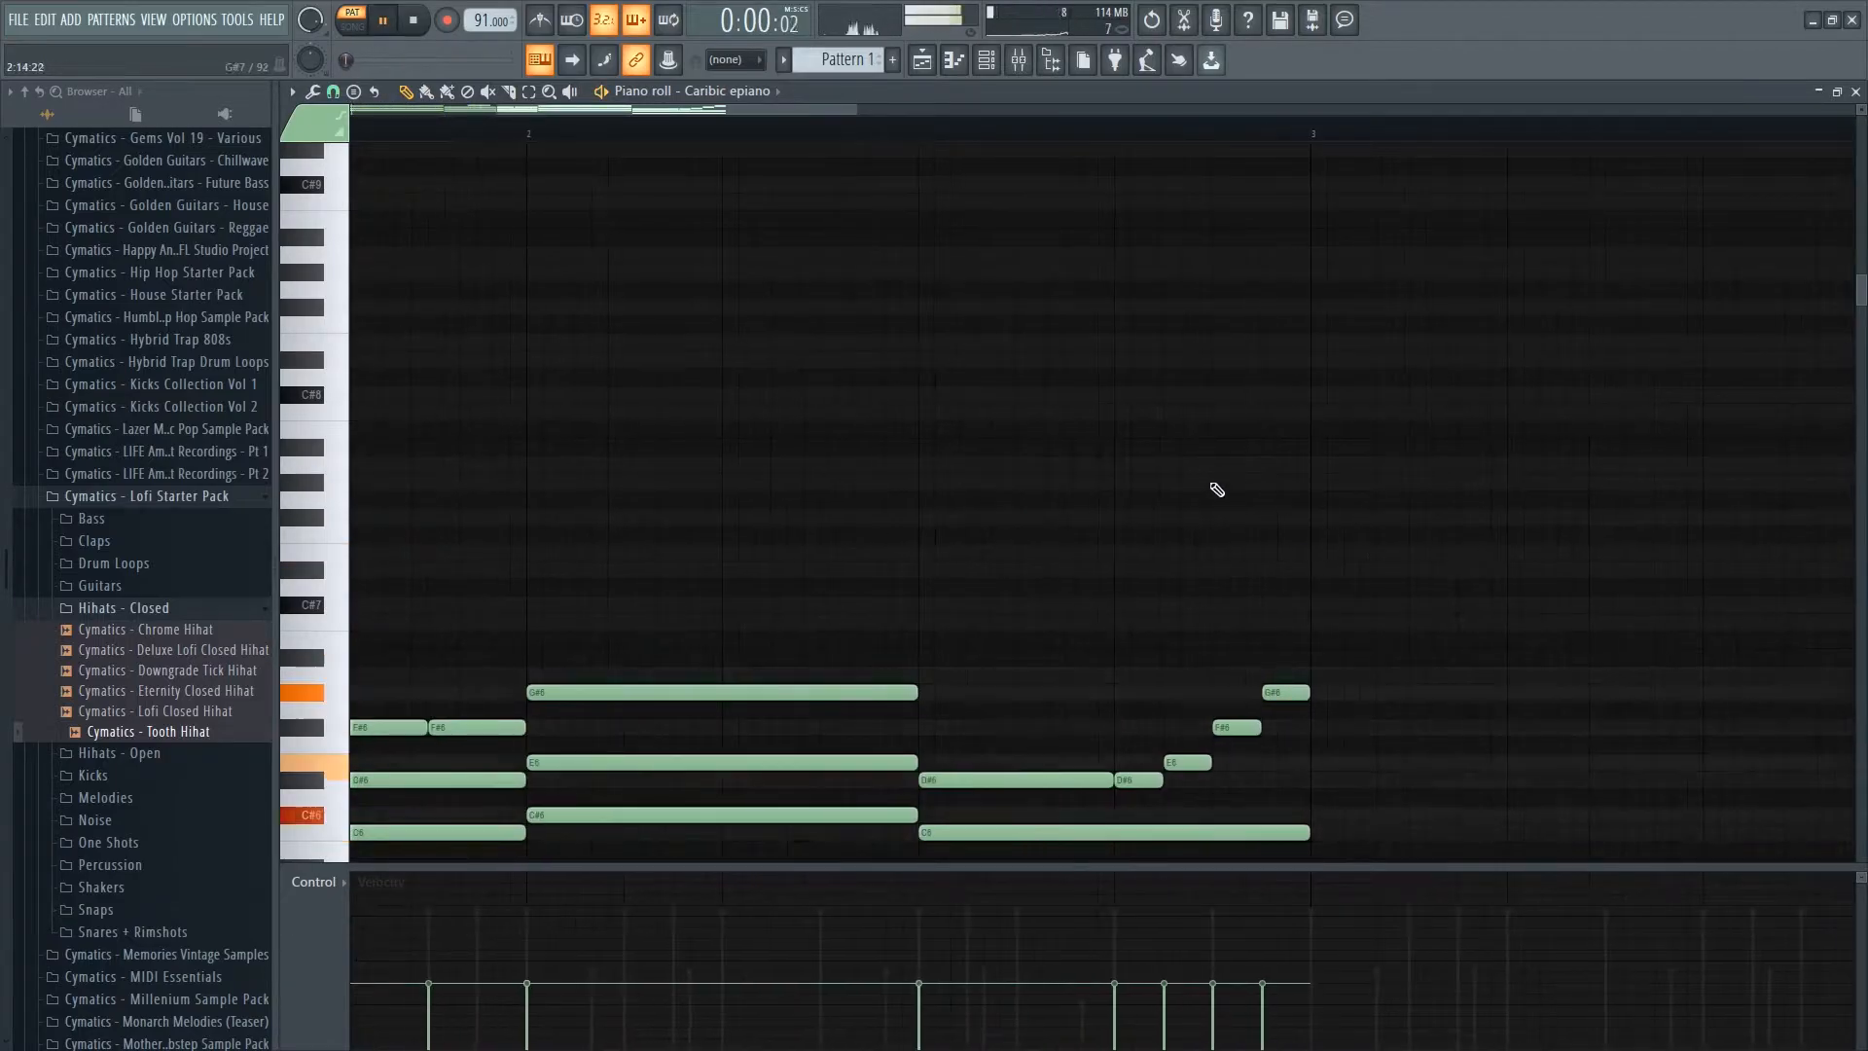
{"action": "scroll", "coordinate": [1144, 396], "scroll_direction": "down", "scroll_amount": 2}
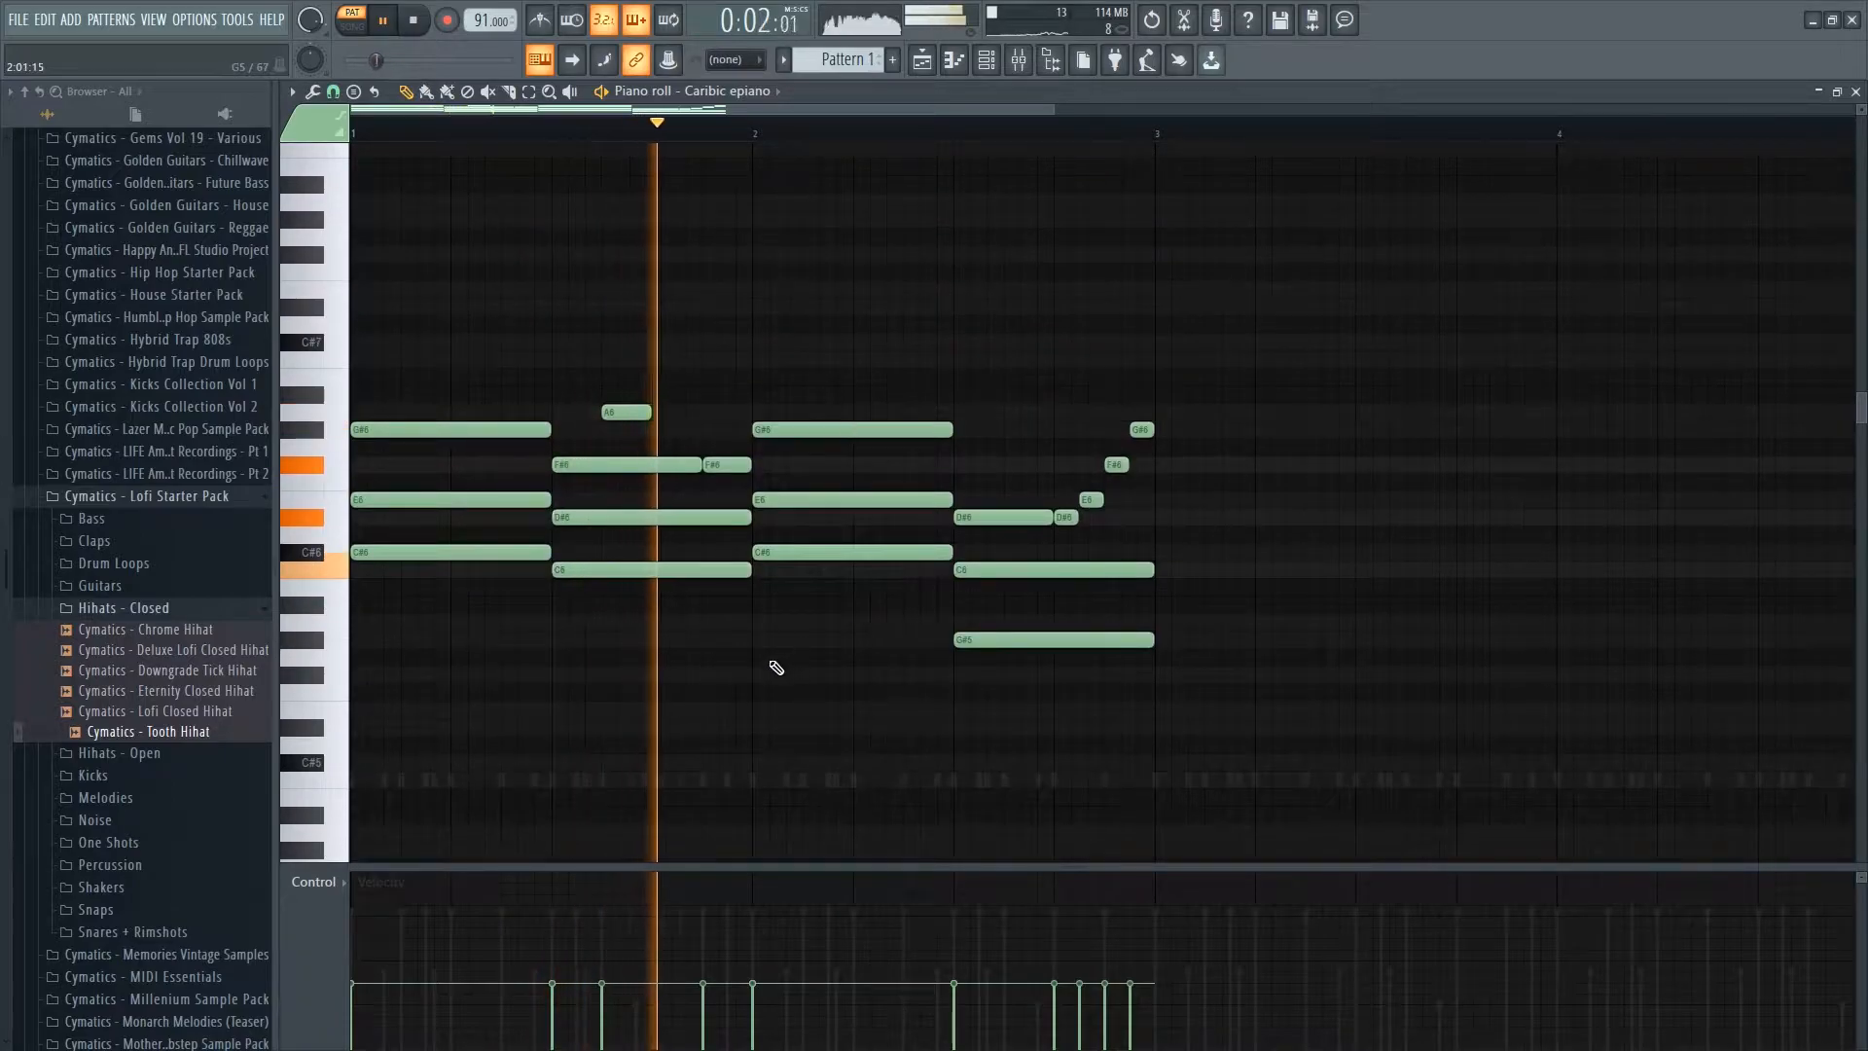
{"action": "scroll", "coordinate": [1155, 568], "scroll_direction": "up", "scroll_amount": 2}
{"action": "key", "text": "space"}
{"action": "scroll", "coordinate": [892, 499], "scroll_direction": "down", "scroll_amount": 2}
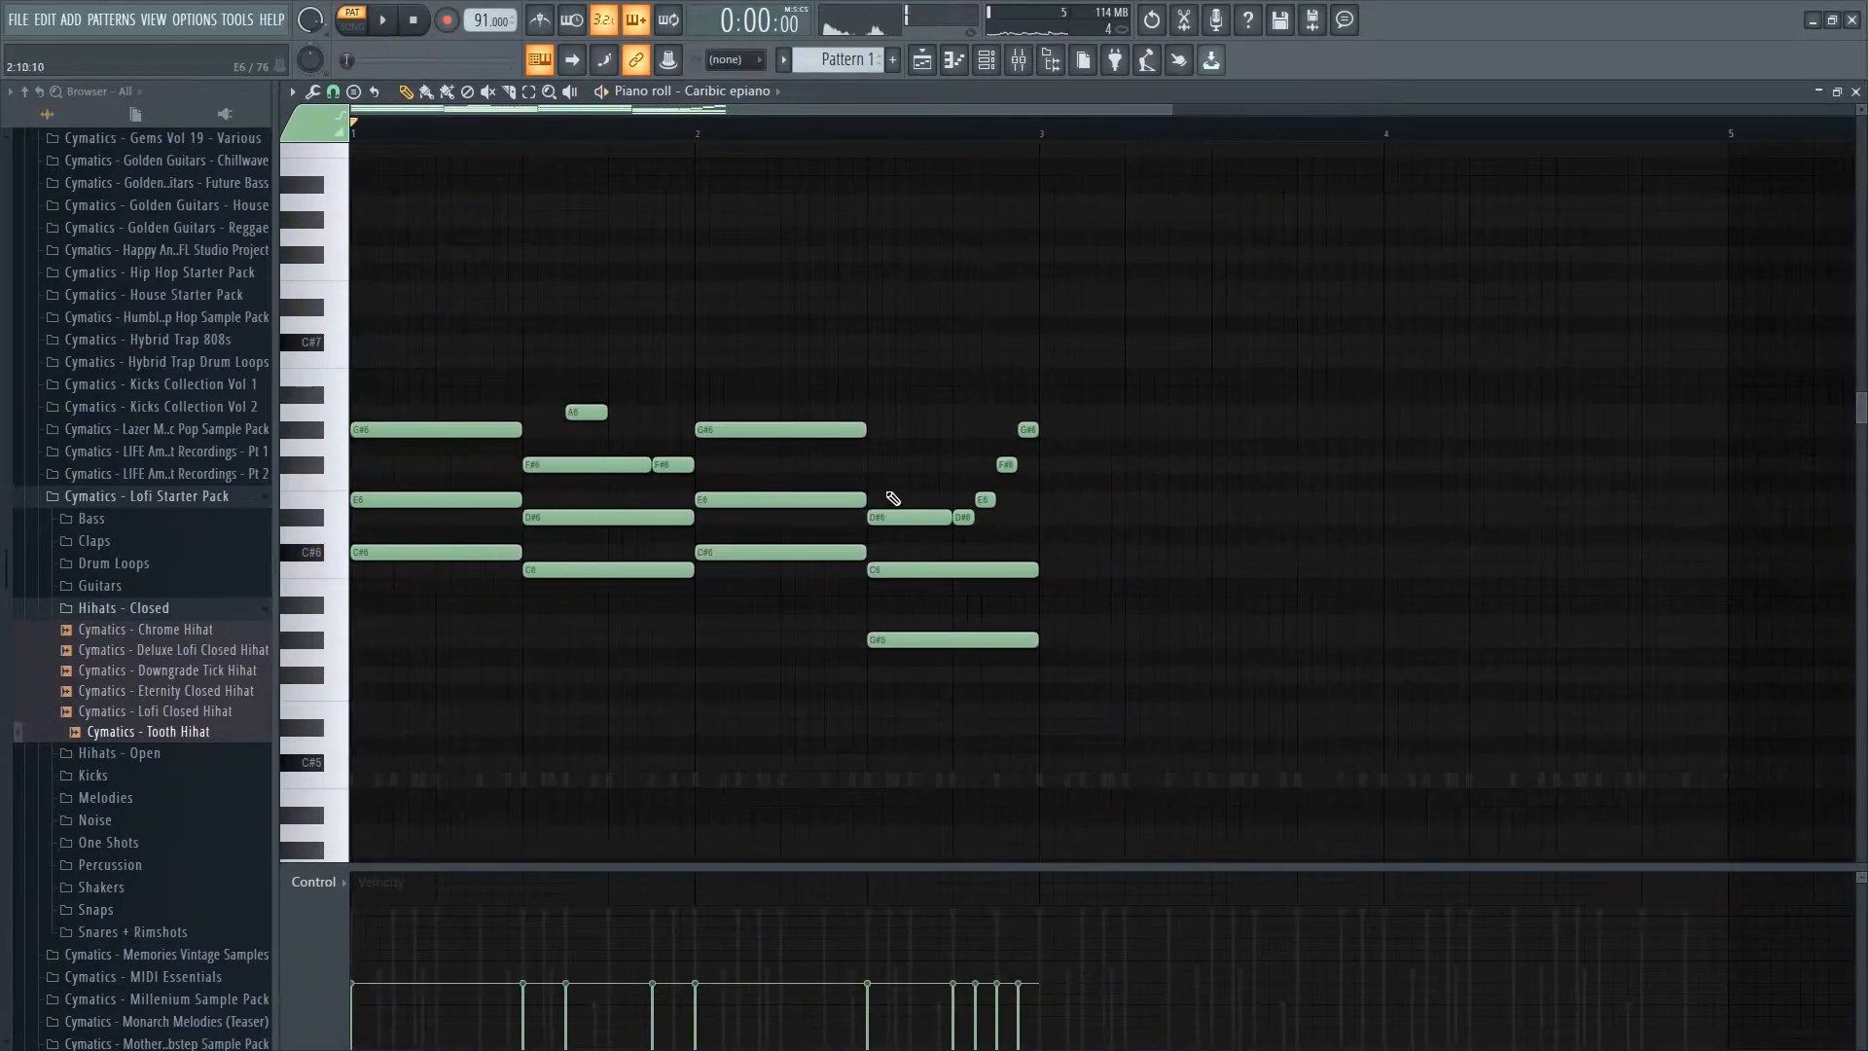
- Duplicate the two-bar epiano progression into bars 3 and 4 and add a short C#7 note before the second half of bar 3
{"action": "key", "text": "ctrl+b"}
{"action": "left_click", "coordinate": [1039, 652]}
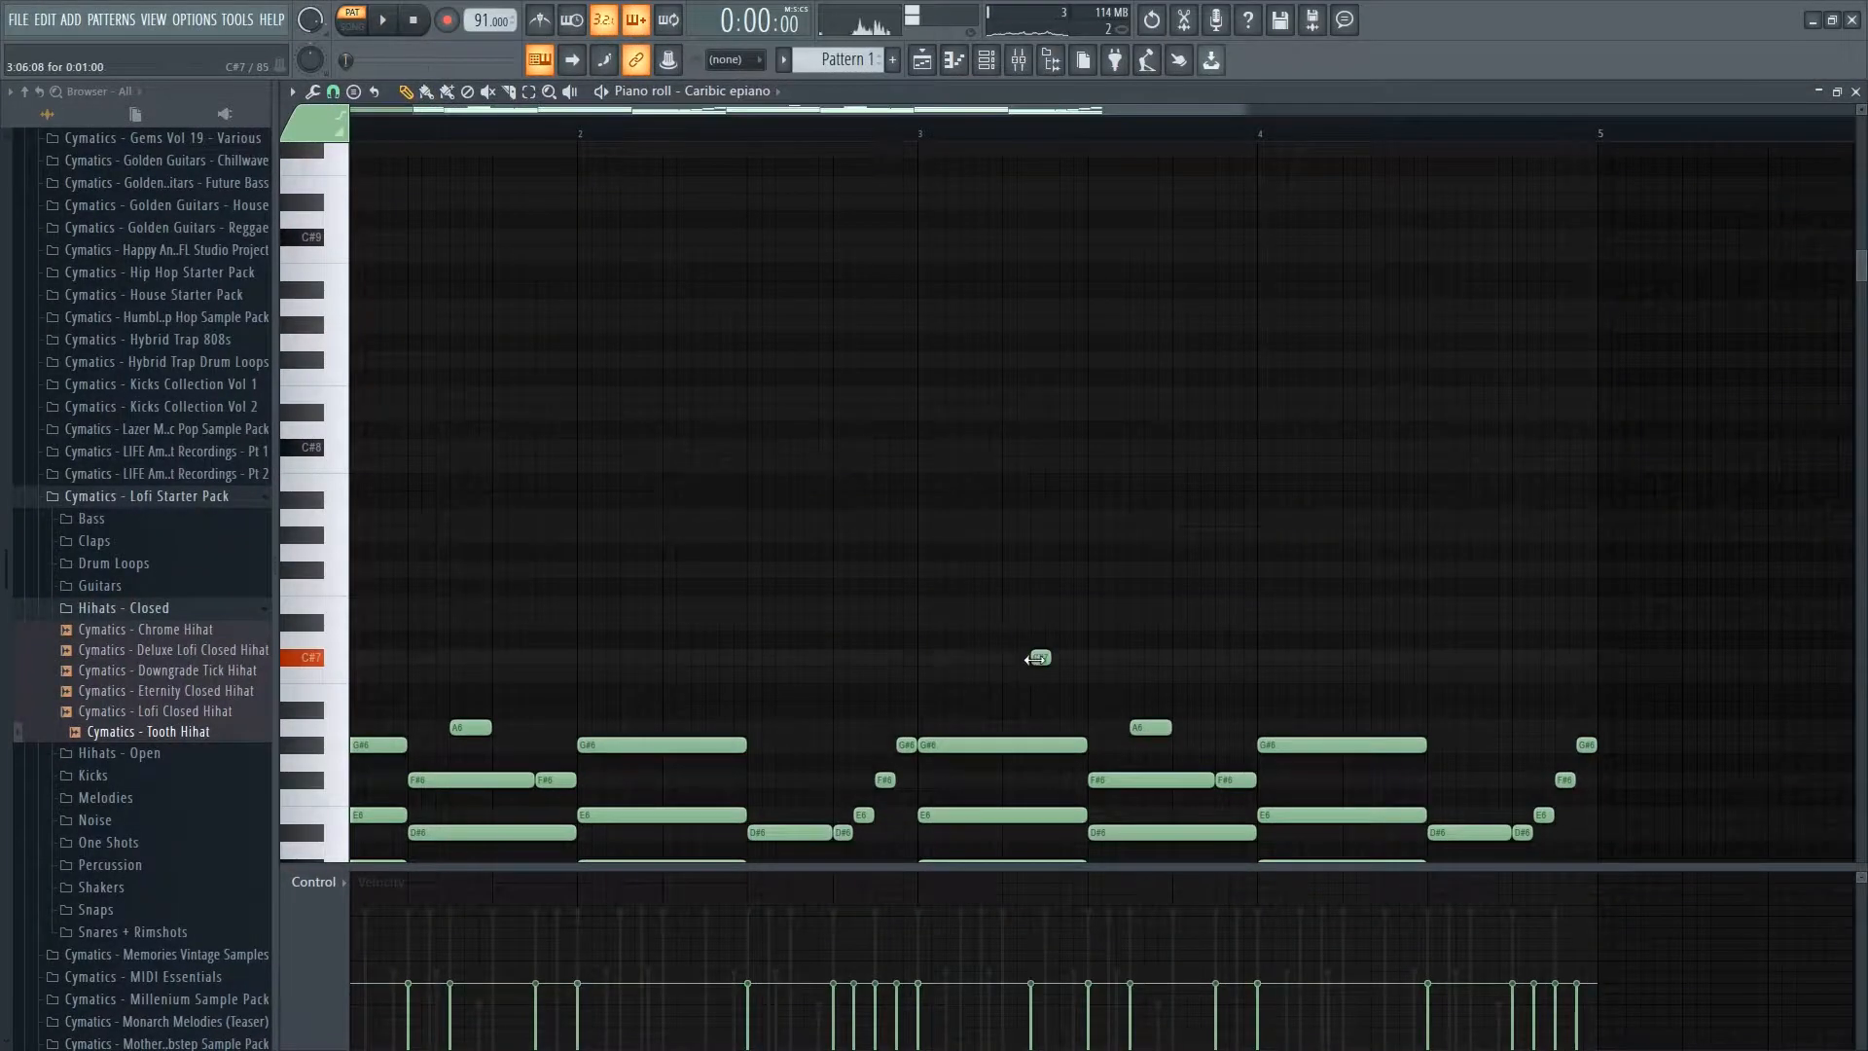
{"action": "right_click", "coordinate": [1042, 653], "text": "ctrl"}
{"action": "scroll", "coordinate": [1082, 467], "scroll_direction": "up", "scroll_amount": 3}
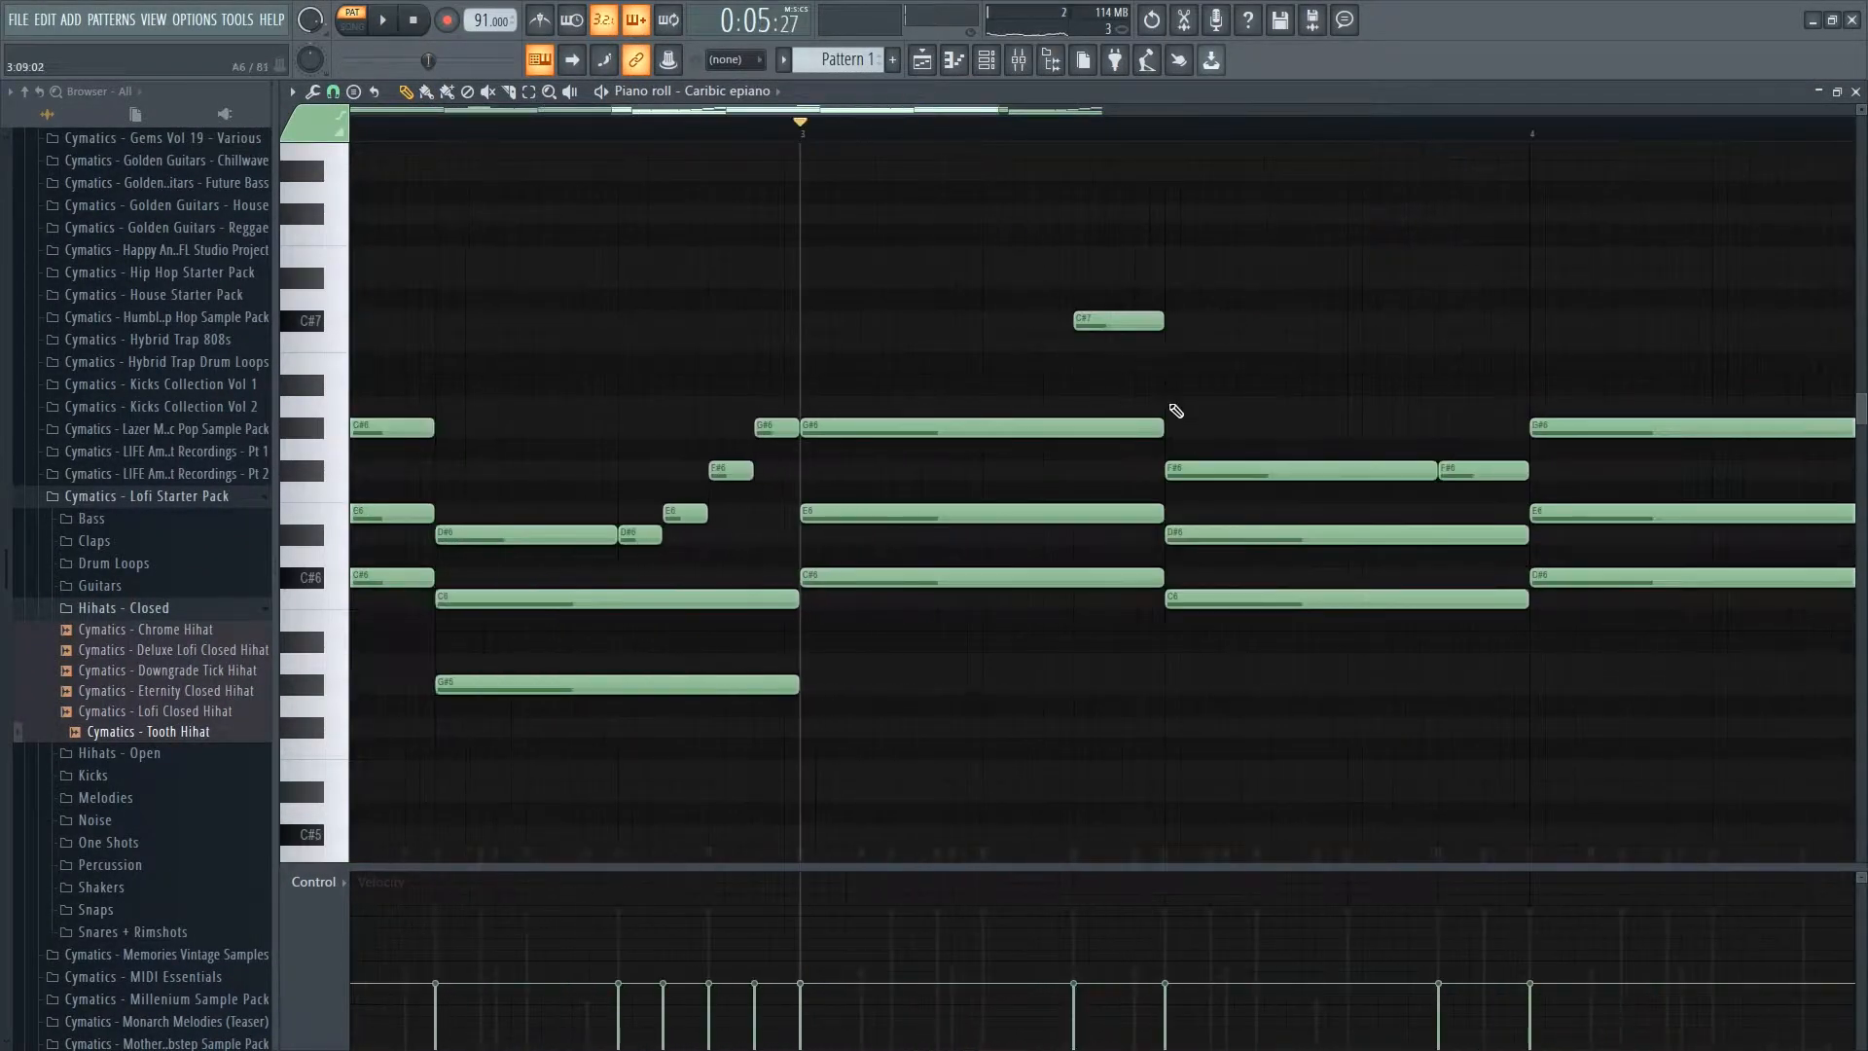
- Start bar 3's A6 on the half bar and lengthen it, and split bar 4's top G#6 into a long and a short note
{"action": "key", "text": "space"}
{"action": "mouse_move", "coordinate": [1173, 407]}
{"action": "left_mouse_down"}
{"action": "mouse_move", "coordinate": [1504, 449]}
{"action": "mouse_move", "coordinate": [1440, 450]}
{"action": "left_mouse_up"}
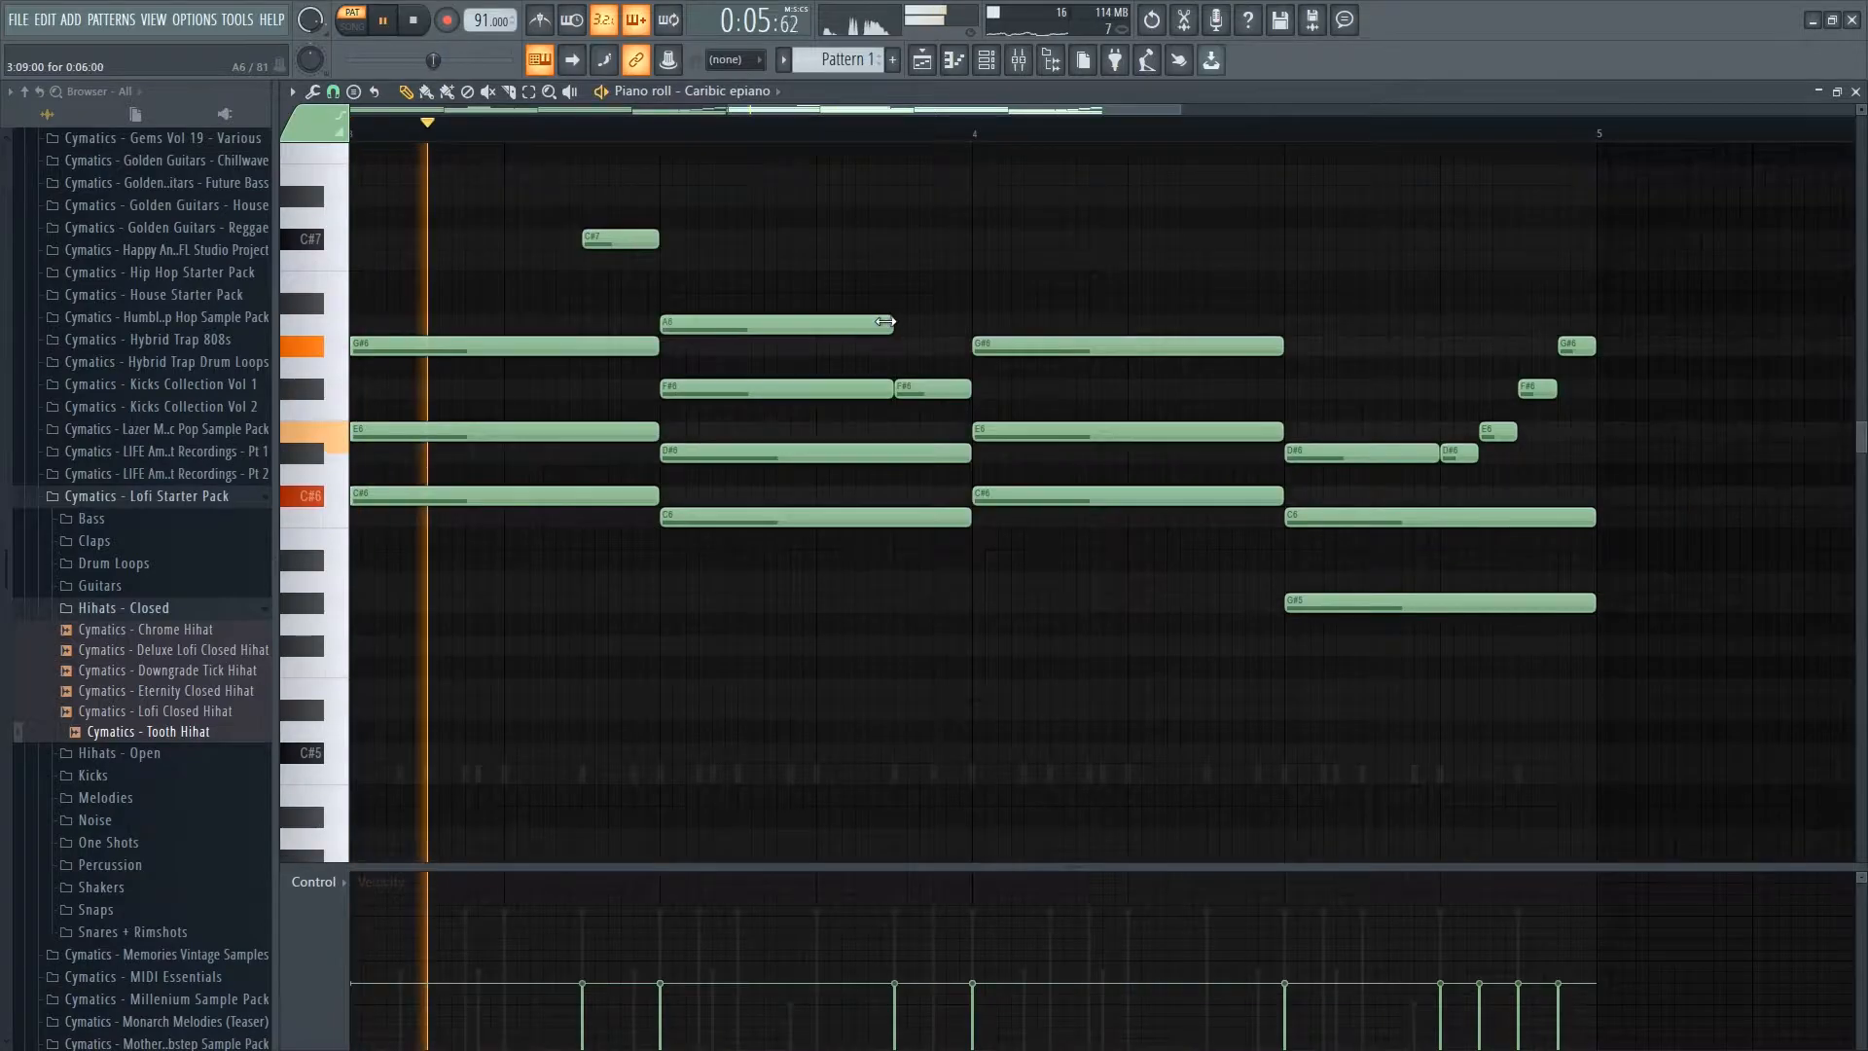
{"action": "scroll", "coordinate": [974, 265], "scroll_direction": "up", "scroll_amount": 2}
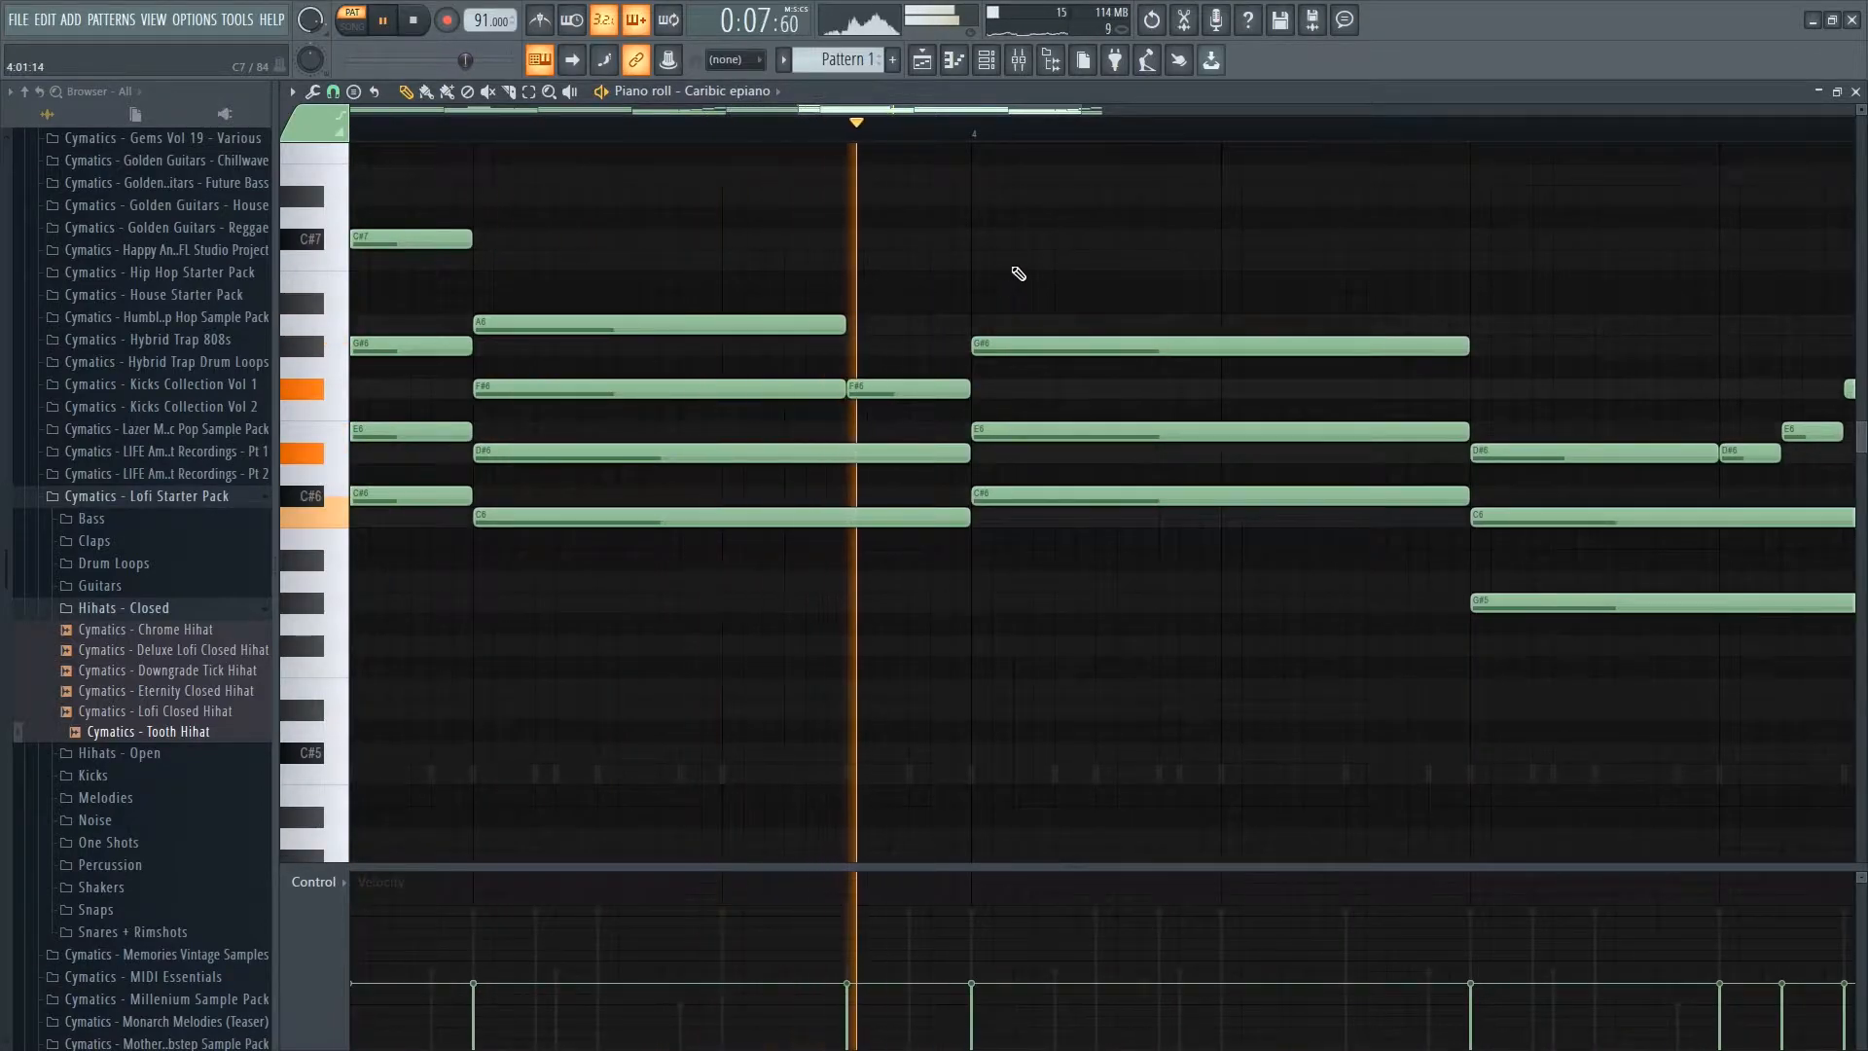
{"action": "scroll", "coordinate": [1437, 375], "scroll_direction": "down", "scroll_amount": 2}
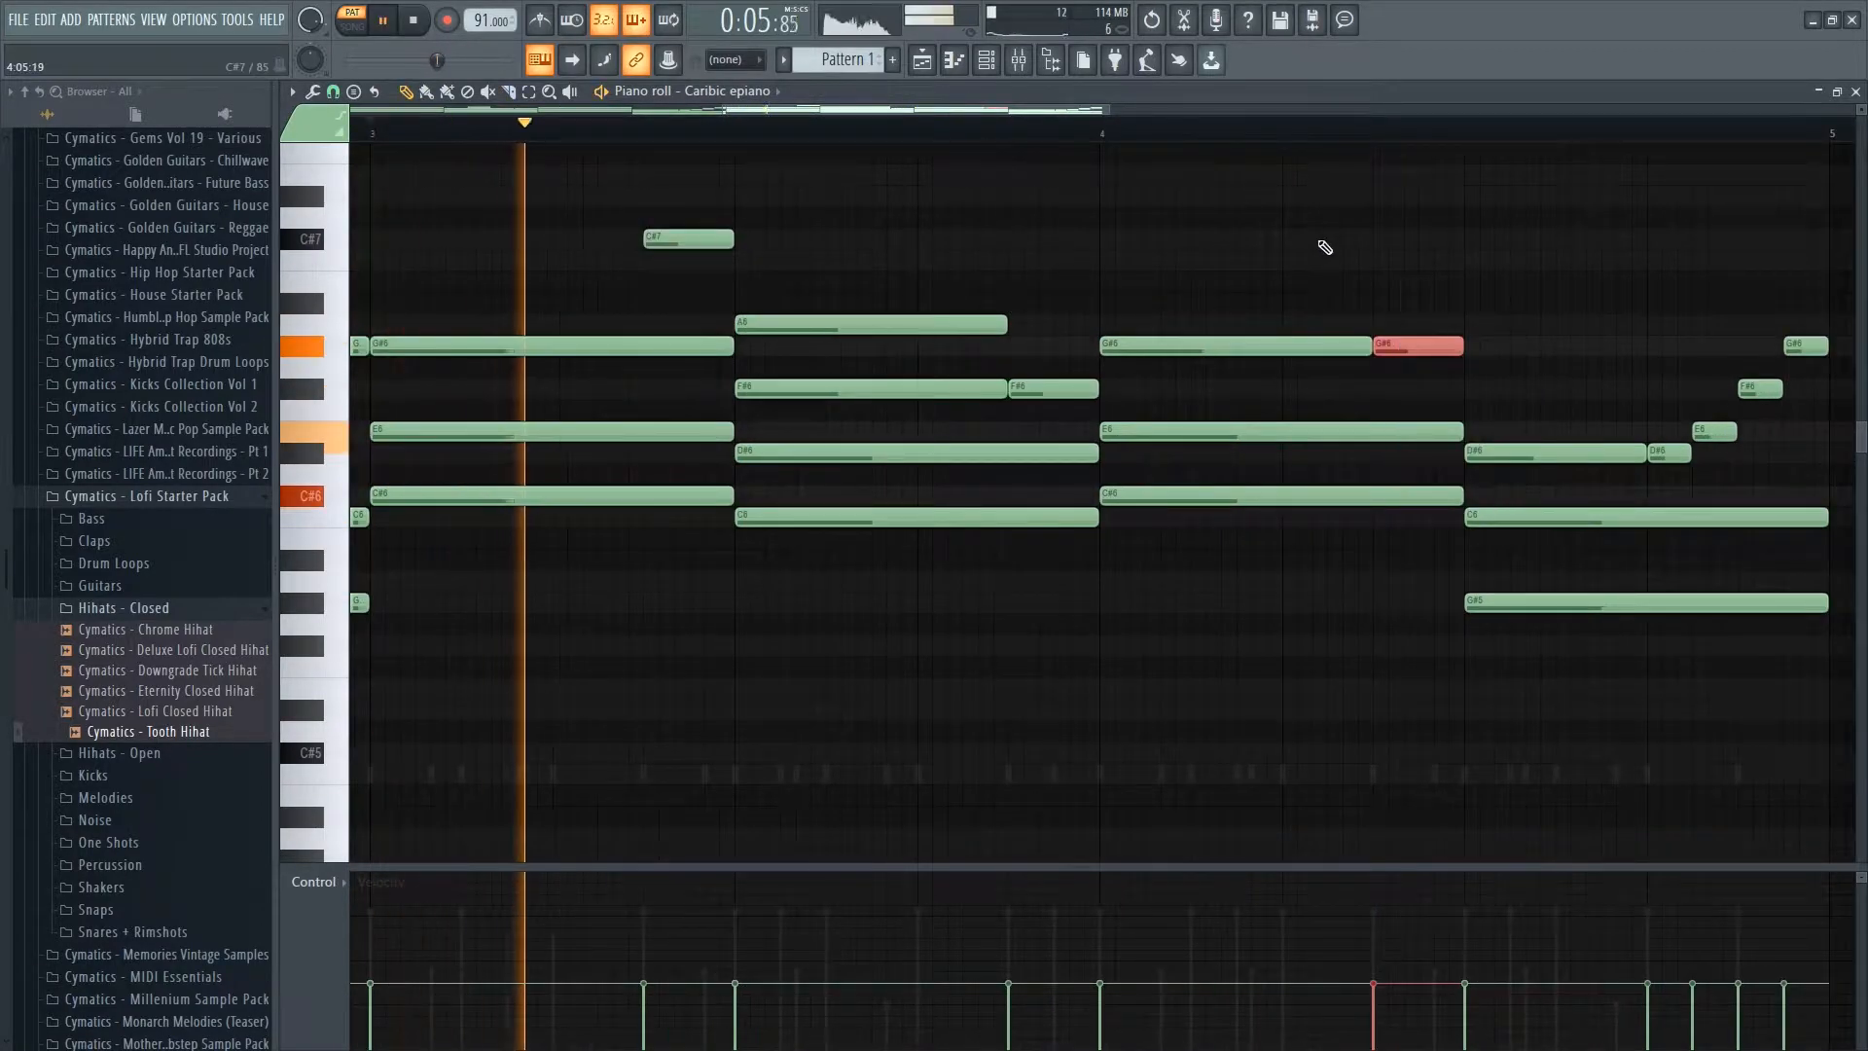
{"action": "scroll", "coordinate": [1337, 247], "scroll_direction": "down", "scroll_amount": 1}
- Play back the four-bar progression and set the tempo to 84 BPM
{"action": "left_click_drag", "start_coordinate": [1334, 259], "coordinate": [1013, 337]}
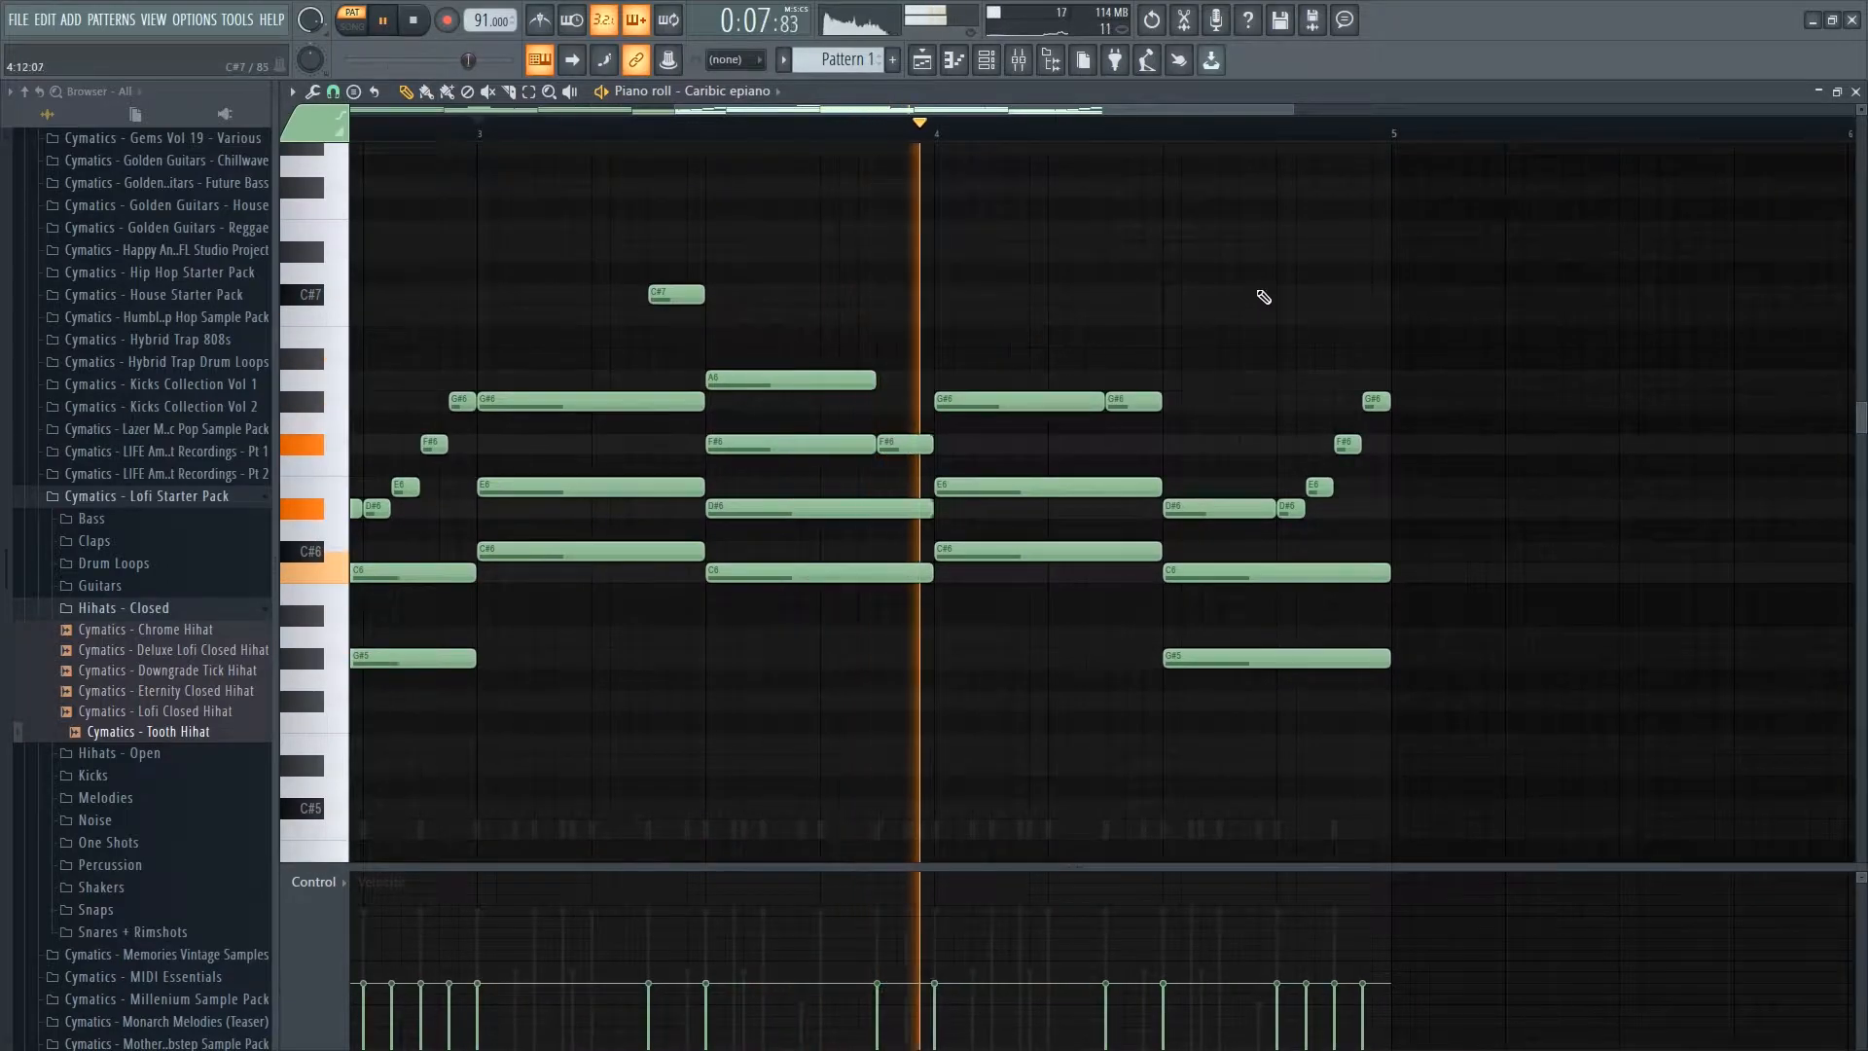
{"action": "left_click_drag", "start_coordinate": [1279, 233], "coordinate": [1010, 296]}
{"action": "scroll", "coordinate": [1010, 297], "scroll_direction": "up", "scroll_amount": 2}
{"action": "key", "text": "space"}
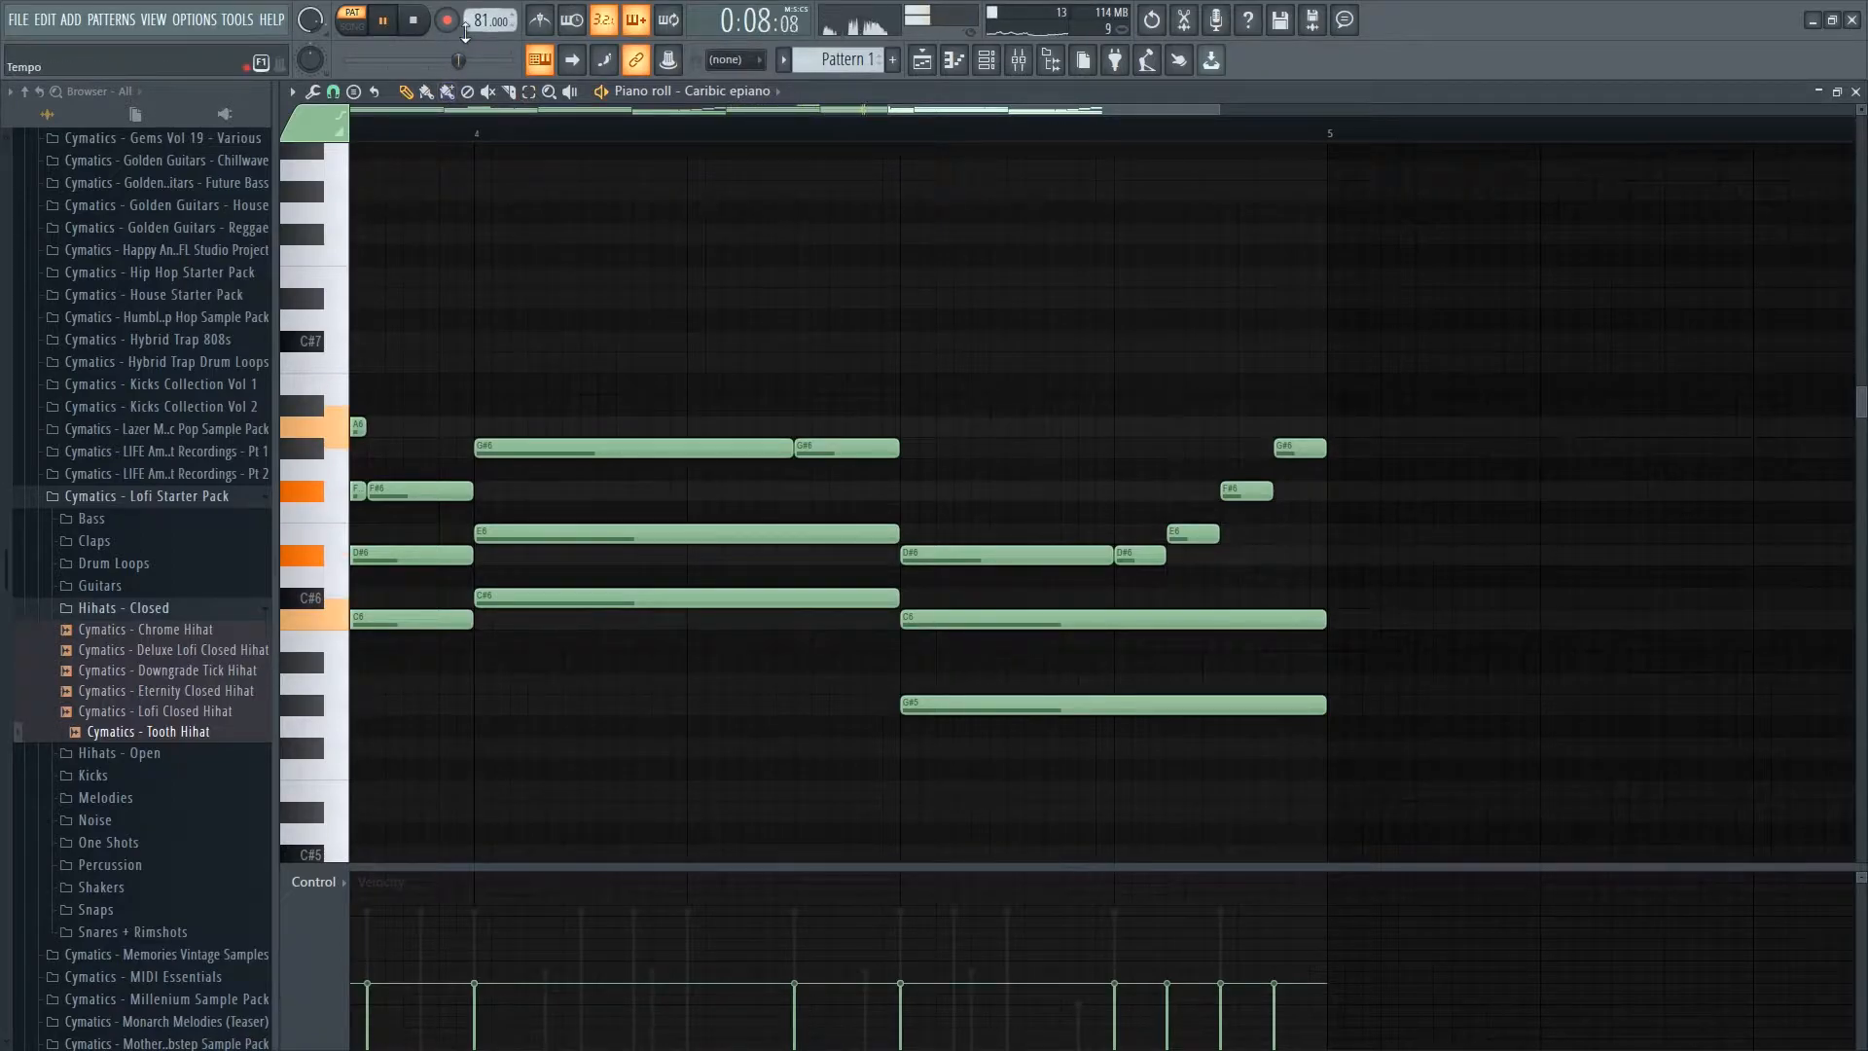
{"action": "scroll", "coordinate": [685, 247], "scroll_direction": "down", "scroll_amount": 3}
{"action": "left_click_drag", "start_coordinate": [471, 30], "coordinate": [471, 25]}
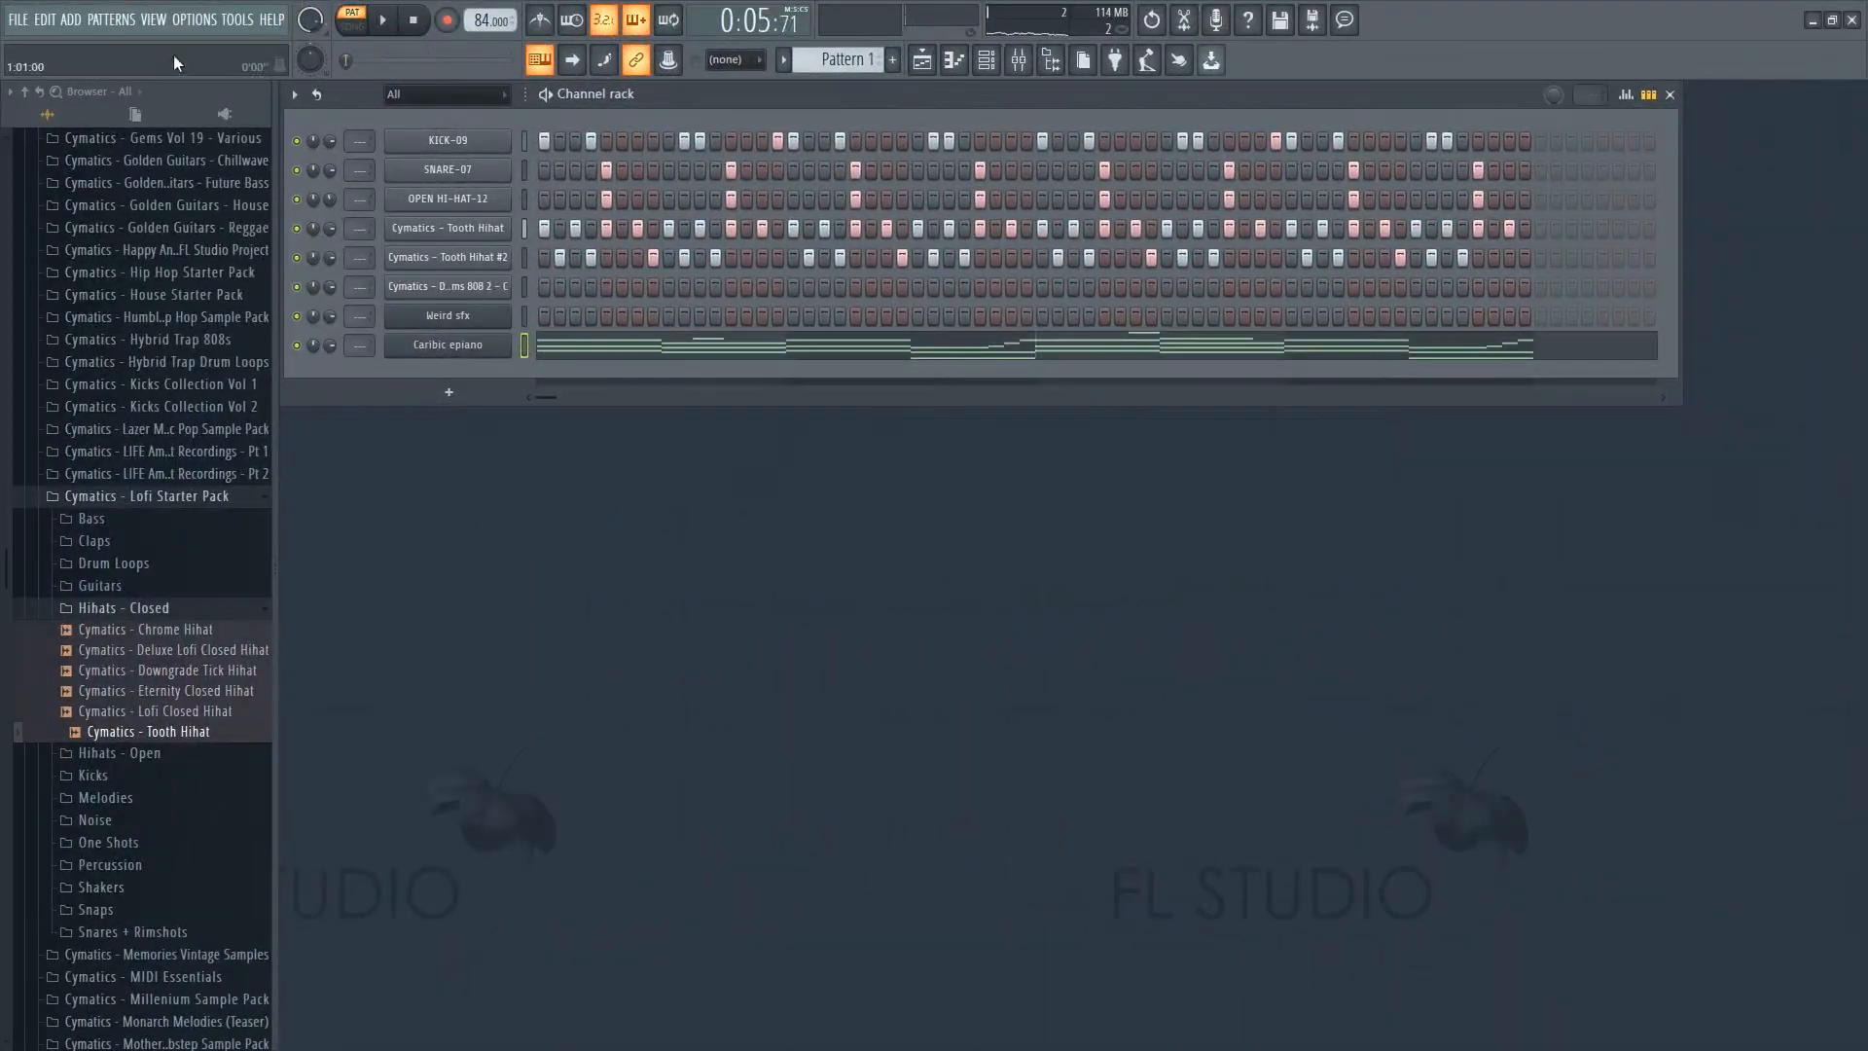
- Collapse the Cymatics - Lofi Starter Pack folders in the browser and add DSK Music Box and Kontakt channels
{"action": "left_click", "coordinate": [138, 610]}
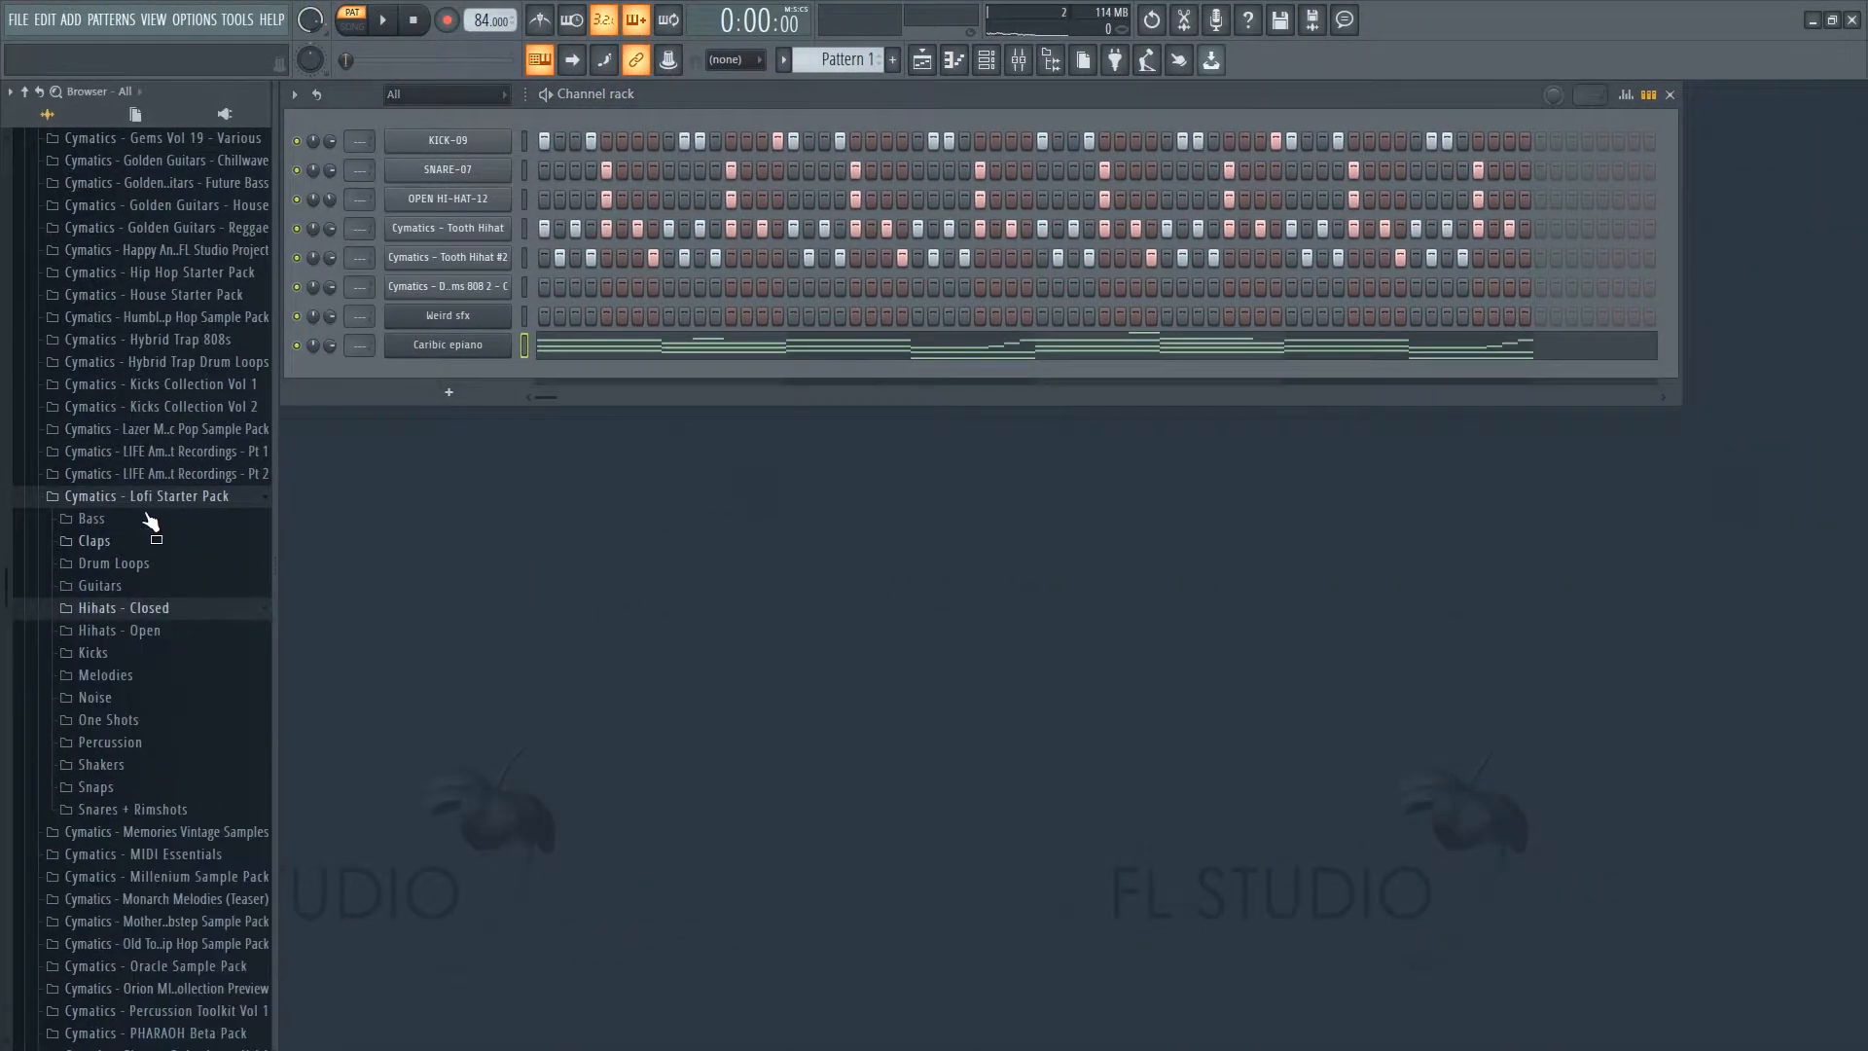
{"action": "left_click", "coordinate": [148, 499]}
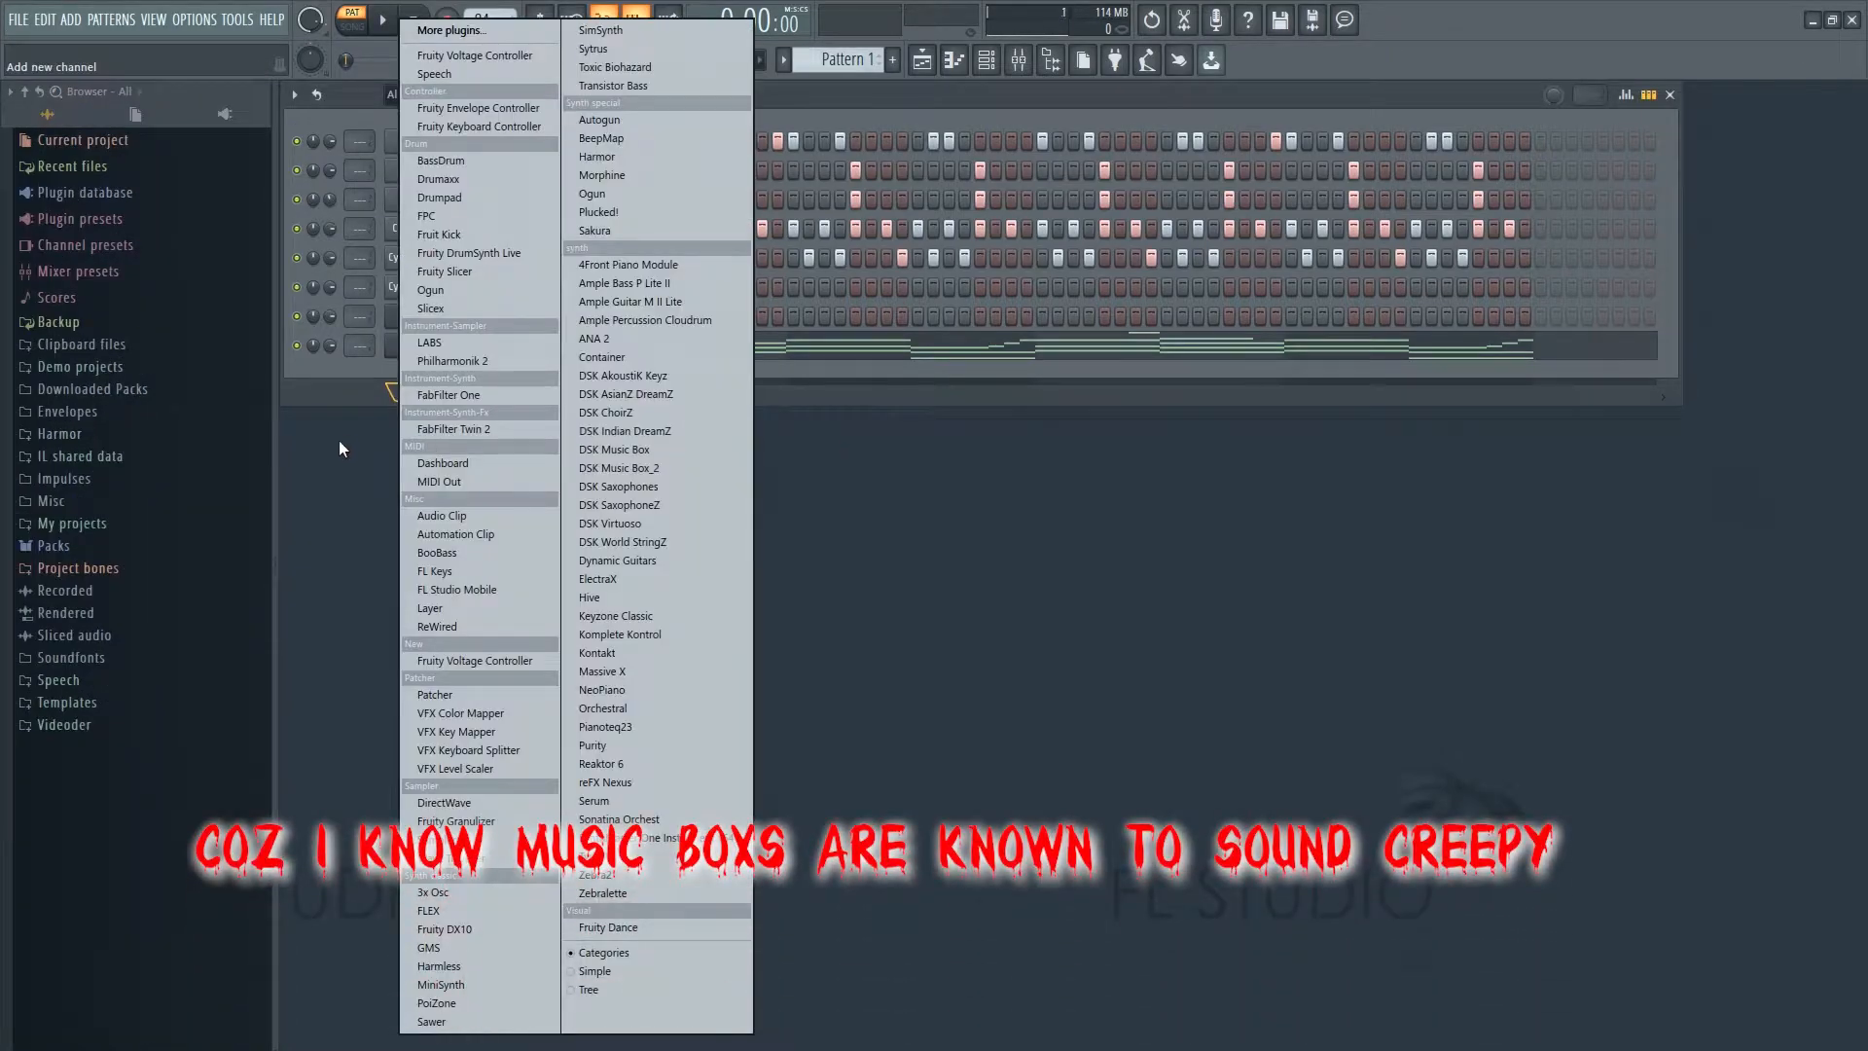
{"action": "left_click", "coordinate": [377, 456]}
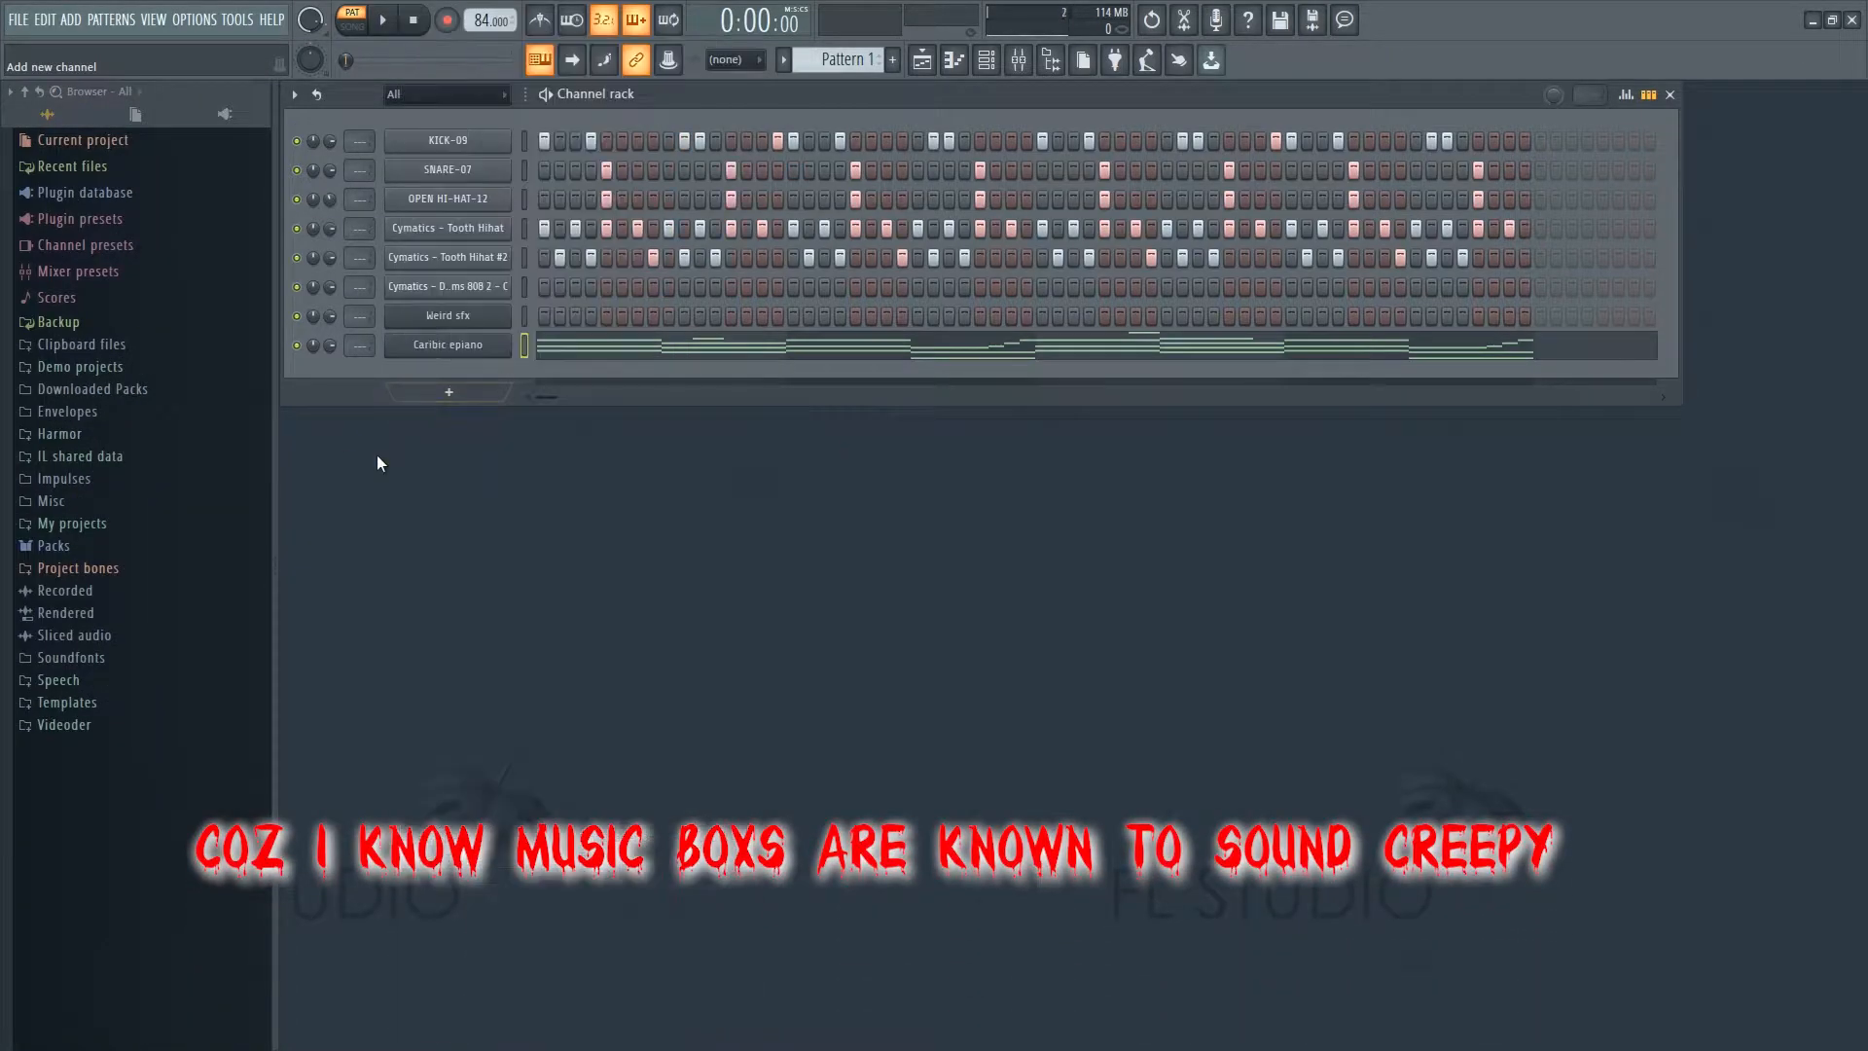
{"action": "left_click", "coordinate": [448, 392]}
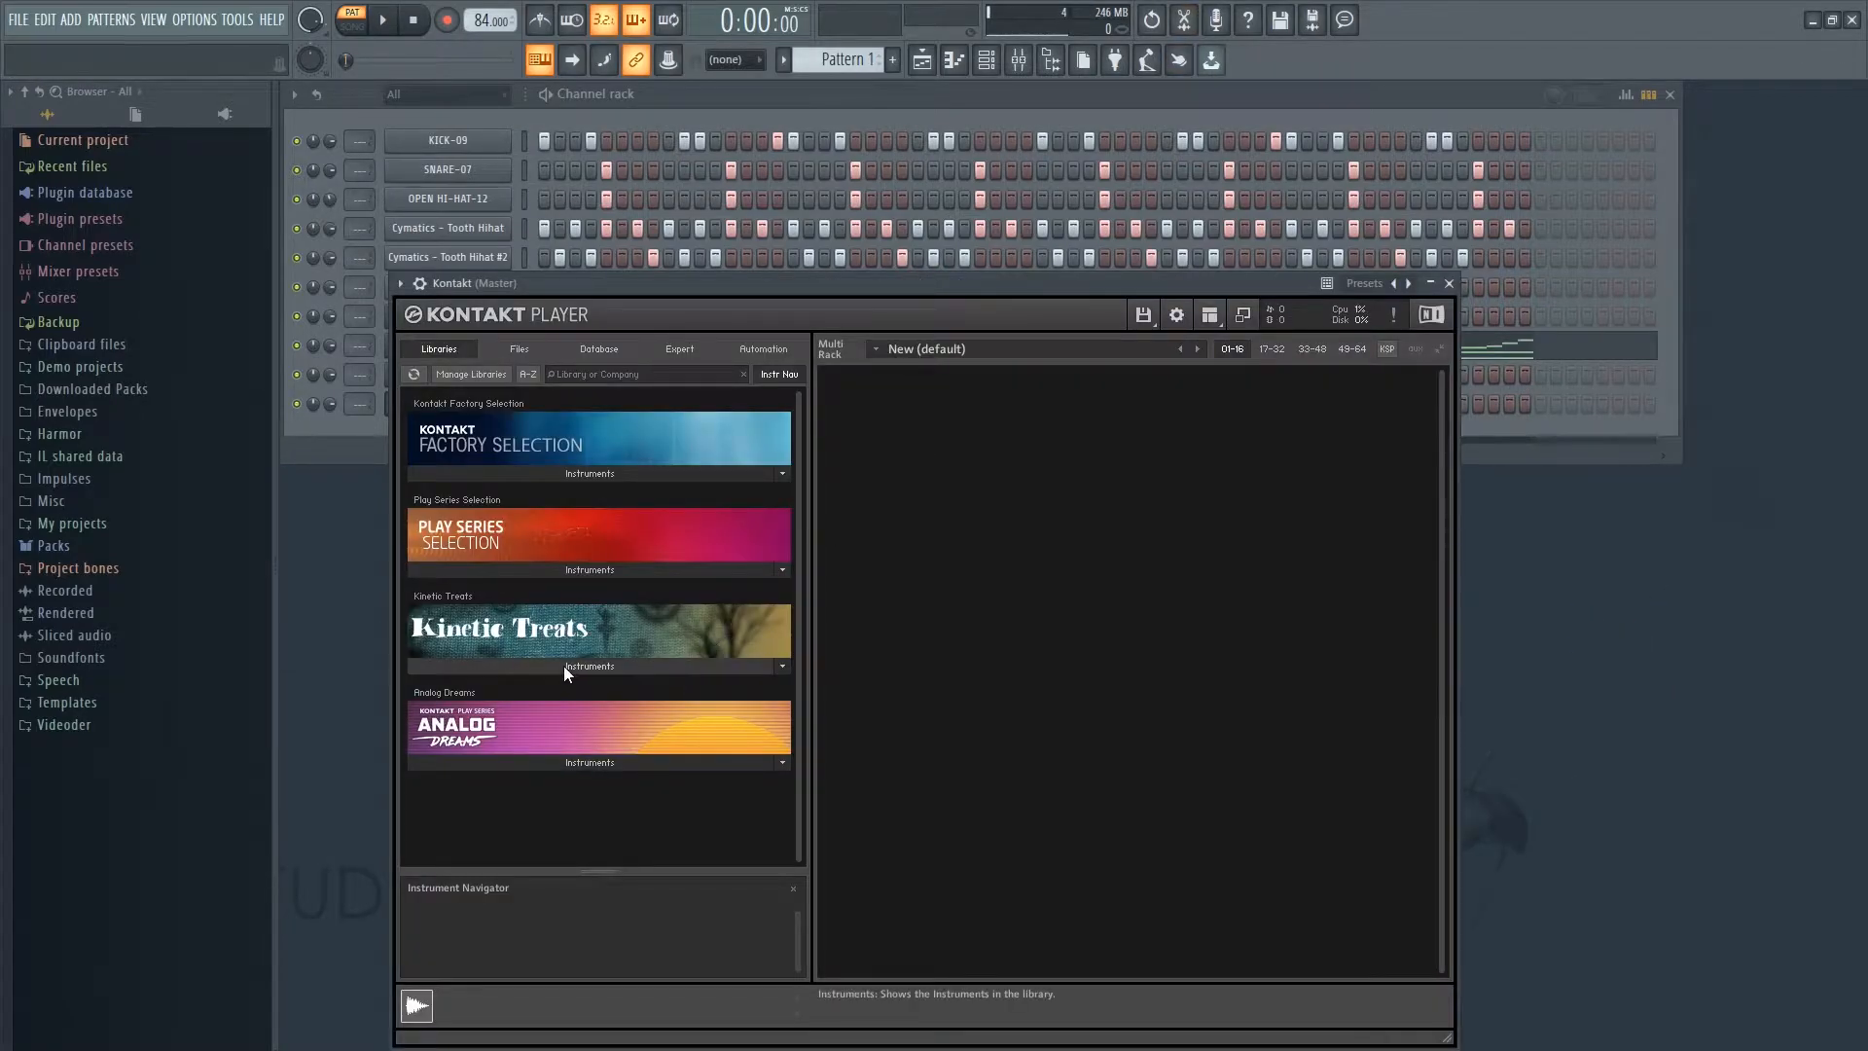
- Load Xylo Polyphones from the Kinetic Treats library in Kontakt and move the music box ballerina to morph the source mix
{"action": "left_click", "coordinate": [598, 670]}
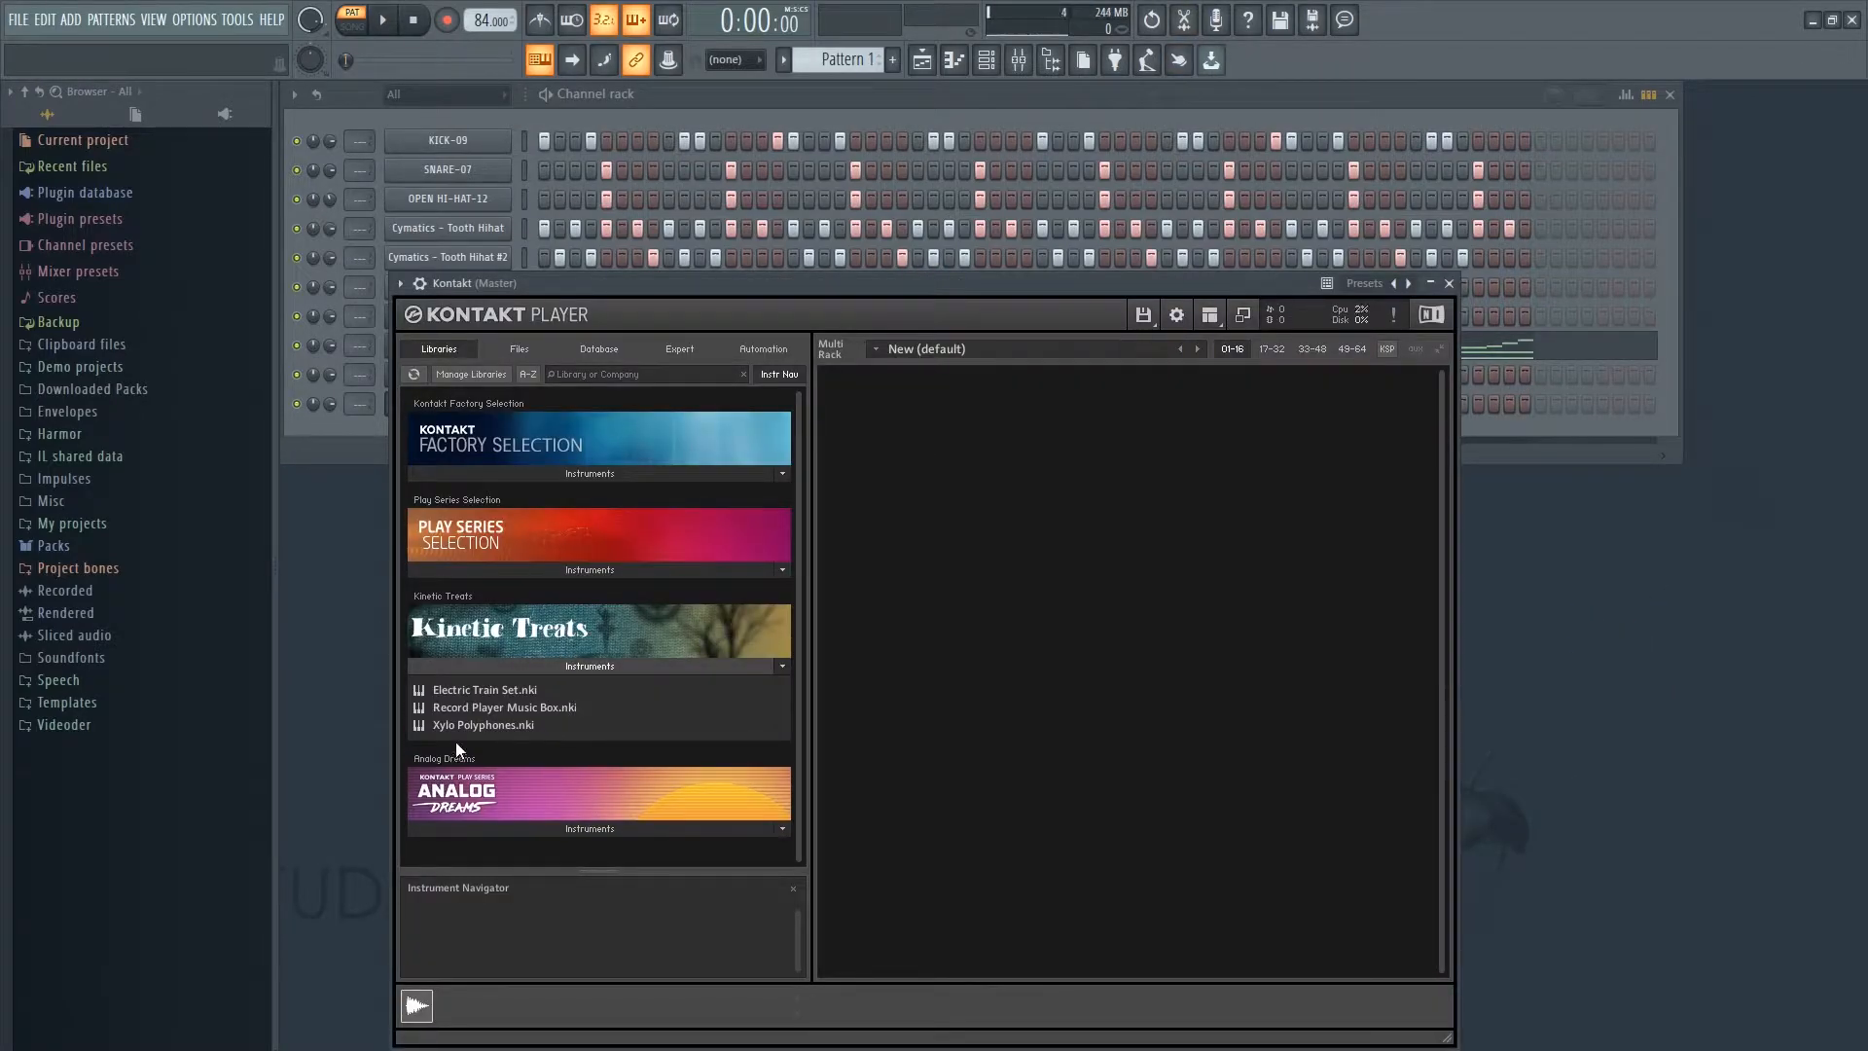
{"action": "double_click", "coordinate": [484, 727]}
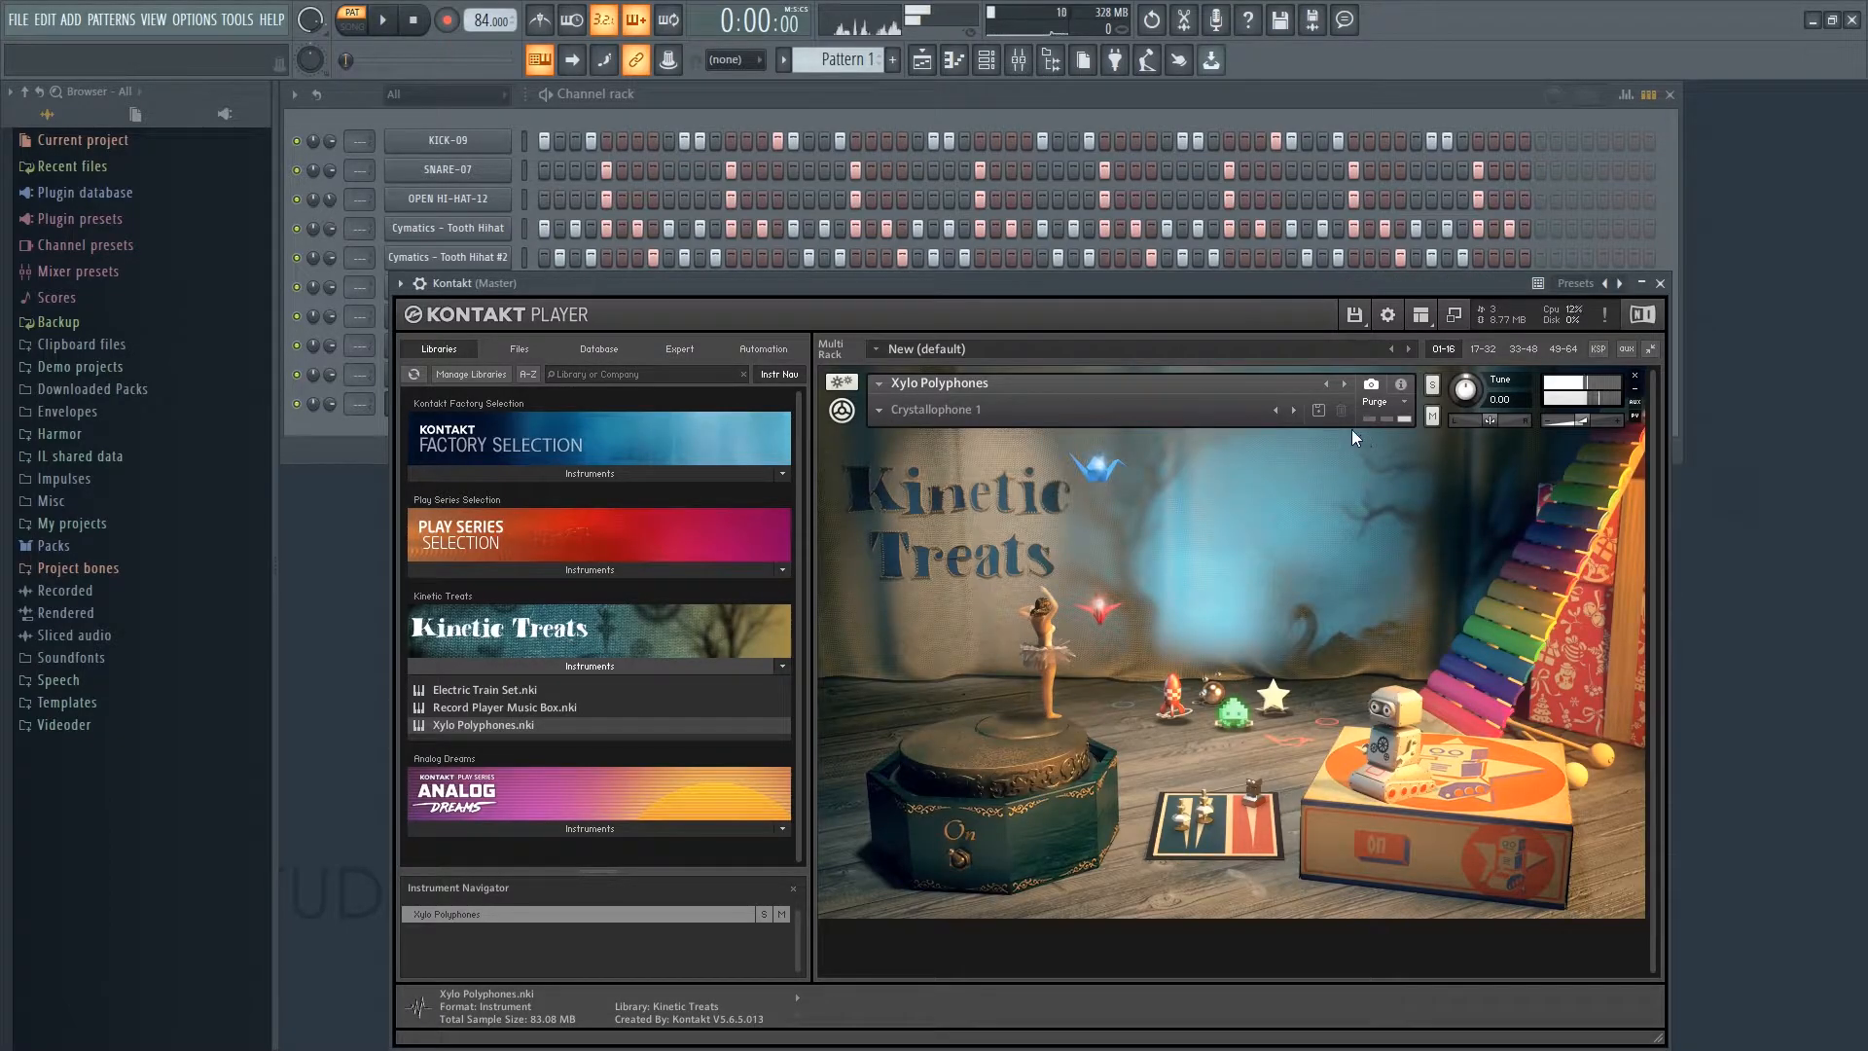
{"action": "left_click_drag", "start_coordinate": [1265, 283], "coordinate": [1265, 219]}
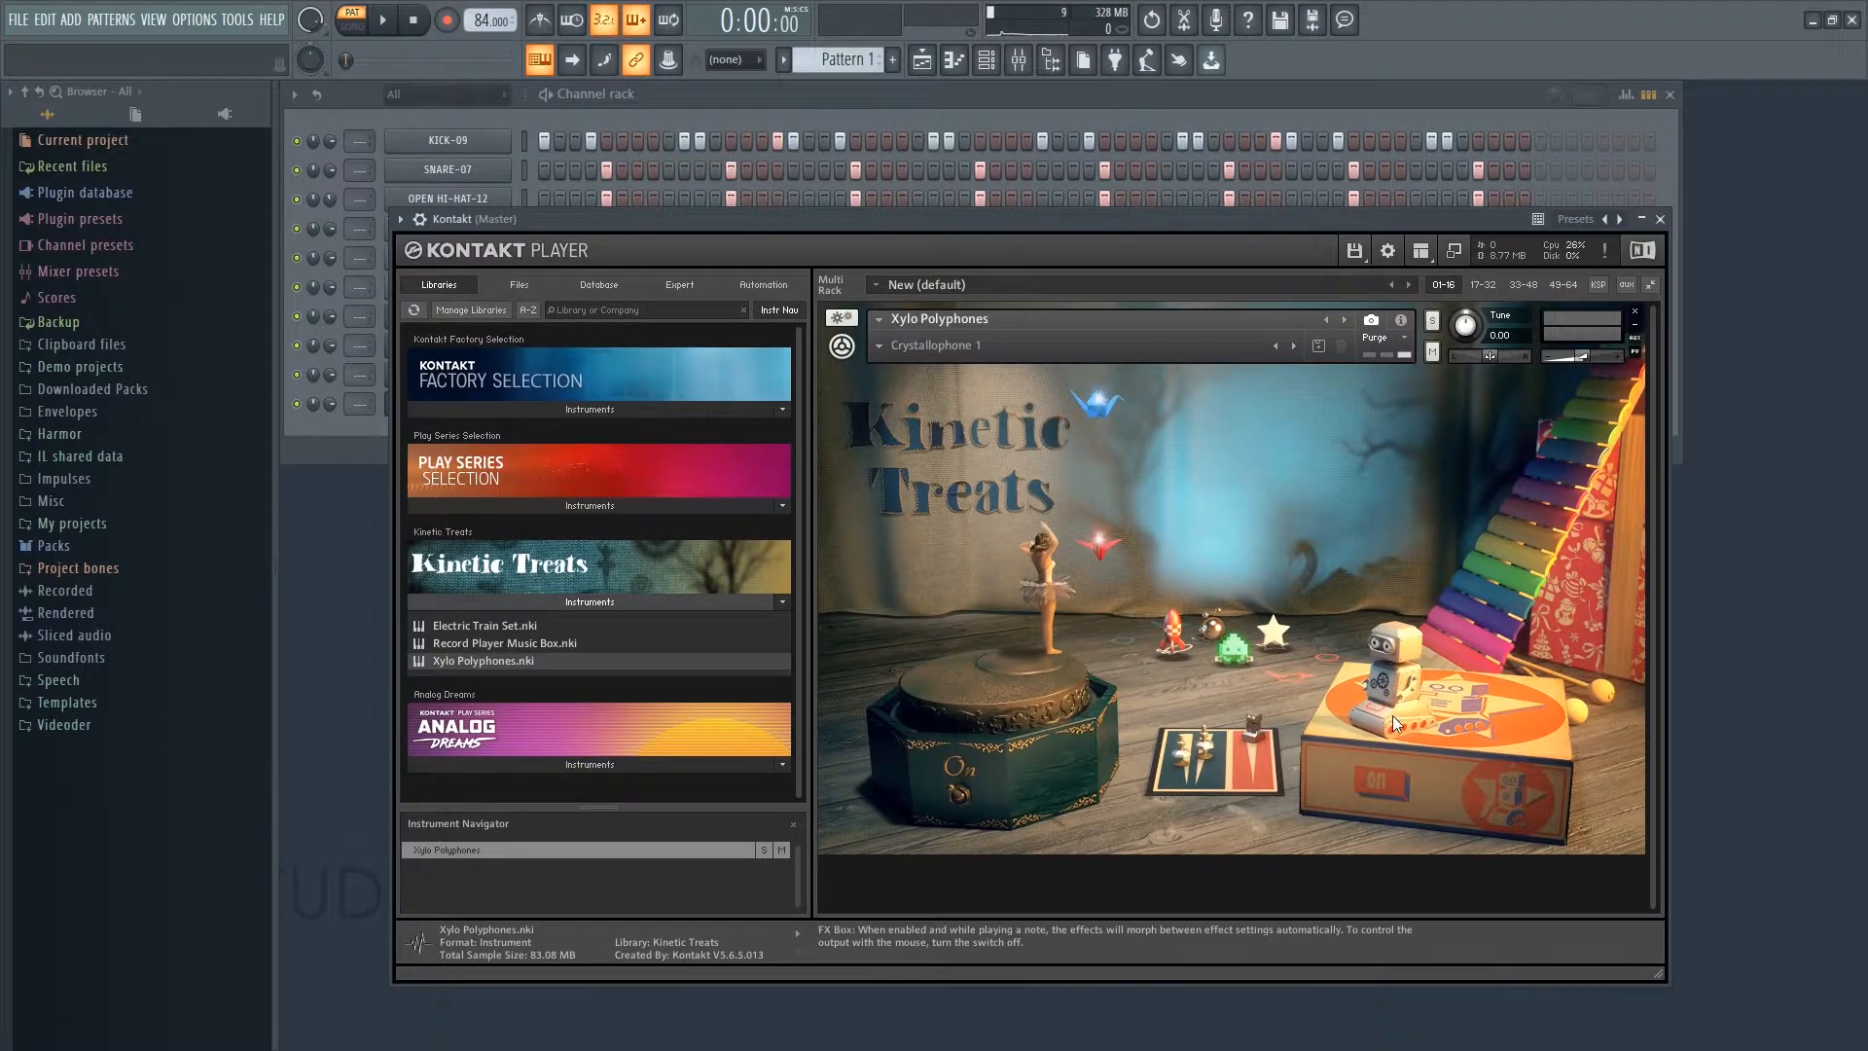
{"action": "left_click_drag", "start_coordinate": [1015, 669], "coordinate": [932, 591]}
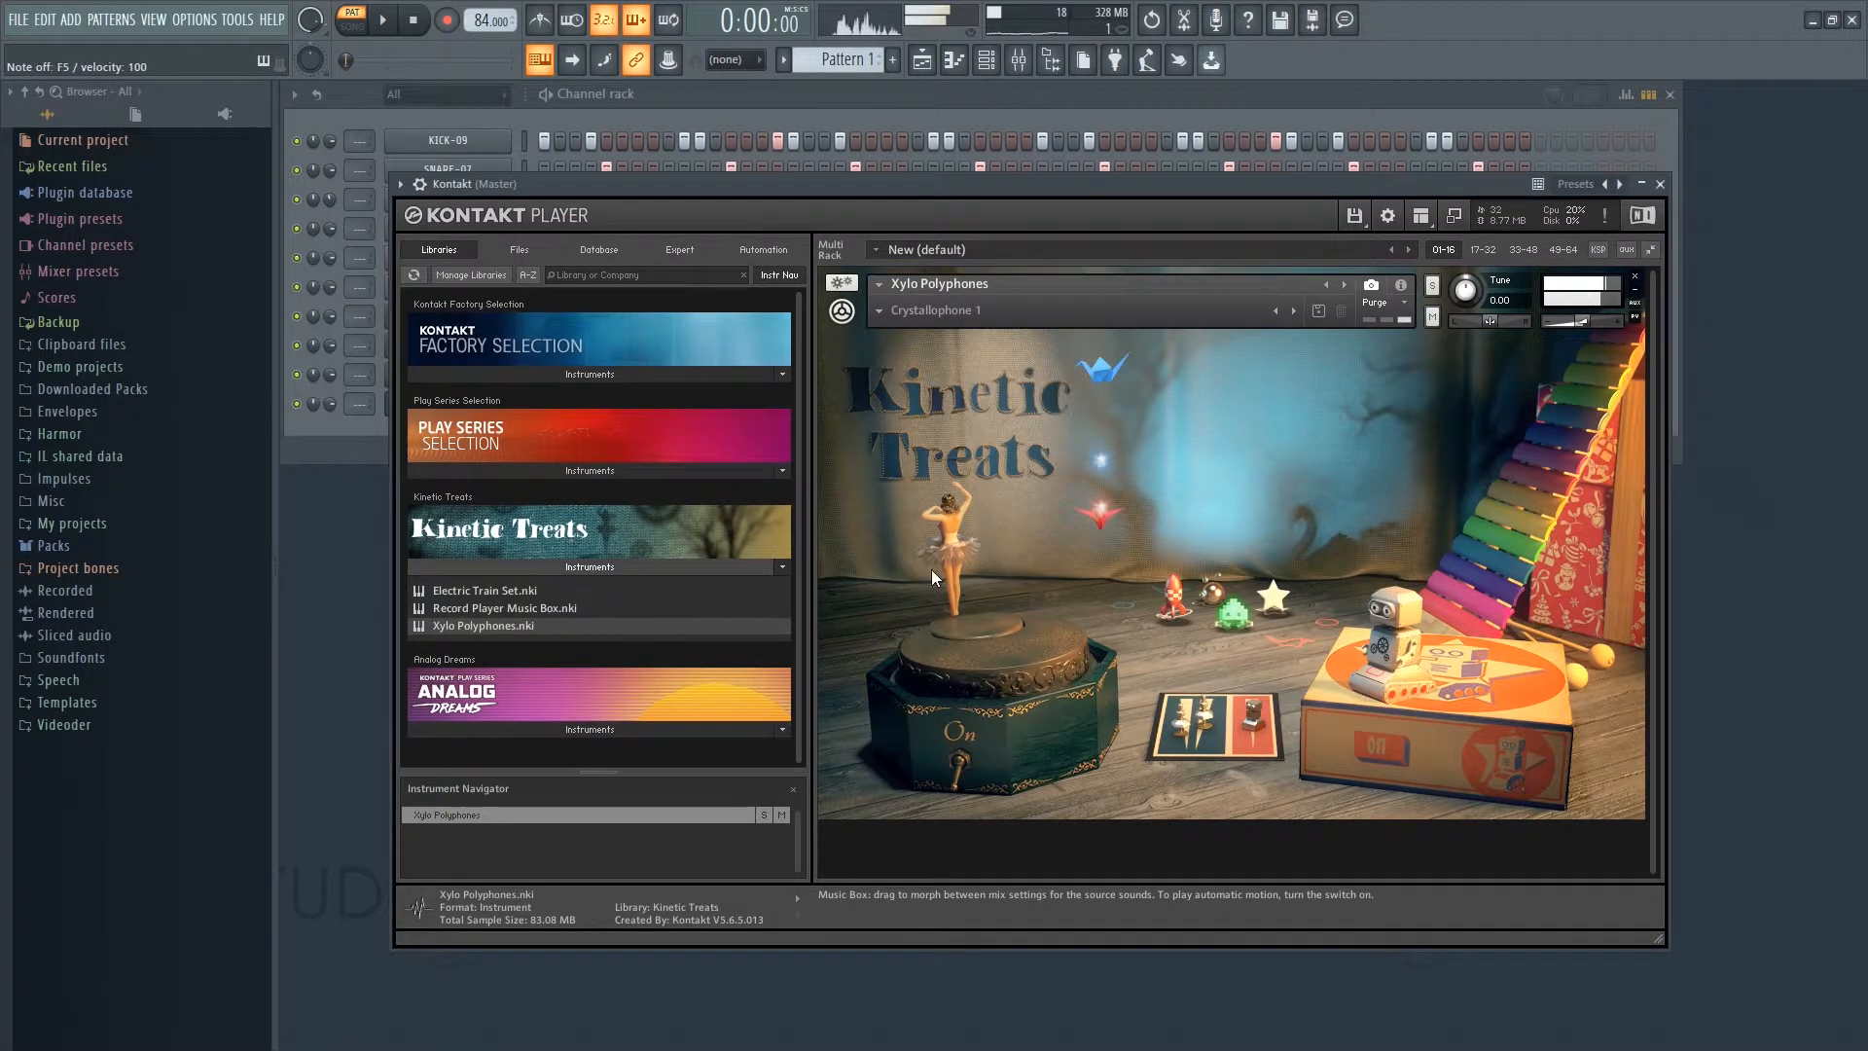
{"action": "key", "text": "Escape"}
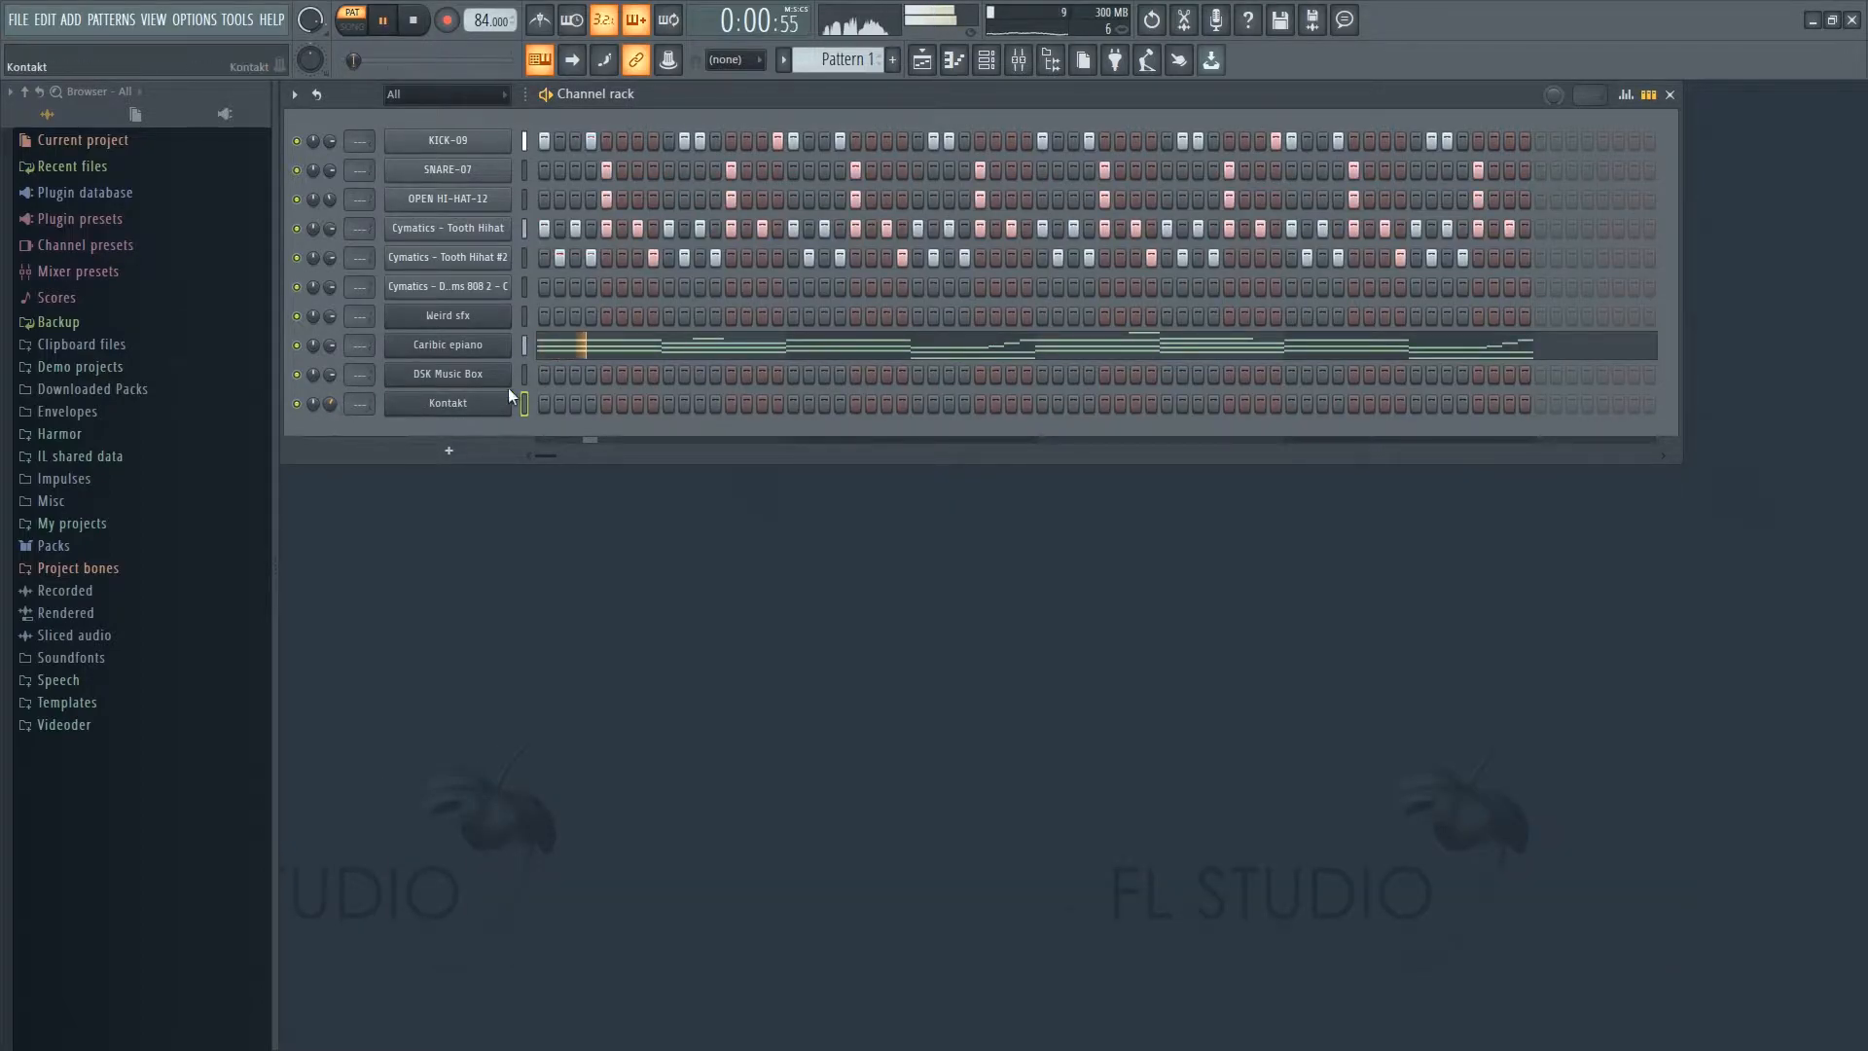
- Route the Kontakt channel to mixer insert 1 and load Fruity Parametric EQ 2 in its first effect slot
{"action": "left_click", "coordinate": [451, 406]}
{"action": "key", "text": "F9"}
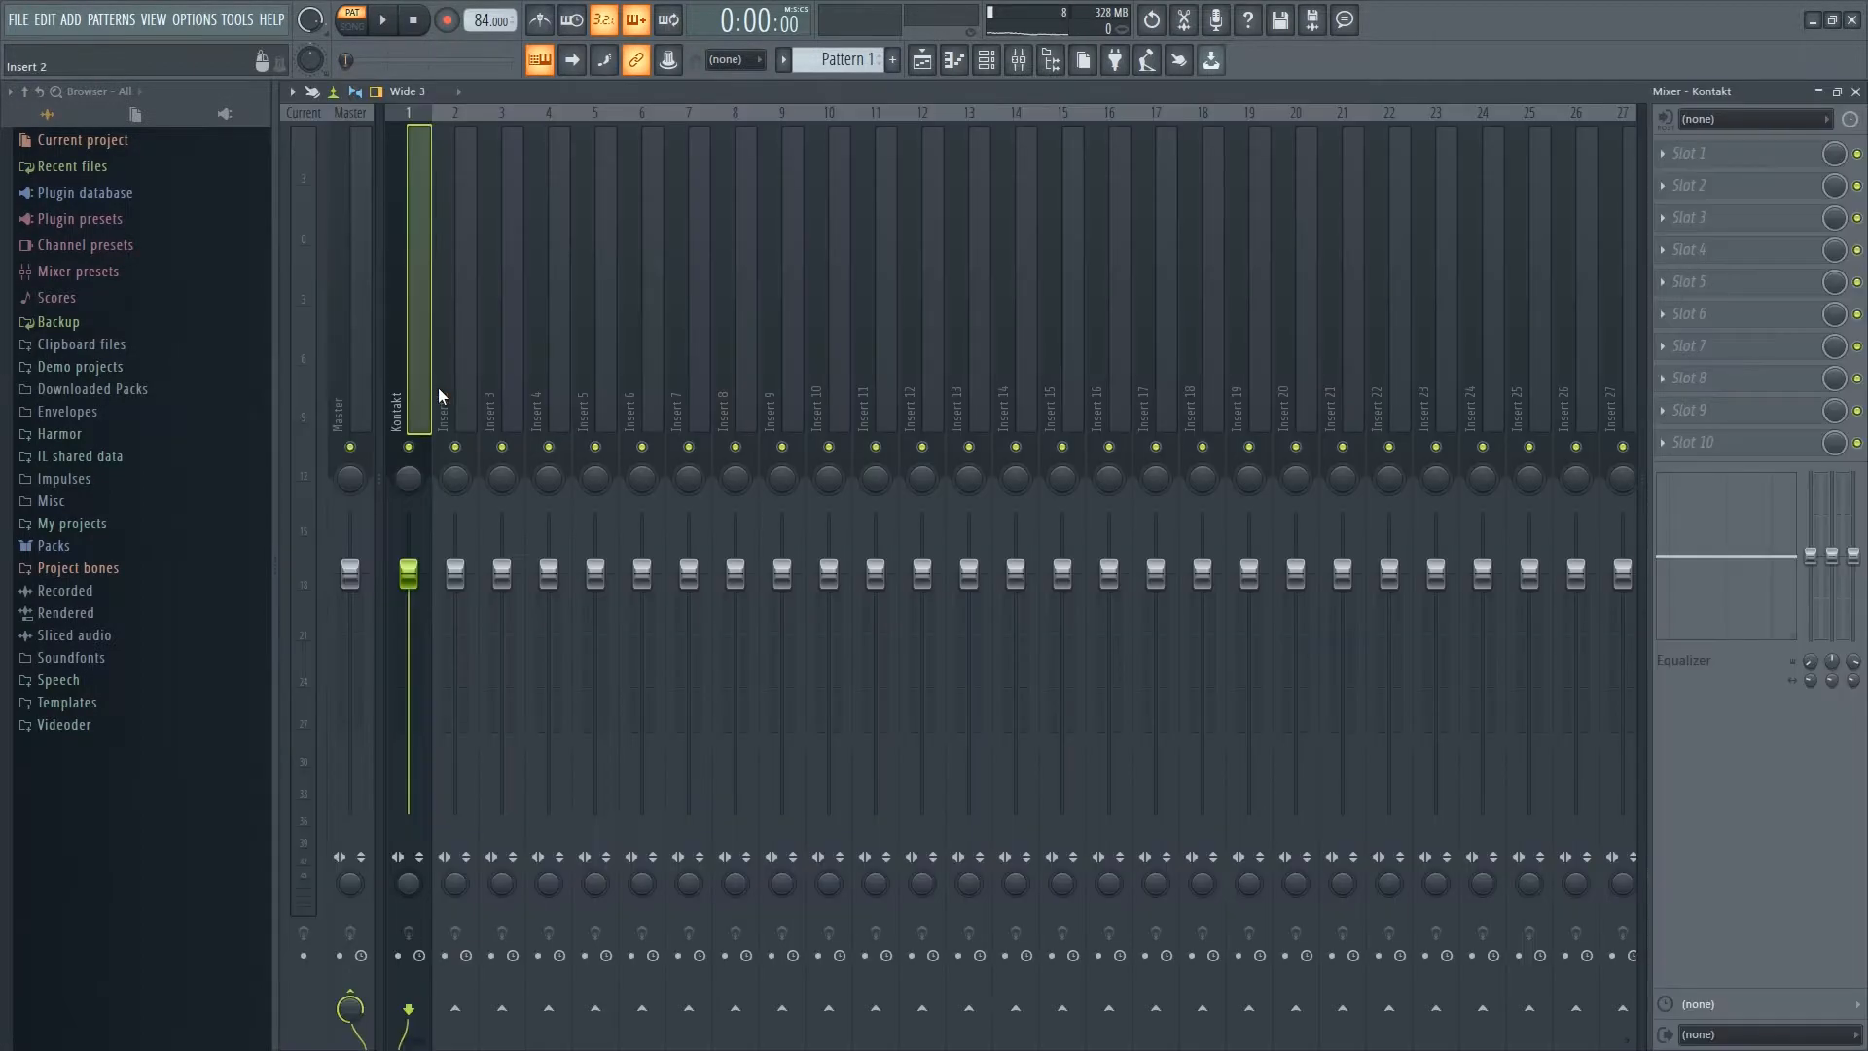
{"action": "left_click", "coordinate": [1207, 22]}
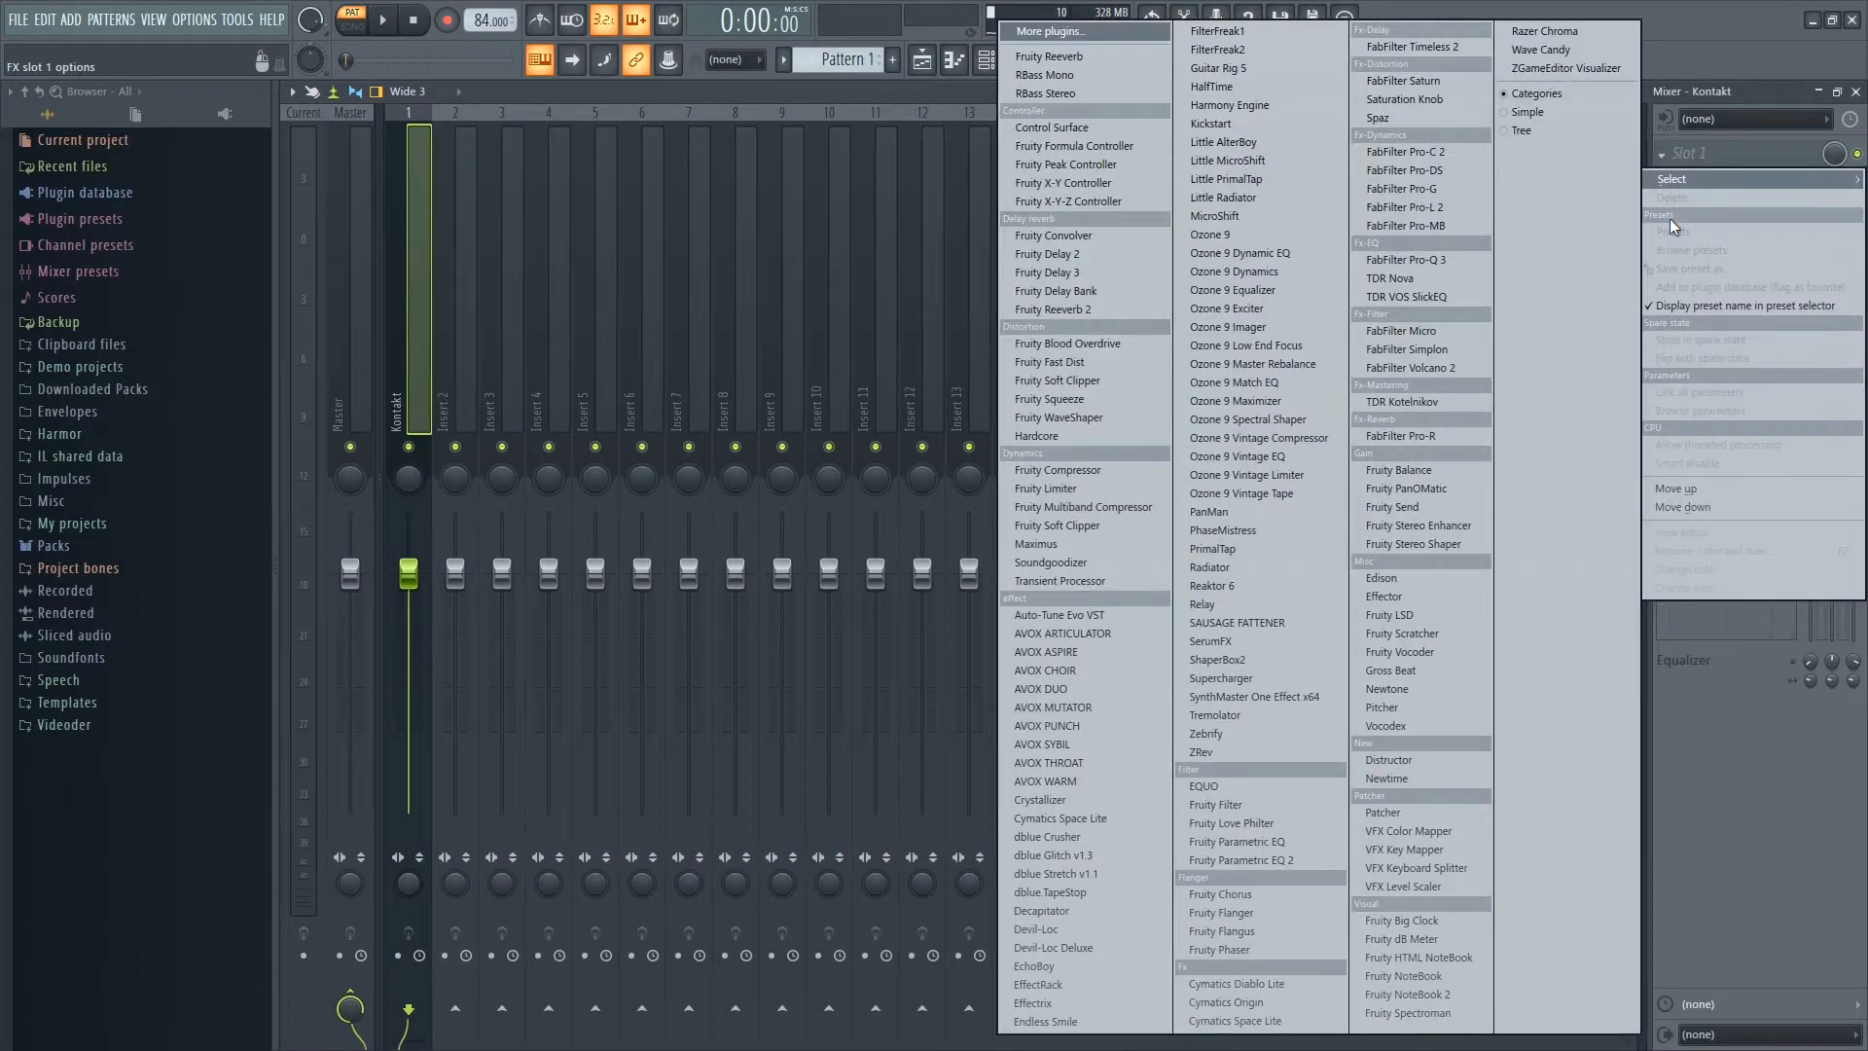
{"action": "left_click", "coordinate": [1262, 860]}
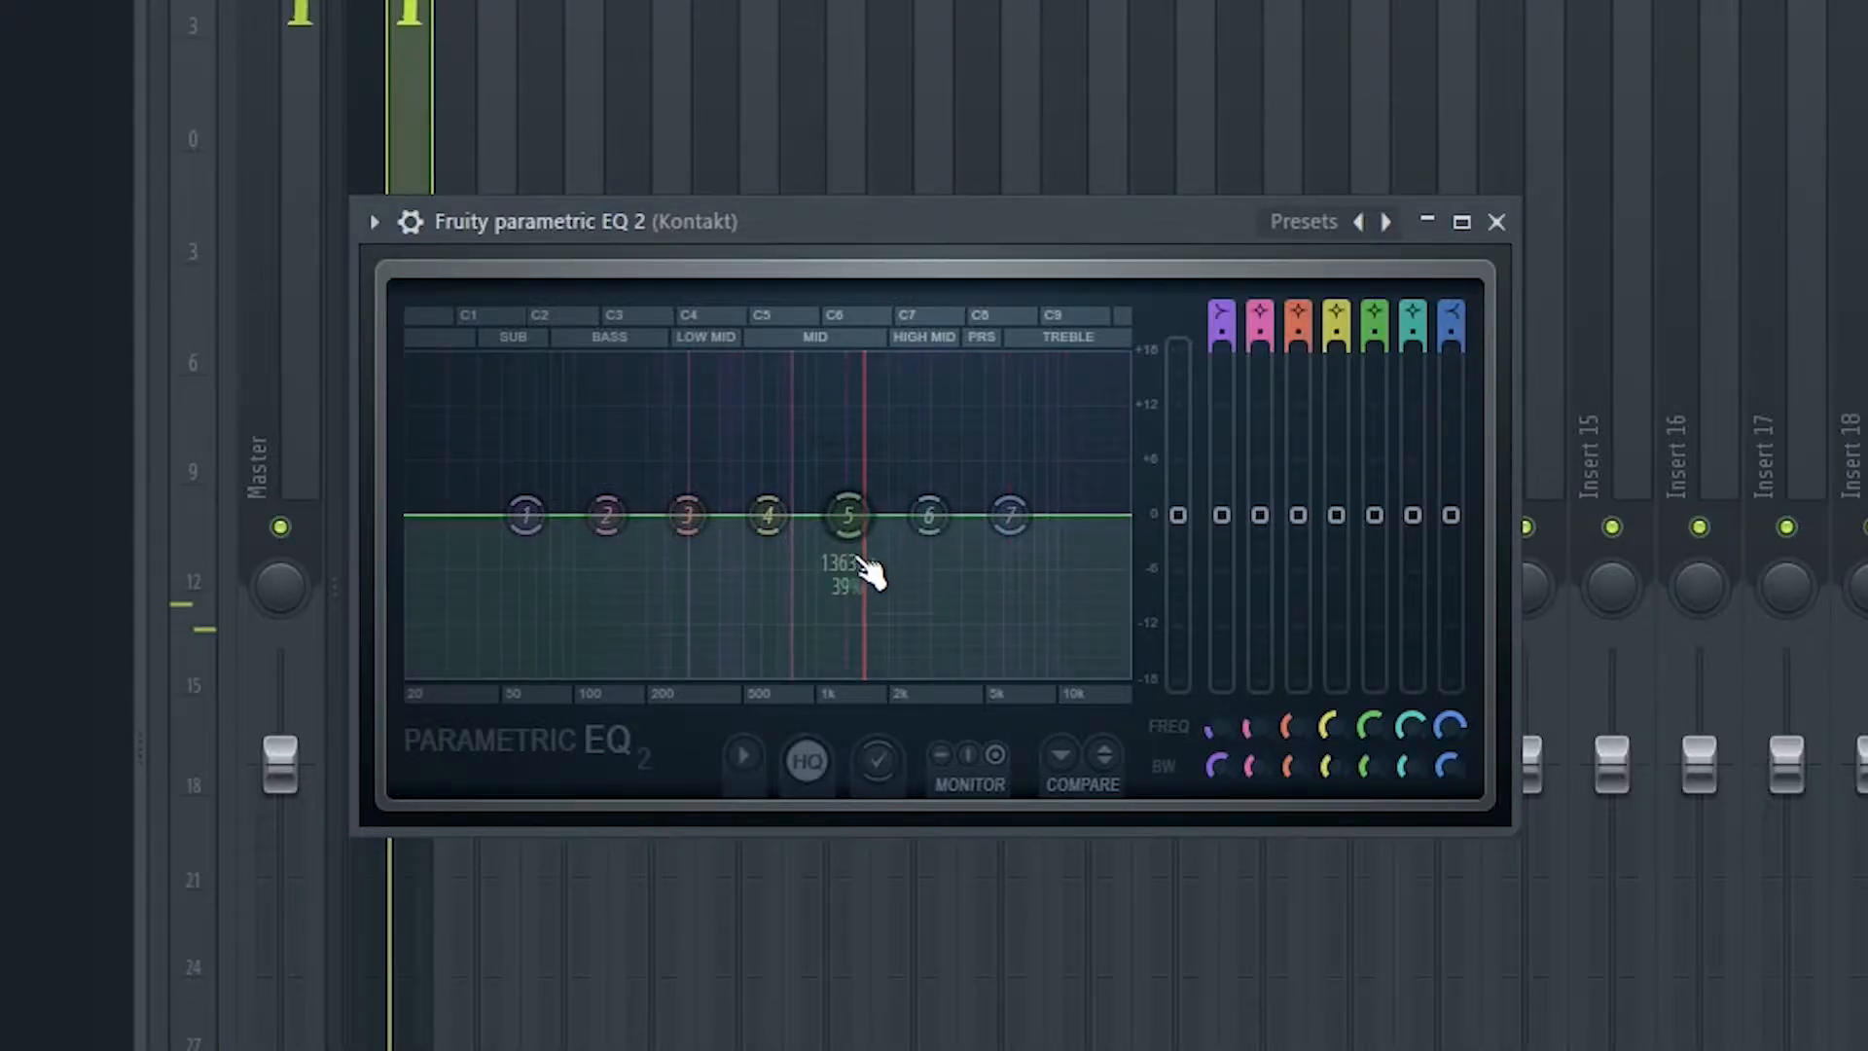
- Narrow EQ band 5 and cut it to about -8 dB near 1.4 kHz, and turn band 7 into a low-pass filter
{"action": "left_click_drag", "start_coordinate": [847, 518], "coordinate": [863, 360]}
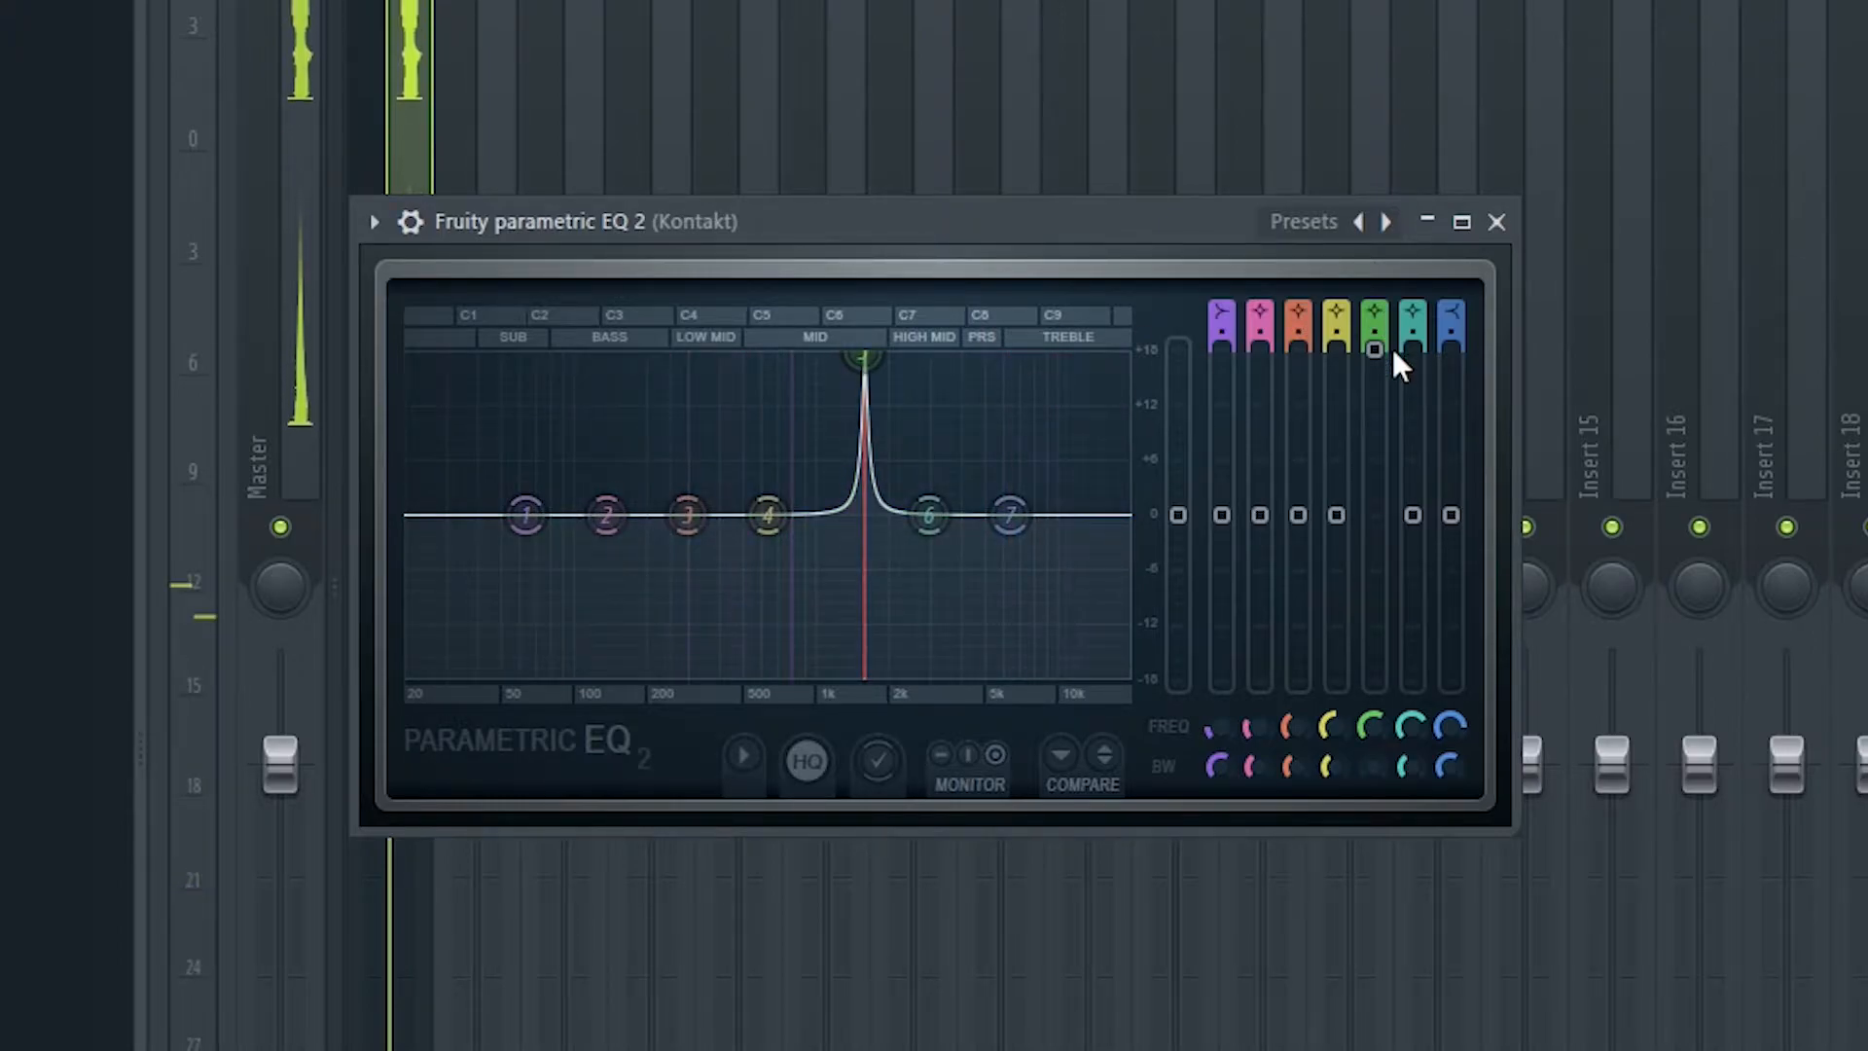
{"action": "left_click_drag", "start_coordinate": [1374, 349], "coordinate": [1373, 585]}
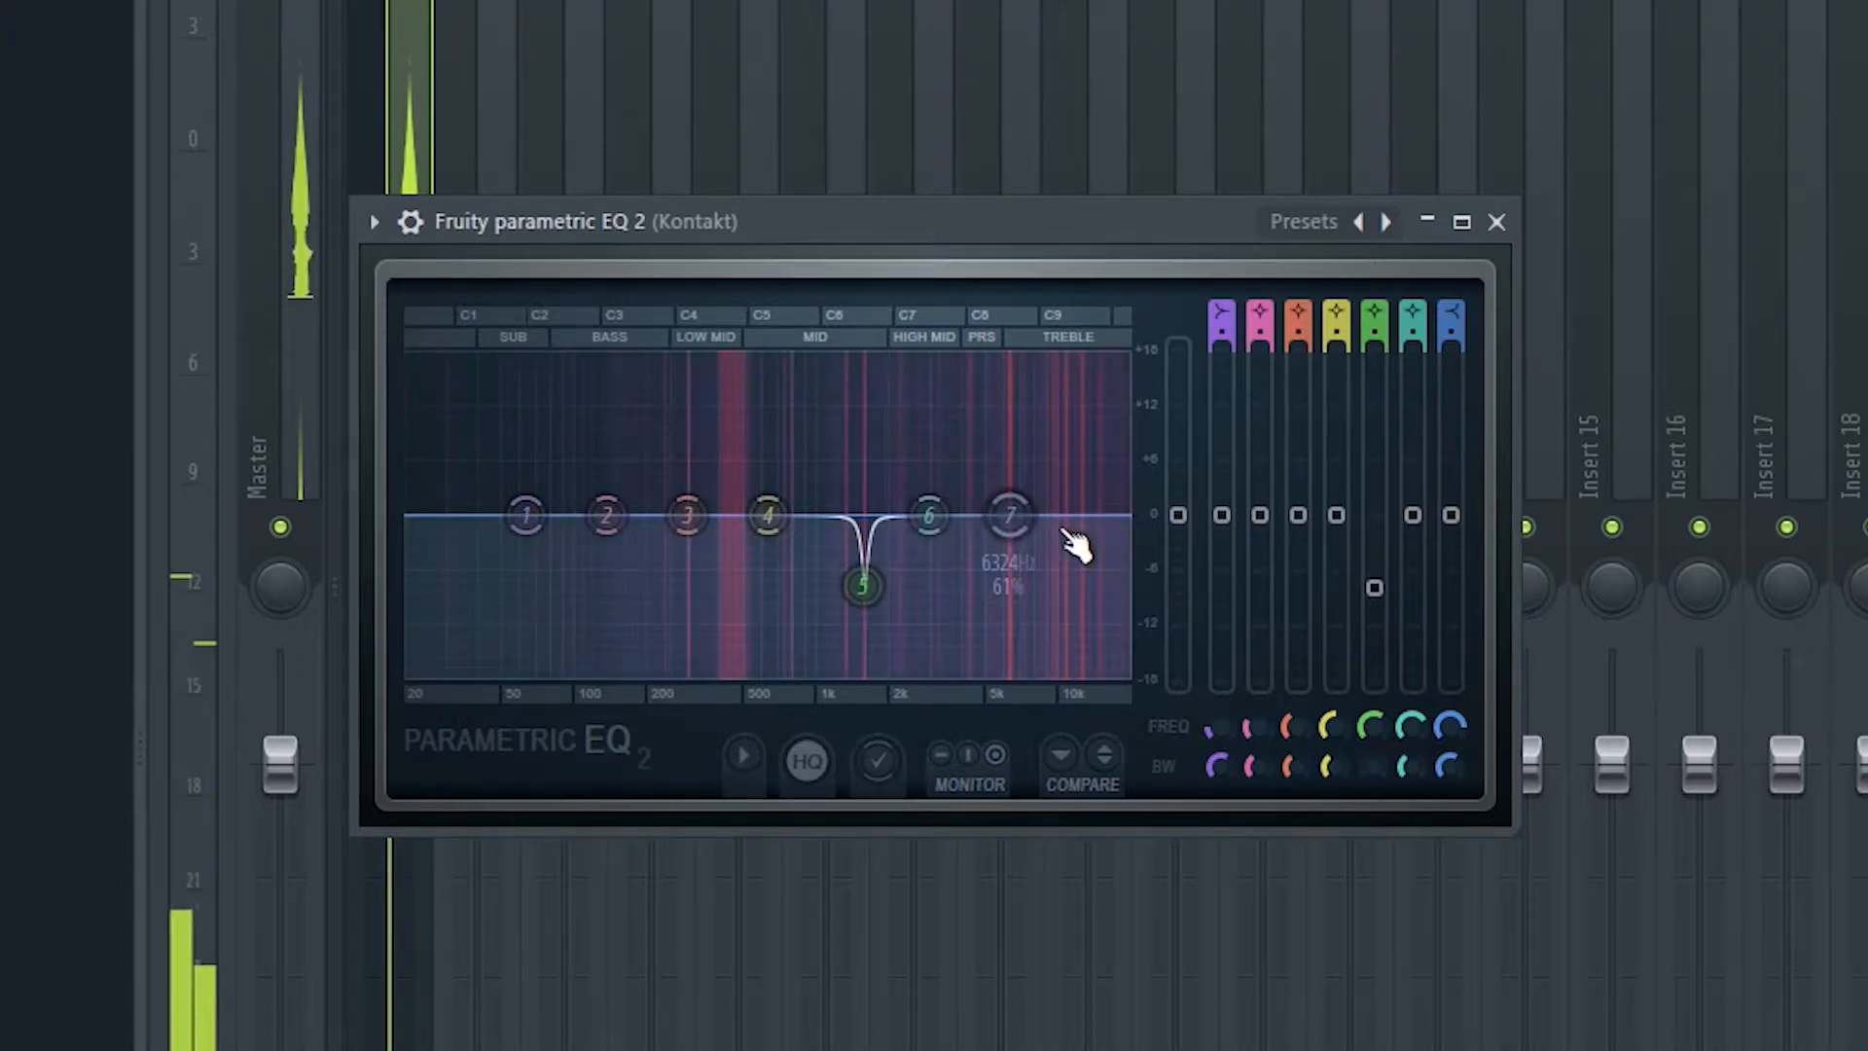
{"action": "scroll", "coordinate": [1458, 309], "scroll_direction": "down", "scroll_amount": 5}
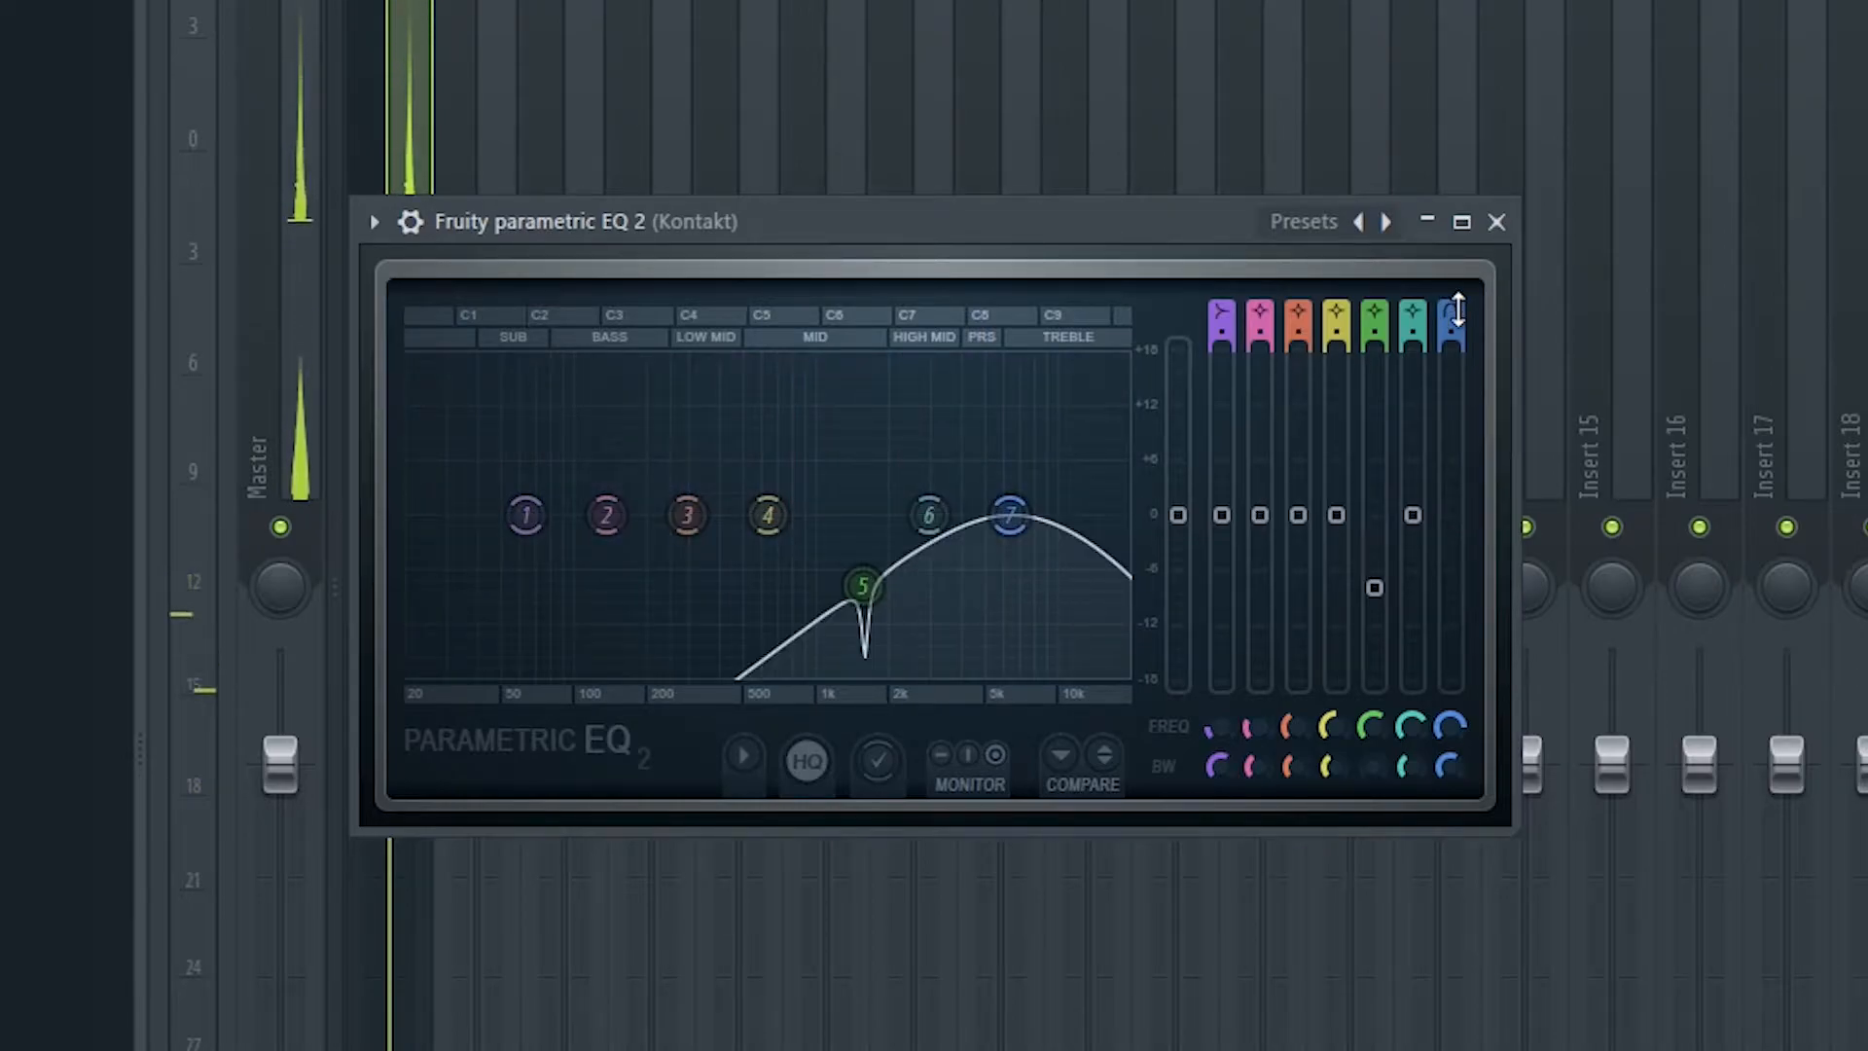
{"action": "scroll", "coordinate": [1458, 309], "scroll_direction": "down", "scroll_amount": 1}
{"action": "mouse_move", "coordinate": [1010, 518]}
{"action": "left_mouse_down"}
{"action": "mouse_move", "coordinate": [1054, 516]}
{"action": "mouse_move", "coordinate": [1007, 514]}
{"action": "left_mouse_up"}
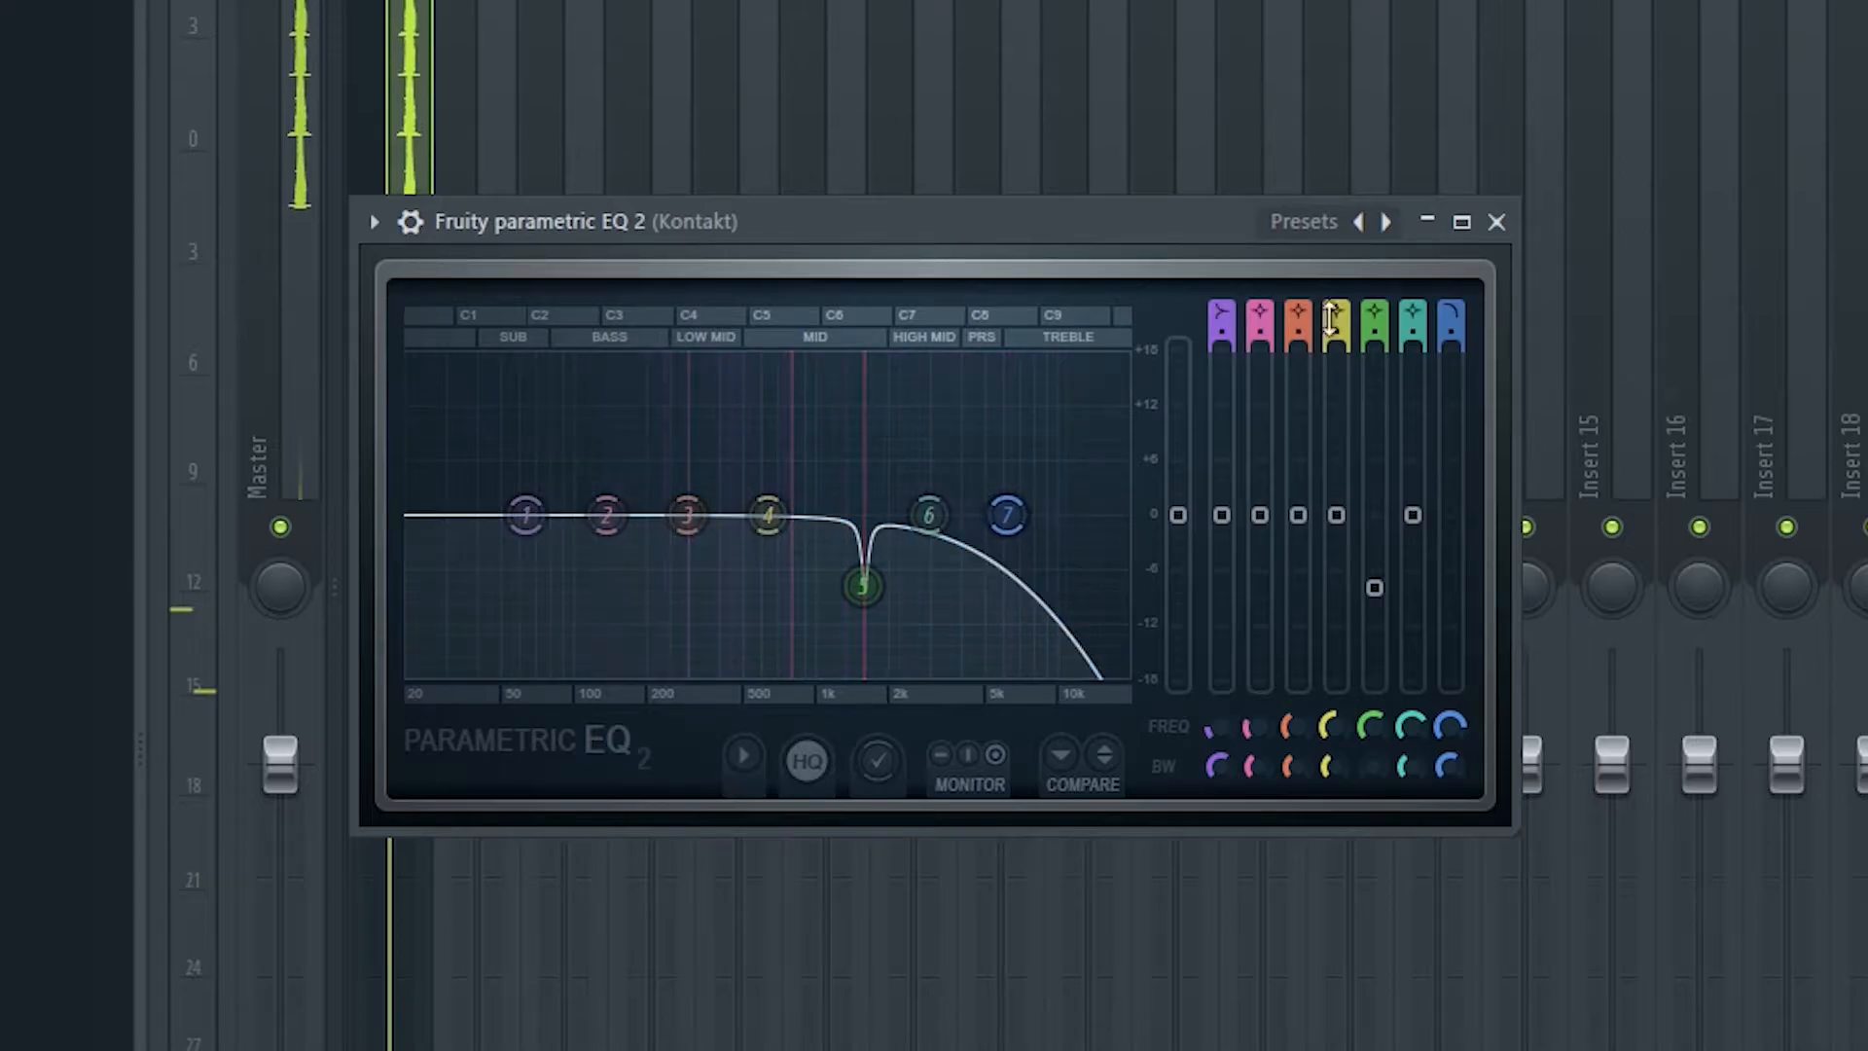
{"action": "left_click", "coordinate": [1495, 223]}
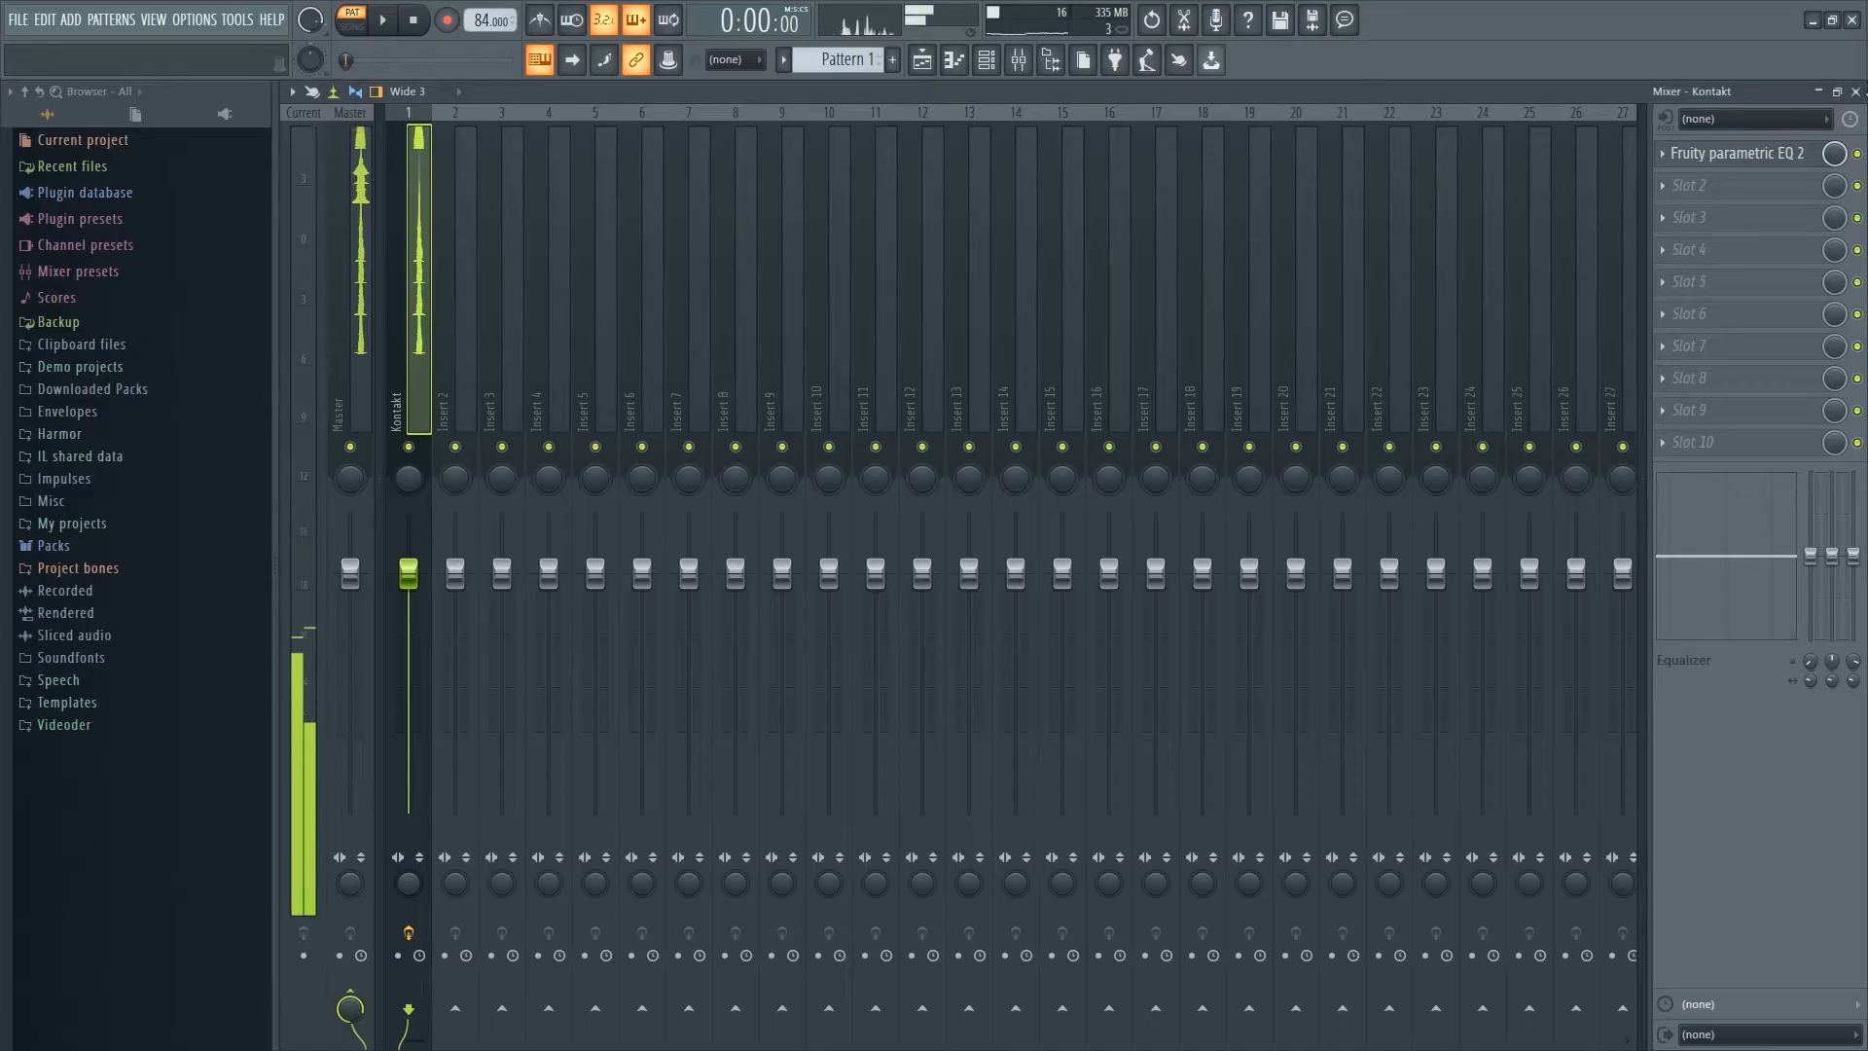
- Leave the mixer and Kontakt windows and draw a G#6 and a C7 melody note in bar 1 of Kontakt's piano roll
{"action": "left_click", "coordinate": [1854, 94]}
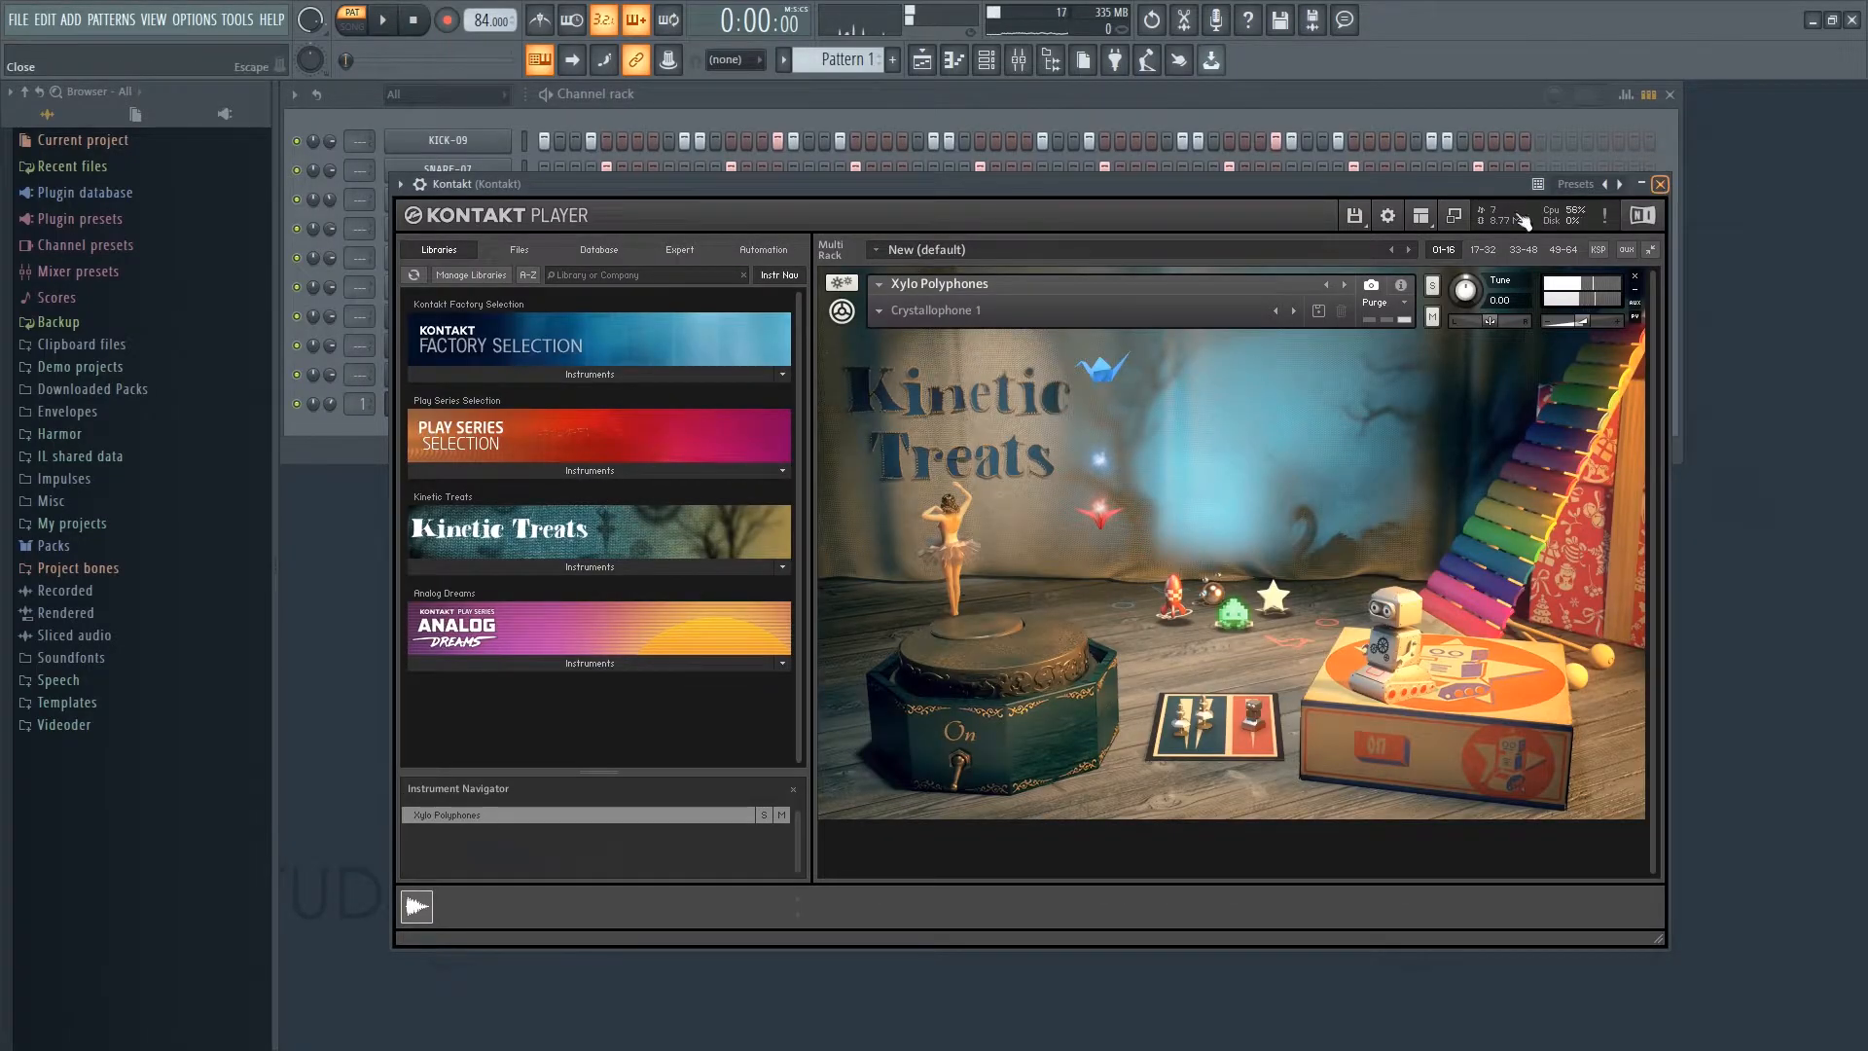
{"action": "left_click", "coordinate": [1659, 184]}
{"action": "right_click", "coordinate": [496, 419]}
{"action": "left_click", "coordinate": [525, 429]}
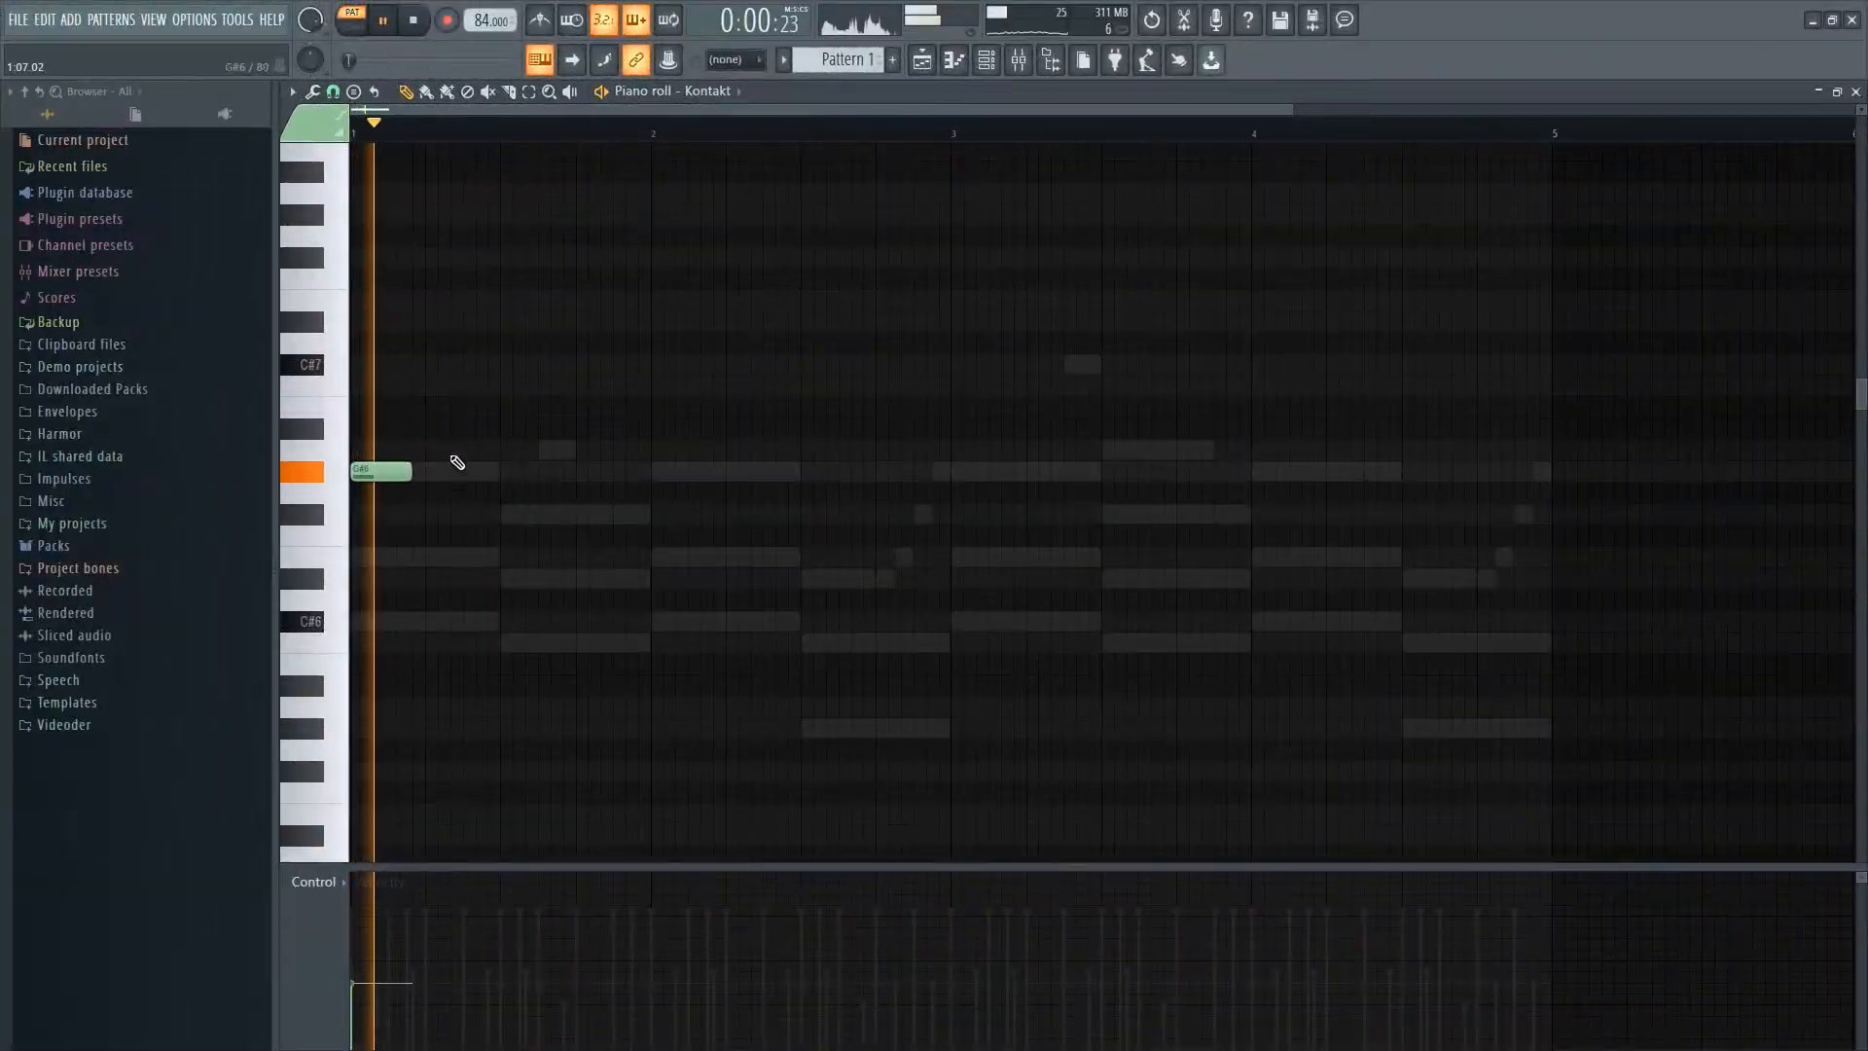
{"action": "scroll", "coordinate": [425, 412], "scroll_direction": "up", "scroll_amount": 3}
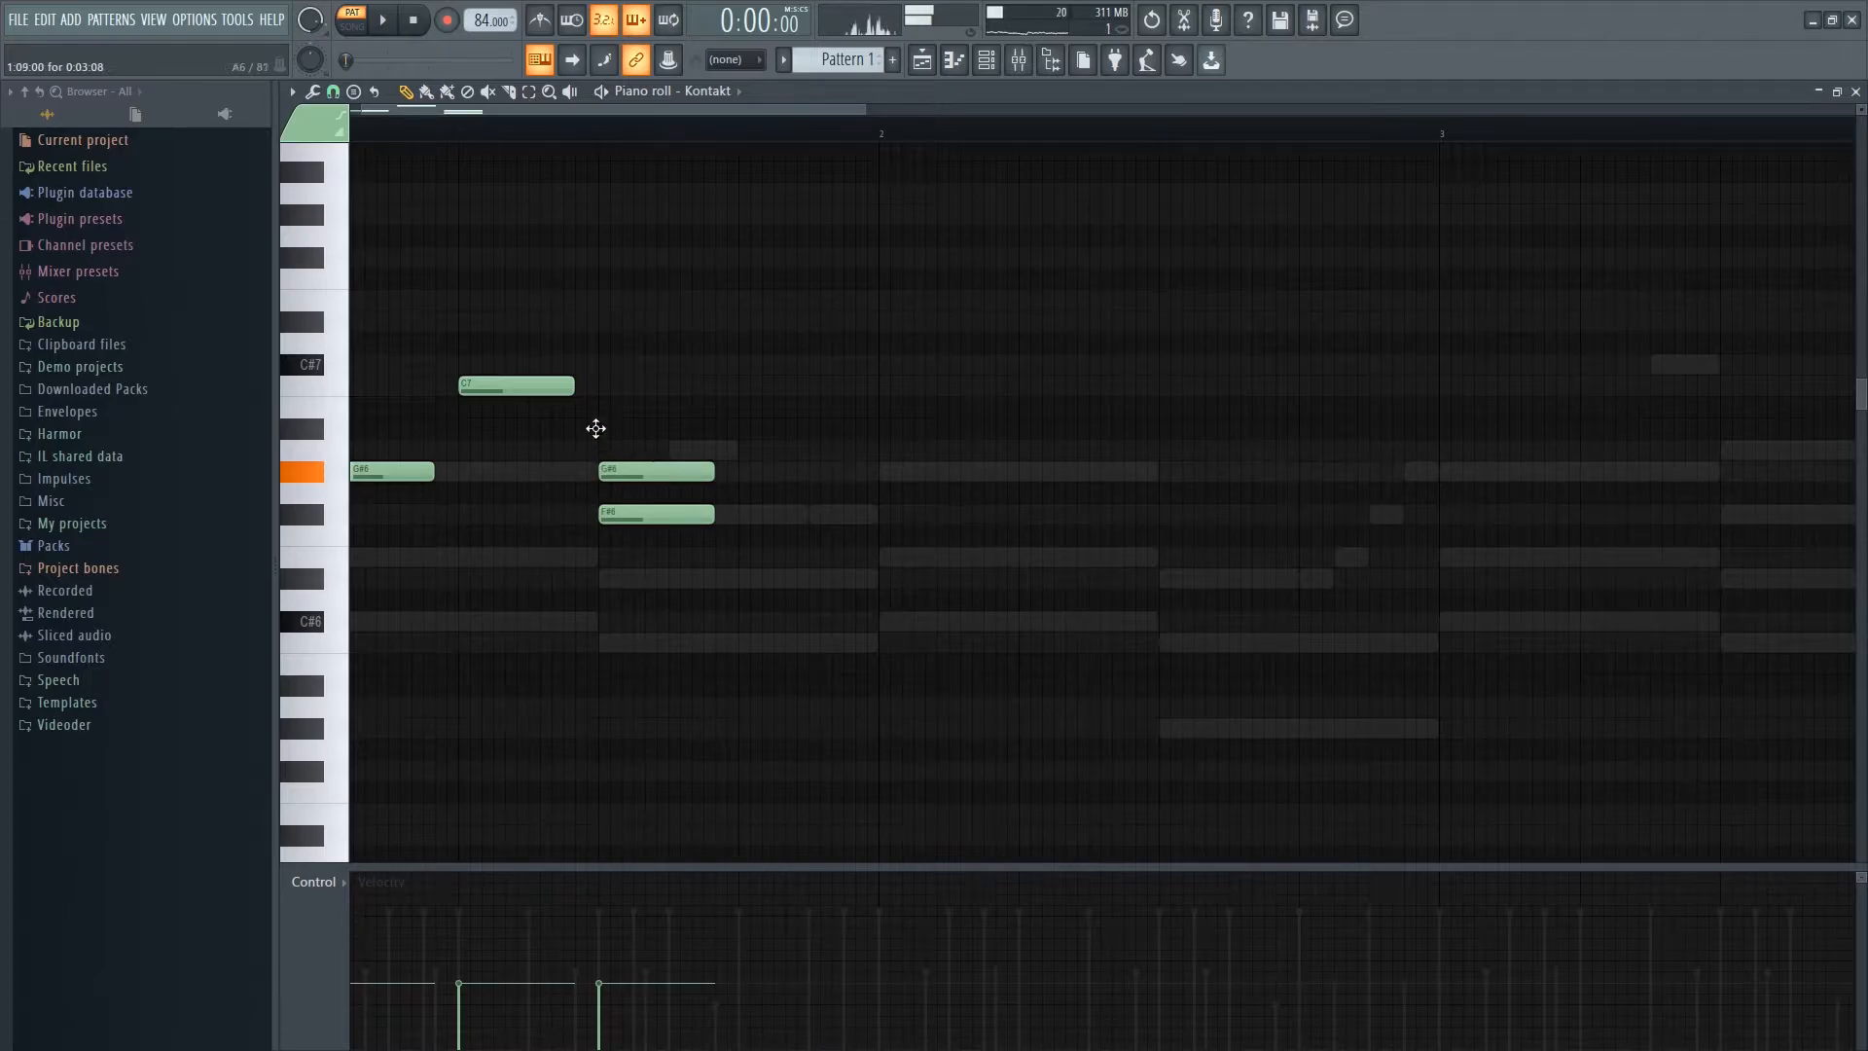
- Make the second half of bar 1 a single A6 note and add G#6 and D#6 notes on bar 2's two halves
{"action": "left_click_drag", "start_coordinate": [595, 437], "coordinate": [602, 426]}
{"action": "key", "text": "space"}
{"action": "right_click", "coordinate": [652, 518]}
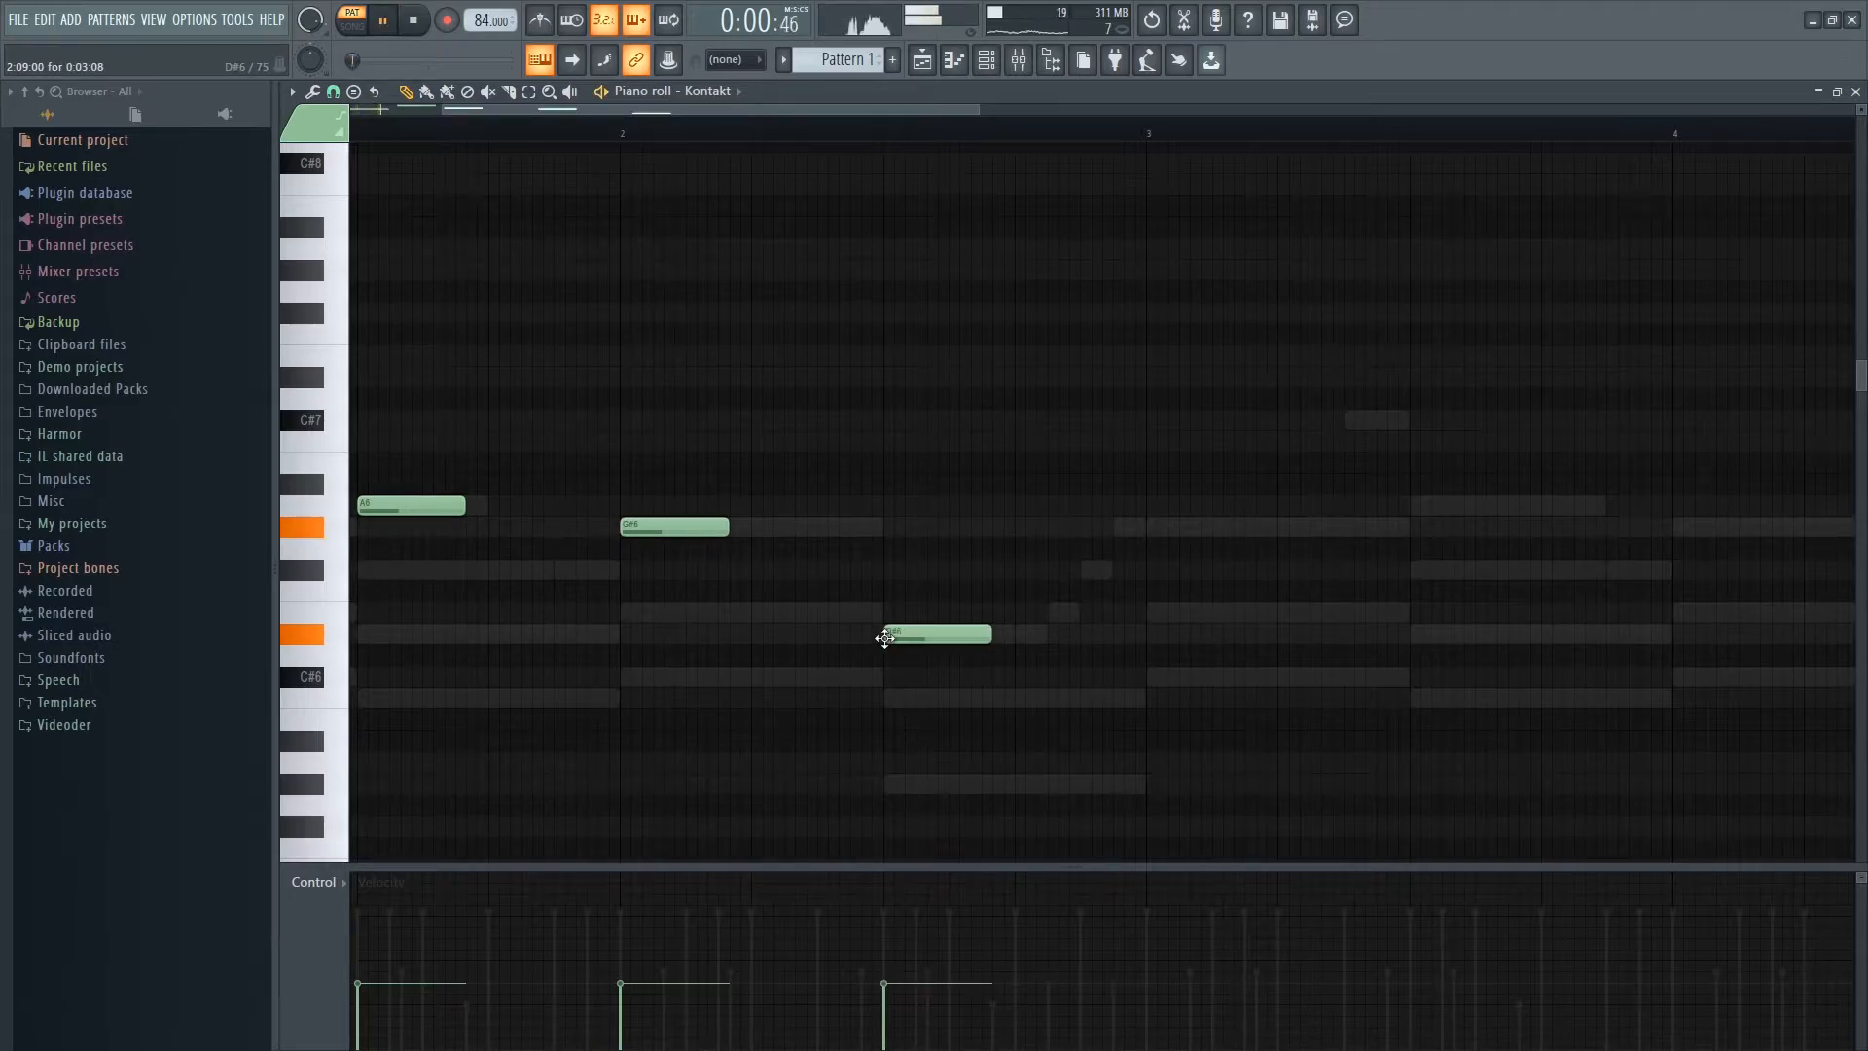
- Raise the melody one octave with a short E7 before bar 2's D#7 and a short C#8 in bar 1, and play it
{"action": "scroll", "coordinate": [771, 588], "scroll_direction": "up", "scroll_amount": 2, "text": "ctrl"}
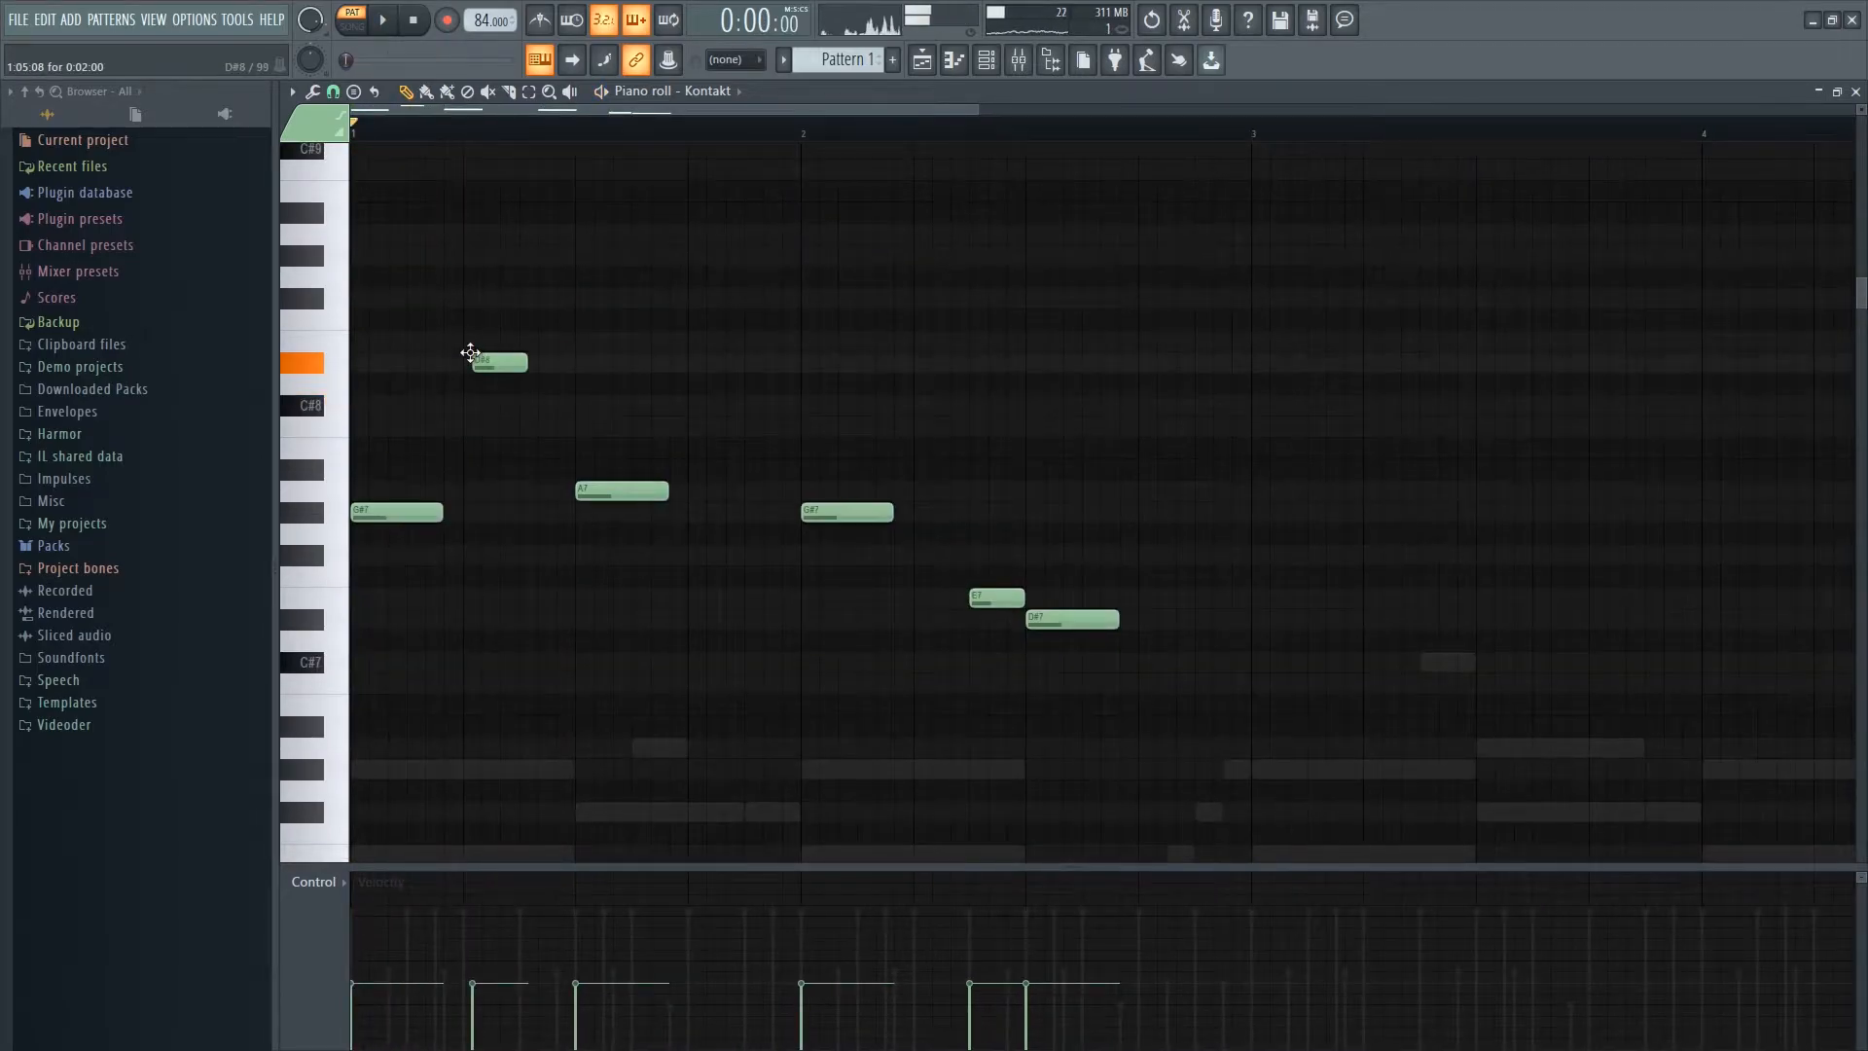
{"action": "left_click_drag", "start_coordinate": [469, 352], "coordinate": [480, 409]}
{"action": "key", "text": "space"}
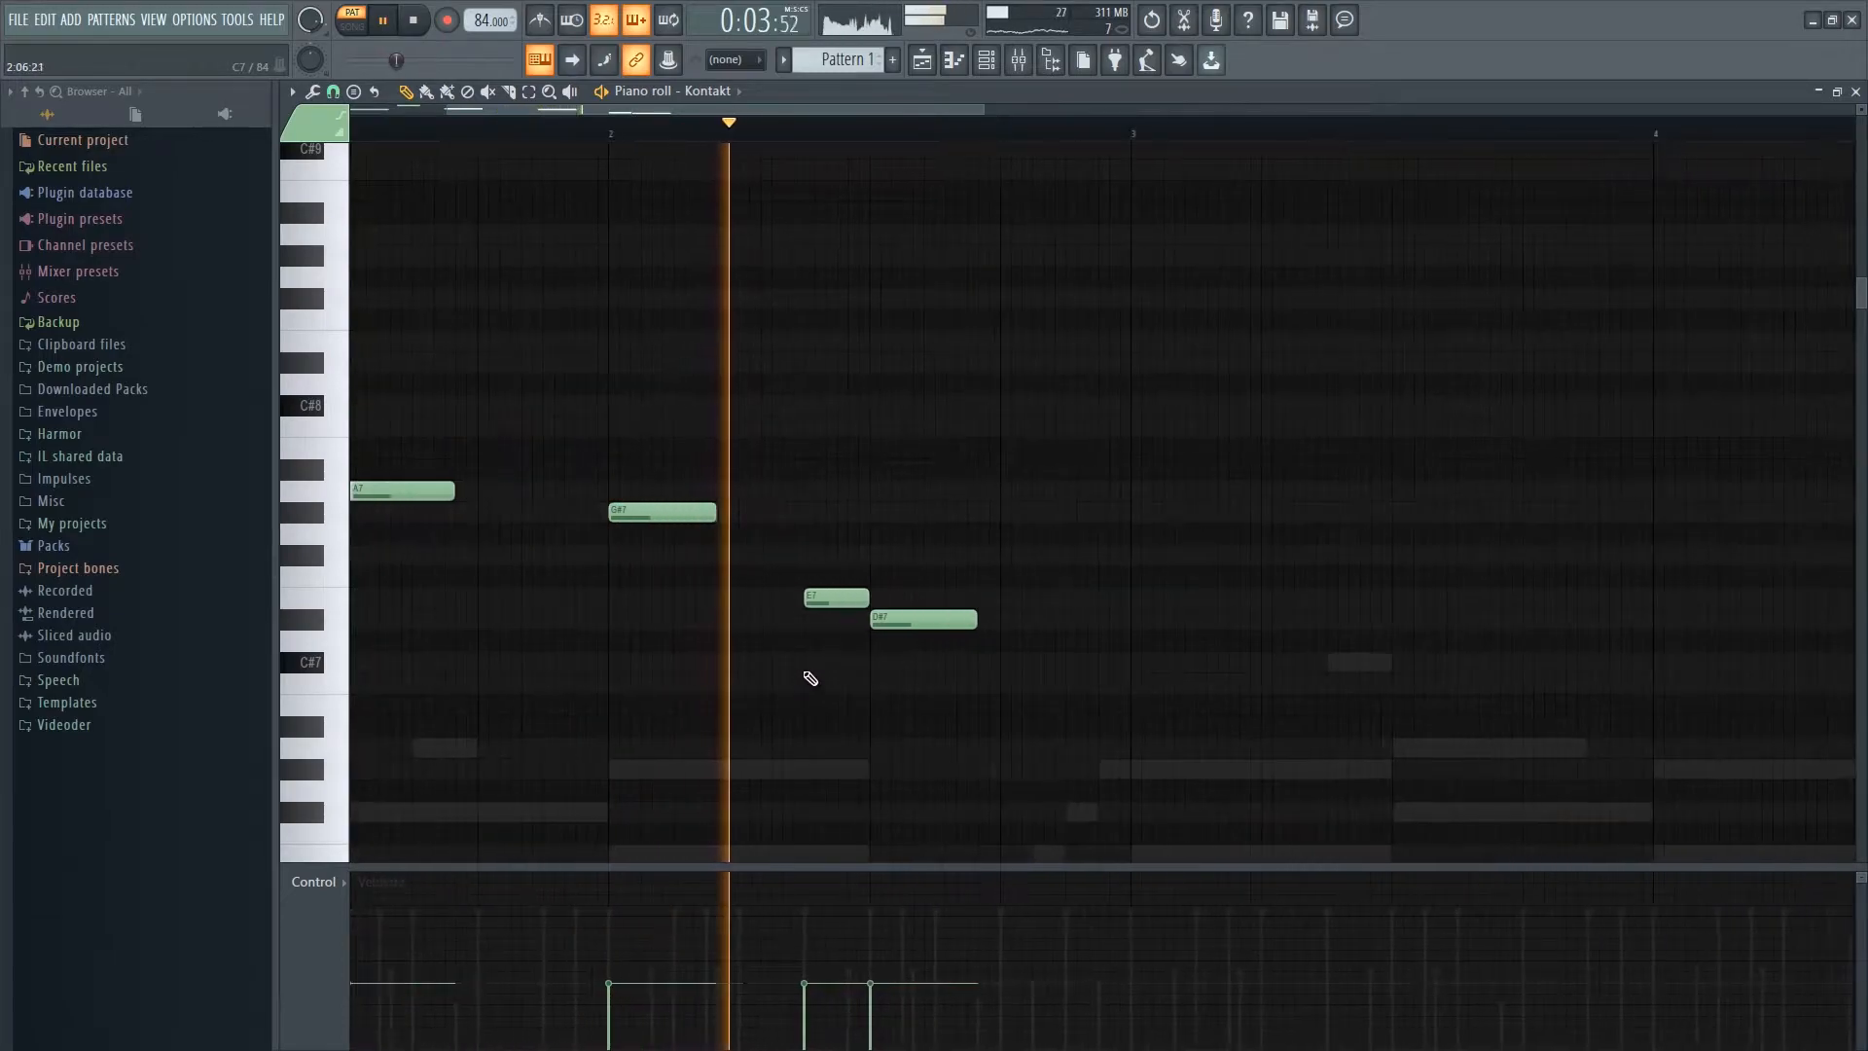
{"action": "scroll", "coordinate": [938, 691], "scroll_direction": "down", "scroll_amount": 3}
{"action": "key", "text": "space"}
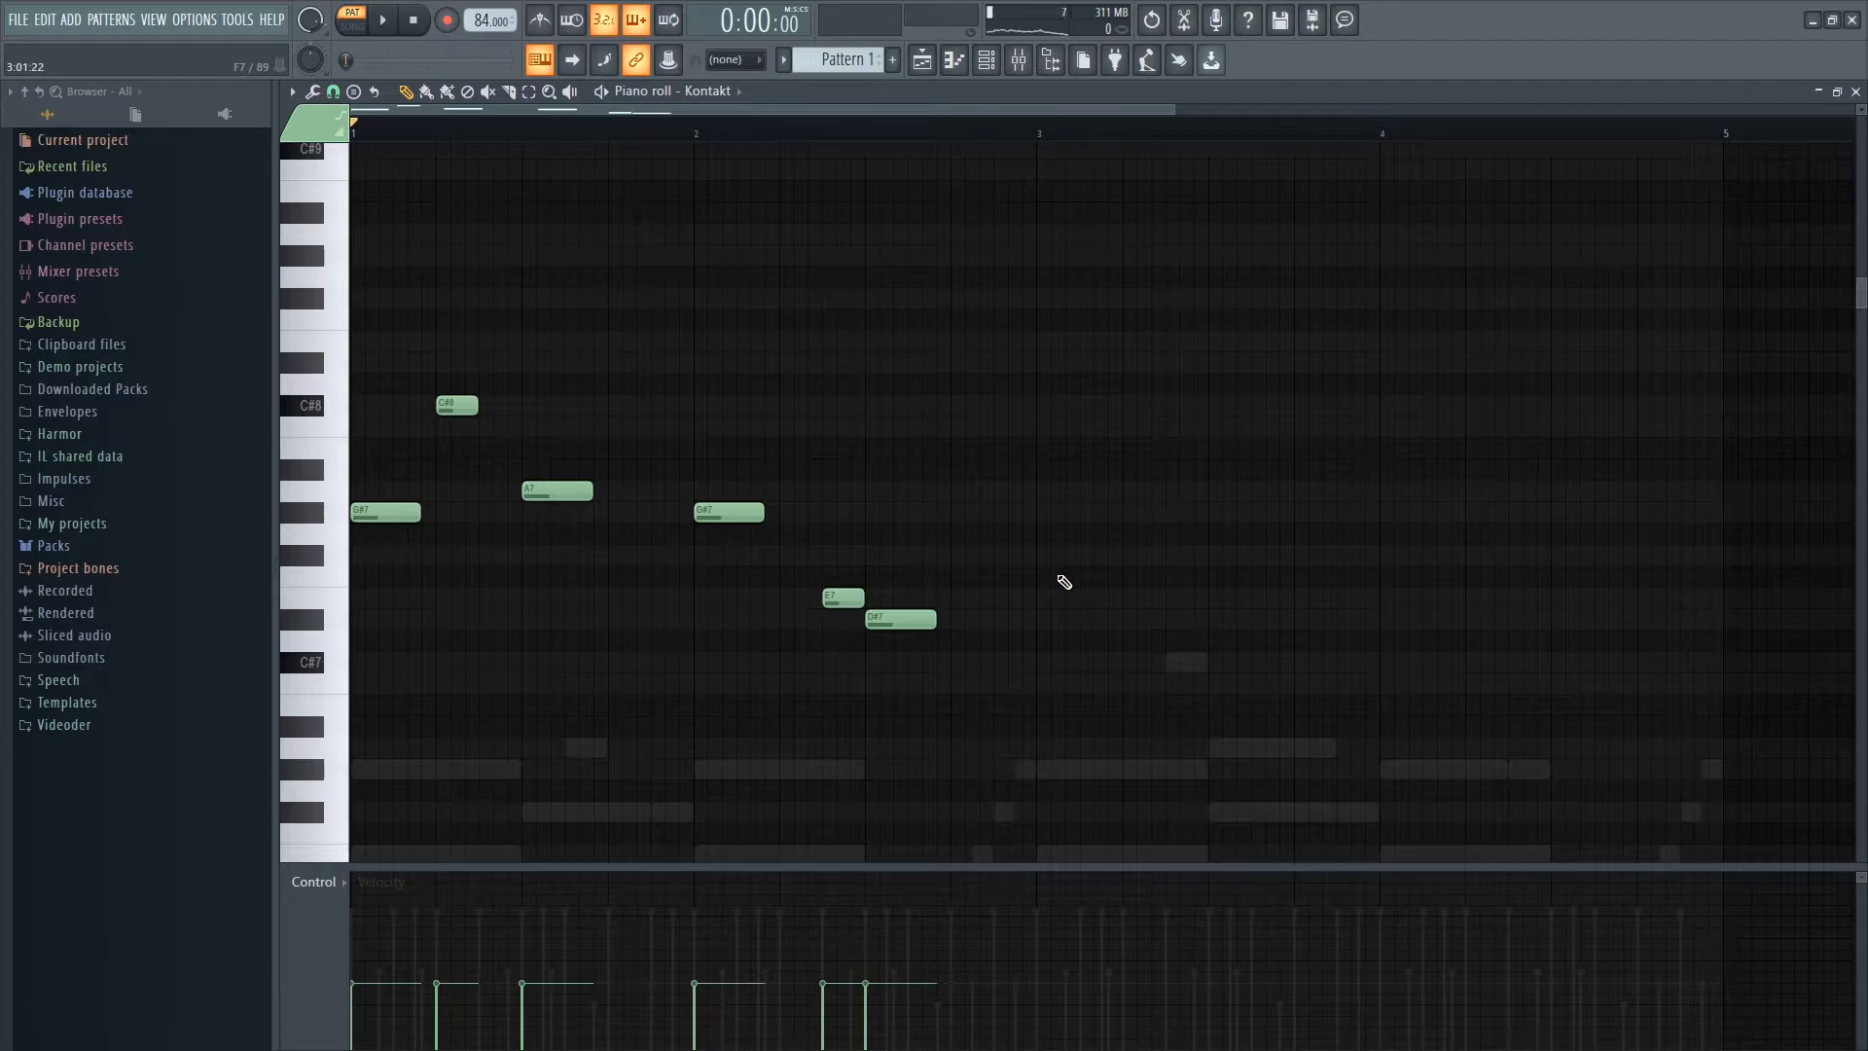
- In the Caribic epiano's operator 1, increase the number of volume LFO cycles, raise the wave's low point and play the pattern
{"action": "key", "text": "F7"}
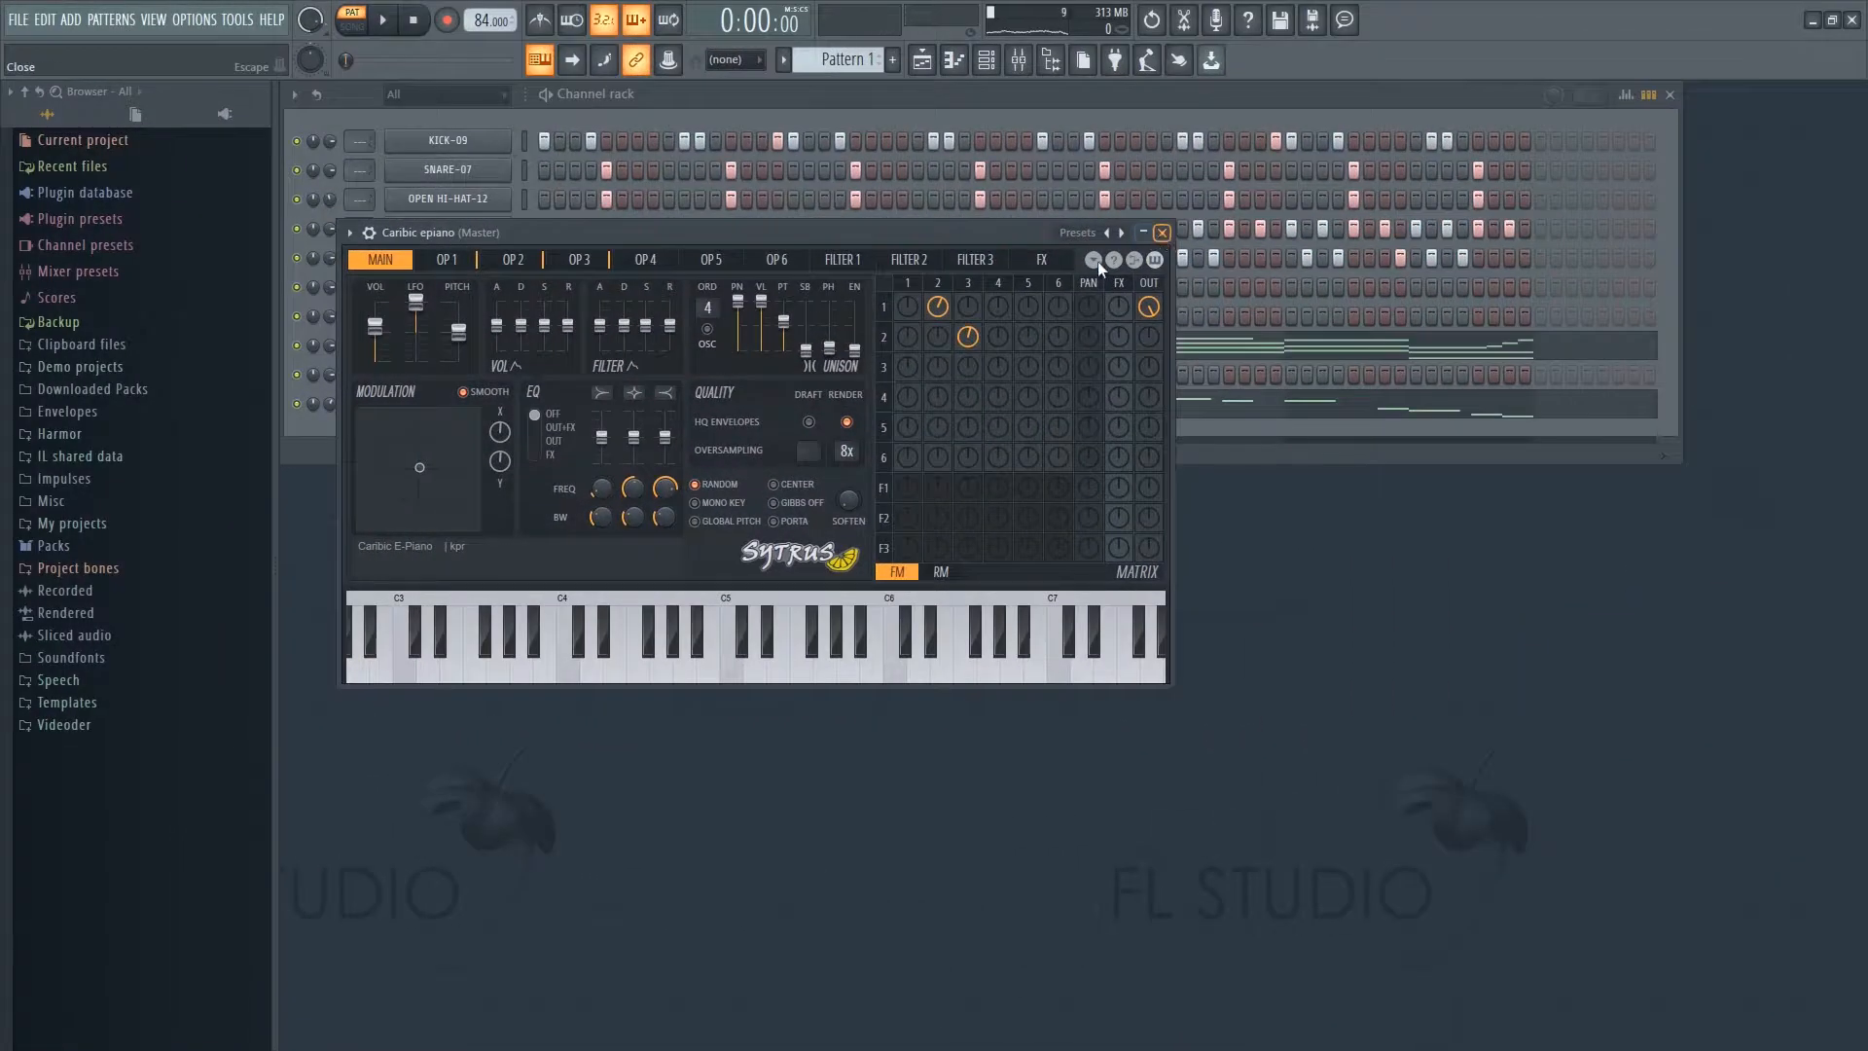
{"action": "key", "text": "Escape"}
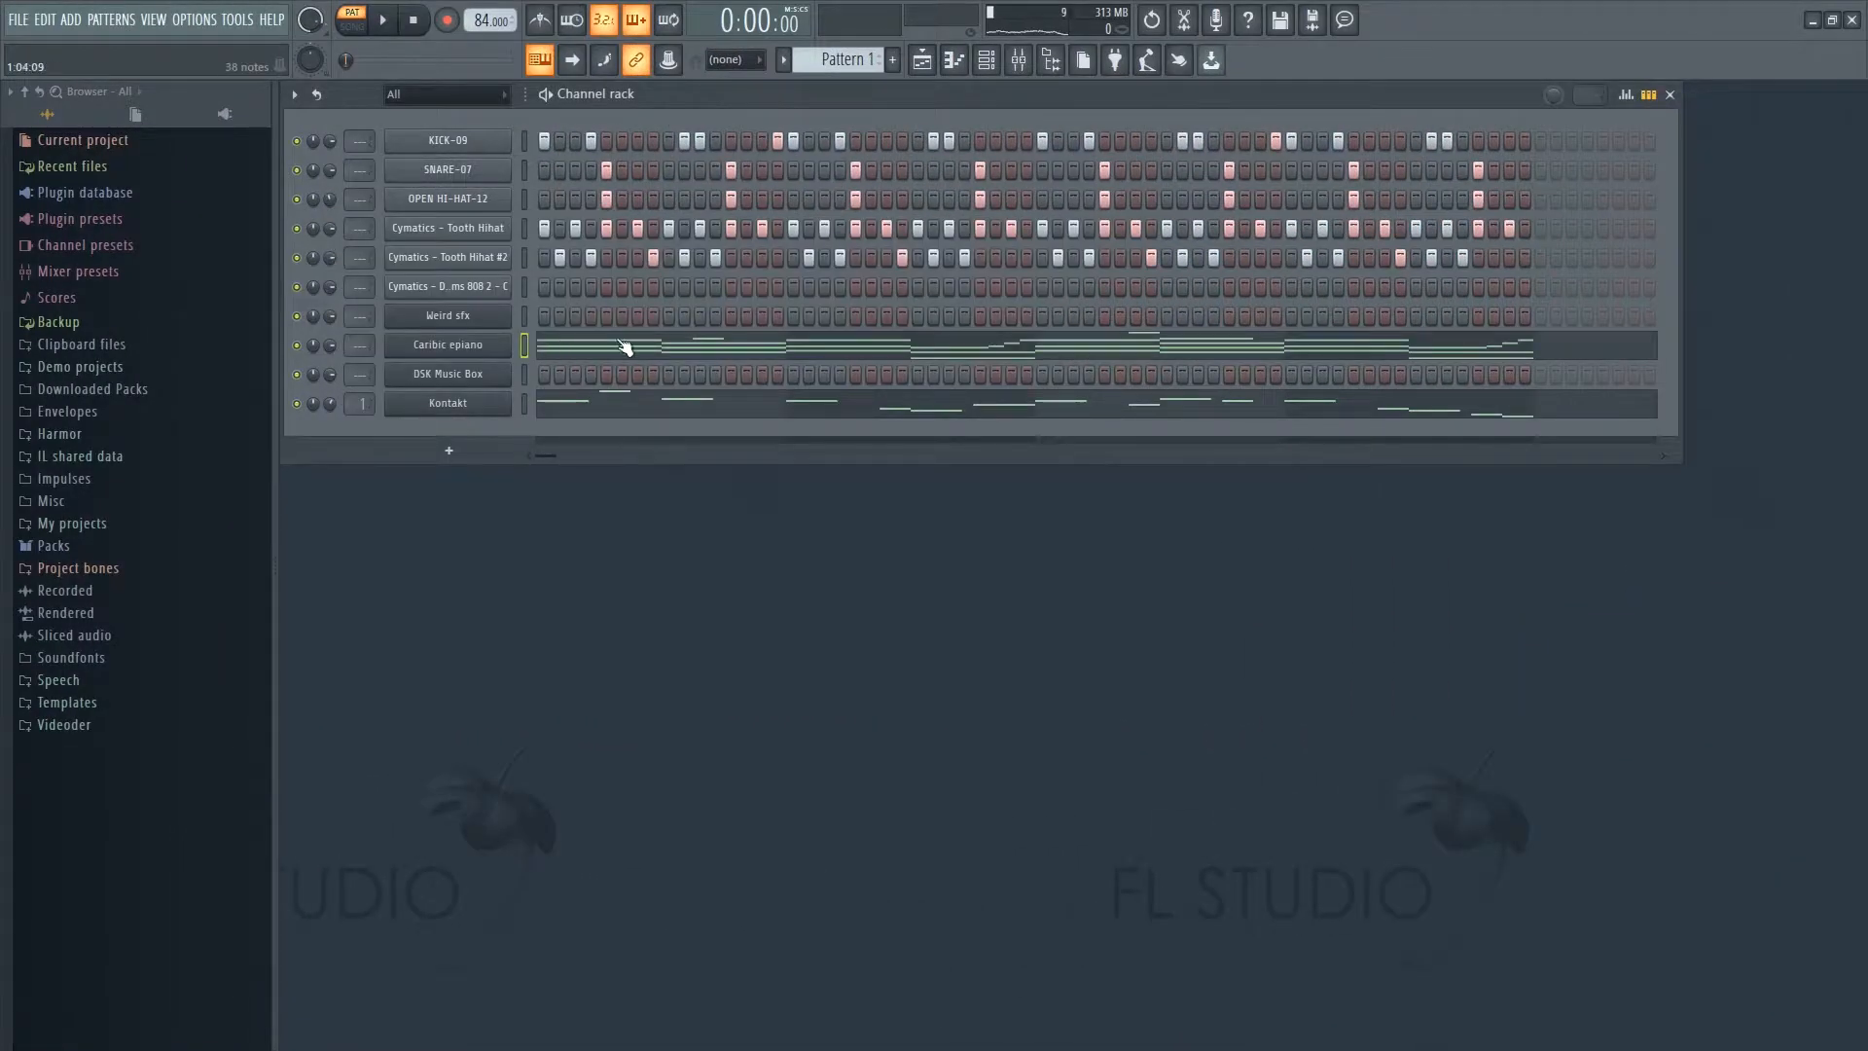
{"action": "left_click", "coordinate": [497, 347]}
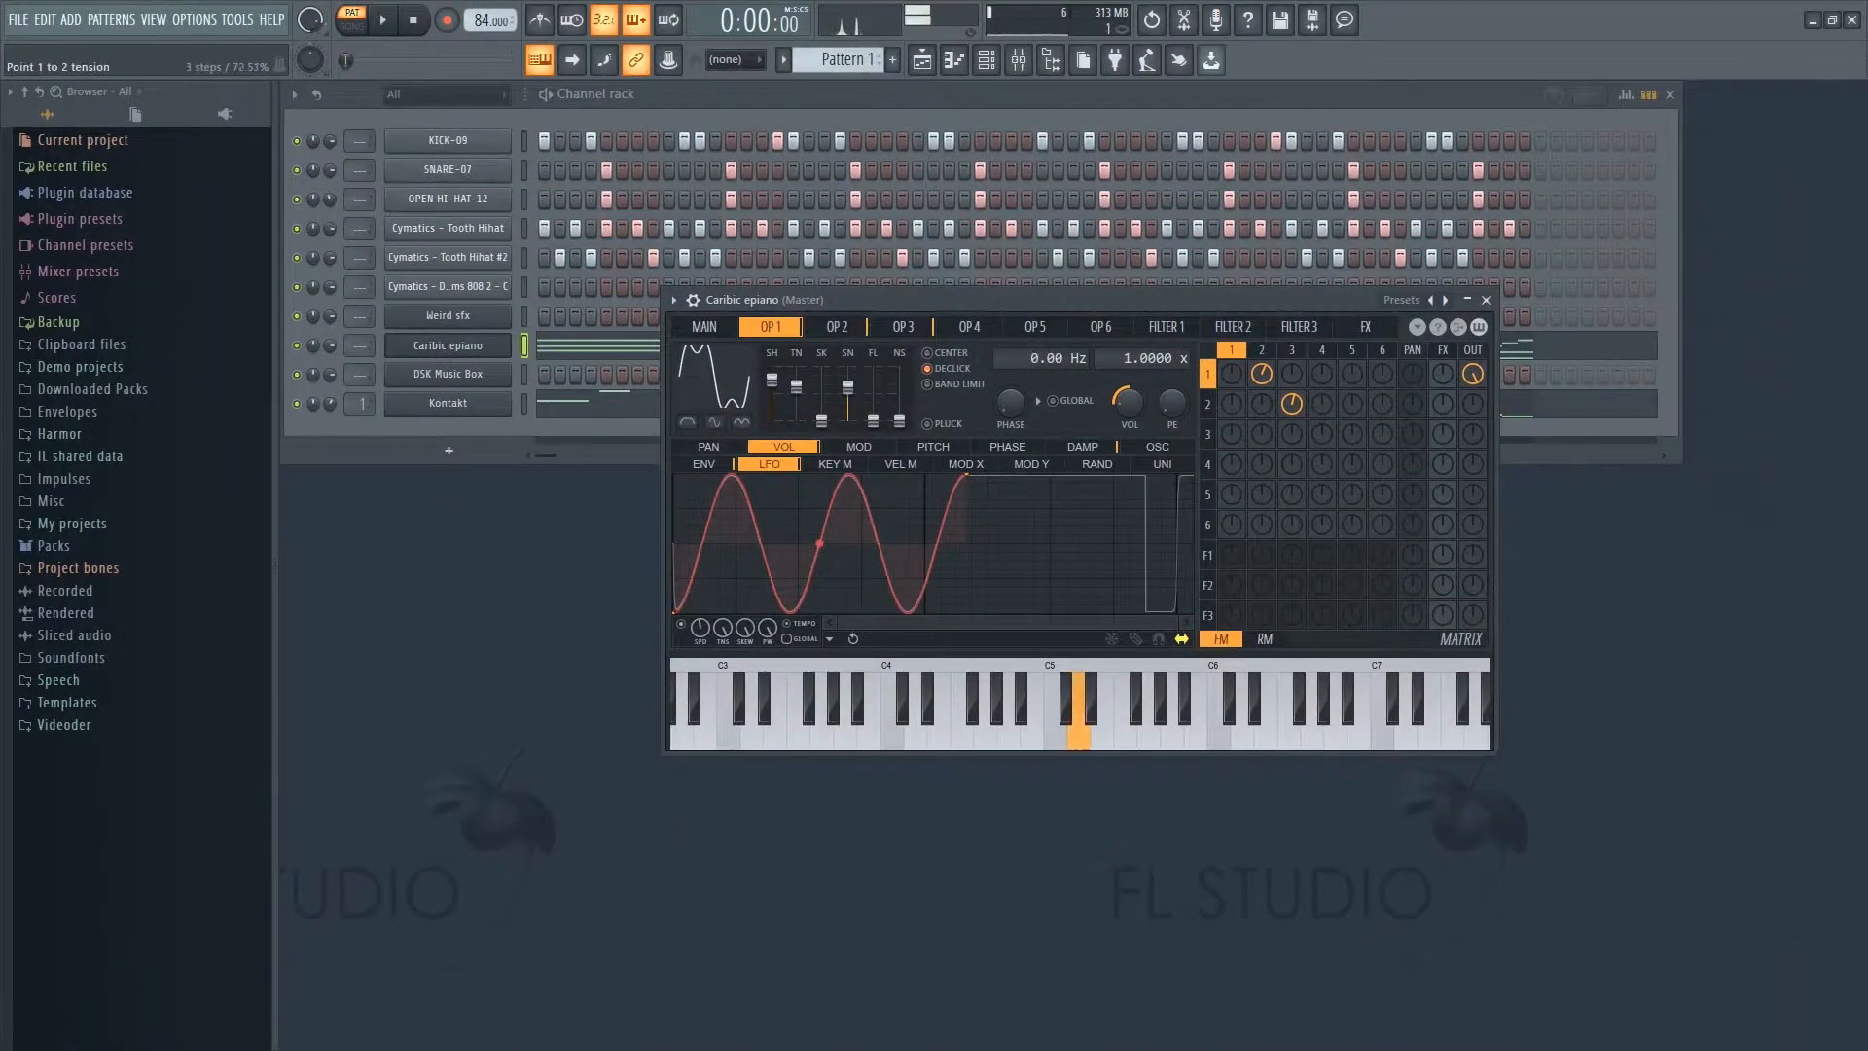
{"action": "left_click_drag", "start_coordinate": [819, 543], "coordinate": [819, 577]}
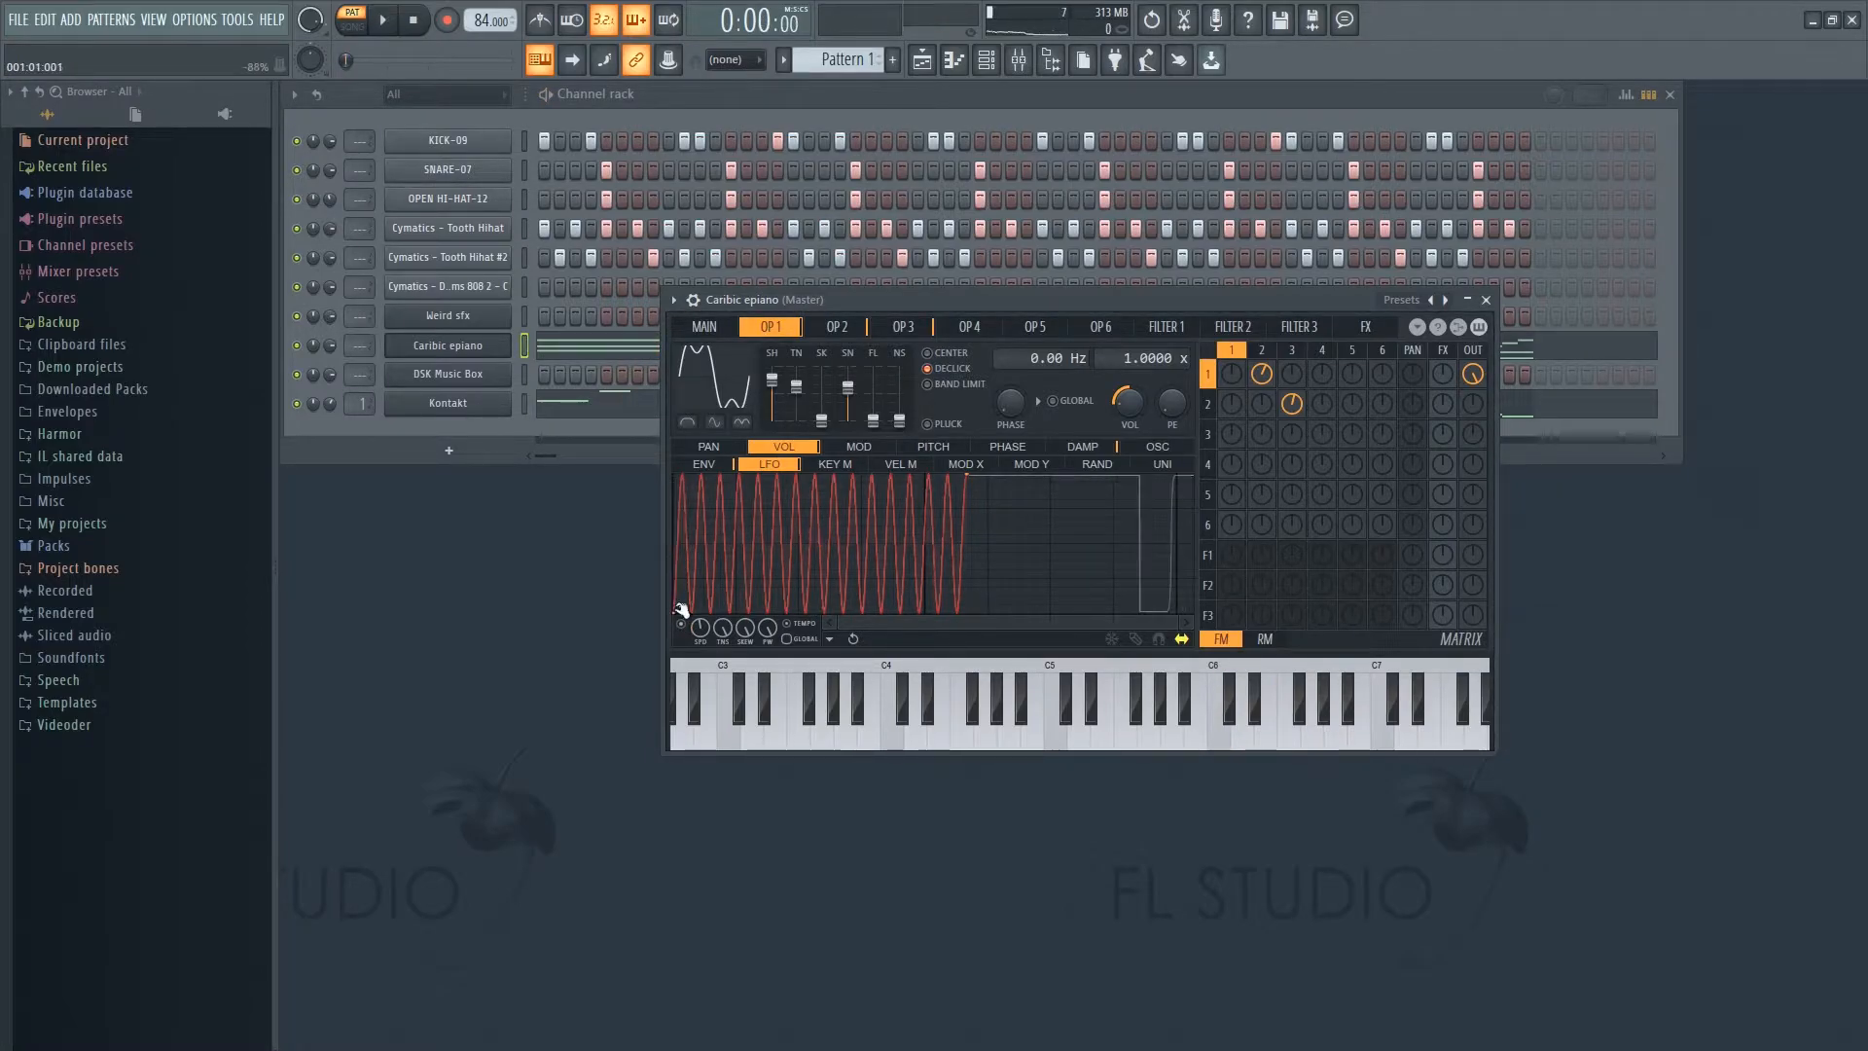
{"action": "left_click_drag", "start_coordinate": [679, 616], "coordinate": [678, 572]}
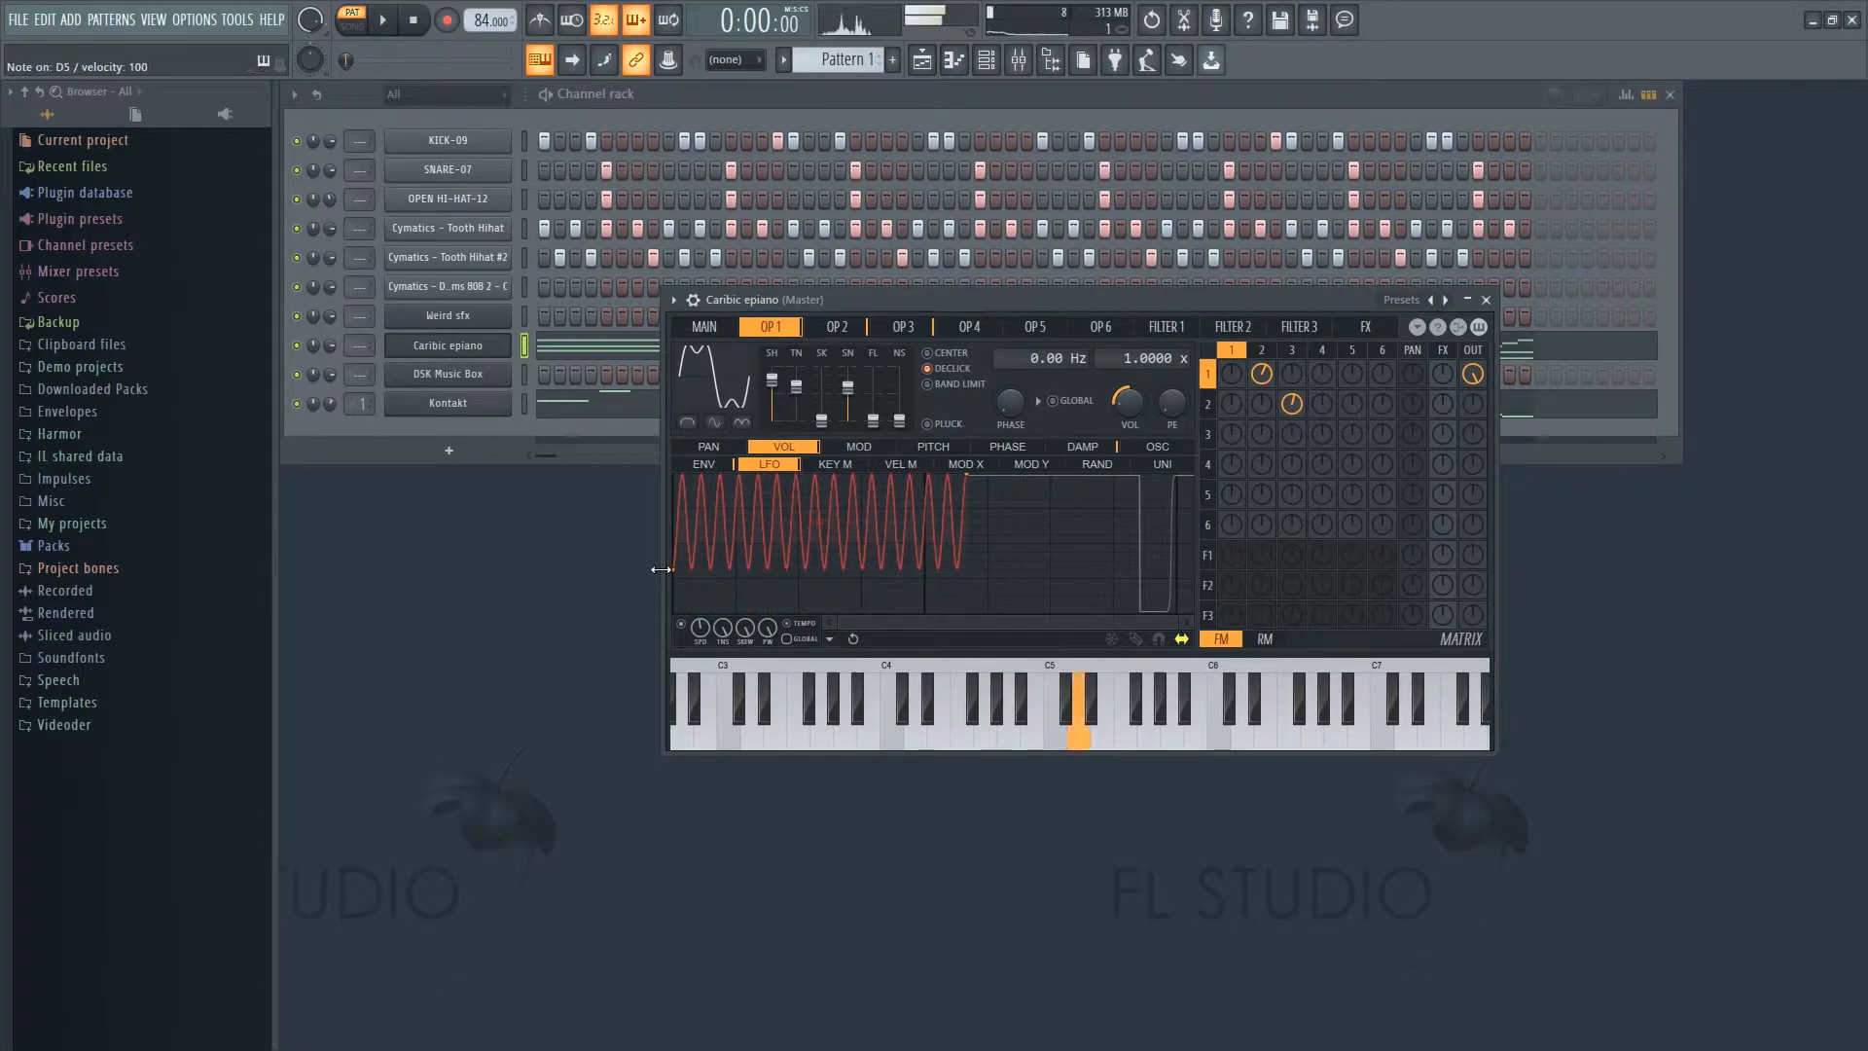
{"action": "key", "text": "space"}
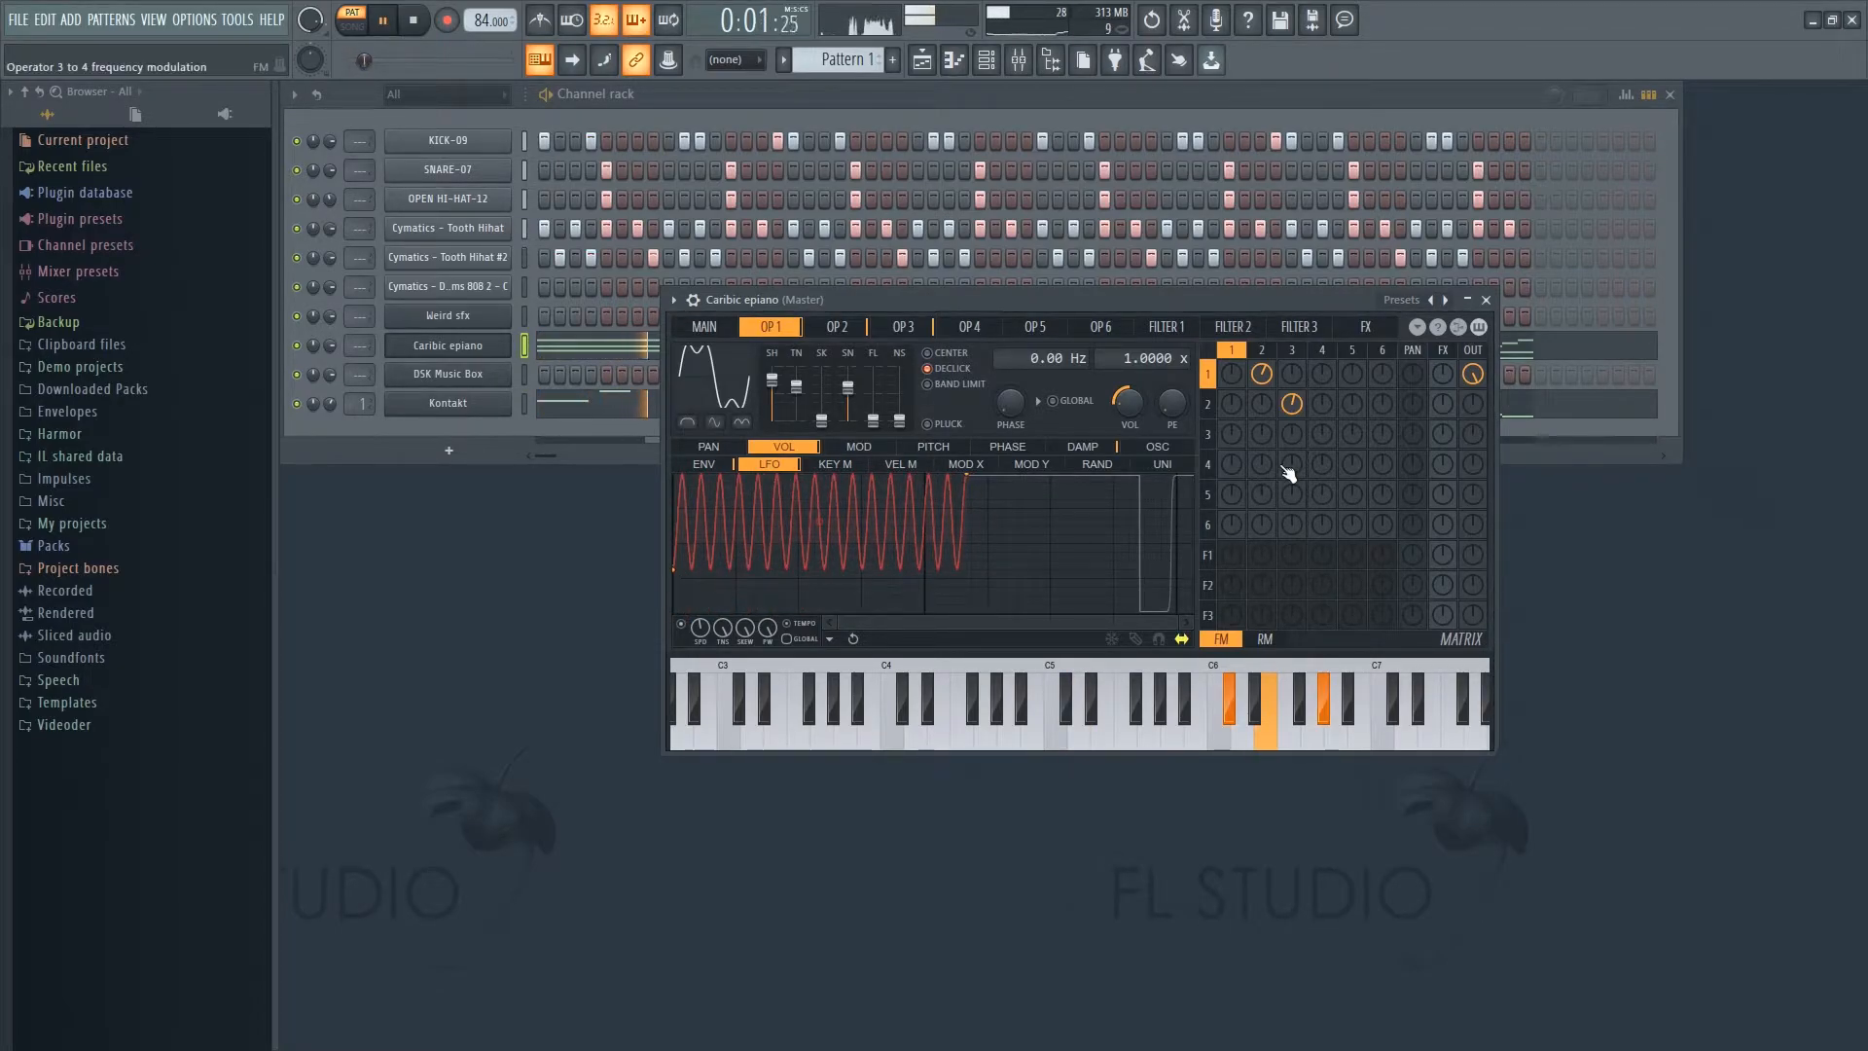
{"action": "left_click", "coordinate": [1487, 303]}
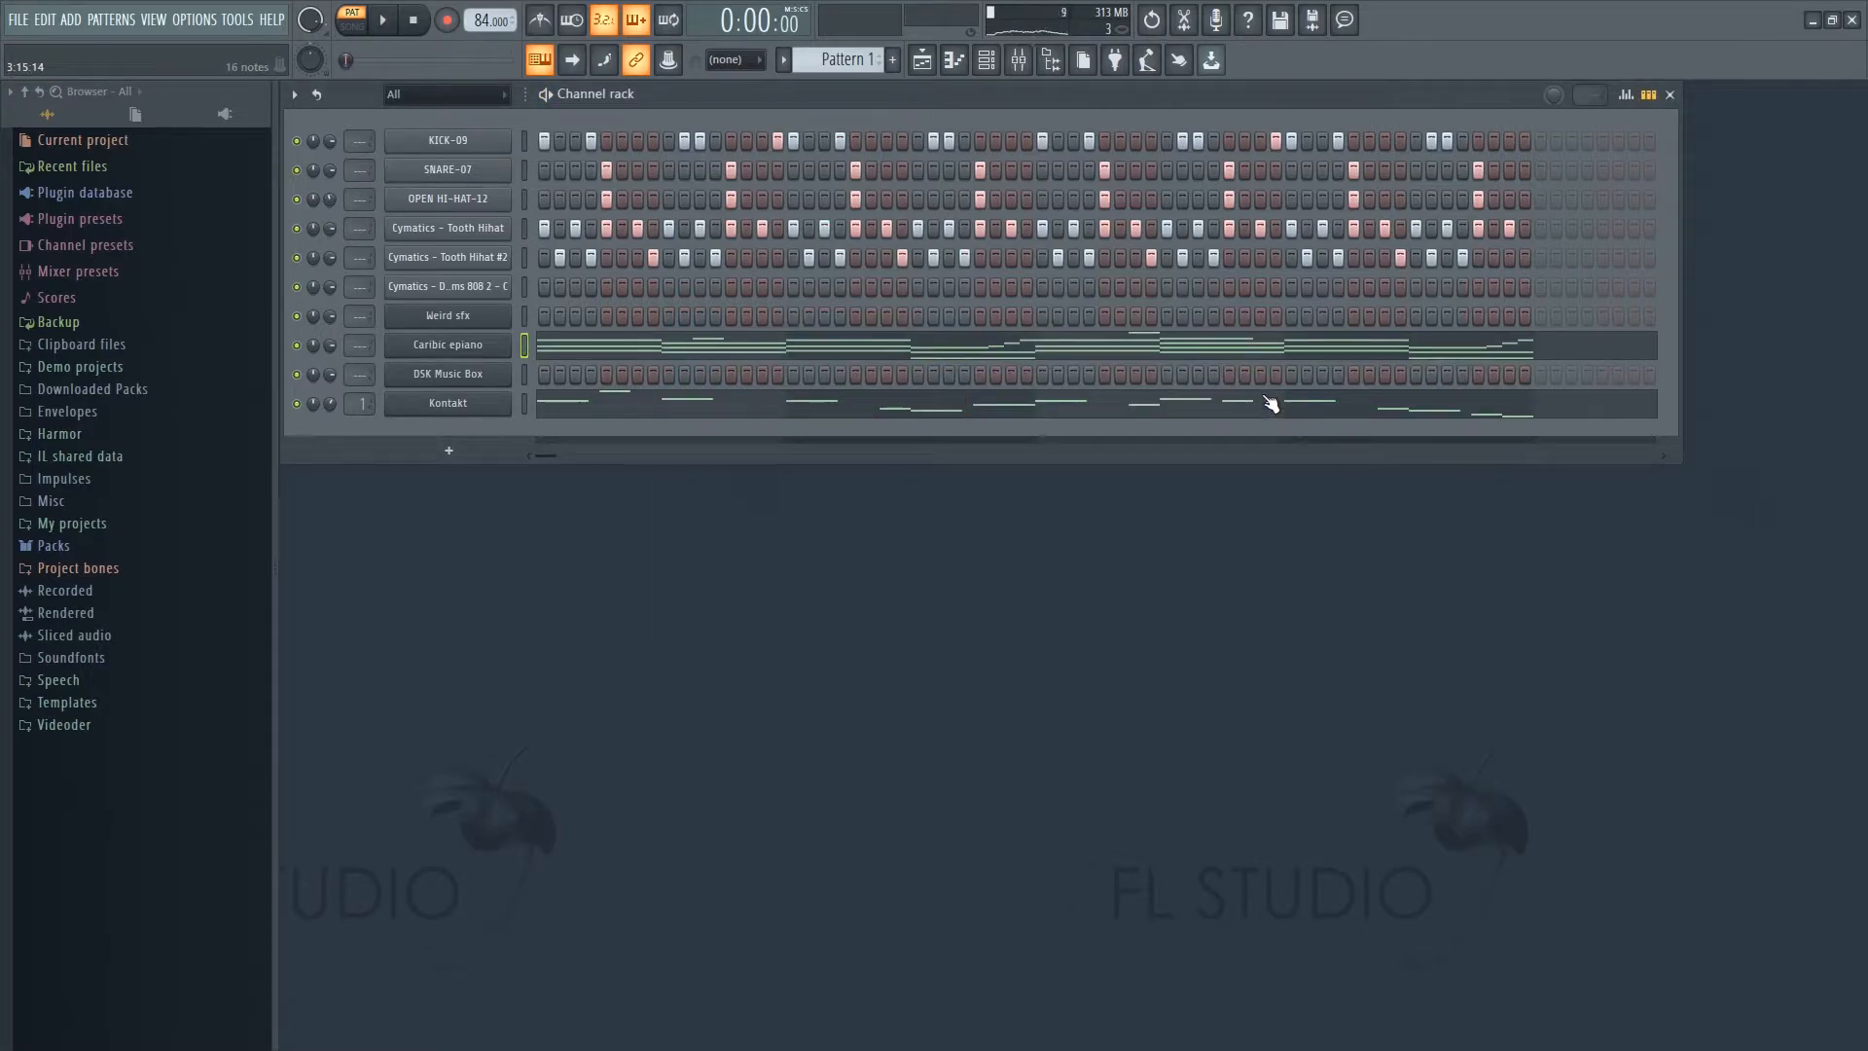
- Route the Caribic epiano to mixer insert 2, then try and reset that insert's stereo separation during playback
{"action": "left_click", "coordinate": [469, 340]}
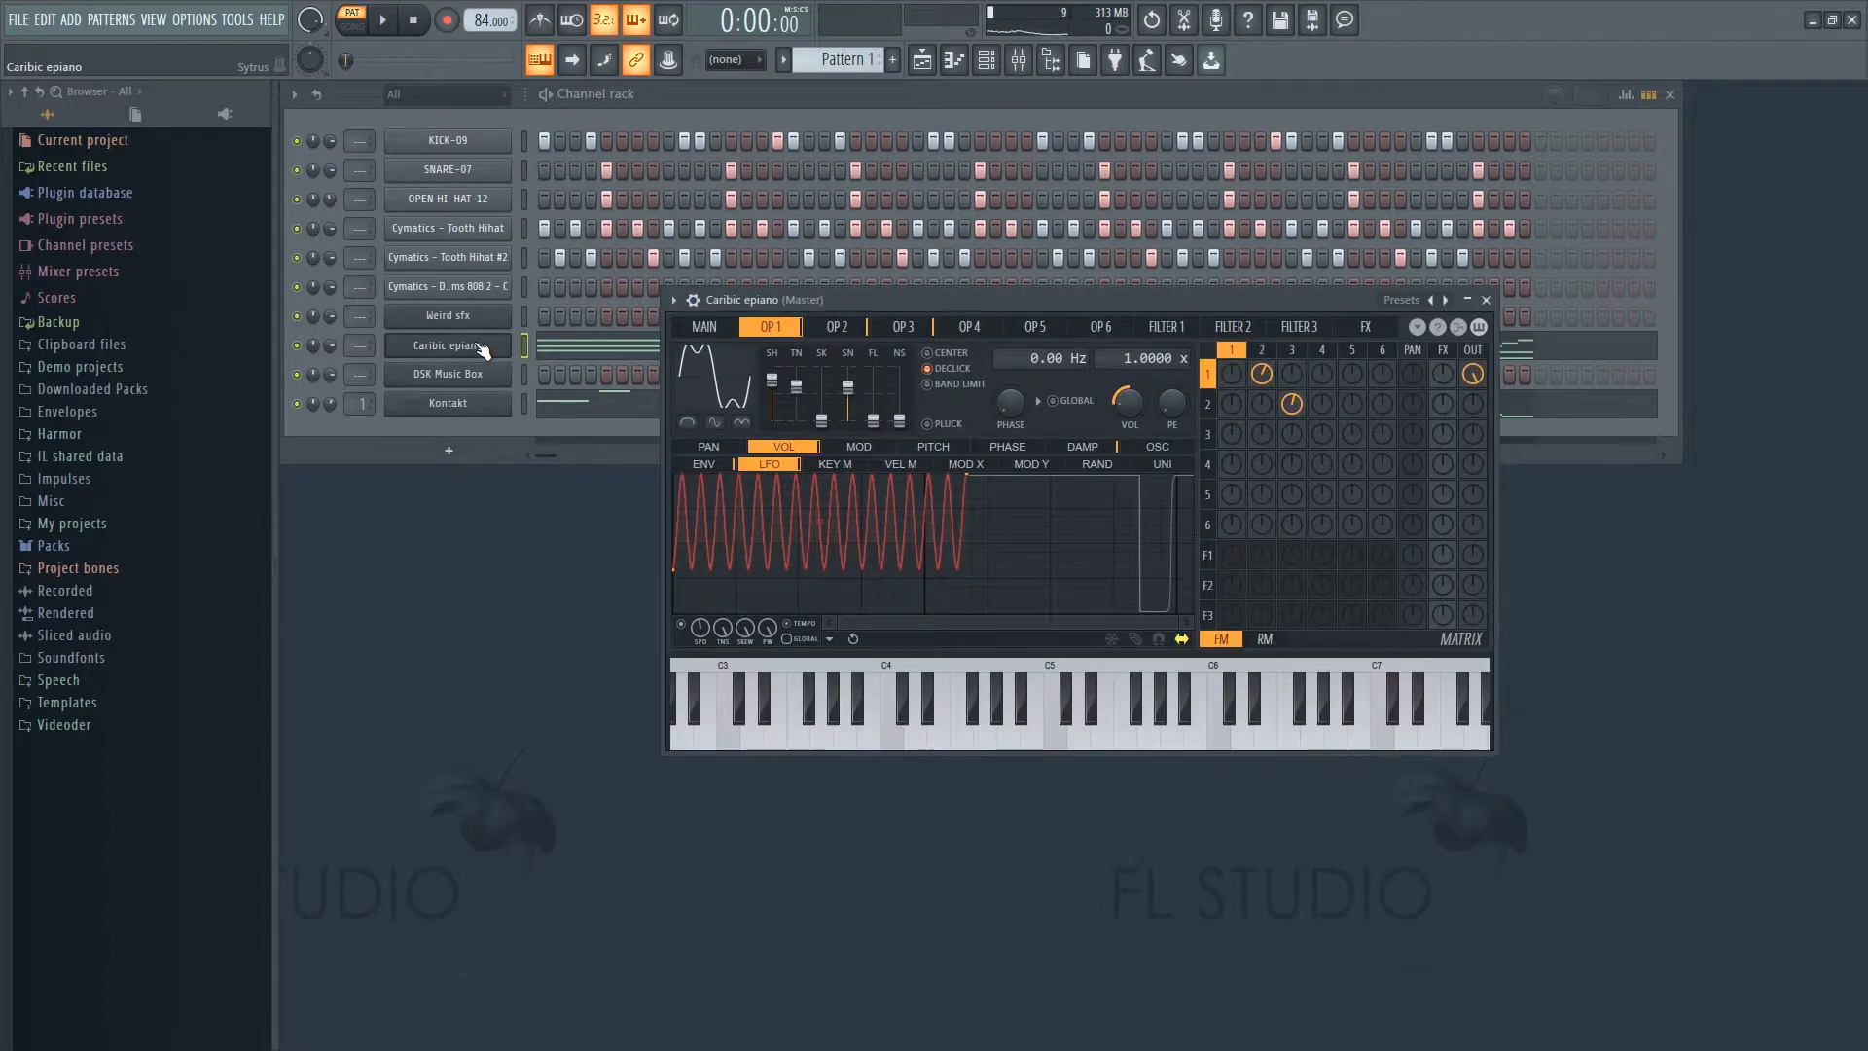
{"action": "key", "text": "F9"}
{"action": "key", "text": "space"}
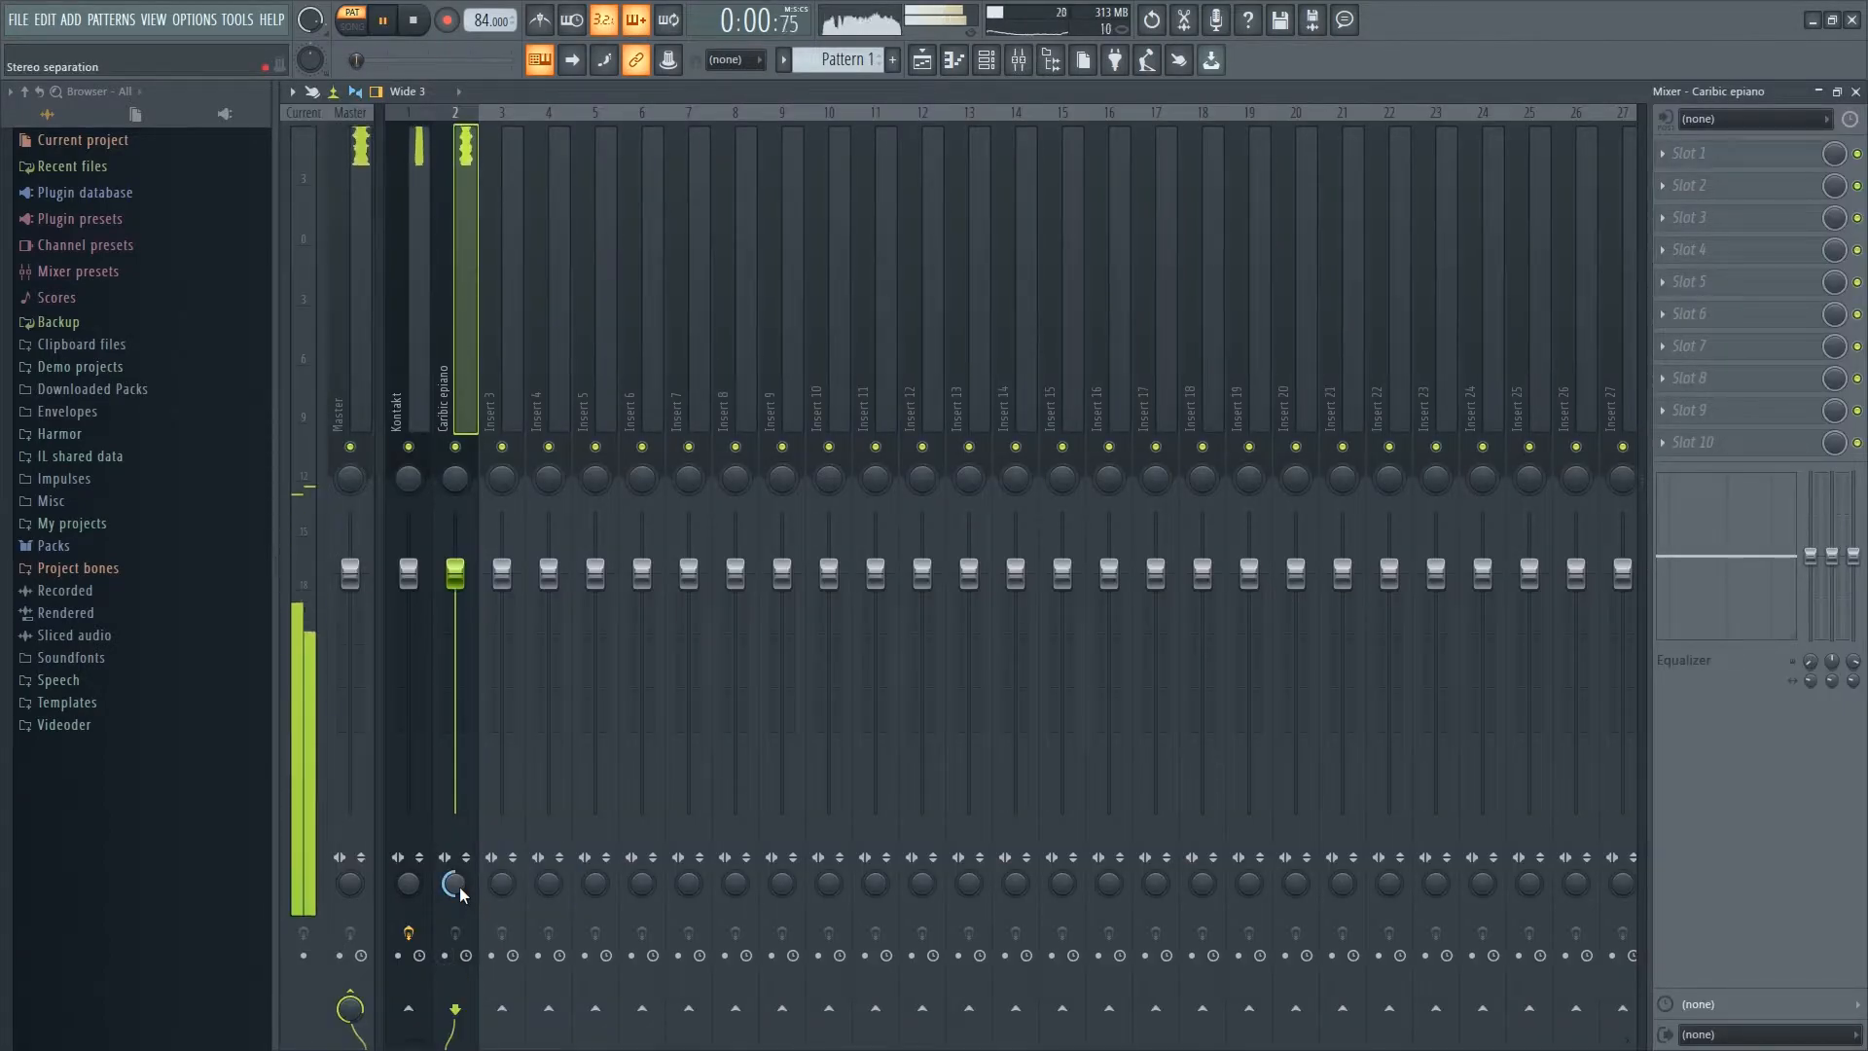
{"action": "right_click", "coordinate": [457, 885]}
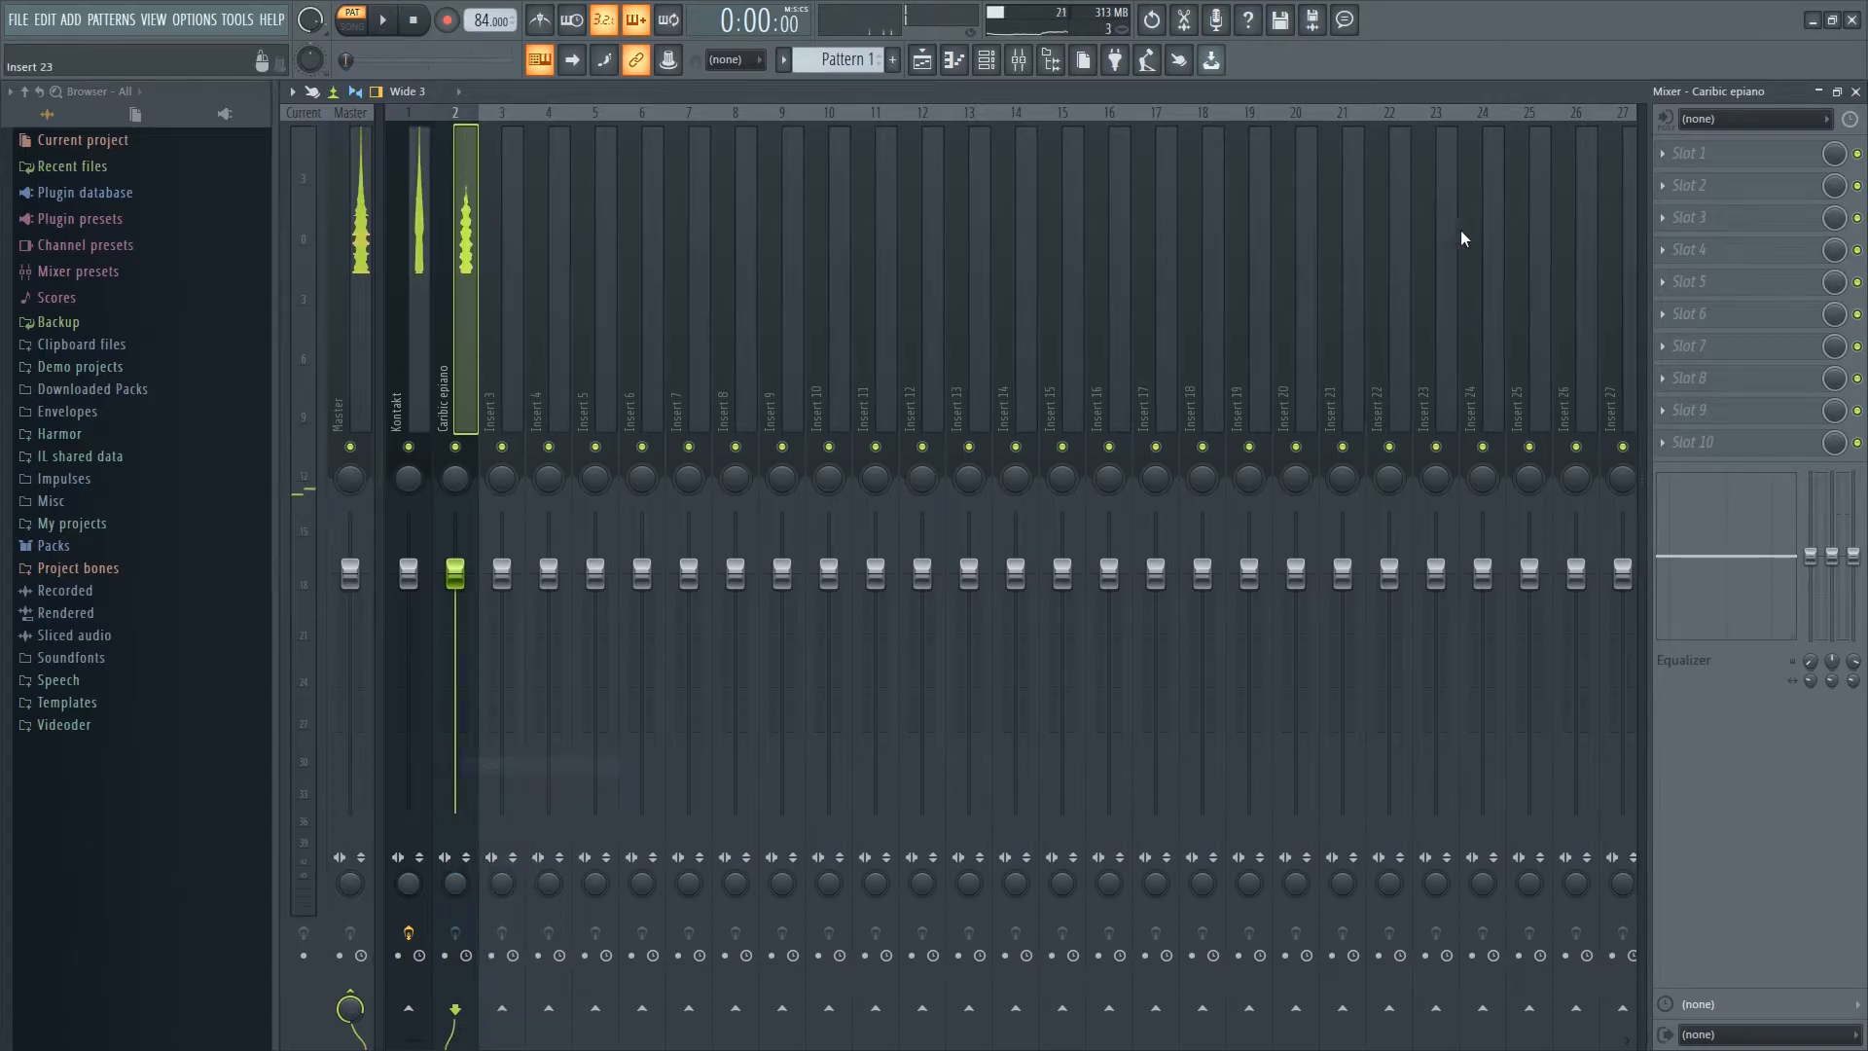
- Load AVOX DUO into the first effect slot of the Caribic epiano insert, audition it and leave the mixer
{"action": "left_click", "coordinate": [1720, 156]}
{"action": "left_click", "coordinate": [1048, 617]}
{"action": "key", "text": "space"}
{"action": "left_click", "coordinate": [956, 335]}
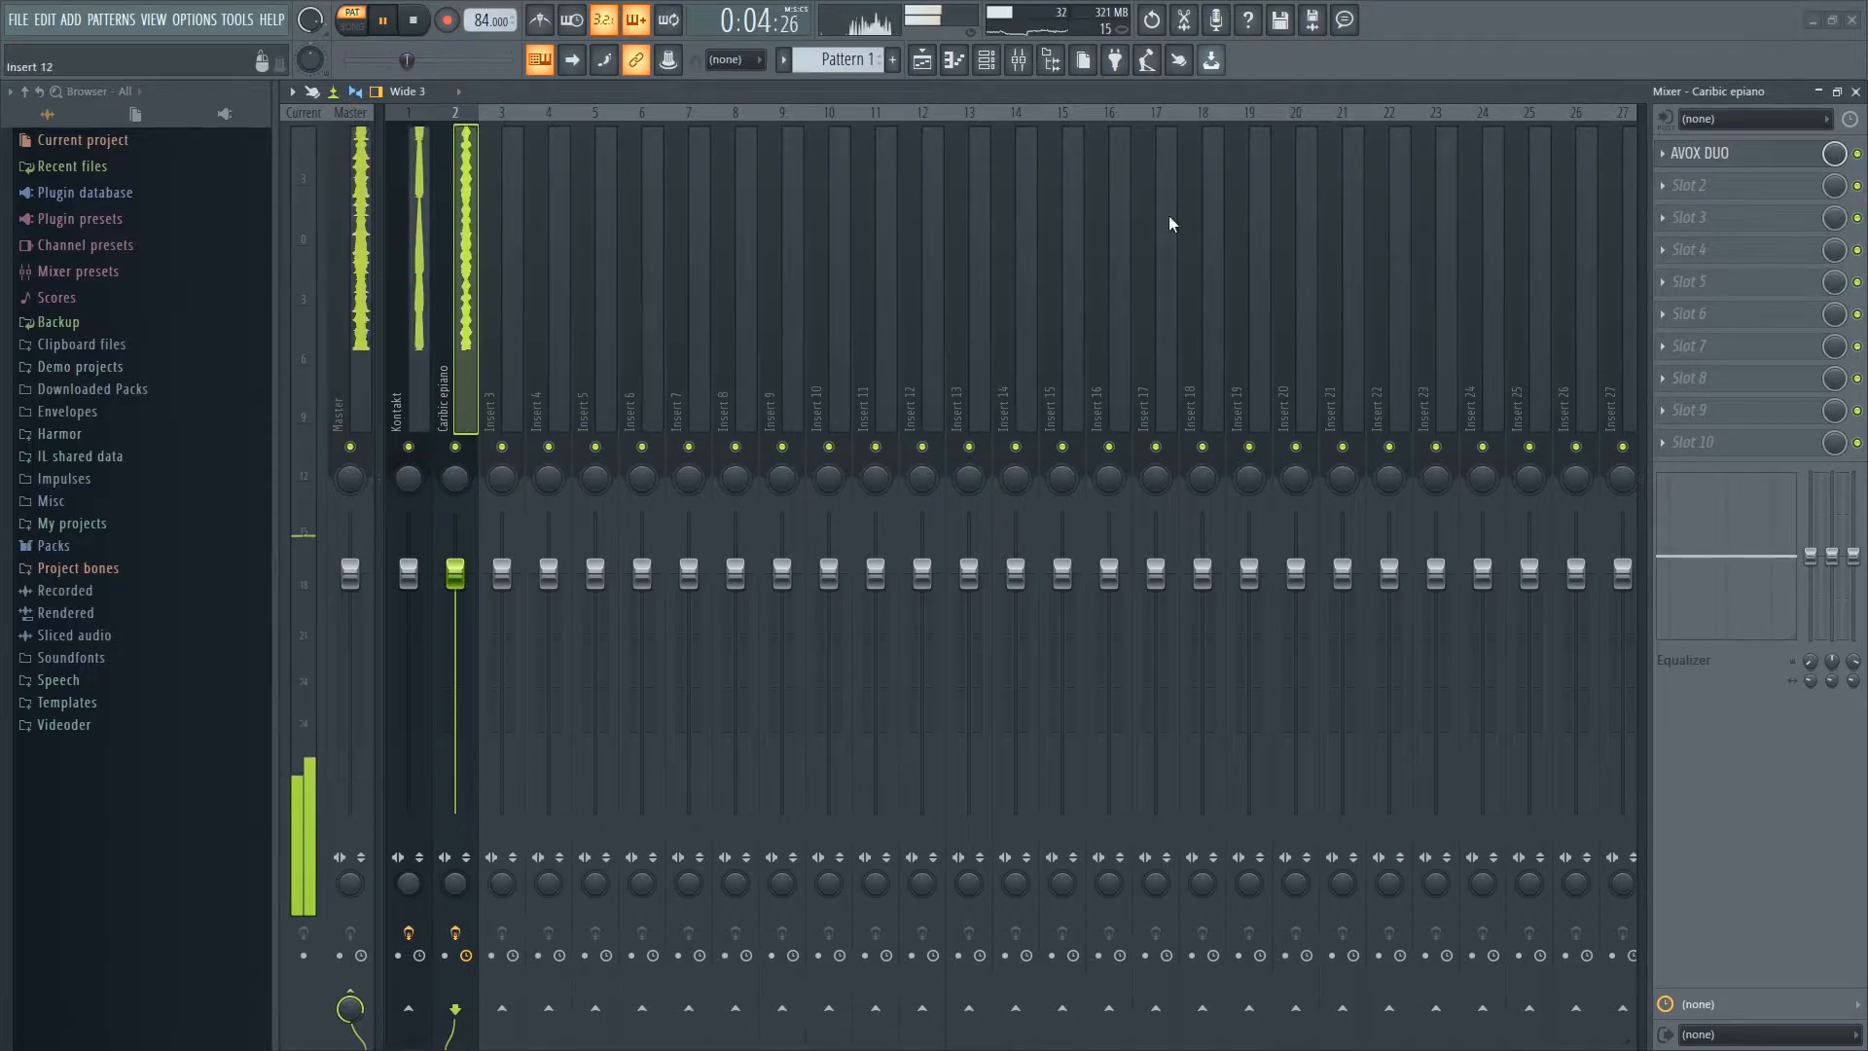
{"action": "left_click", "coordinate": [1856, 92]}
{"action": "key", "text": "space"}
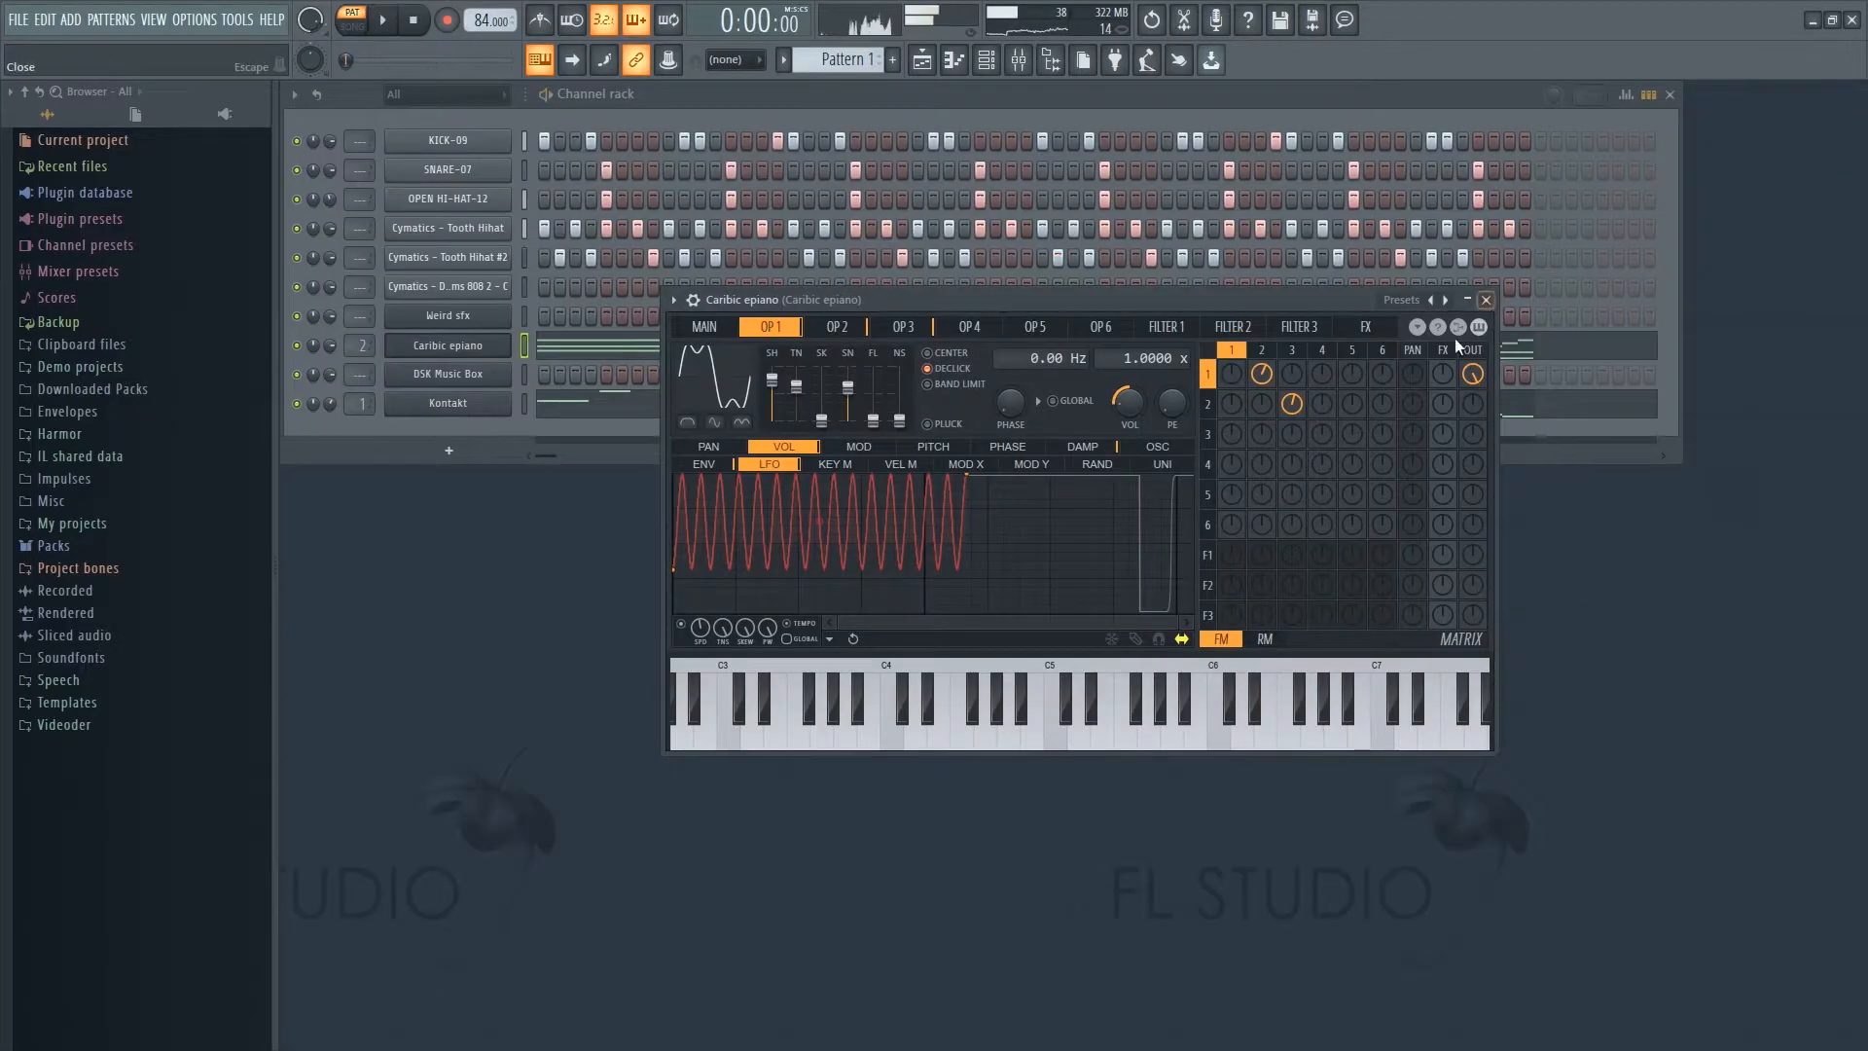
- Close the Caribic epiano window and delete the unused DSK Music Box channel
{"action": "left_click", "coordinate": [1486, 300]}
{"action": "right_click", "coordinate": [457, 374]}
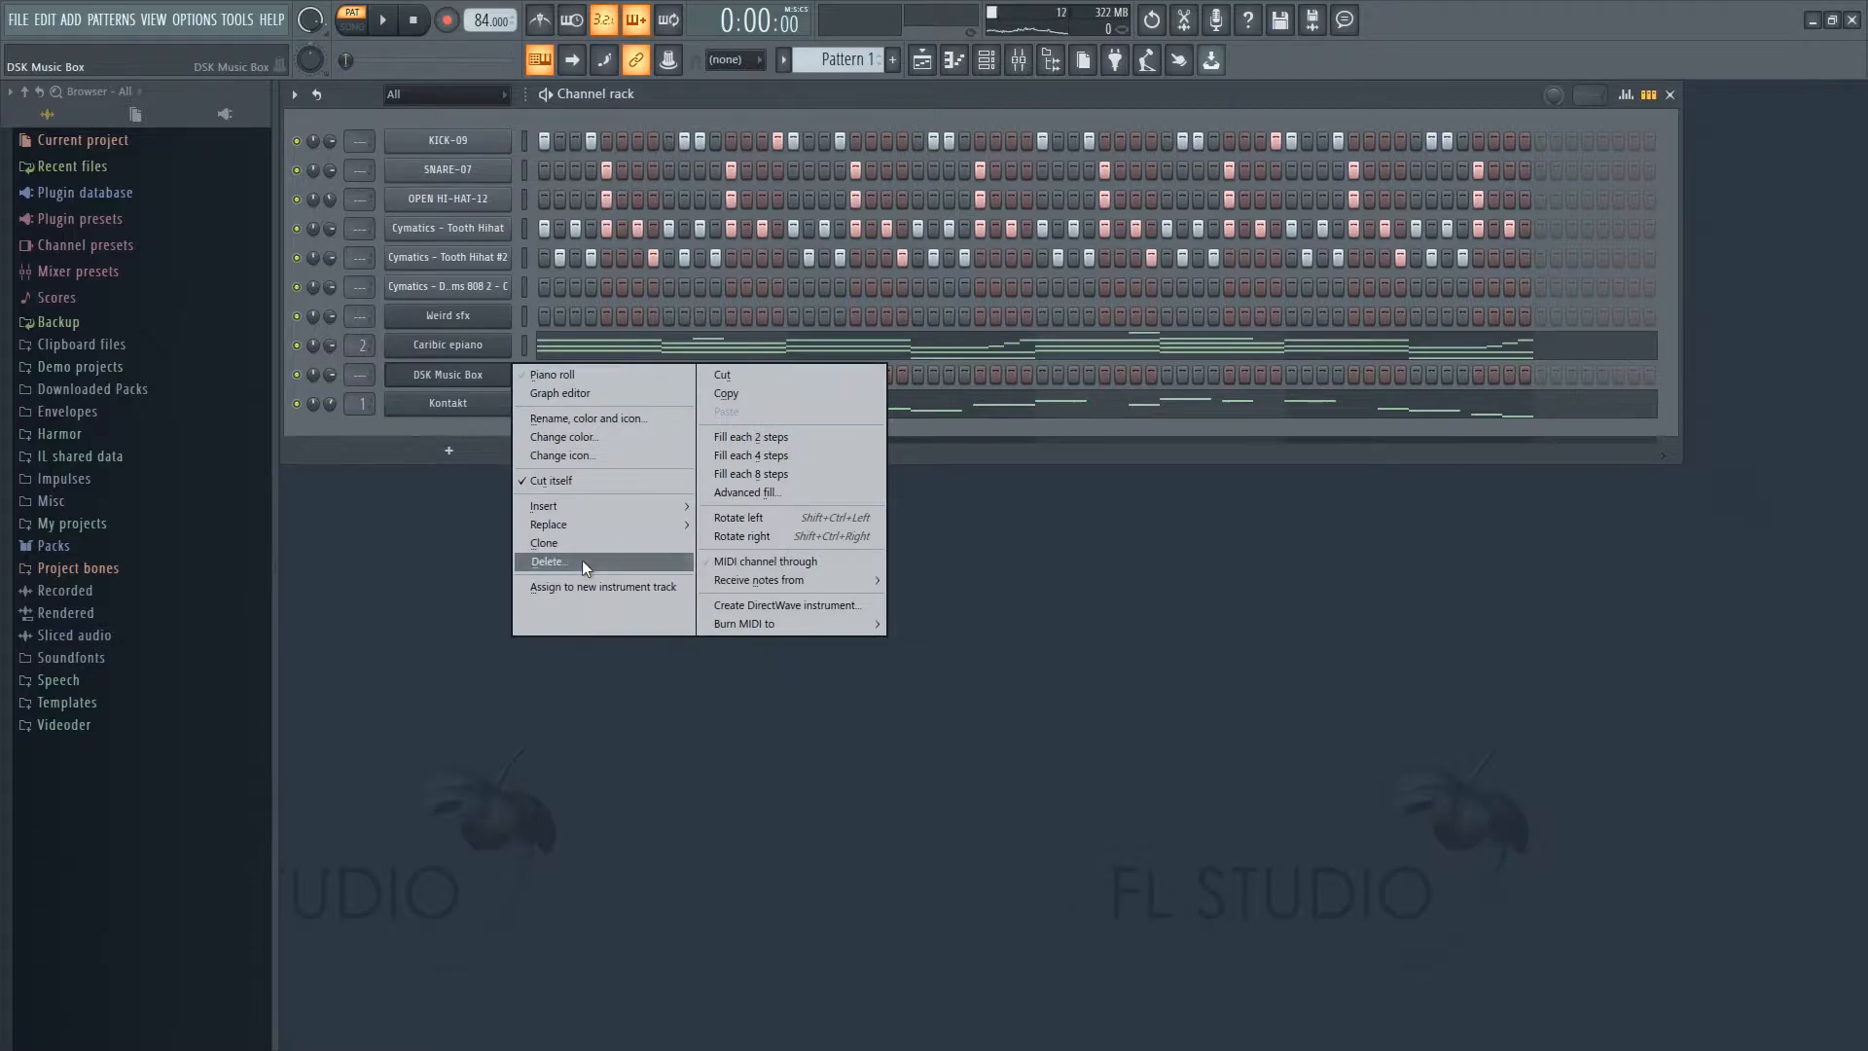
{"action": "left_click", "coordinate": [582, 559]}
- Browse the downloaded Cymatics packs to Free Halloween Vocals and preview the samples in its Laughs folder
{"action": "left_click", "coordinate": [141, 389]}
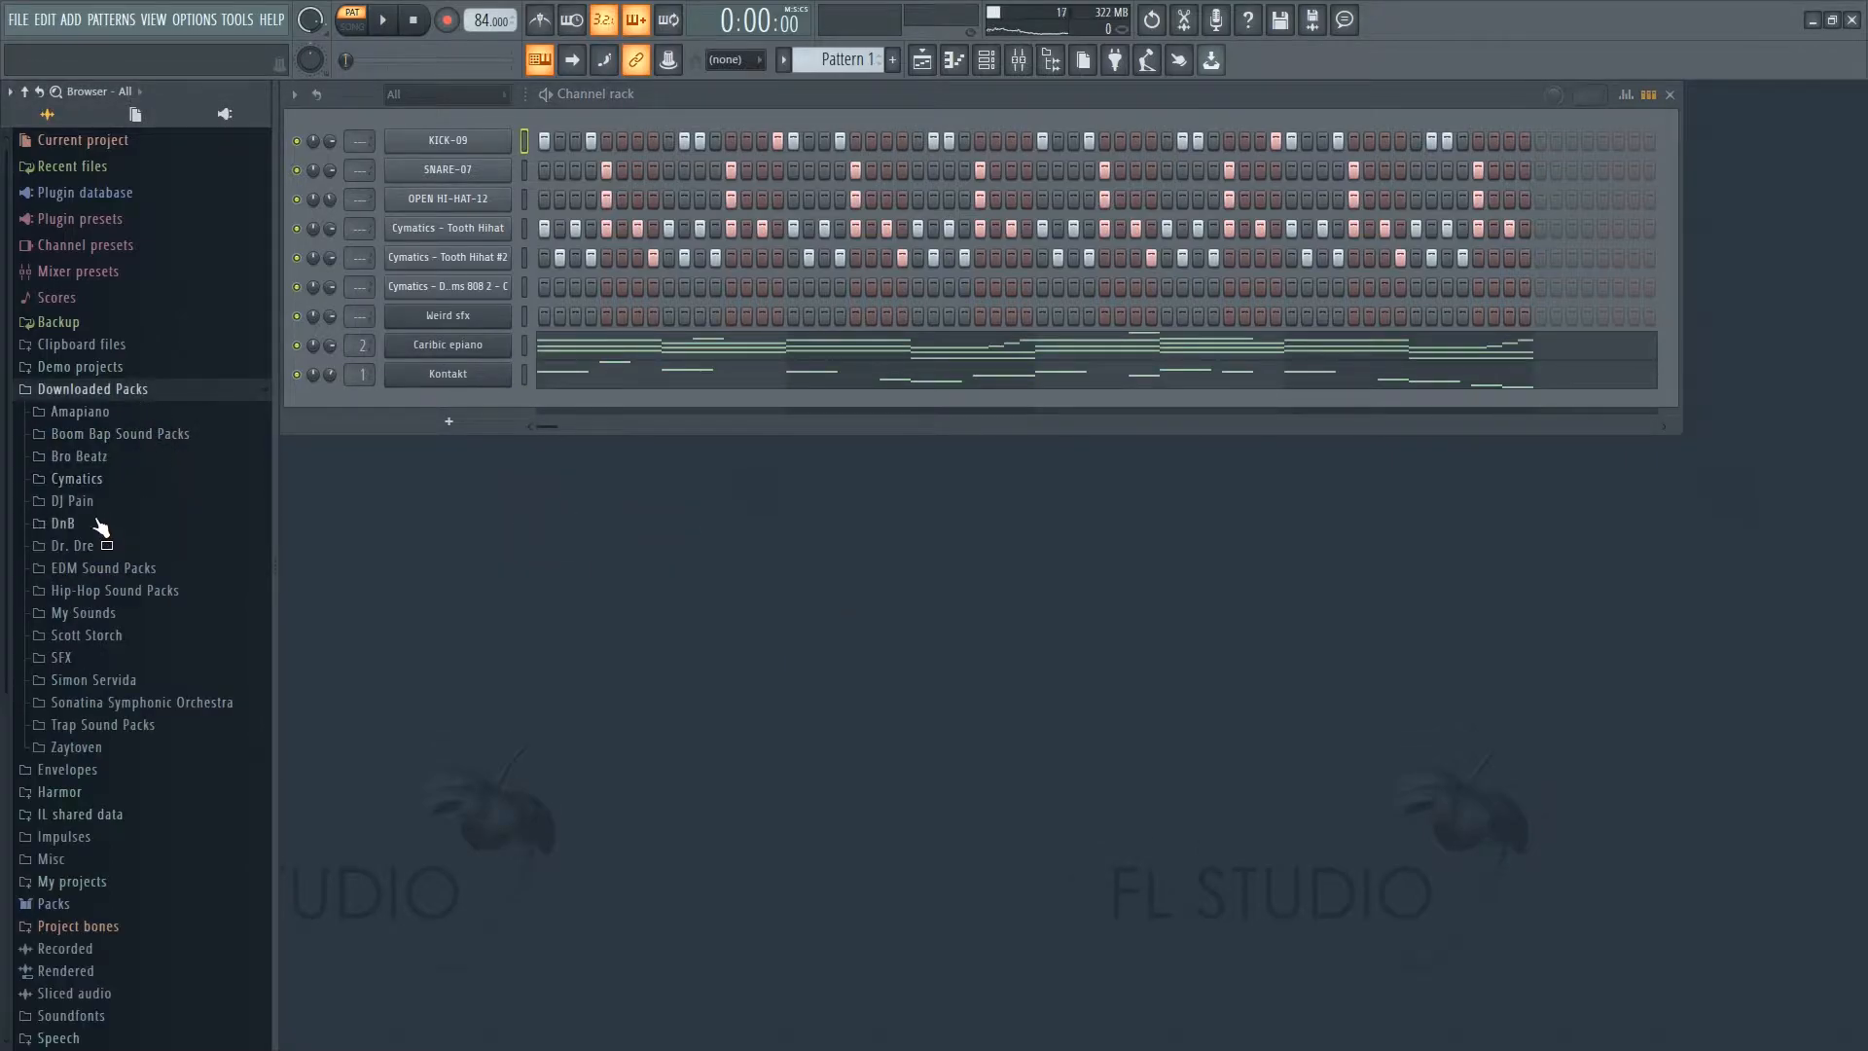
{"action": "left_click", "coordinate": [115, 500]}
{"action": "left_click", "coordinate": [103, 476]}
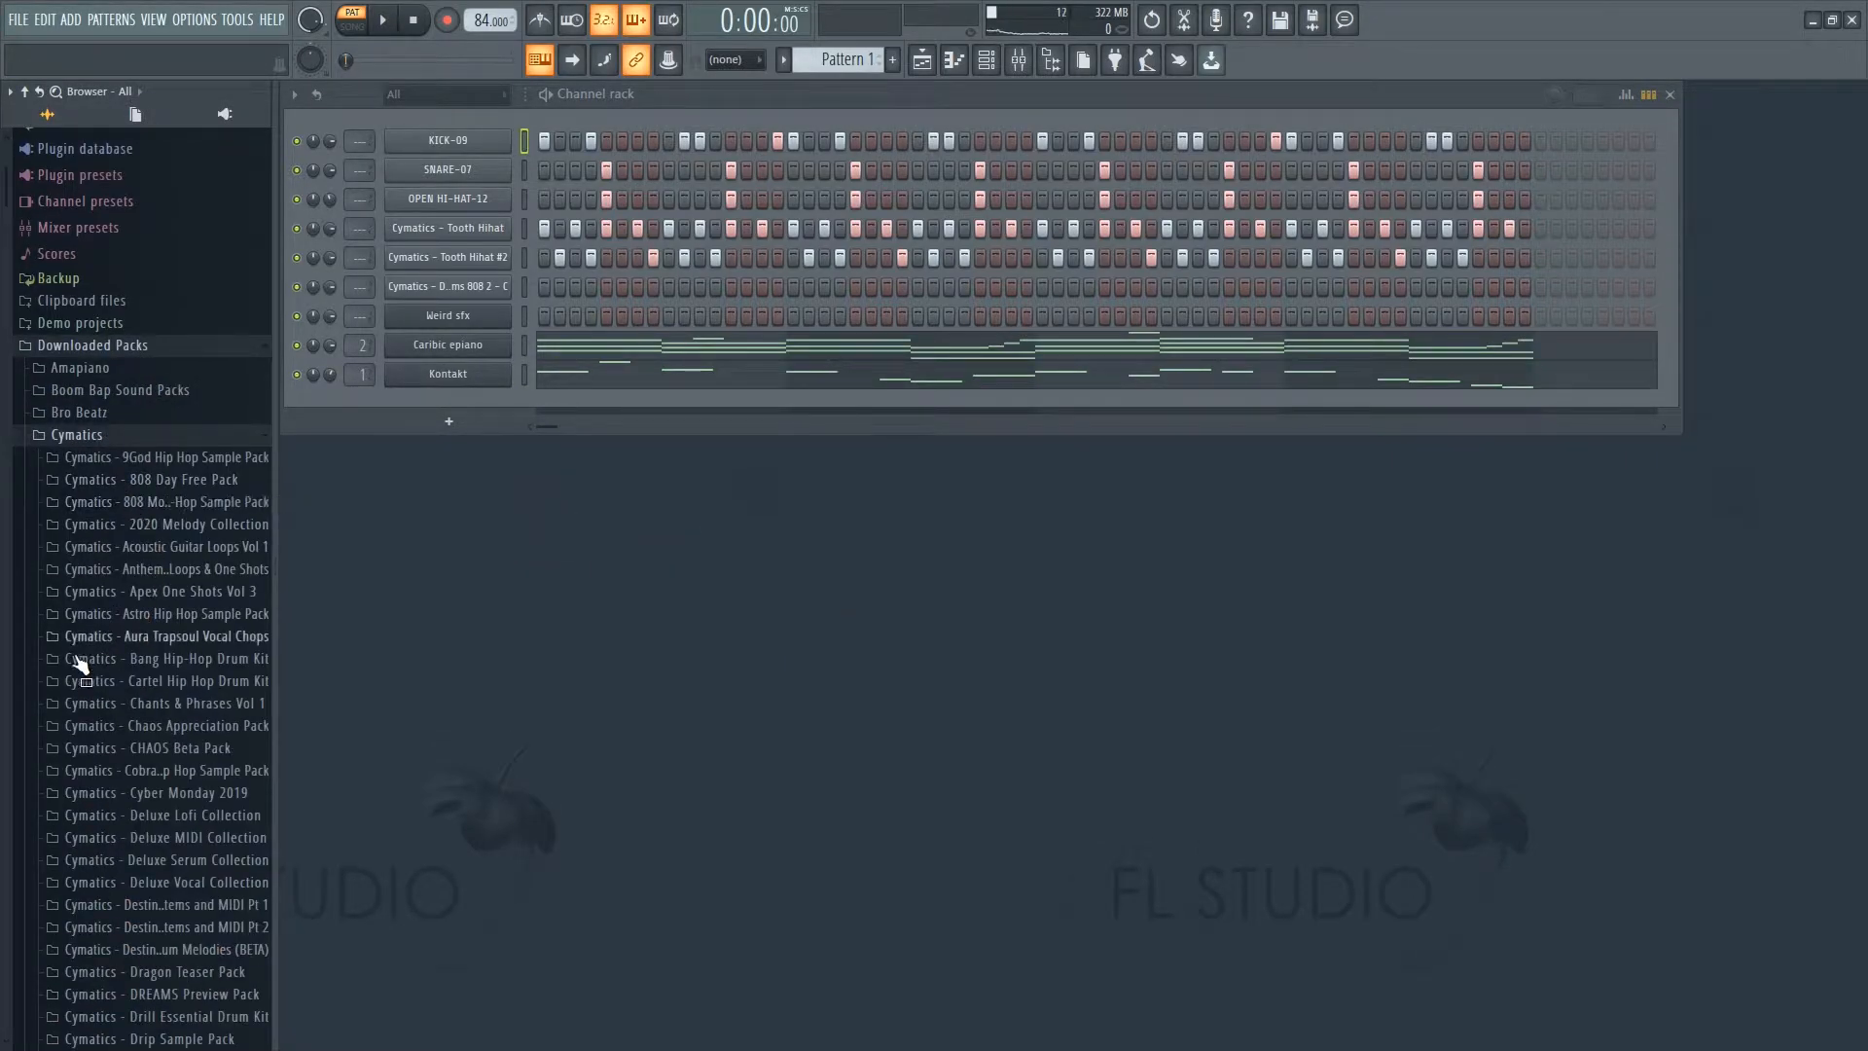
{"action": "scroll", "coordinate": [84, 871], "scroll_direction": "down", "scroll_amount": 5}
{"action": "left_click", "coordinate": [107, 717]}
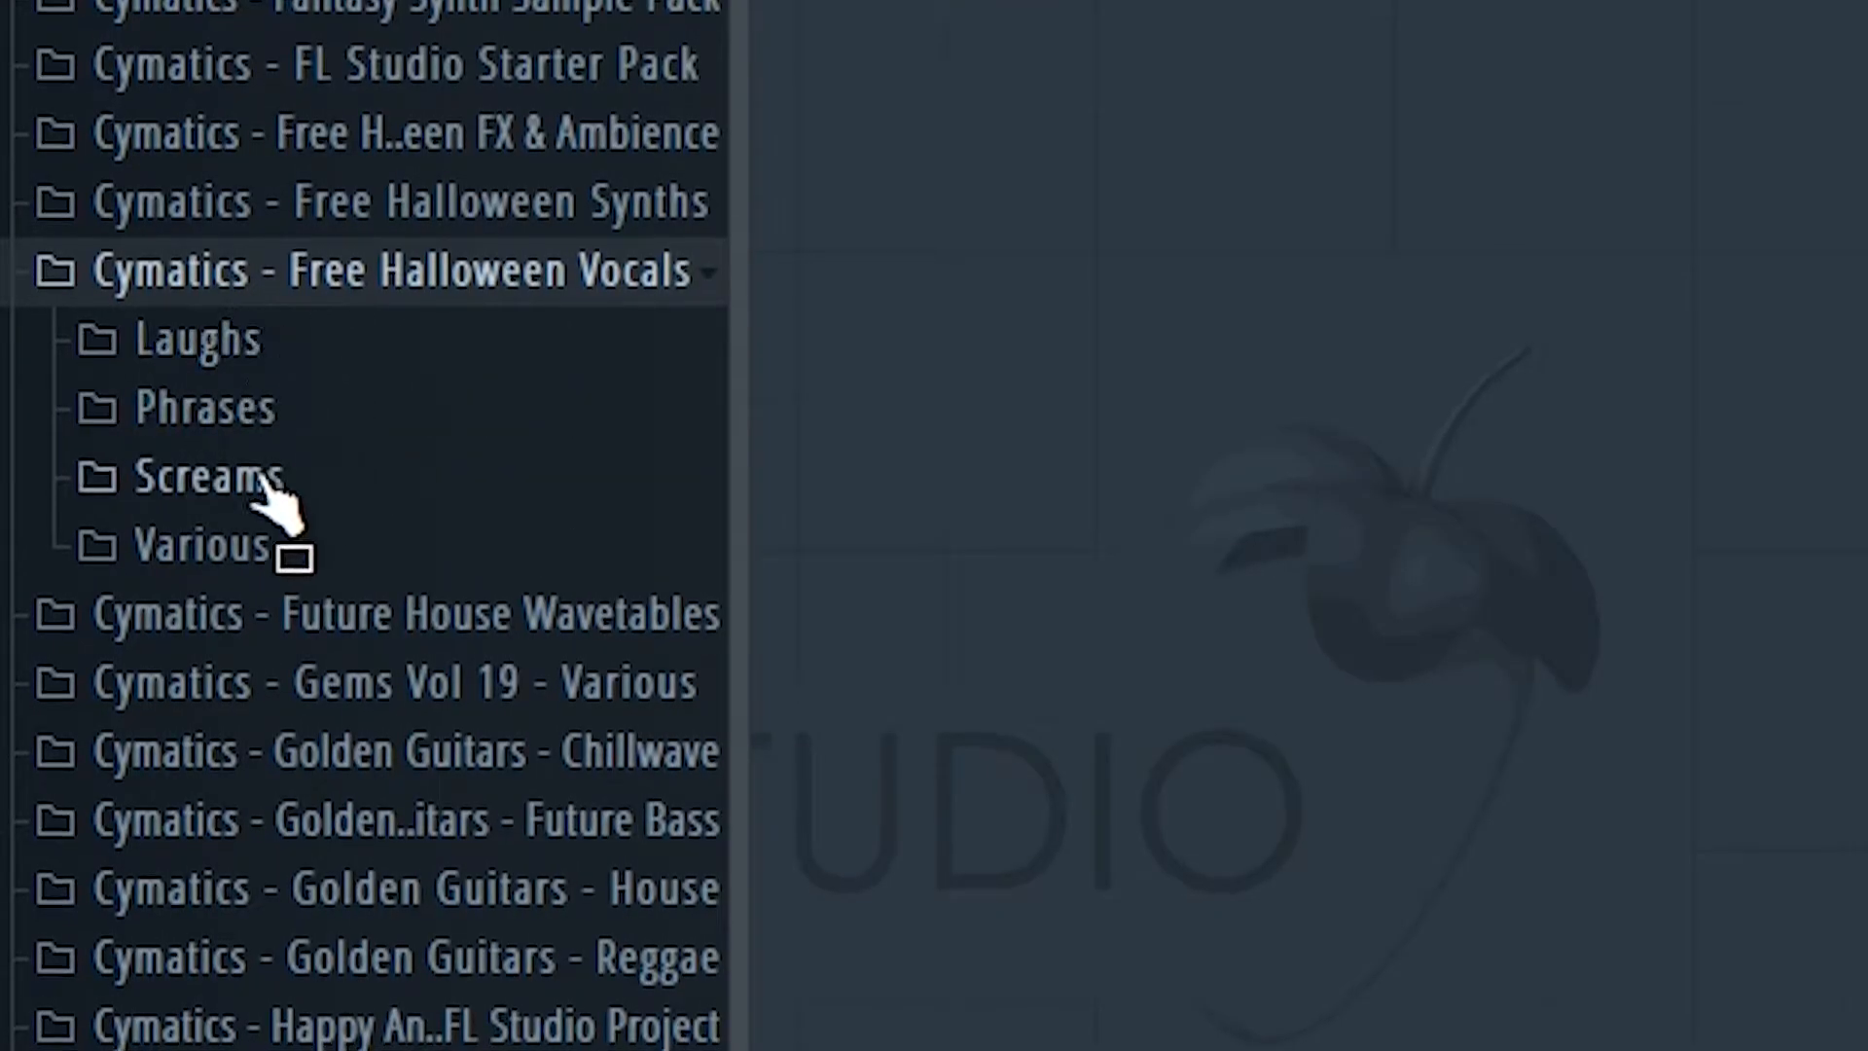
{"action": "left_click", "coordinate": [237, 345]}
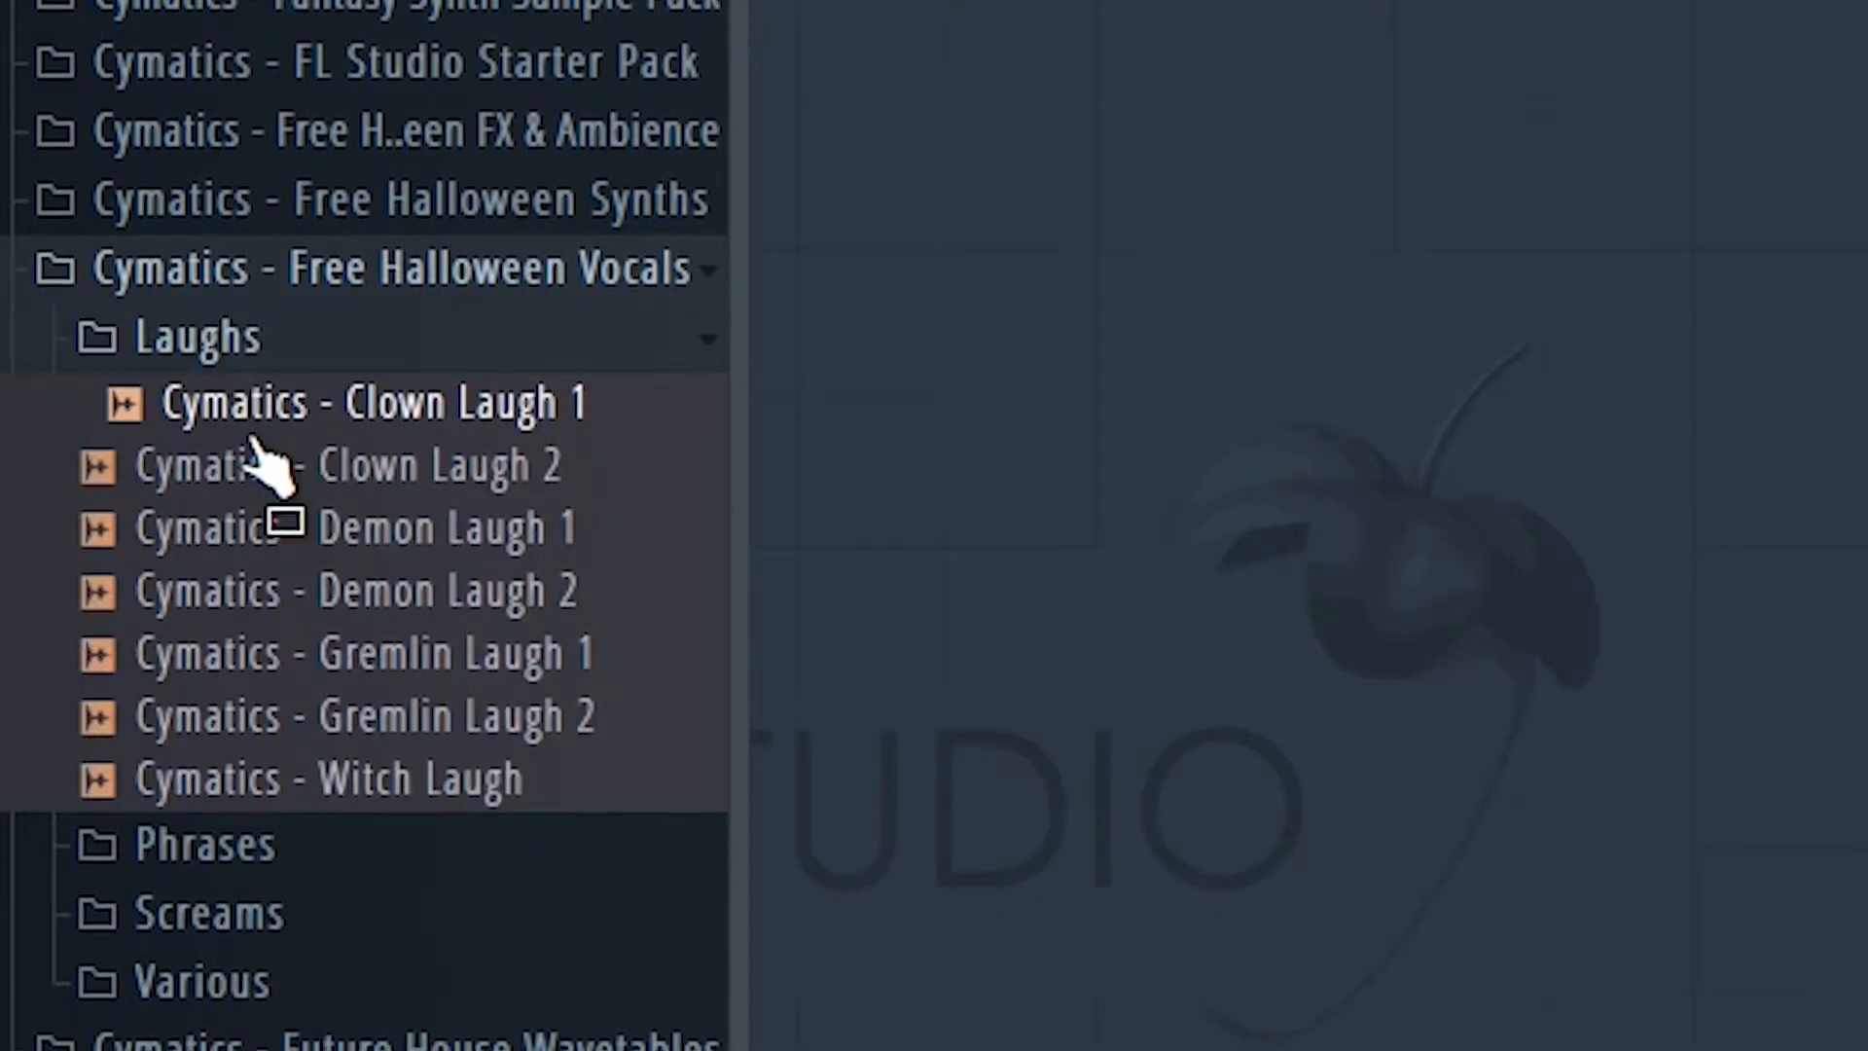
{"action": "left_click_drag", "start_coordinate": [226, 581], "coordinate": [429, 251]}
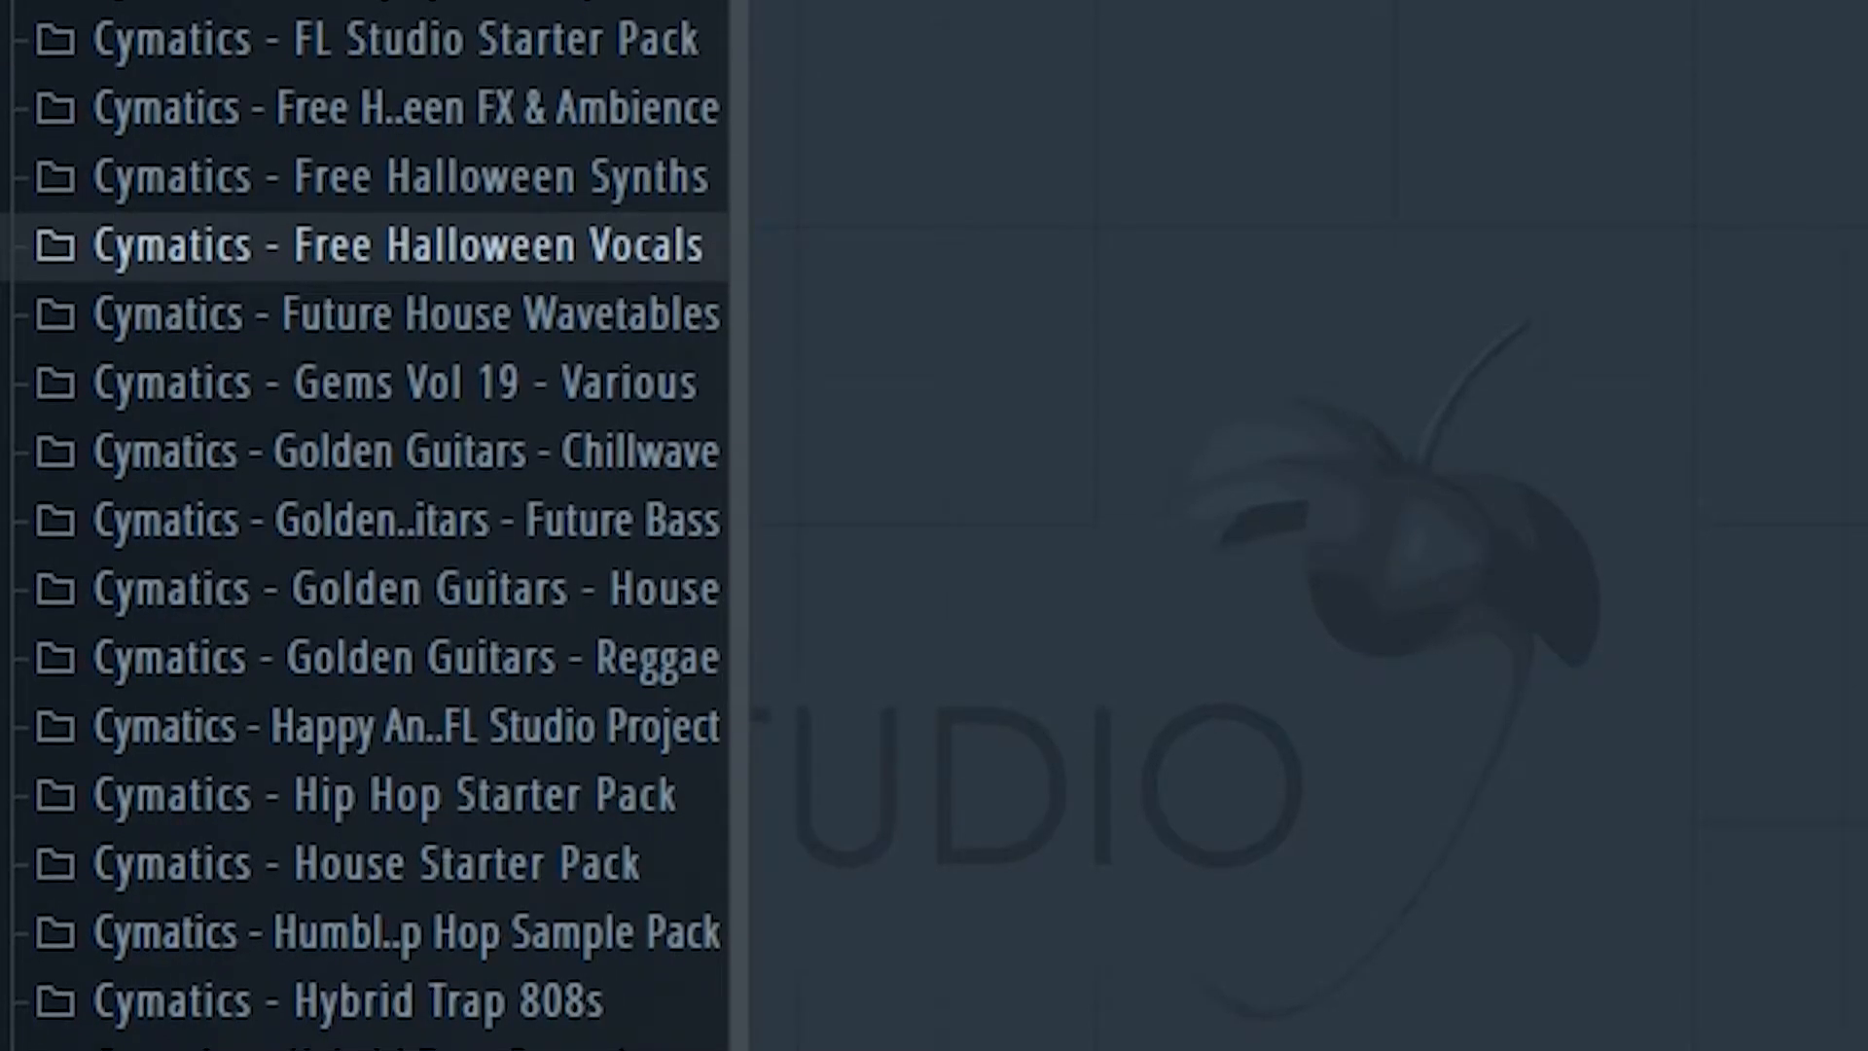
- Lower the band 7 low-pass of the Kontakt insert's Fruity parametric EQ 2 to about 4.1 kHz while playing the pattern
{"action": "key", "text": "space"}
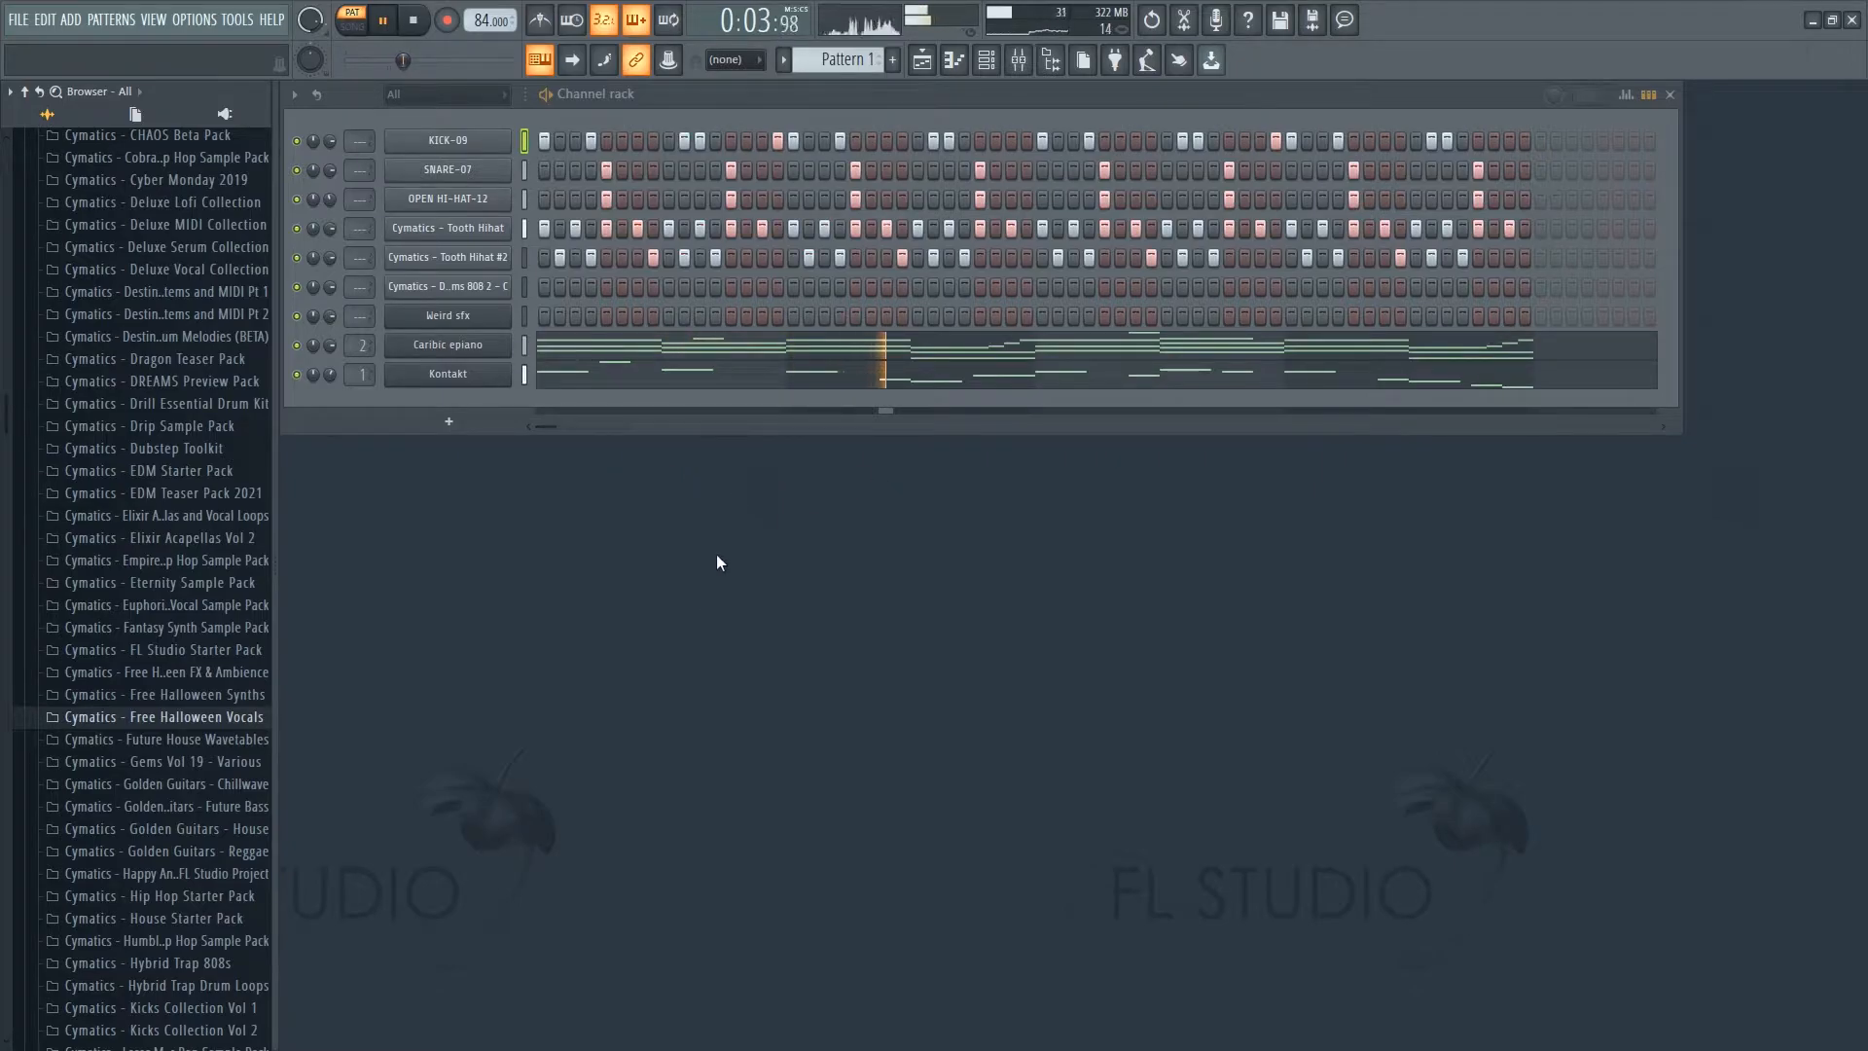
{"action": "left_click", "coordinate": [1019, 61]}
{"action": "left_click", "coordinate": [431, 247]}
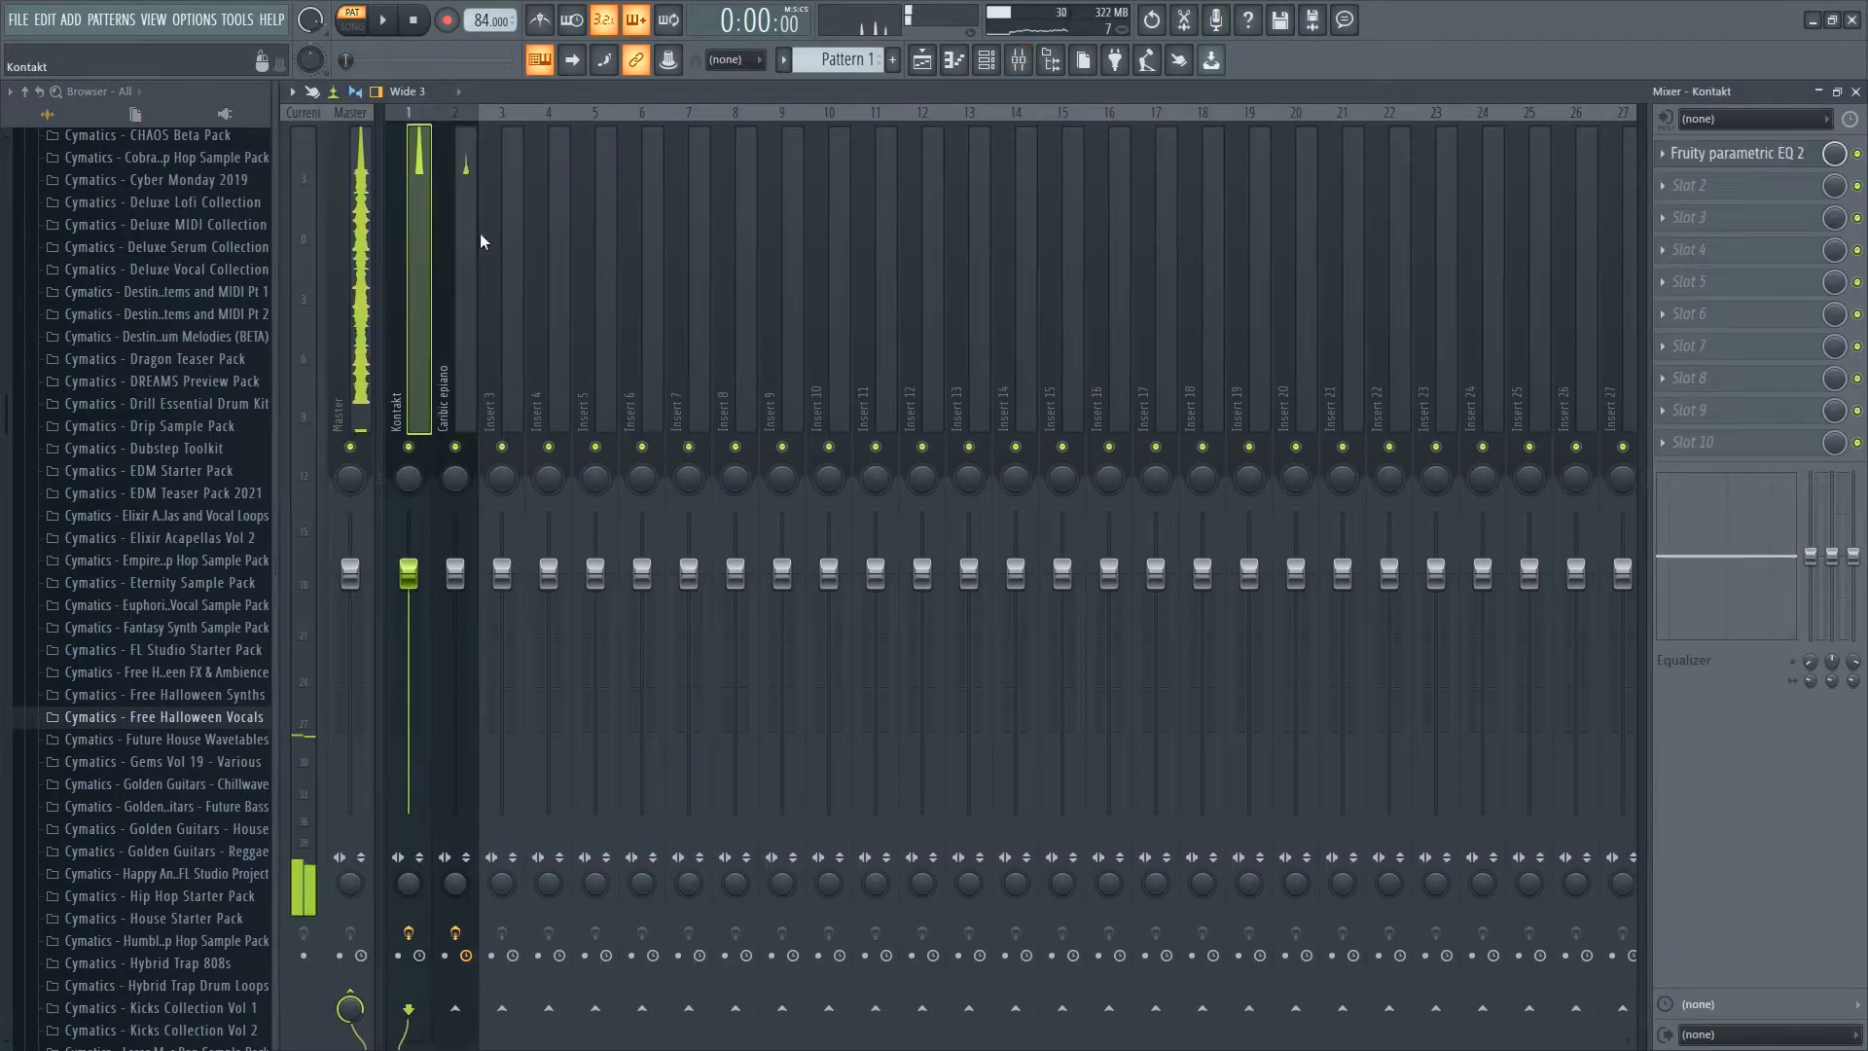
{"action": "left_click", "coordinate": [1737, 152]}
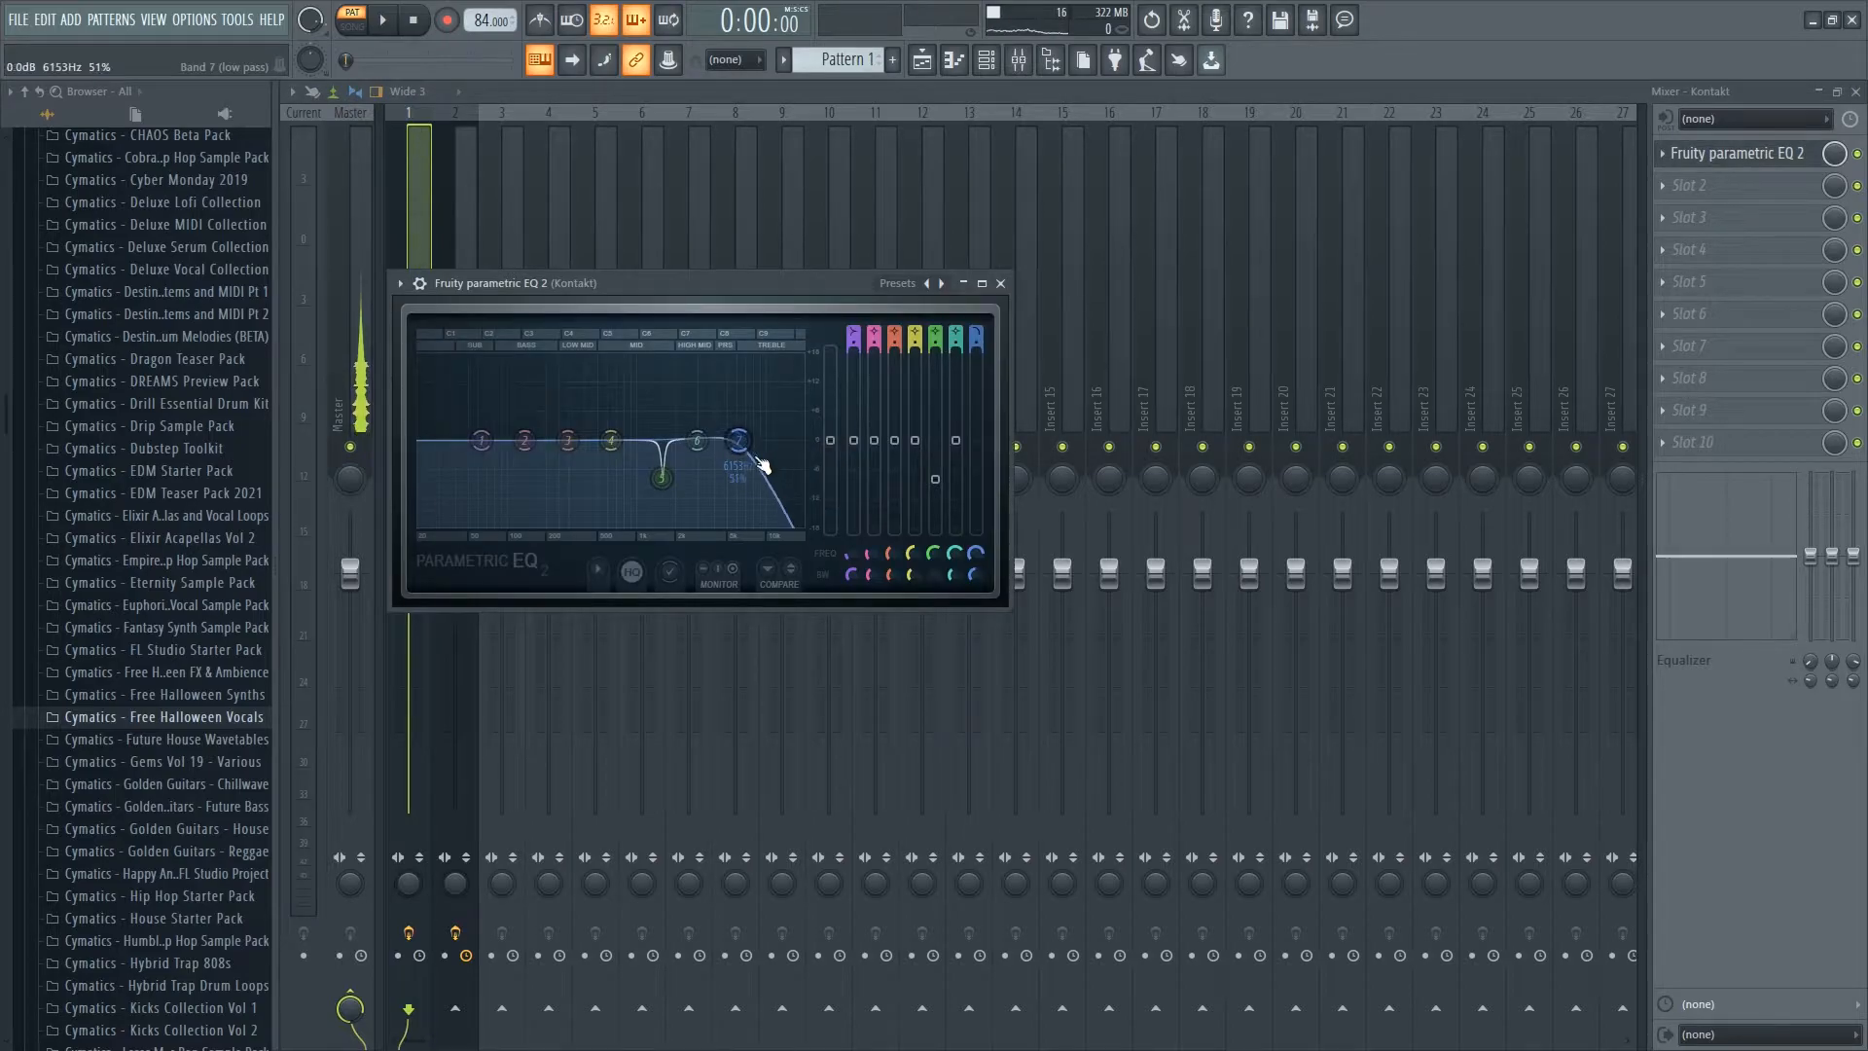
{"action": "key", "text": "space"}
{"action": "left_click_drag", "start_coordinate": [760, 443], "coordinate": [738, 443]}
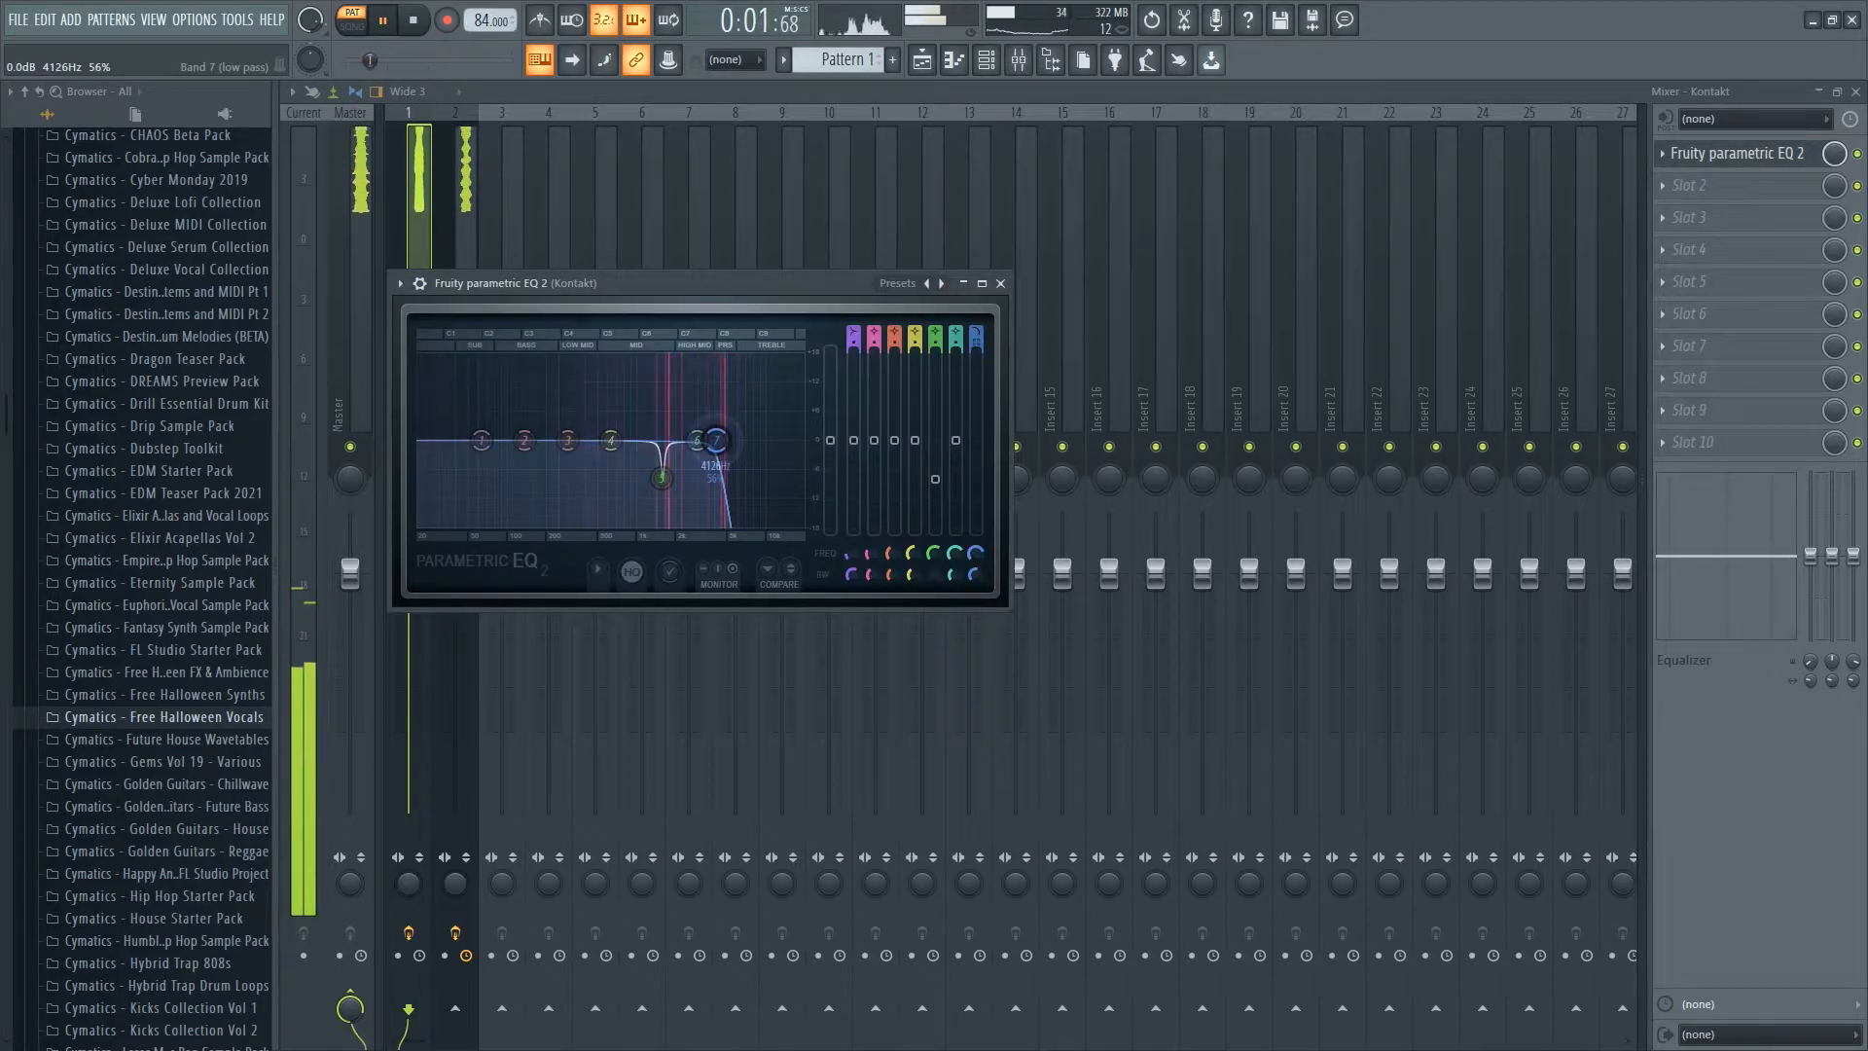
{"action": "key", "text": "space"}
{"action": "left_click", "coordinate": [1000, 283]}
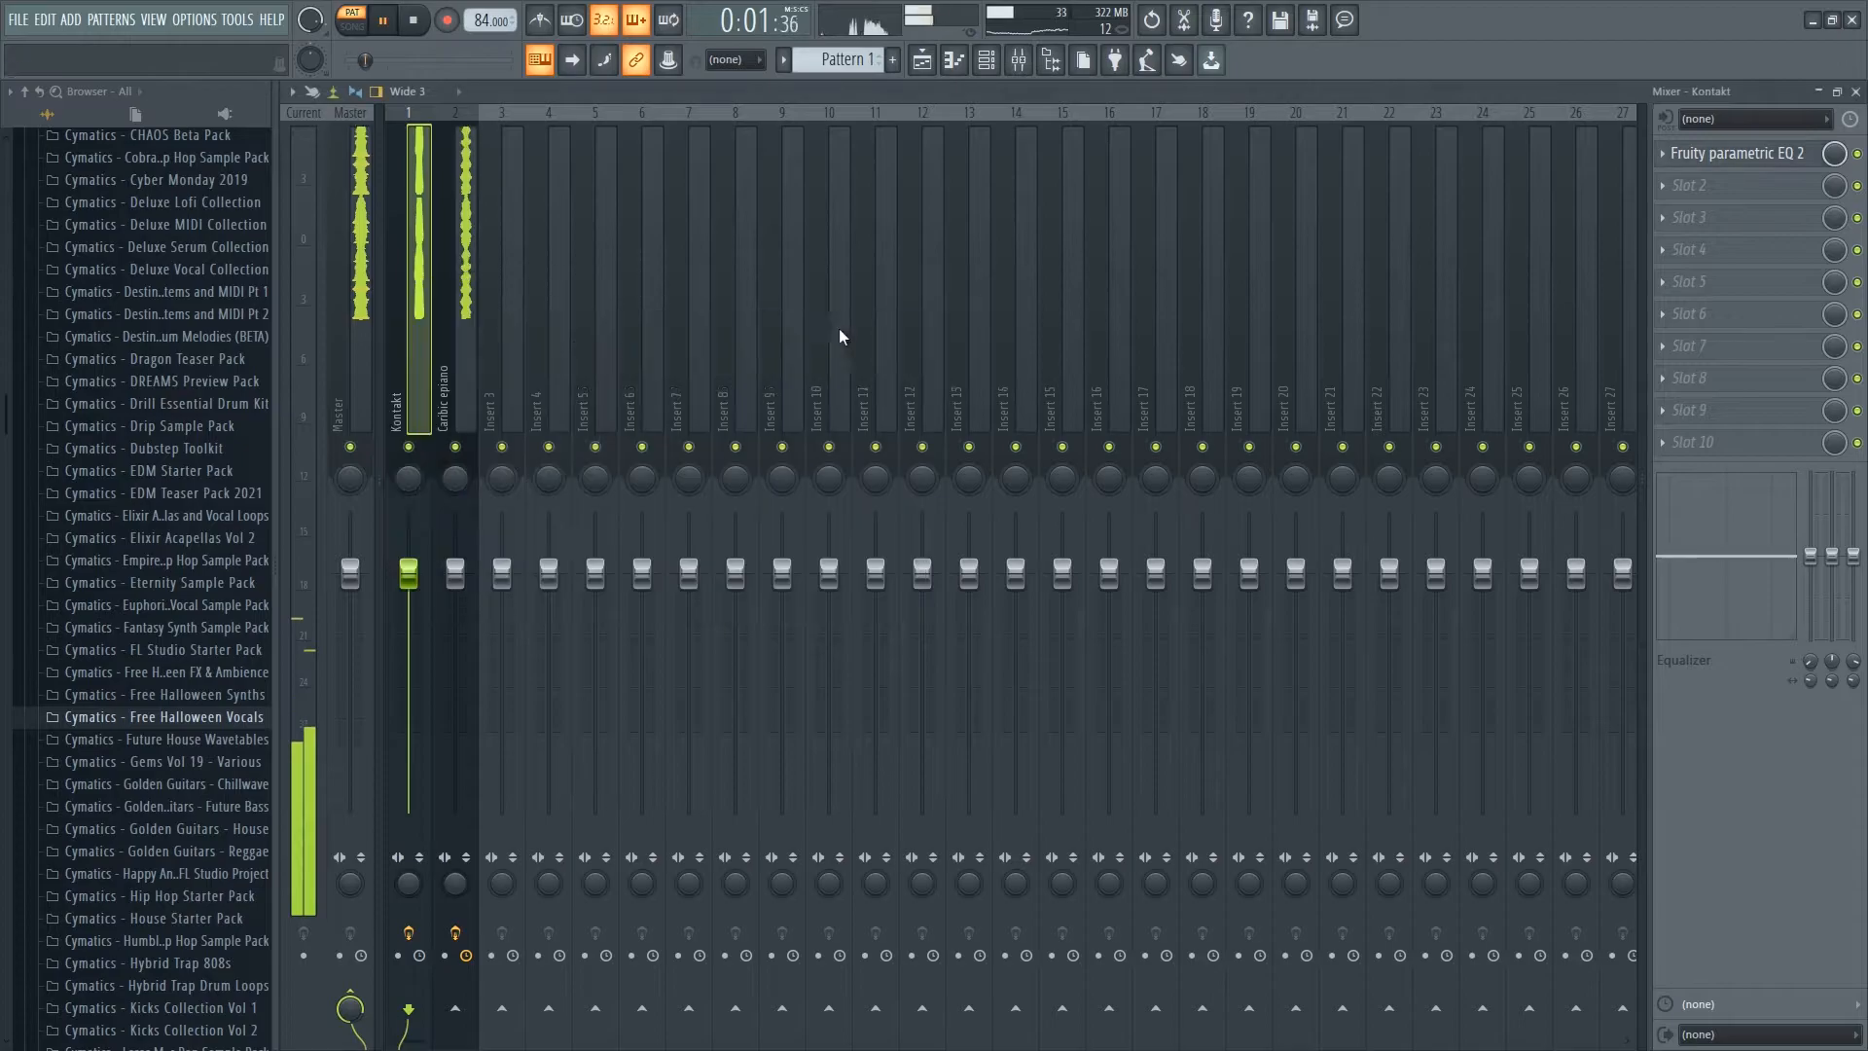
- In the Caribic epiano's piano roll, give the short rising run at the end of bar 2 steadily increasing velocities
{"action": "left_click", "coordinate": [474, 284]}
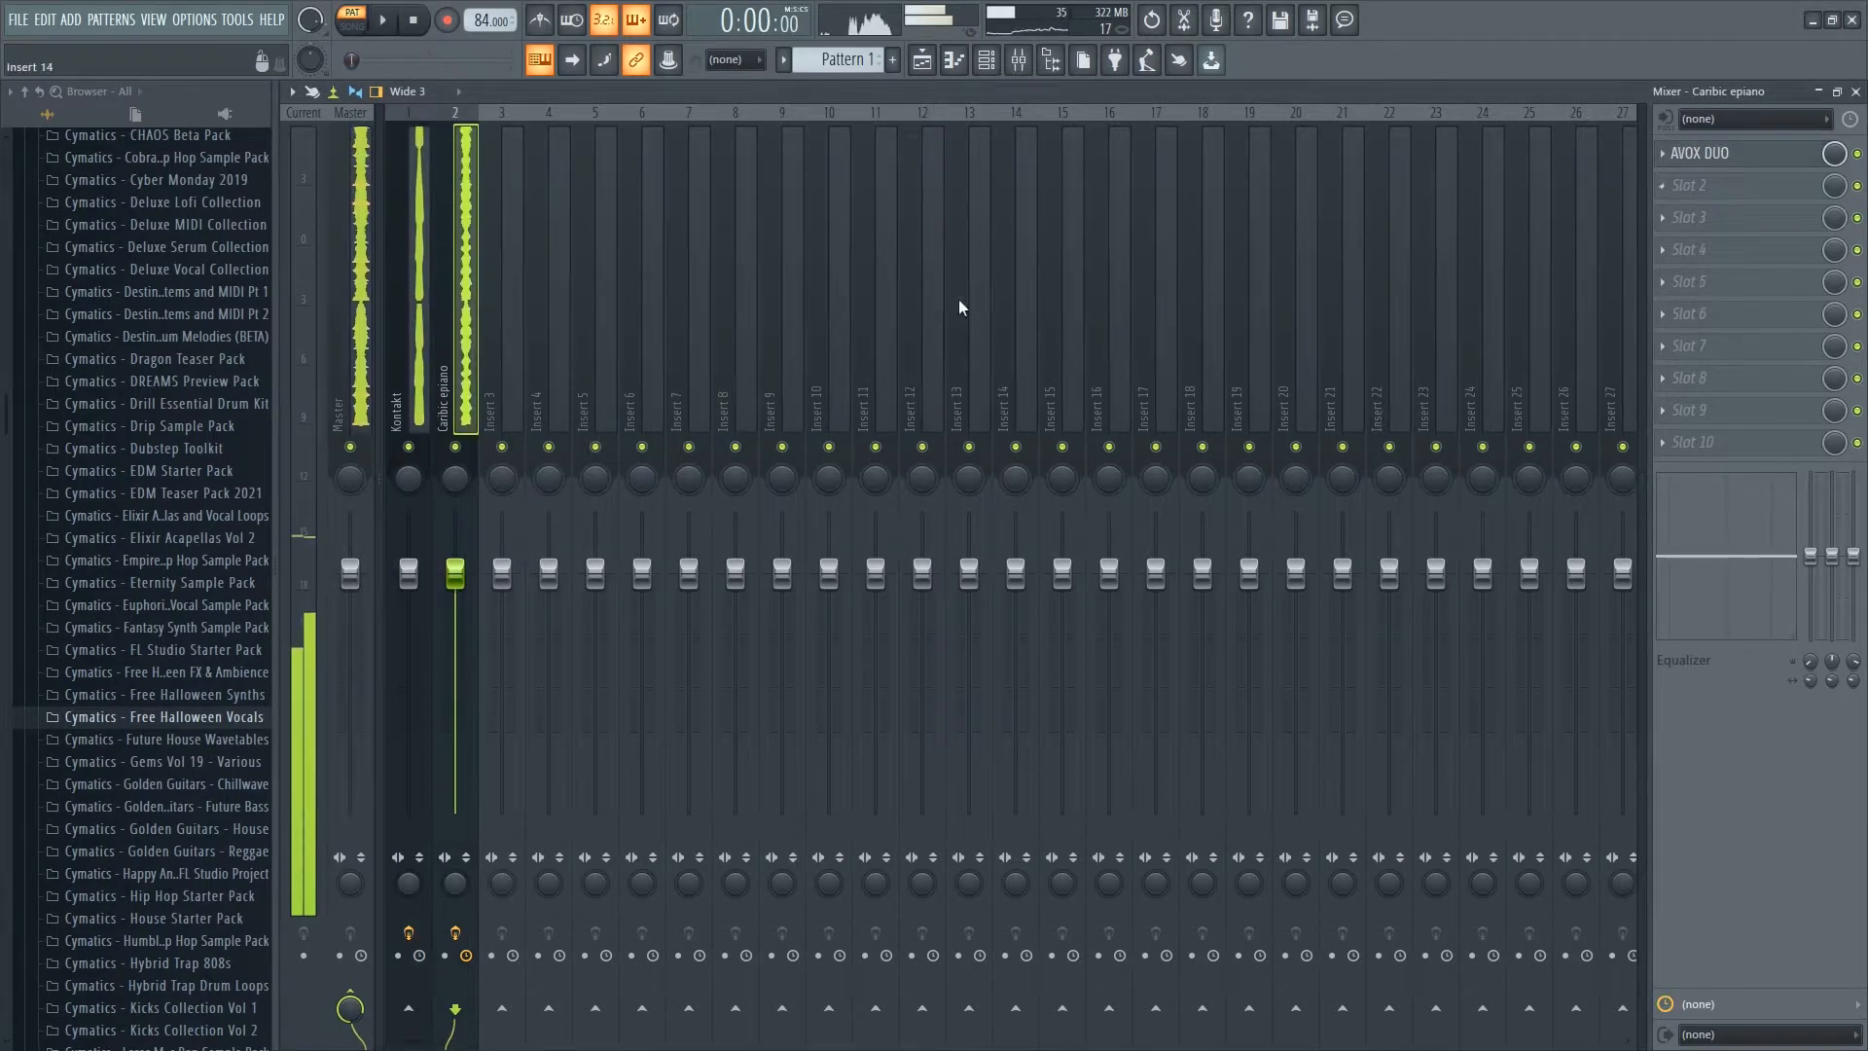
{"action": "key", "text": "F6"}
{"action": "left_click", "coordinate": [645, 362]}
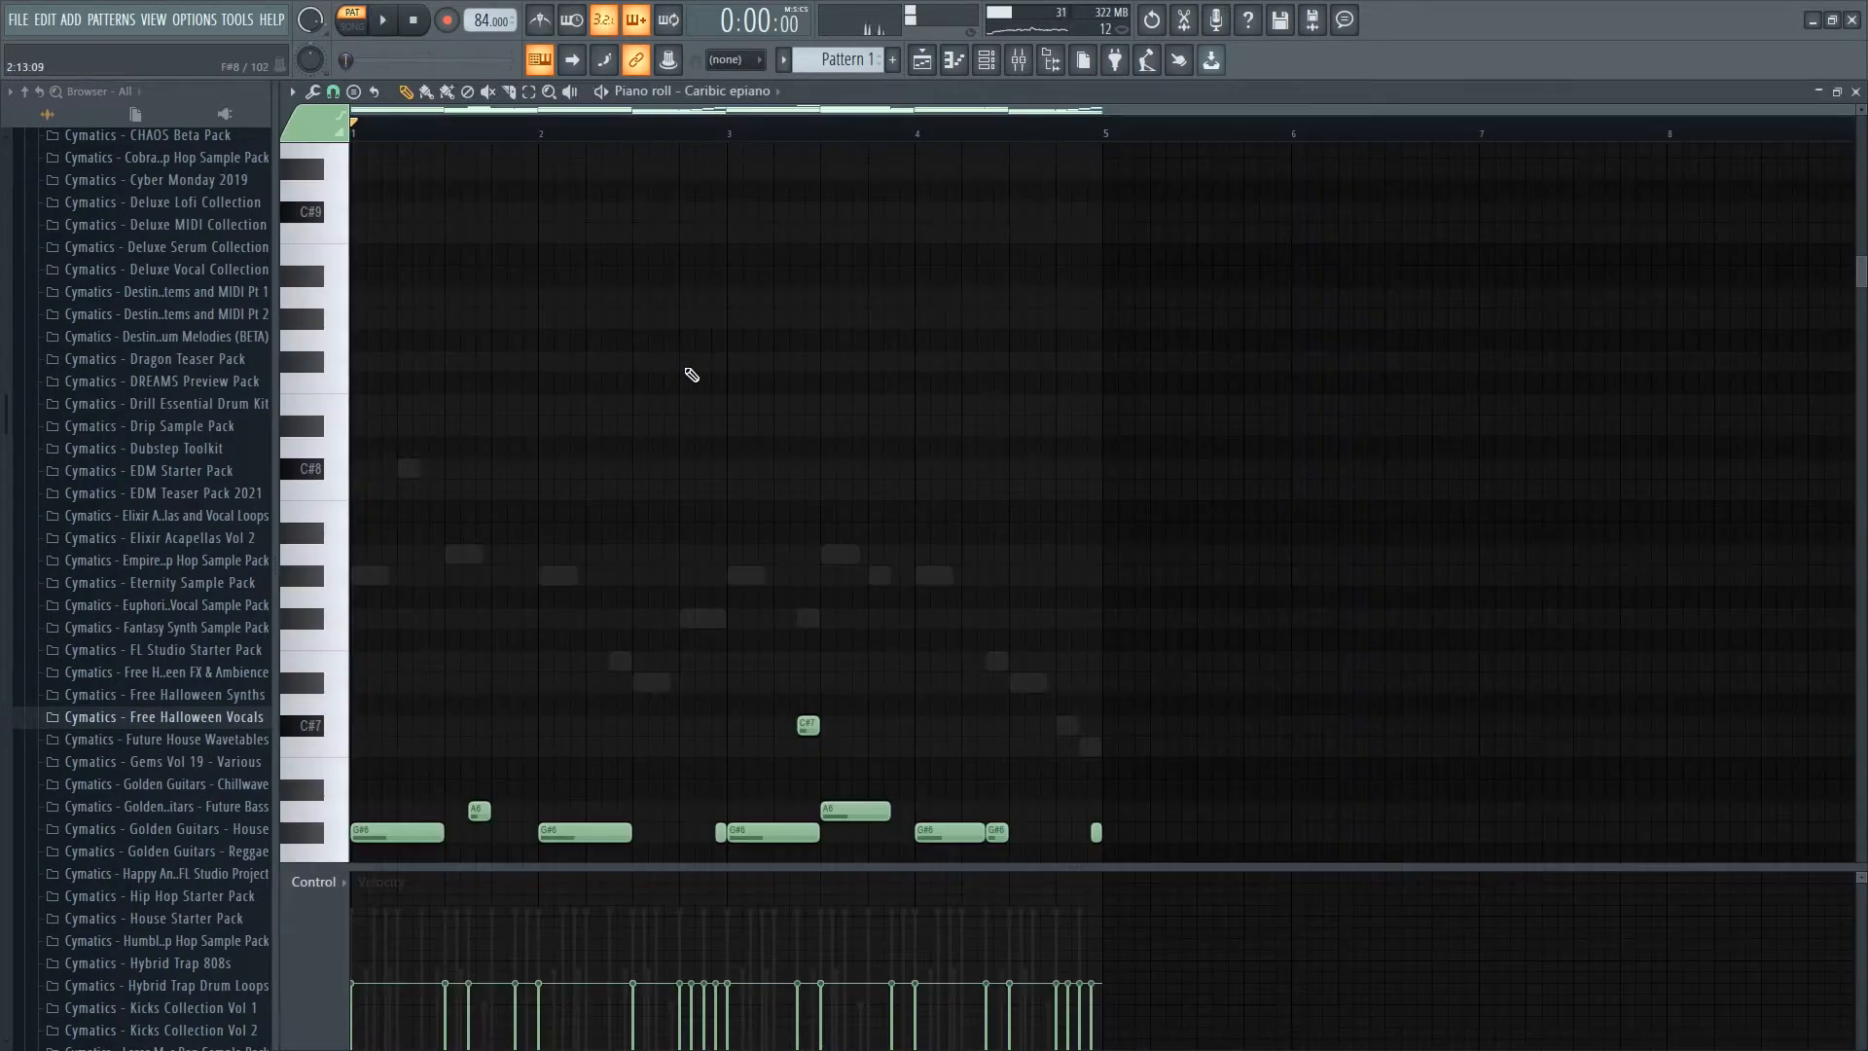
{"action": "key", "text": "space"}
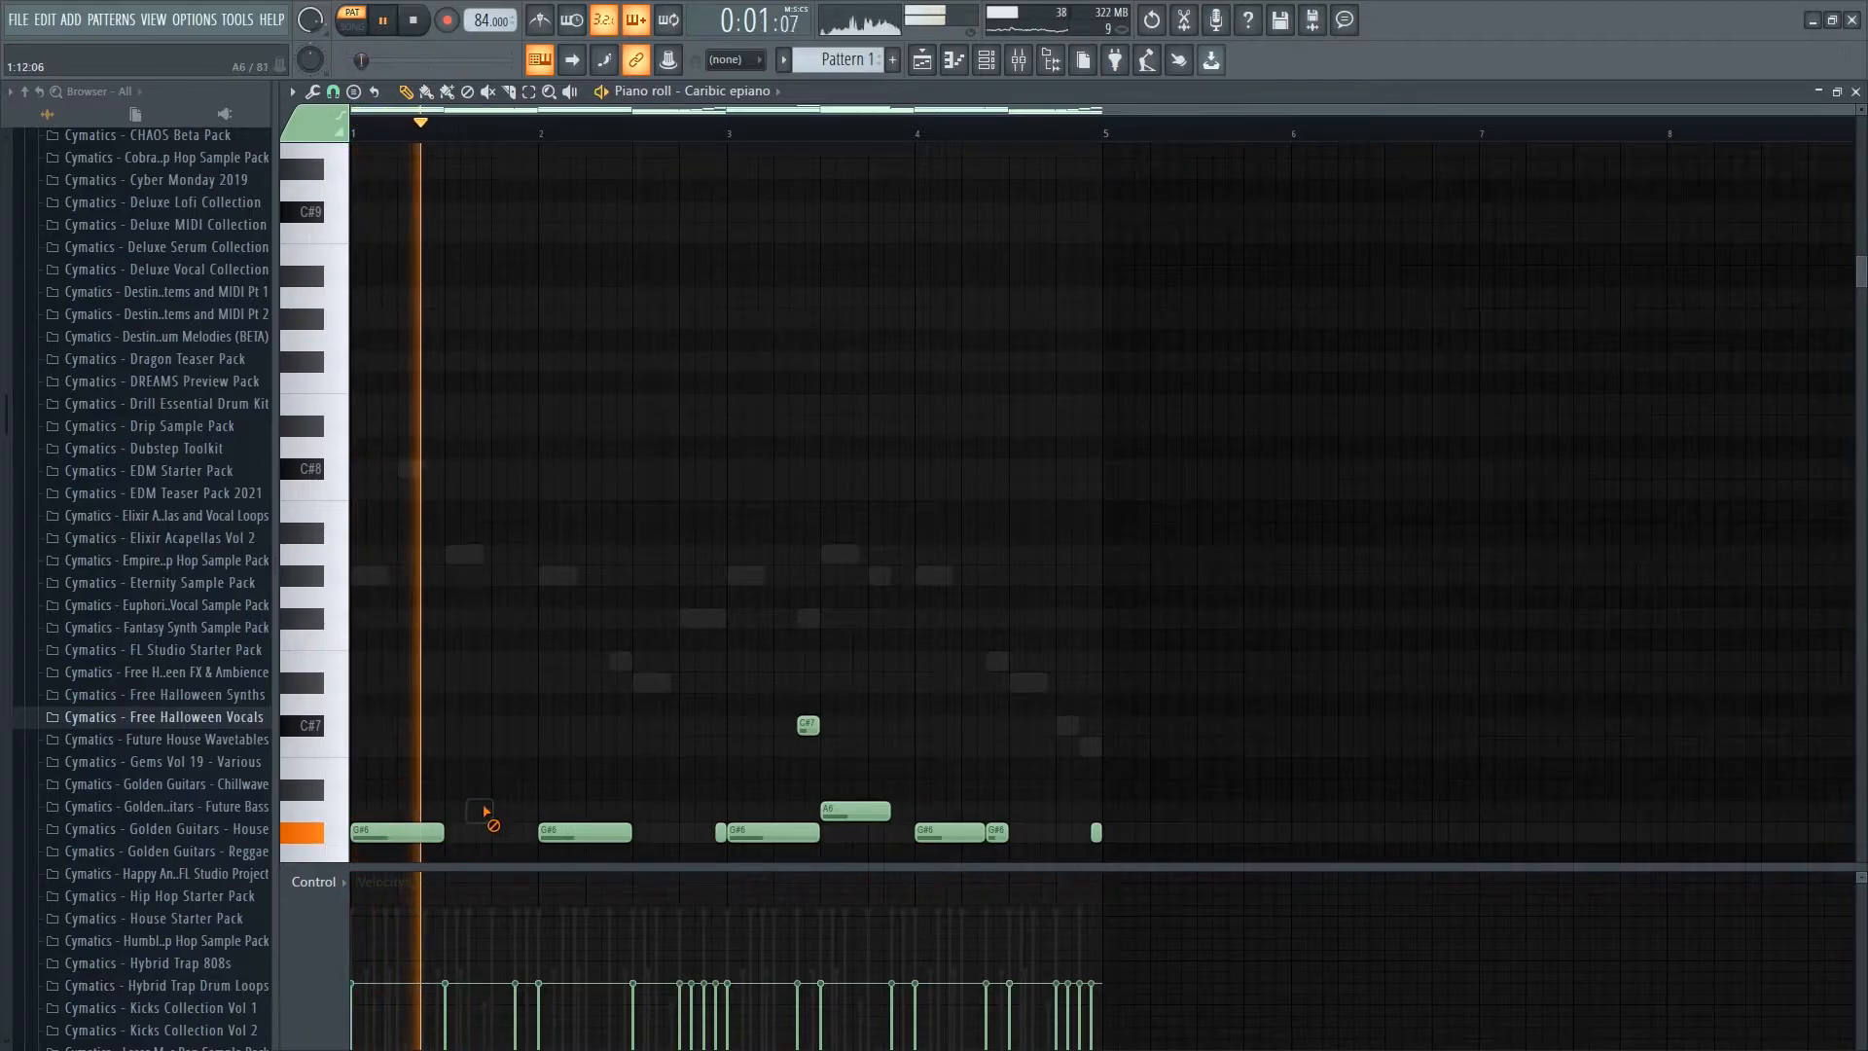
{"action": "scroll", "coordinate": [577, 660], "scroll_direction": "down", "scroll_amount": 5}
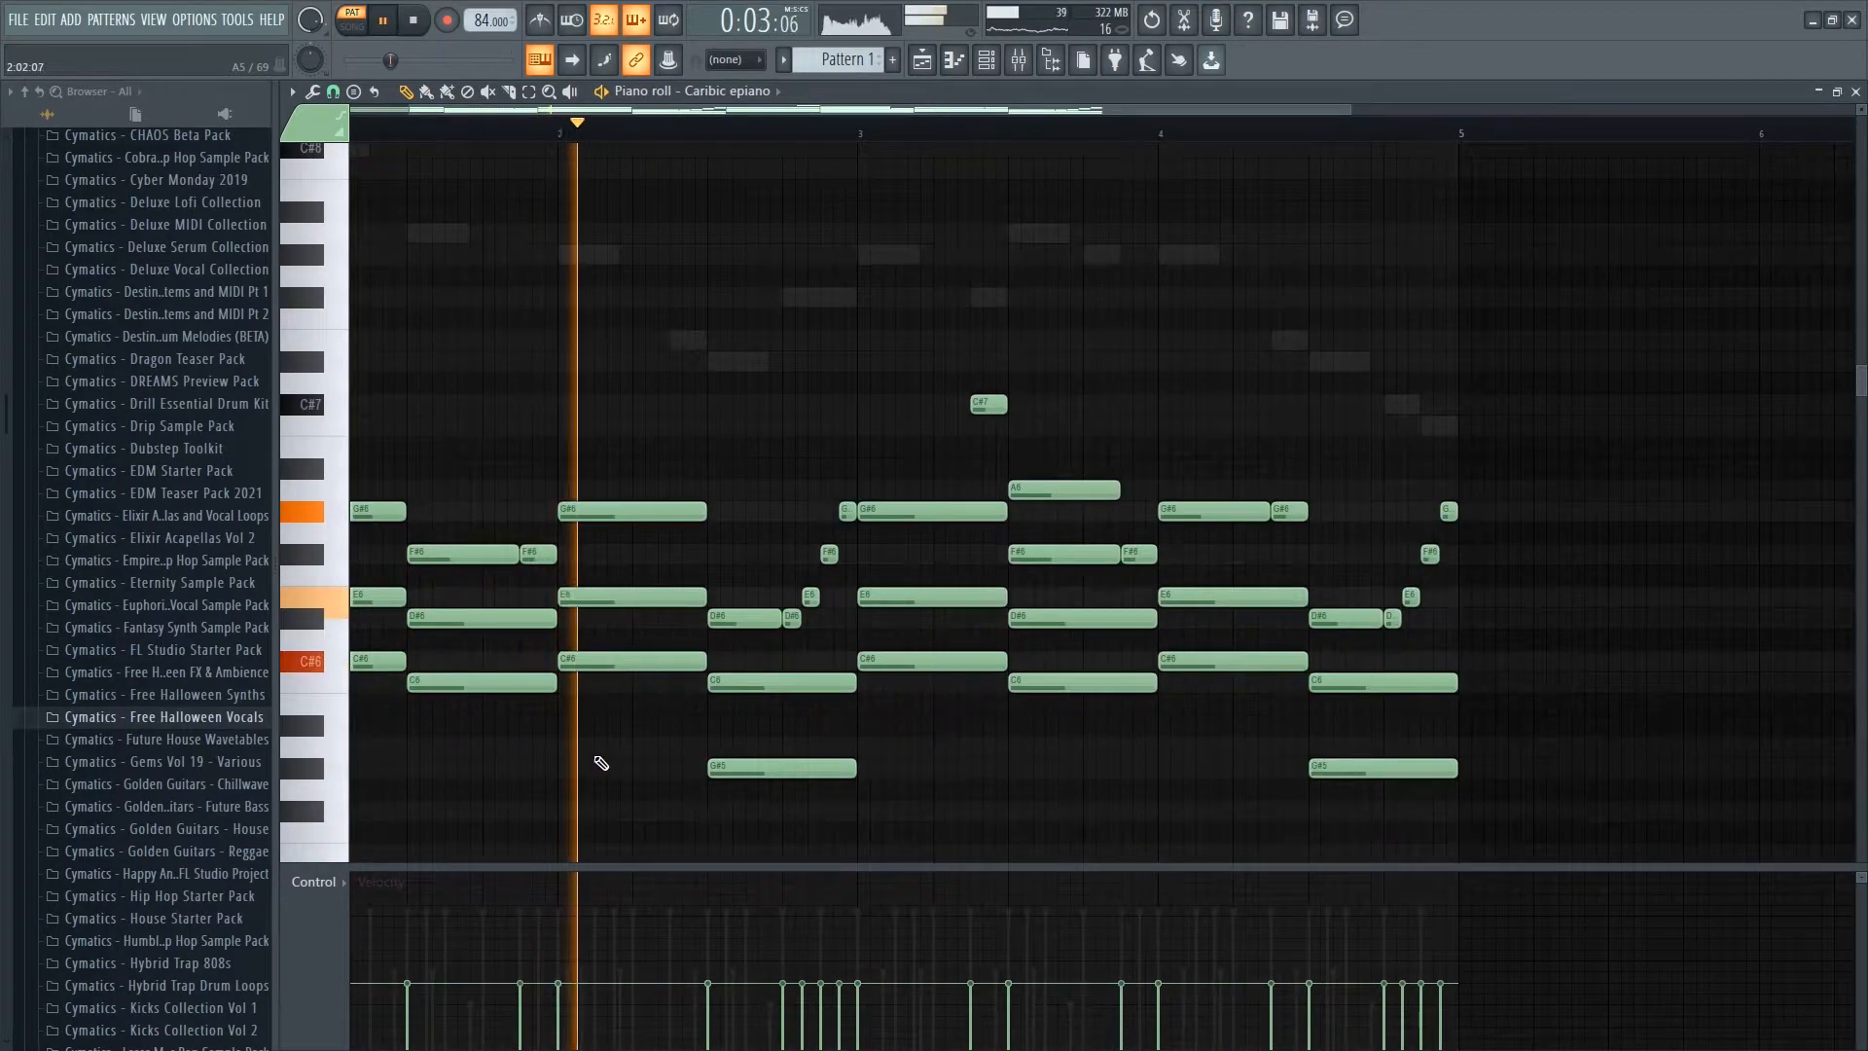
{"action": "scroll", "coordinate": [588, 763], "scroll_direction": "up", "scroll_amount": 2}
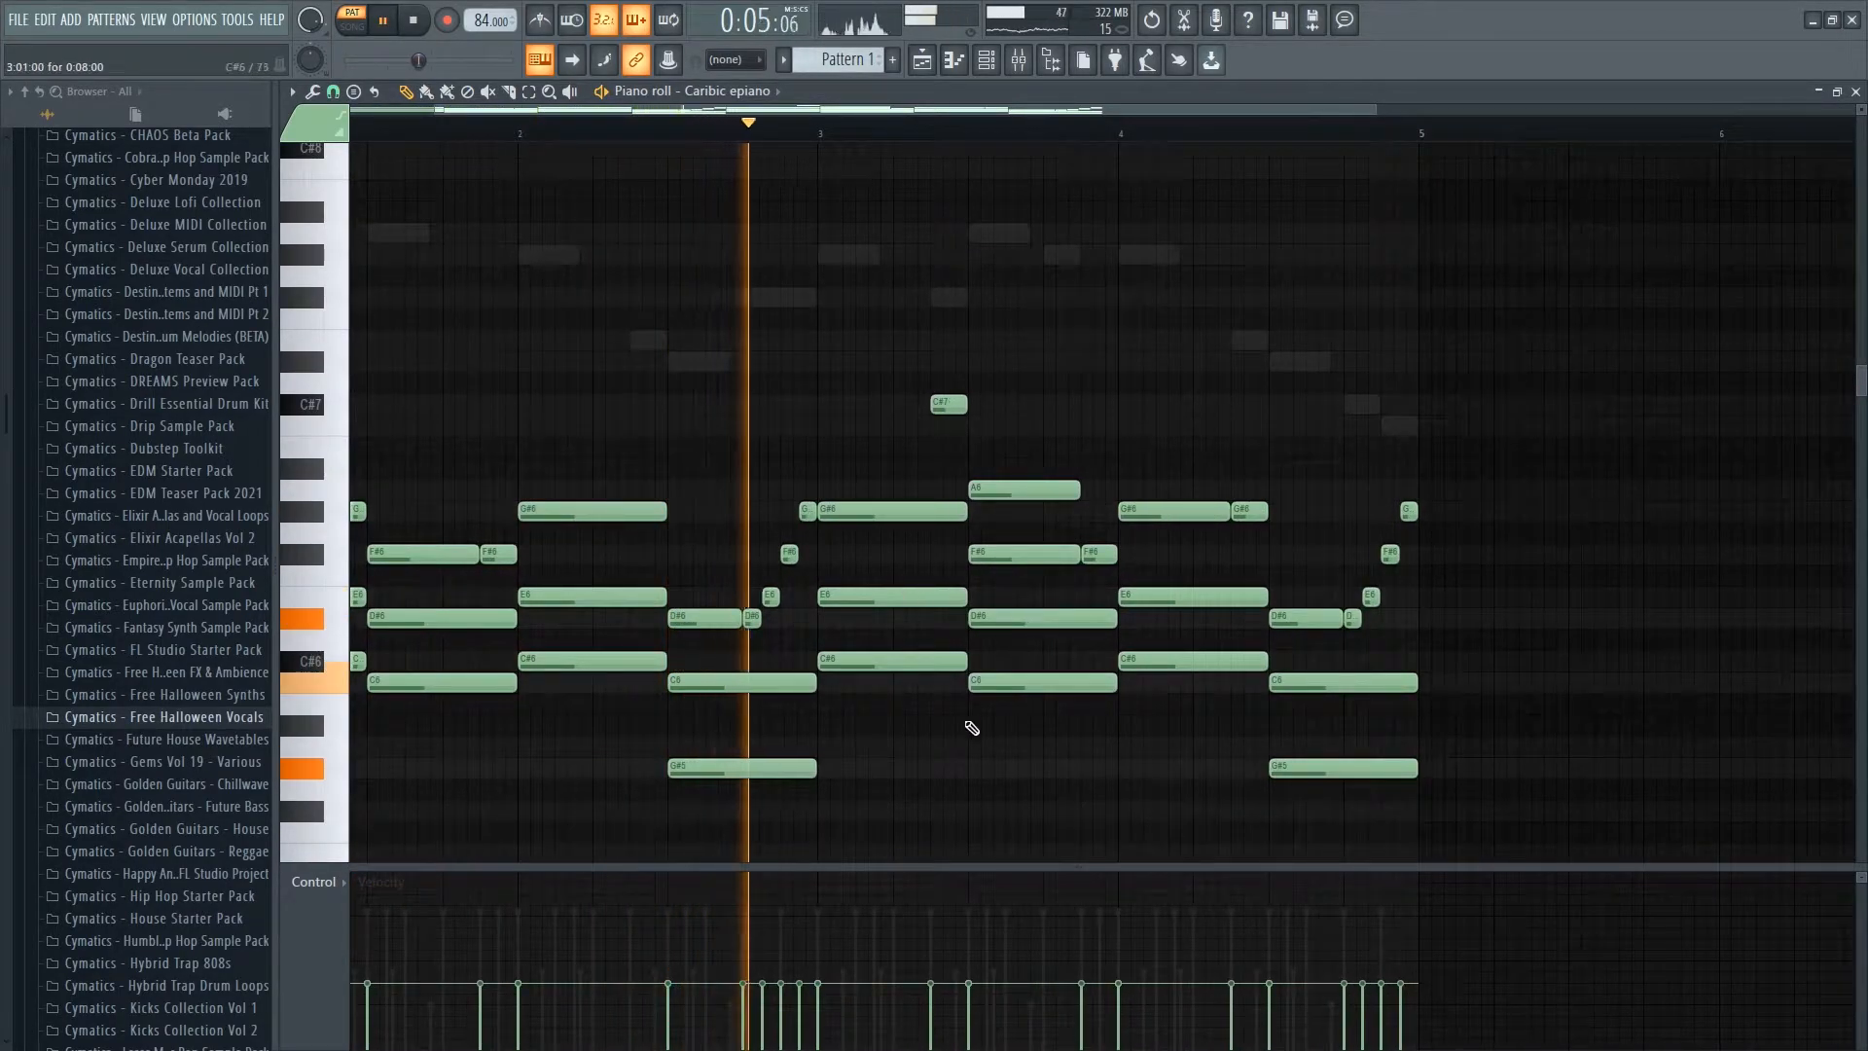
{"action": "key", "text": "space"}
{"action": "key", "text": "space"}
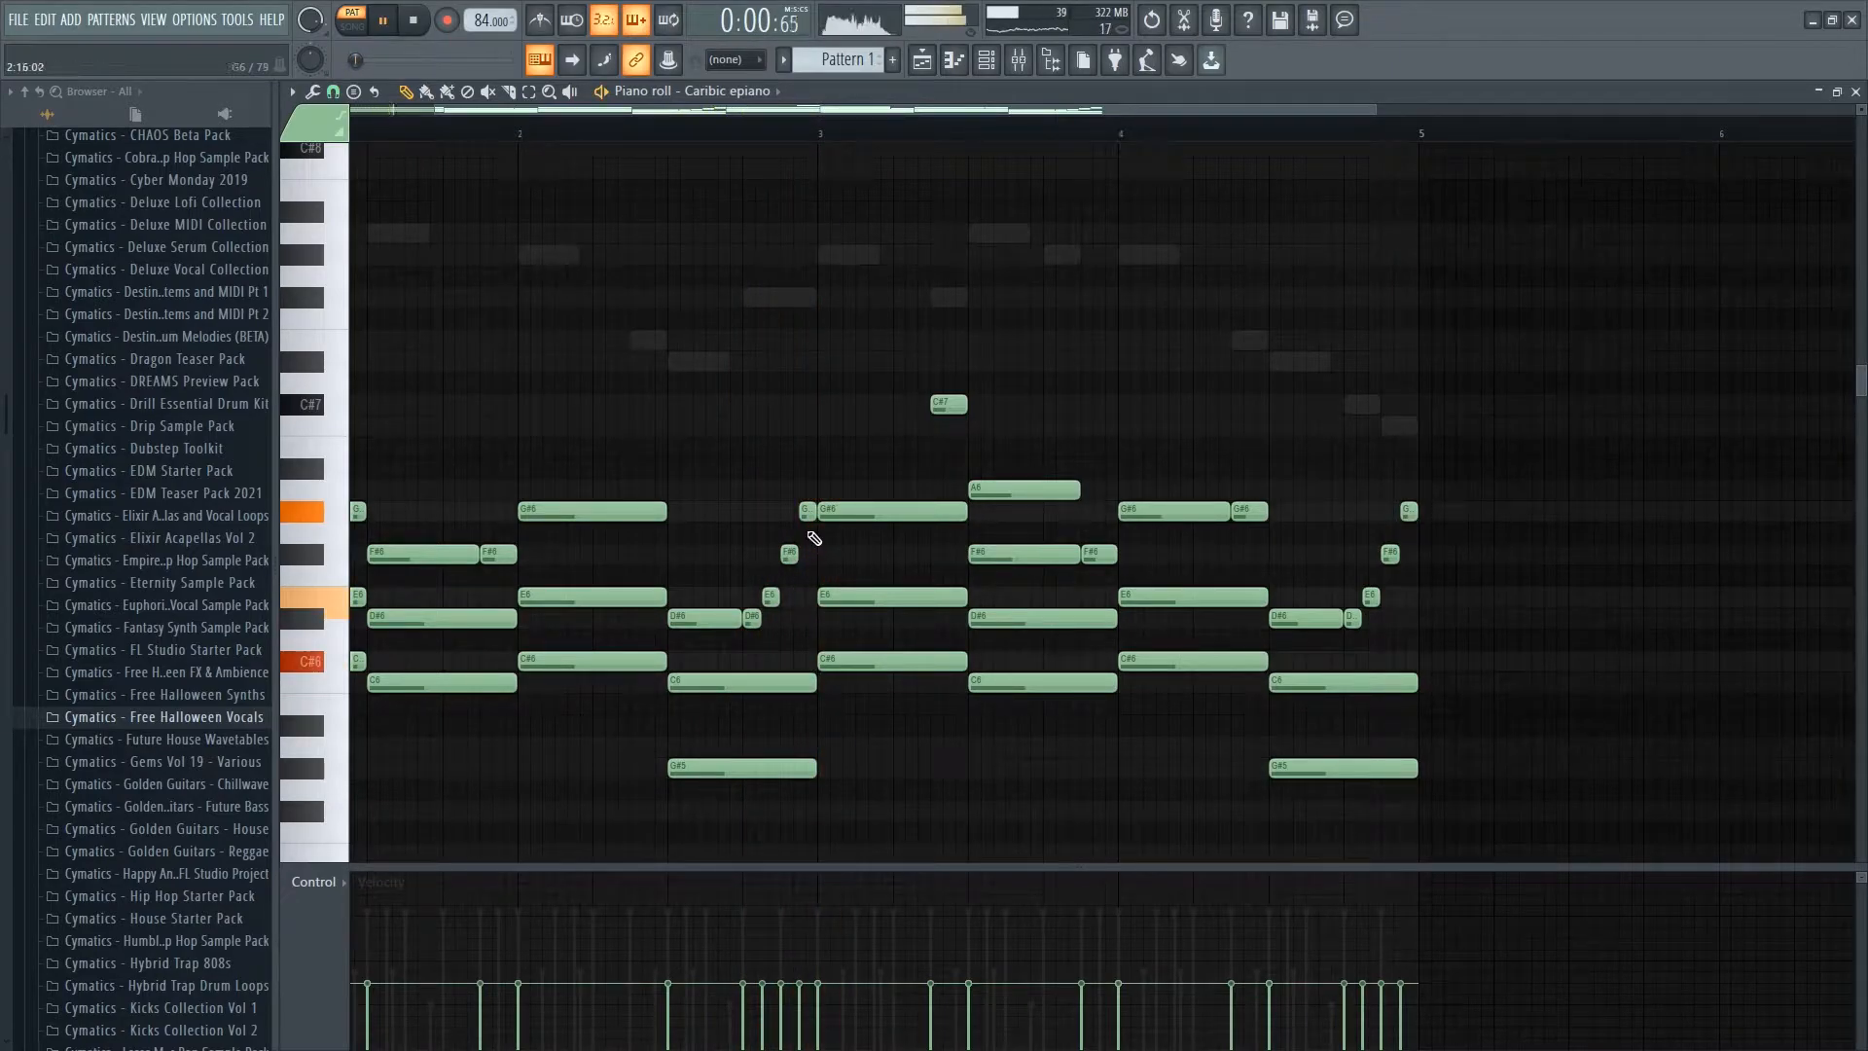
{"action": "left_click_drag", "start_coordinate": [815, 500], "coordinate": [745, 628]}
{"action": "left_click_drag", "start_coordinate": [744, 1016], "coordinate": [800, 945]}
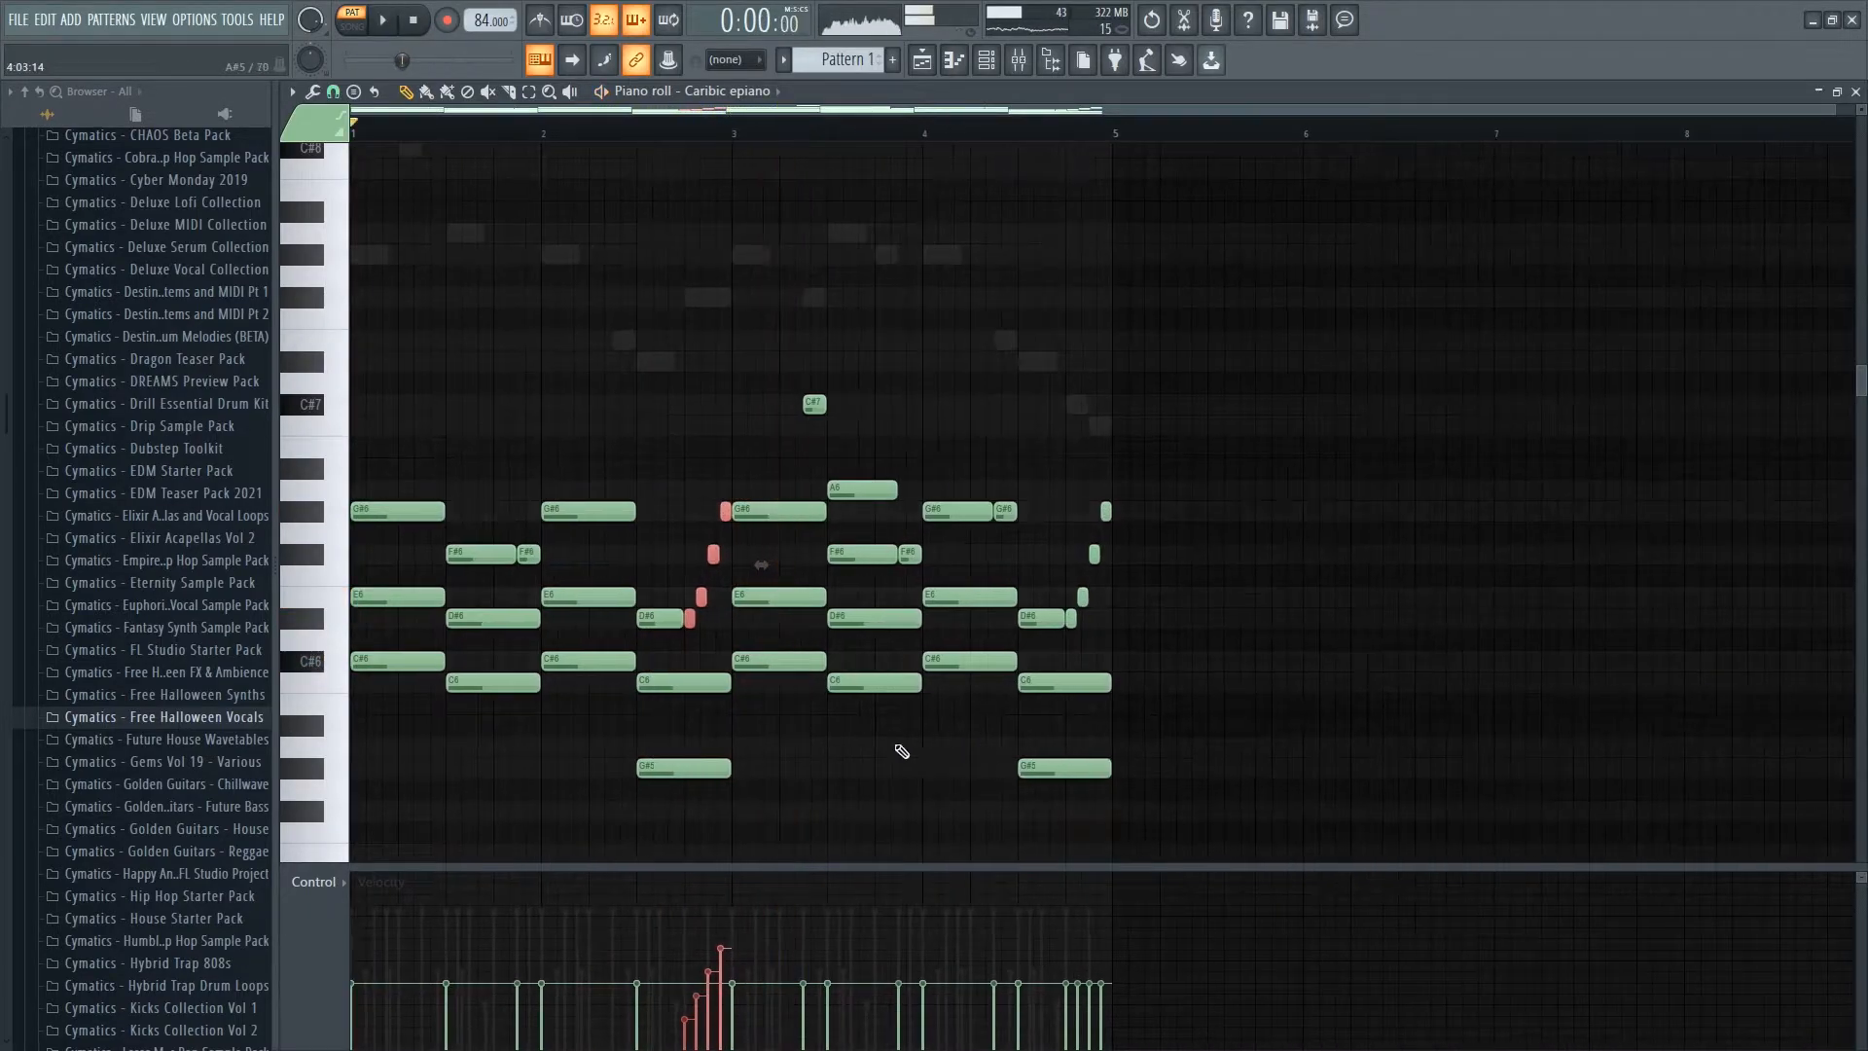
- Ramp bar 4's rising run the same way and apply a bipolar velocity randomization to the remaining Caribic epiano notes
{"action": "left_click_drag", "start_coordinate": [400, 376], "coordinate": [684, 848]}
{"action": "key", "text": "alt+r"}
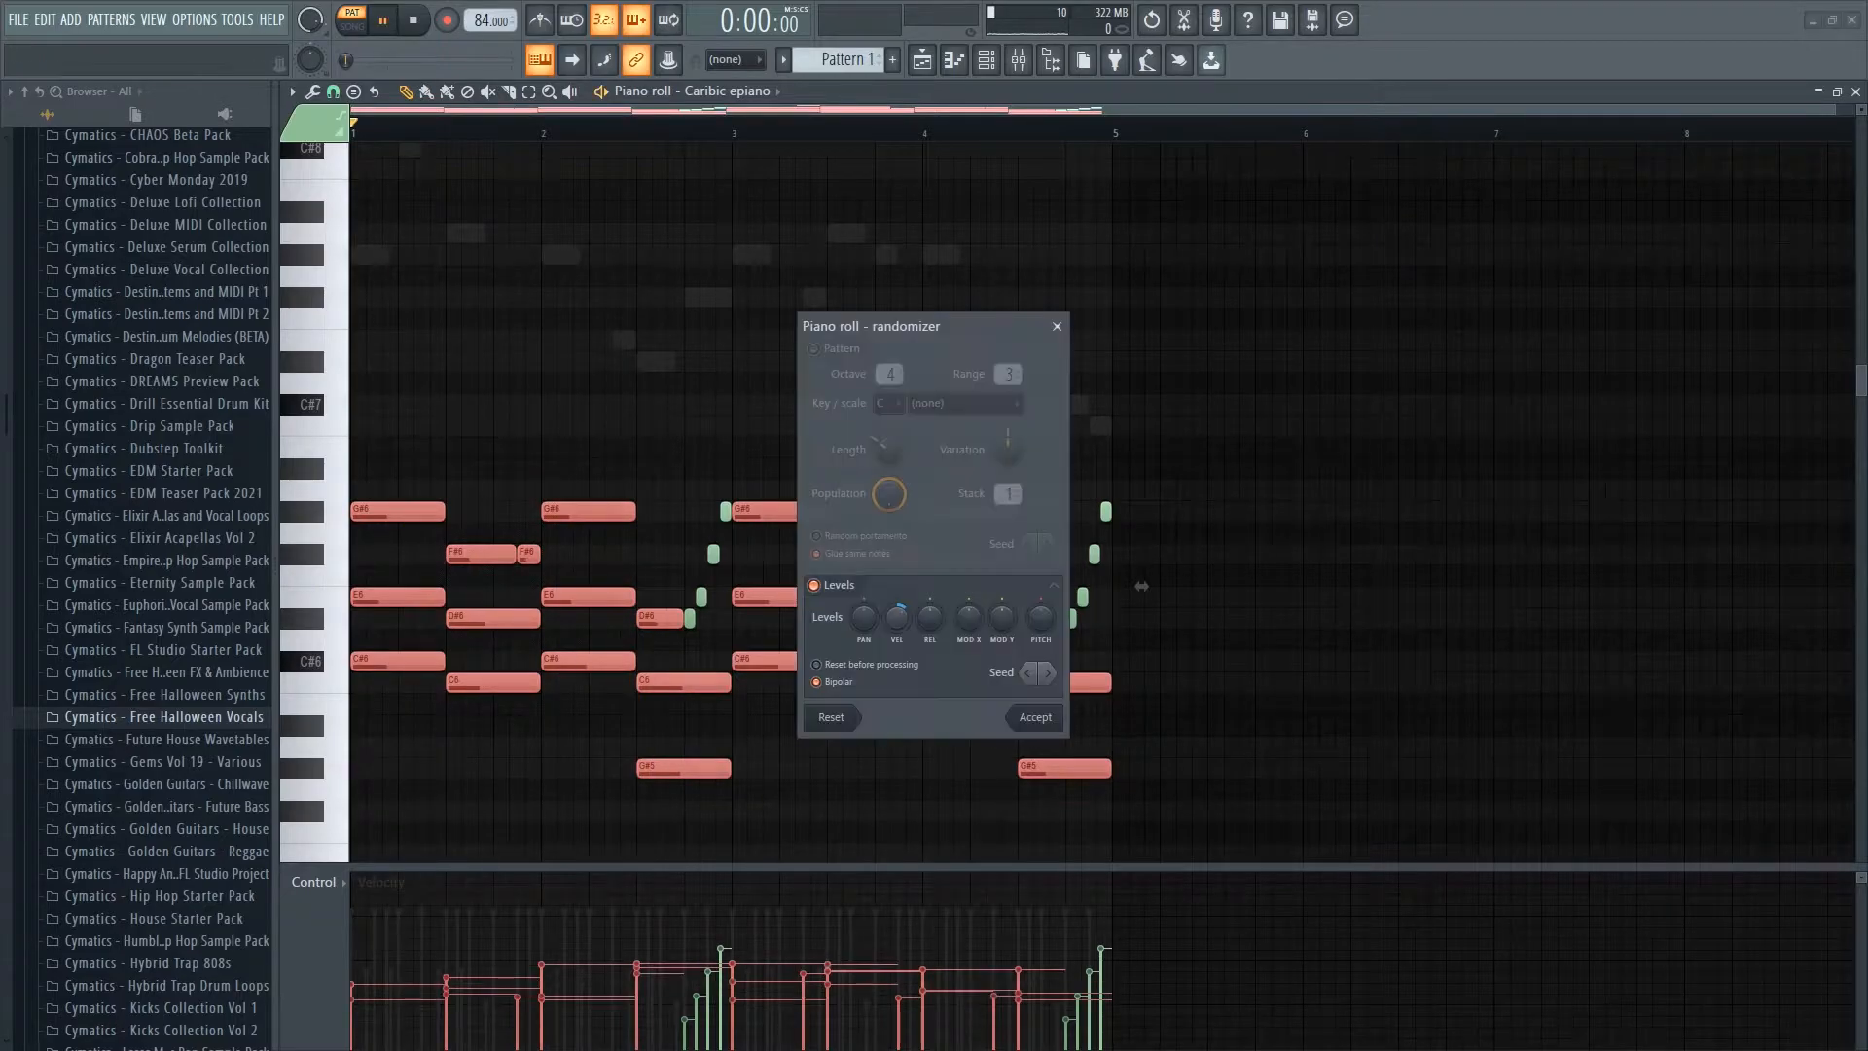
{"action": "key", "text": "space"}
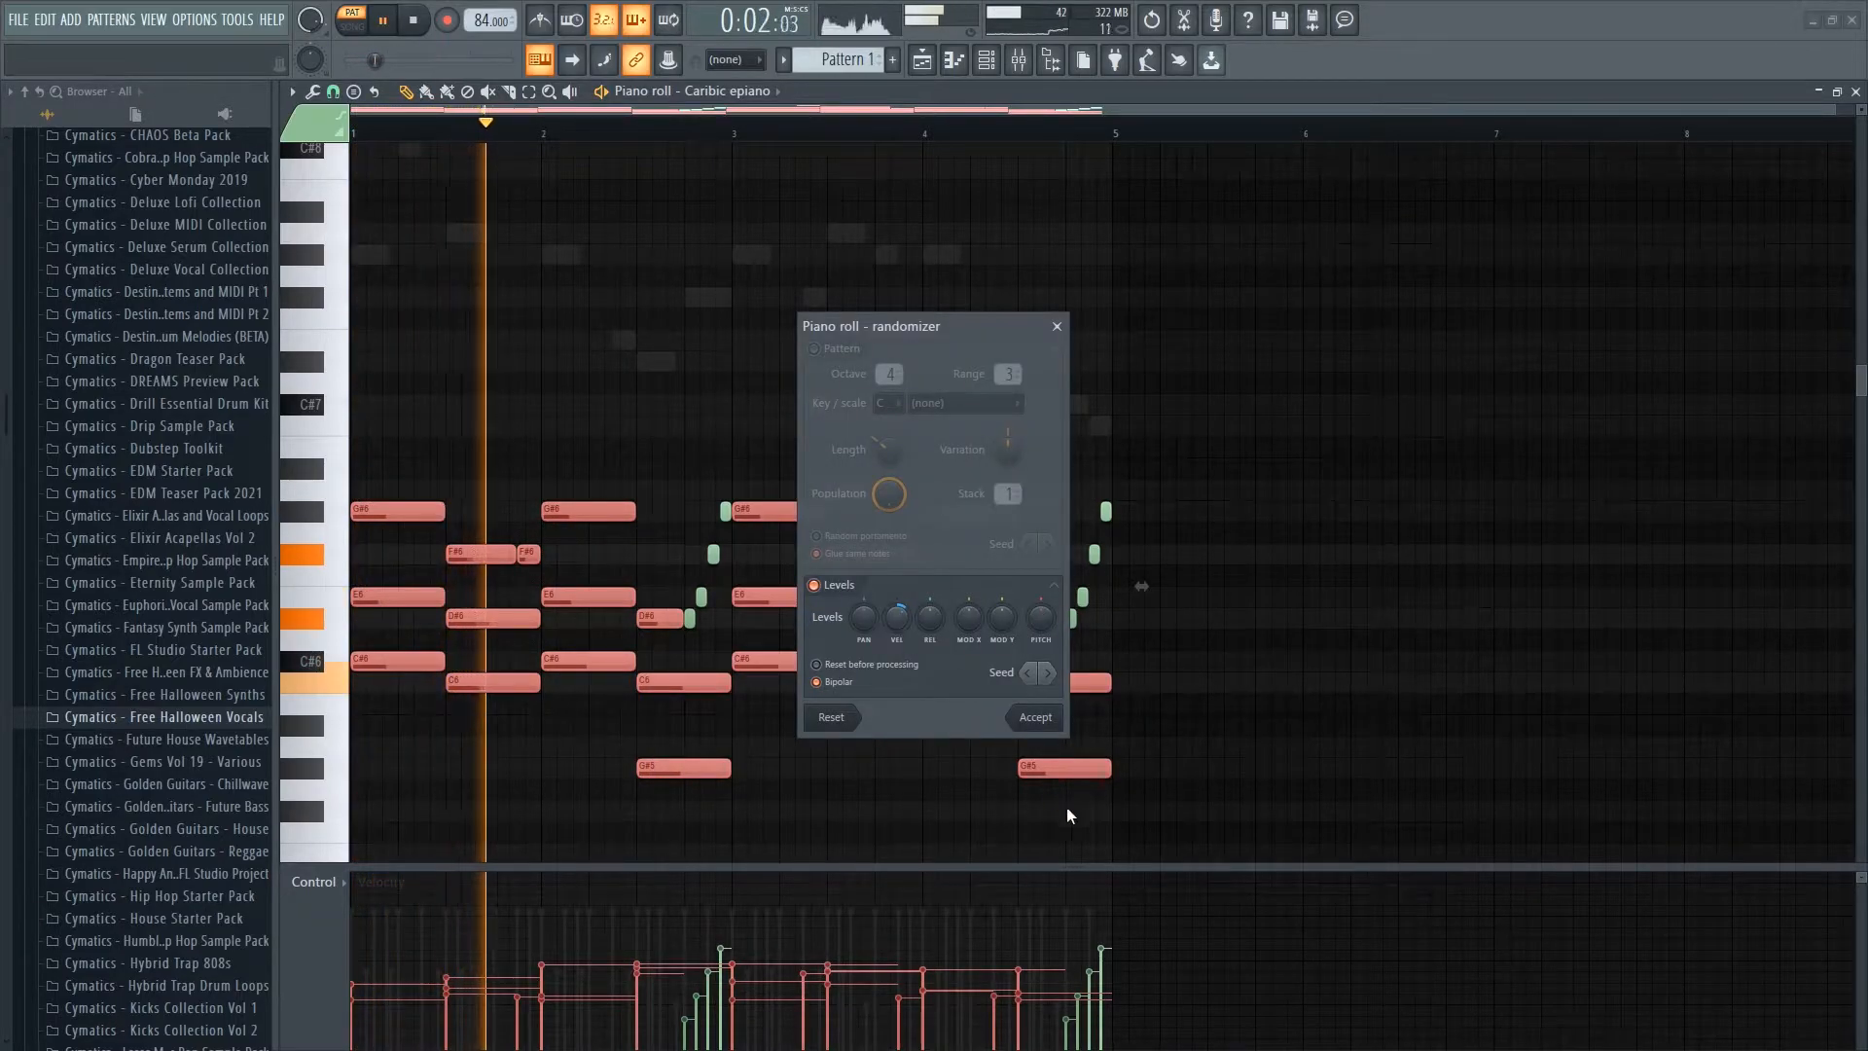
{"action": "left_click", "coordinate": [1051, 720]}
{"action": "left_click", "coordinate": [1334, 659], "text": "ctrl"}
{"action": "scroll", "coordinate": [852, 651], "scroll_direction": "down", "scroll_amount": 1}
{"action": "scroll", "coordinate": [730, 668], "scroll_direction": "up", "scroll_amount": 3}
{"action": "left_click_drag", "start_coordinate": [1117, 617], "coordinate": [1258, 821]}
{"action": "scroll", "coordinate": [1067, 642], "scroll_direction": "up", "scroll_amount": 1}
{"action": "key", "text": "space"}
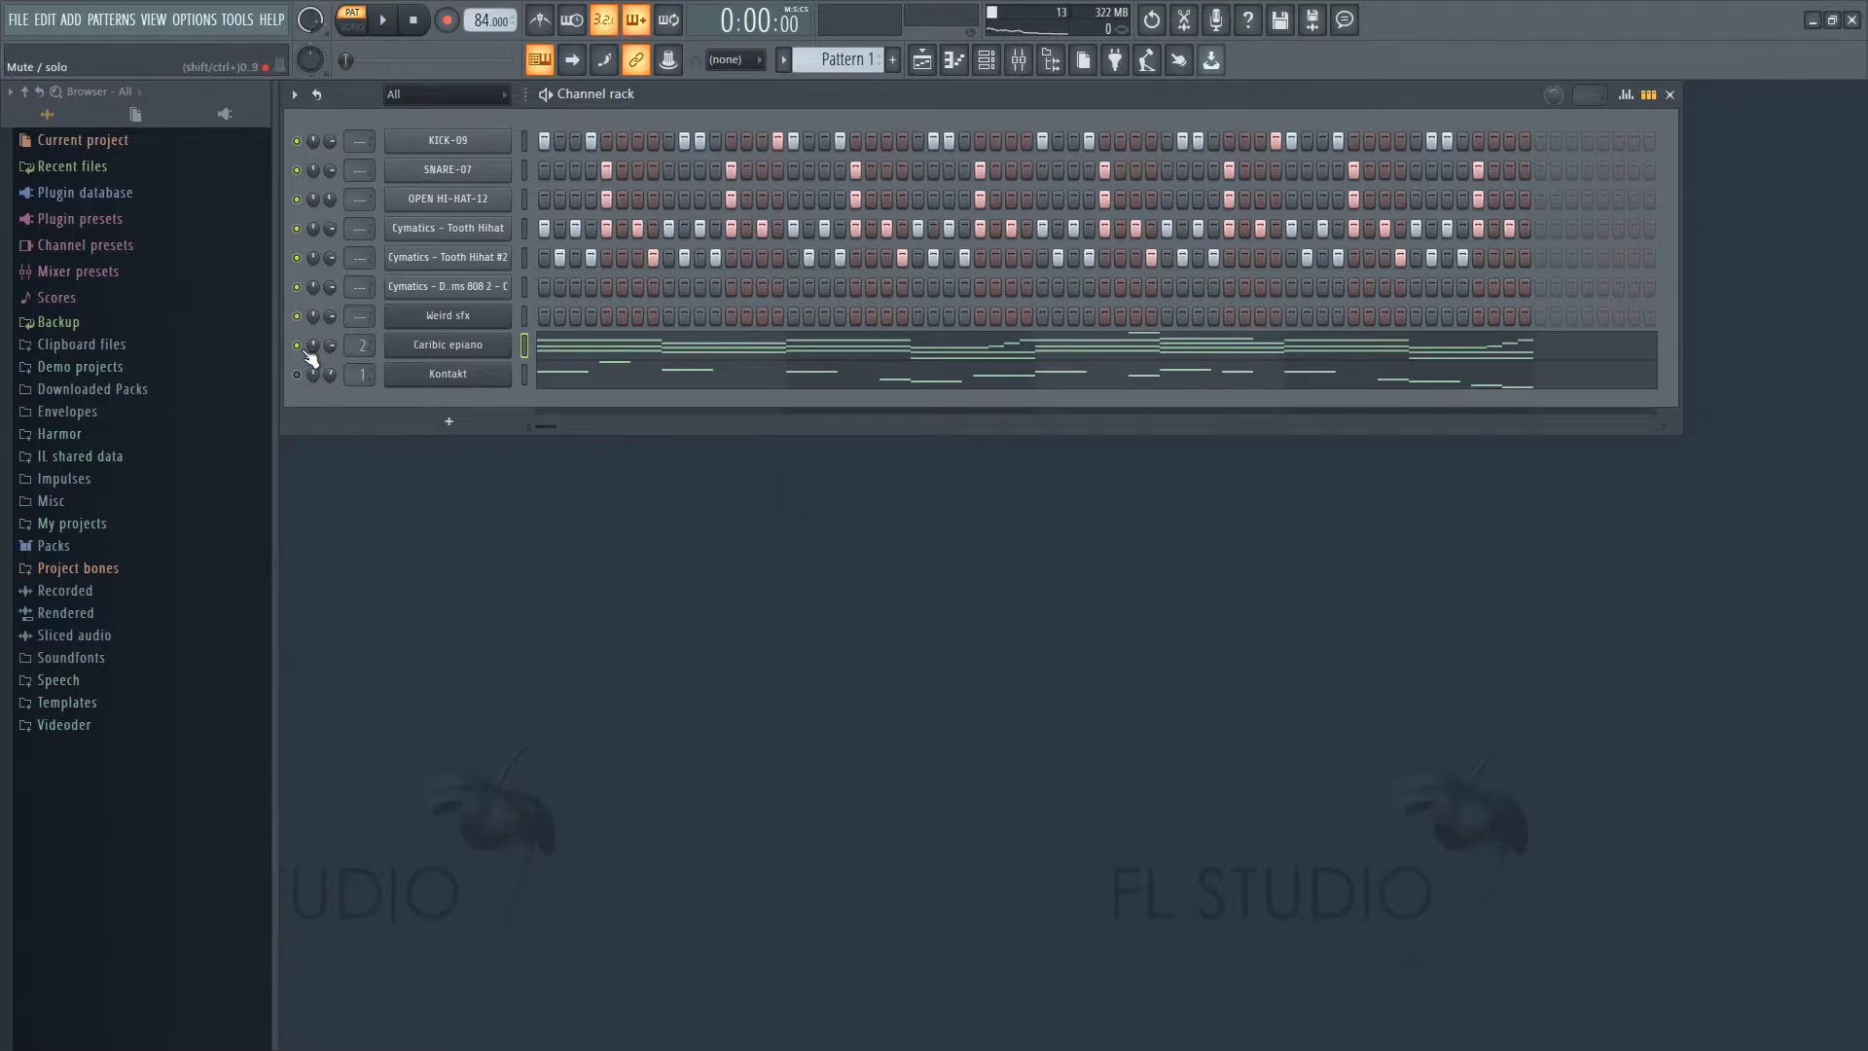
- Switch to pattern 2 and name it "Intro"
{"action": "key", "text": "KP_Add"}
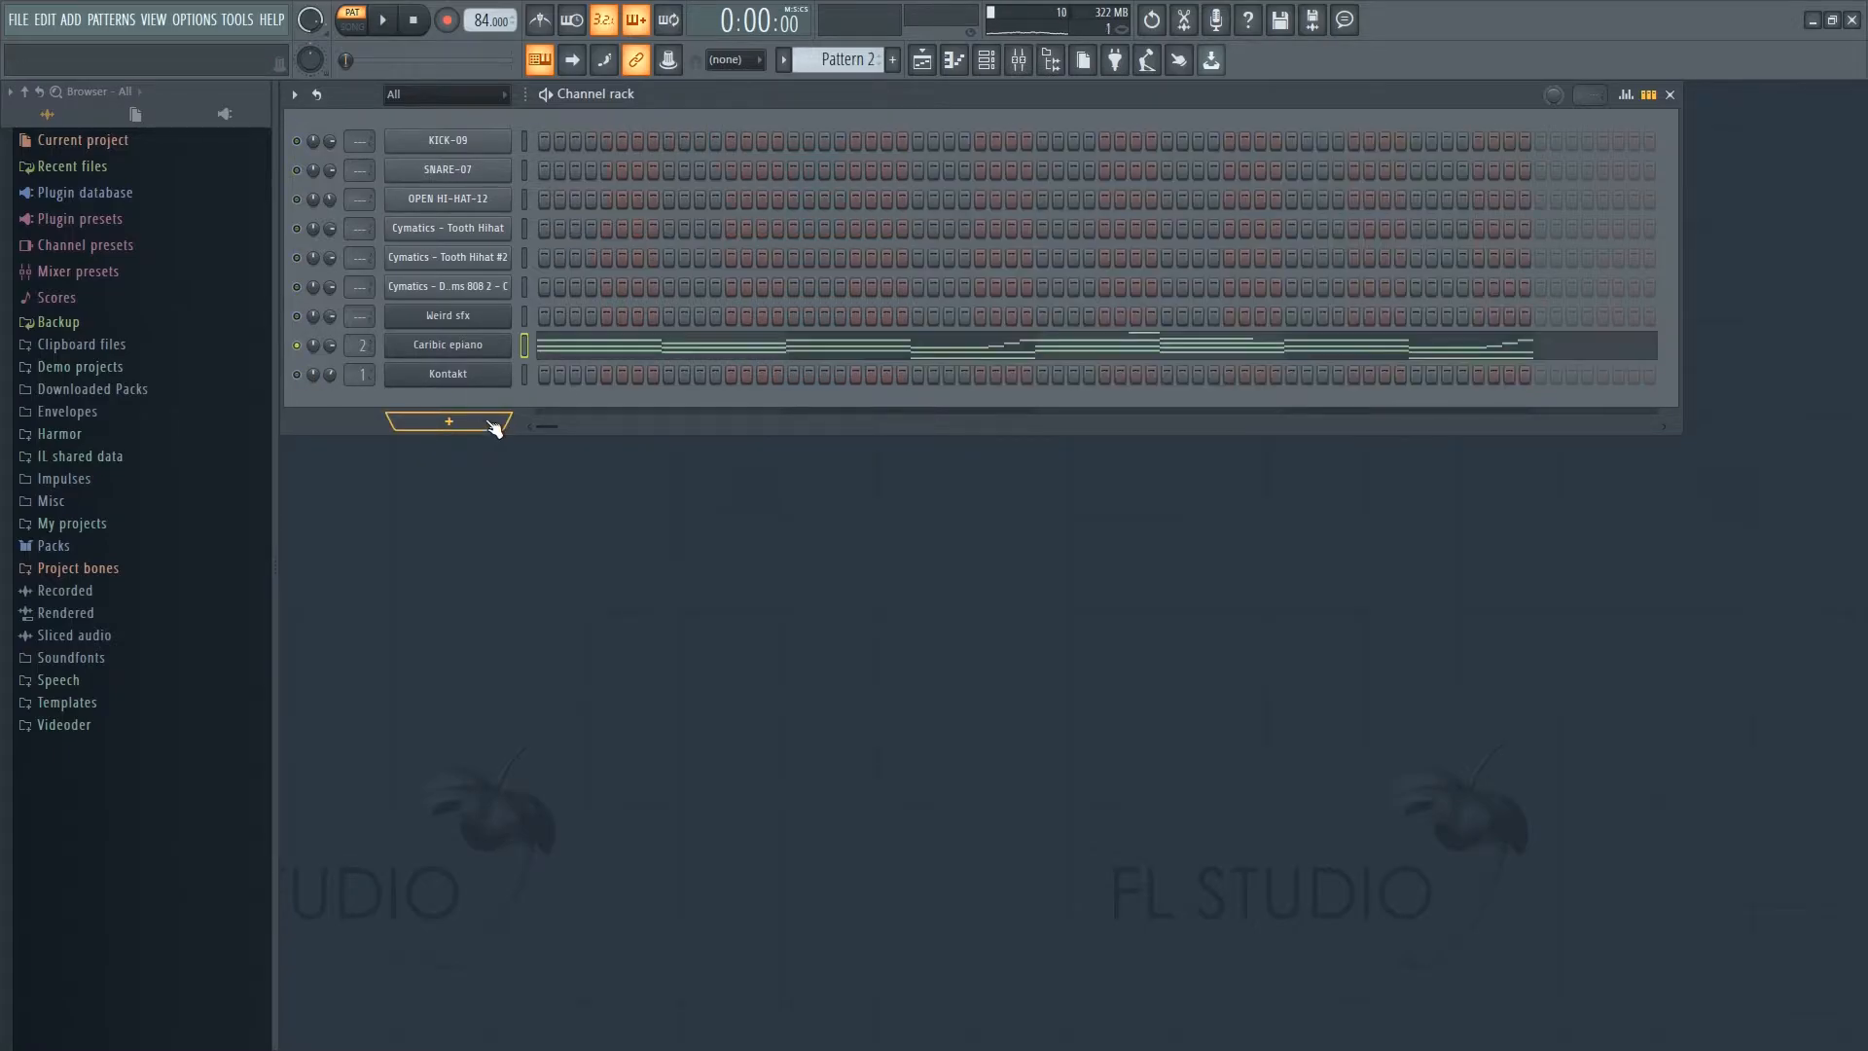
{"action": "type", "text": "Intro"}
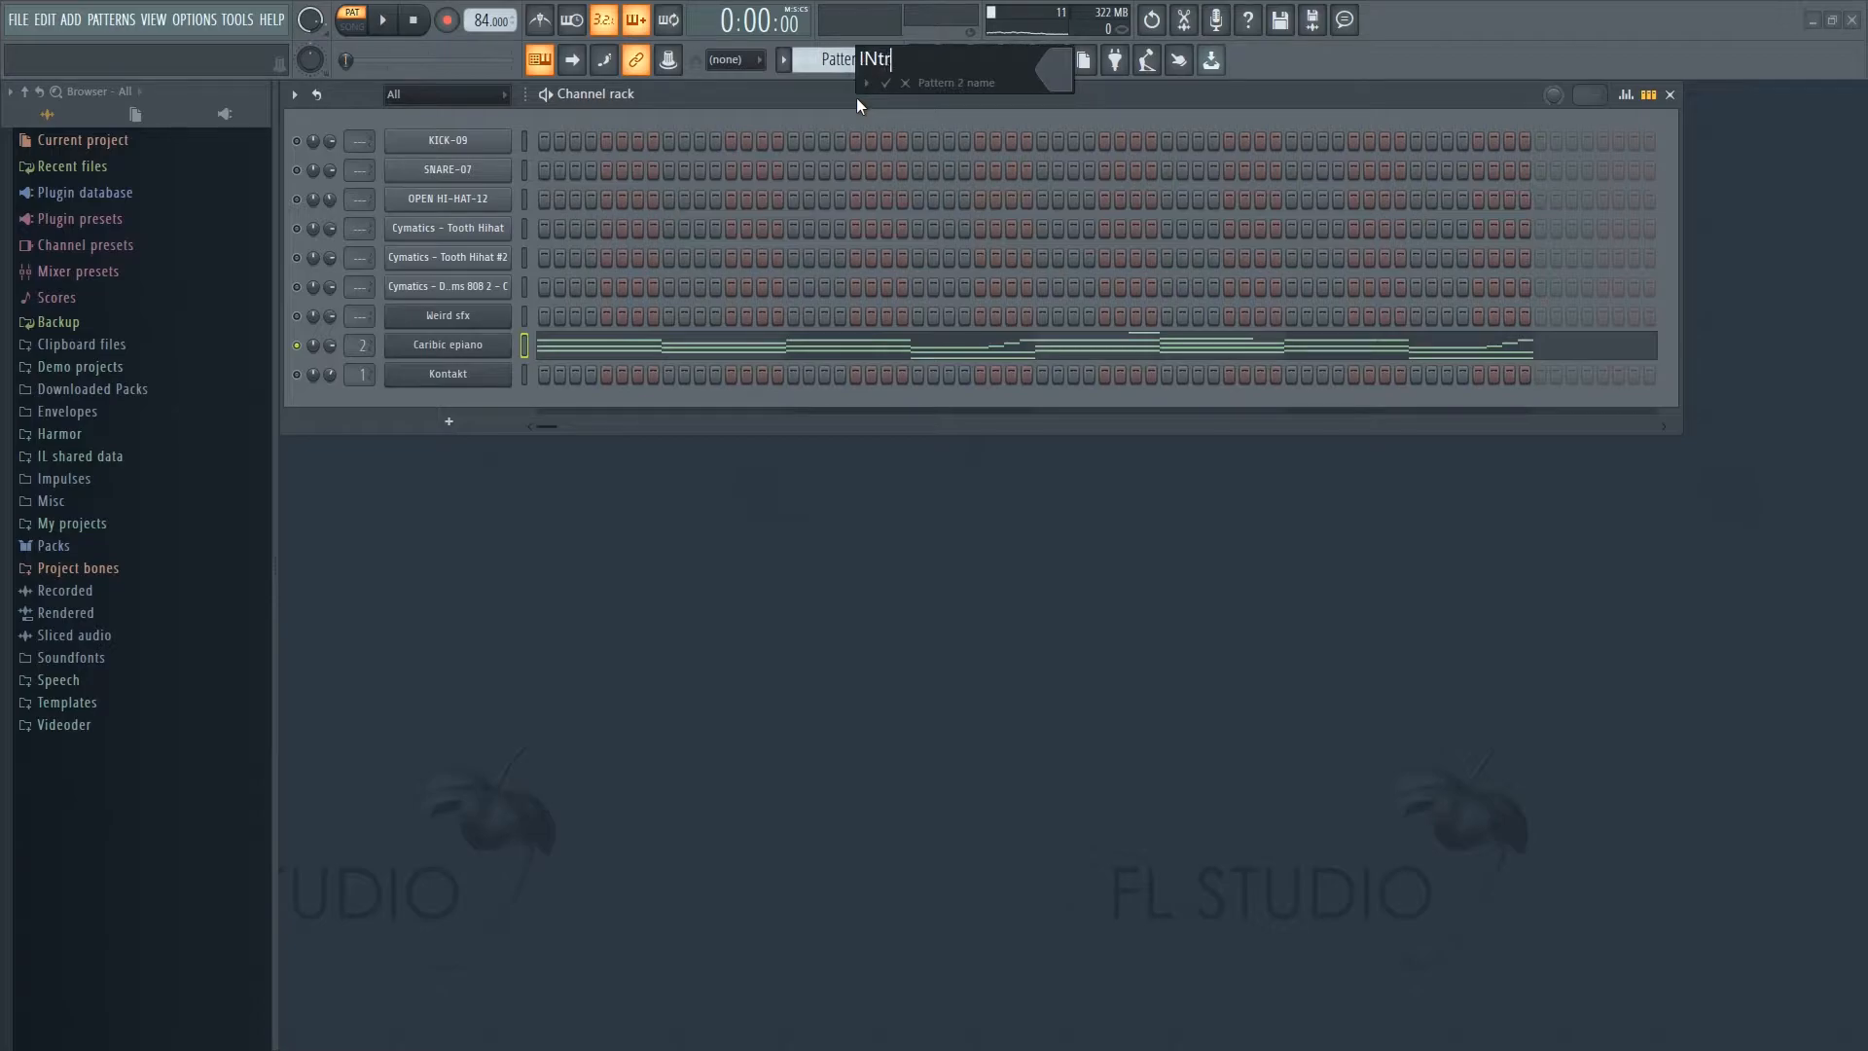
{"action": "key", "text": "Return"}
- In the Intro pattern's Caribic epiano piano roll, delete the short rising run at the end of bar 2
{"action": "left_click", "coordinate": [780, 347]}
{"action": "key", "text": "space"}
{"action": "scroll", "coordinate": [934, 457], "scroll_direction": "up", "scroll_amount": 5}
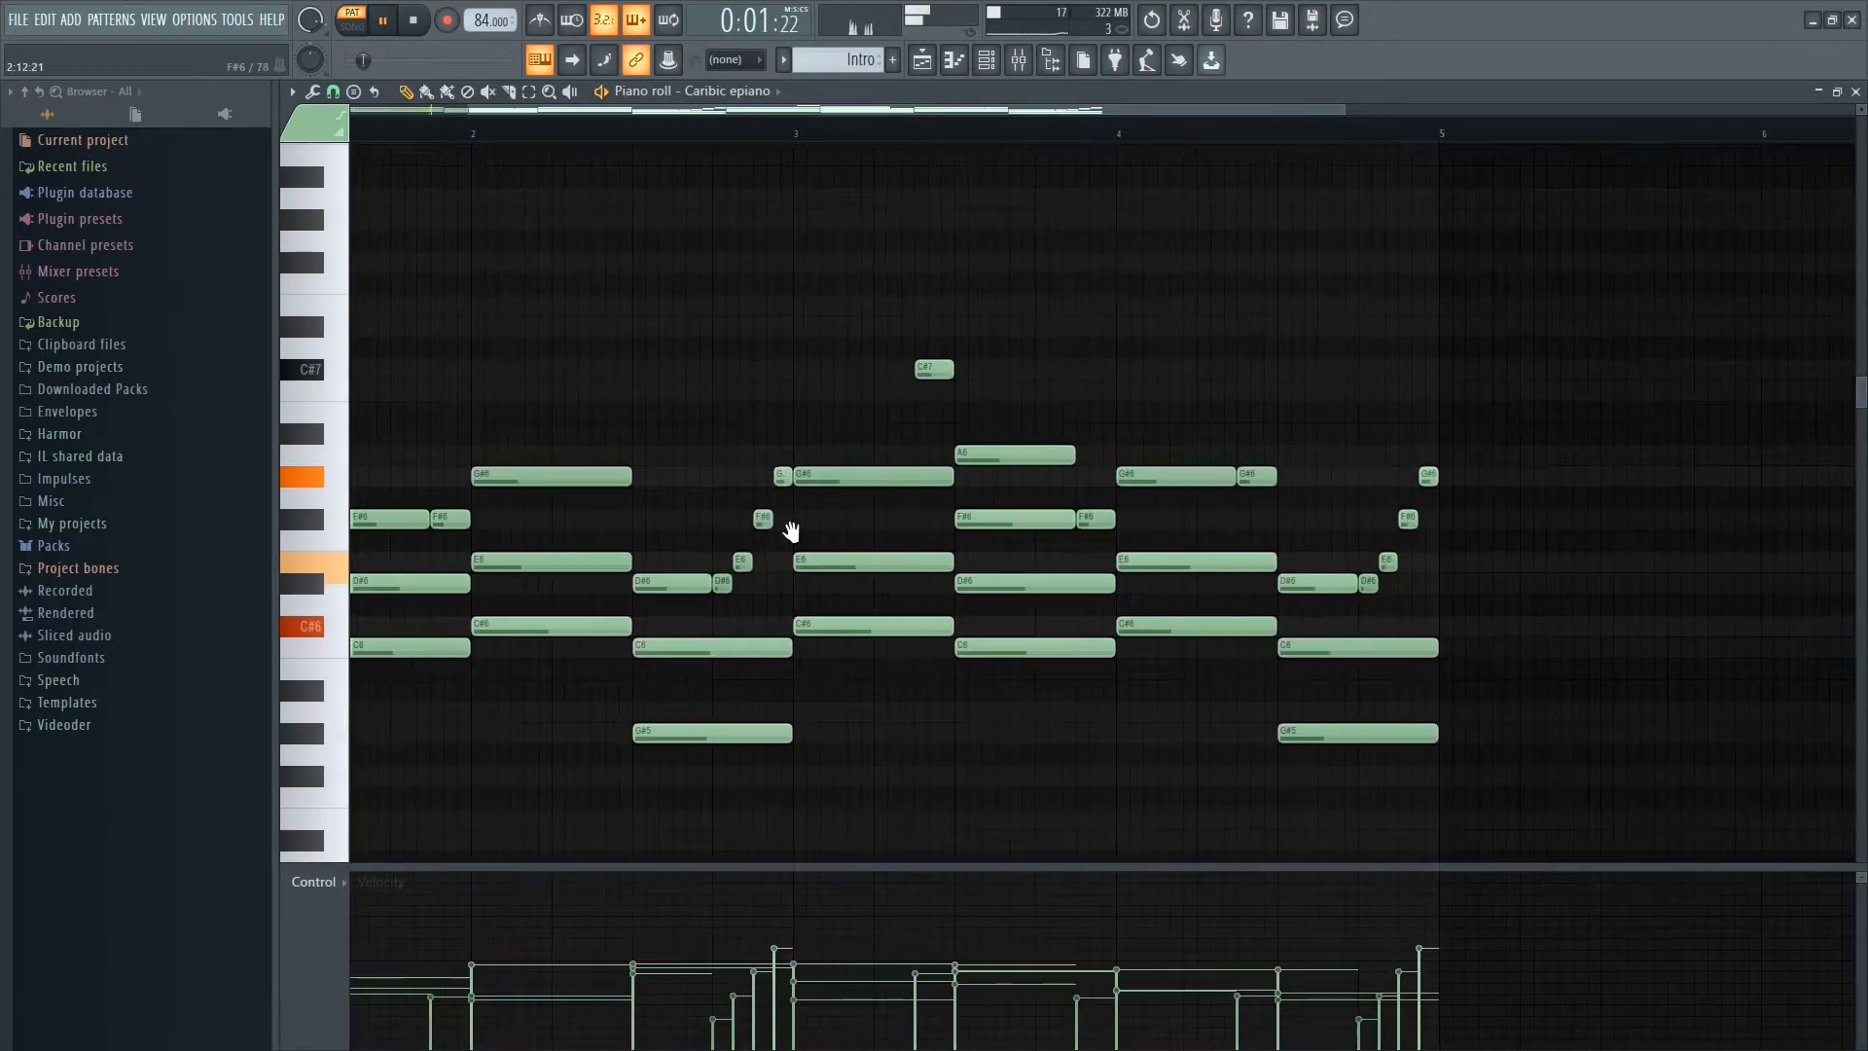
{"action": "right_click", "coordinate": [988, 498]}
{"action": "right_click", "coordinate": [950, 541]}
{"action": "right_click", "coordinate": [913, 563]}
{"action": "right_click", "coordinate": [1025, 457]}
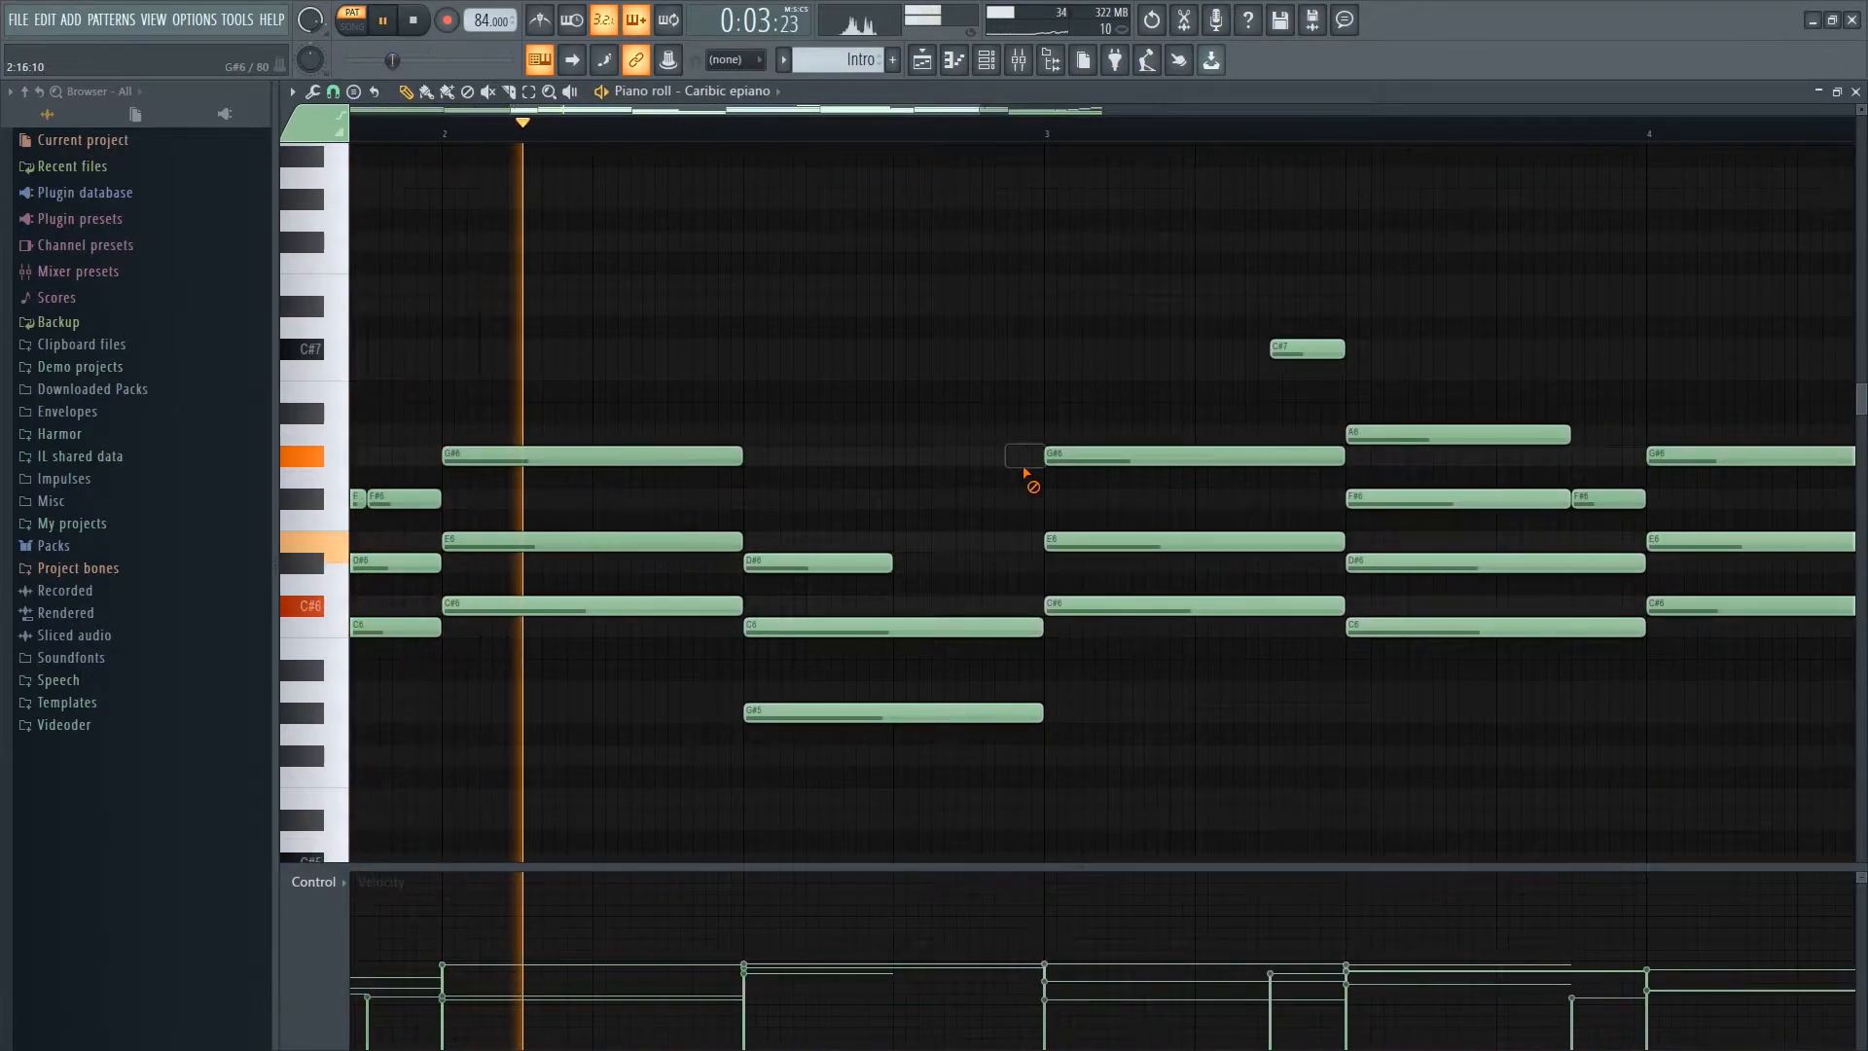
- Lengthen the D#6 note in the second half of bar 2 to fill the space up to bar 3, and play it back
{"action": "key", "text": "ctrl+l"}
{"action": "key", "text": "space"}
{"action": "key", "text": "ctrl+z"}
{"action": "left_click_drag", "start_coordinate": [994, 532], "coordinate": [872, 587]}
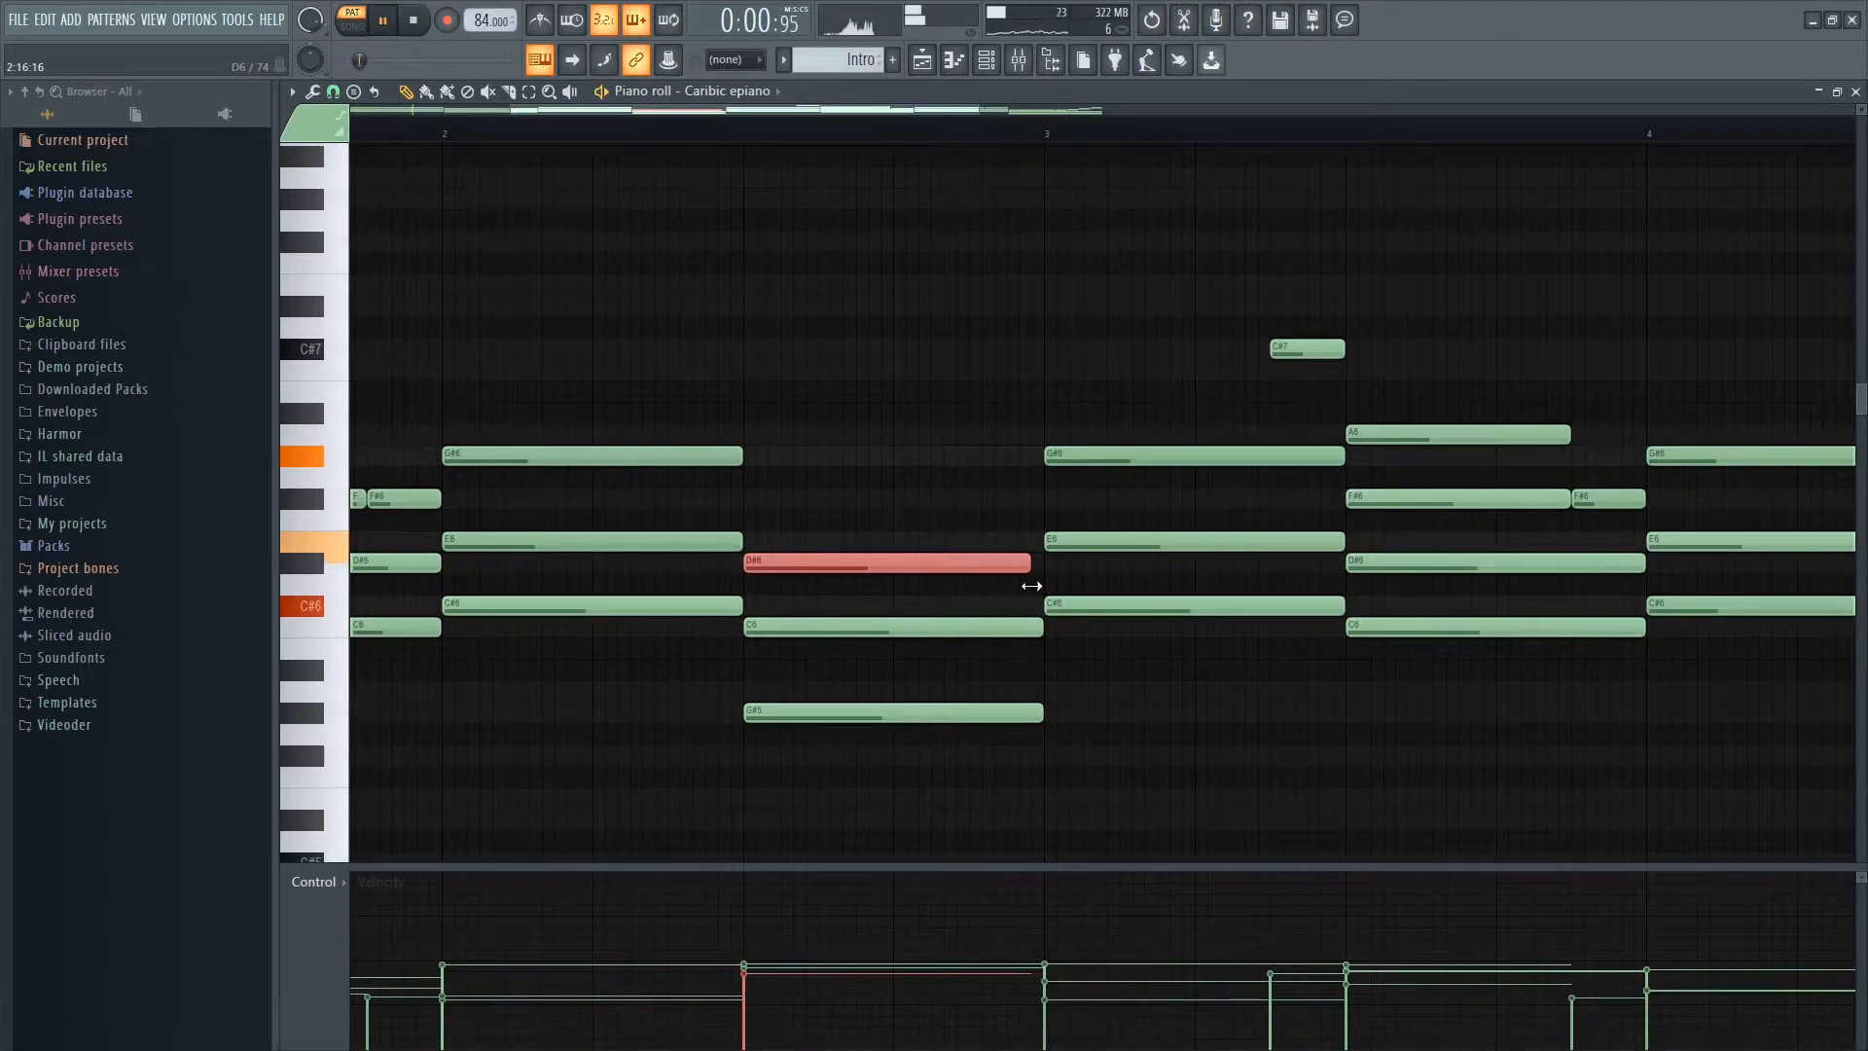
{"action": "scroll", "coordinate": [1046, 594], "scroll_direction": "down", "scroll_amount": 3}
{"action": "left_click", "coordinate": [1216, 836], "text": "ctrl"}
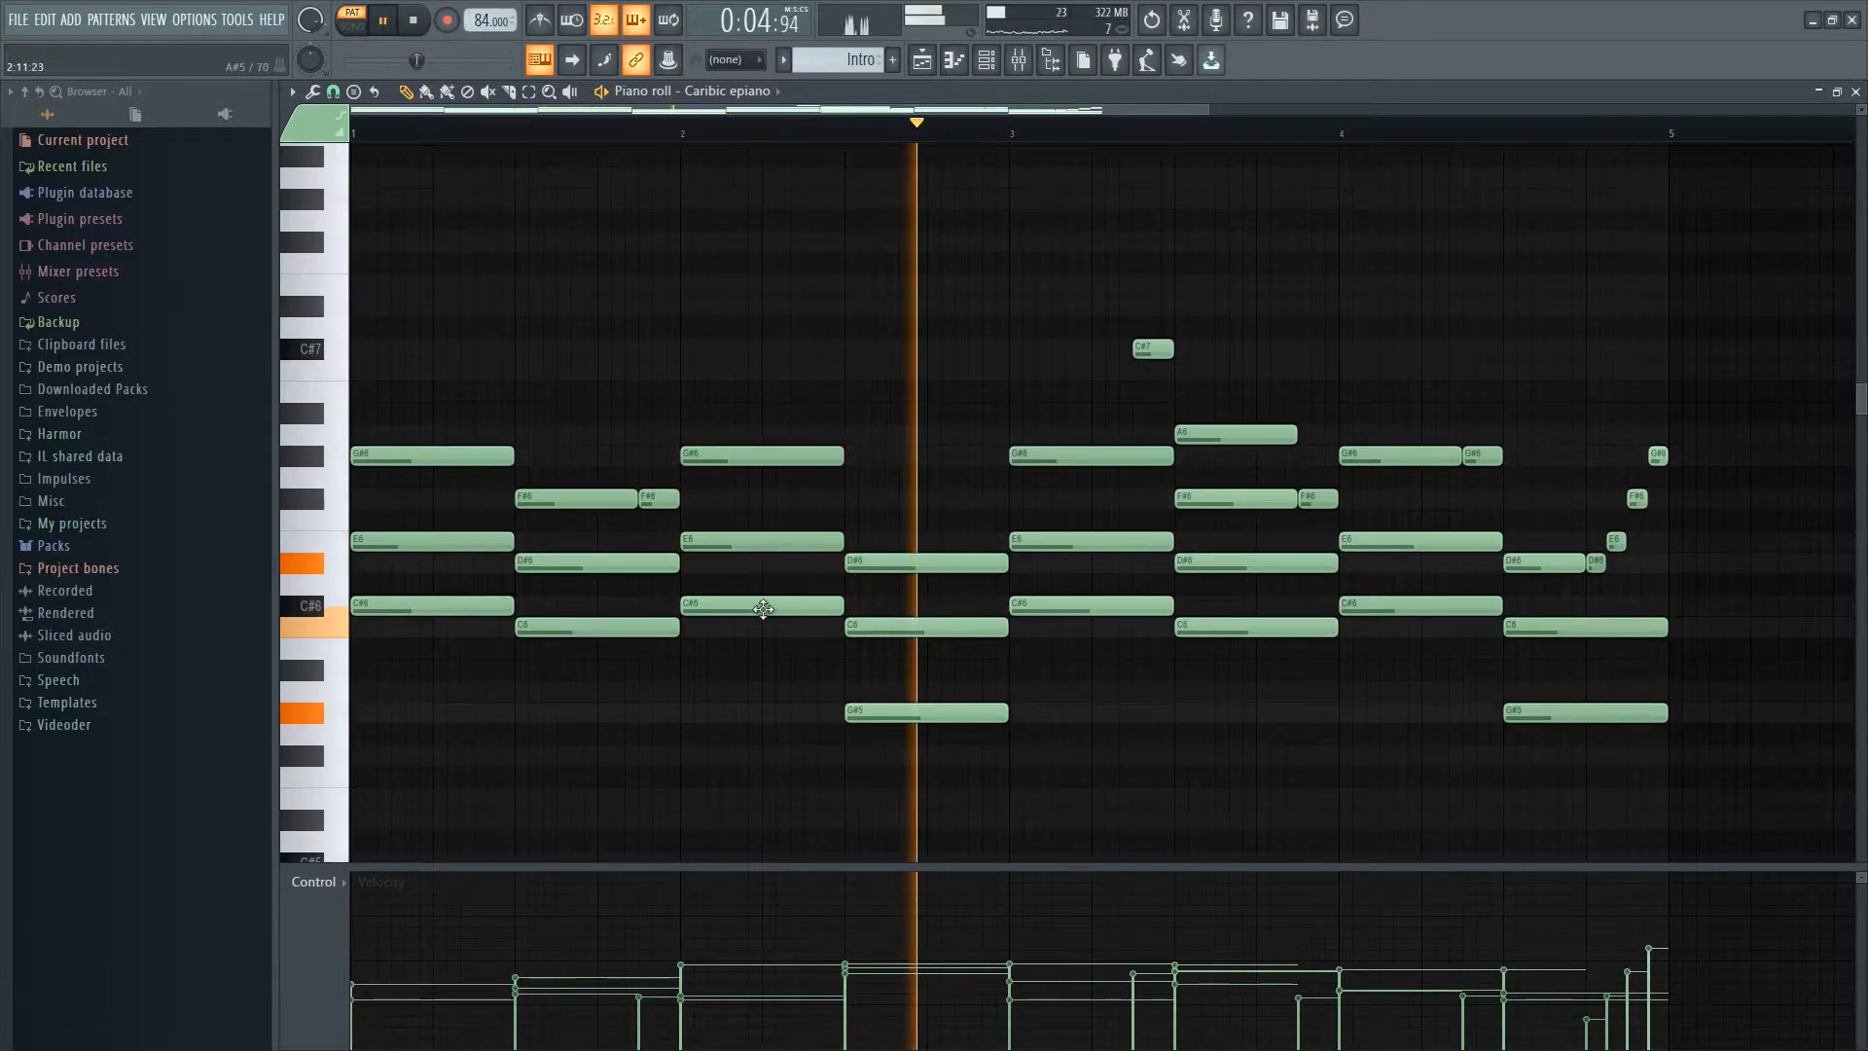
- Remove the C#7 note and bar 4's rising run from the Intro's Caribic epiano part, and transpose all its notes down one octave
{"action": "key", "text": "space"}
{"action": "key", "text": "space"}
{"action": "key", "text": "space"}
{"action": "scroll", "coordinate": [1605, 555], "scroll_direction": "up", "scroll_amount": 5}
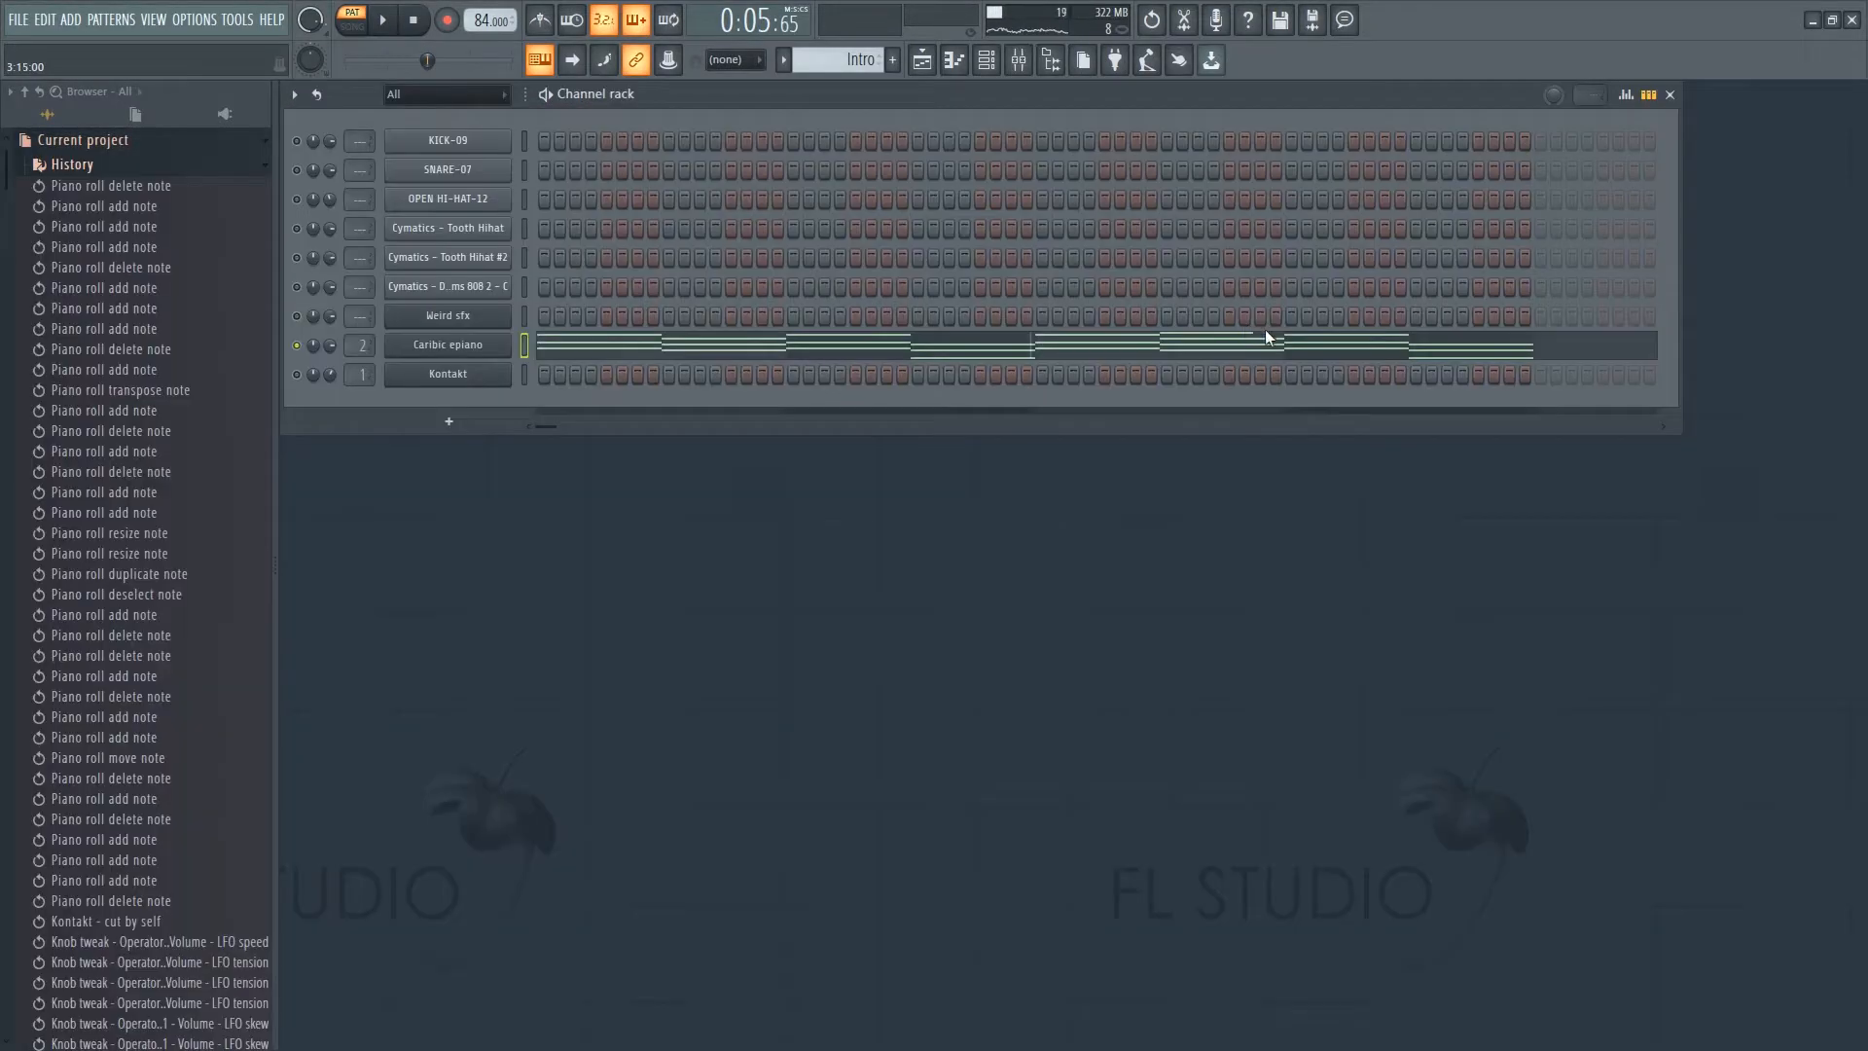
{"action": "left_click", "coordinate": [1265, 329]}
{"action": "scroll", "coordinate": [1297, 322], "scroll_direction": "up", "scroll_amount": 3}
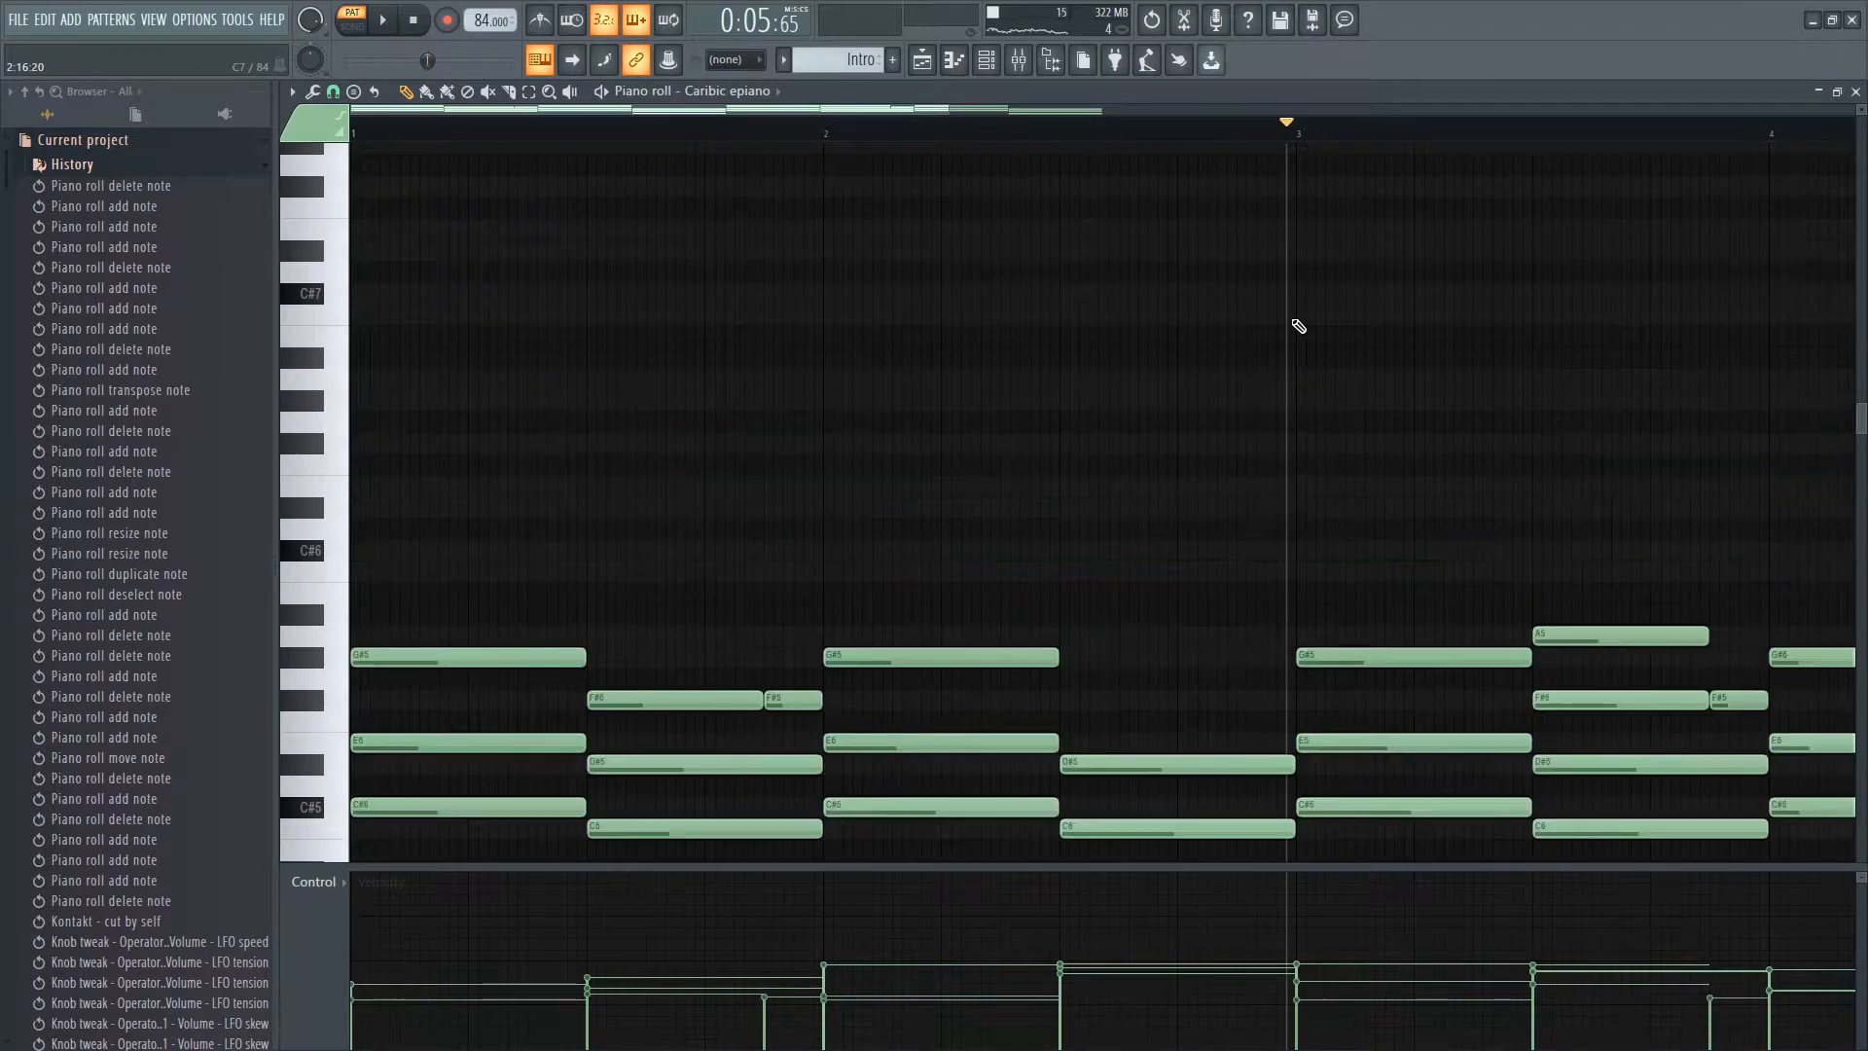
{"action": "scroll", "coordinate": [1302, 329], "scroll_direction": "down", "scroll_amount": 2}
- Play back the lowered Caribic epiano chords of the Intro pattern and close the piano roll
{"action": "key", "text": "space"}
{"action": "key", "text": "space"}
{"action": "scroll", "coordinate": [884, 296], "scroll_direction": "down", "scroll_amount": 3}
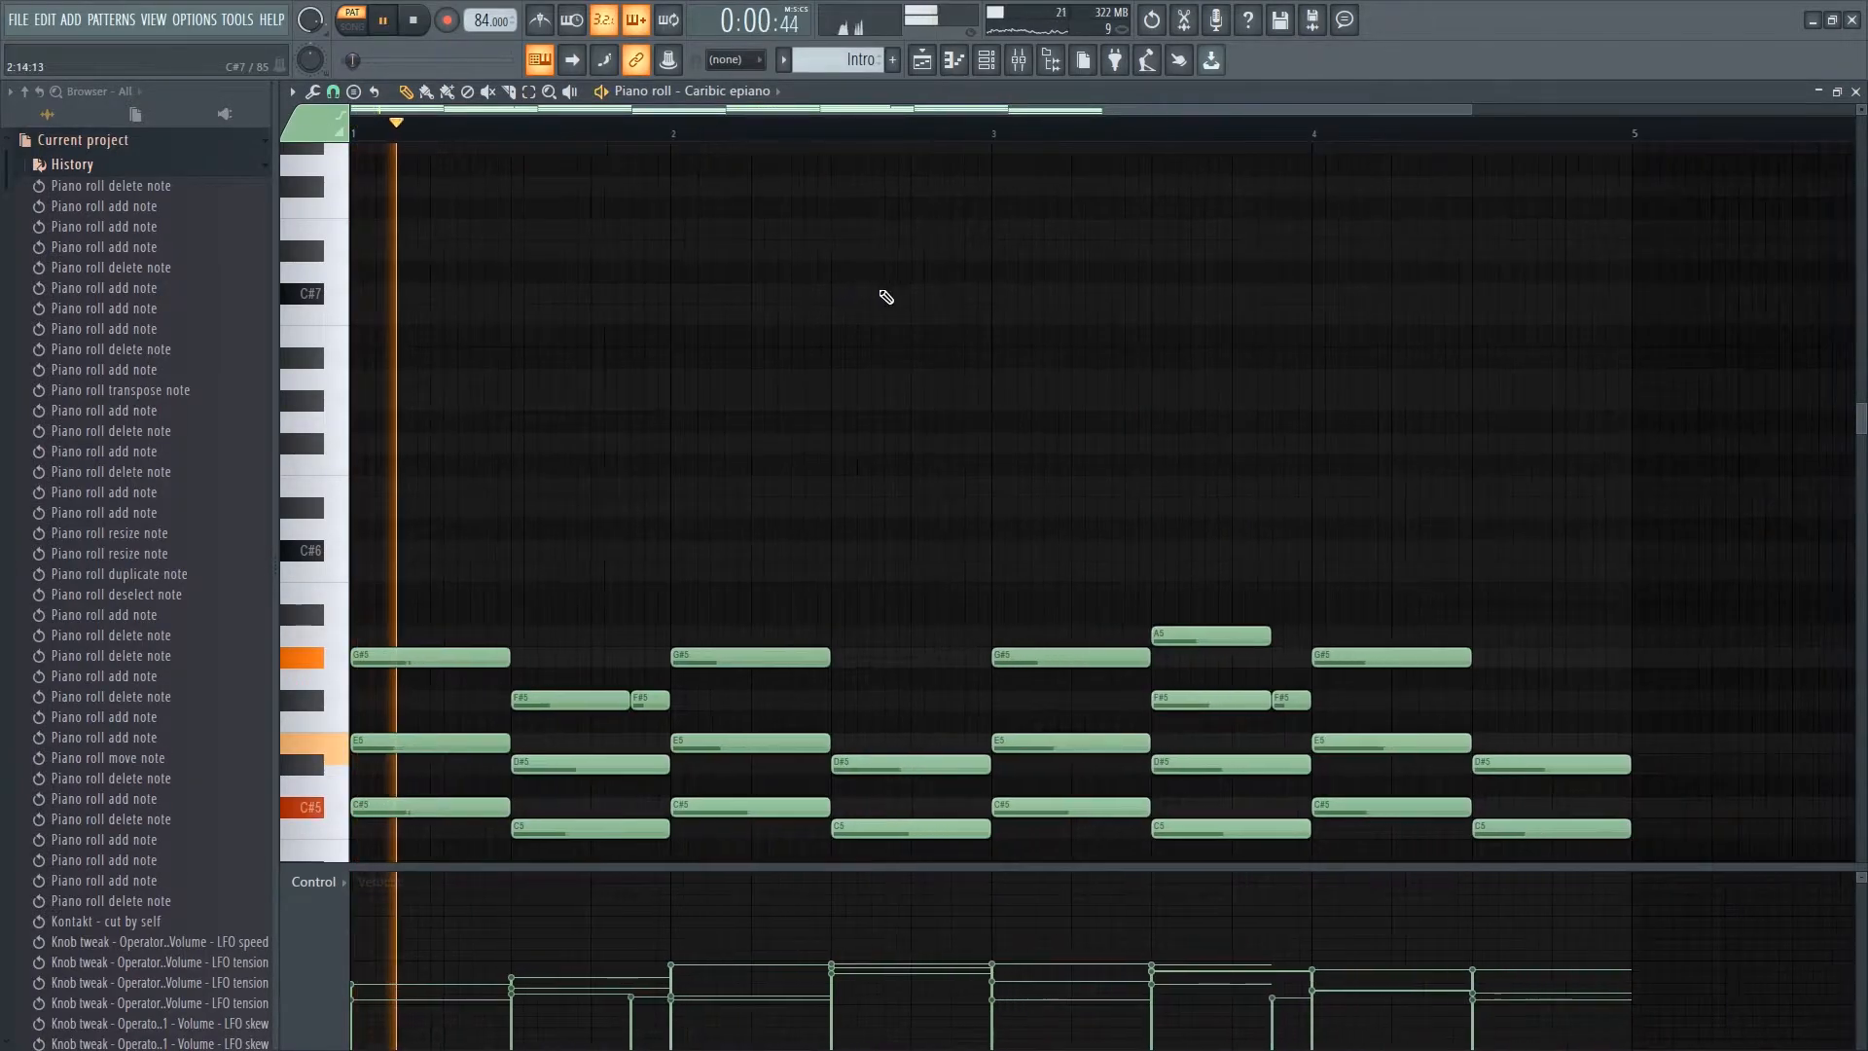
{"action": "scroll", "coordinate": [957, 285], "scroll_direction": "down", "scroll_amount": 1}
{"action": "scroll", "coordinate": [956, 285], "scroll_direction": "down", "scroll_amount": 3}
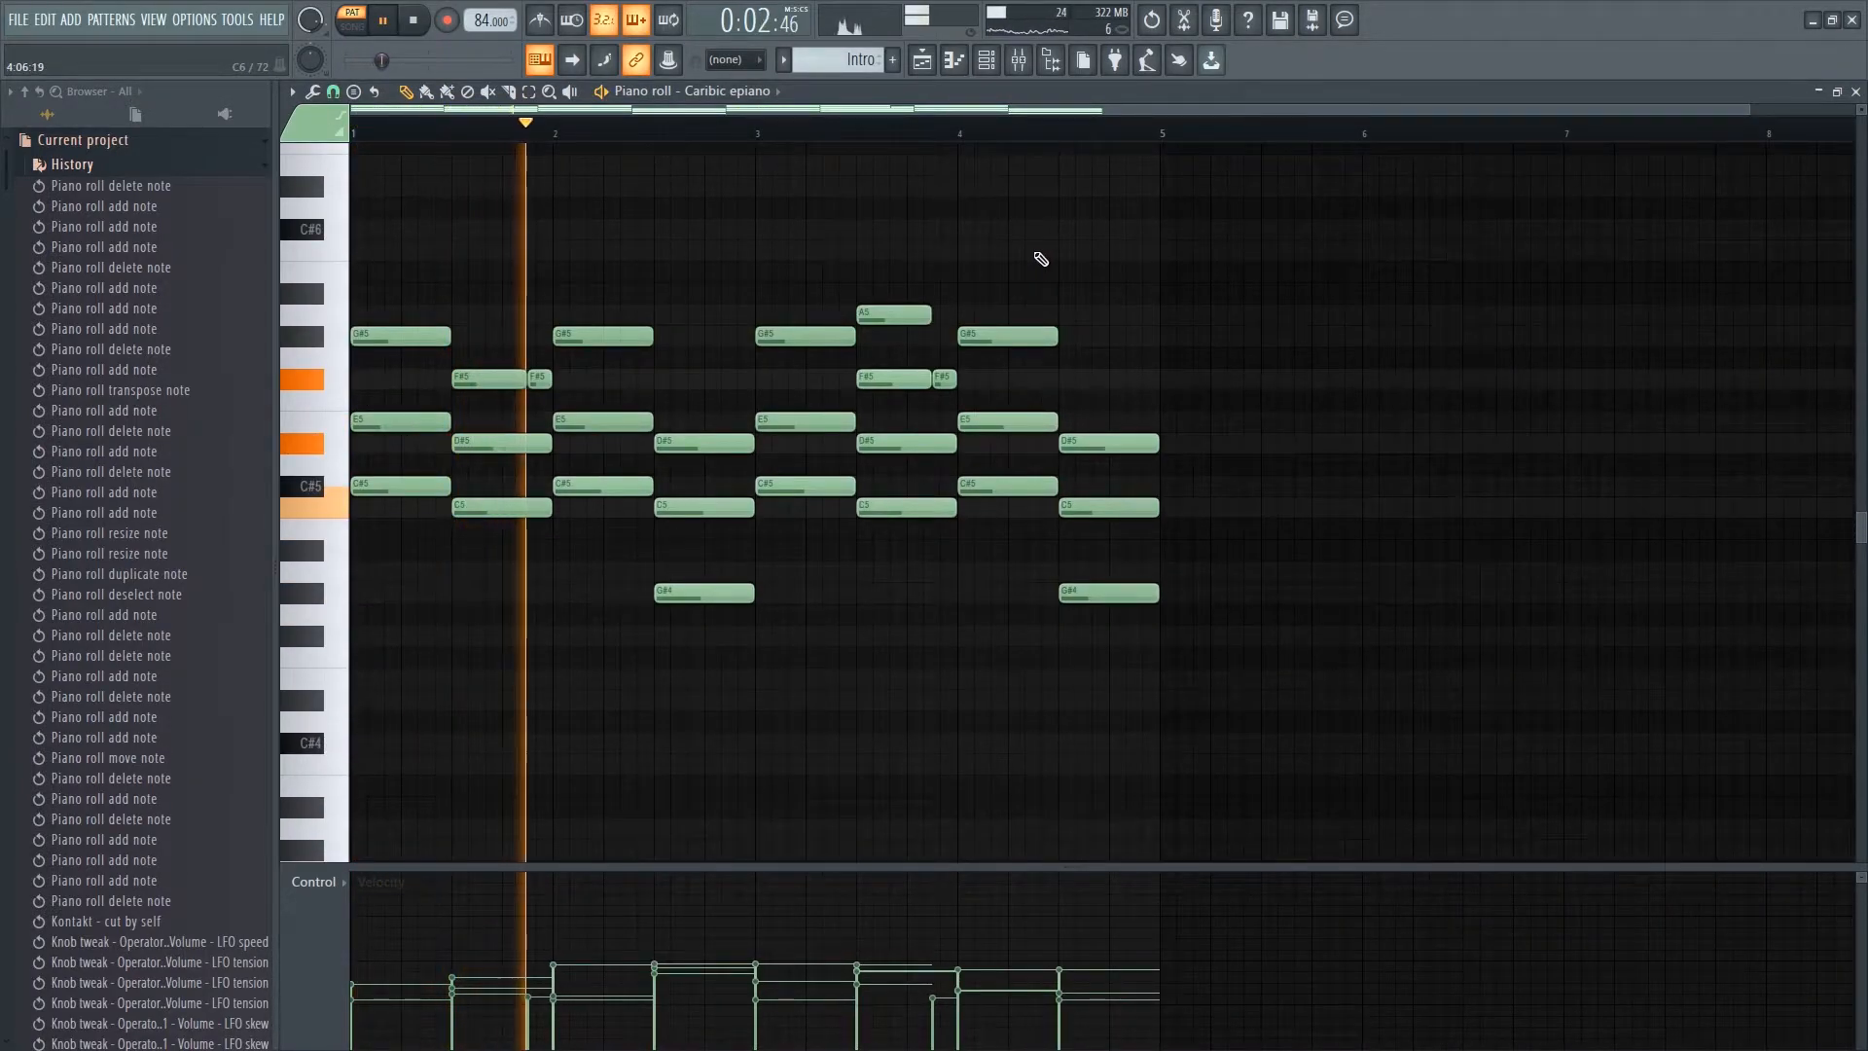
{"action": "left_click", "coordinate": [1855, 91]}
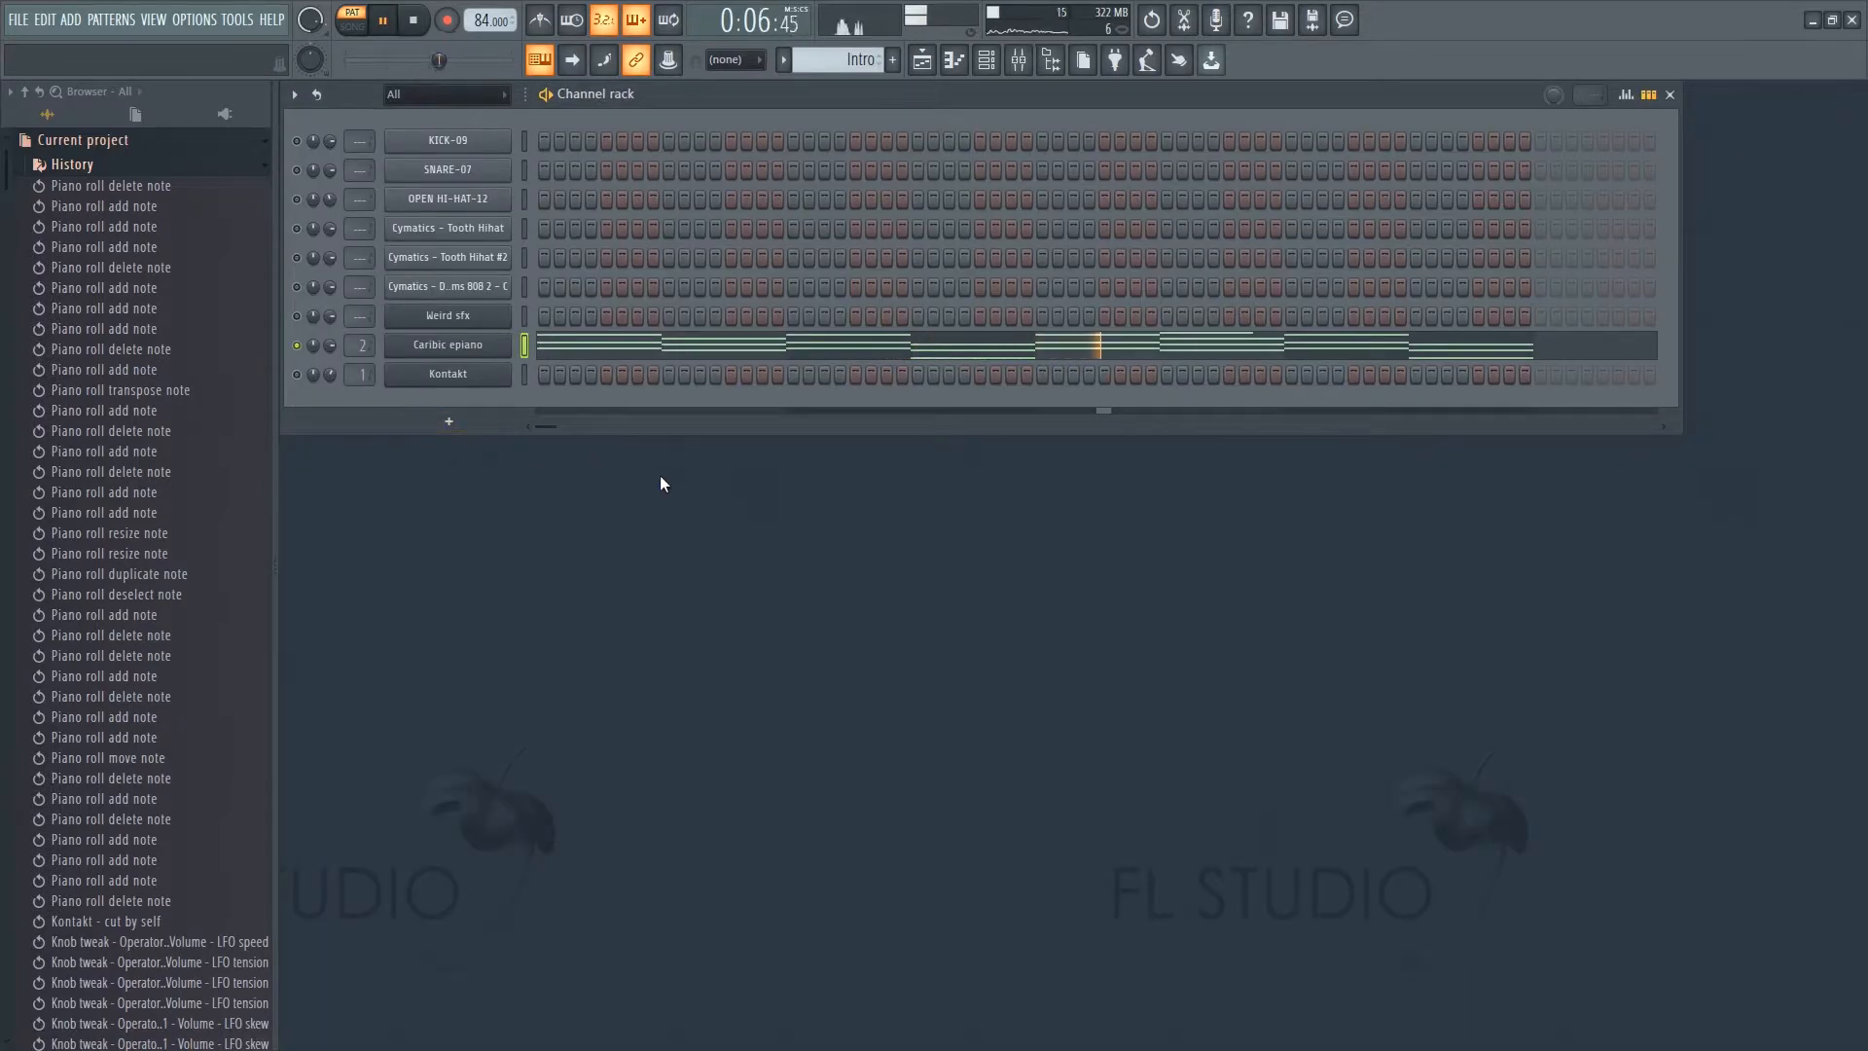
{"action": "key", "text": "space"}
- Add Fruity parametric EQ 2 to slot 2 of the Caribic epiano mixer insert and start playback
{"action": "left_click", "coordinate": [1016, 65]}
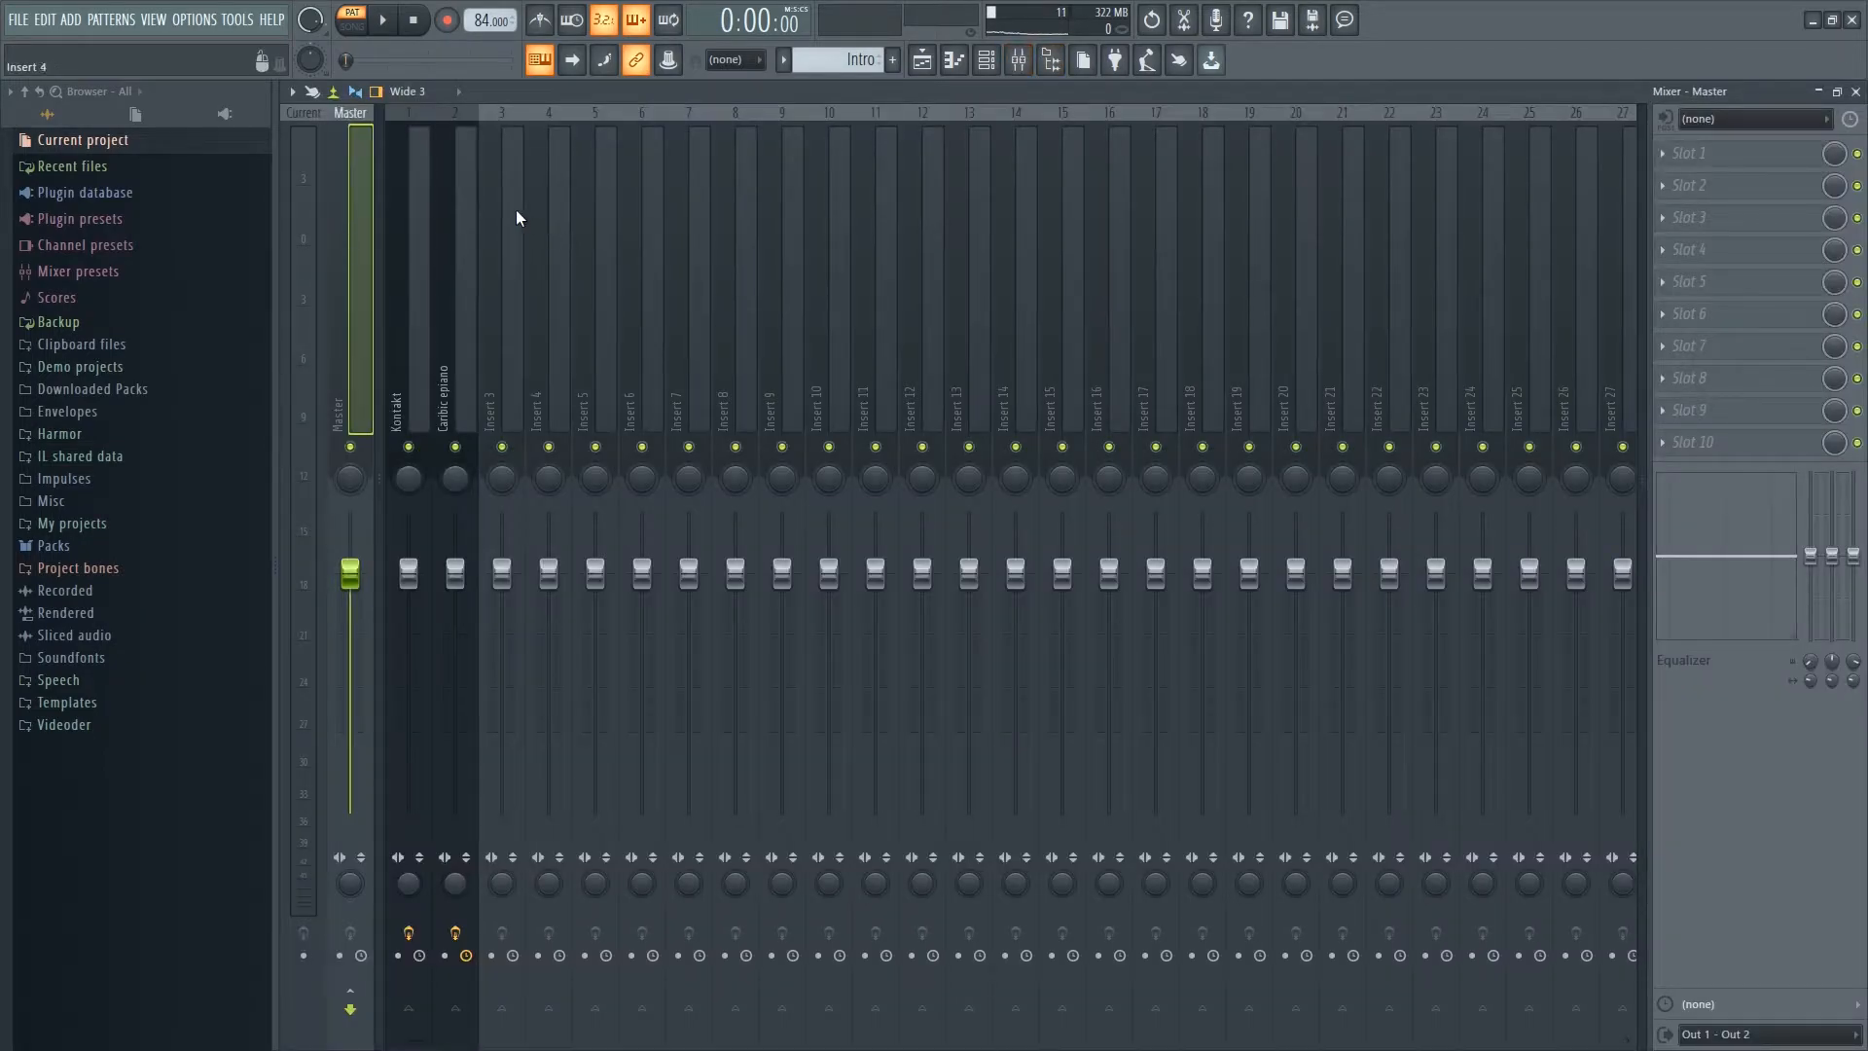
{"action": "left_click", "coordinate": [467, 233]}
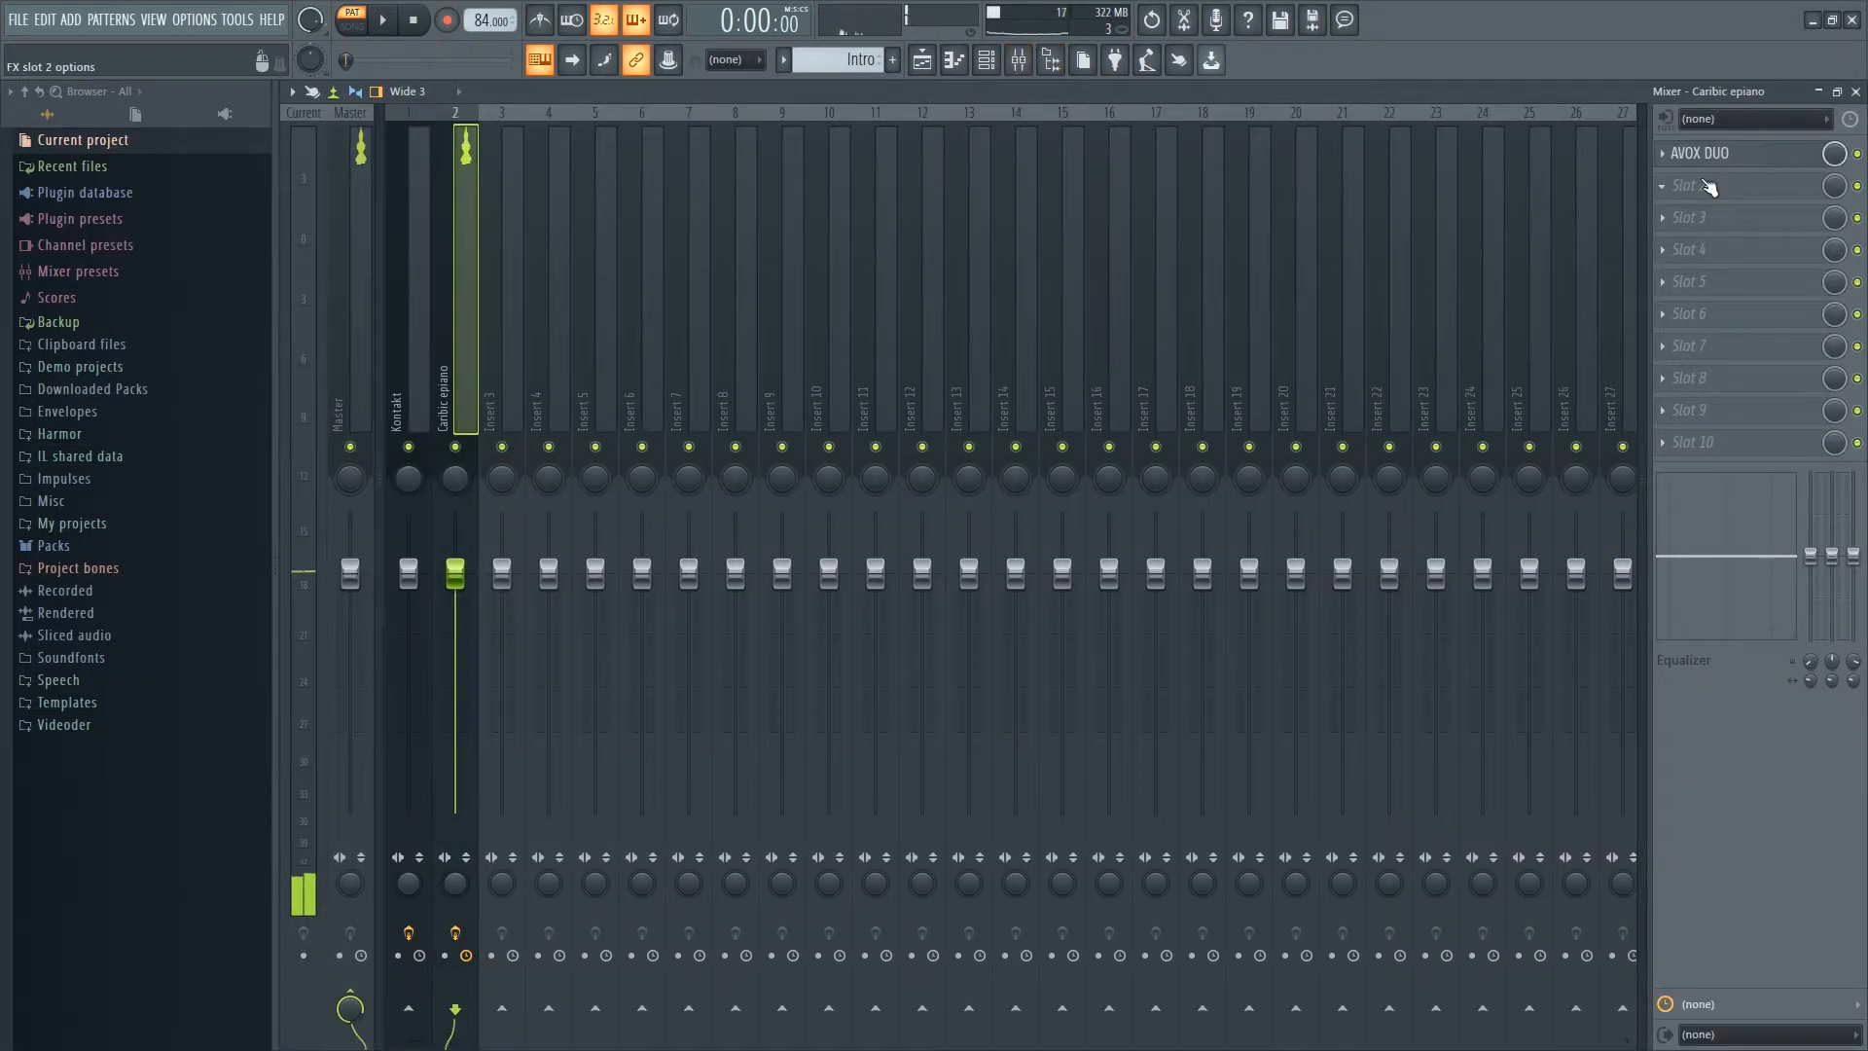
{"action": "left_click", "coordinate": [1704, 185]}
{"action": "left_click", "coordinate": [1306, 860]}
{"action": "key", "text": "space"}
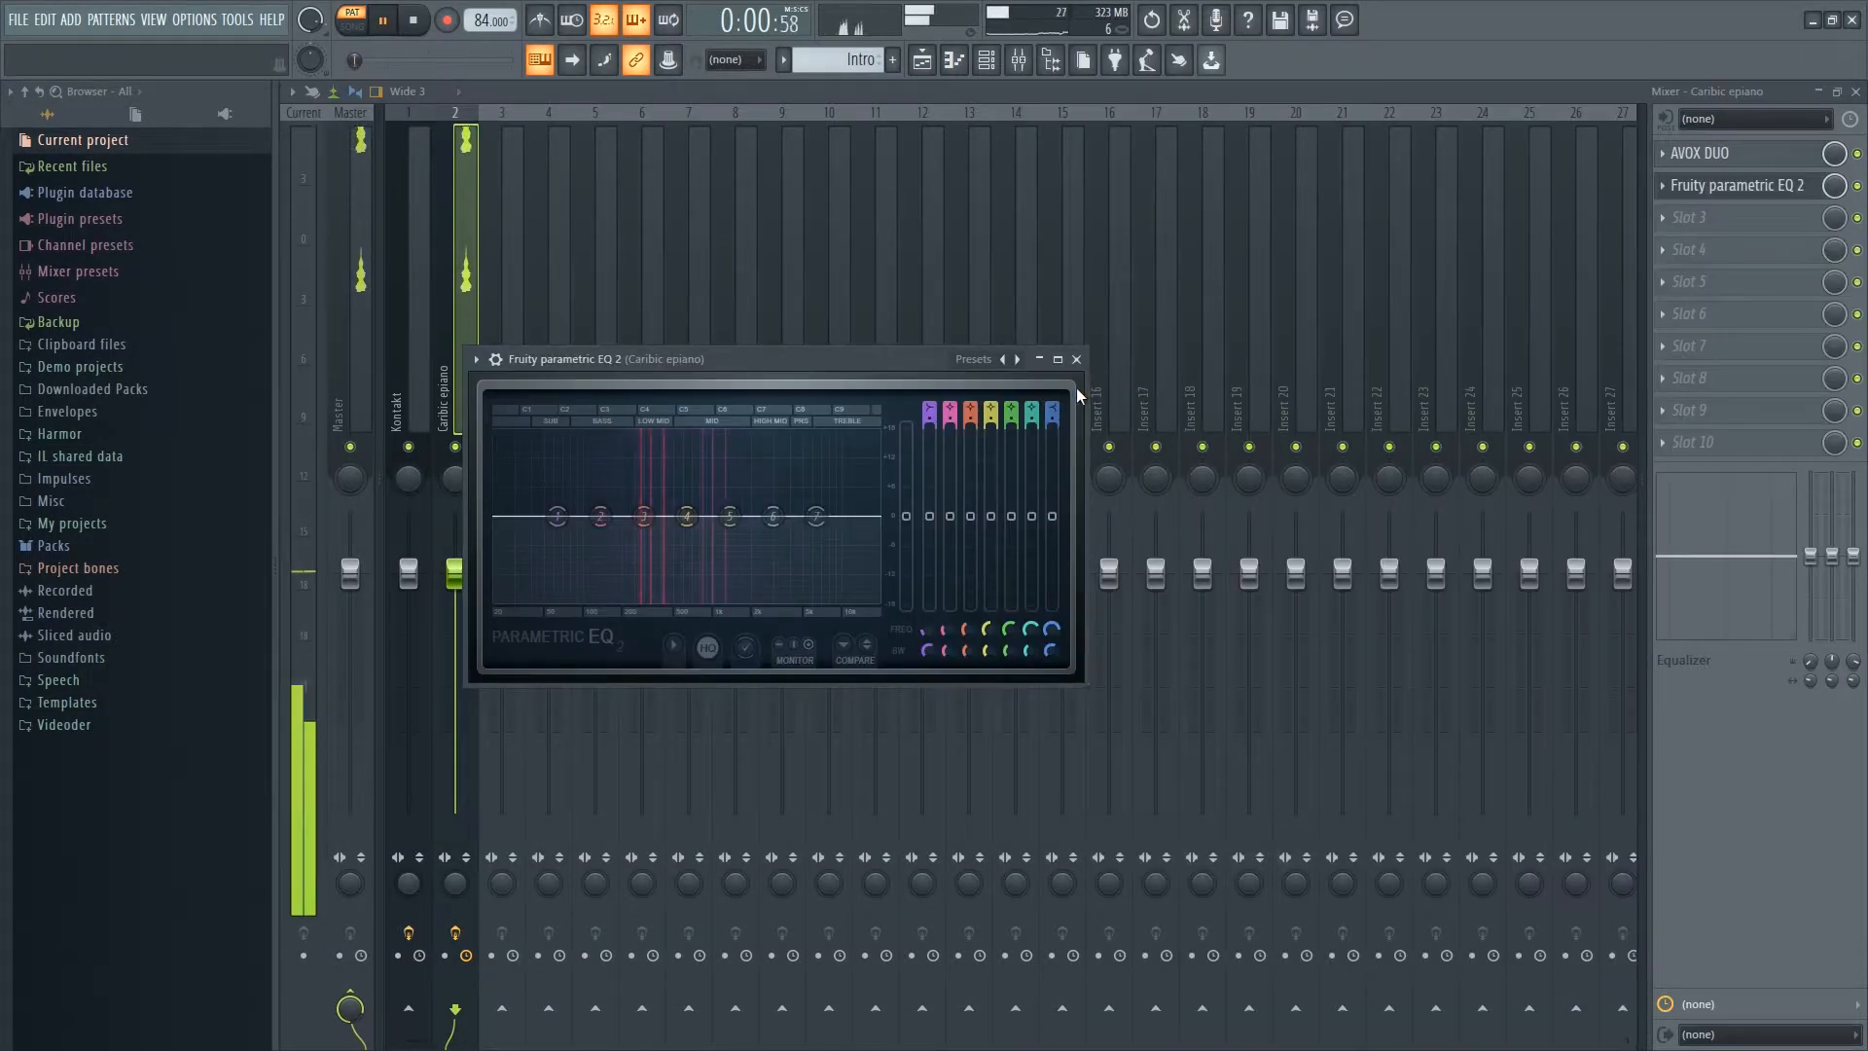
- Make band 7 of the Caribic epiano's EQ a steep low-pass and lower its cutoff into the midrange during playback
{"action": "left_click_drag", "start_coordinate": [1052, 401], "coordinate": [1053, 407]}
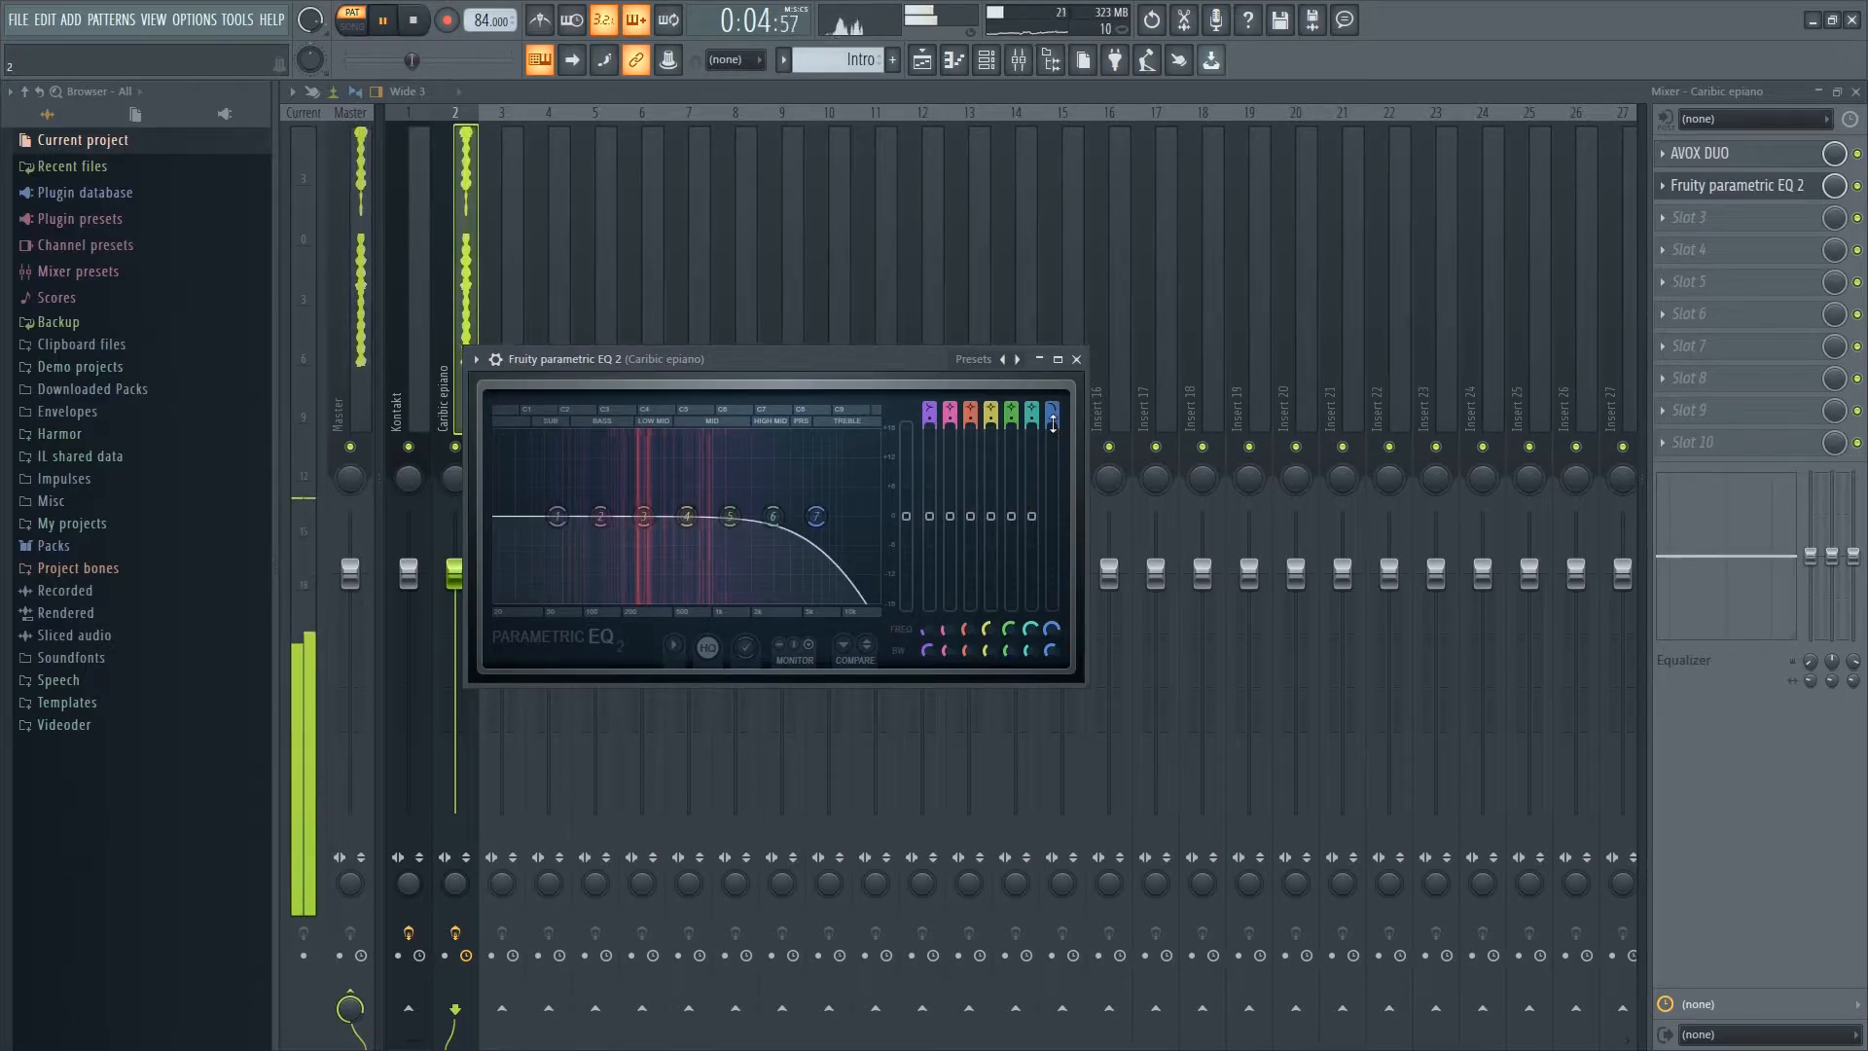
{"action": "left_click_drag", "start_coordinate": [815, 515], "coordinate": [741, 516]}
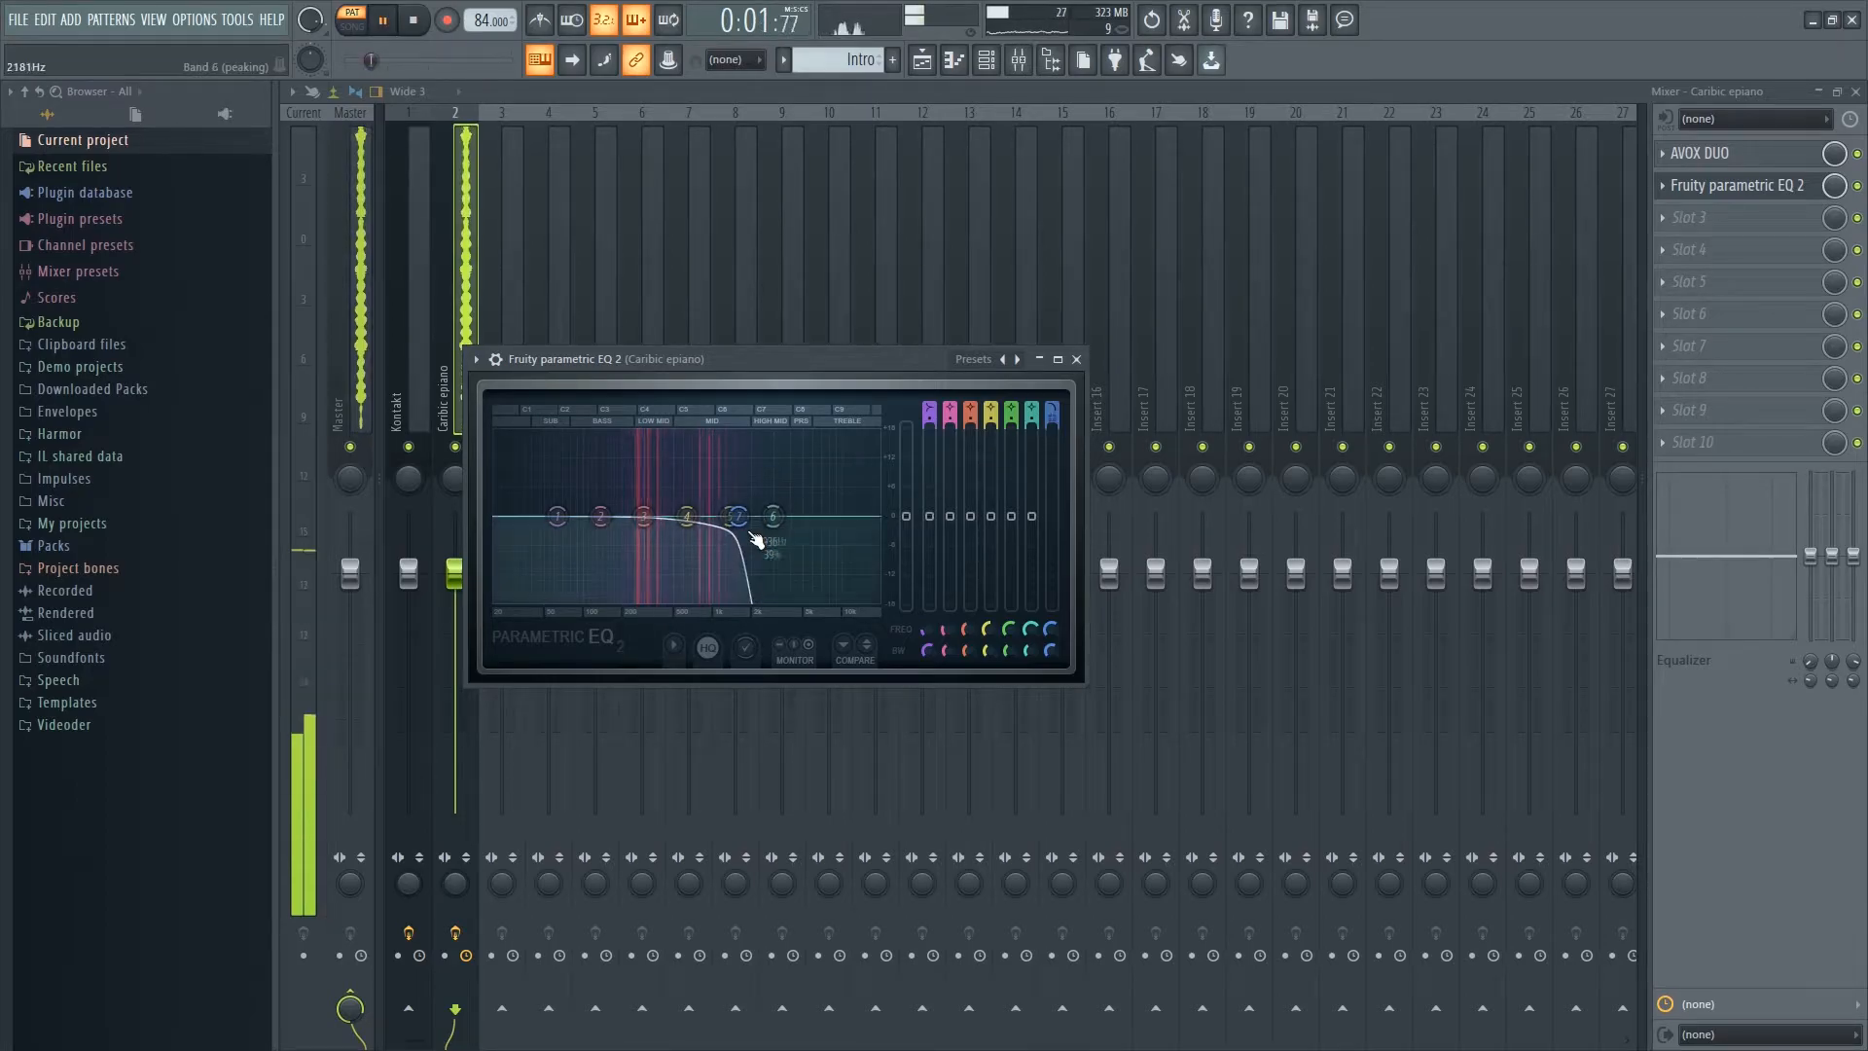
{"action": "left_click_drag", "start_coordinate": [750, 528], "coordinate": [709, 528]}
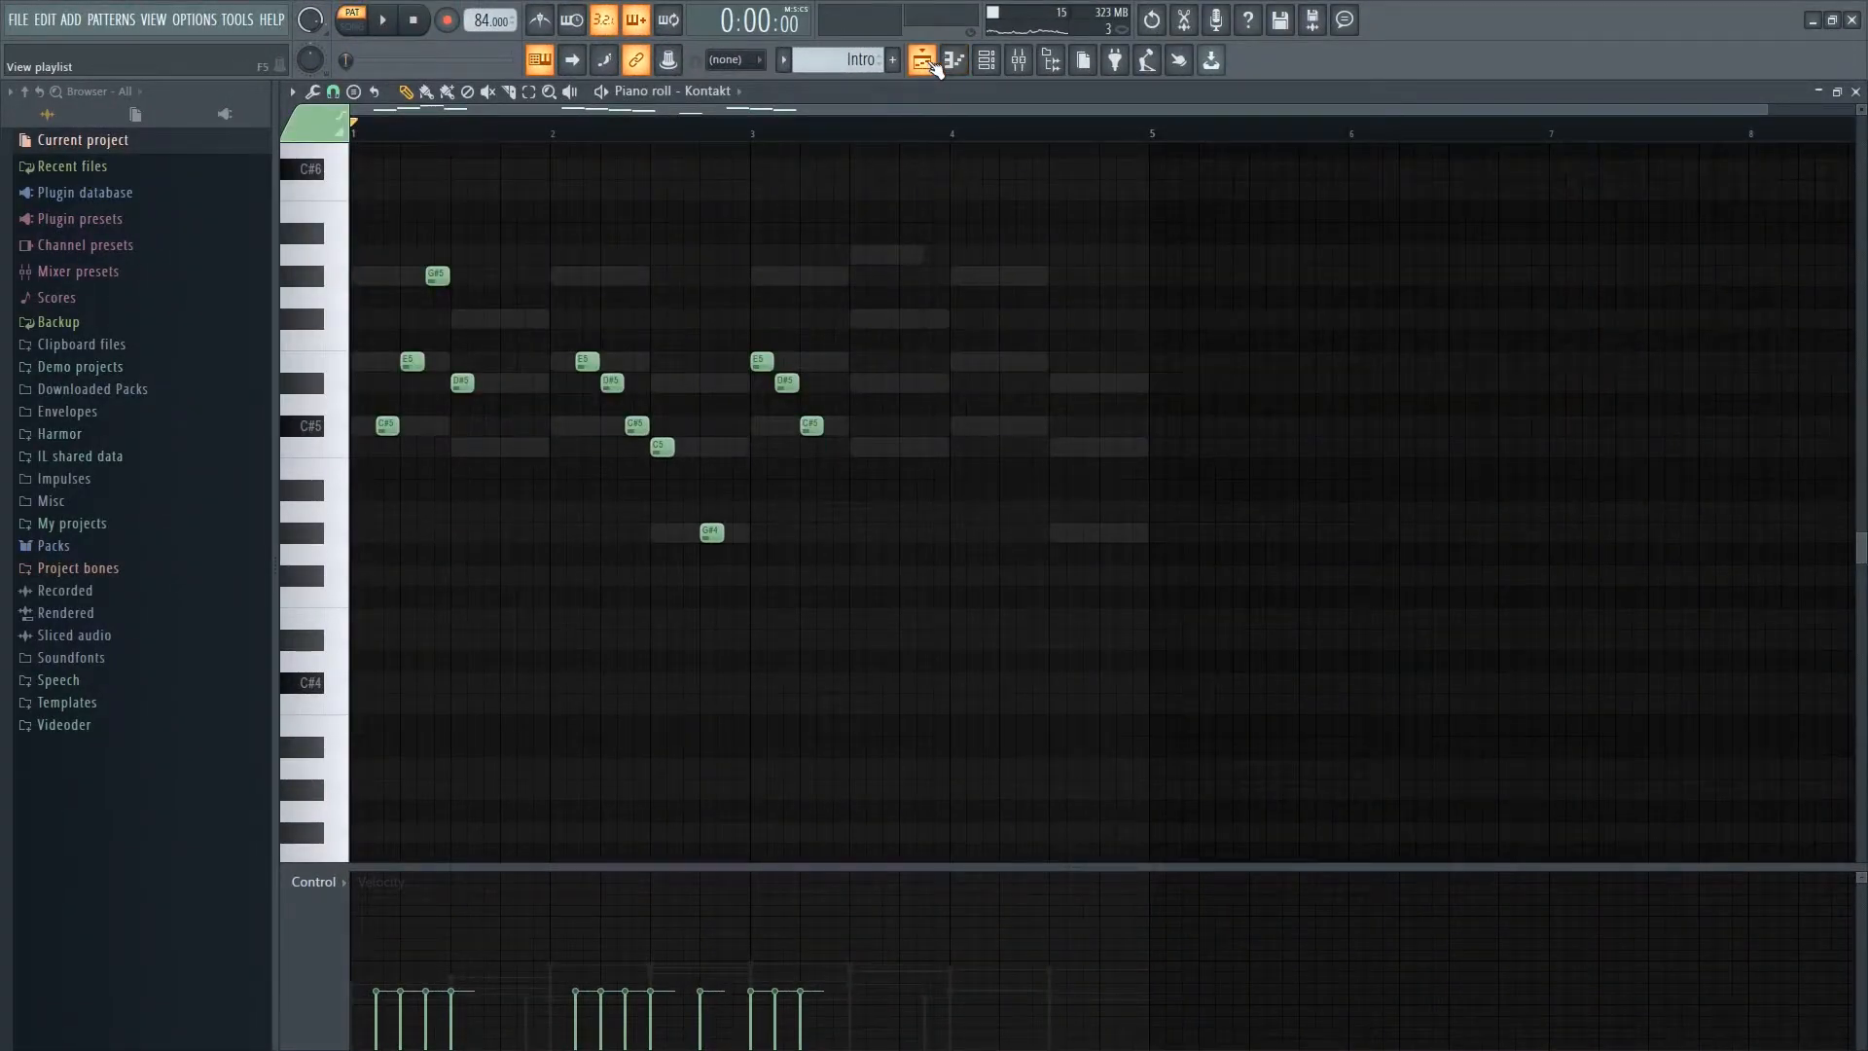
- Place the Intro pattern at bar 1 of Track 1 in the playlist
{"action": "left_click", "coordinate": [921, 60]}
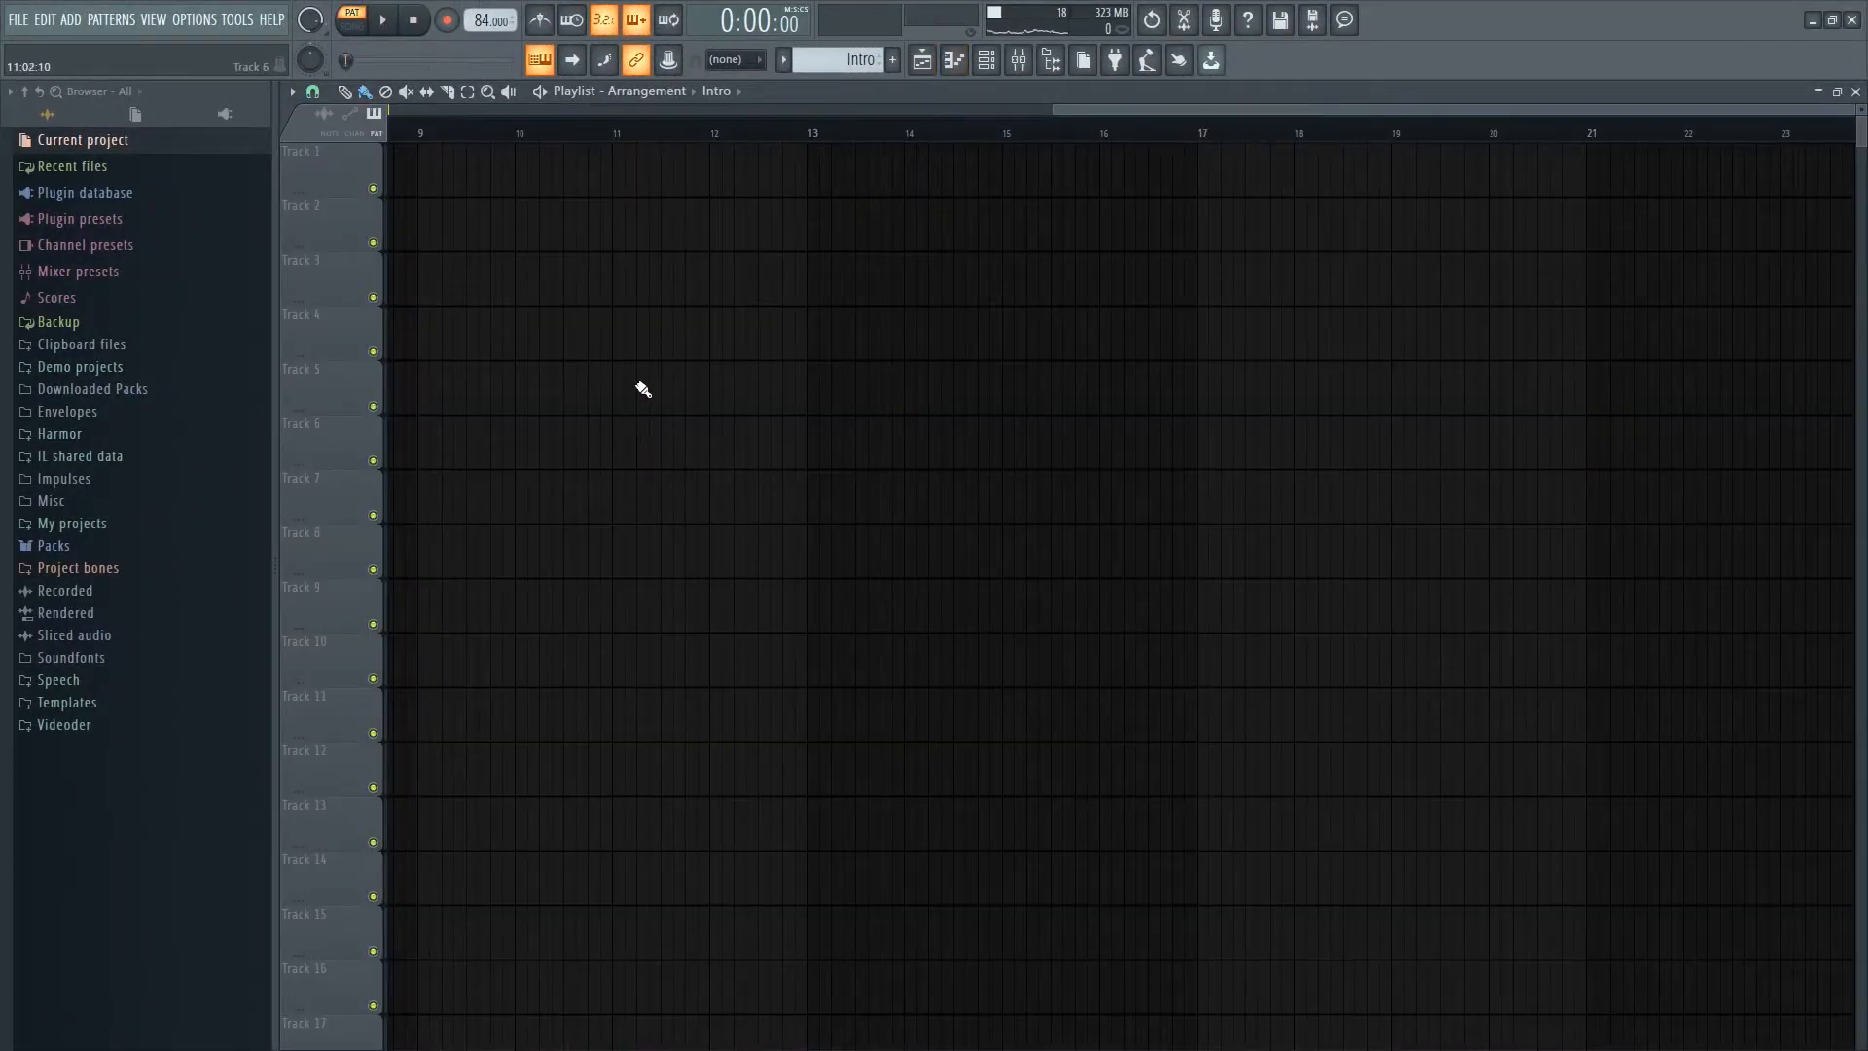
{"action": "left_click_drag", "start_coordinate": [686, 304], "coordinate": [446, 125]}
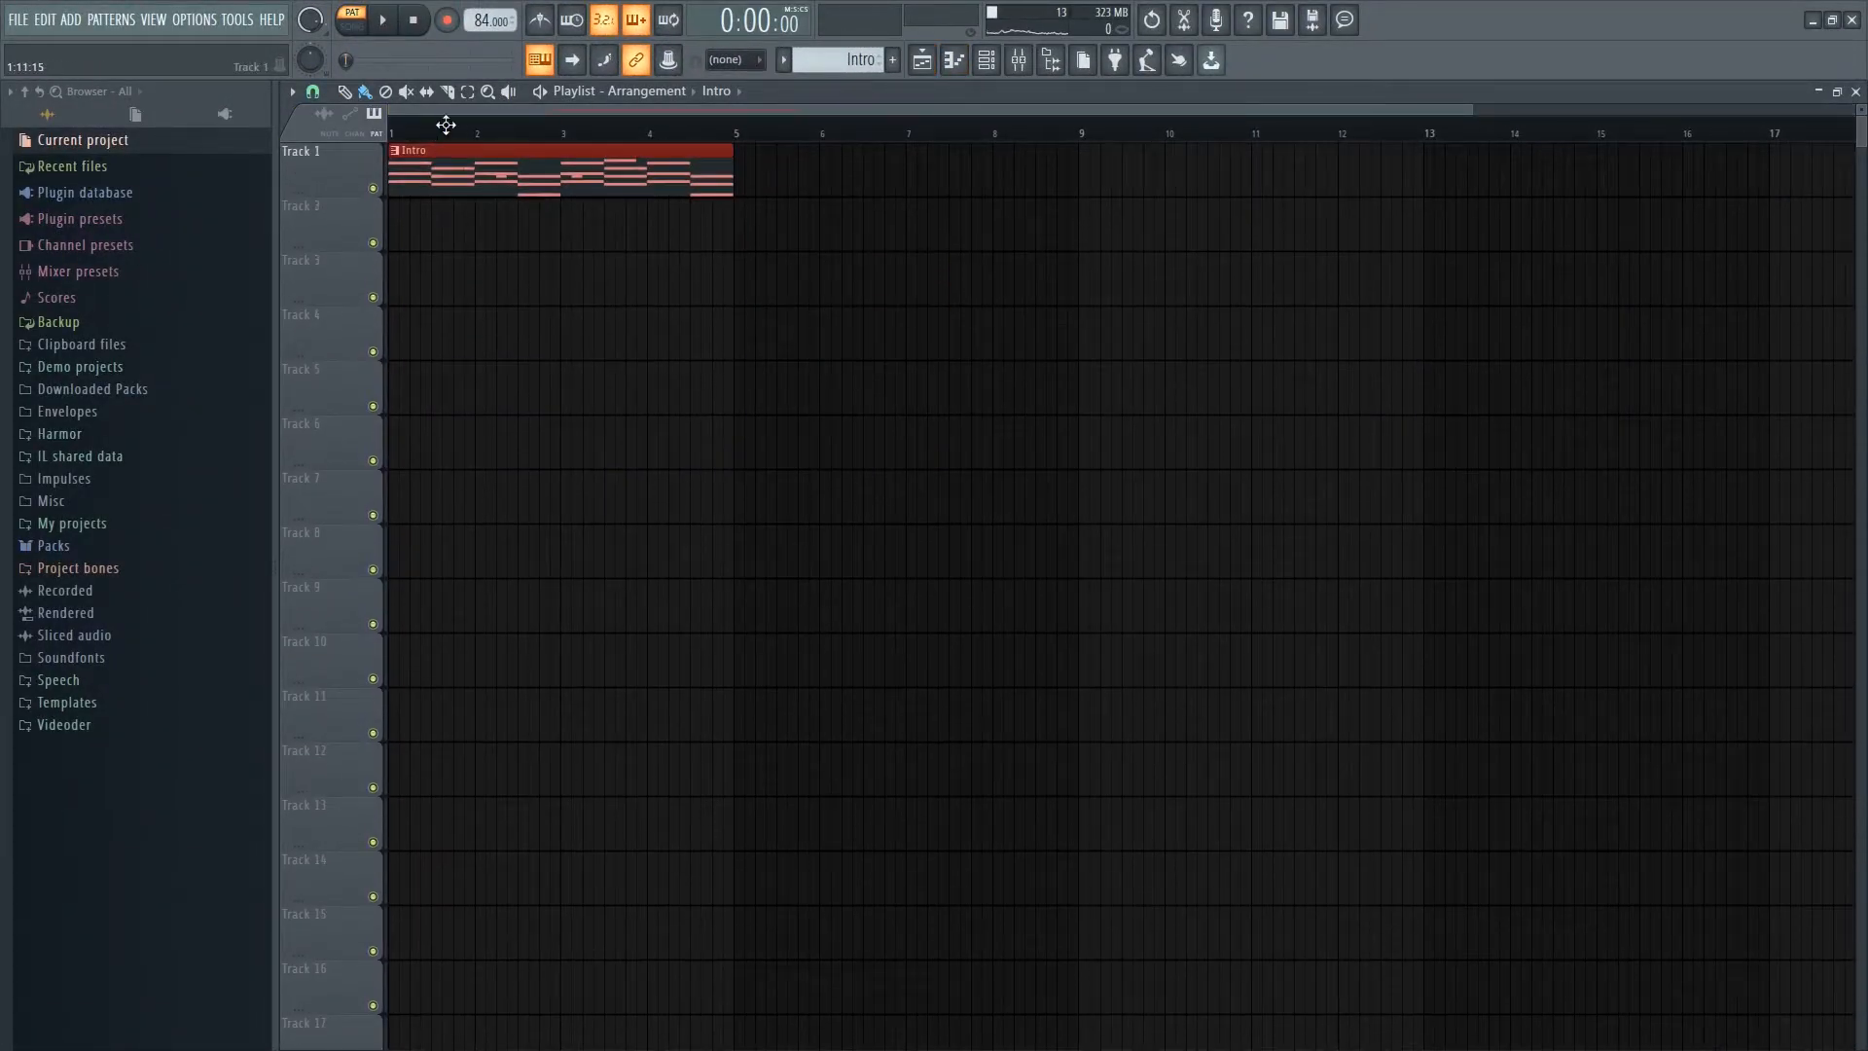
- Find Vinyl Crackle 13 in the downloaded Cymatics LIFE Ambient Recordings Pt 1 pack and place it on playlist Track 8 from bar 1
{"action": "left_click", "coordinate": [173, 391]}
{"action": "left_click", "coordinate": [79, 480]}
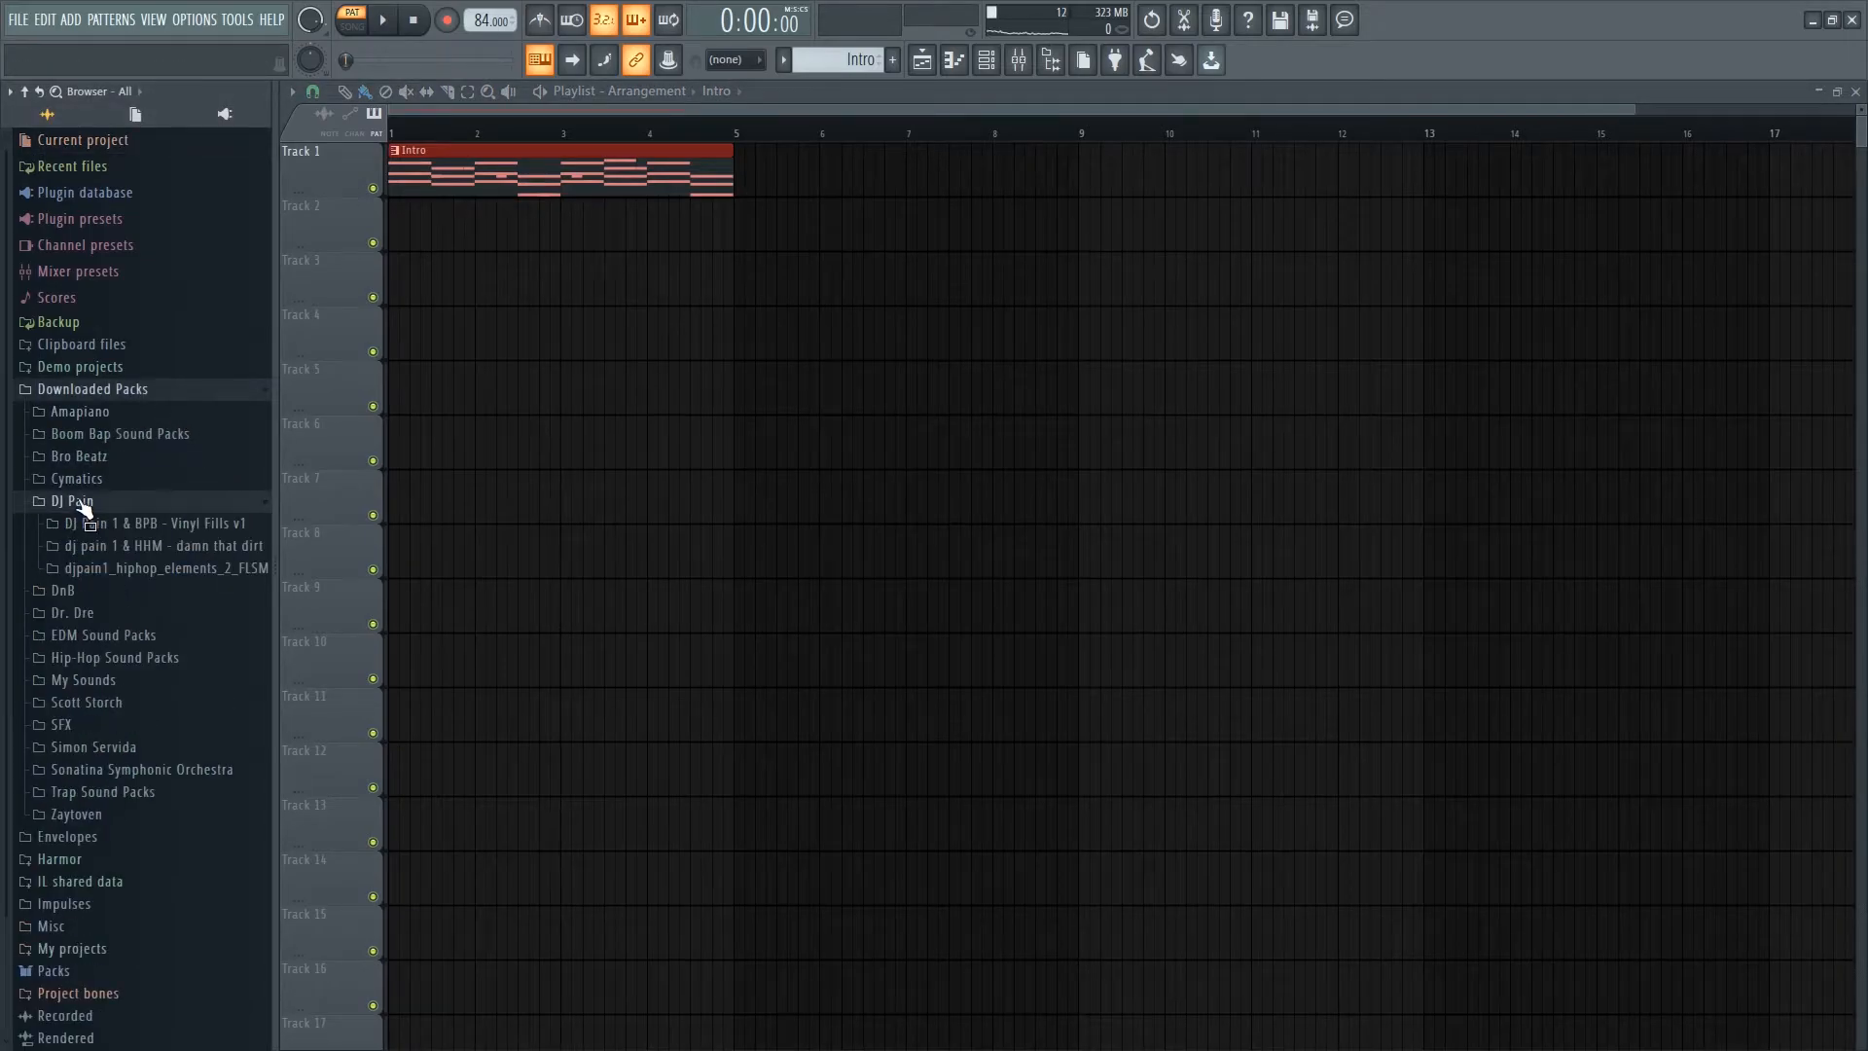
{"action": "scroll", "coordinate": [107, 633], "scroll_direction": "down", "scroll_amount": 12}
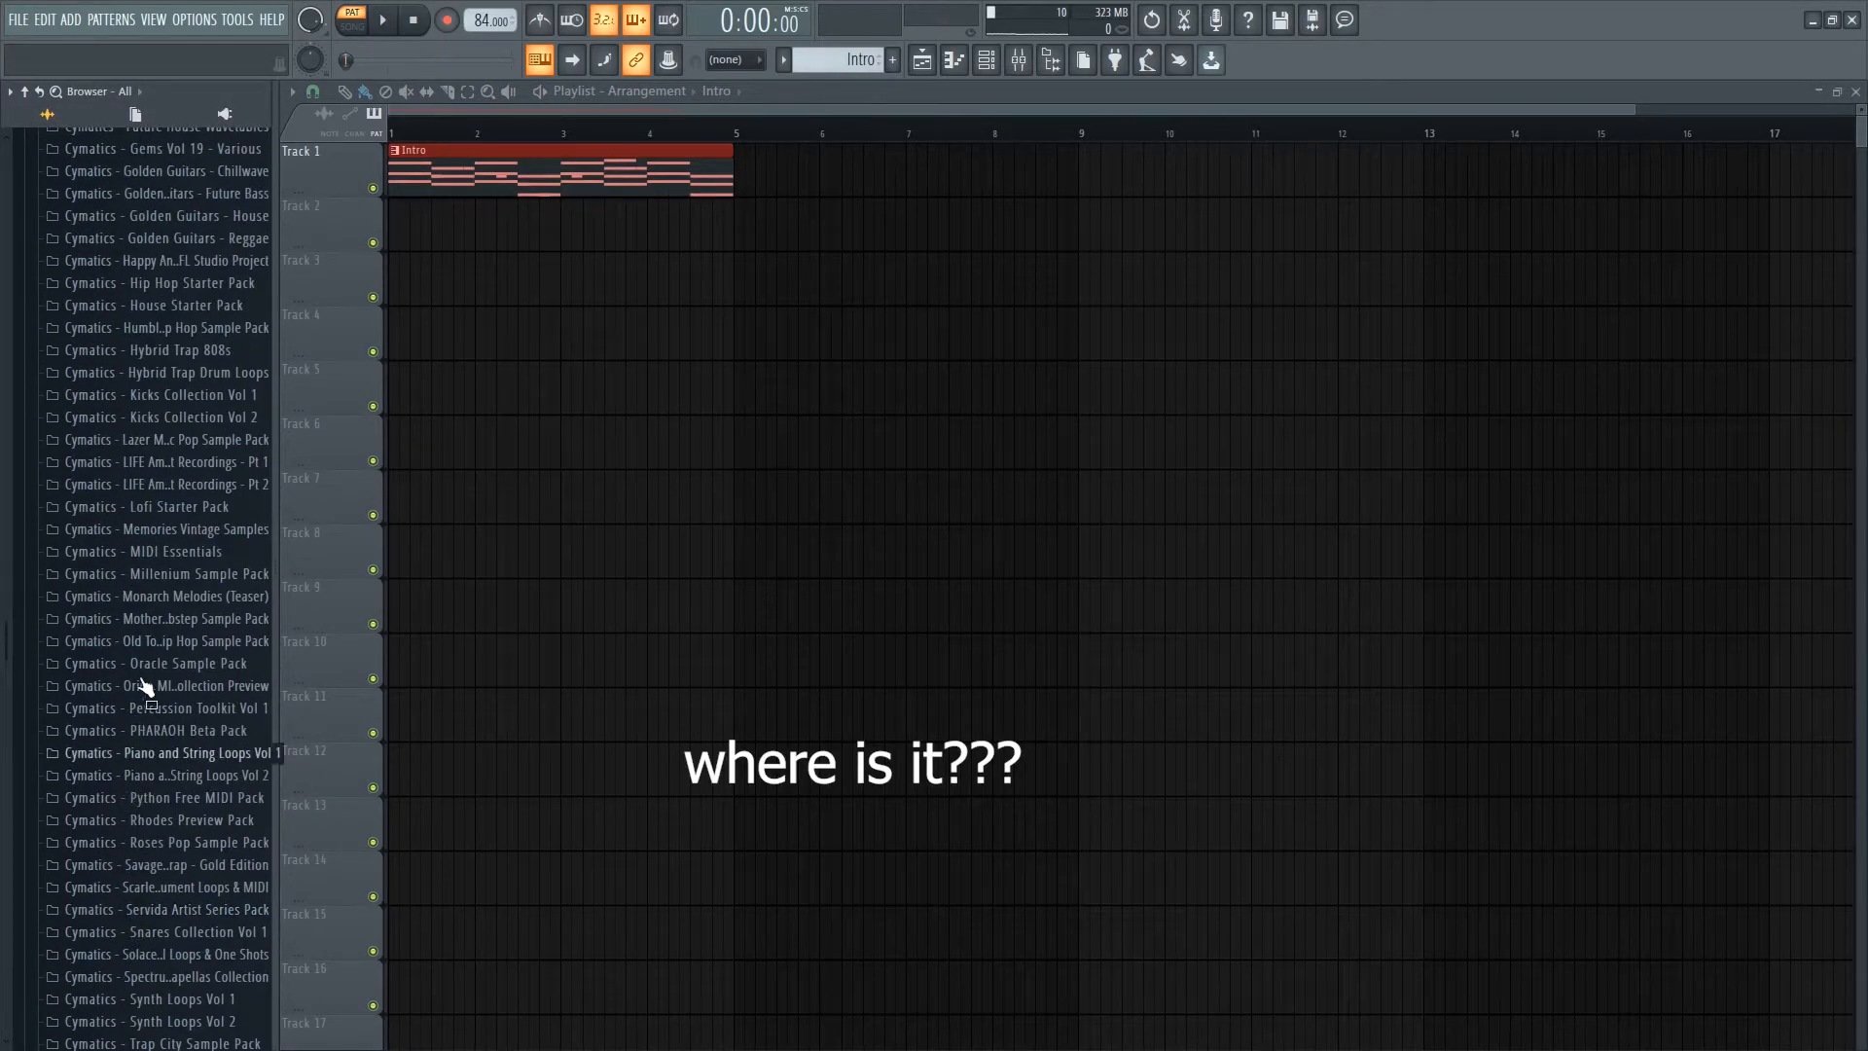
{"action": "left_click", "coordinate": [127, 662]}
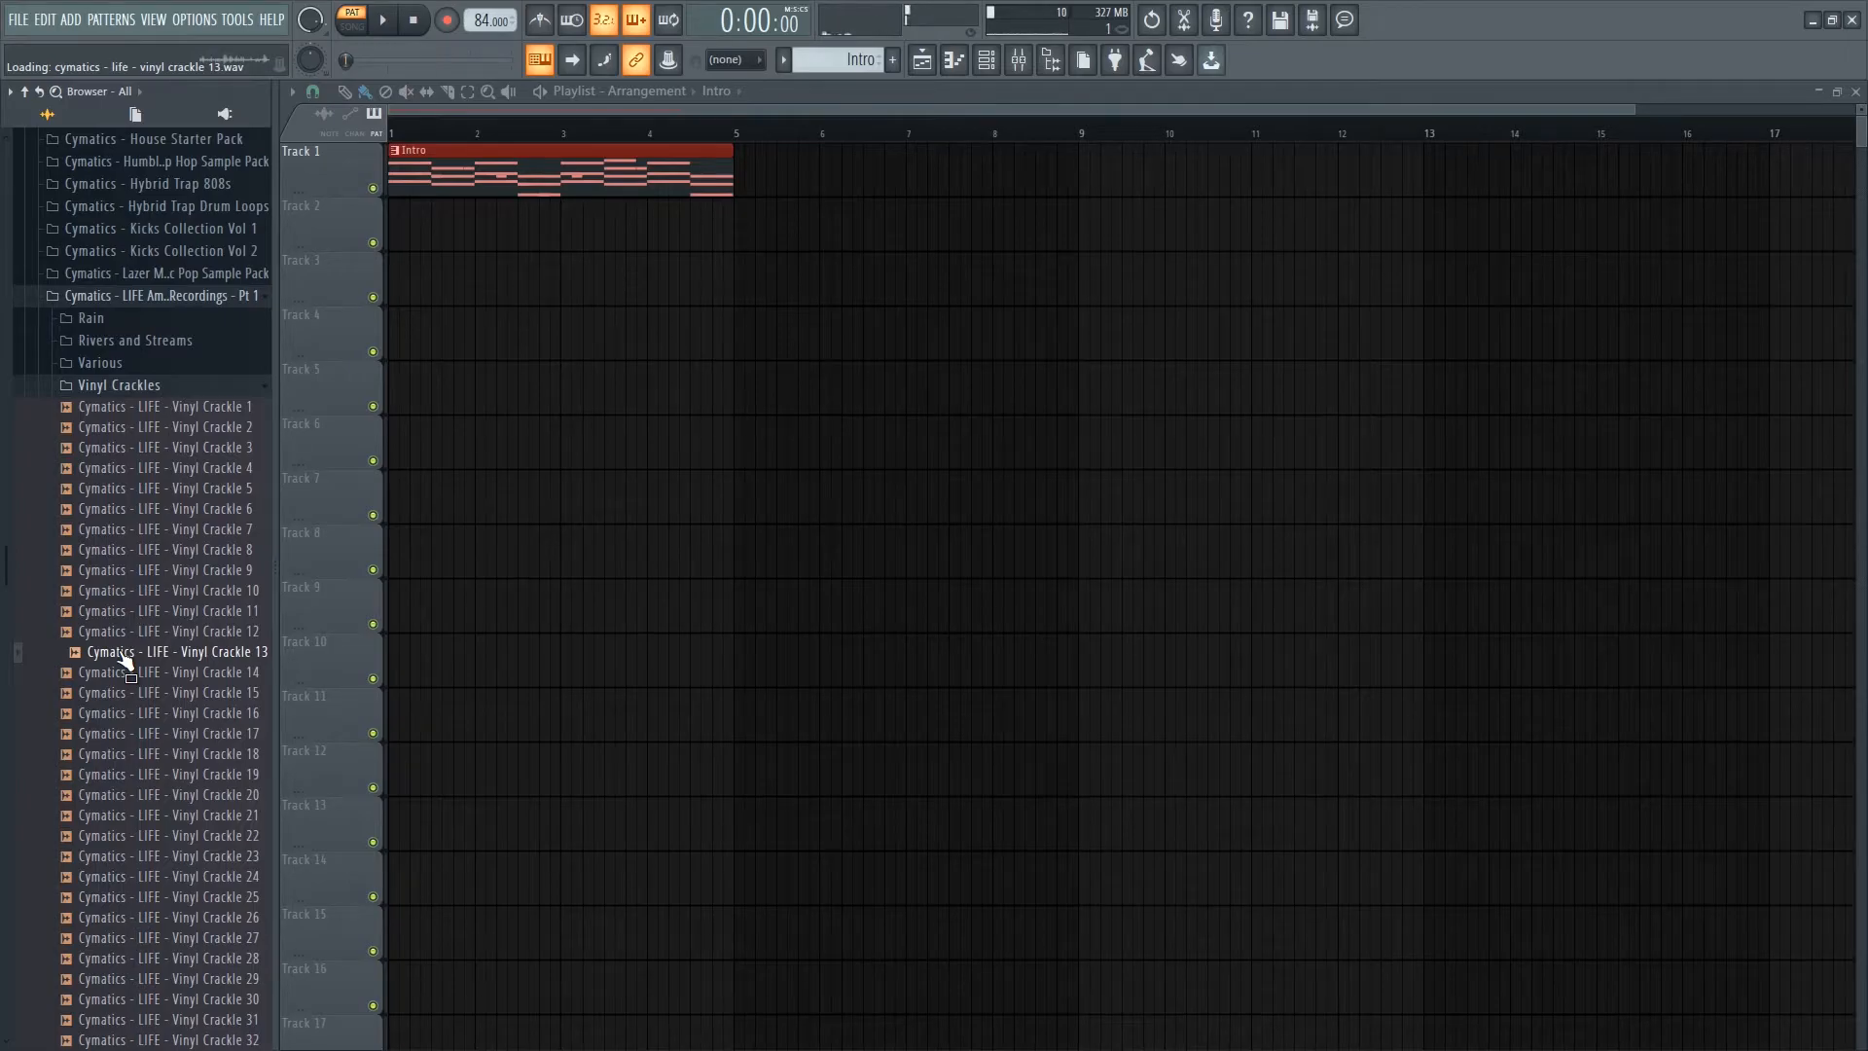
{"action": "left_click_drag", "start_coordinate": [515, 574], "coordinate": [467, 534]}
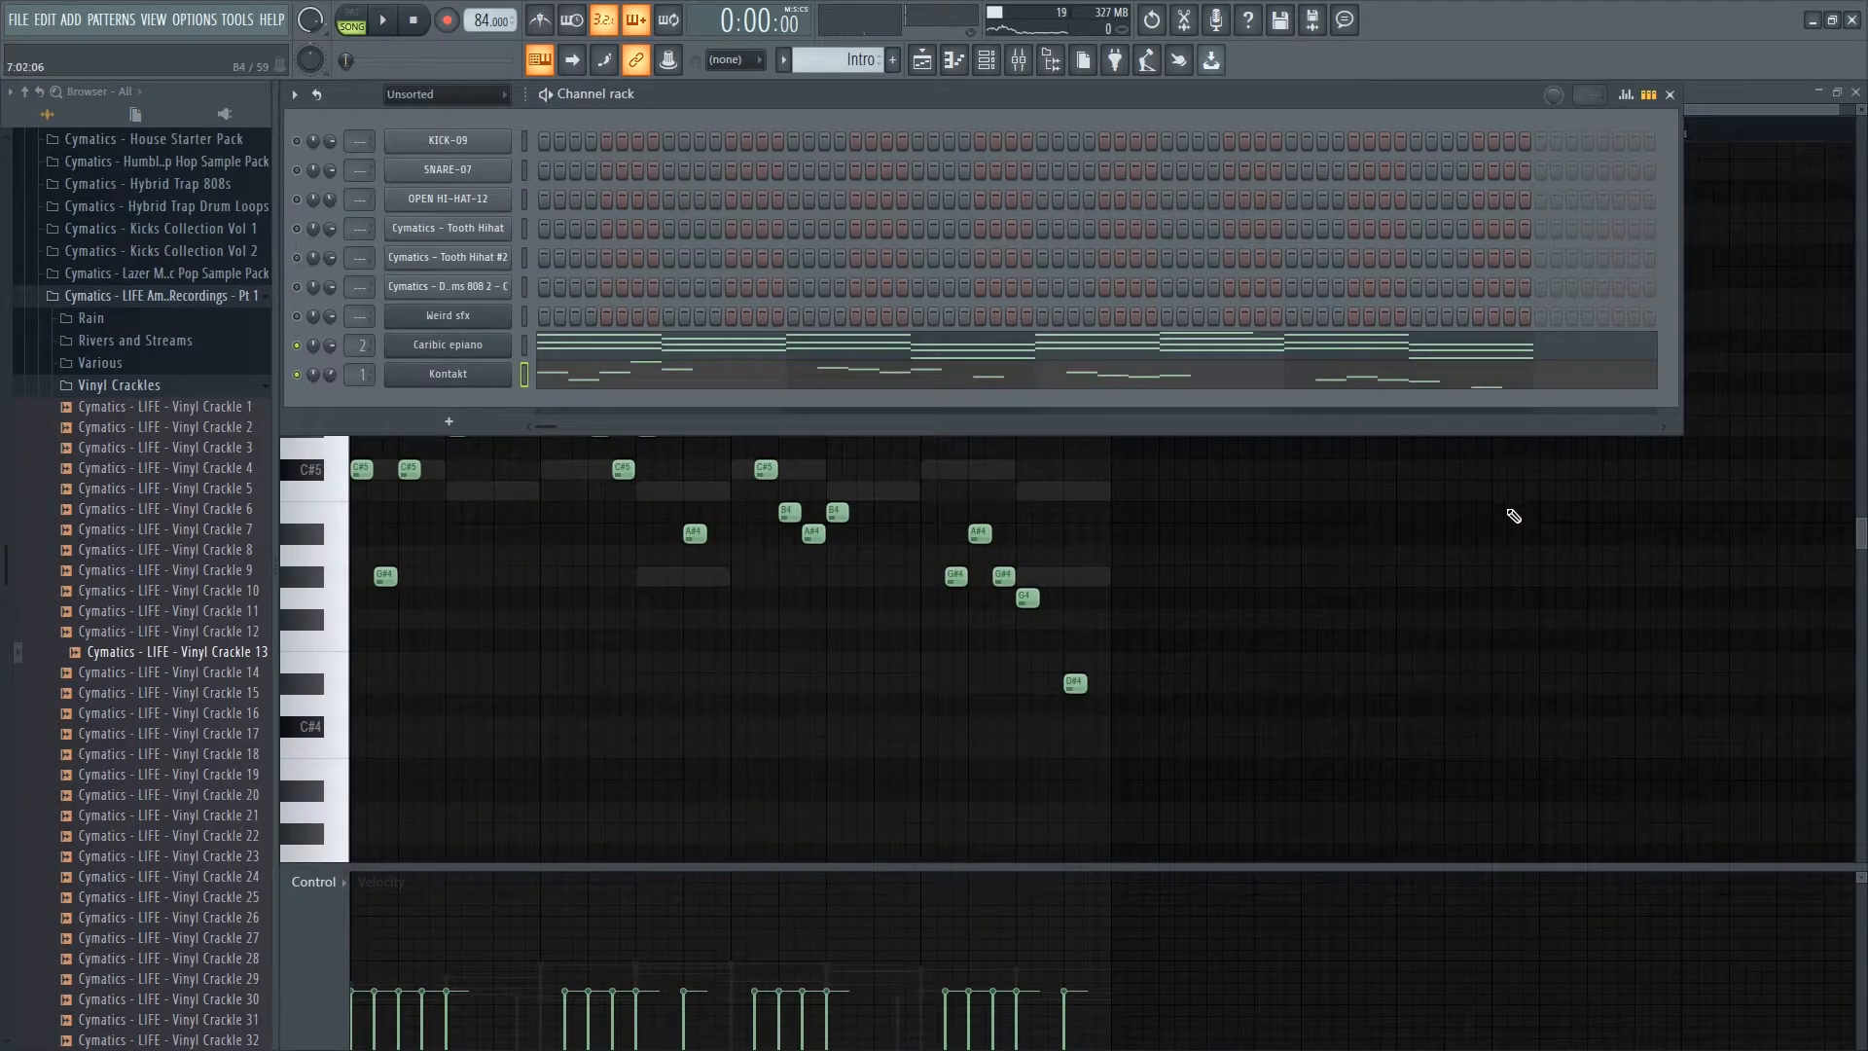
- Clear the Intro pattern's Kontakt melody and restart it with a short D#5 note at the beginning of bar 1
{"action": "key", "text": "F6"}
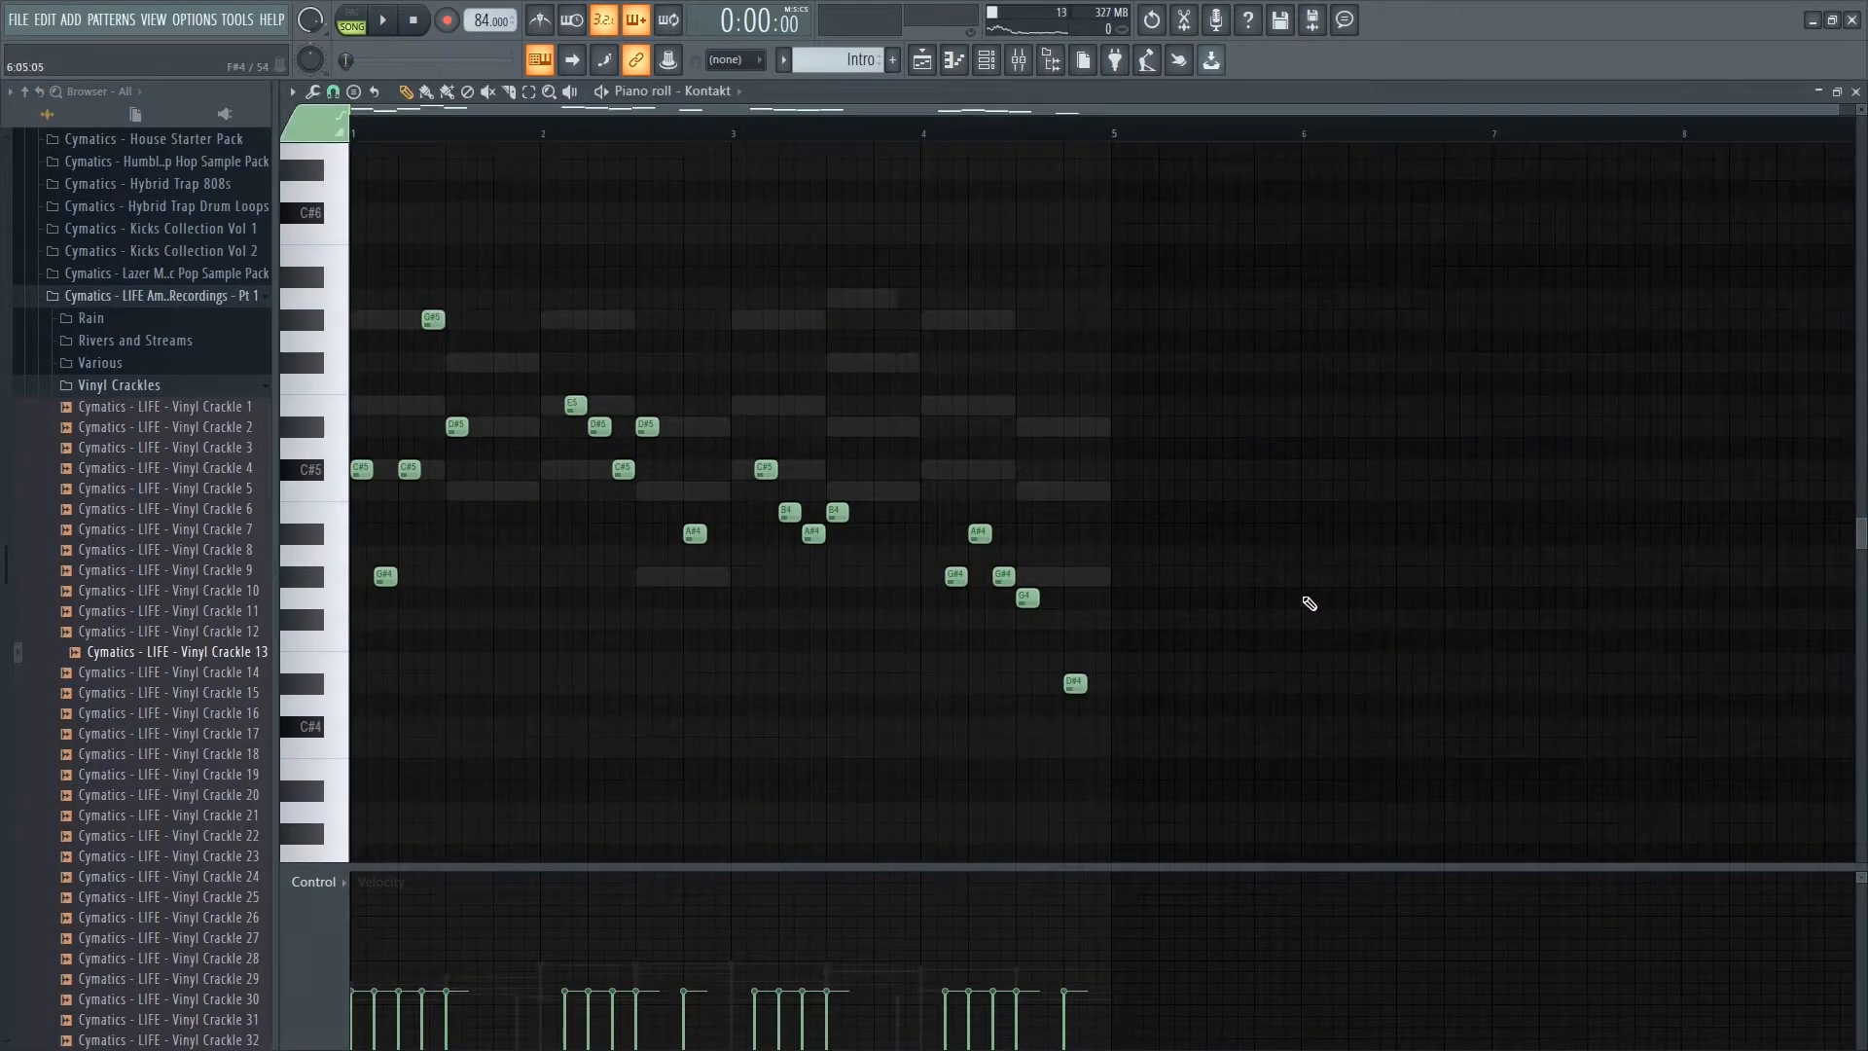
{"action": "key", "text": "F6"}
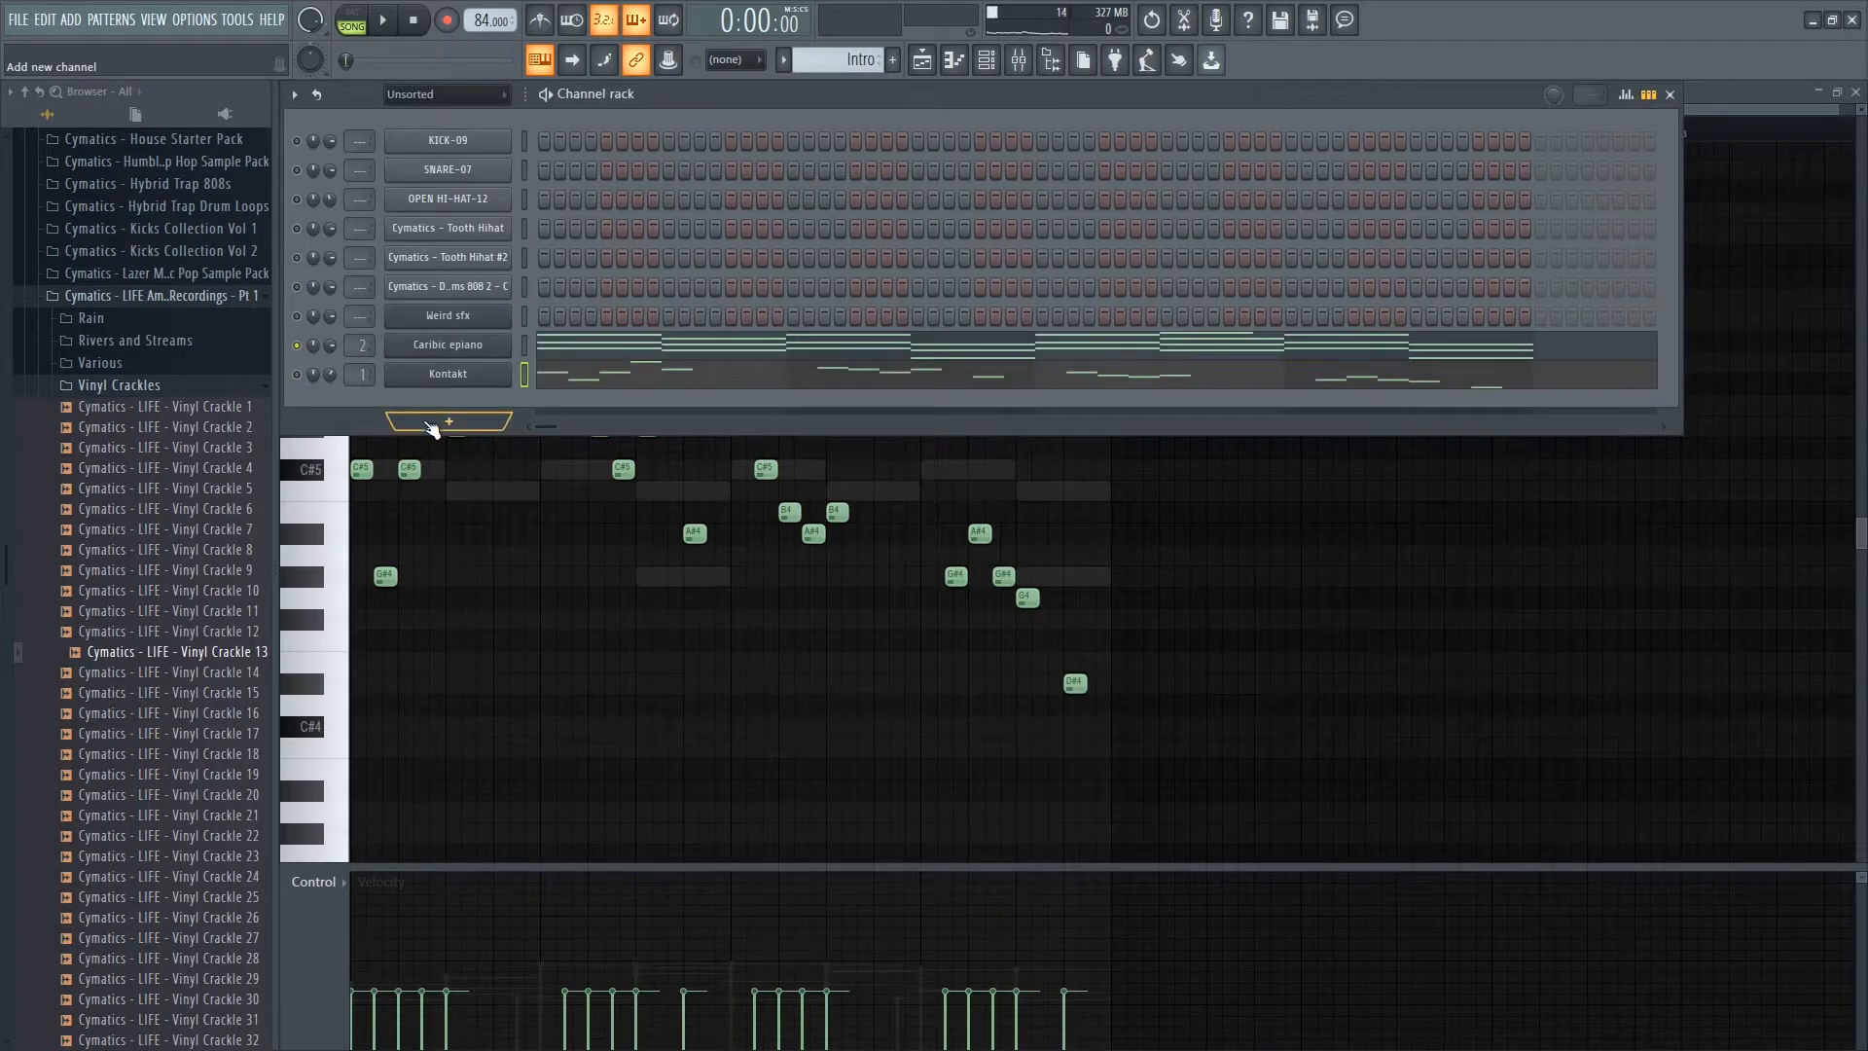
{"action": "key", "text": "space"}
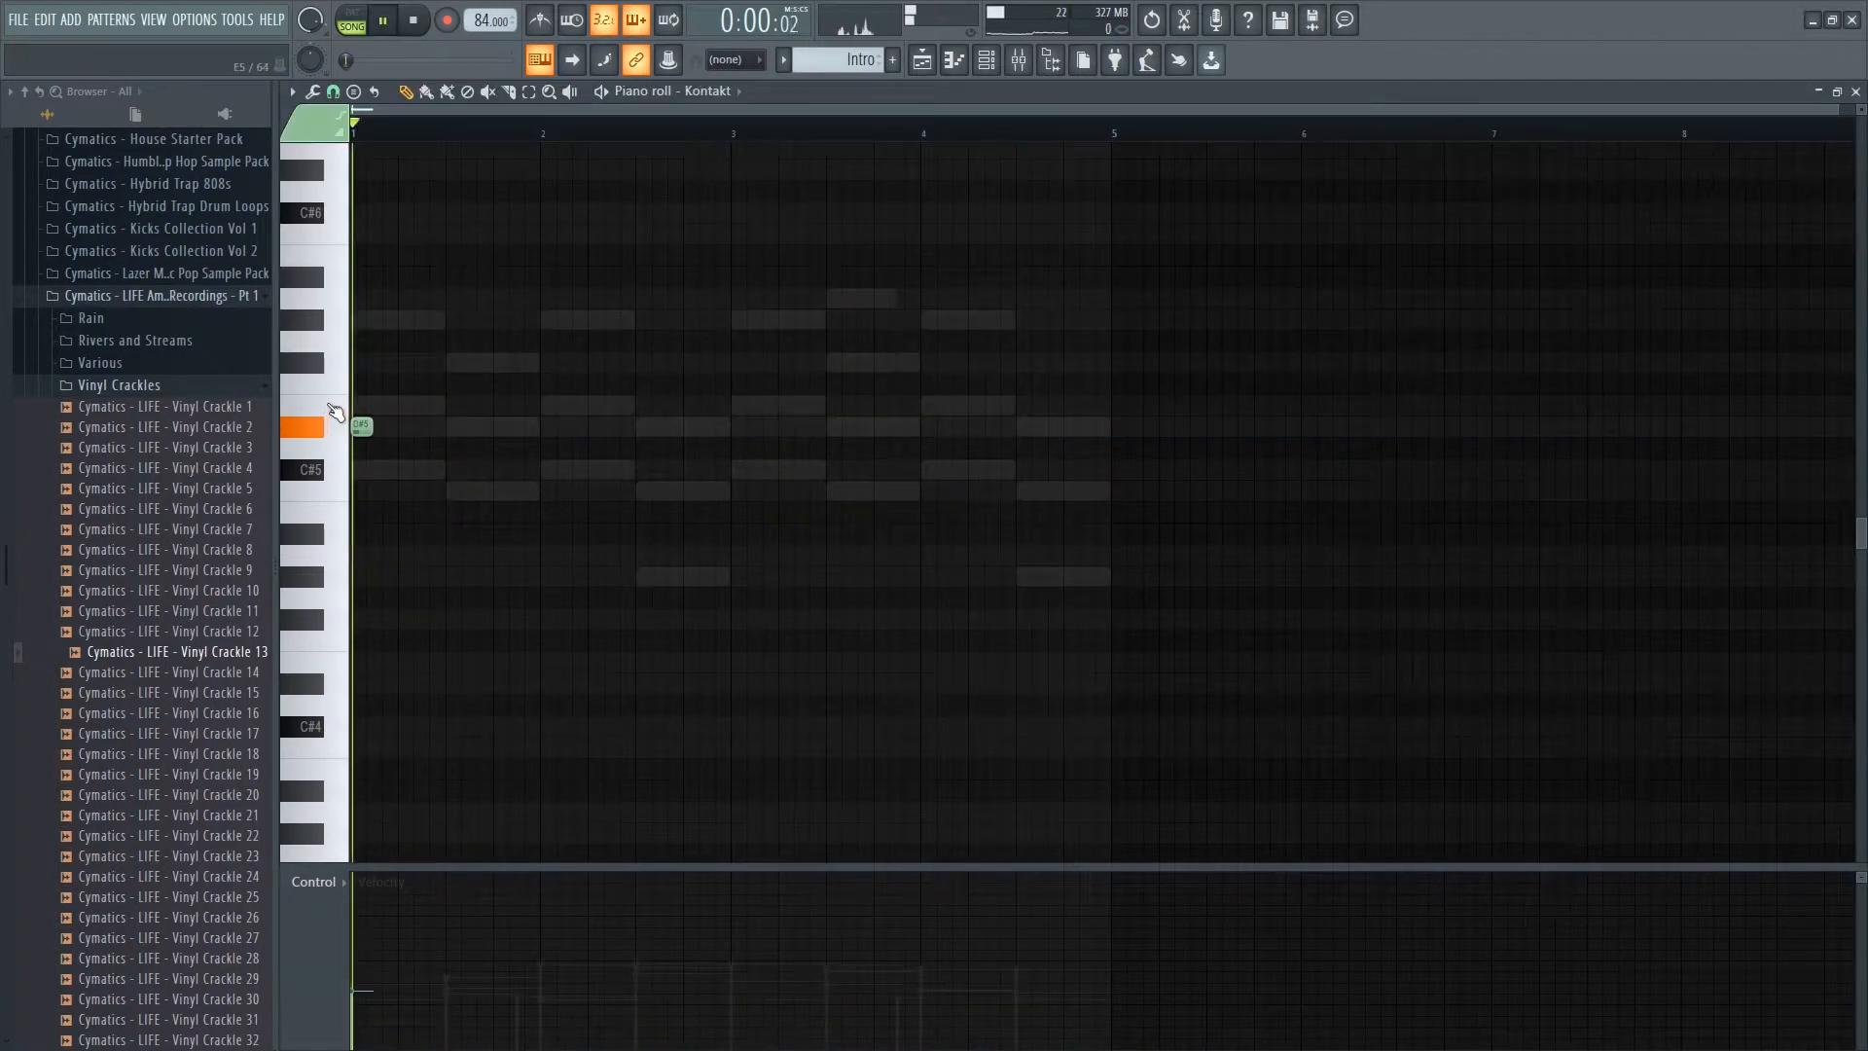
{"action": "scroll", "coordinate": [446, 429], "scroll_direction": "up", "scroll_amount": 3}
{"action": "key", "text": "space"}
- Continue the Kontakt melody with short notes E5 mid bar 1, D#5 at bar 2 and A#4 mid bar 2, auditioning it with playback
{"action": "left_click", "coordinate": [485, 441]}
{"action": "key", "text": "space"}
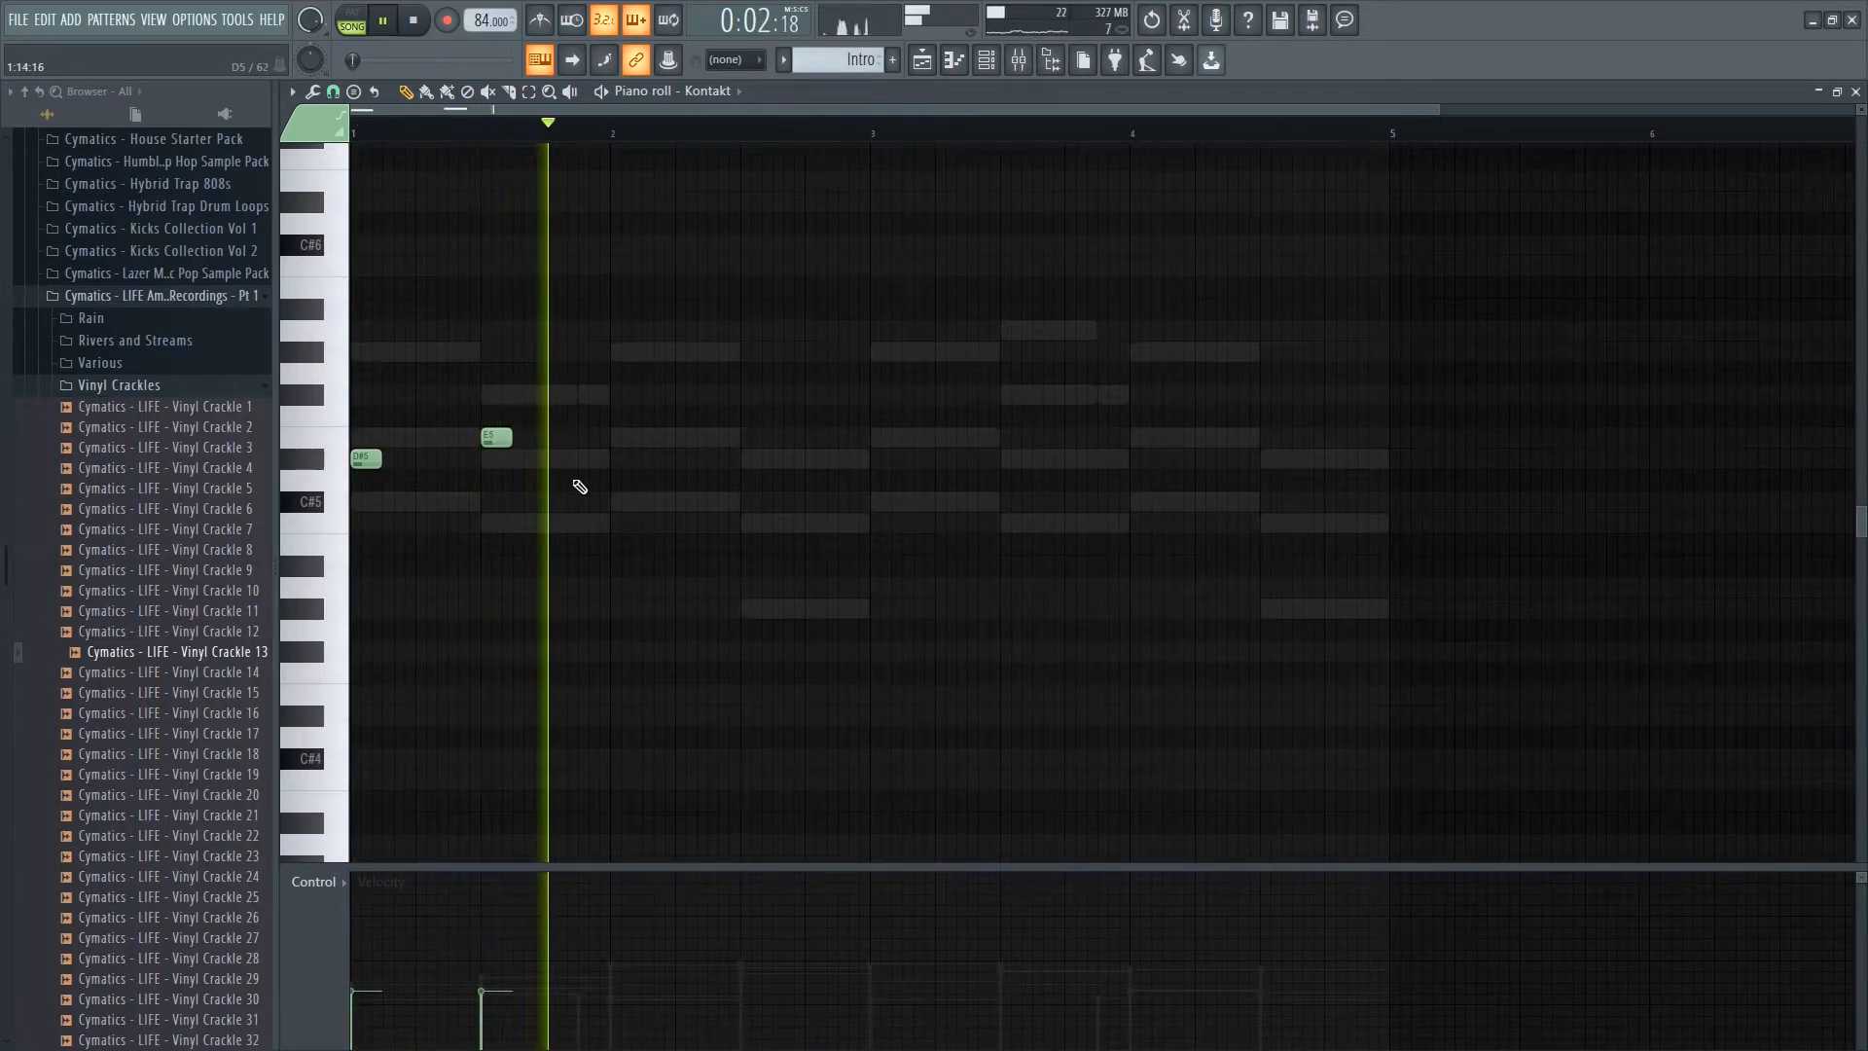
{"action": "key", "text": "space"}
{"action": "left_click", "coordinate": [606, 460]}
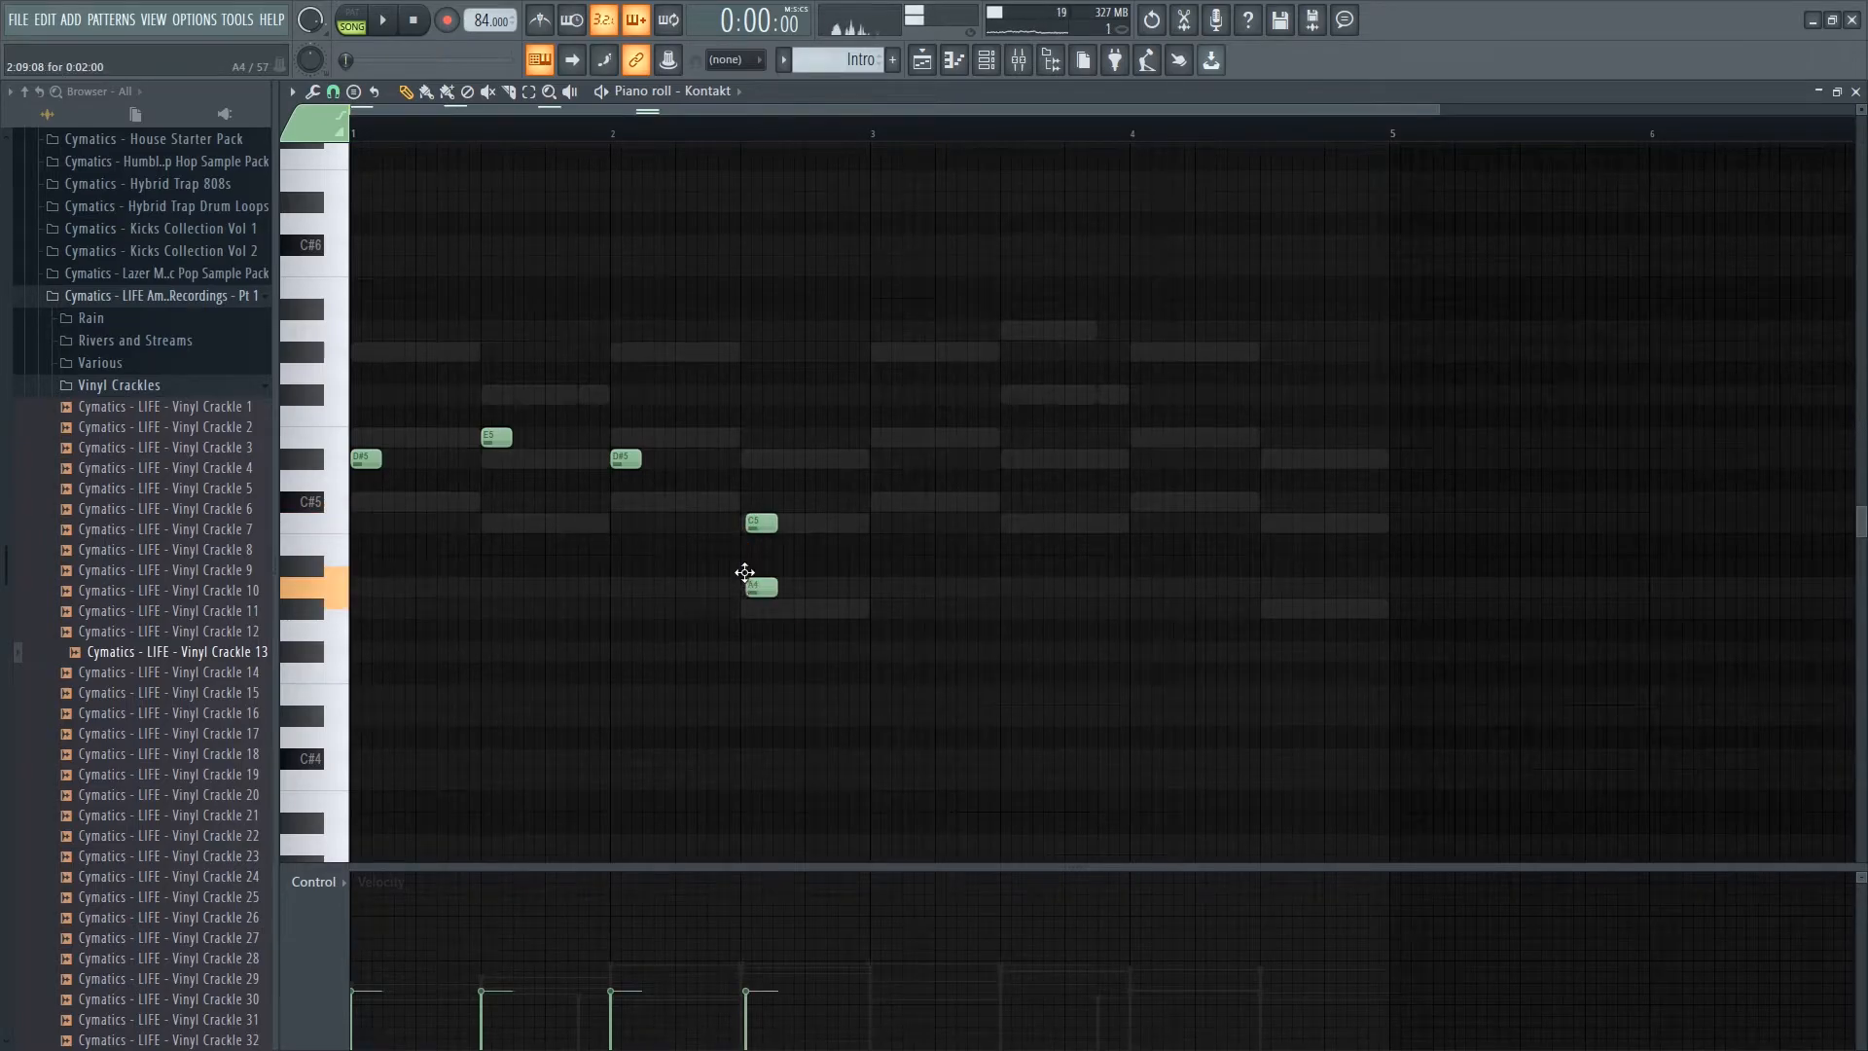
{"action": "key", "text": "space"}
{"action": "right_click", "coordinate": [761, 524]}
{"action": "scroll", "coordinate": [963, 458], "scroll_direction": "up", "scroll_amount": 3}
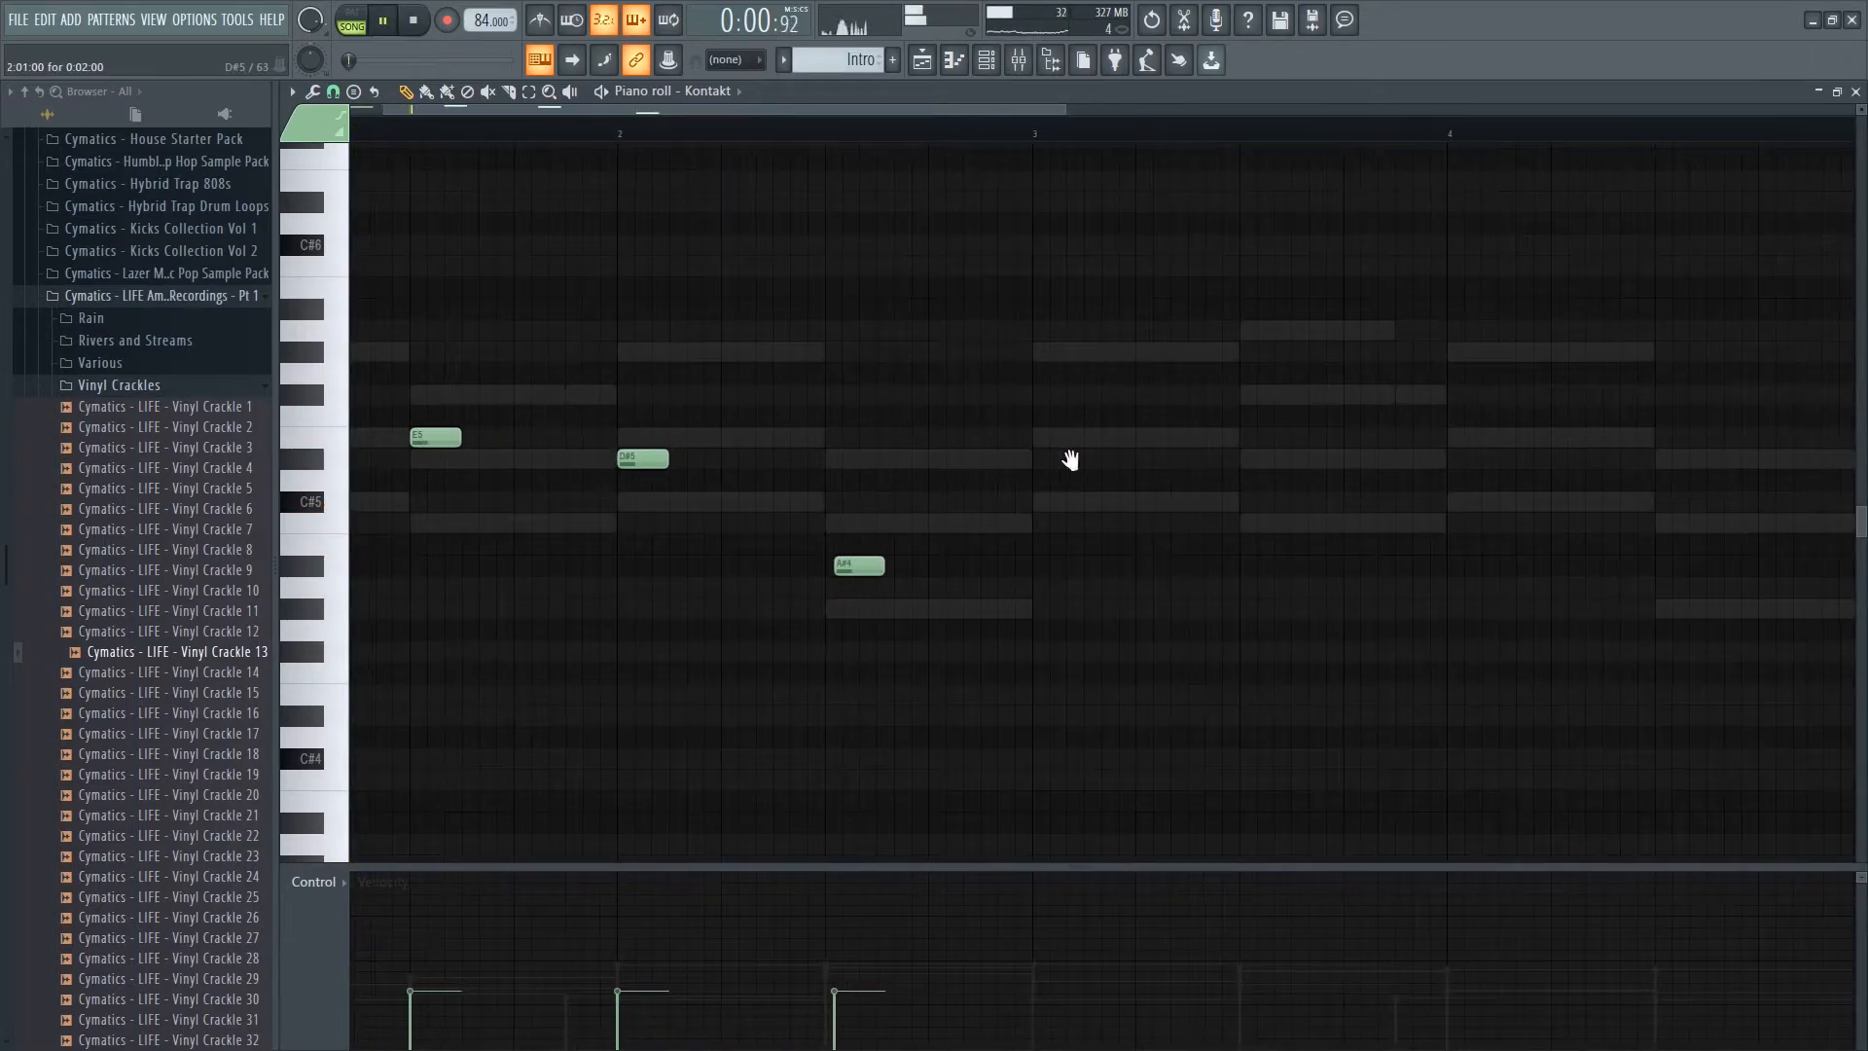
{"action": "scroll", "coordinate": [951, 487], "scroll_direction": "down", "scroll_amount": 2}
{"action": "scroll", "coordinate": [963, 509], "scroll_direction": "up", "scroll_amount": 3}
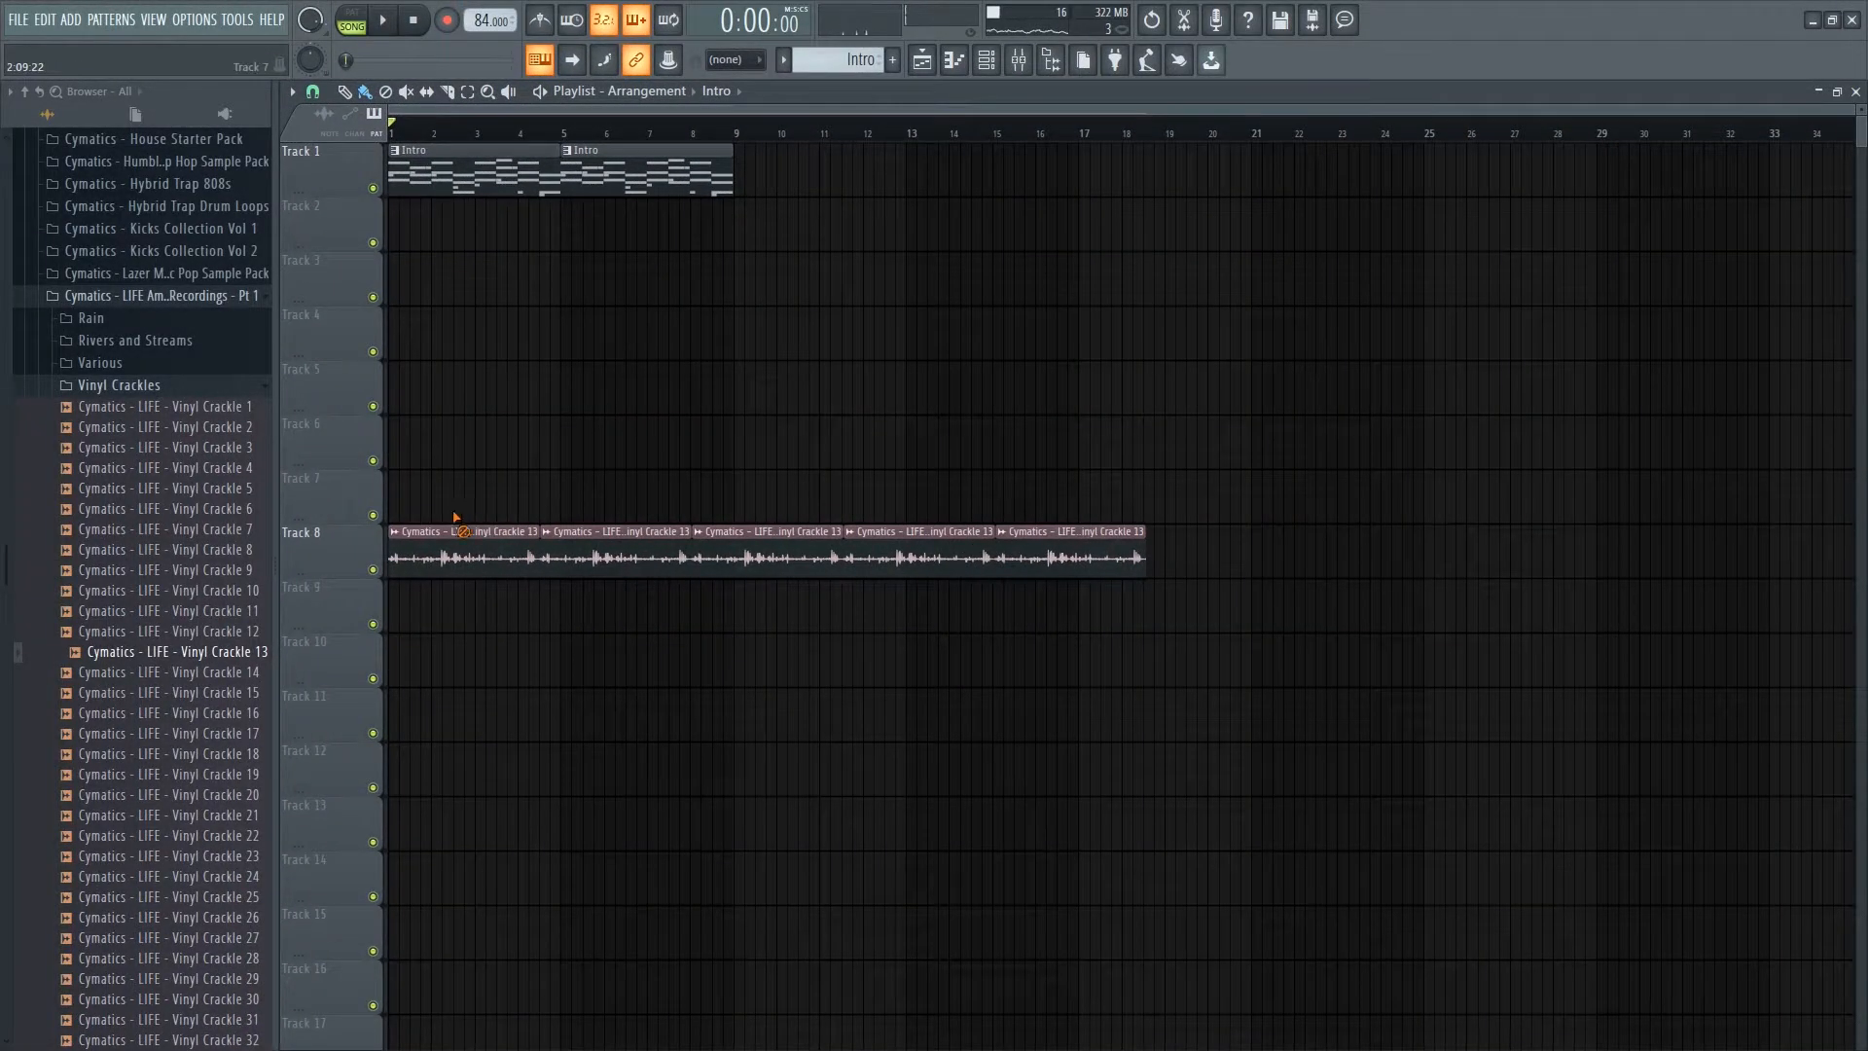
- Delete all the Vinyl Crackle 13 clips from playlist Track 8
{"action": "right_click", "coordinate": [768, 545]}
{"action": "right_click", "coordinate": [920, 545]}
{"action": "right_click", "coordinate": [1070, 545]}
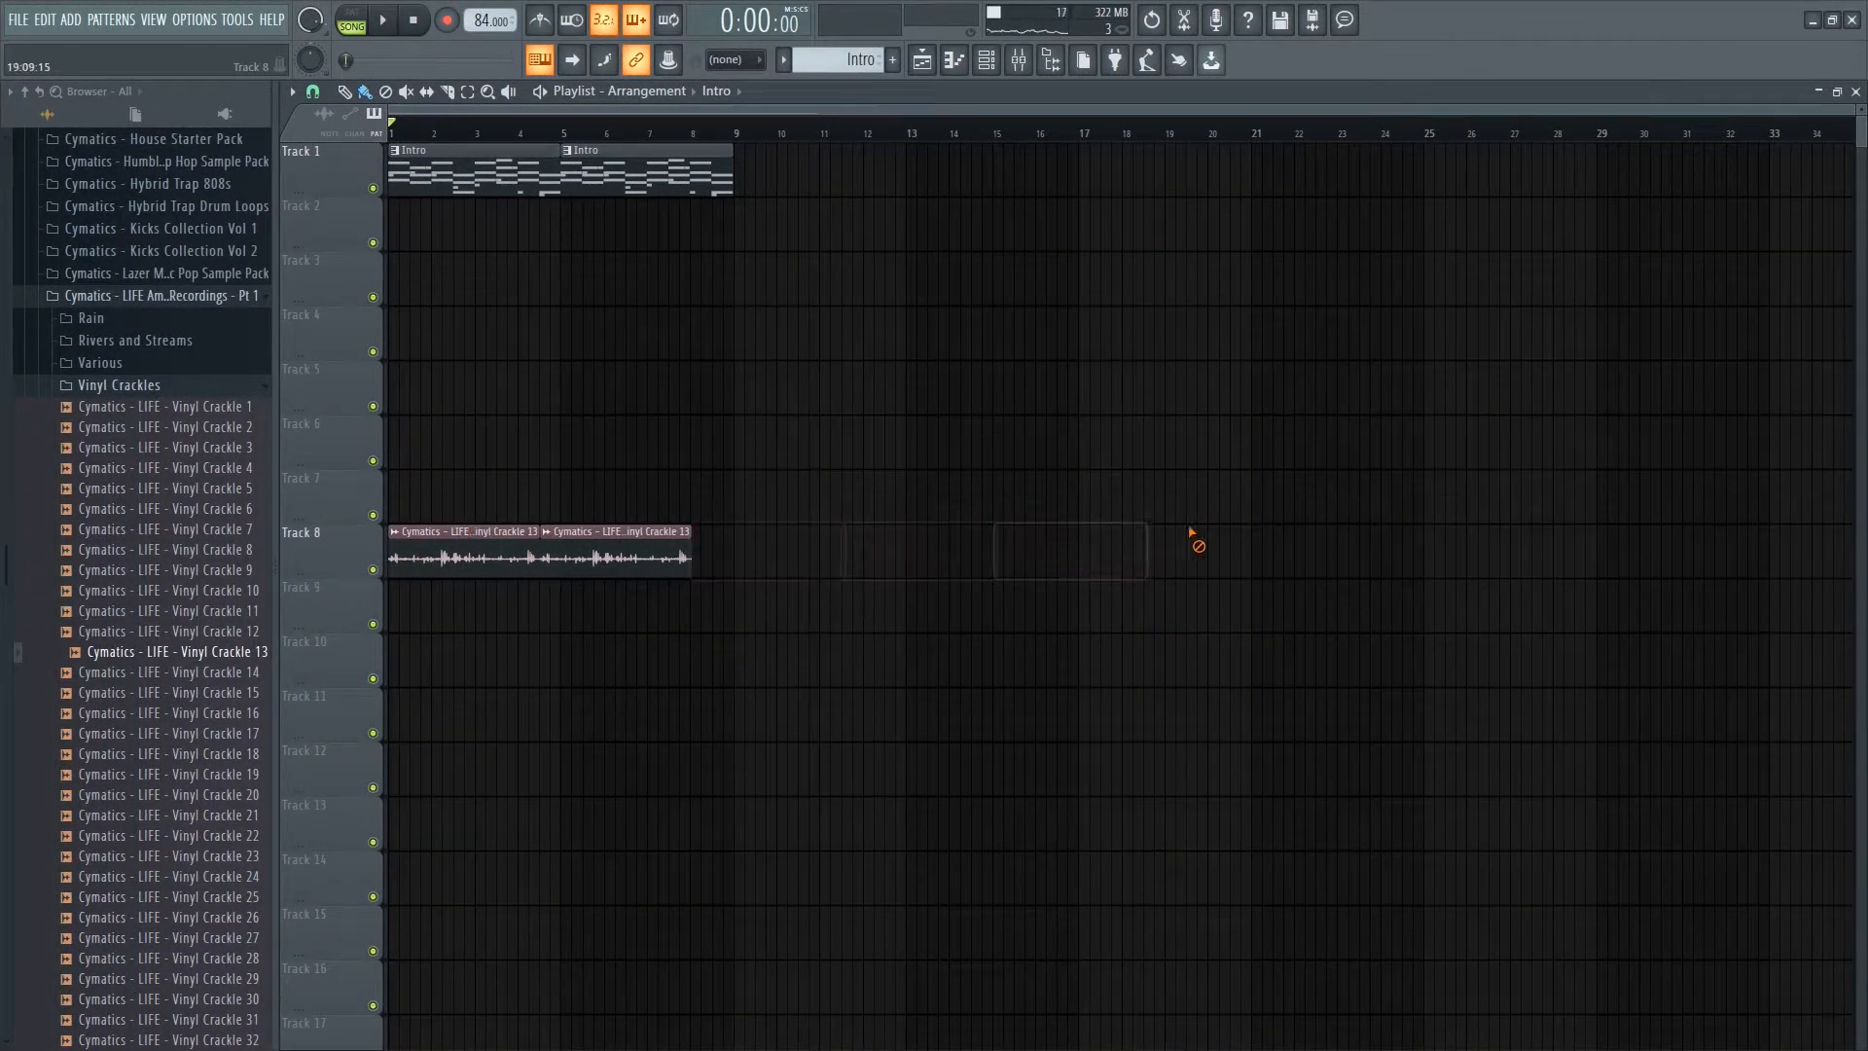
{"action": "right_click", "coordinate": [615, 545]}
{"action": "right_click", "coordinate": [457, 545]}
- Browse to the Cymatics LIFE recordings' Fire folder, preview its samples and bring Fire 5 into the playlist
{"action": "left_click", "coordinate": [183, 394]}
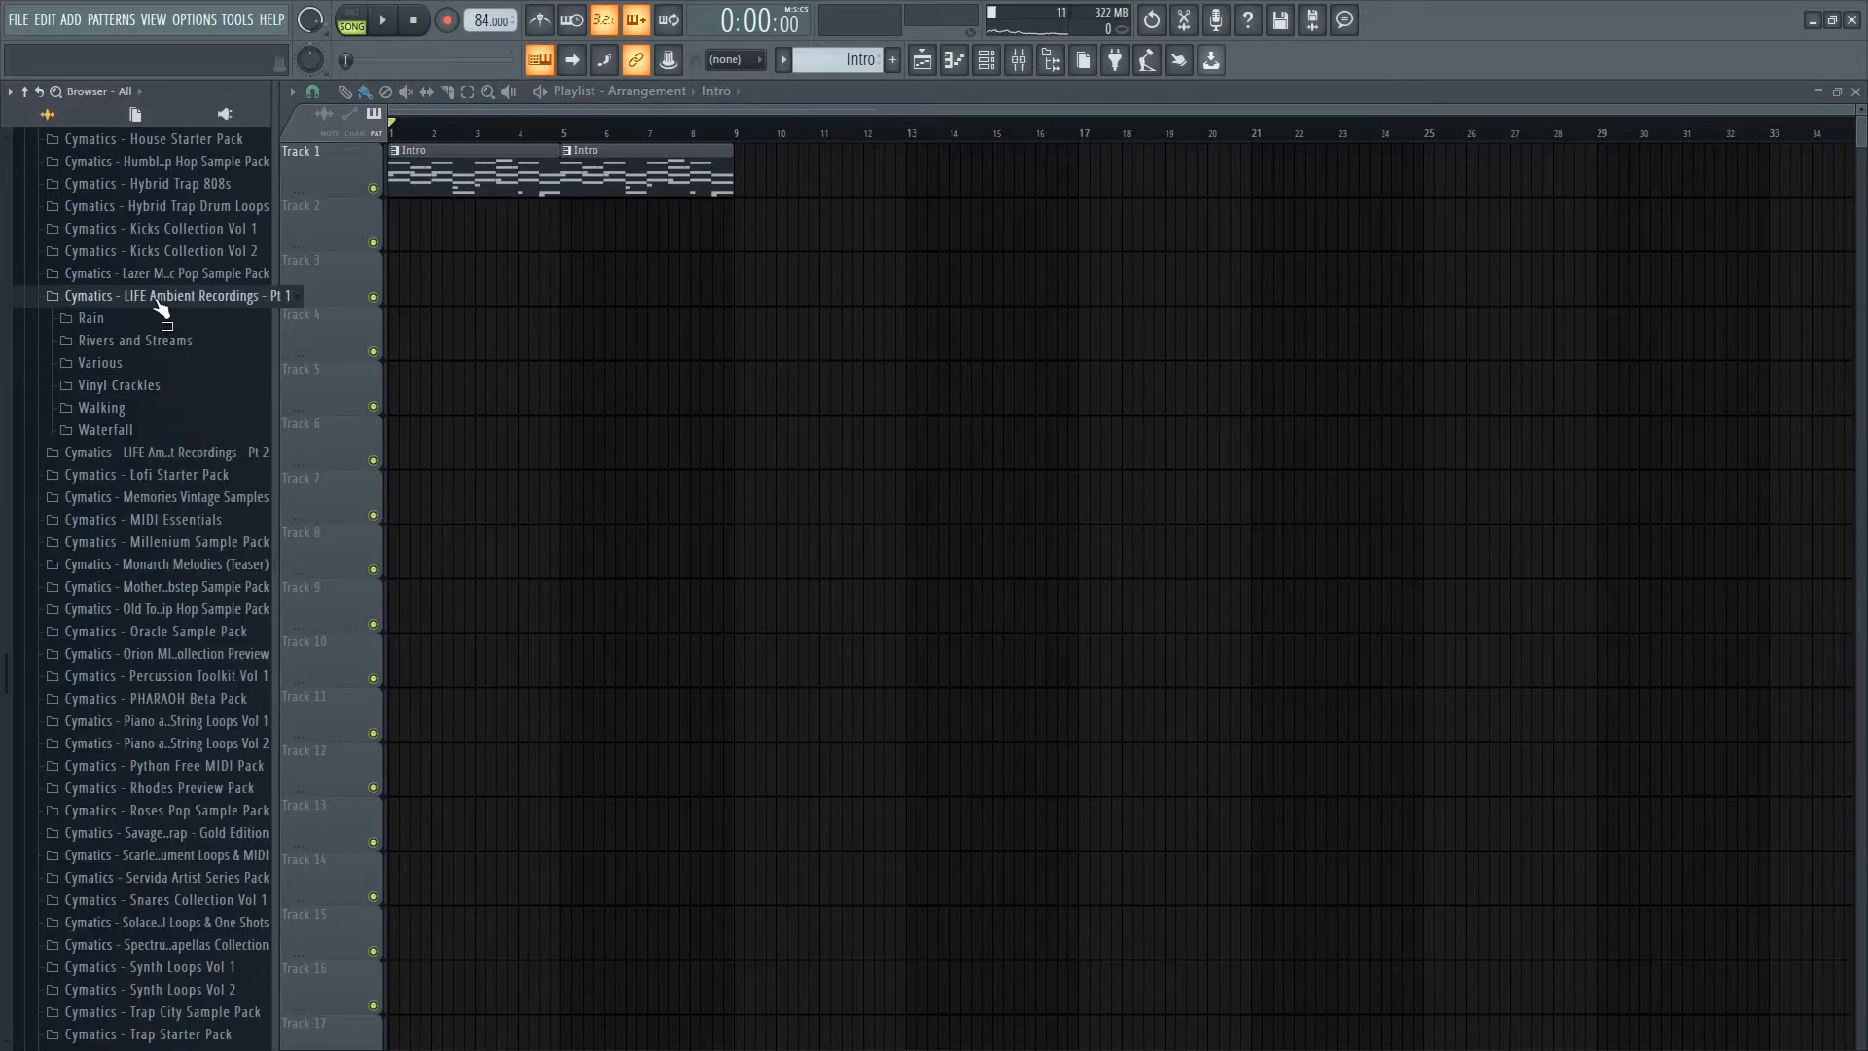
{"action": "left_click", "coordinate": [189, 394]}
{"action": "left_click", "coordinate": [375, 722]}
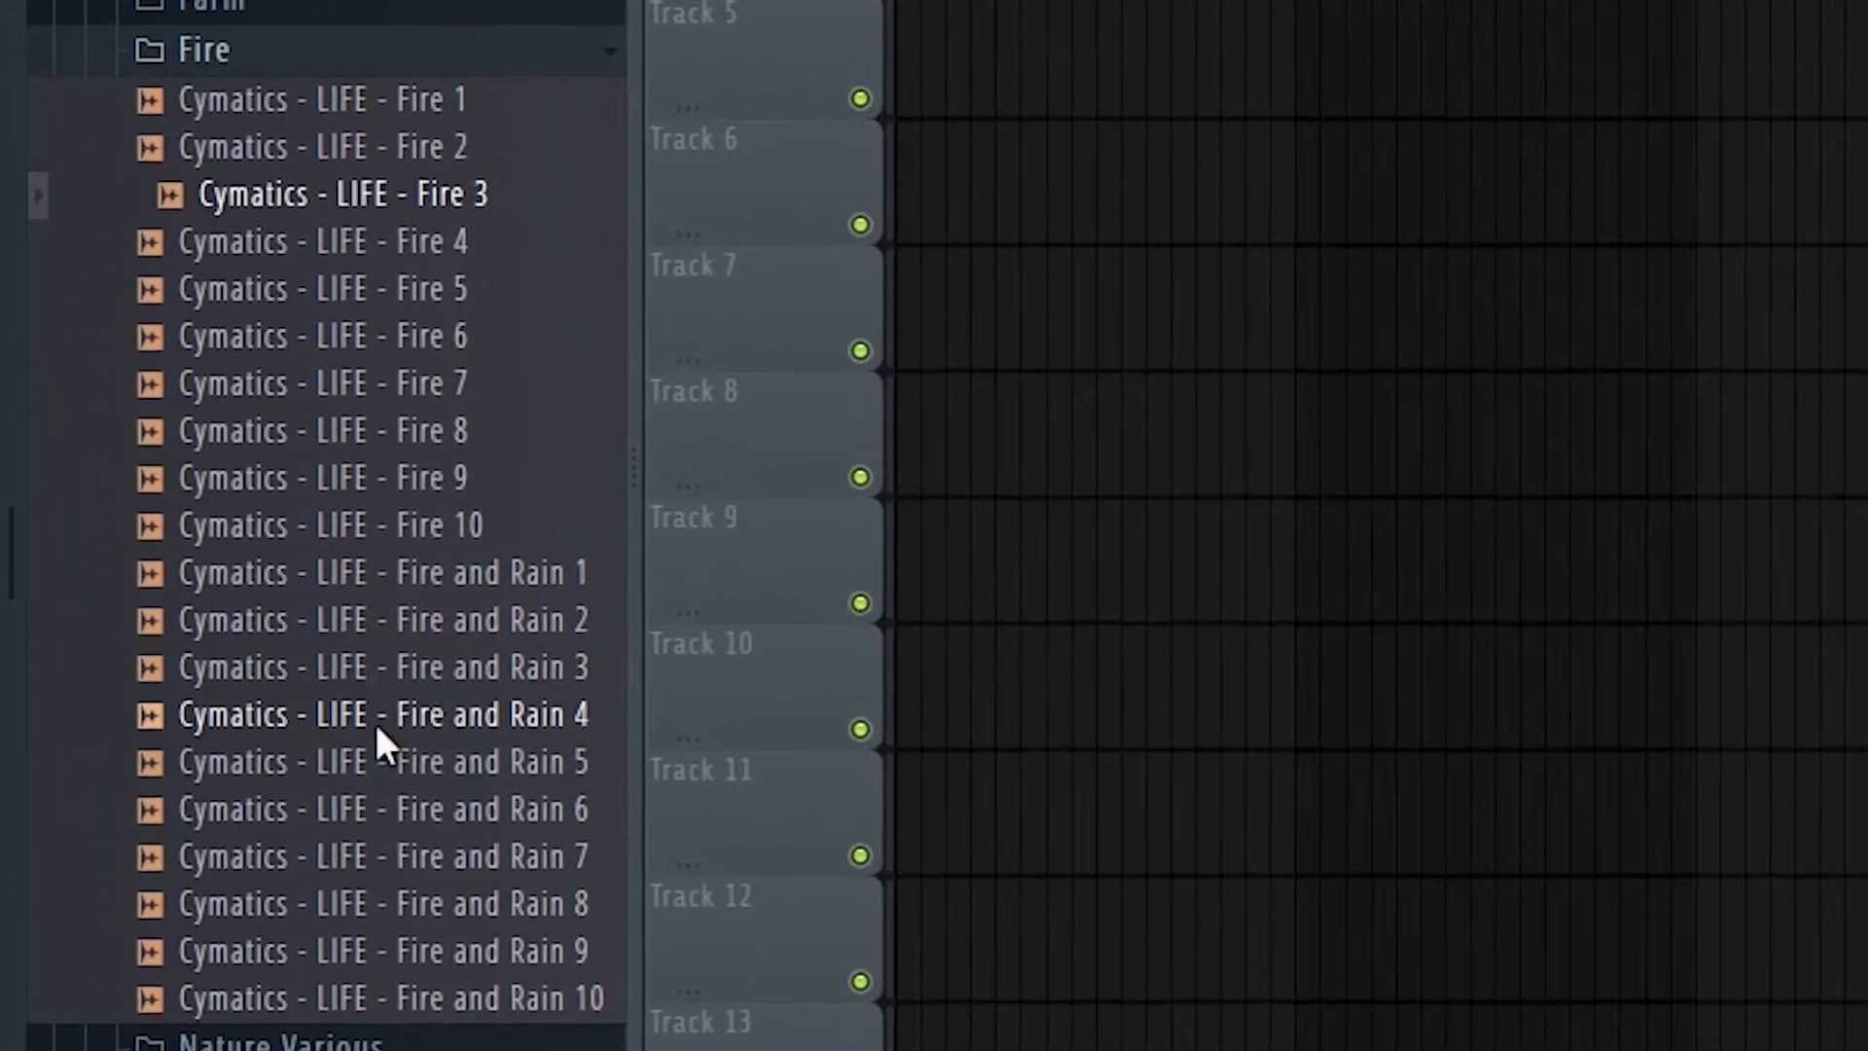
{"action": "left_click", "coordinate": [437, 419]}
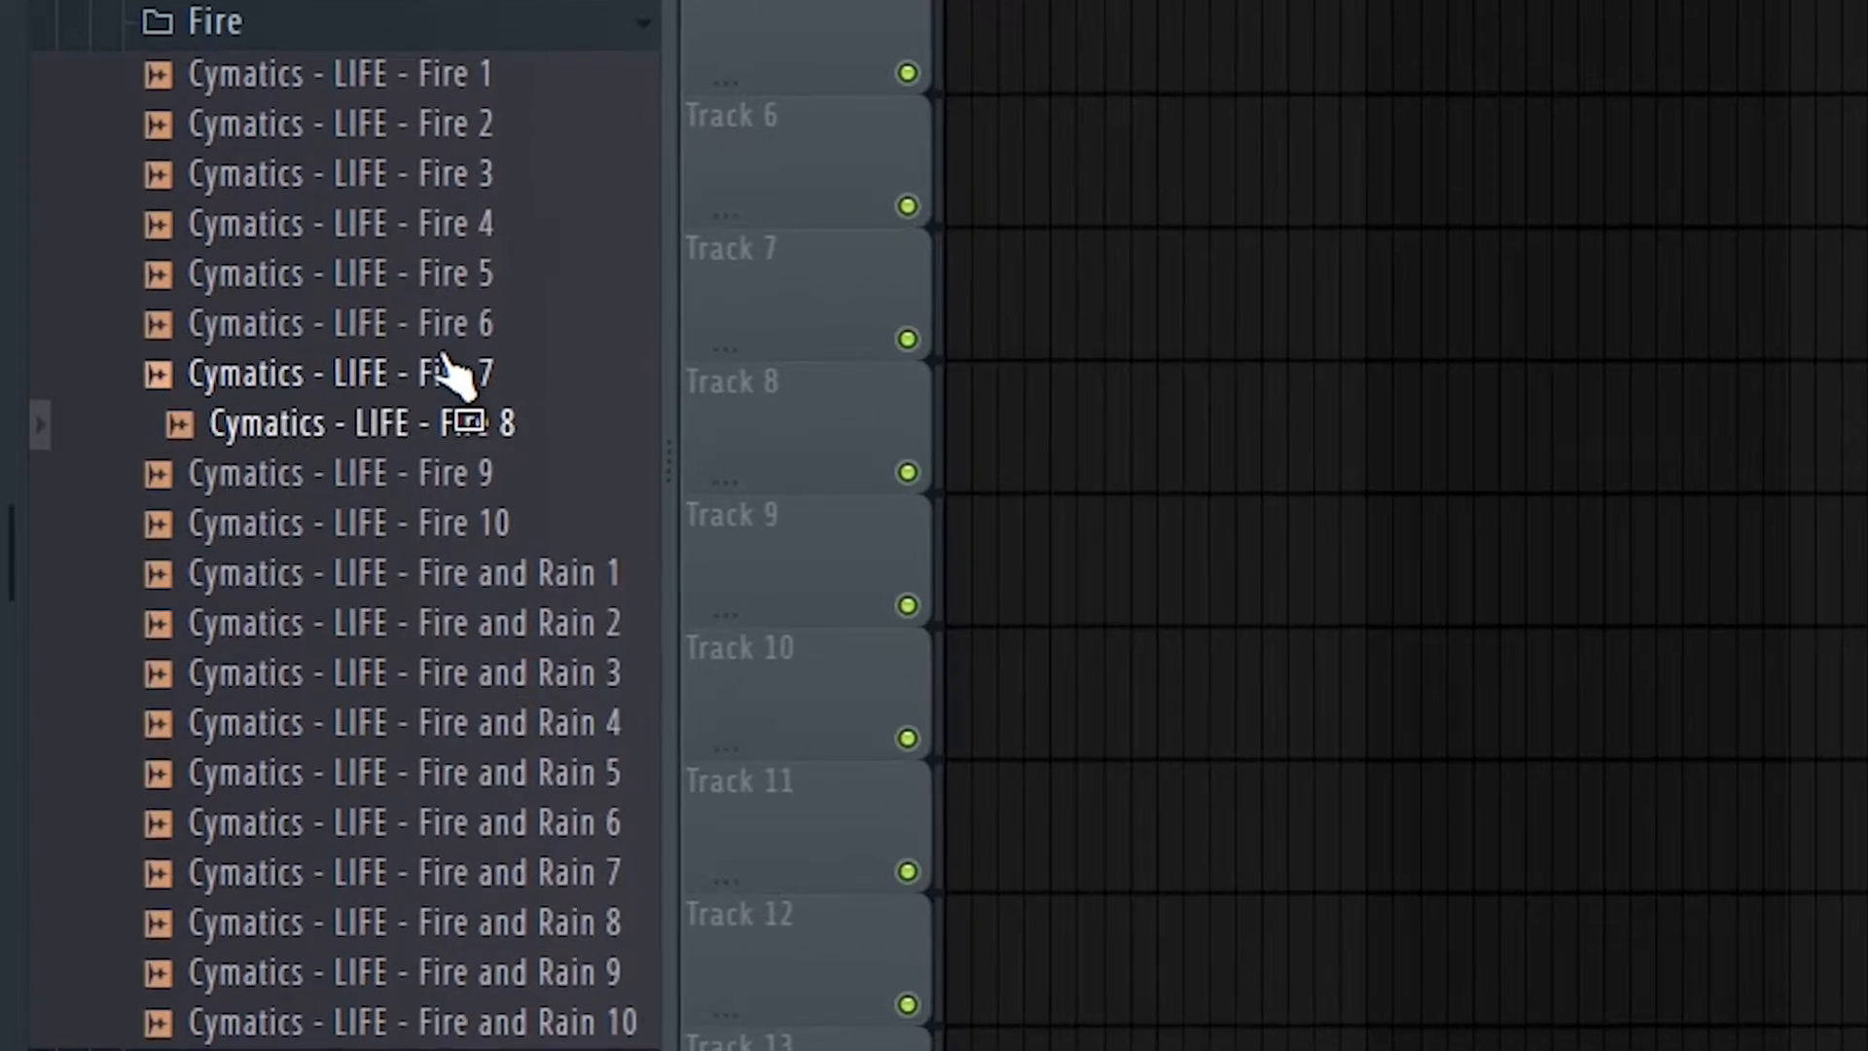
{"action": "left_click_drag", "start_coordinate": [418, 273], "coordinate": [1266, 531]}
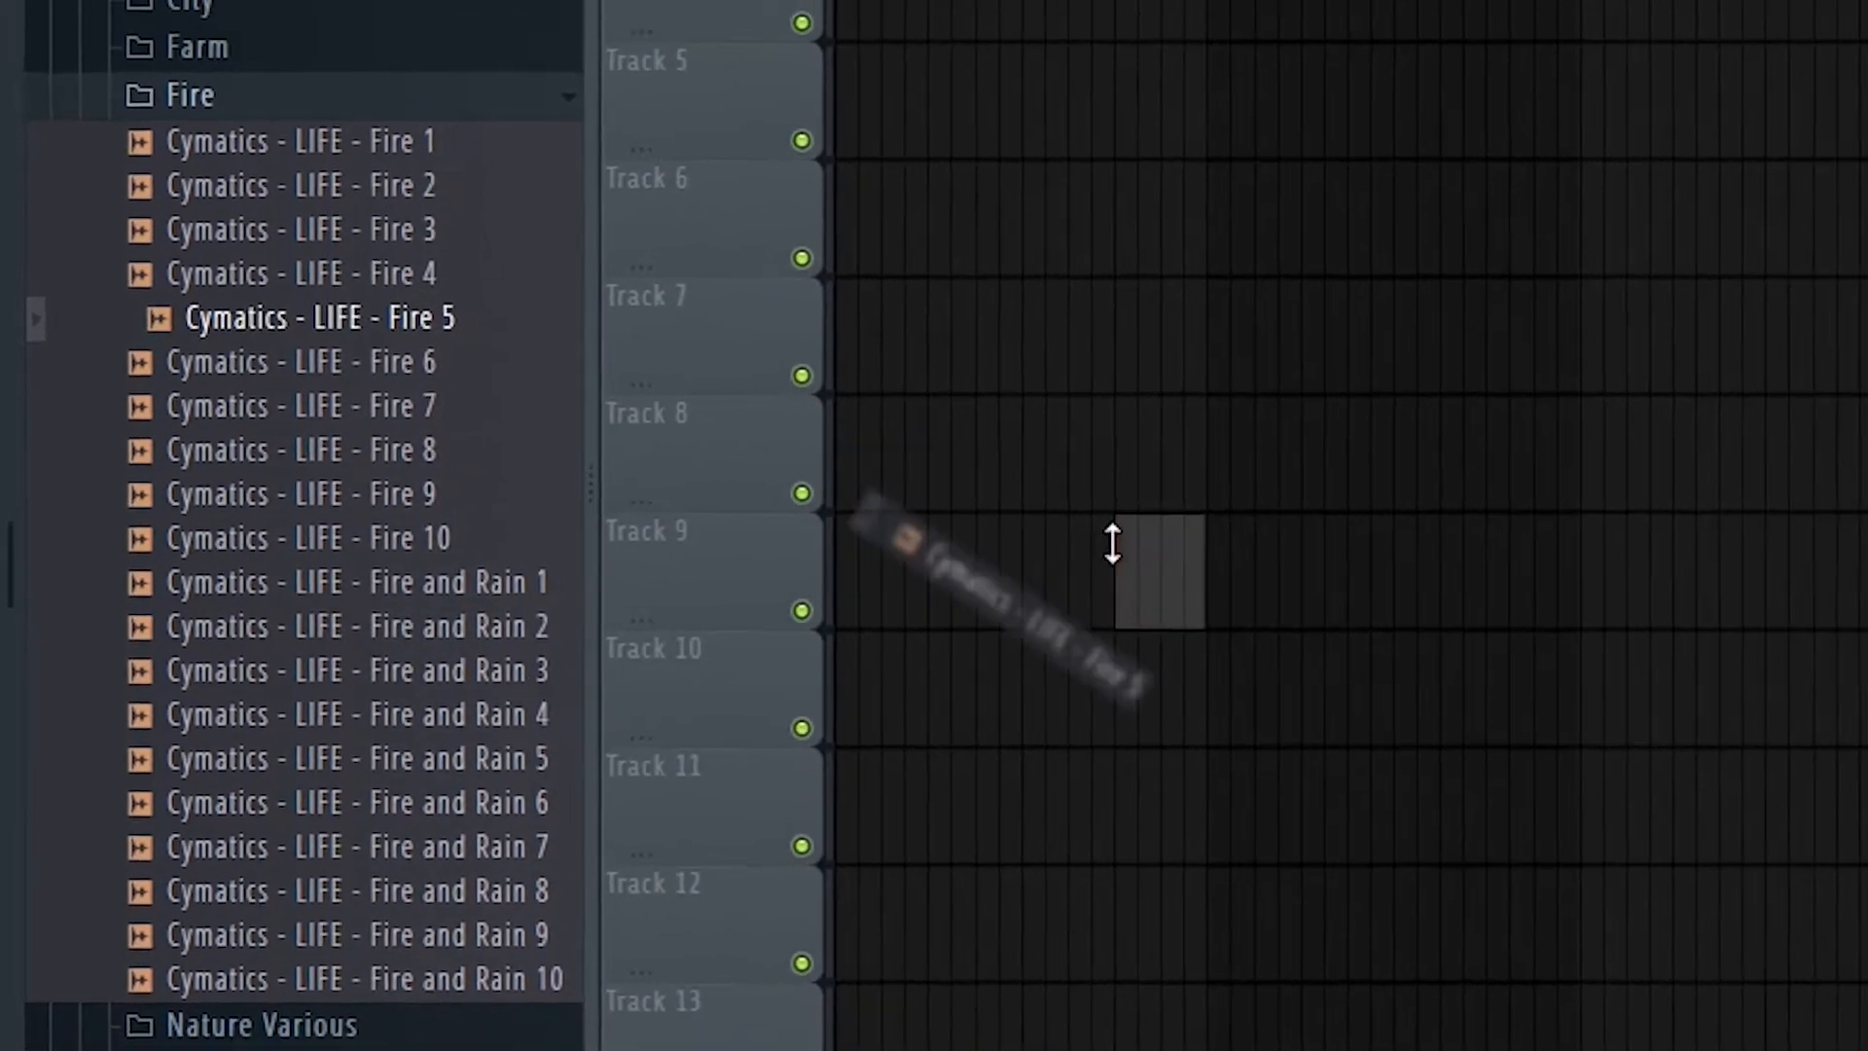
- Place the Fire 5 clip at the start of Track 9, duplicate it directly after itself and check its channel settings
{"action": "left_click_drag", "start_coordinate": [1112, 543], "coordinate": [1119, 544]}
{"action": "key", "text": "space"}
{"action": "left_click_drag", "start_coordinate": [1235, 560], "coordinate": [637, 667]}
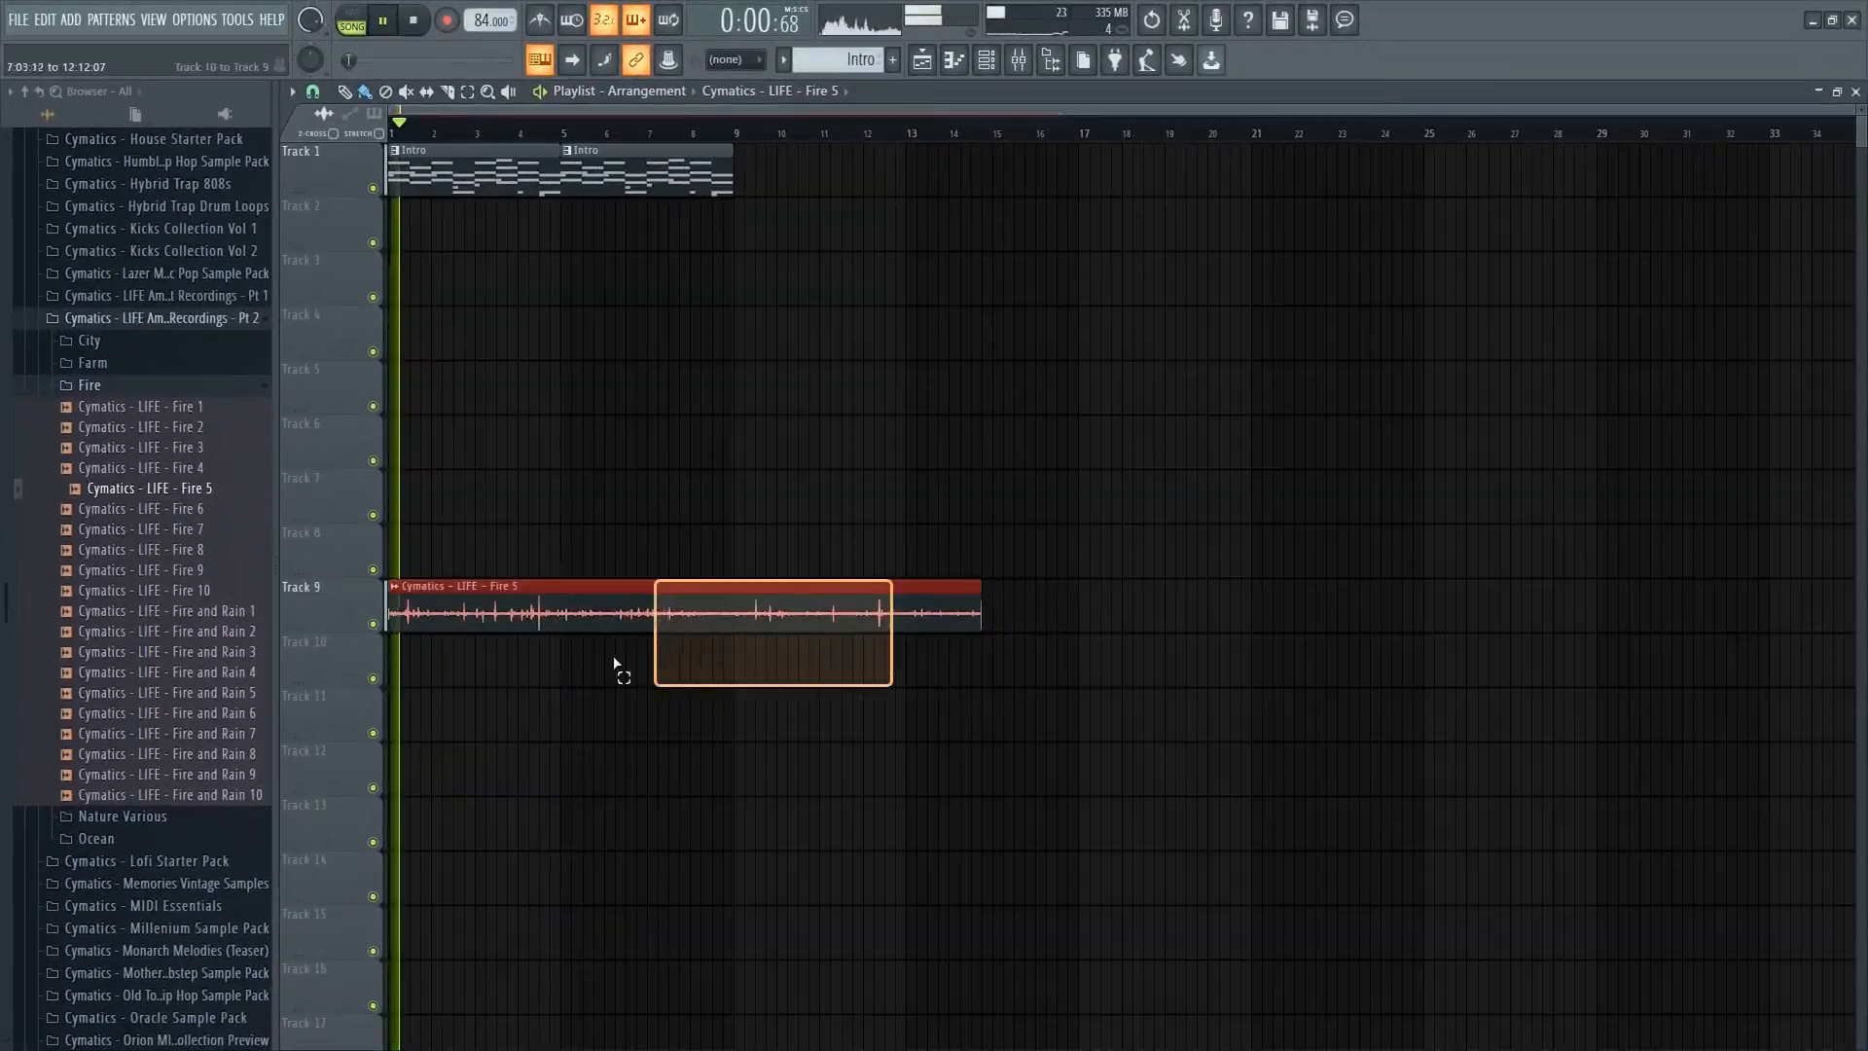
{"action": "key", "text": "ctrl+b"}
{"action": "double_click", "coordinate": [645, 613]}
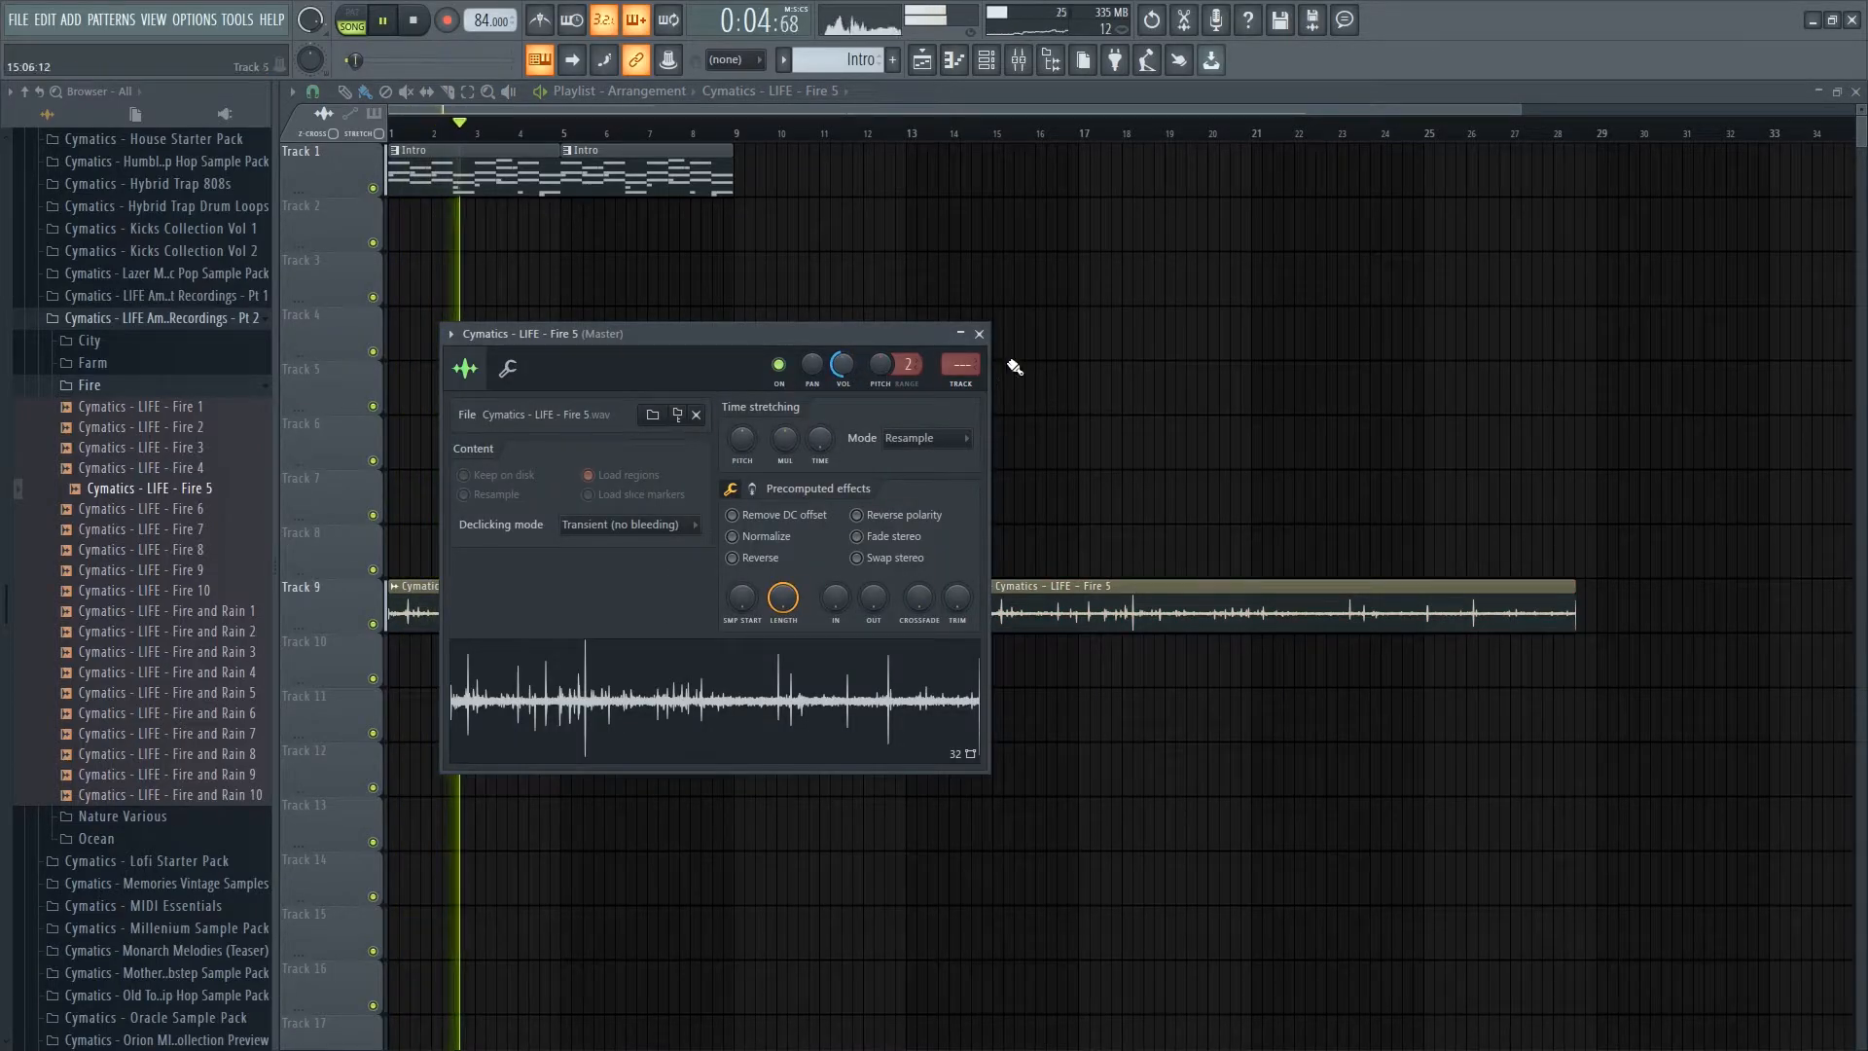
{"action": "left_click", "coordinate": [979, 336]}
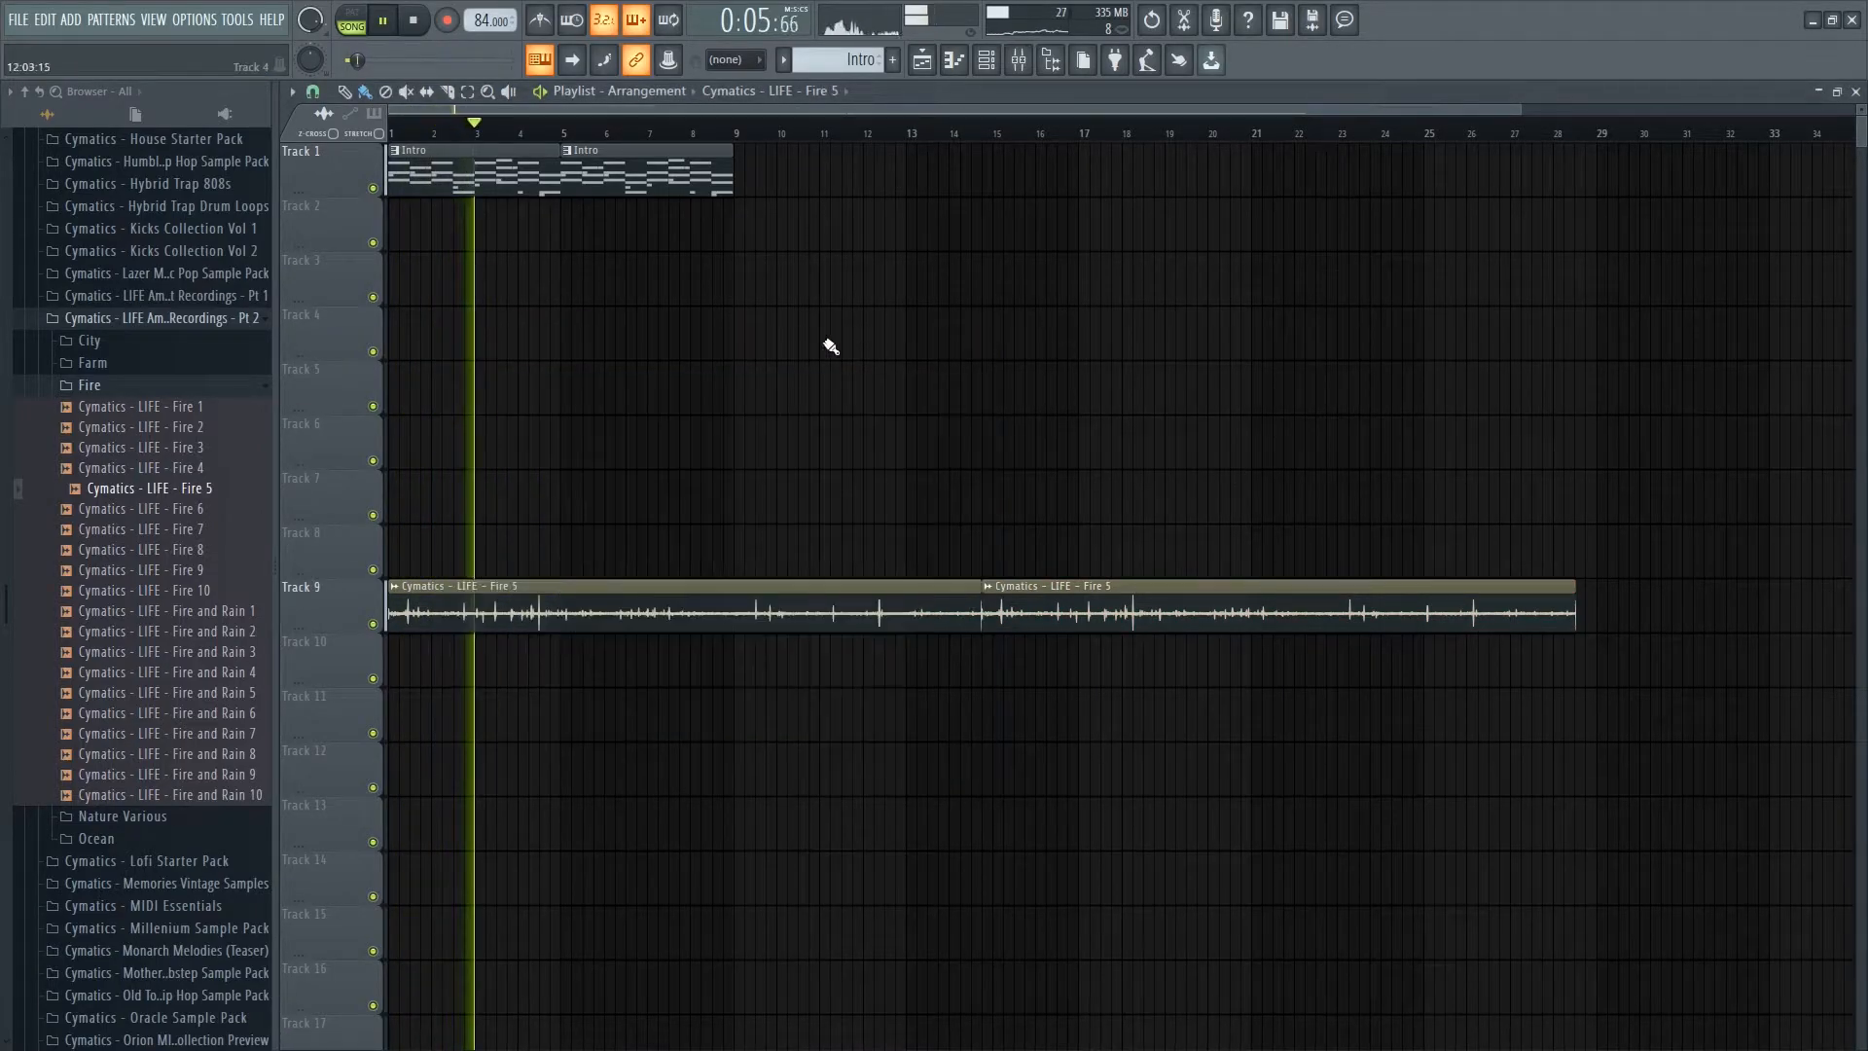
- Browse to the Screams folder of Cymatics Free Halloween Vocals and add Scream 1 to playlist Track 11 near bar 2
{"action": "left_click", "coordinate": [207, 386]}
{"action": "key", "text": "space"}
{"action": "scroll", "coordinate": [156, 335], "scroll_direction": "up", "scroll_amount": 12}
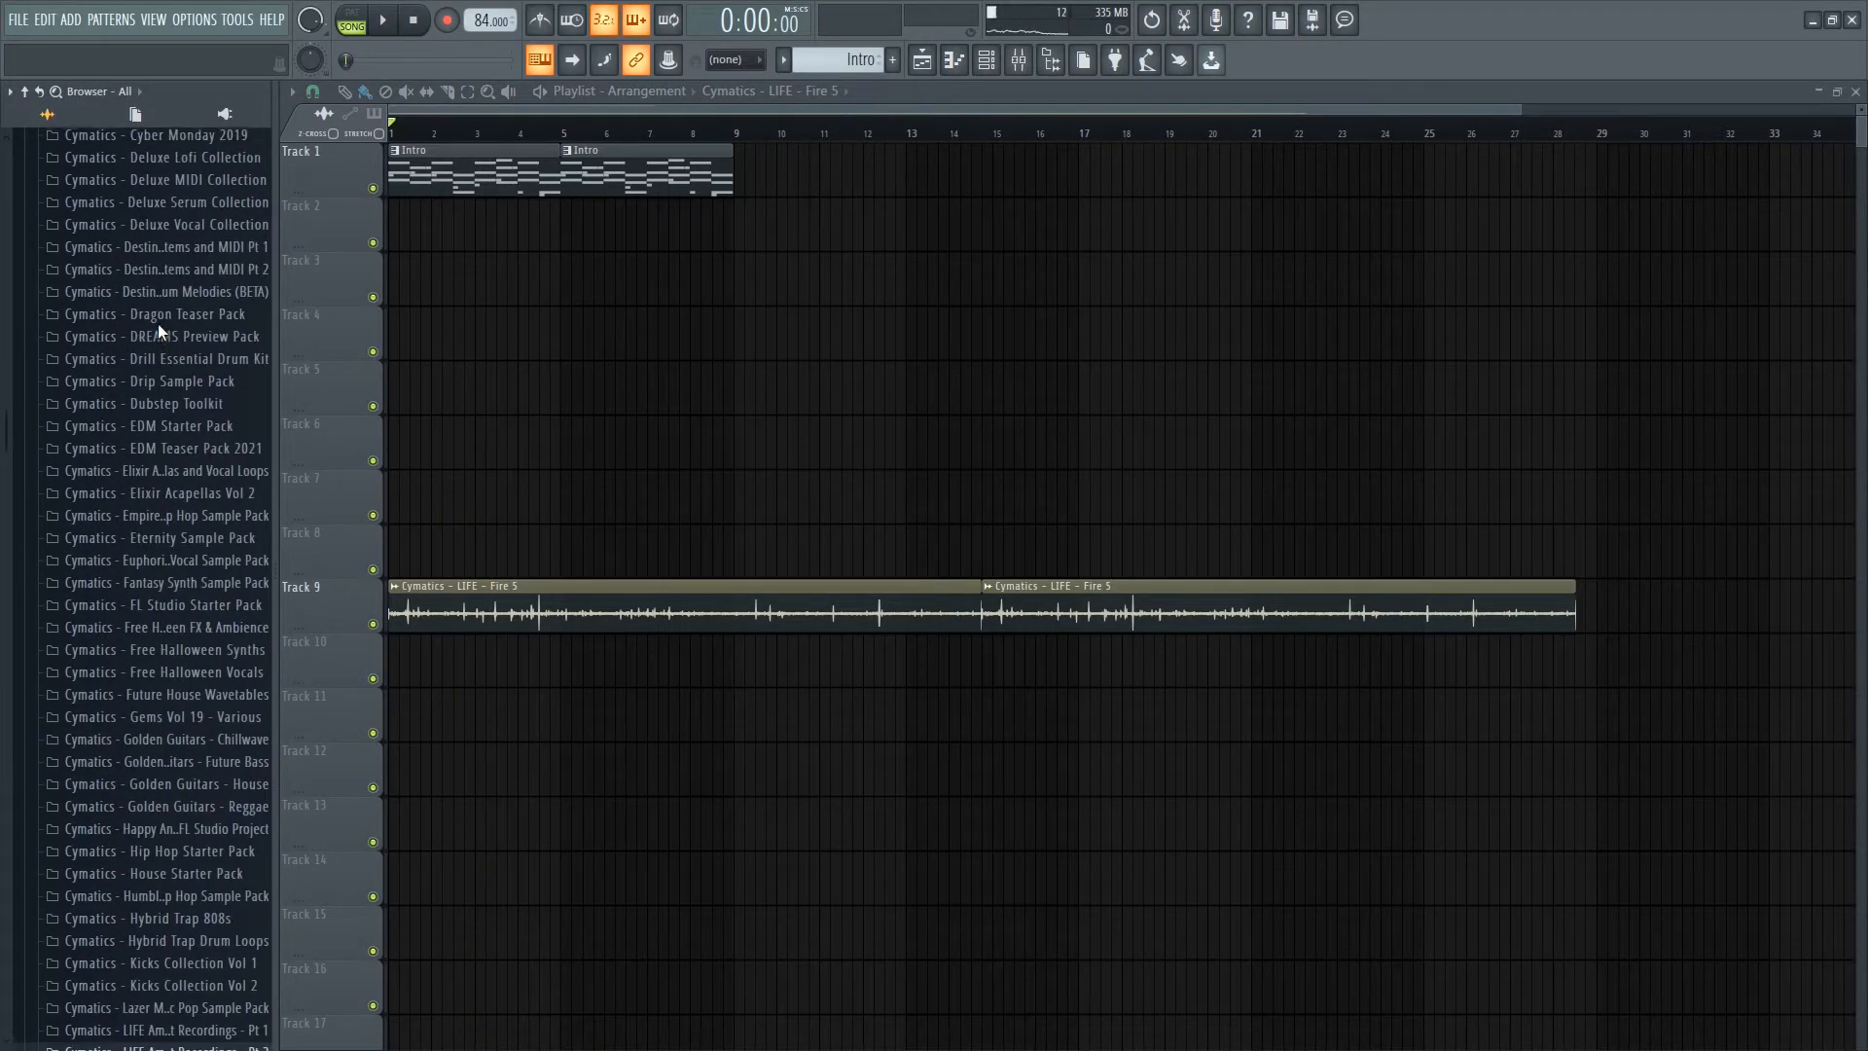
{"action": "scroll", "coordinate": [158, 331], "scroll_direction": "up", "scroll_amount": 6}
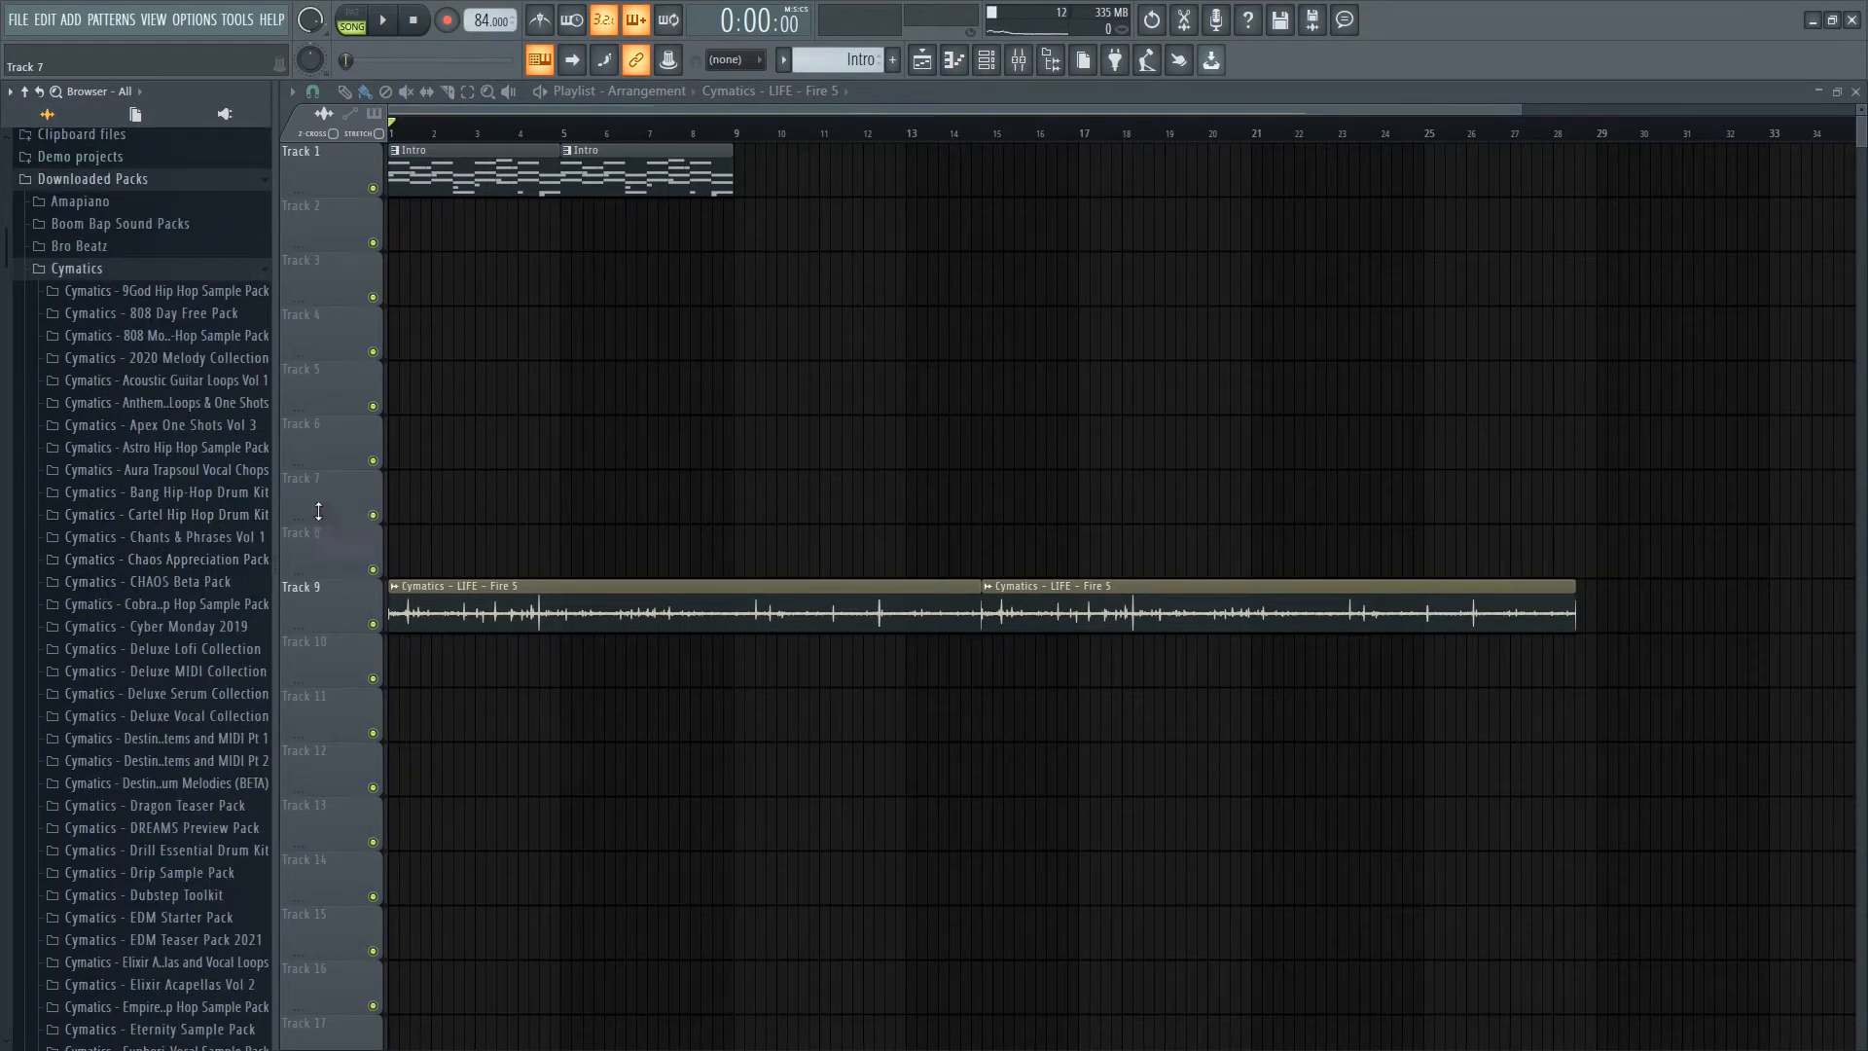
{"action": "scroll", "coordinate": [156, 389], "scroll_direction": "down", "scroll_amount": 10}
{"action": "left_click", "coordinate": [142, 477]}
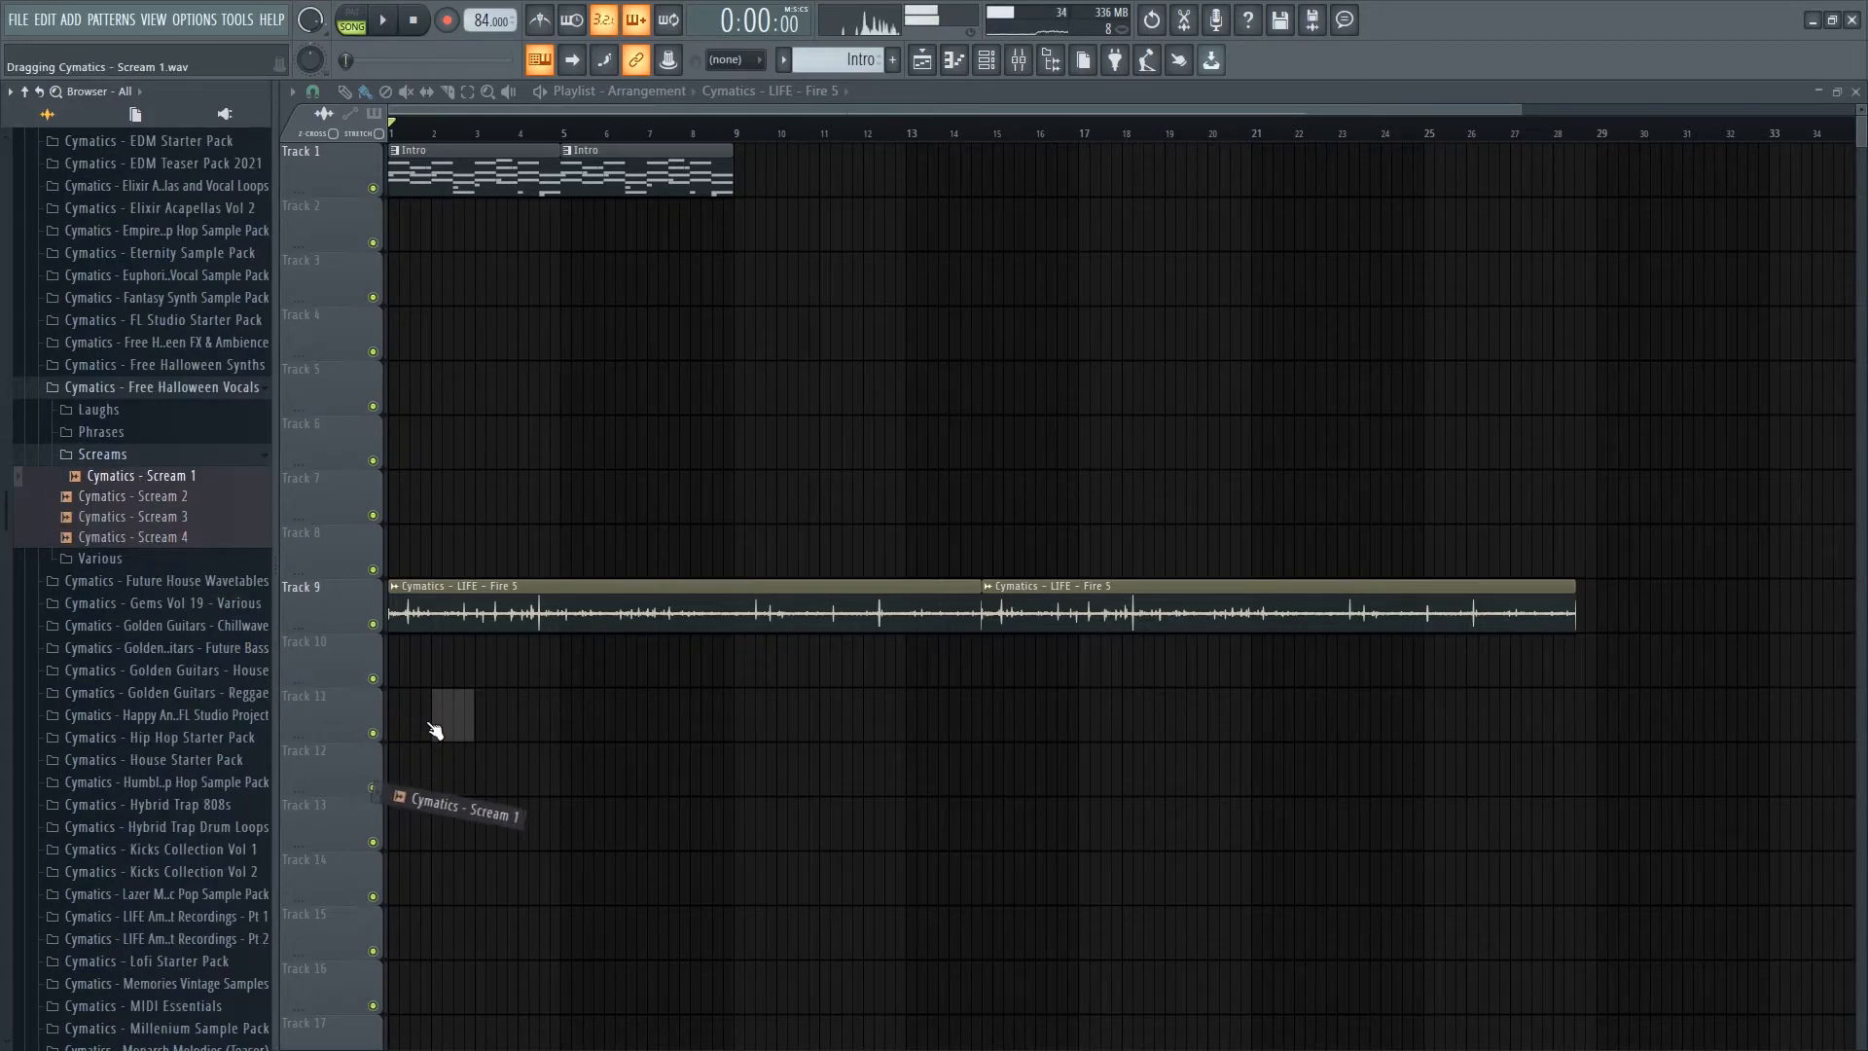
{"action": "left_click_drag", "start_coordinate": [426, 721], "coordinate": [428, 721]}
- Add Fruity Reeverb to the Scream 1 mixer track with 349 Hz low cut, room size 100, 2.5 sec decay, 44% dry and 21% reverb
{"action": "left_click", "coordinate": [1002, 371]}
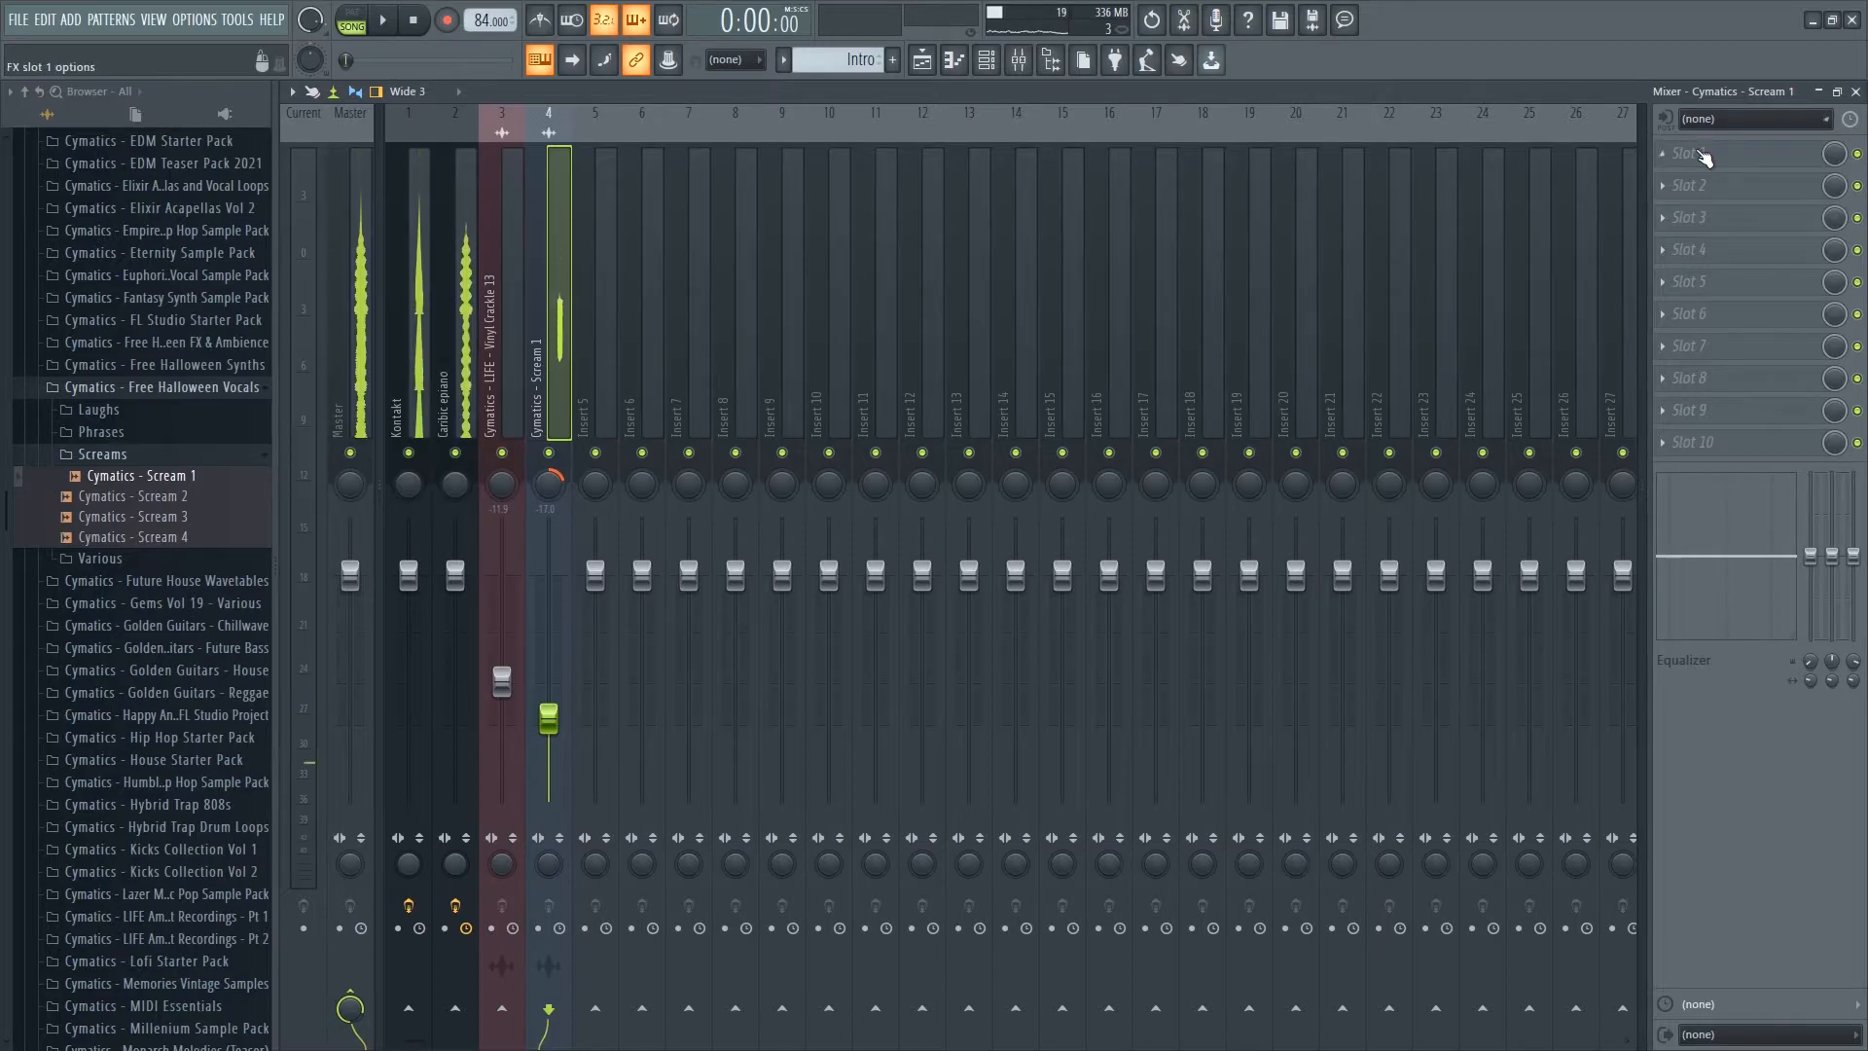
{"action": "left_click", "coordinate": [1702, 156]}
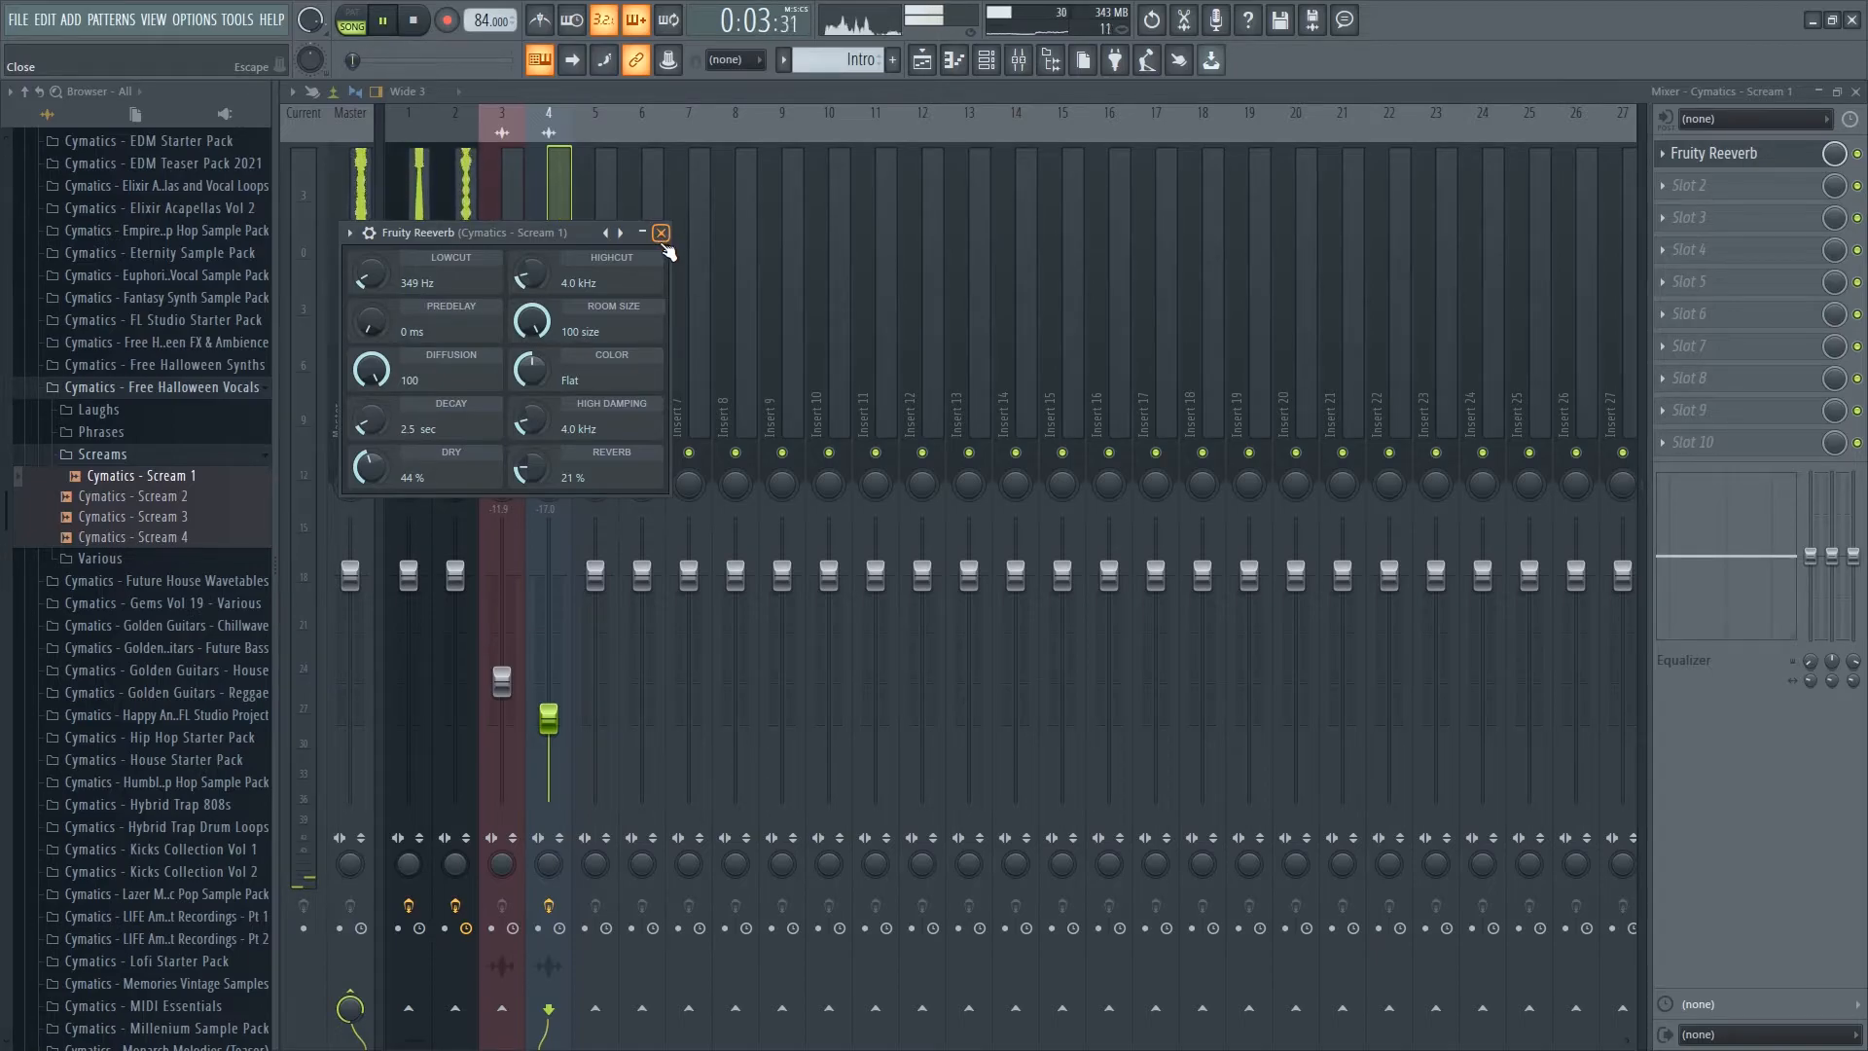
{"action": "left_click", "coordinate": [661, 234]}
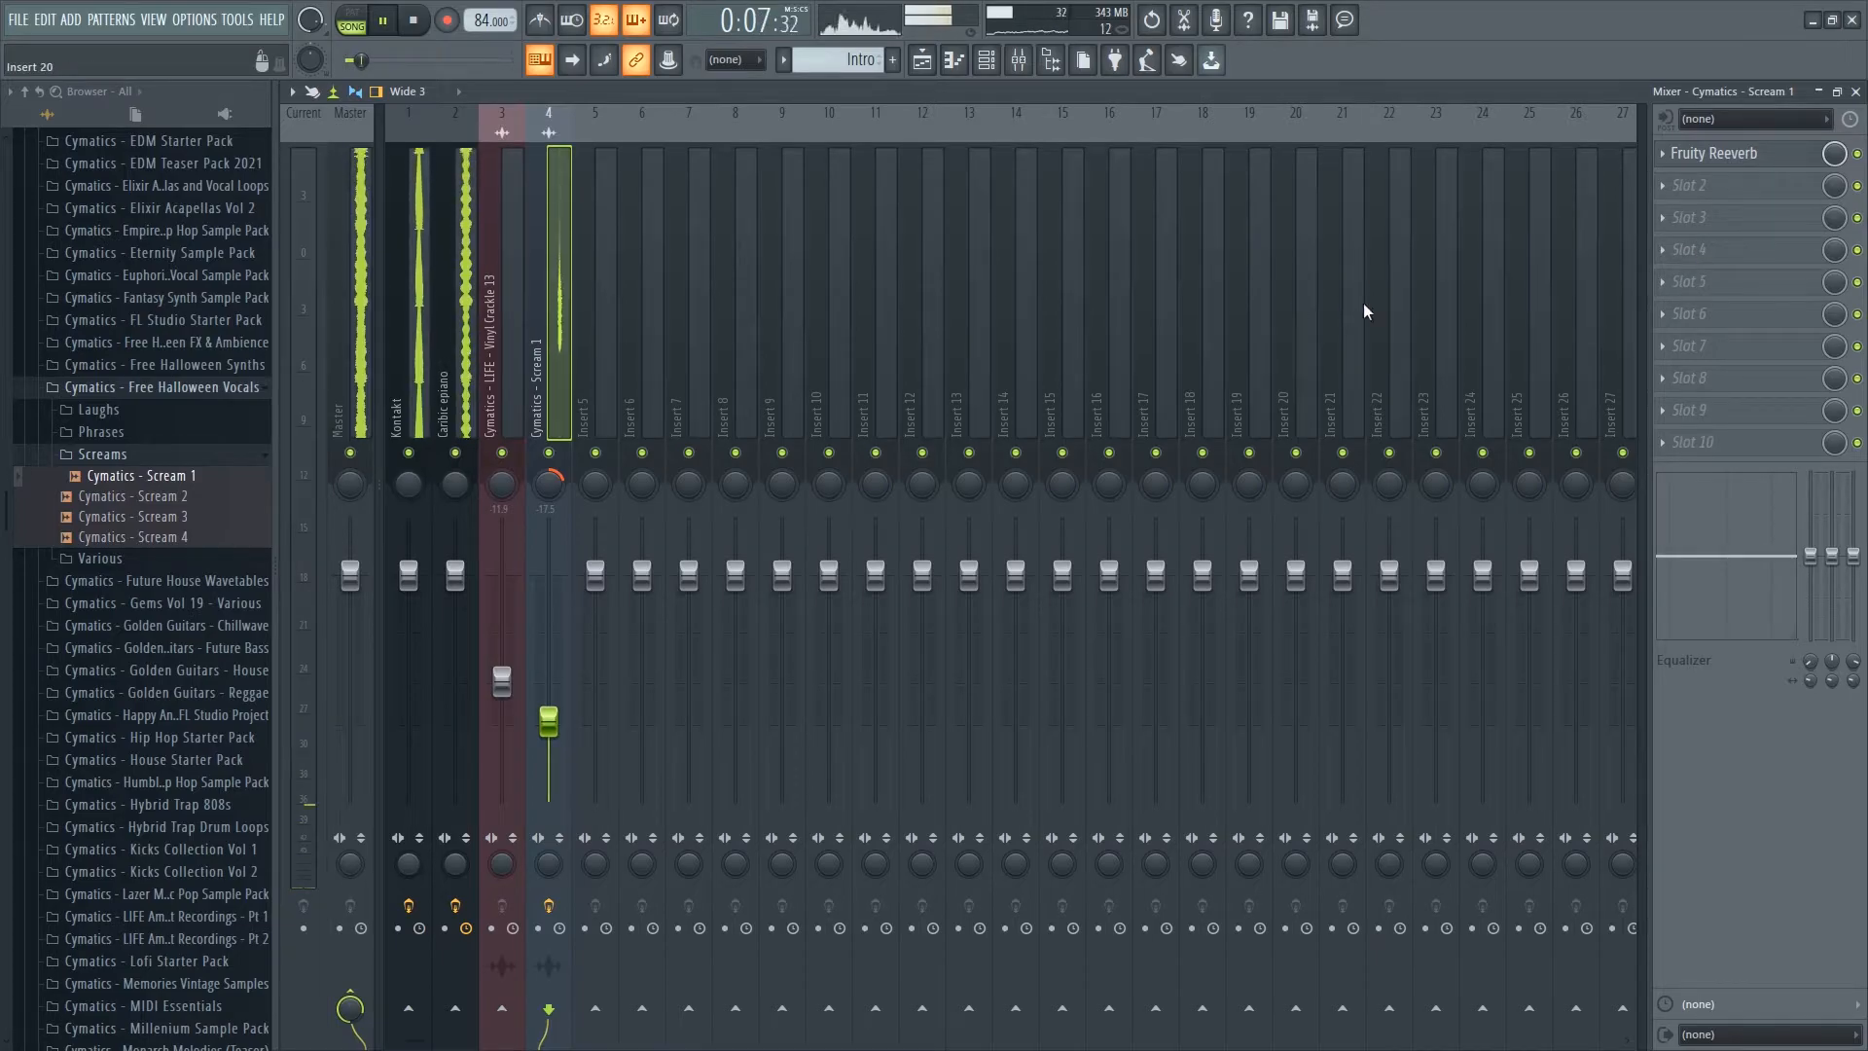
- Add Fruity Delay 2 in ping-pong feedback mode after the reverb on the Scream 1 mixer track and return to the playlist
{"action": "left_click", "coordinate": [1708, 217]}
{"action": "left_click", "coordinate": [1080, 243]}
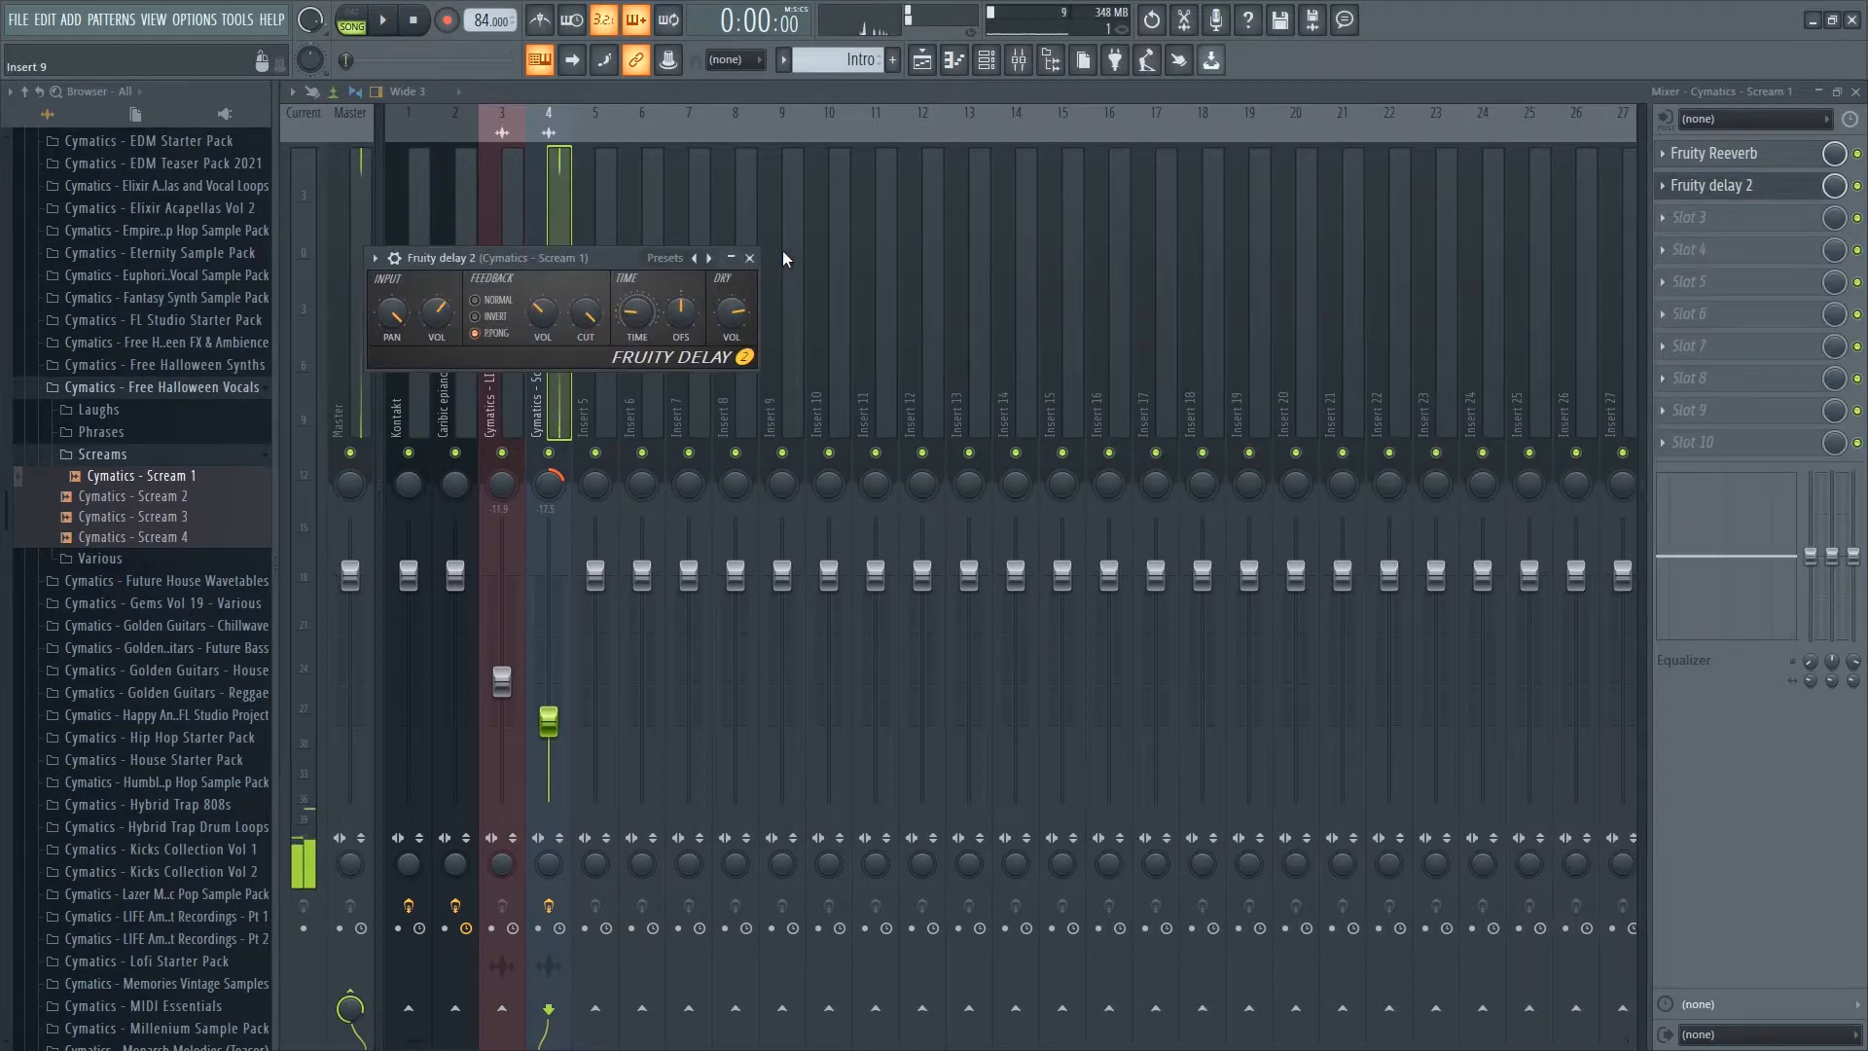
{"action": "left_click", "coordinate": [749, 258]}
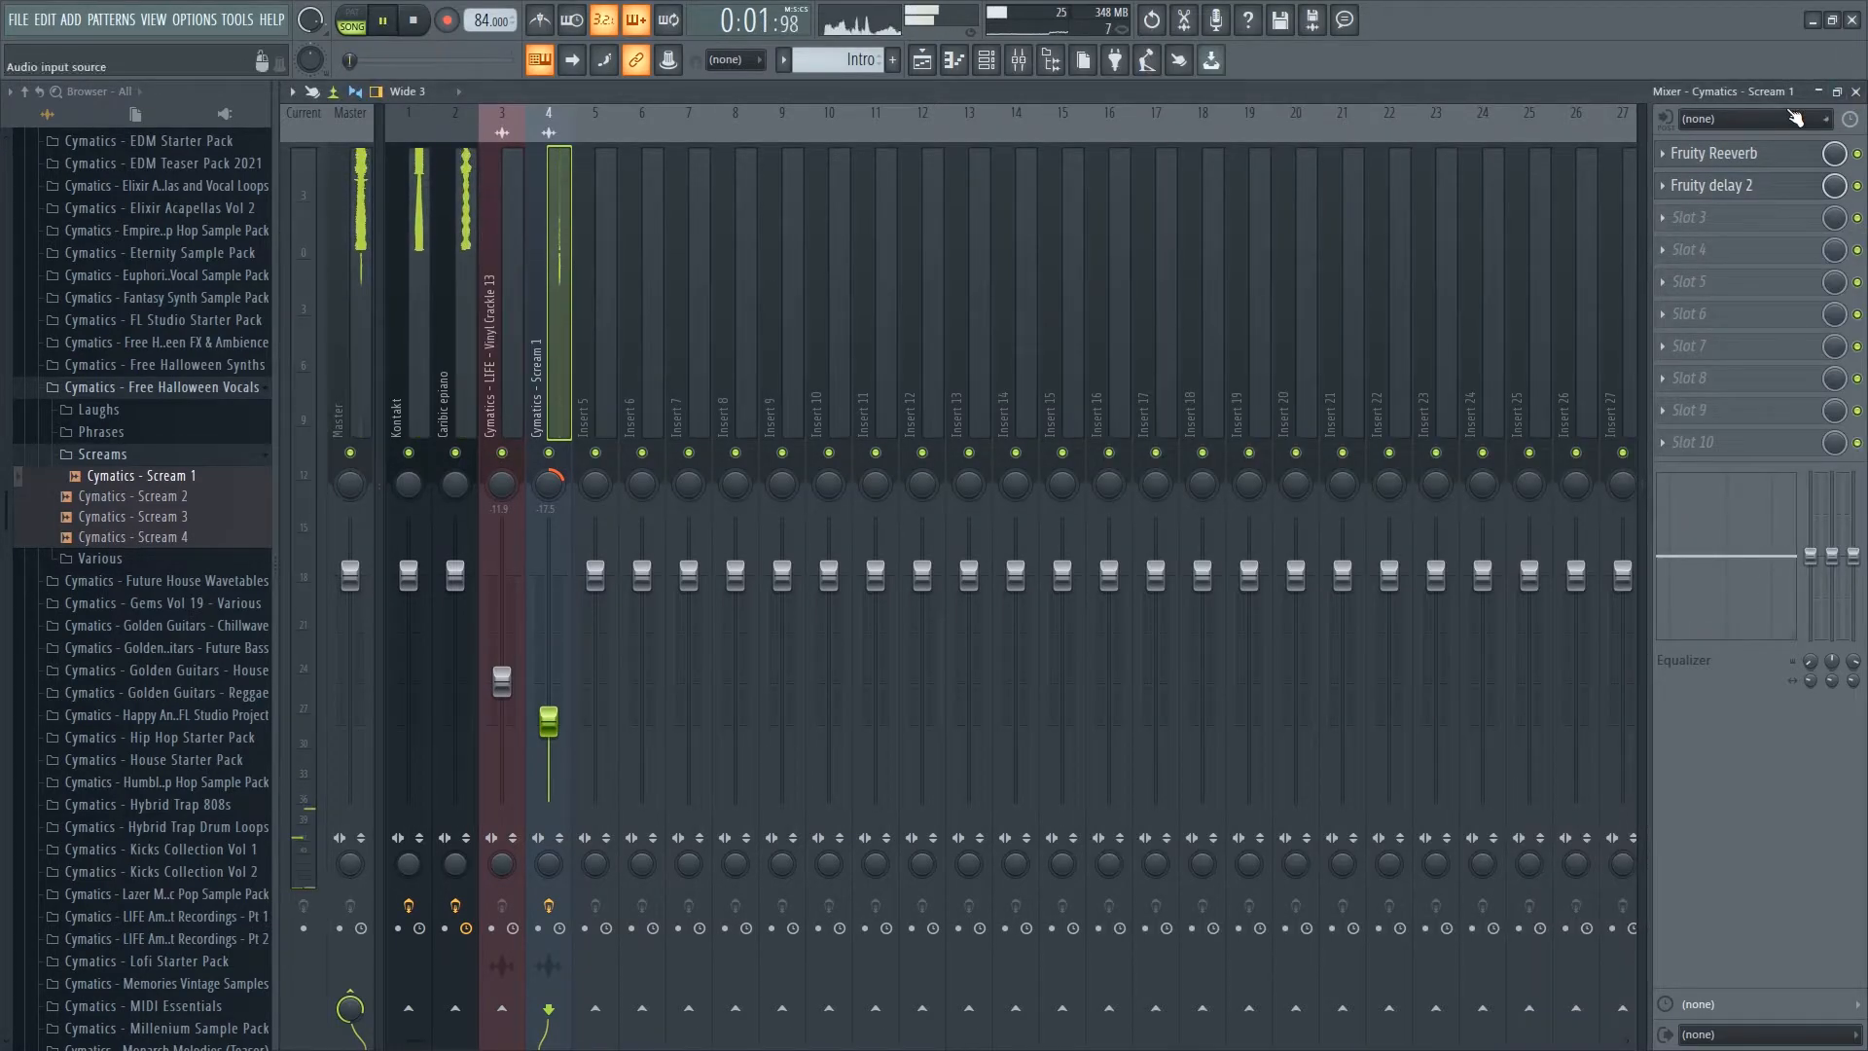
{"action": "left_click", "coordinate": [1856, 91]}
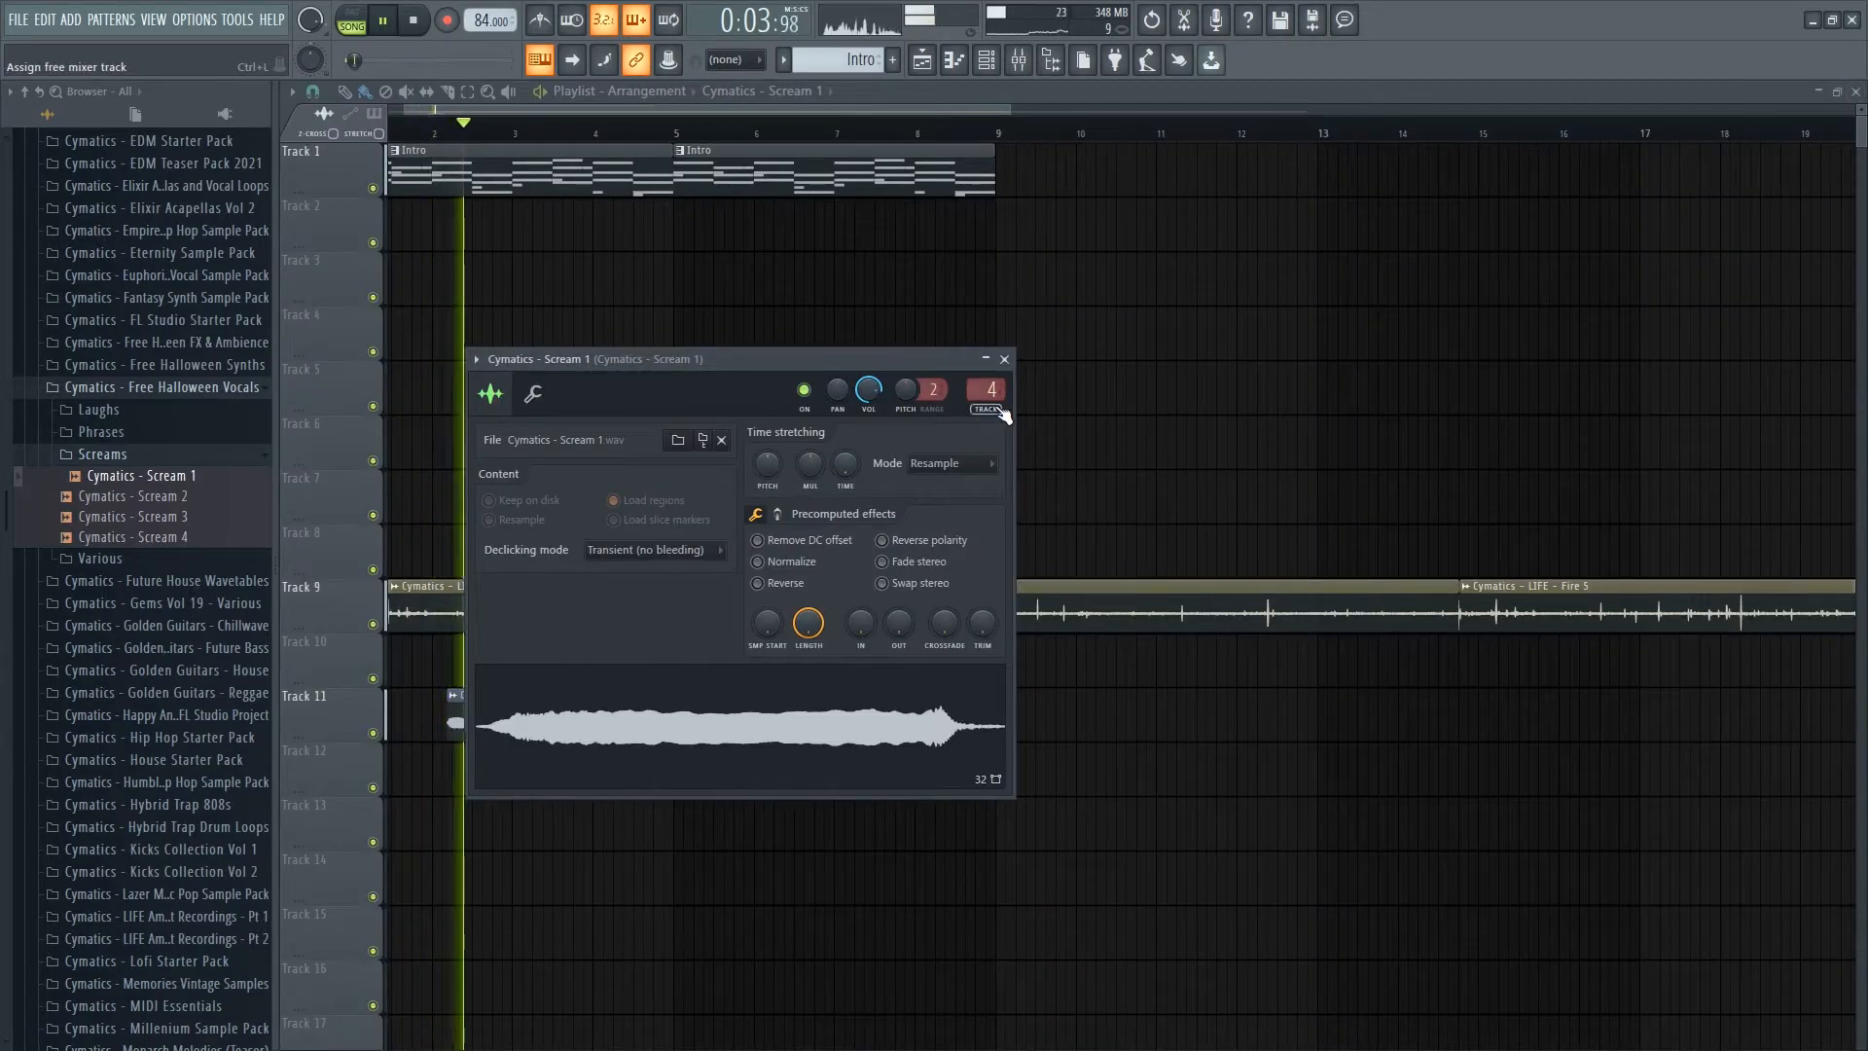
{"action": "left_click", "coordinate": [1005, 360]}
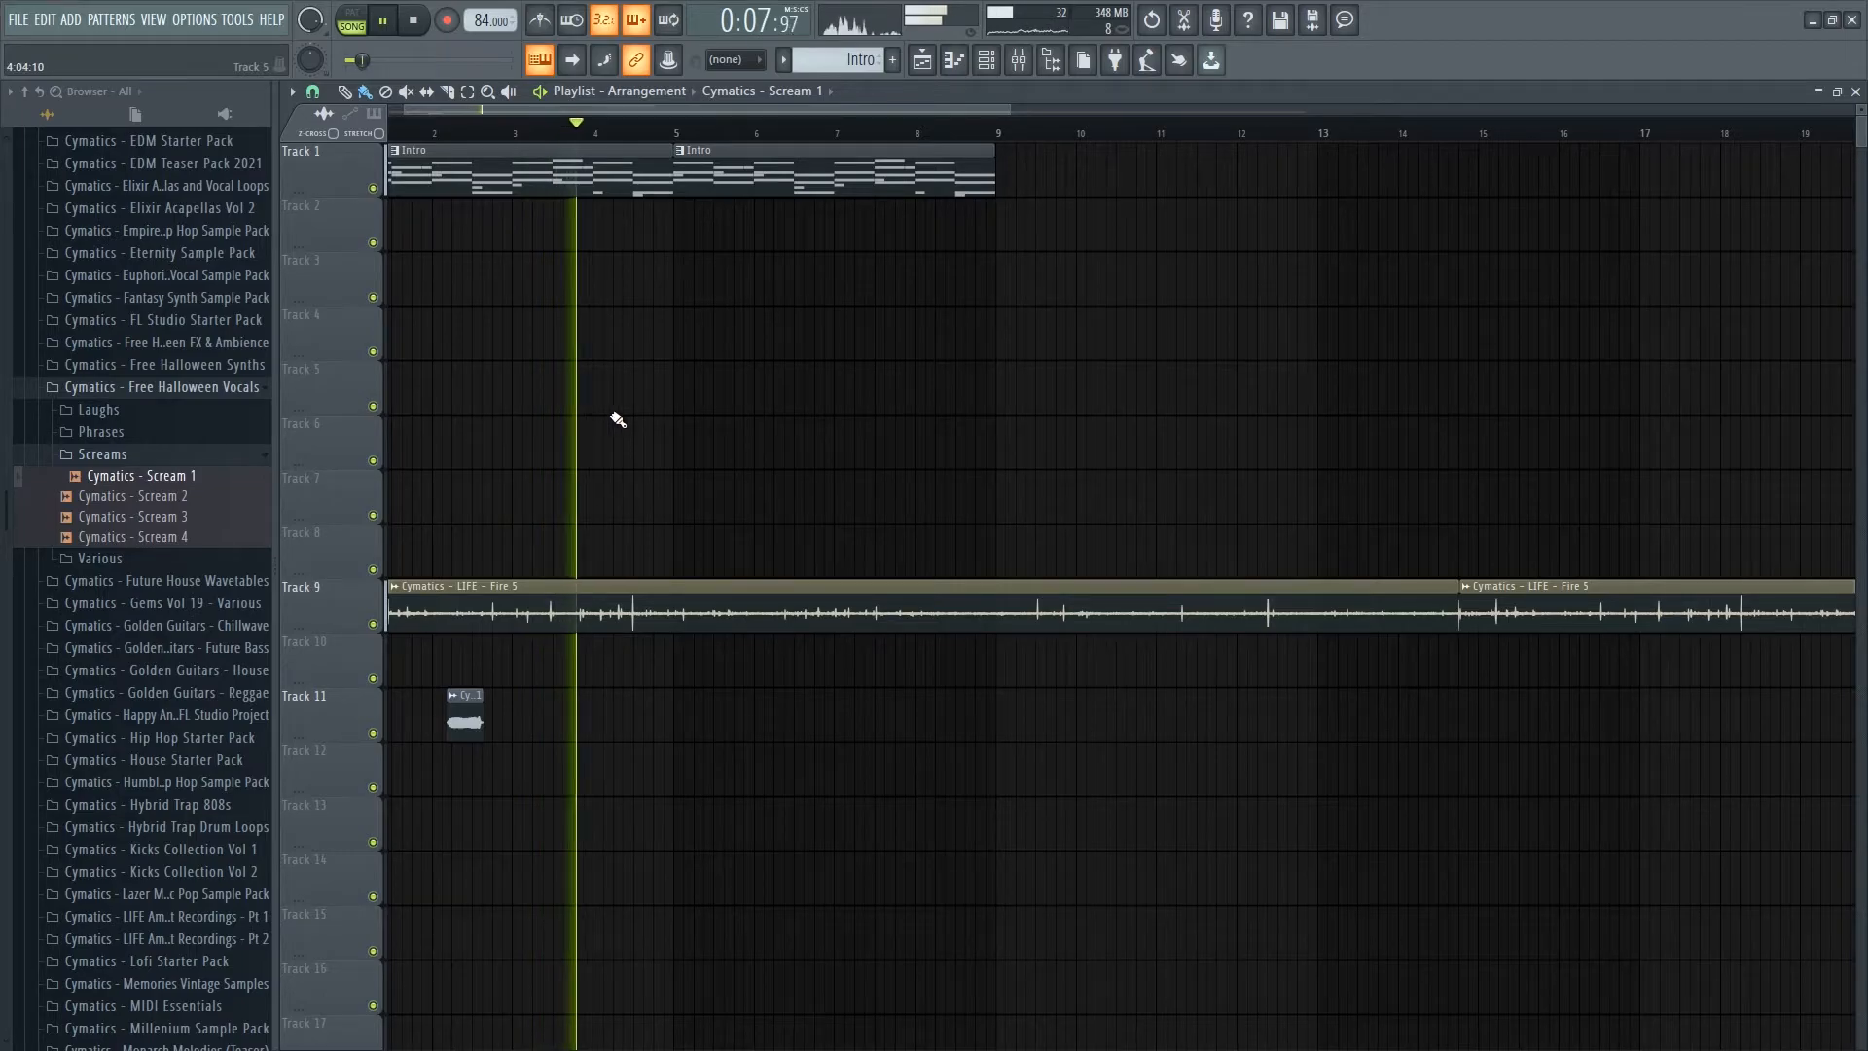
- Add the Witch Laugh sample from the Free Halloween Vocals' Laughs folder to playlist Track 11 after the scream
{"action": "scroll", "coordinate": [696, 469], "scroll_direction": "down", "scroll_amount": 3}
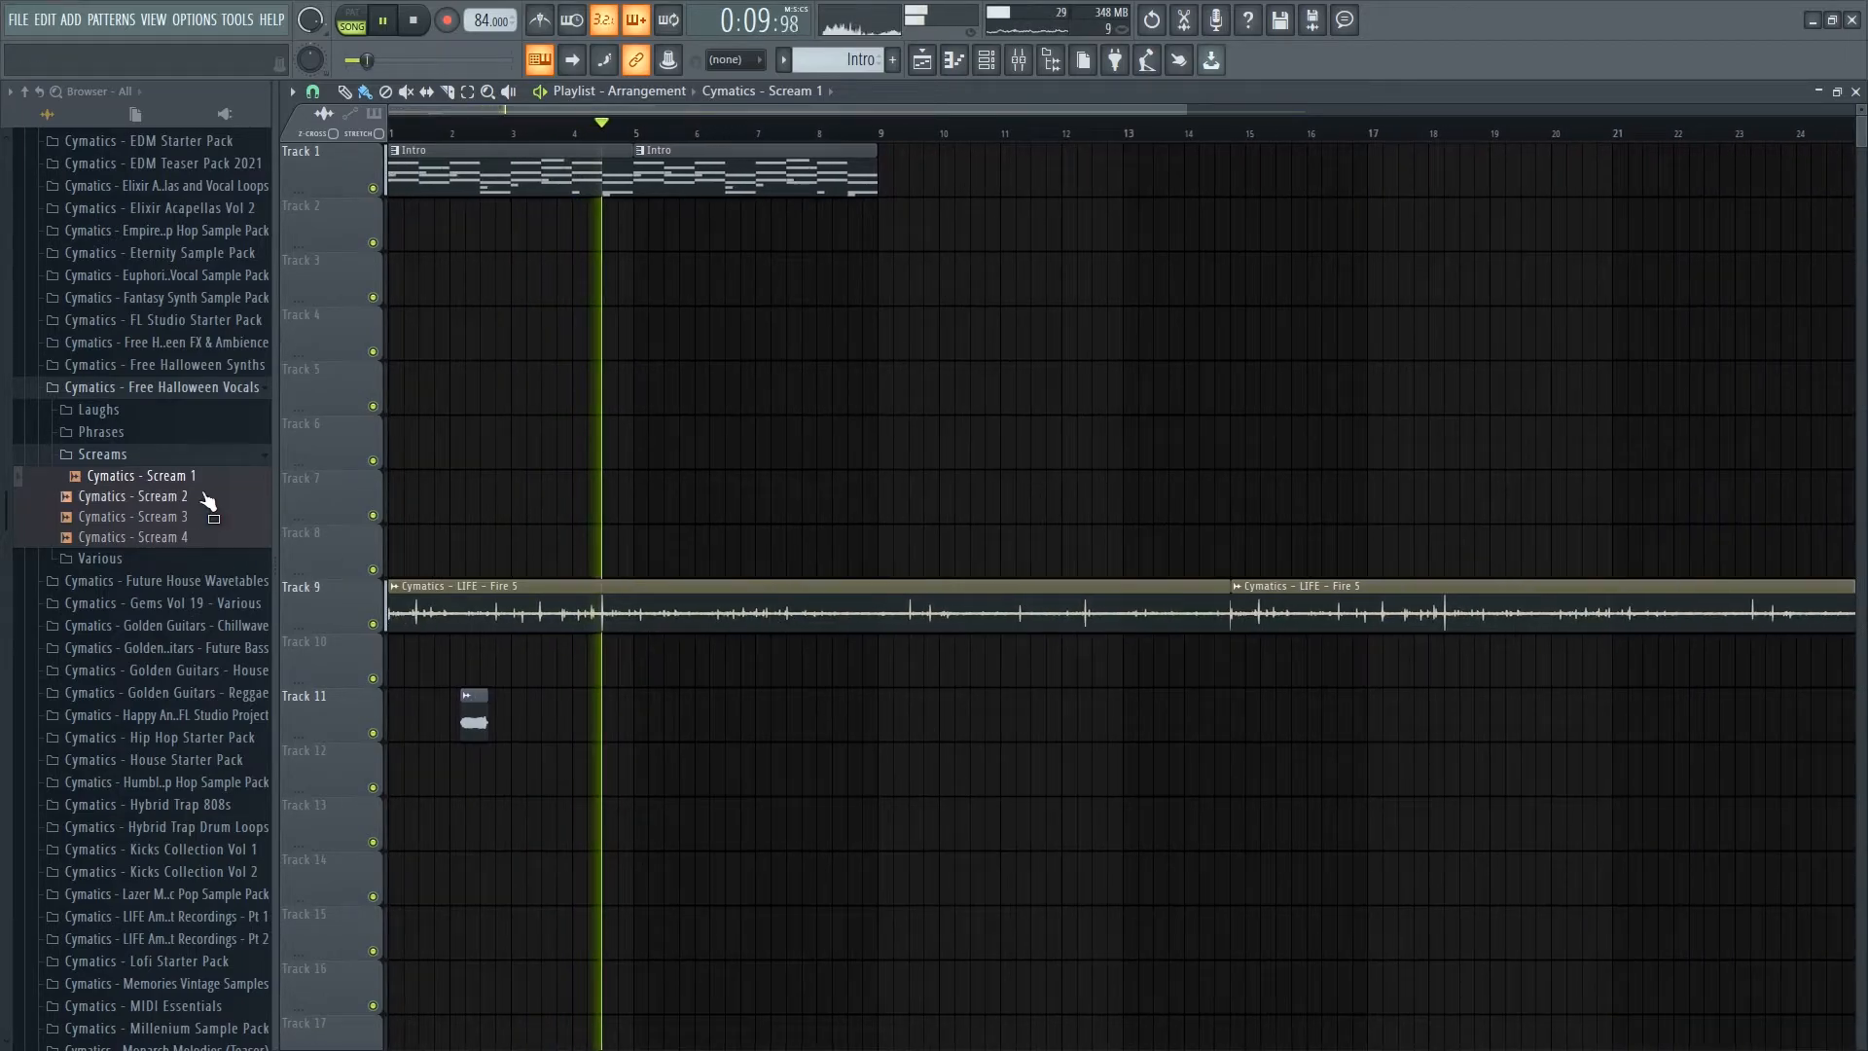
{"action": "left_click", "coordinate": [156, 454]}
{"action": "key", "text": "space"}
{"action": "left_click", "coordinate": [141, 413]}
{"action": "left_click_drag", "start_coordinate": [146, 552], "coordinate": [604, 667]}
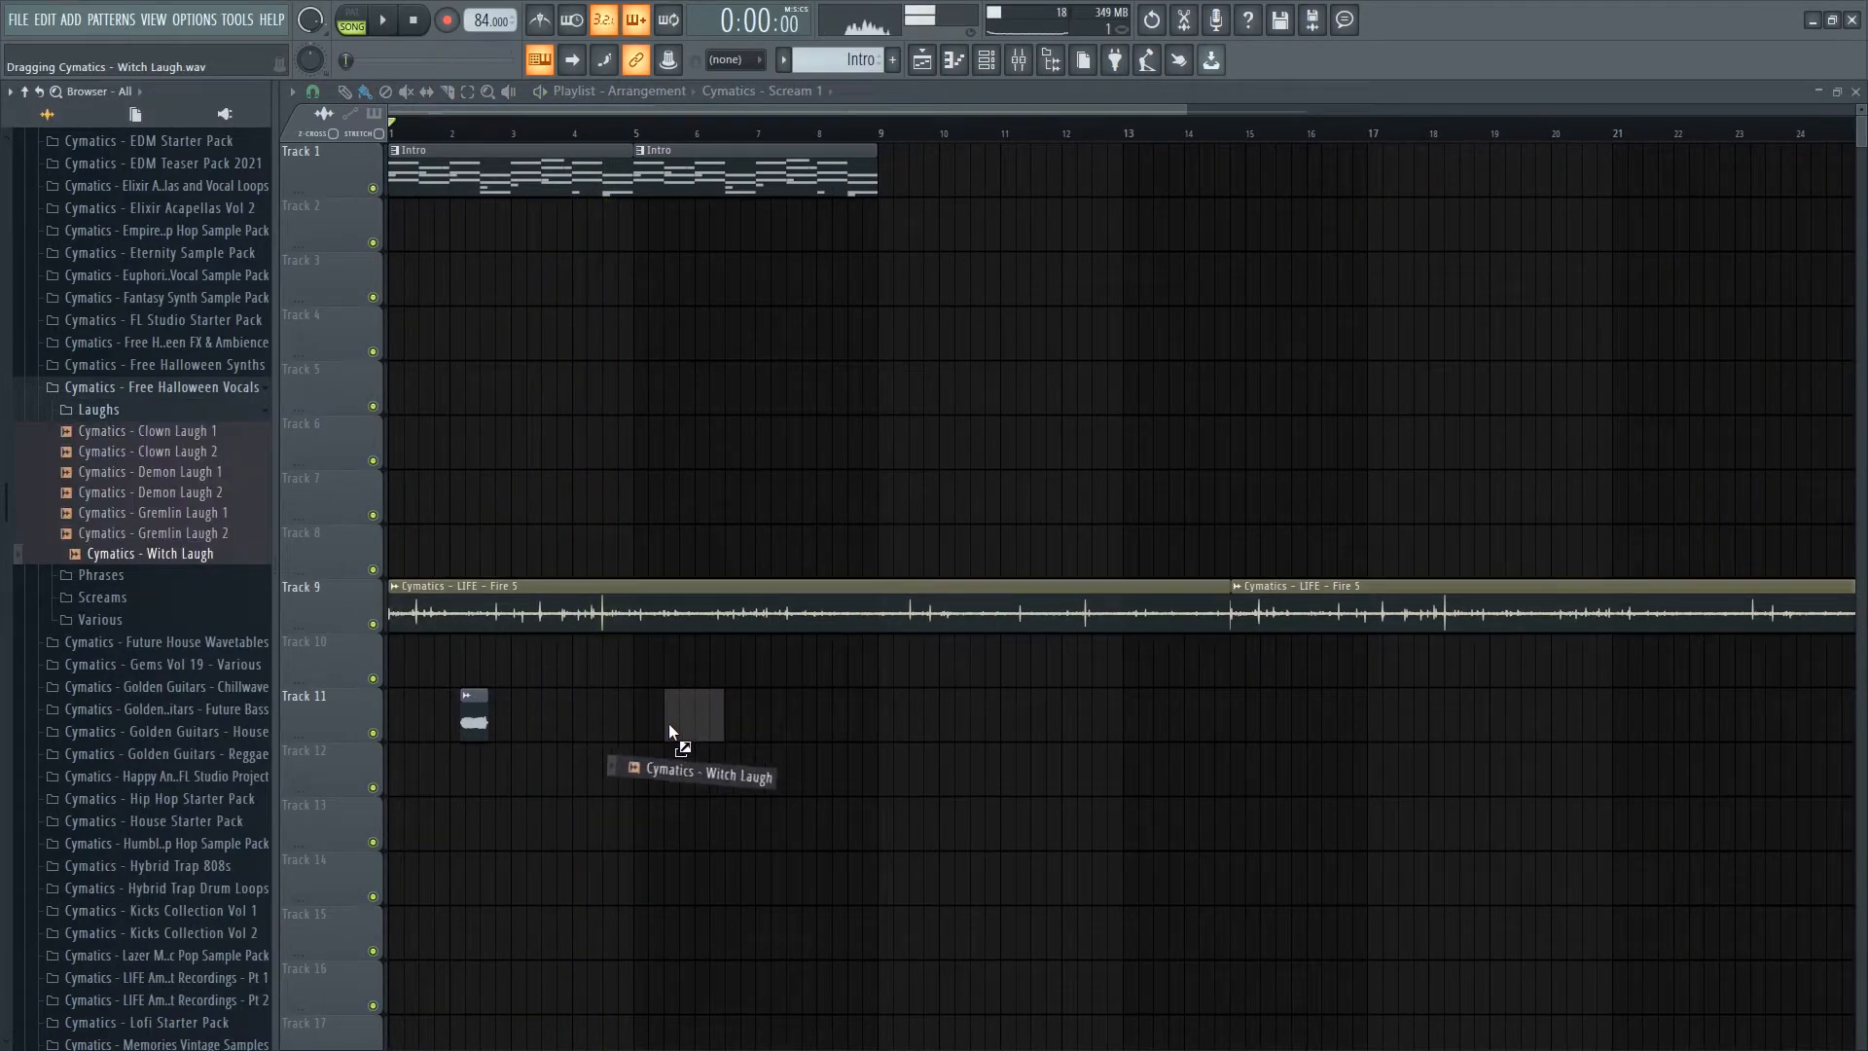
{"action": "left_click_drag", "start_coordinate": [668, 725], "coordinate": [670, 725]}
- Route the Witch Laugh channel to mixer track 5 and adjust its channel volume
{"action": "key", "text": "F9"}
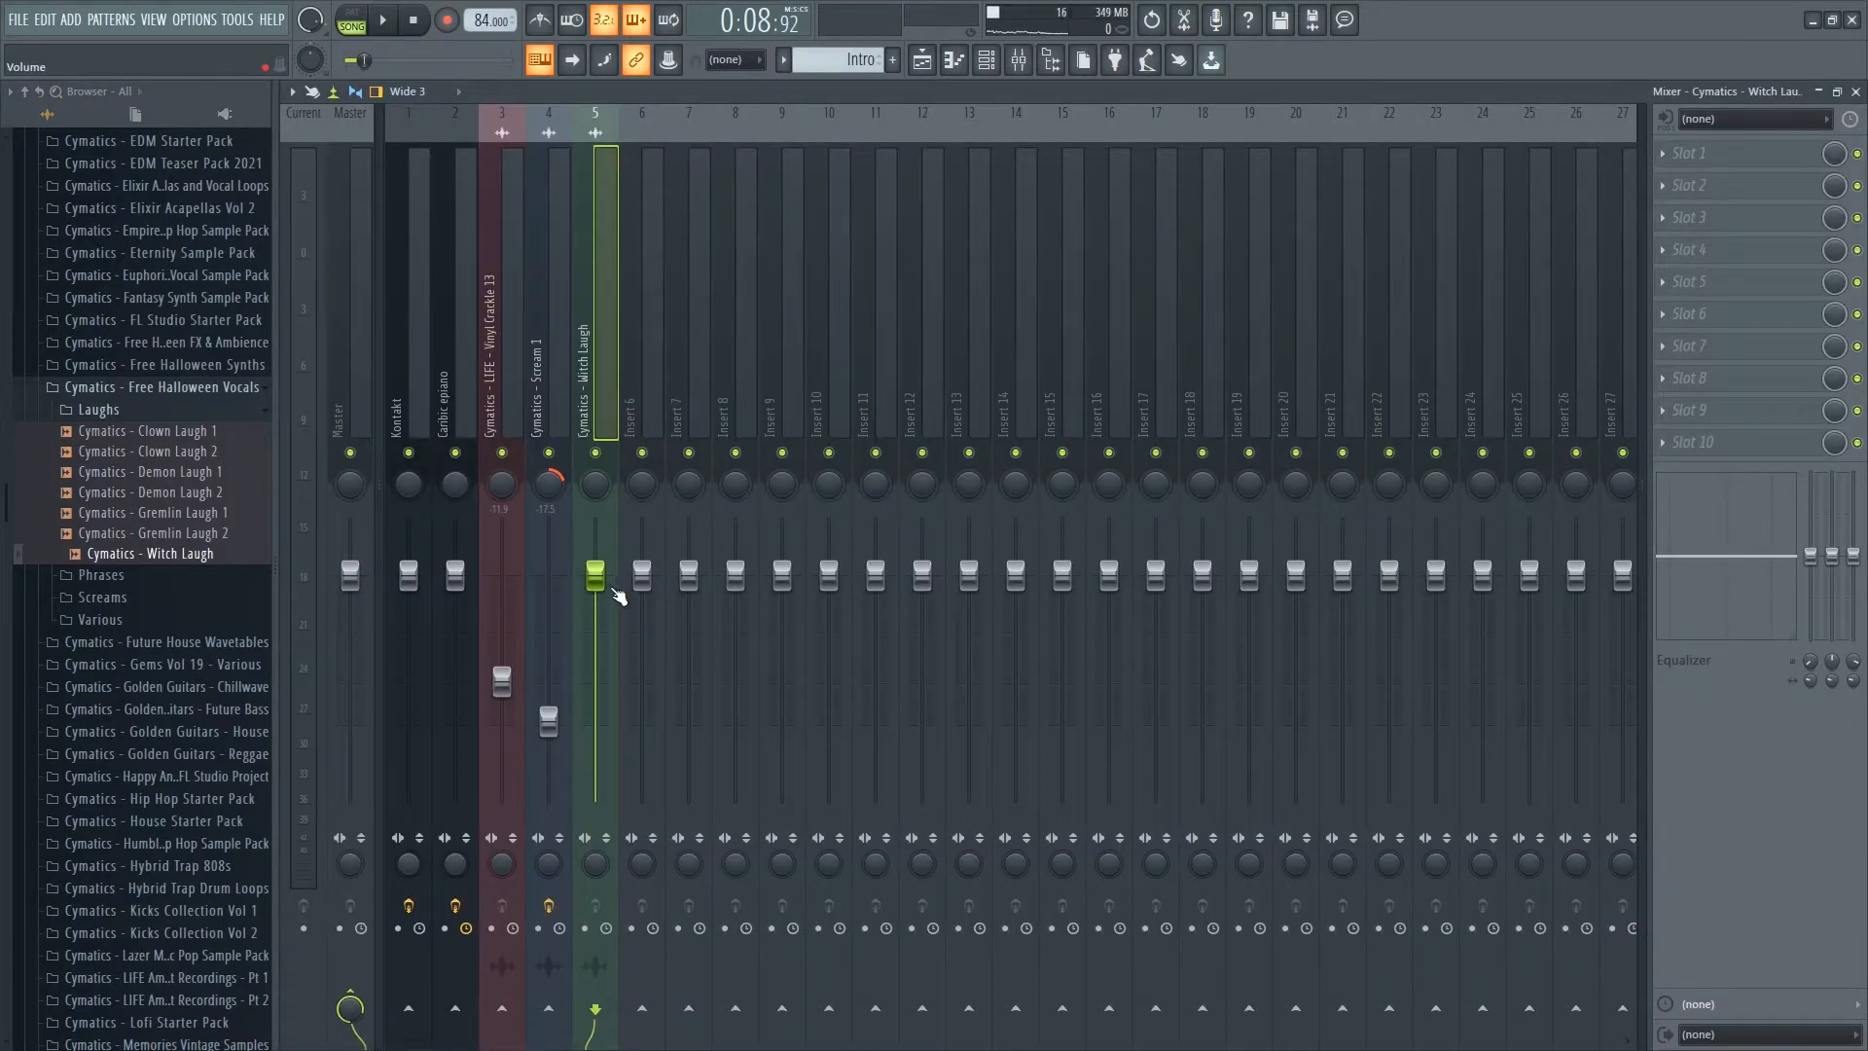
{"action": "key", "text": "F9"}
{"action": "double_click", "coordinate": [727, 694]}
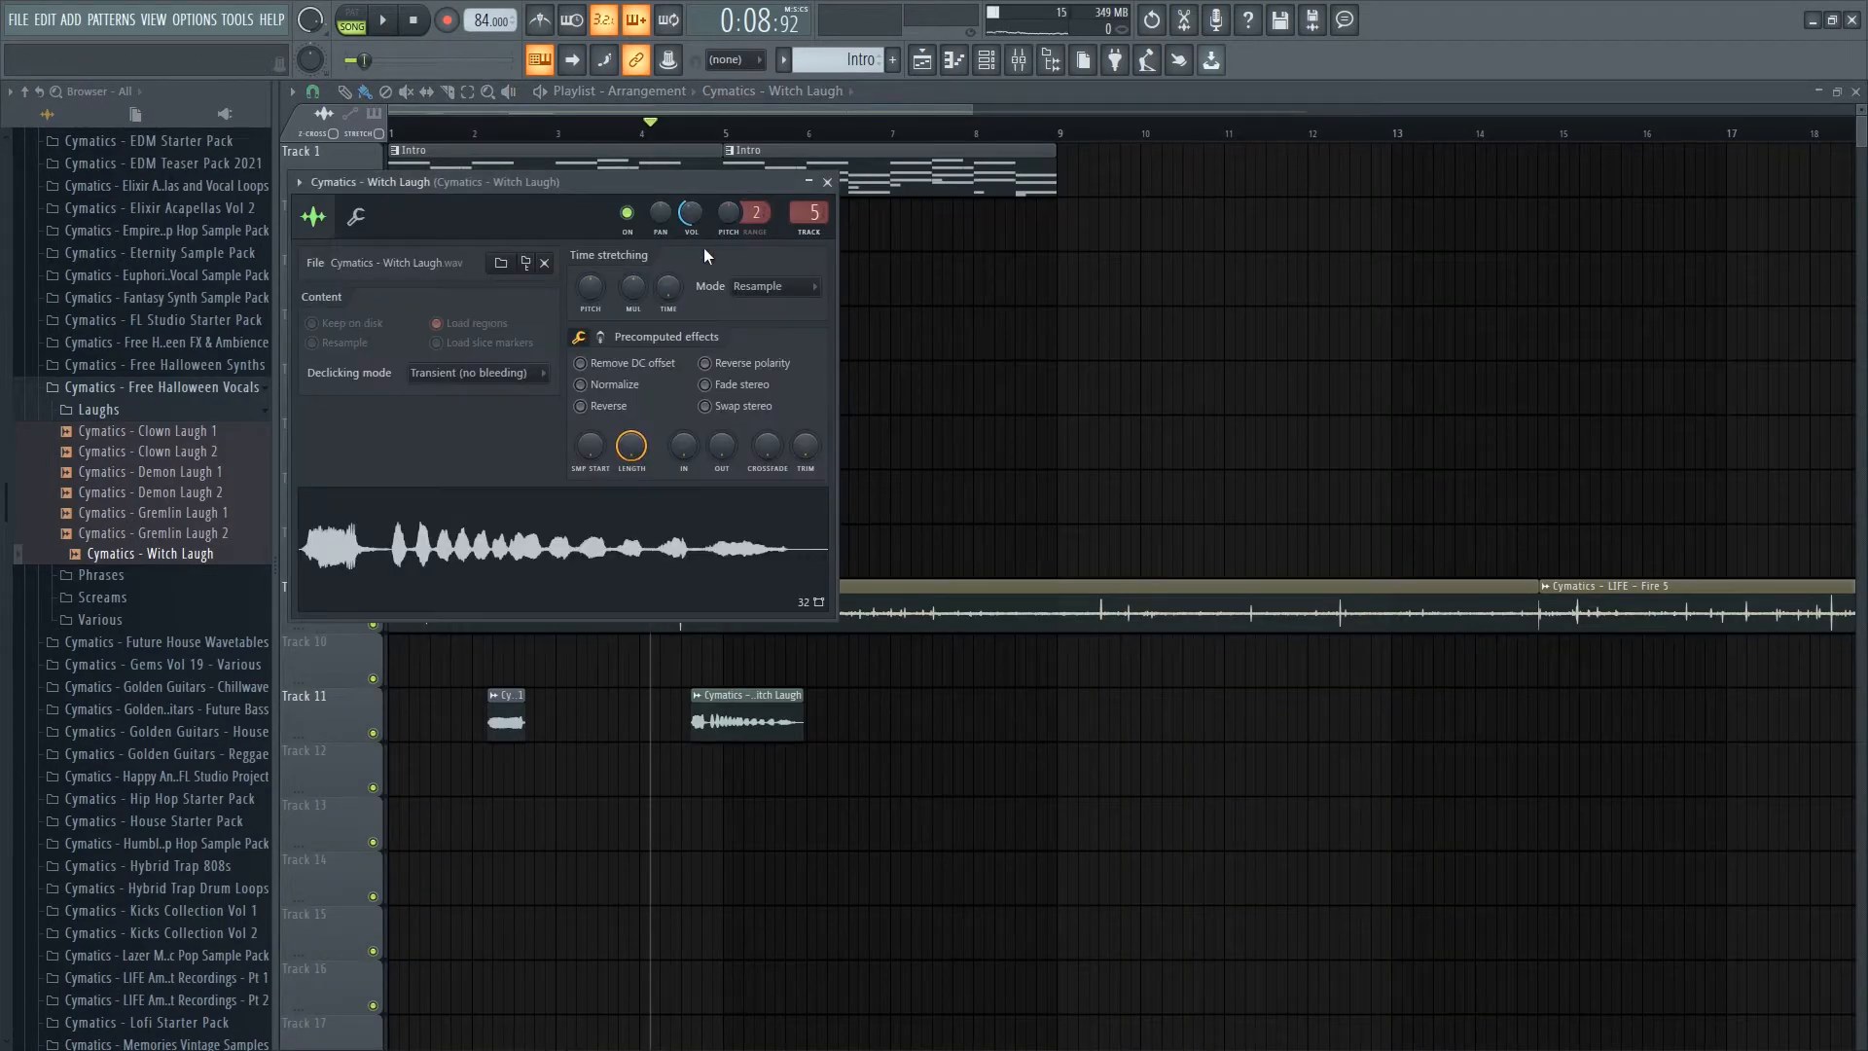
{"action": "right_click", "coordinate": [704, 207]}
{"action": "left_click", "coordinate": [782, 220]}
{"action": "left_click", "coordinate": [828, 183]}
- Create a panning automation for the Witch Laugh clip, ramping from its lowest to its highest value, and audition it
{"action": "left_click", "coordinate": [696, 694]}
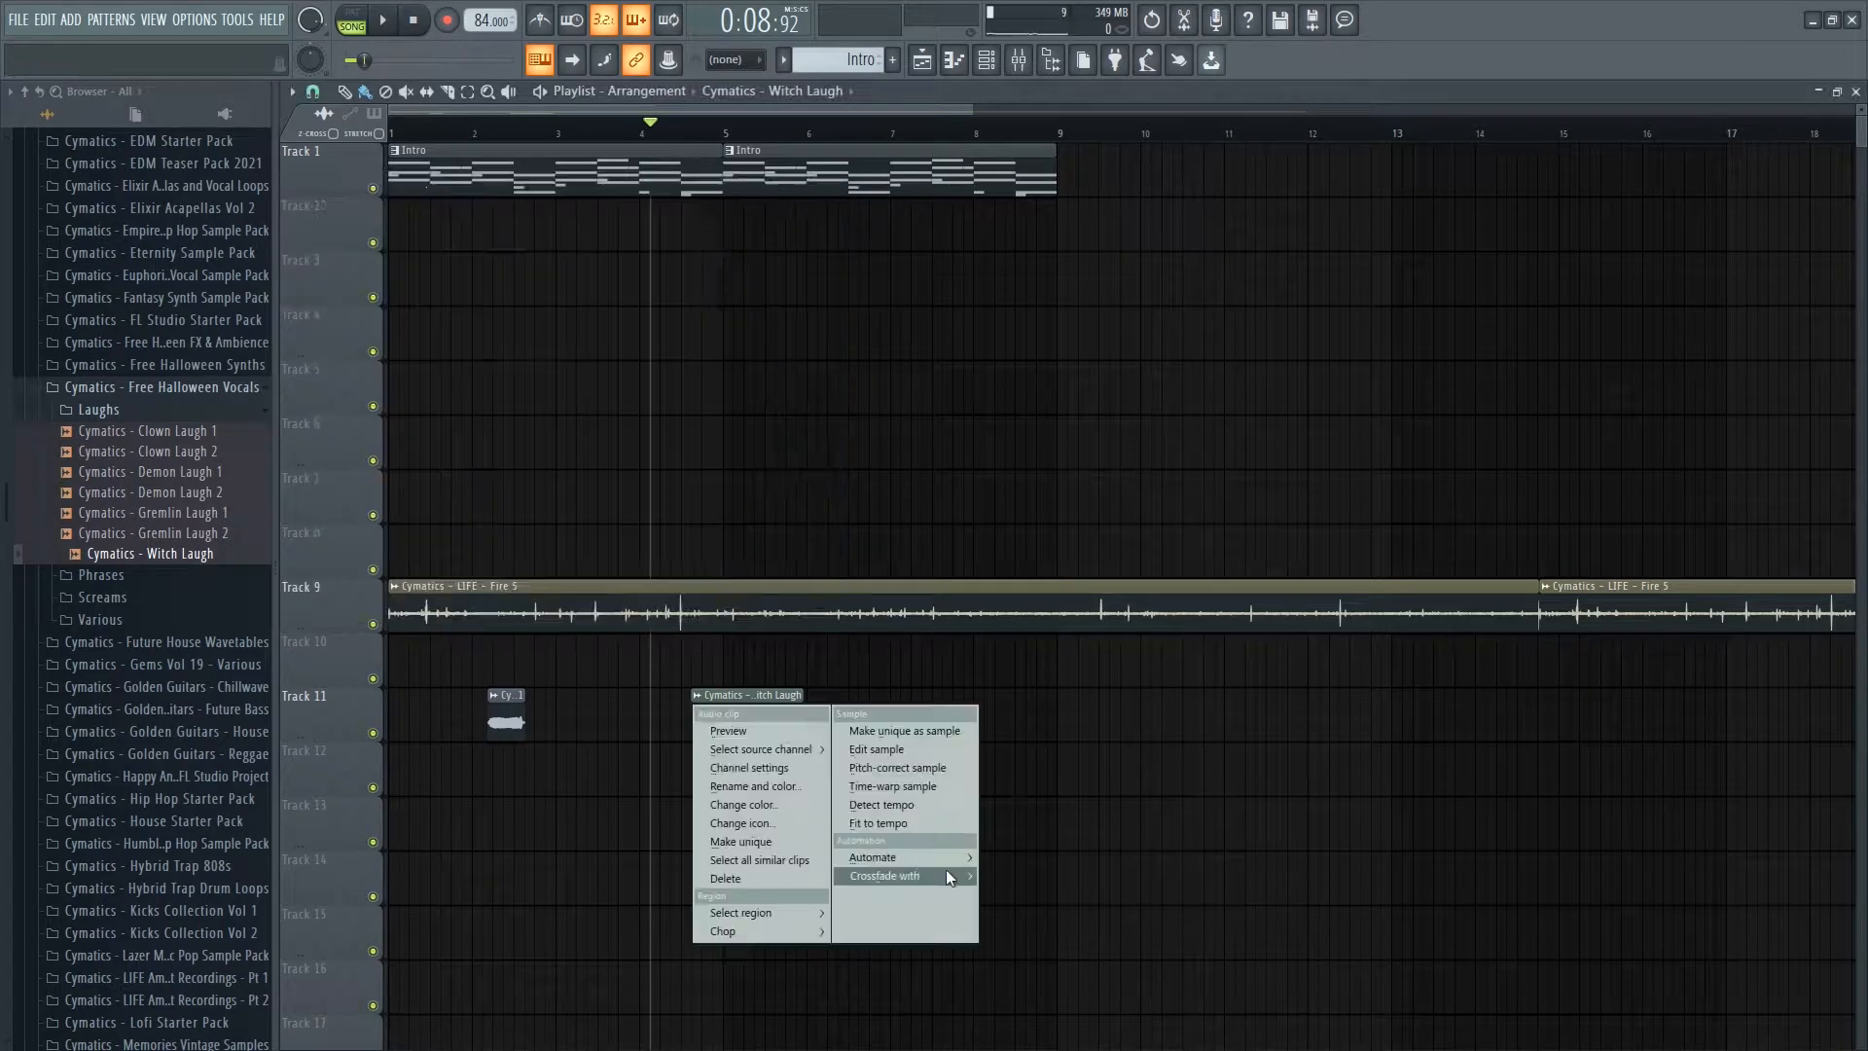
{"action": "mouse_move", "coordinate": [925, 847]}
{"action": "left_click", "coordinate": [988, 844]}
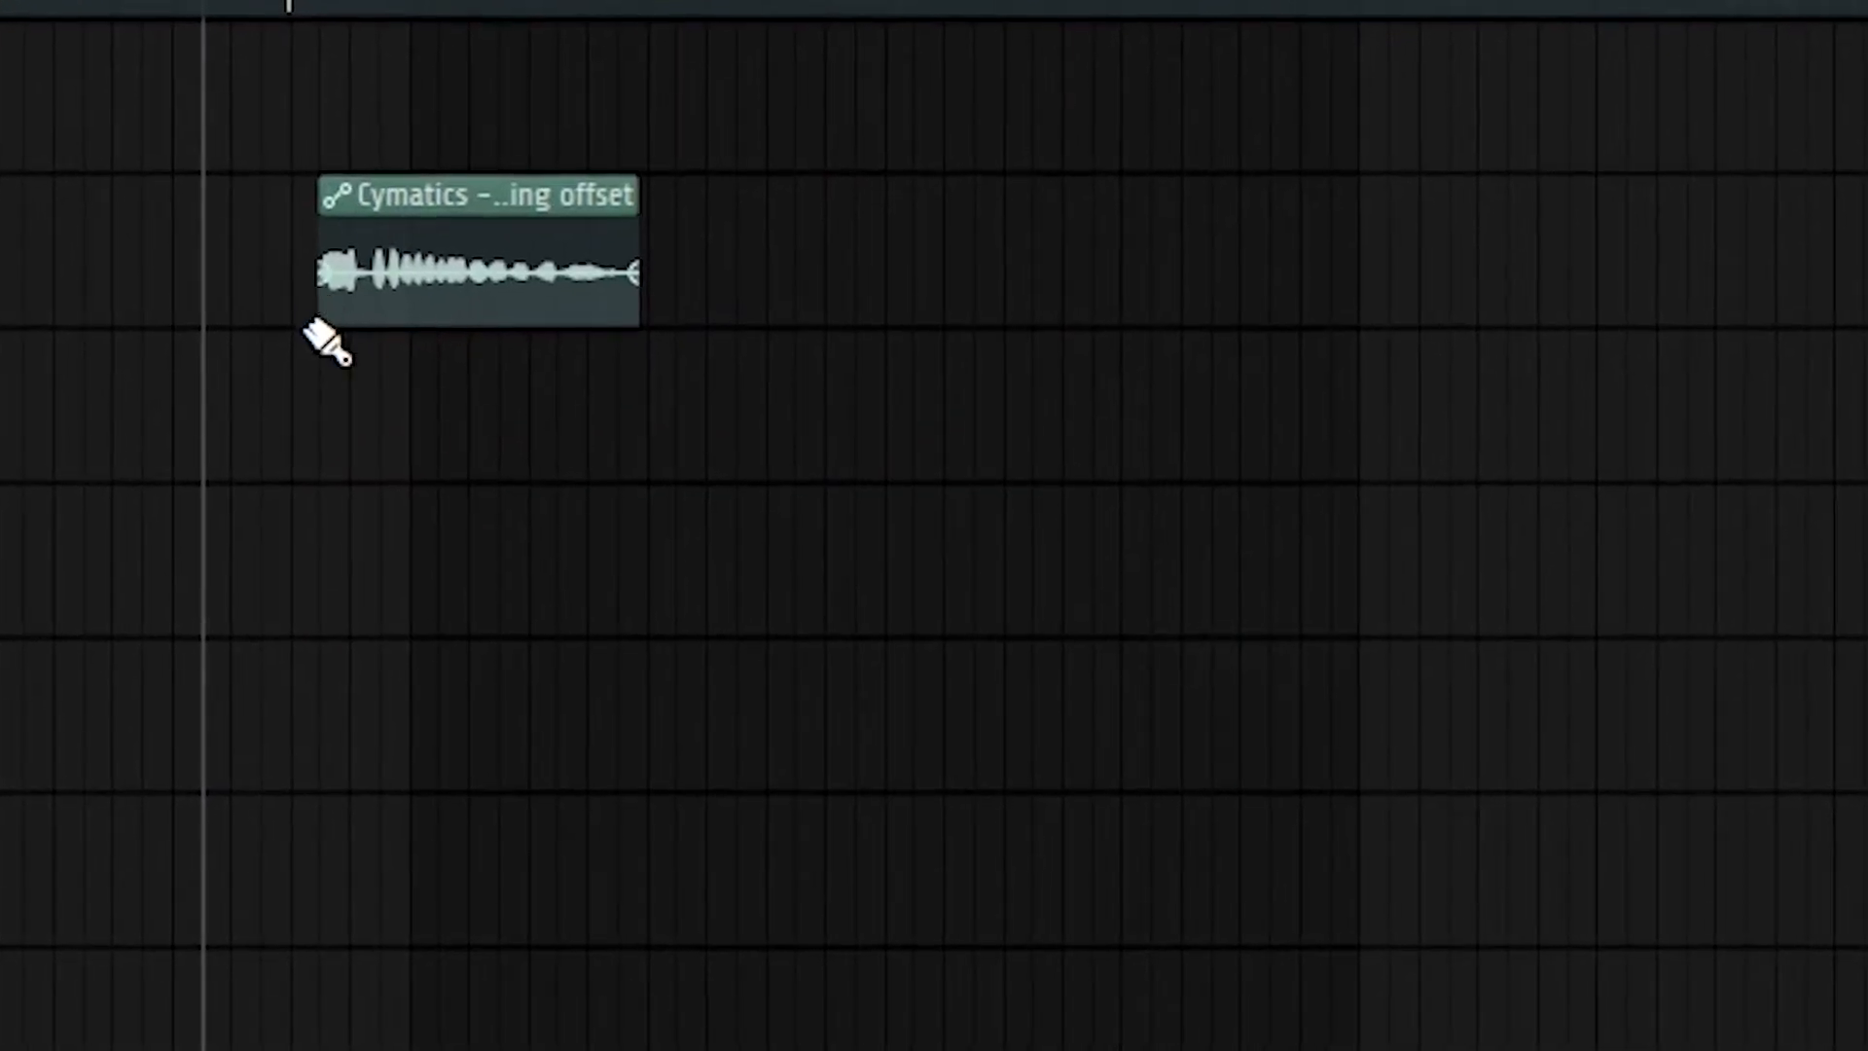
{"action": "left_click_drag", "start_coordinate": [333, 288], "coordinate": [338, 482]}
{"action": "left_click_drag", "start_coordinate": [642, 277], "coordinate": [617, 105]}
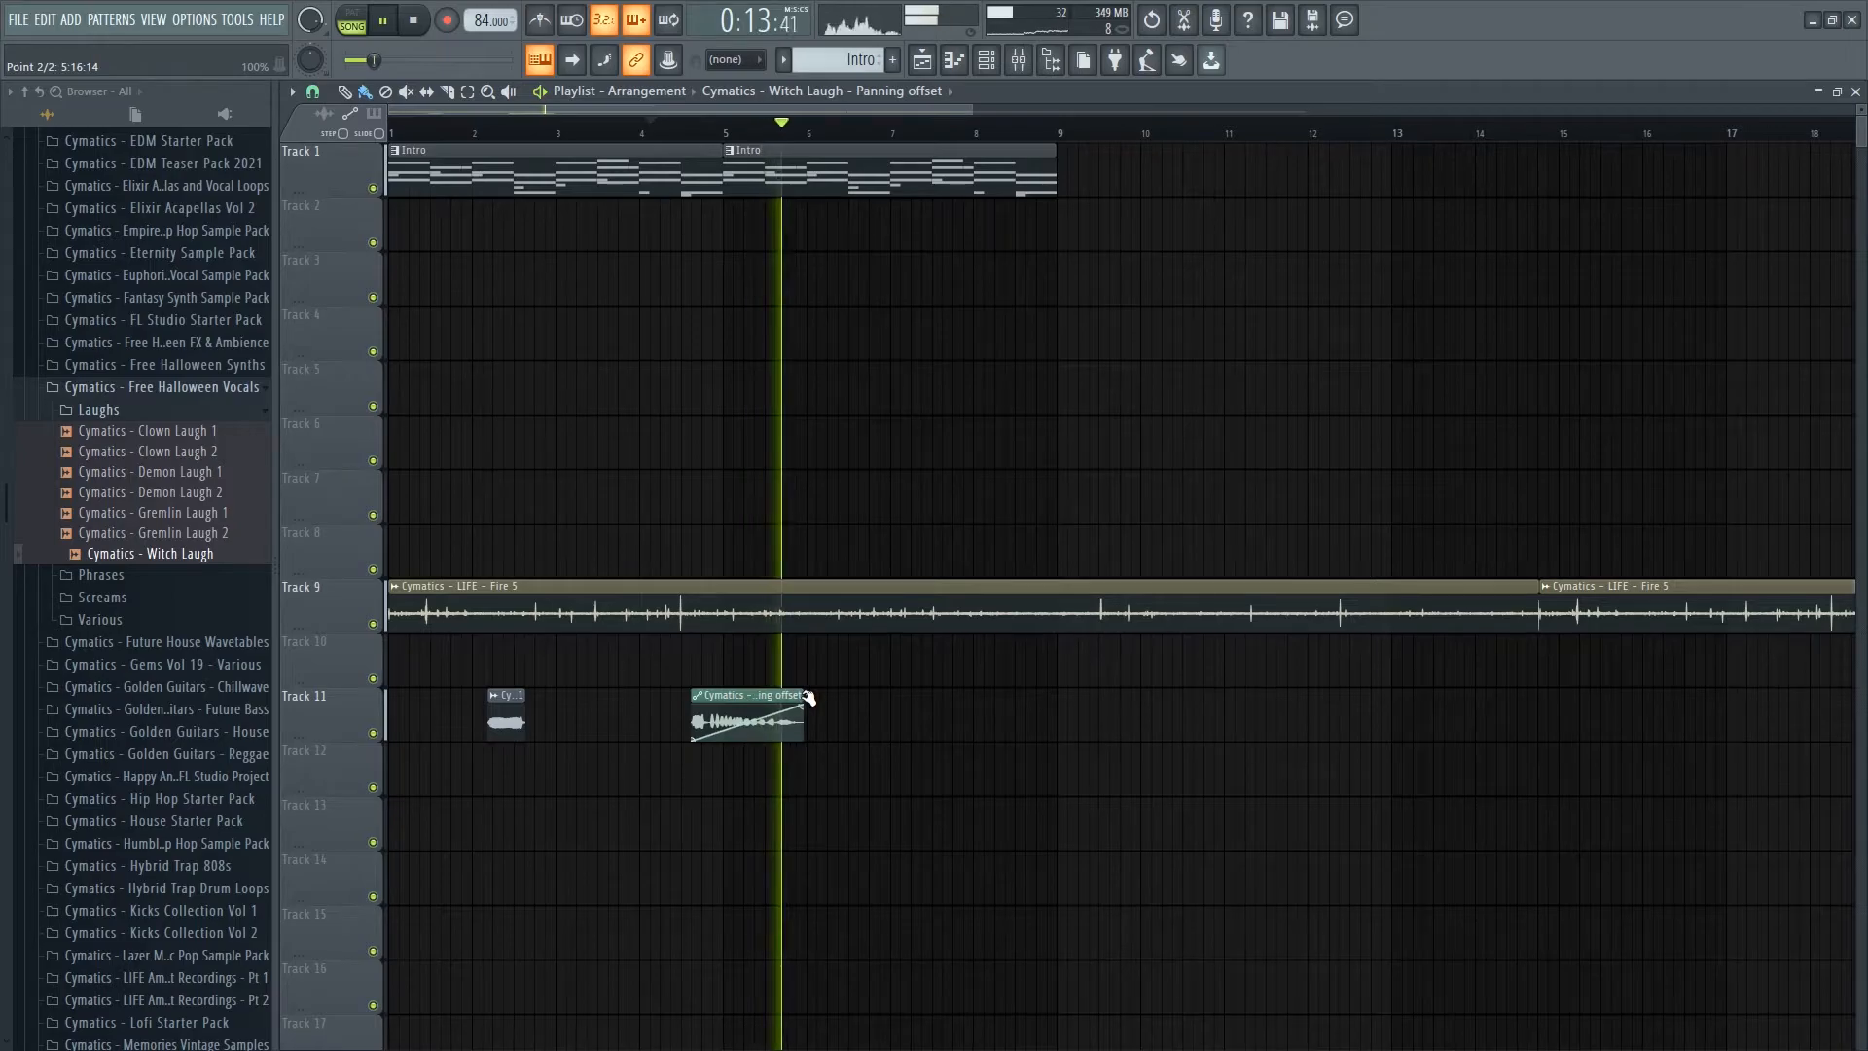
{"action": "key", "text": "space"}
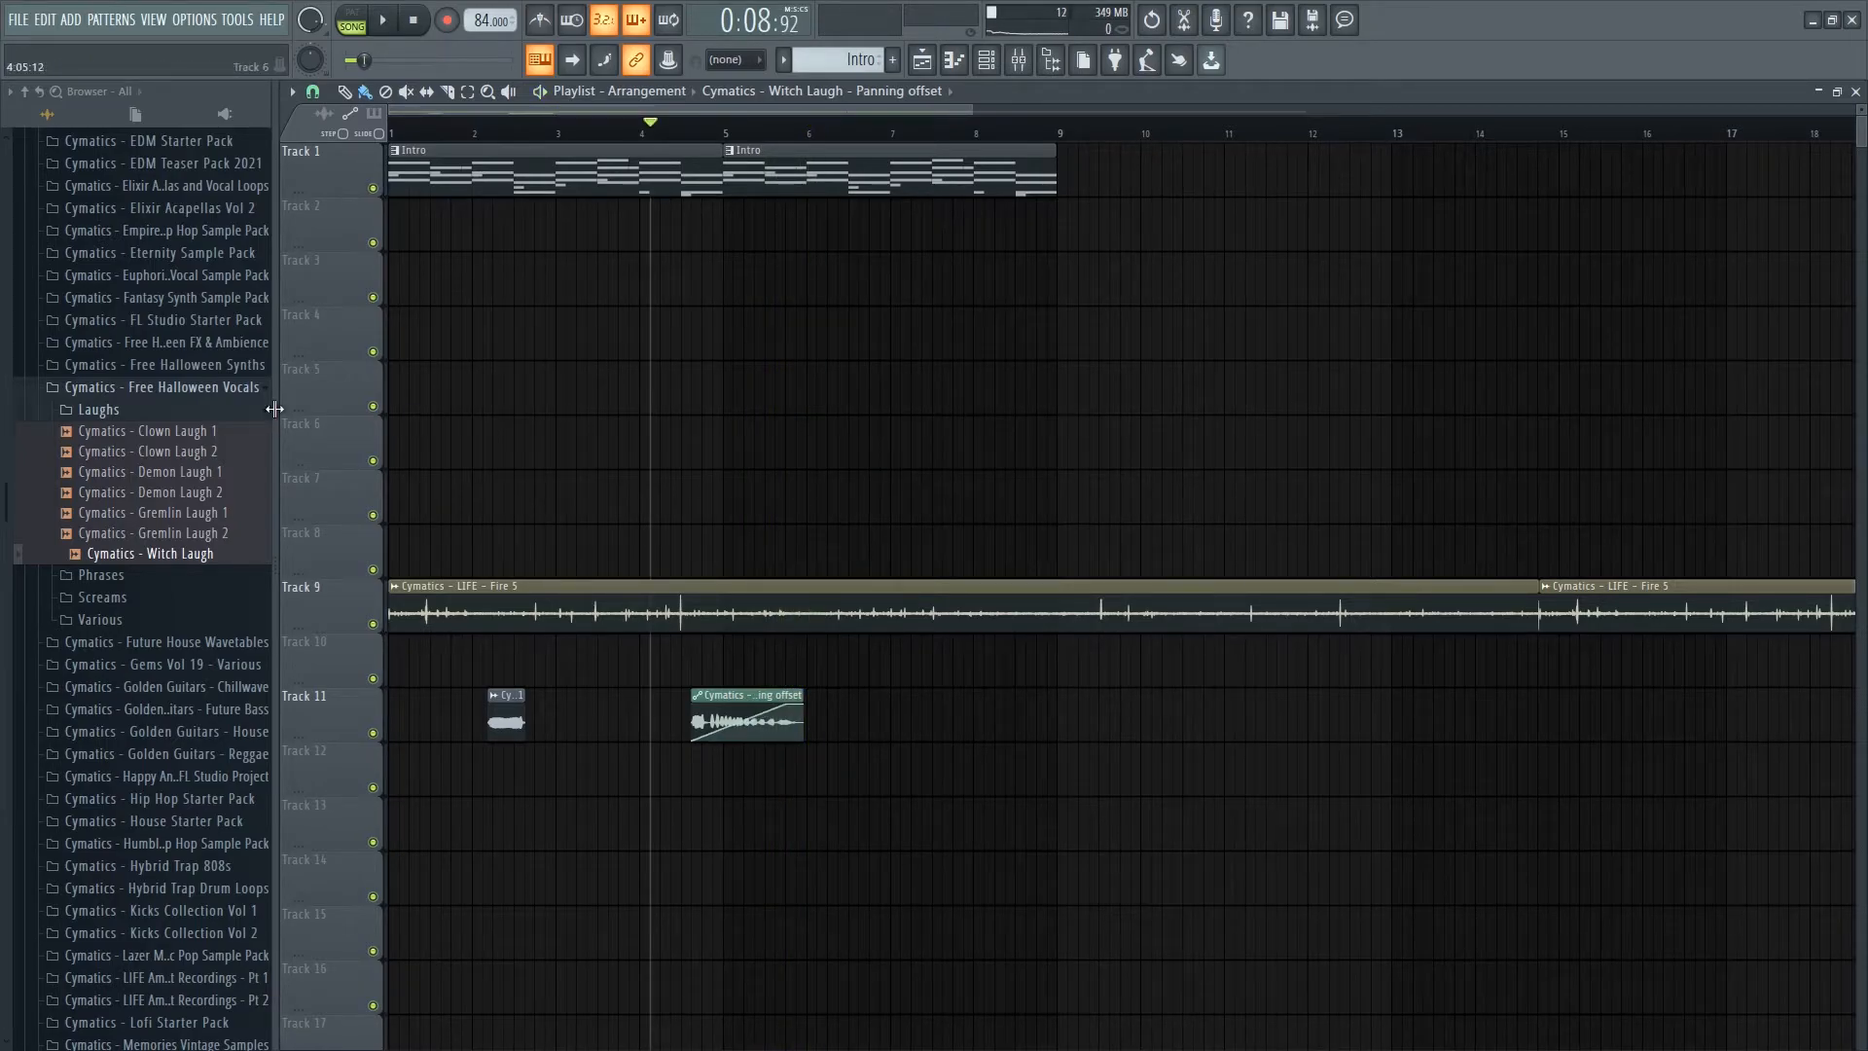
- Place two zapsplat hay footstep clips back to back on Track 13 beneath the Witch Laugh, routed to mixer track 6, and preview them
{"action": "left_click", "coordinate": [194, 389]}
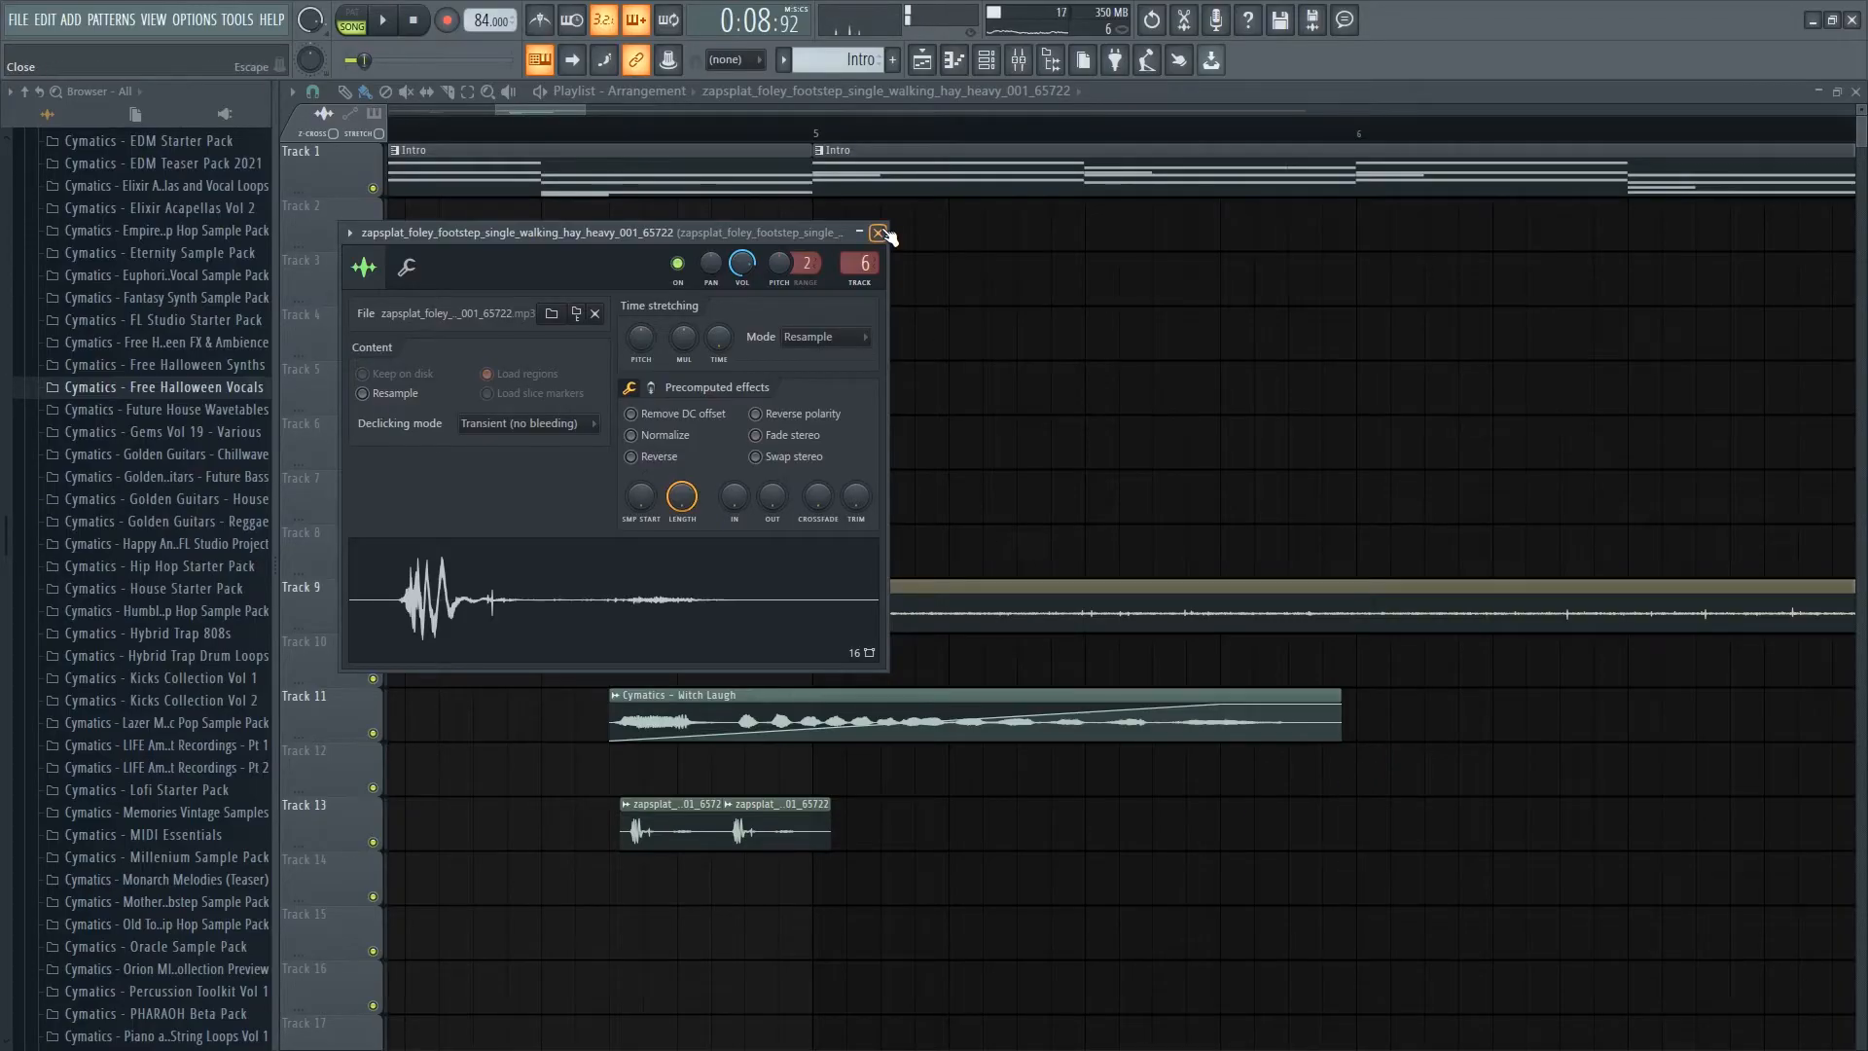
{"action": "left_click", "coordinate": [879, 233]}
{"action": "scroll", "coordinate": [1264, 827], "scroll_direction": "left", "scroll_amount": 3}
{"action": "scroll", "coordinate": [1305, 867], "scroll_direction": "up", "scroll_amount": 2}
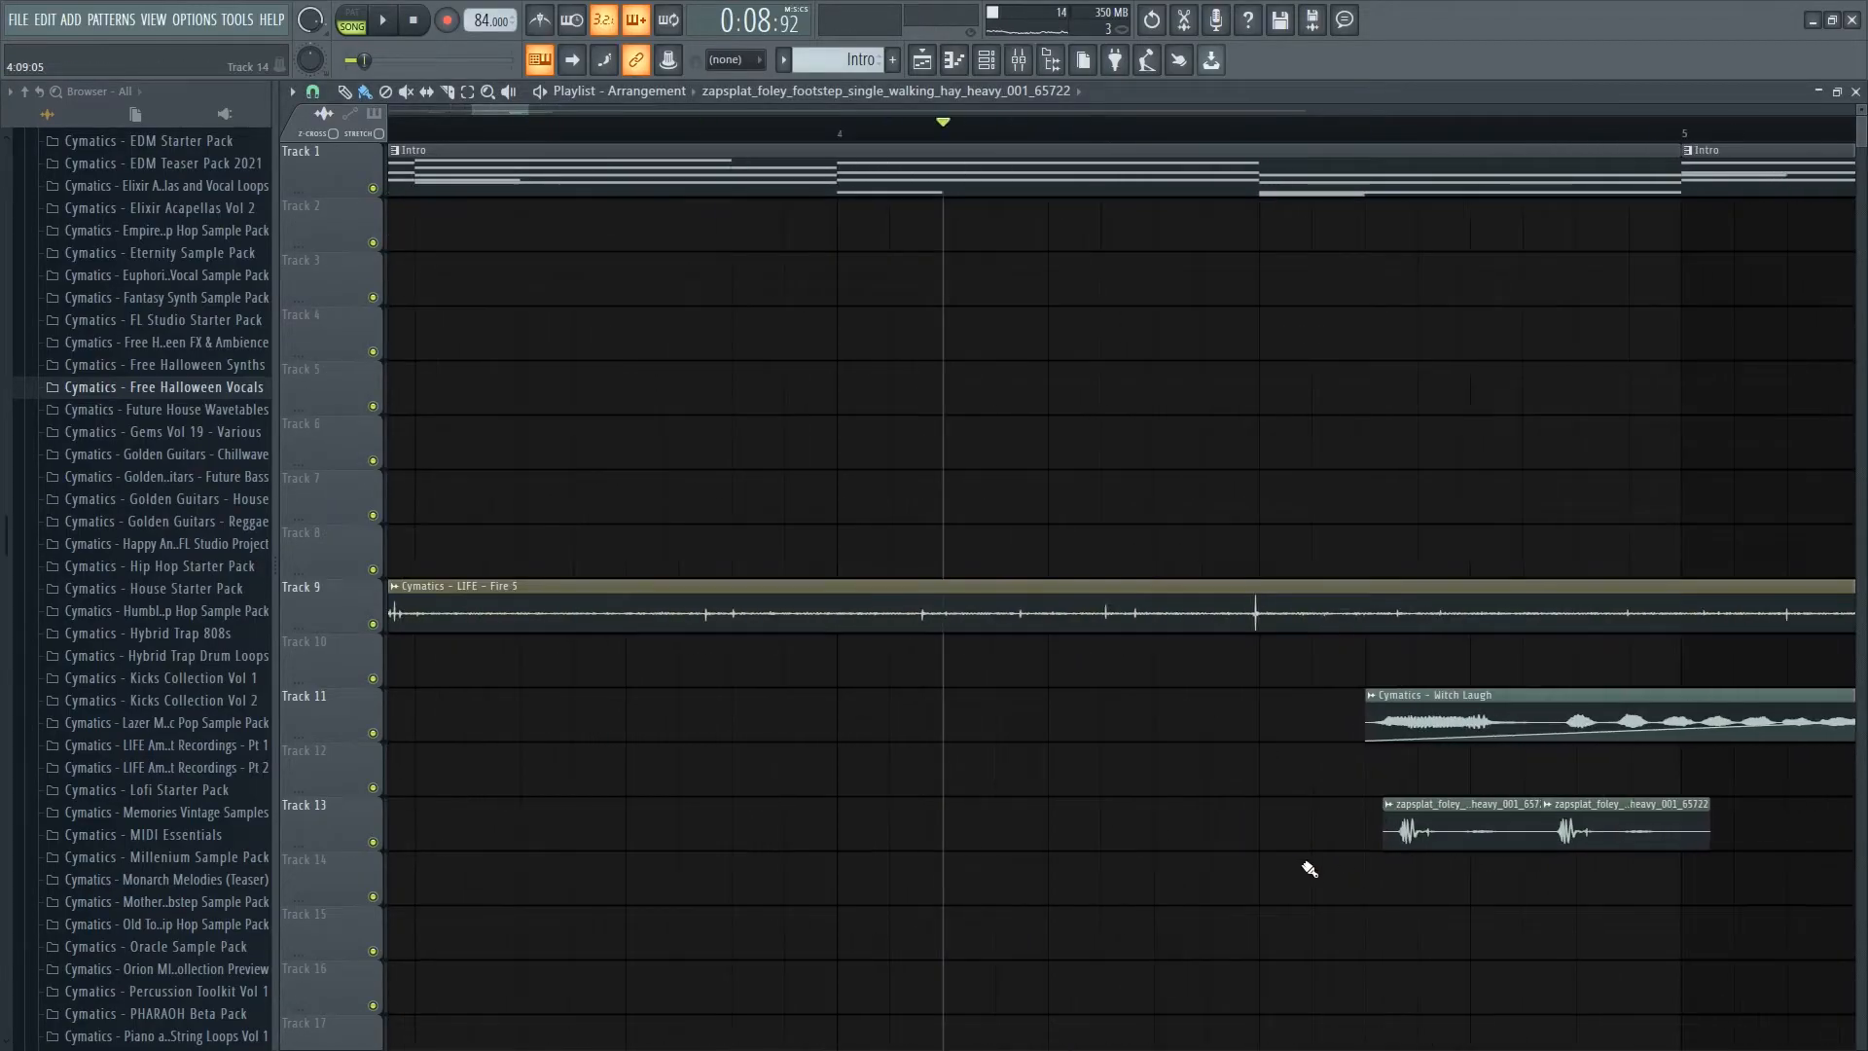
{"action": "scroll", "coordinate": [1119, 866], "scroll_direction": "right", "scroll_amount": 3}
{"action": "right_click", "coordinate": [865, 836], "text": "ctrl+alt"}
{"action": "scroll", "coordinate": [930, 827], "scroll_direction": "down", "scroll_amount": 3}
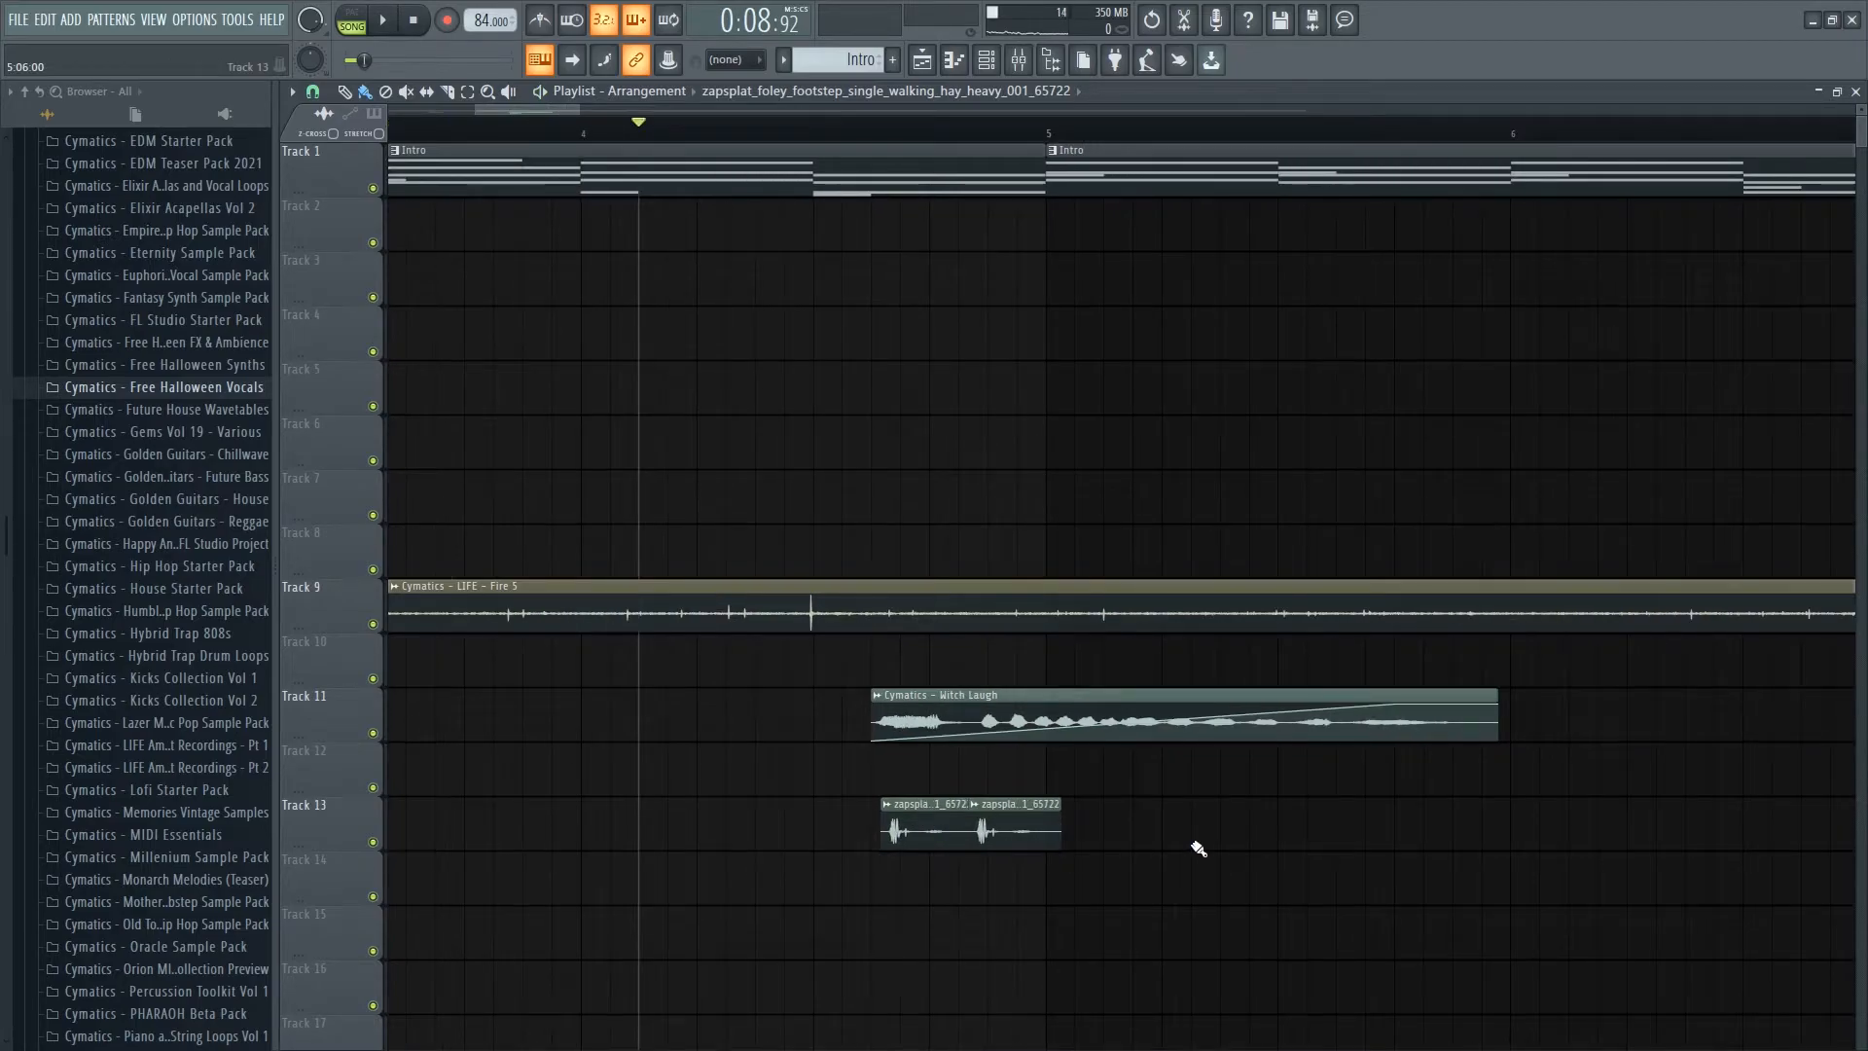
- Extend the Track 13 footsteps with increasingly closer clones and add their volume and panning automation on Tracks 14 and 15
{"action": "scroll", "coordinate": [1354, 704], "scroll_direction": "down", "scroll_amount": 3}
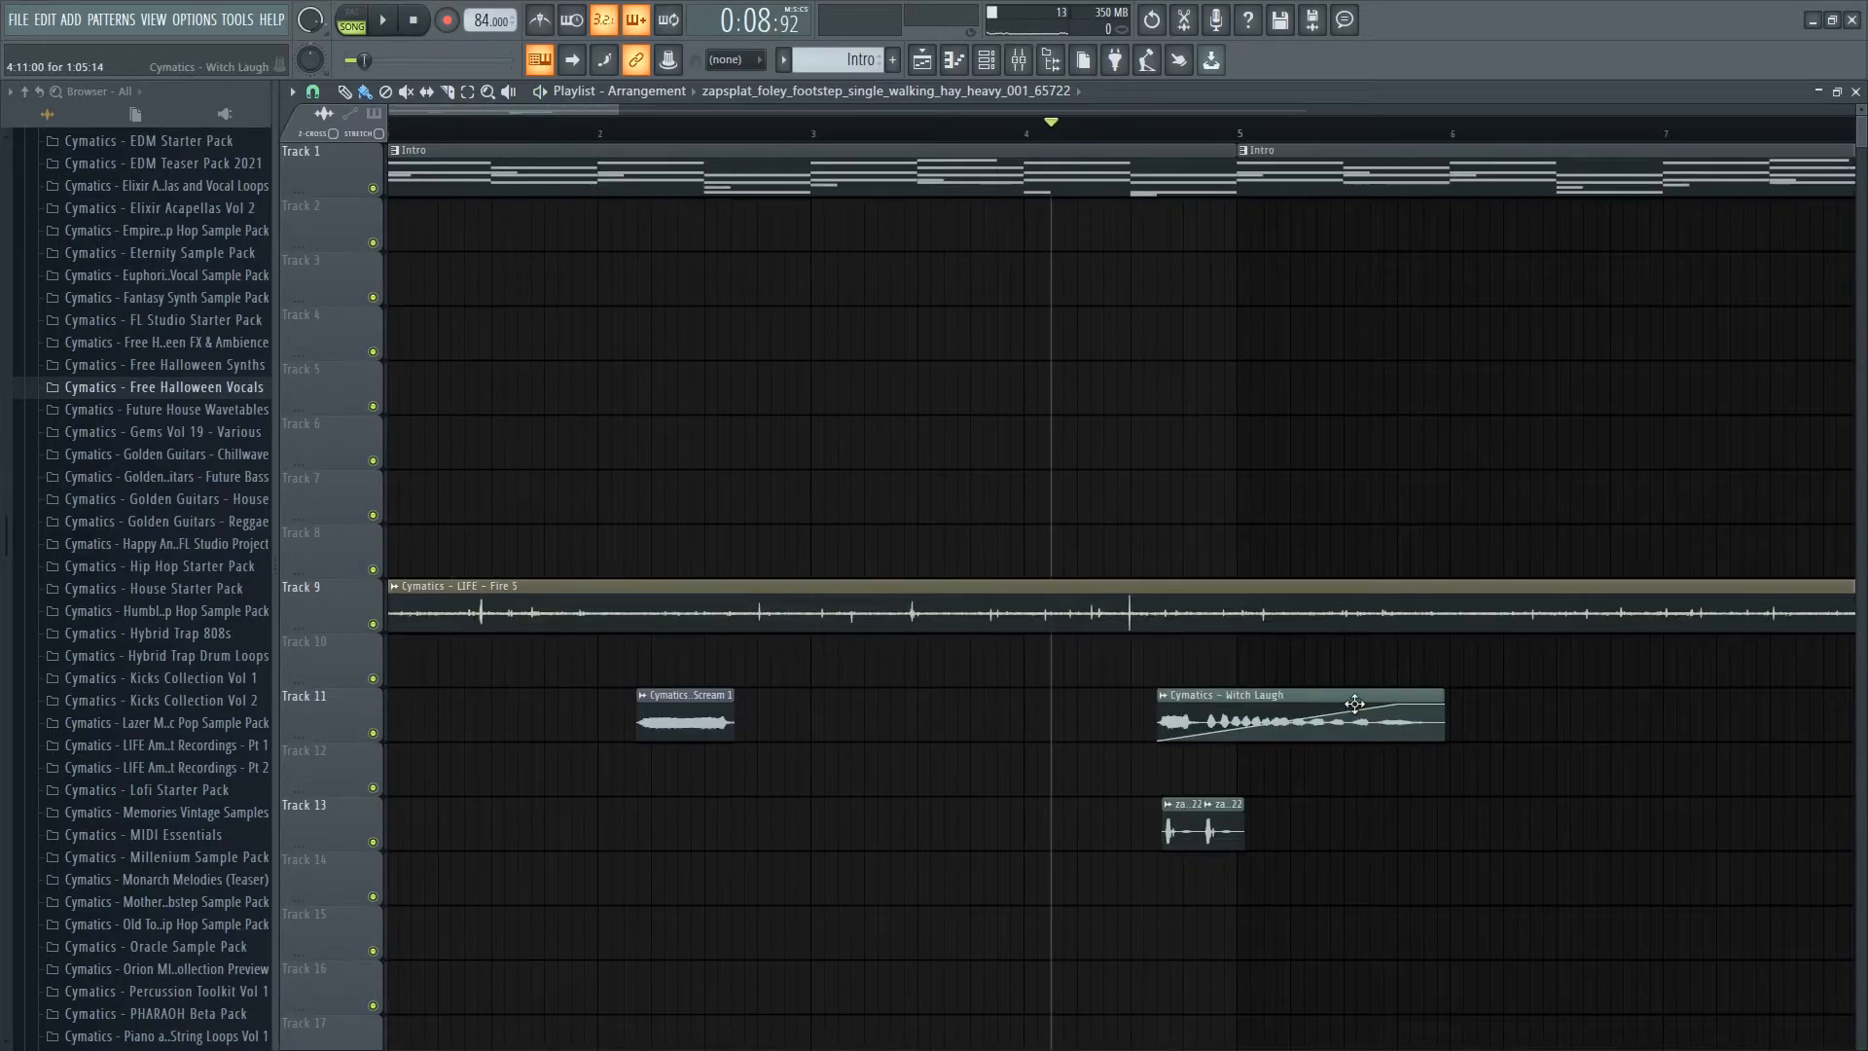
{"action": "right_click", "coordinate": [639, 720], "text": "ctrl+alt"}
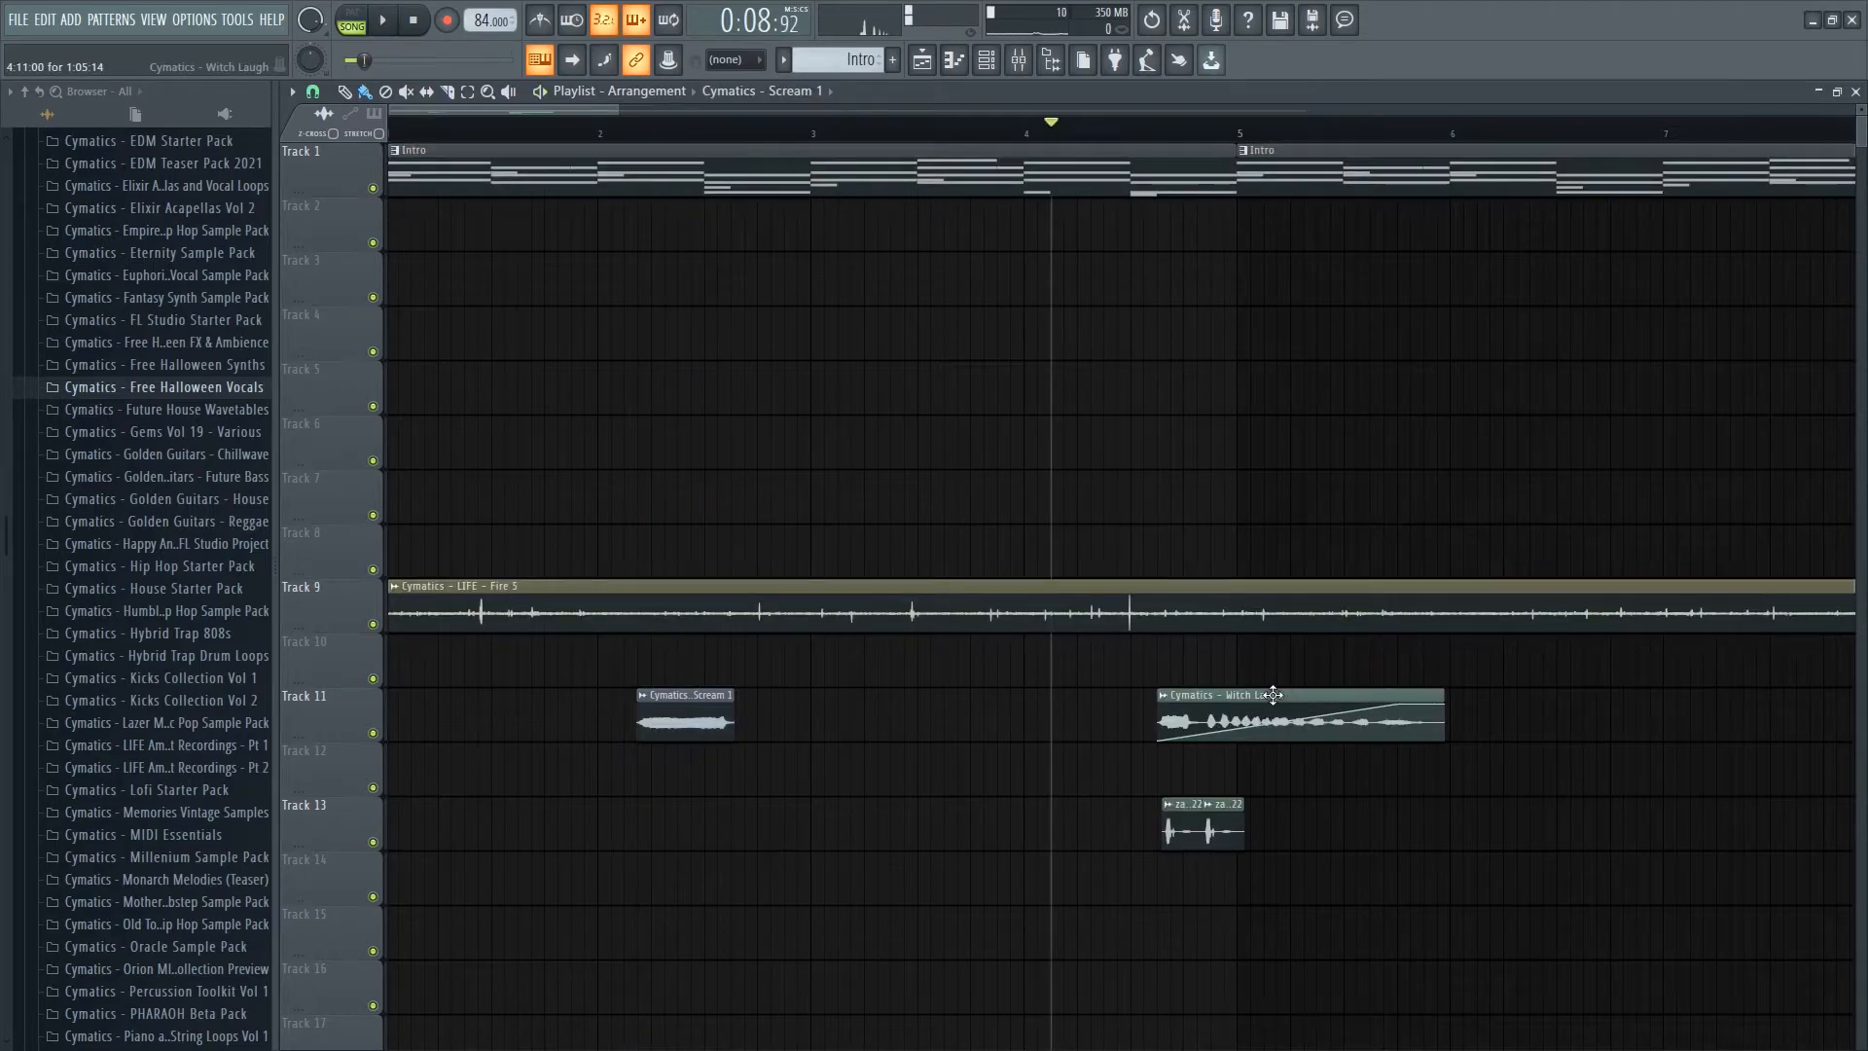
{"action": "left_click_drag", "start_coordinate": [1272, 693], "coordinate": [813, 593]}
{"action": "scroll", "coordinate": [808, 584], "scroll_direction": "up", "scroll_amount": 2}
{"action": "key", "text": "space"}
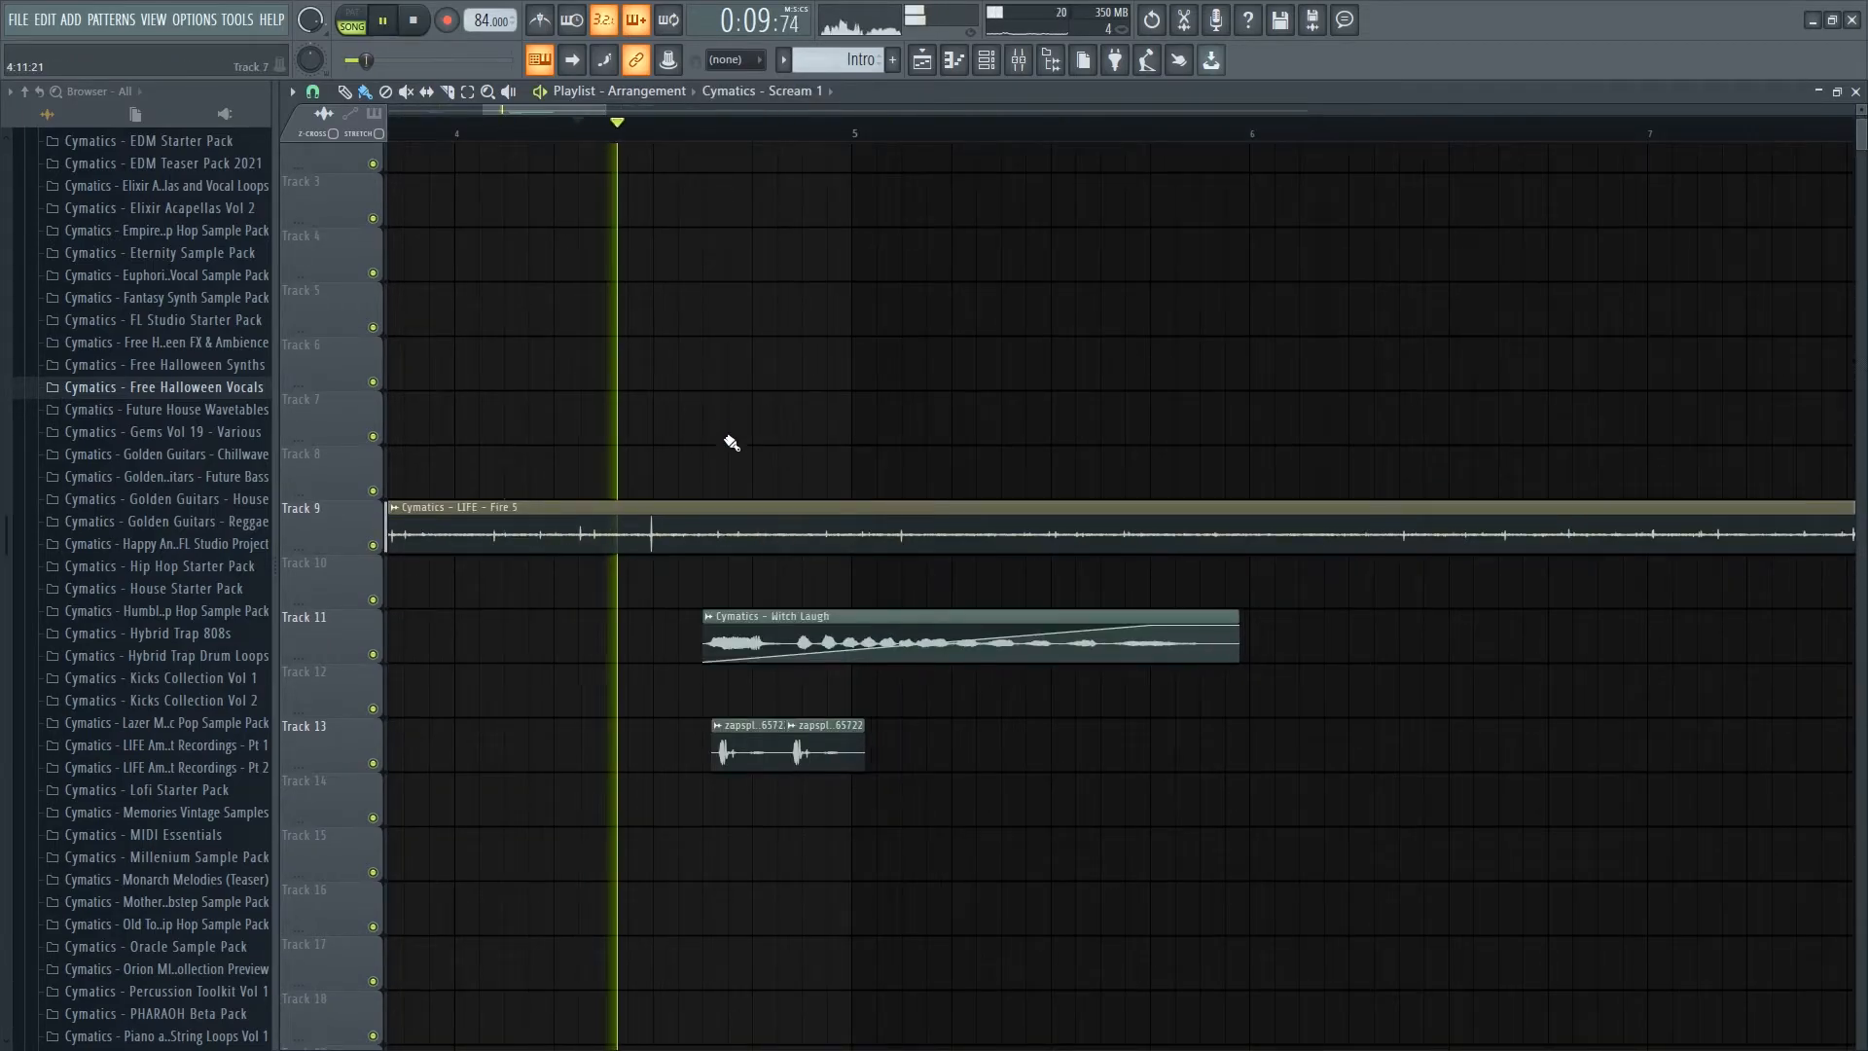
{"action": "scroll", "coordinate": [763, 812], "scroll_direction": "up", "scroll_amount": 1}
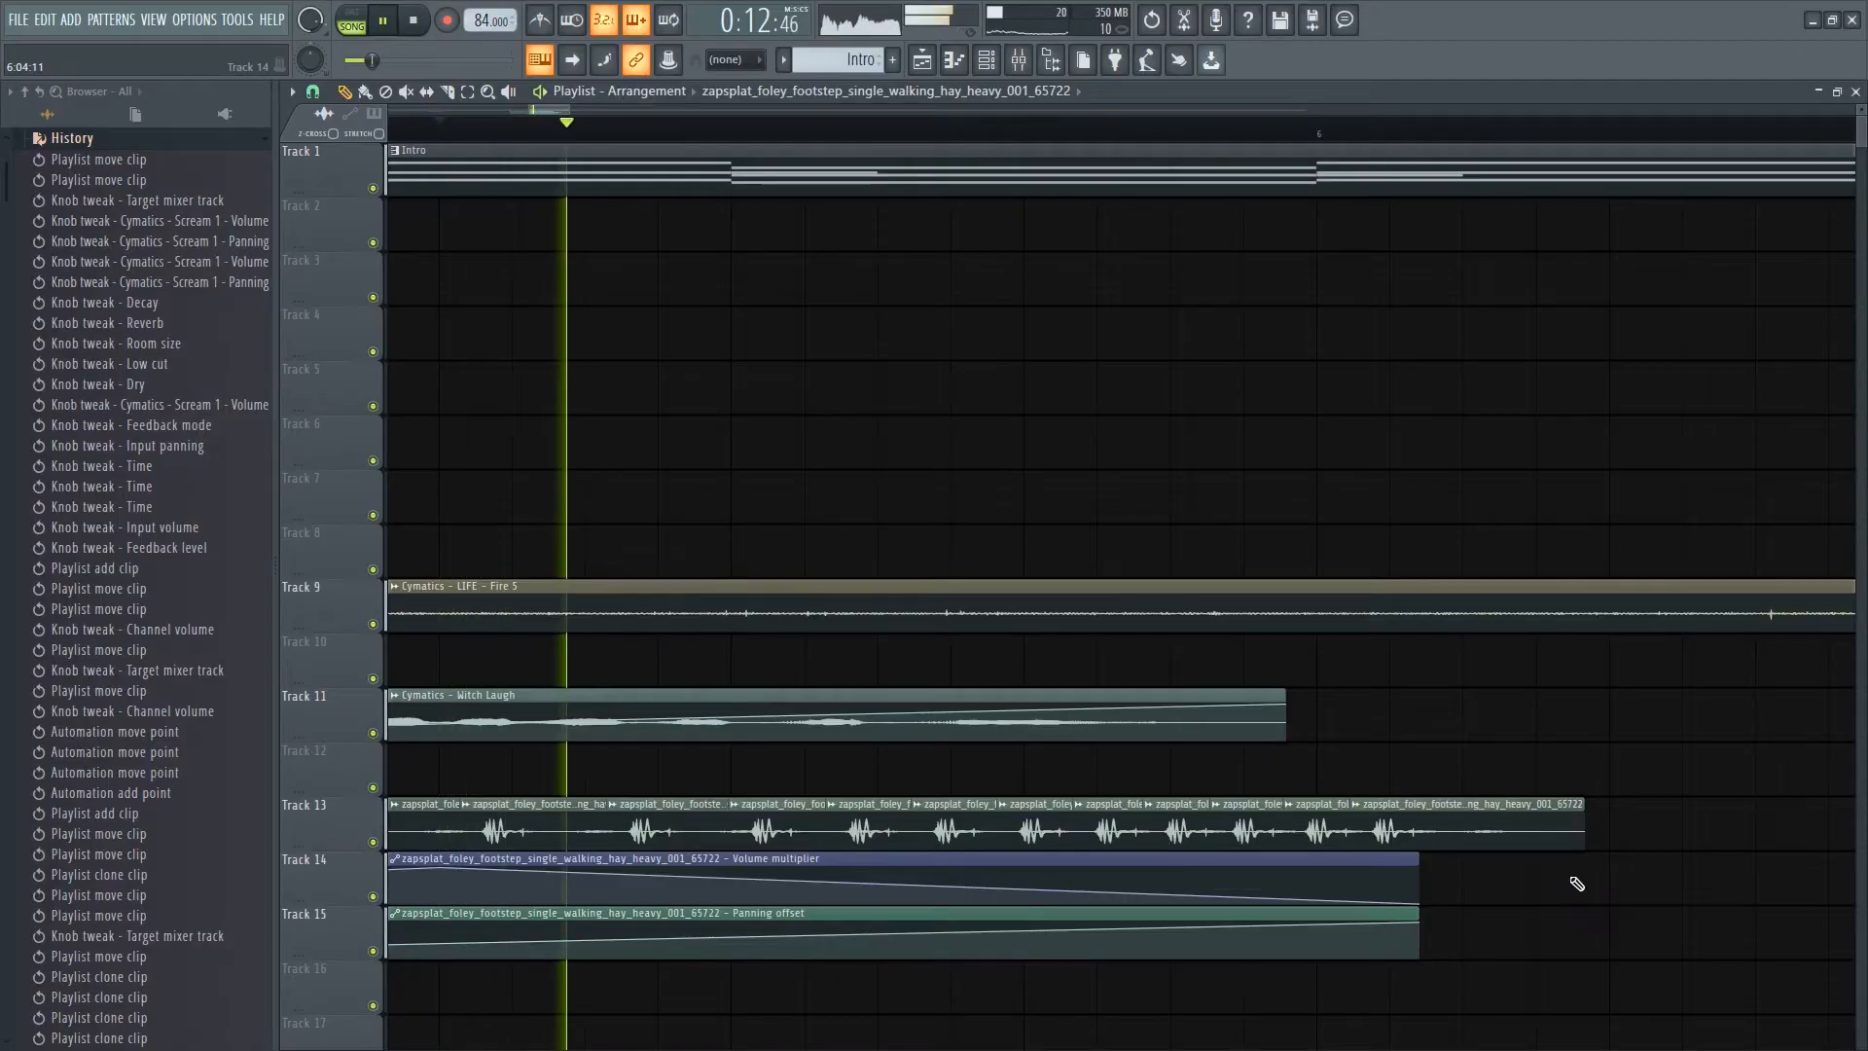
{"action": "scroll", "coordinate": [1566, 887], "scroll_direction": "down", "scroll_amount": 1}
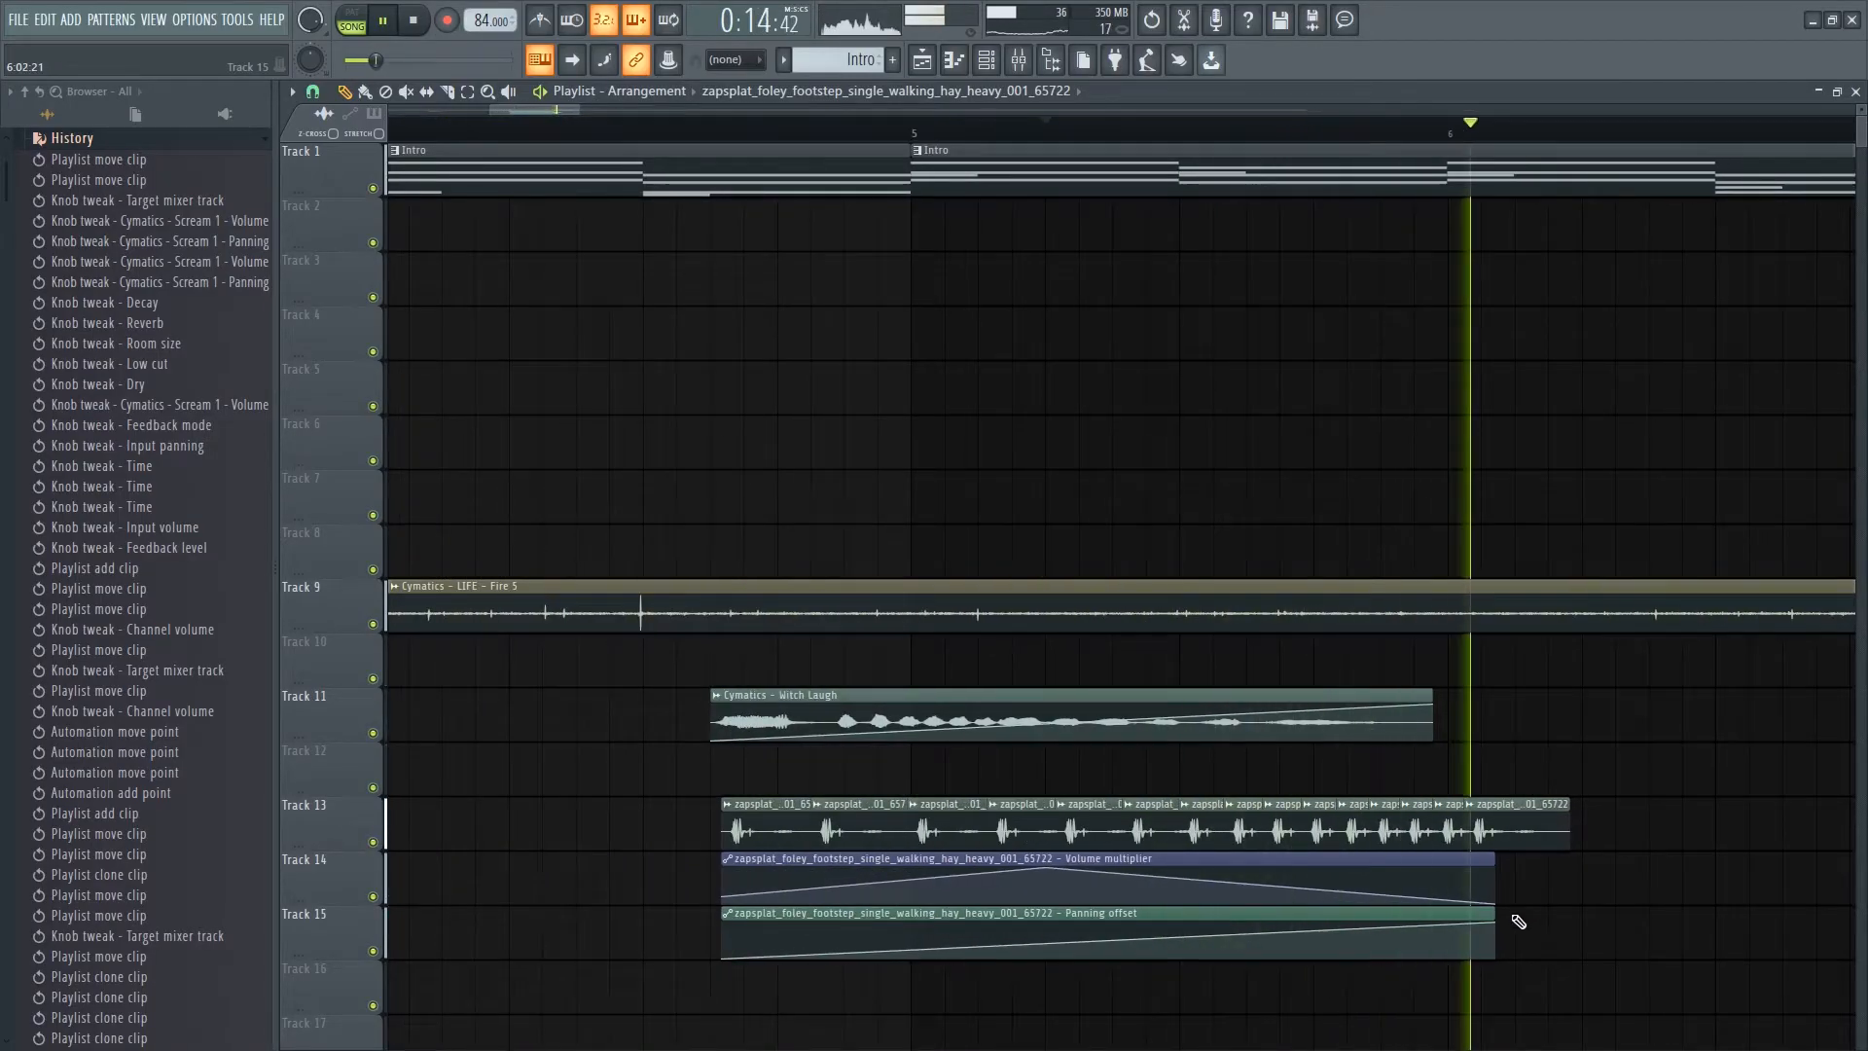
{"action": "scroll", "coordinate": [1517, 922], "scroll_direction": "down", "scroll_amount": 2}
{"action": "key", "text": "space"}
{"action": "scroll", "coordinate": [1367, 807], "scroll_direction": "down", "scroll_amount": 3}
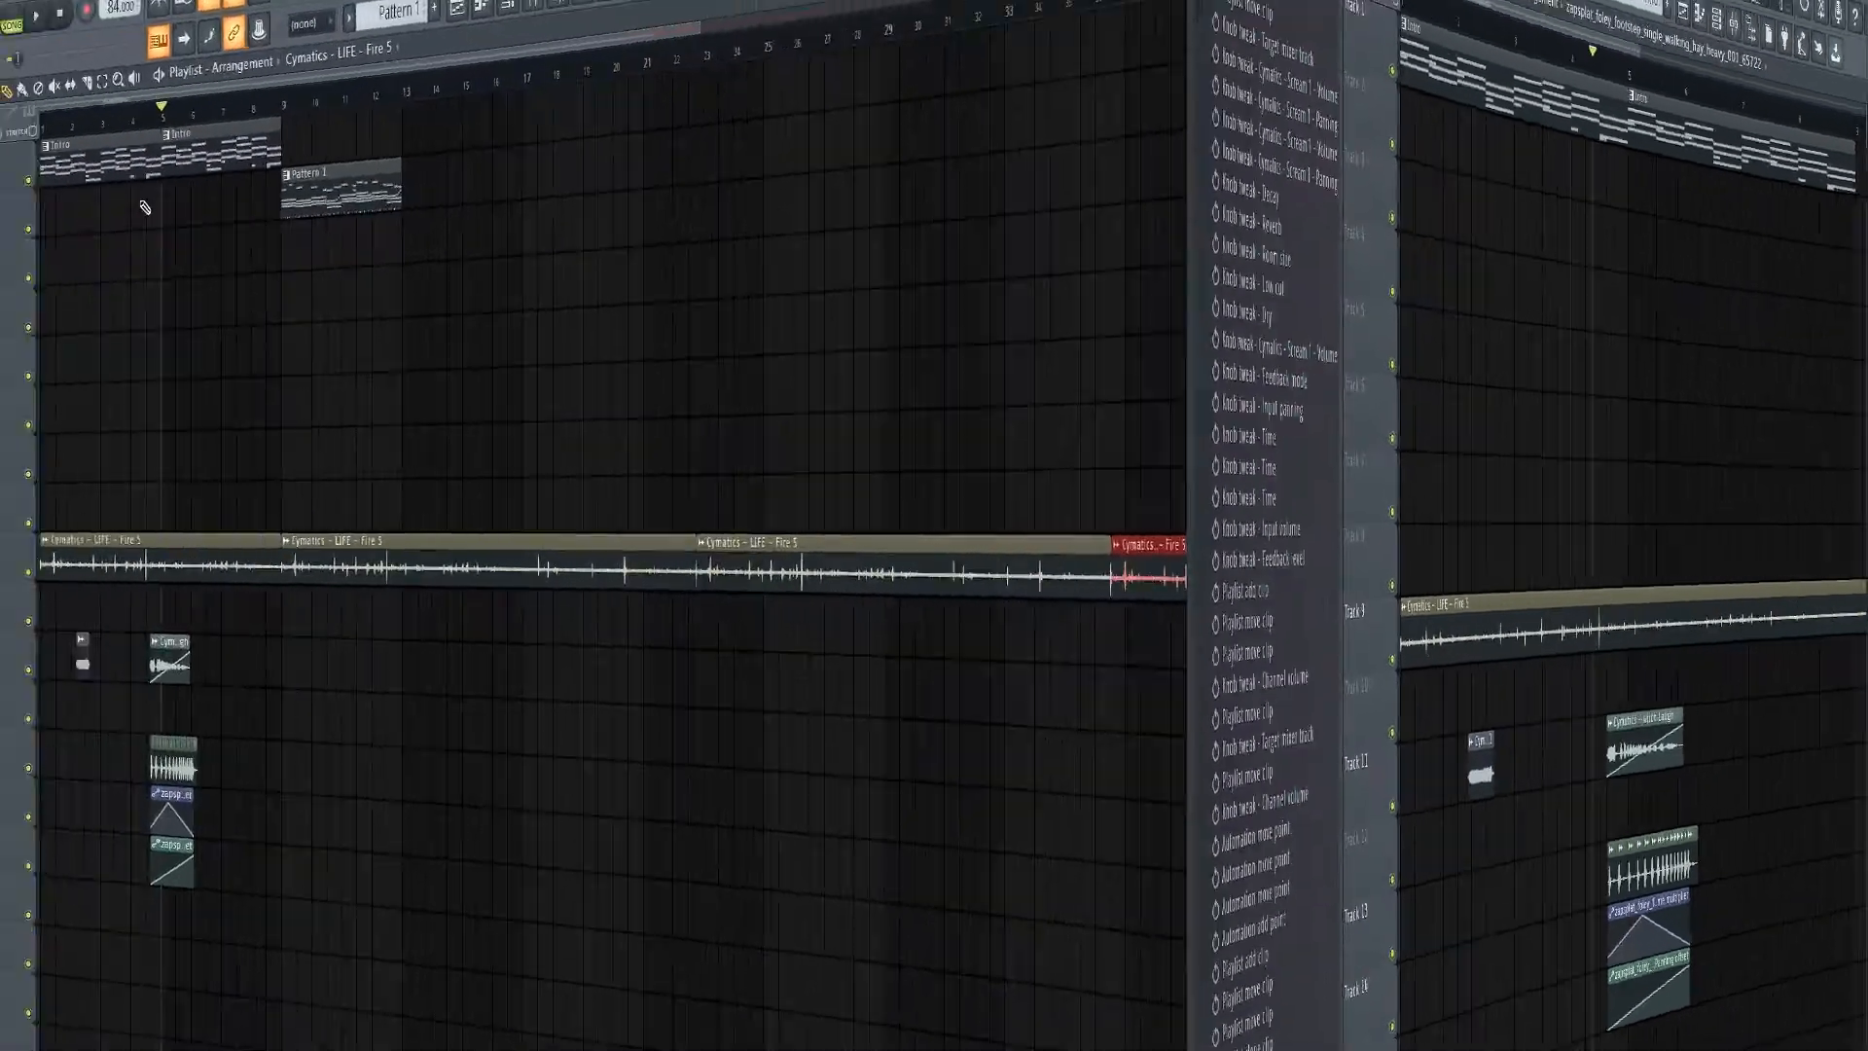
- Select Pattern 4's descending A5, G#5 and F#5 notes in Kontakt #2 and lower their velocity to match the other notes
{"action": "scroll", "coordinate": [613, 230], "scroll_direction": "up", "scroll_amount": 2}
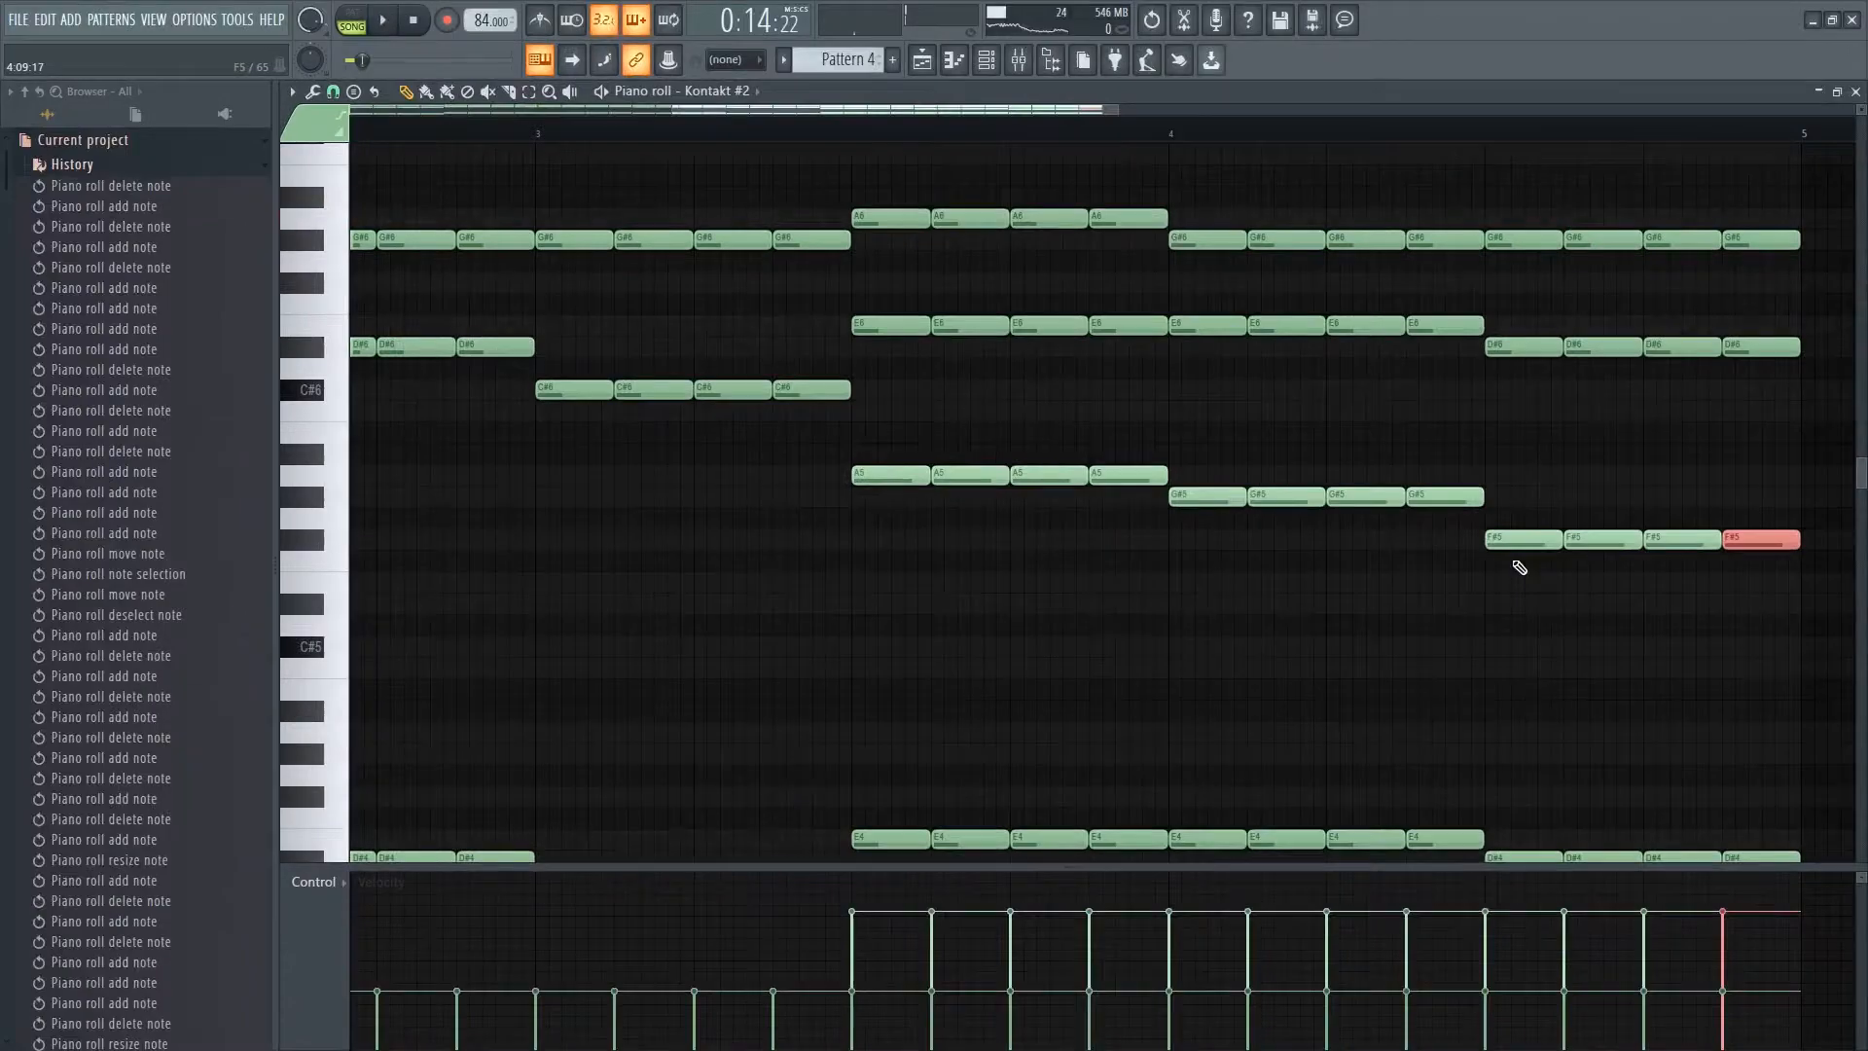
{"action": "left_click_drag", "start_coordinate": [1322, 486], "coordinate": [868, 580]}
{"action": "left_click_drag", "start_coordinate": [1257, 445], "coordinate": [907, 628]}
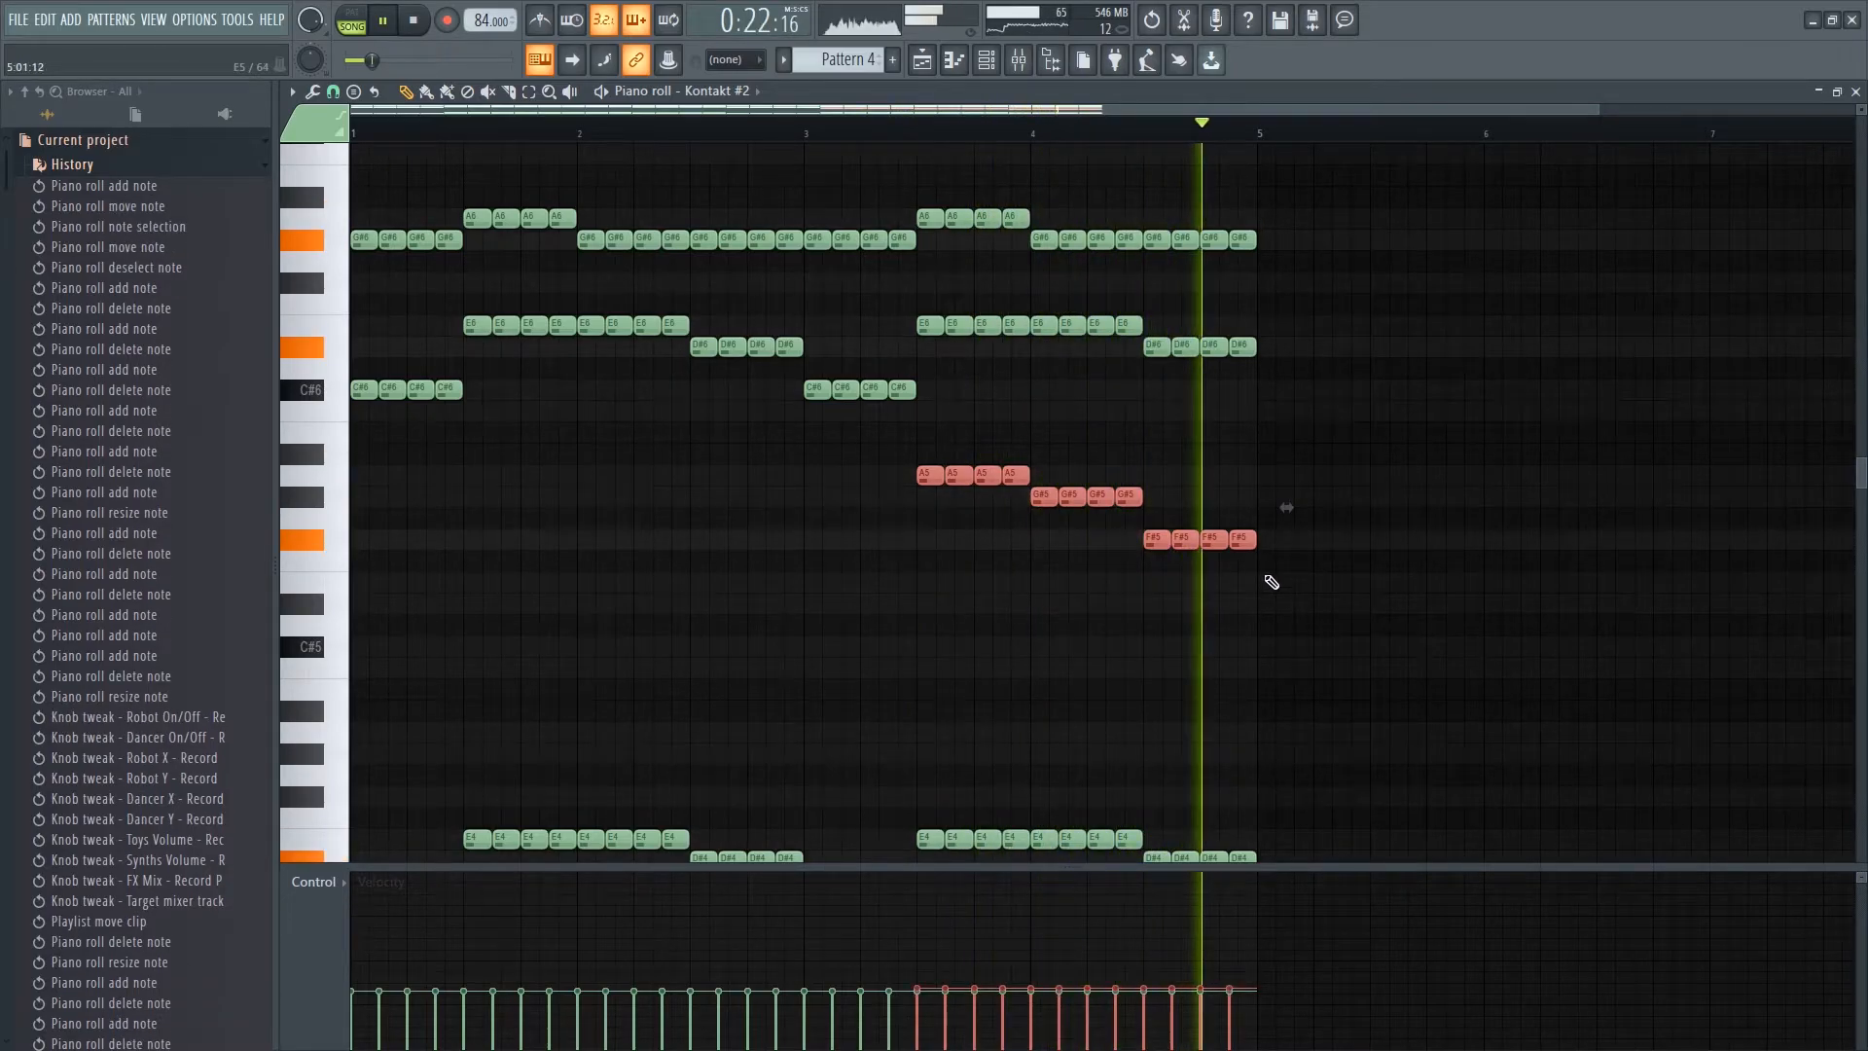
{"action": "scroll", "coordinate": [1273, 581], "scroll_direction": "down", "scroll_amount": 1}
{"action": "left_click", "coordinate": [1294, 575], "text": "ctrl"}
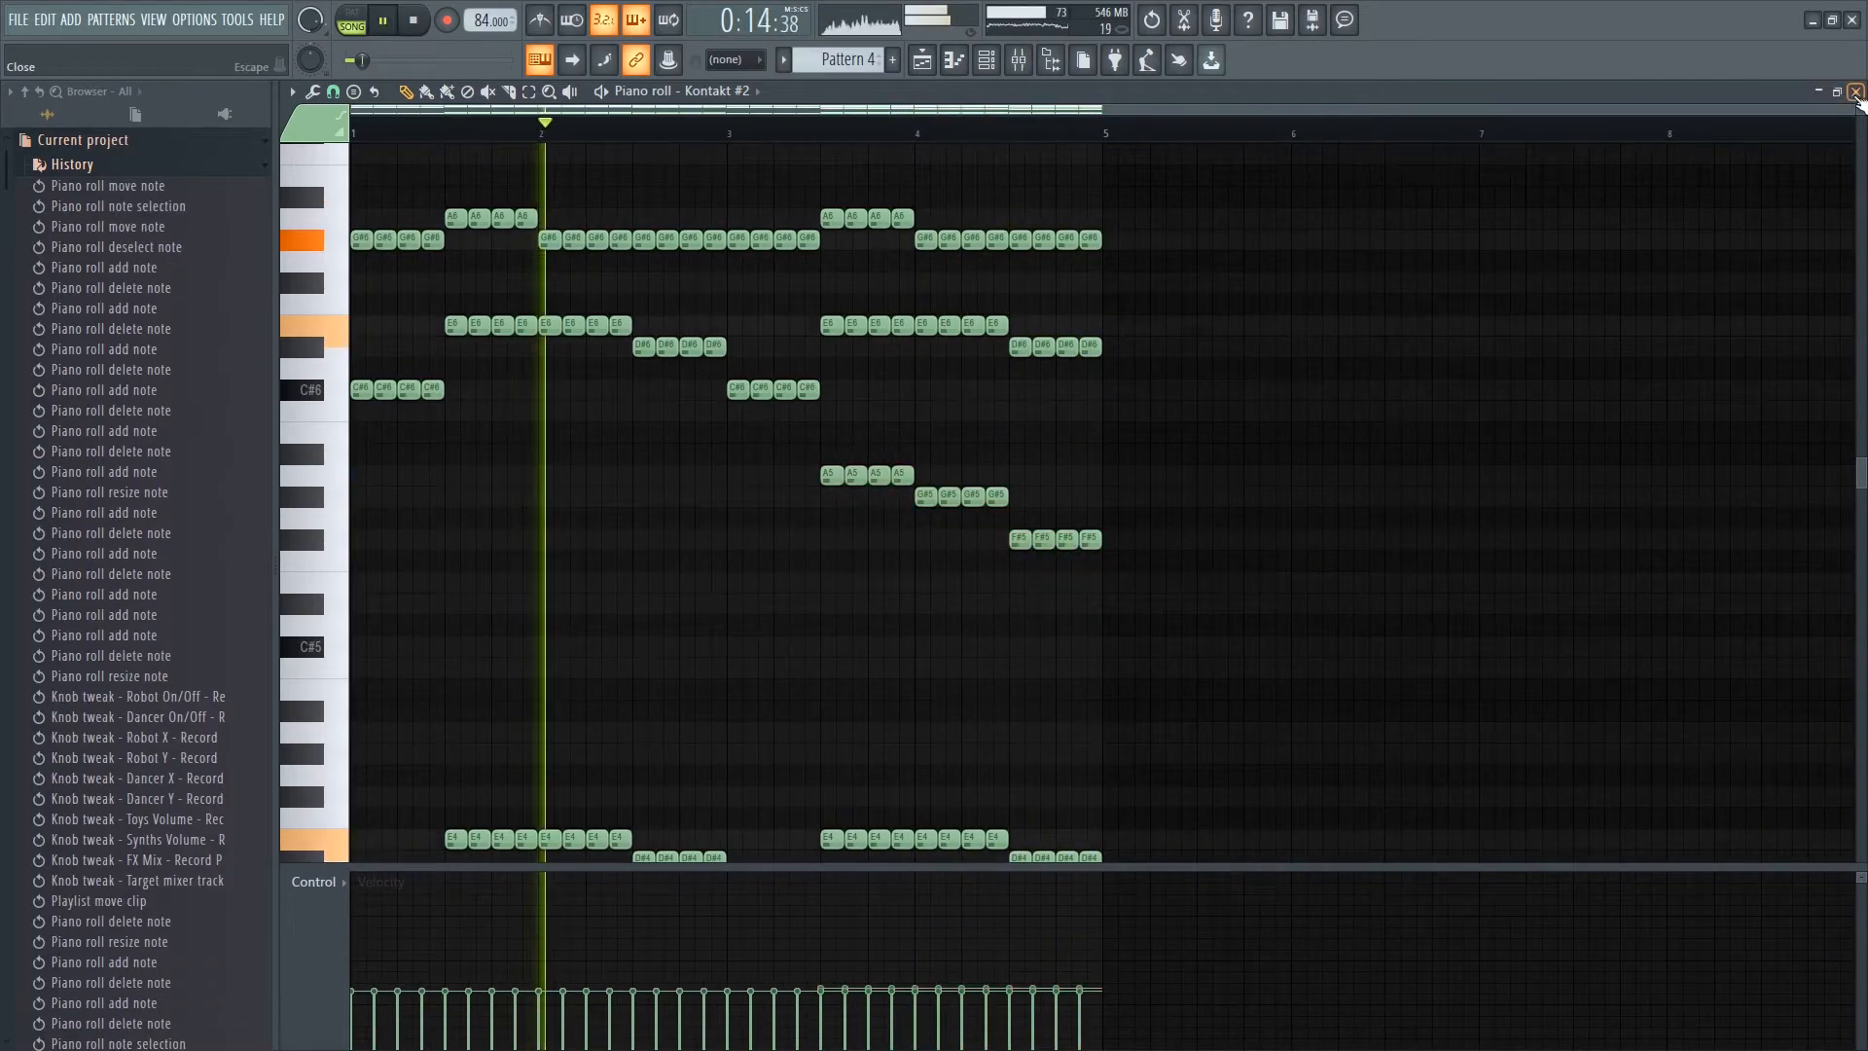
- Close the Kontakt #2 piano roll and audition Pattern 4 together with the Intro in the playlist
{"action": "key", "text": "F7"}
{"action": "key", "text": "F6"}
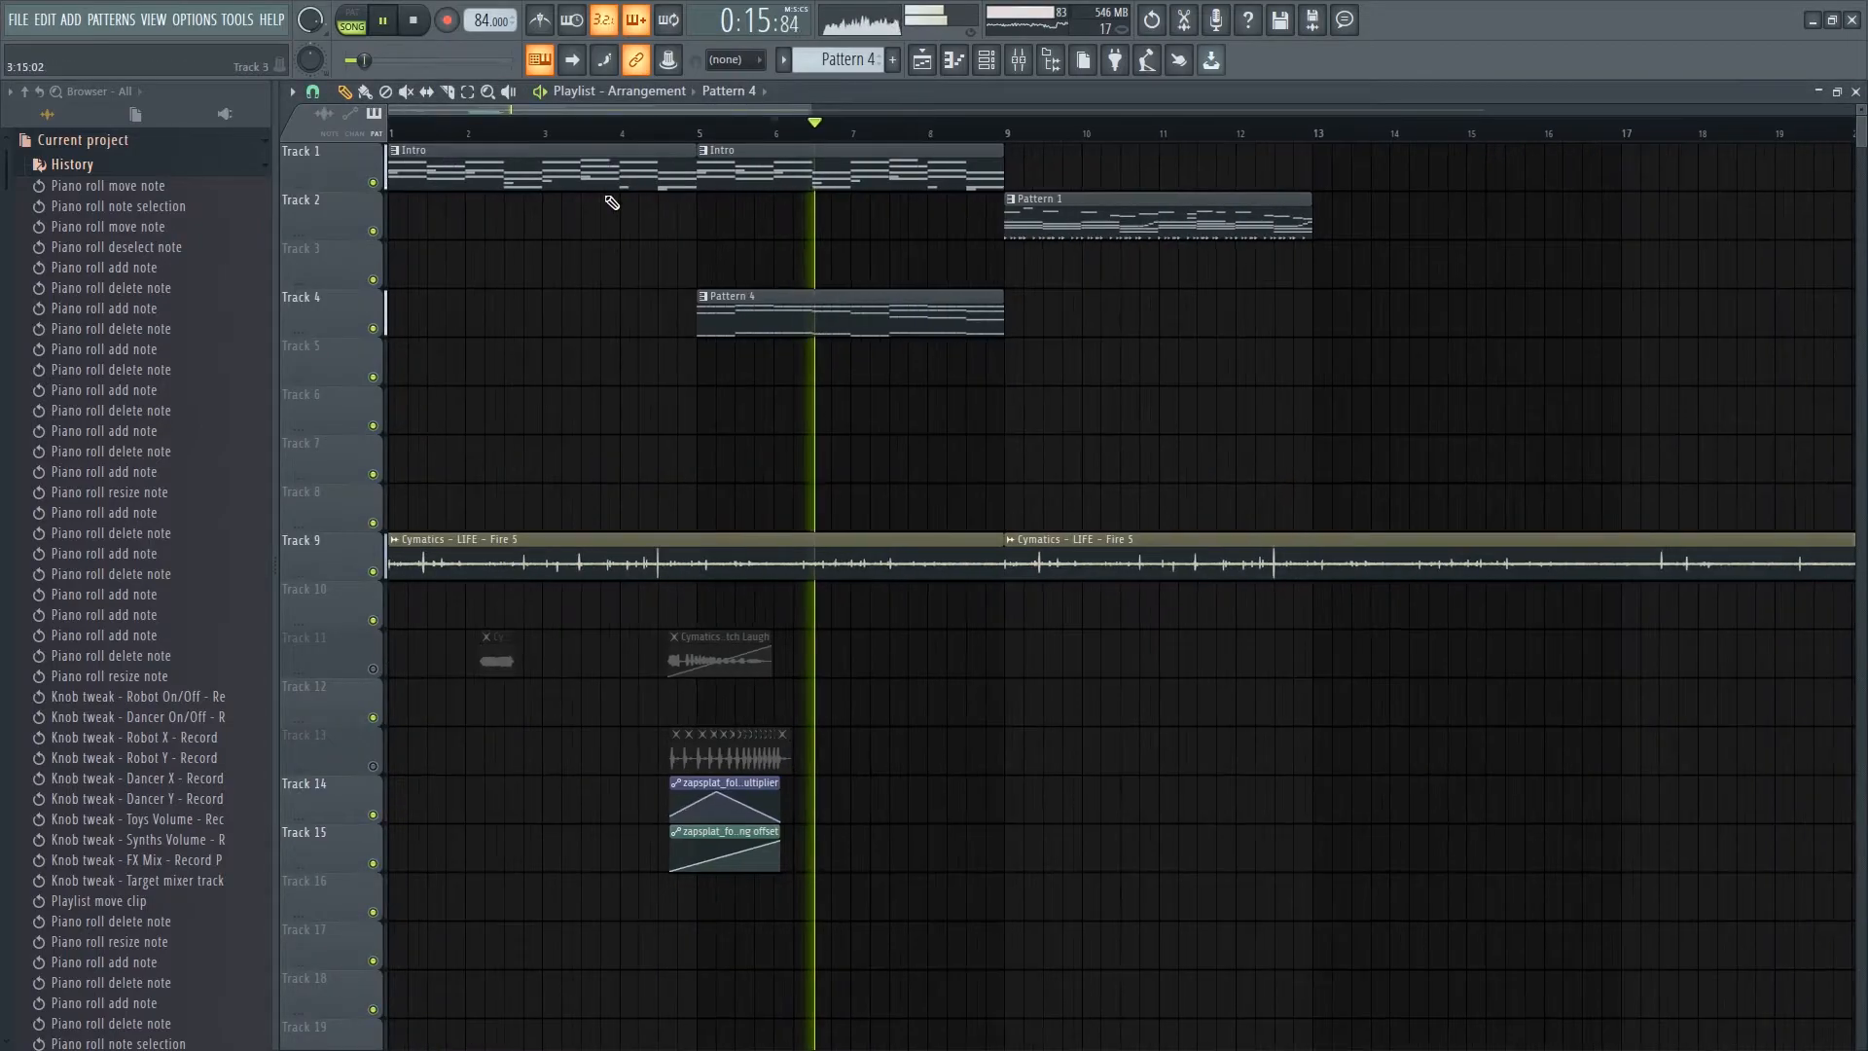
{"action": "key", "text": "space"}
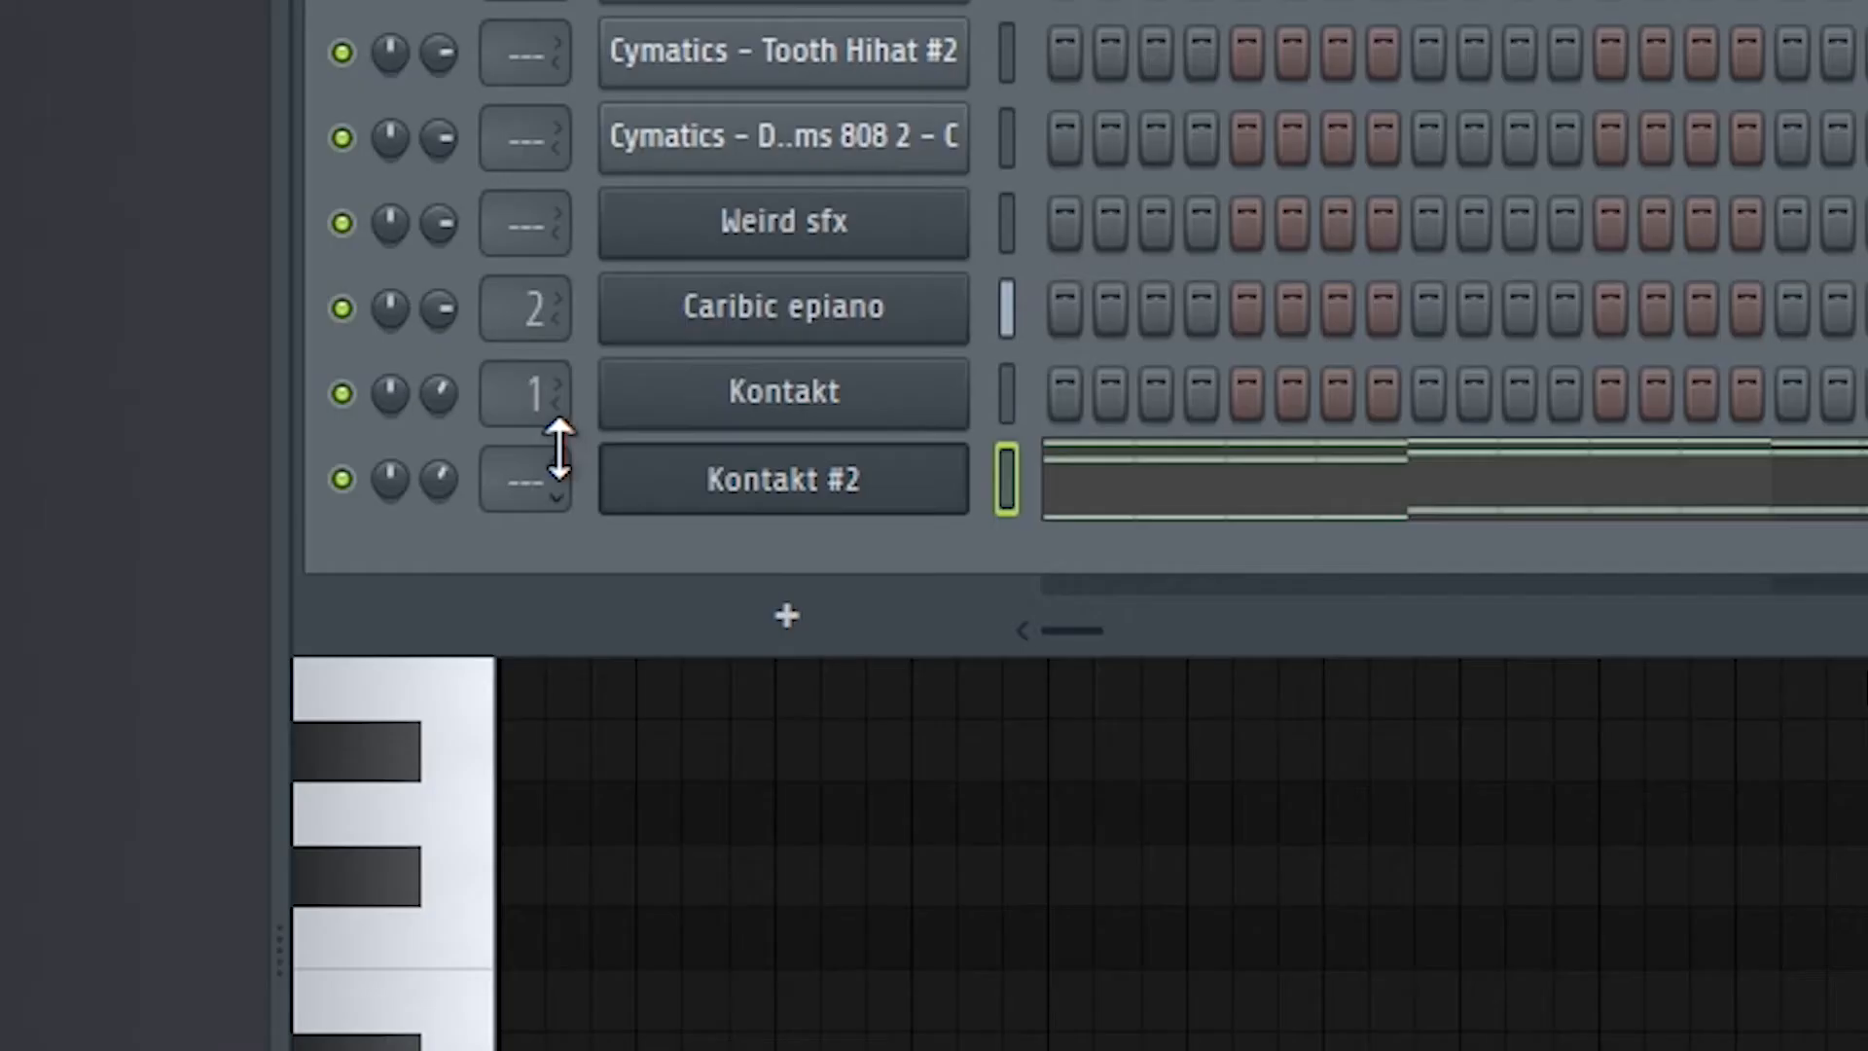
- Route Kontakt #2 to mixer track 1 and audition Pattern 4's notes in the piano roll
{"action": "scroll", "coordinate": [560, 450], "scroll_direction": "up", "scroll_amount": 1}
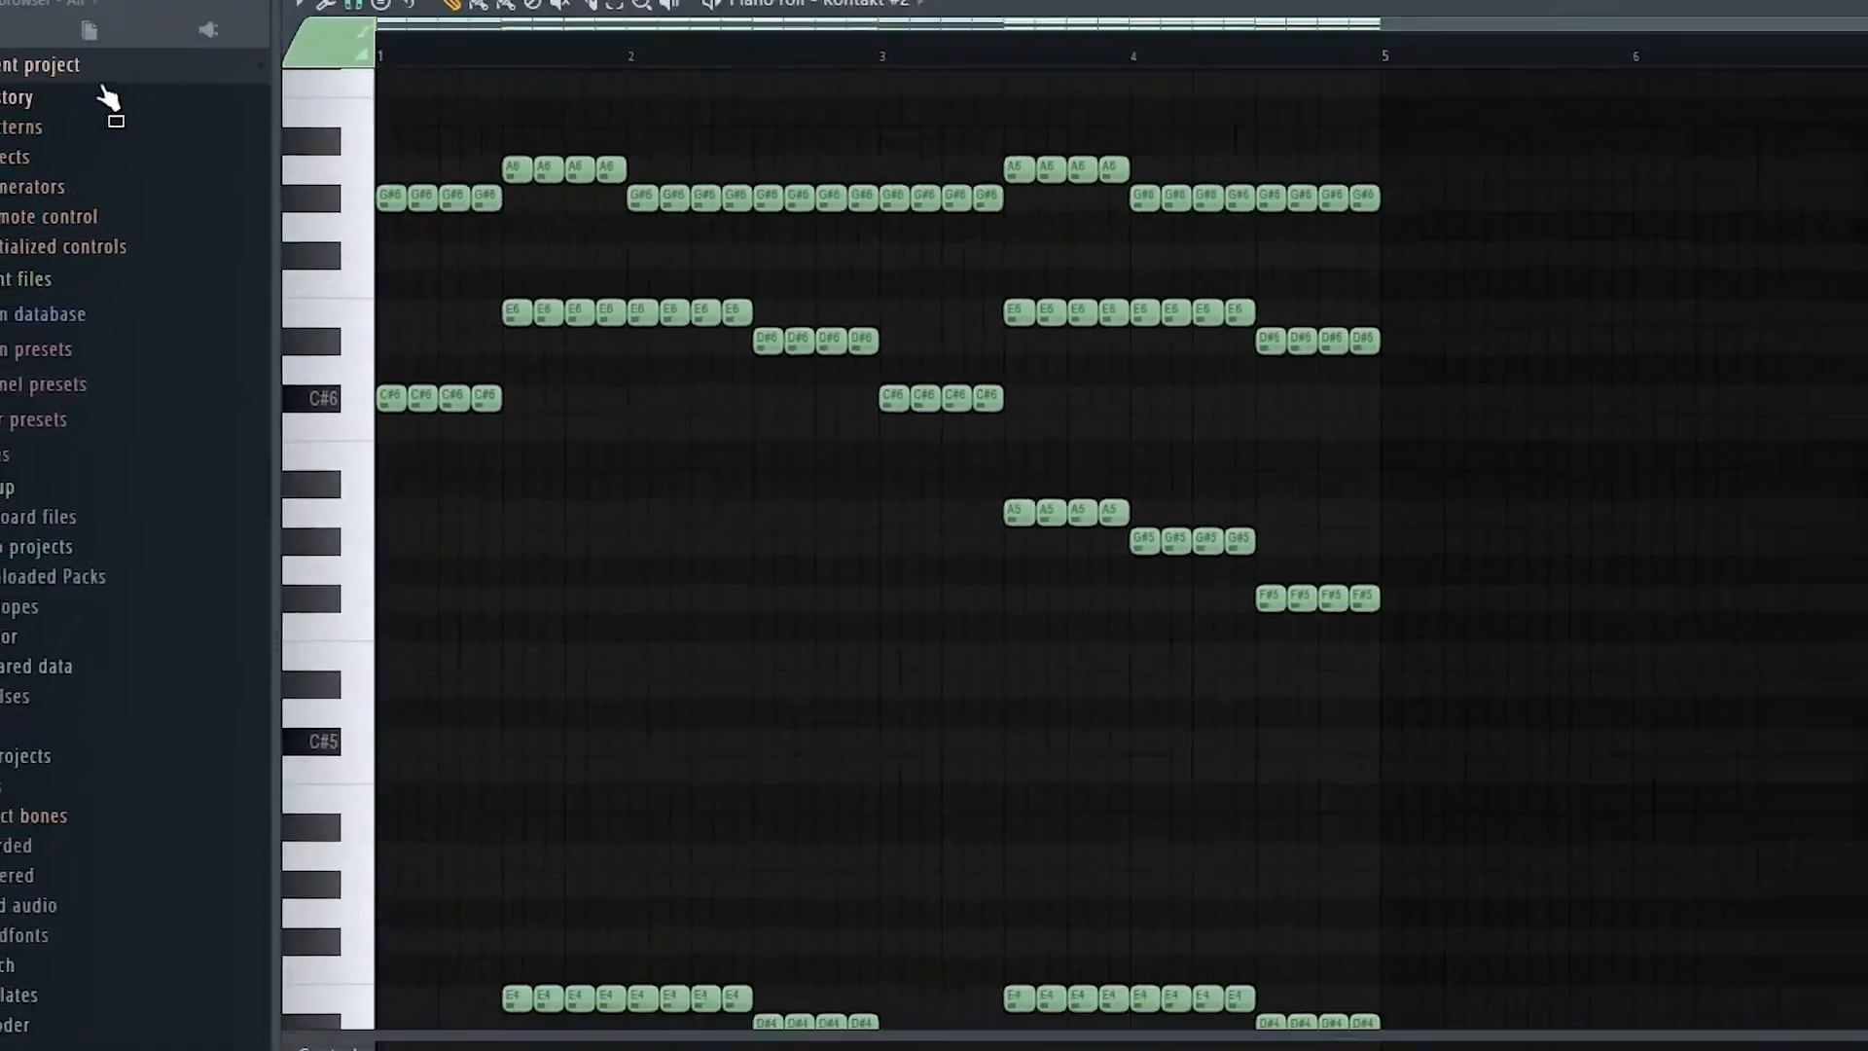
{"action": "left_click", "coordinate": [155, 165]}
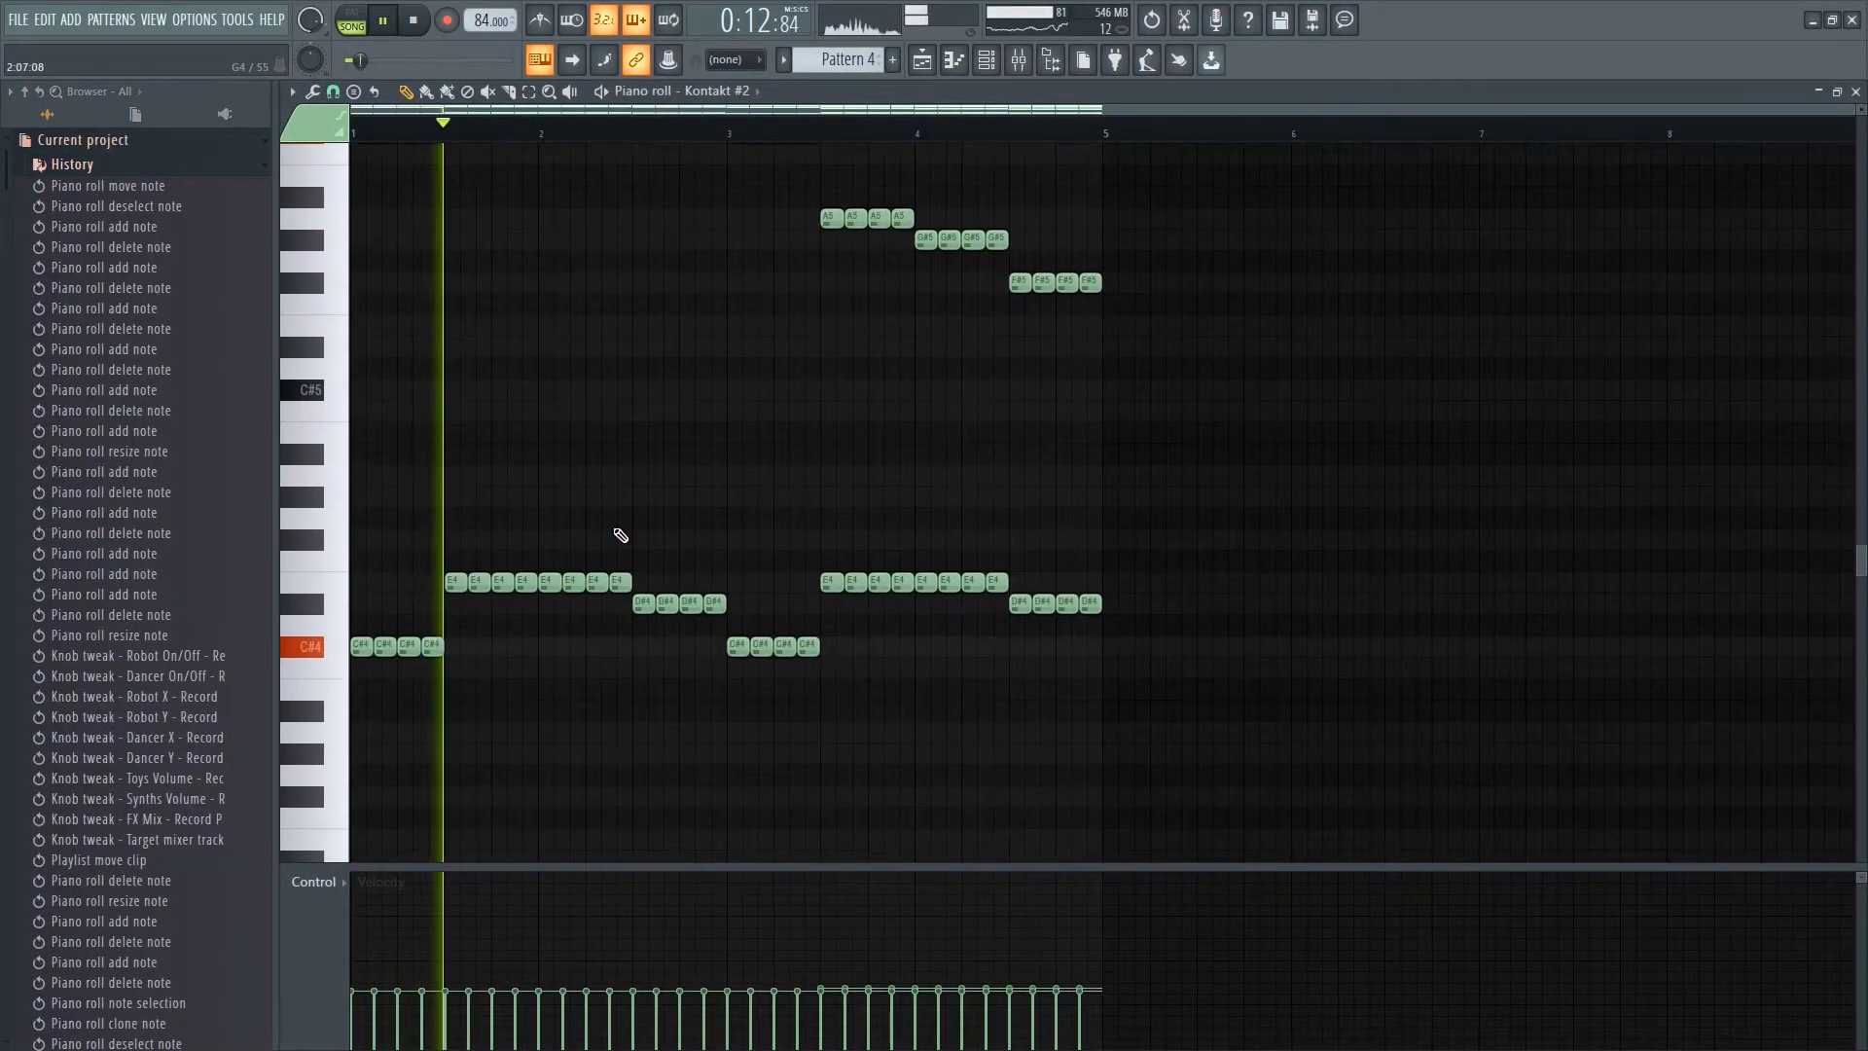
{"action": "scroll", "coordinate": [620, 535], "scroll_direction": "up", "scroll_amount": 1}
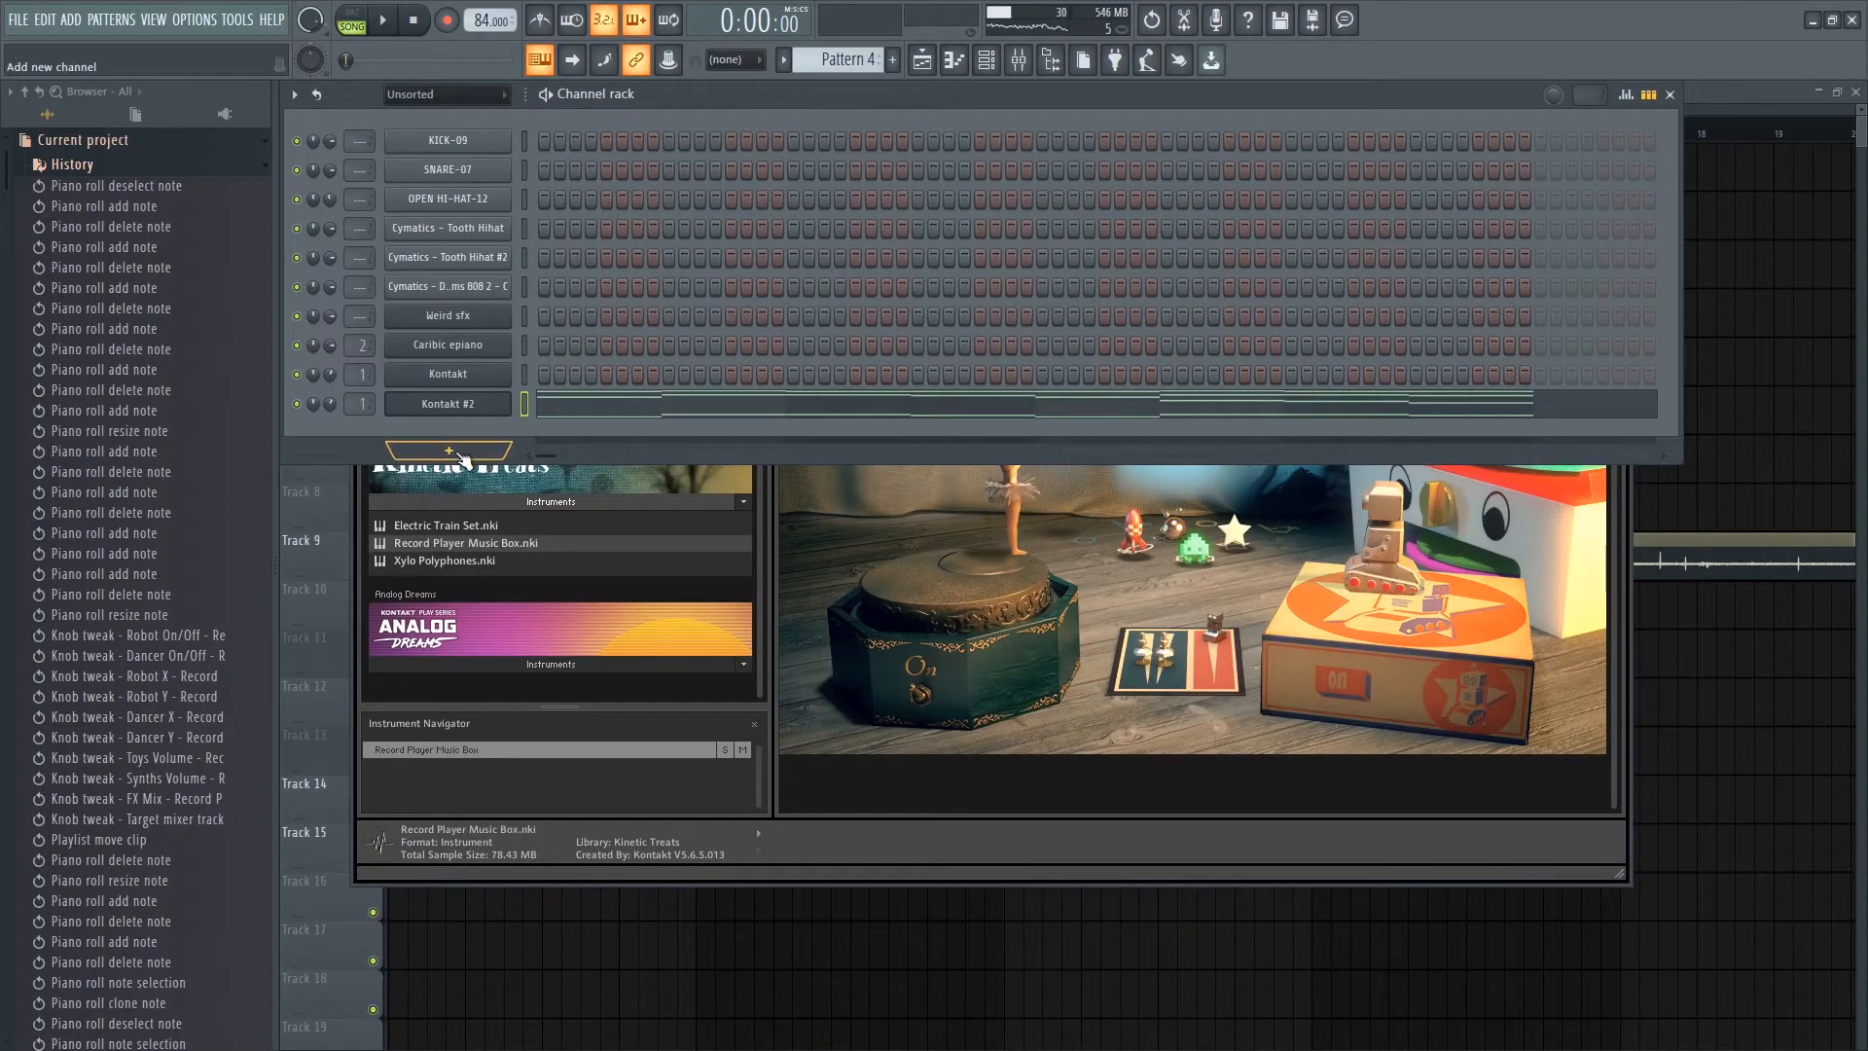
- Split Pattern 1 by channel into separate patterns, and close the Kontakt plugin and channel rack
{"action": "key", "text": "KP_1"}
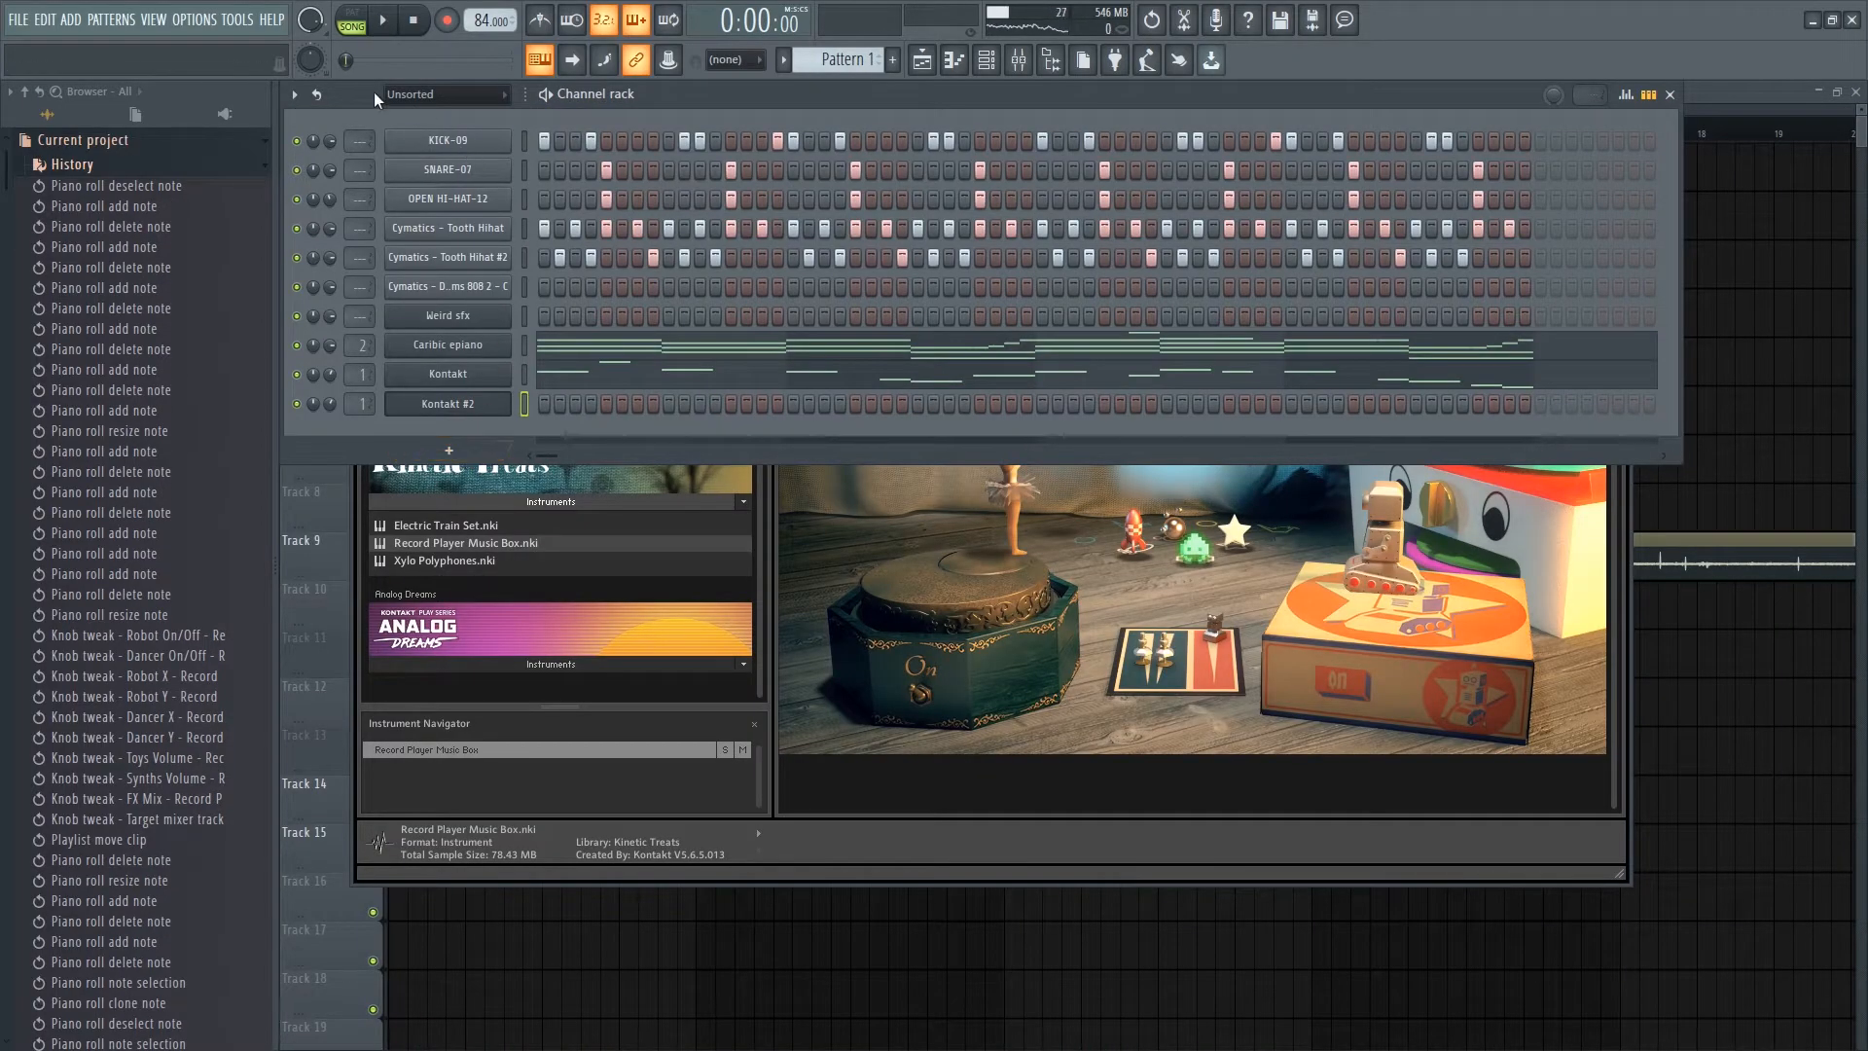
{"action": "left_click", "coordinate": [842, 59]}
{"action": "left_click", "coordinate": [916, 364]}
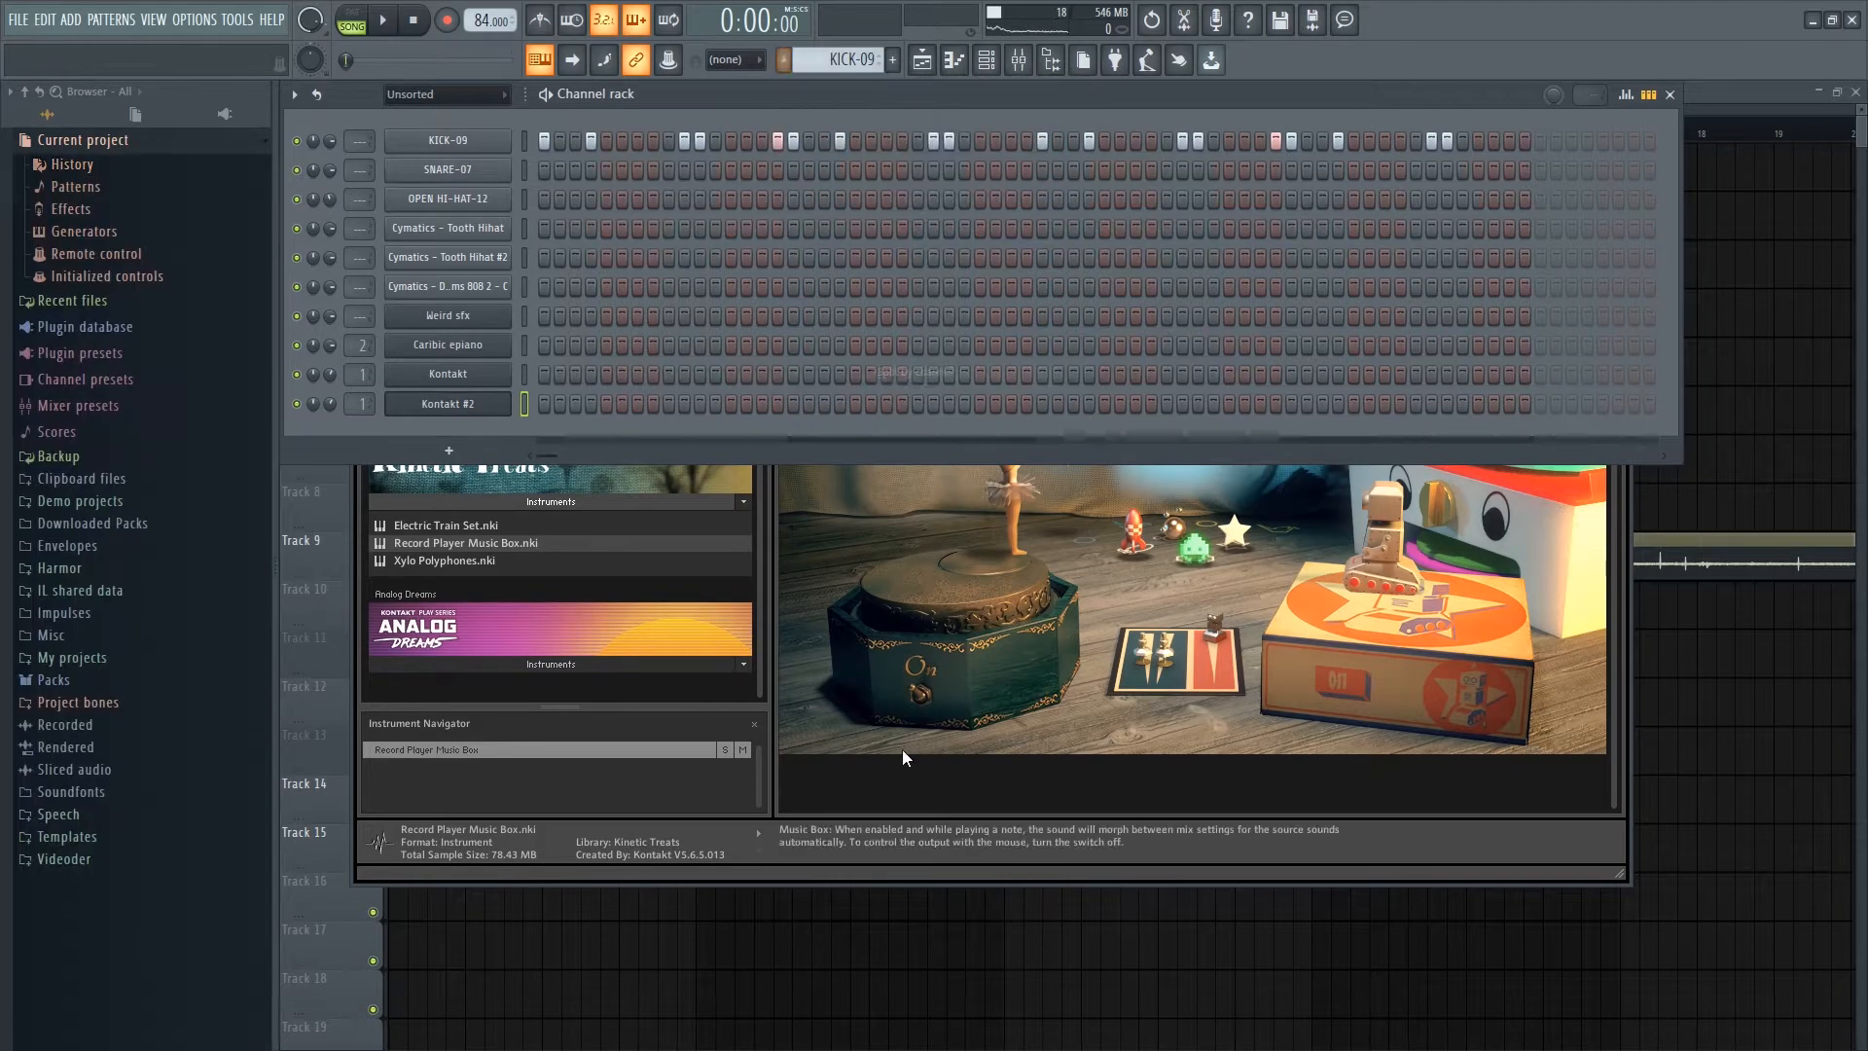
{"action": "left_click", "coordinate": [833, 864]}
{"action": "left_click", "coordinate": [1622, 120]}
{"action": "key", "text": "F6"}
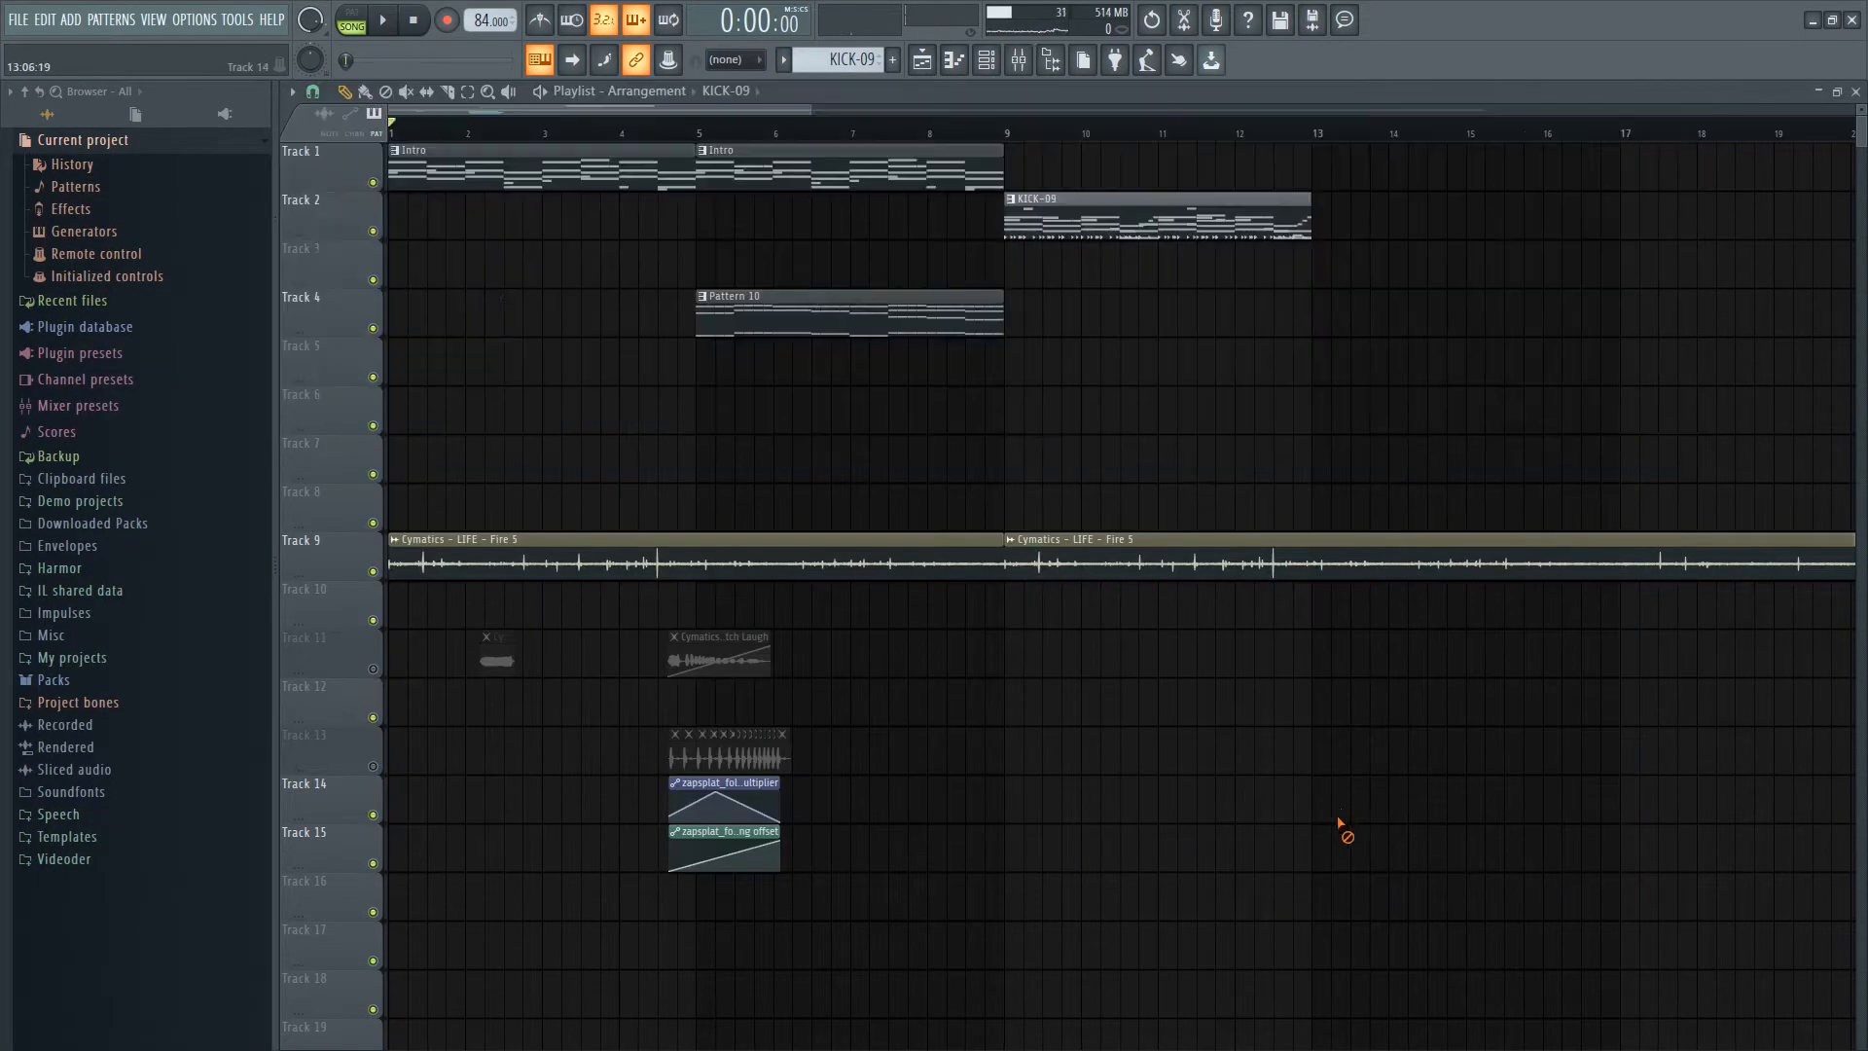
- Place the Cymatics Dreadful Impact 5 sample on Track 6 so that its hit lands on bar 9
{"action": "key", "text": "F6"}
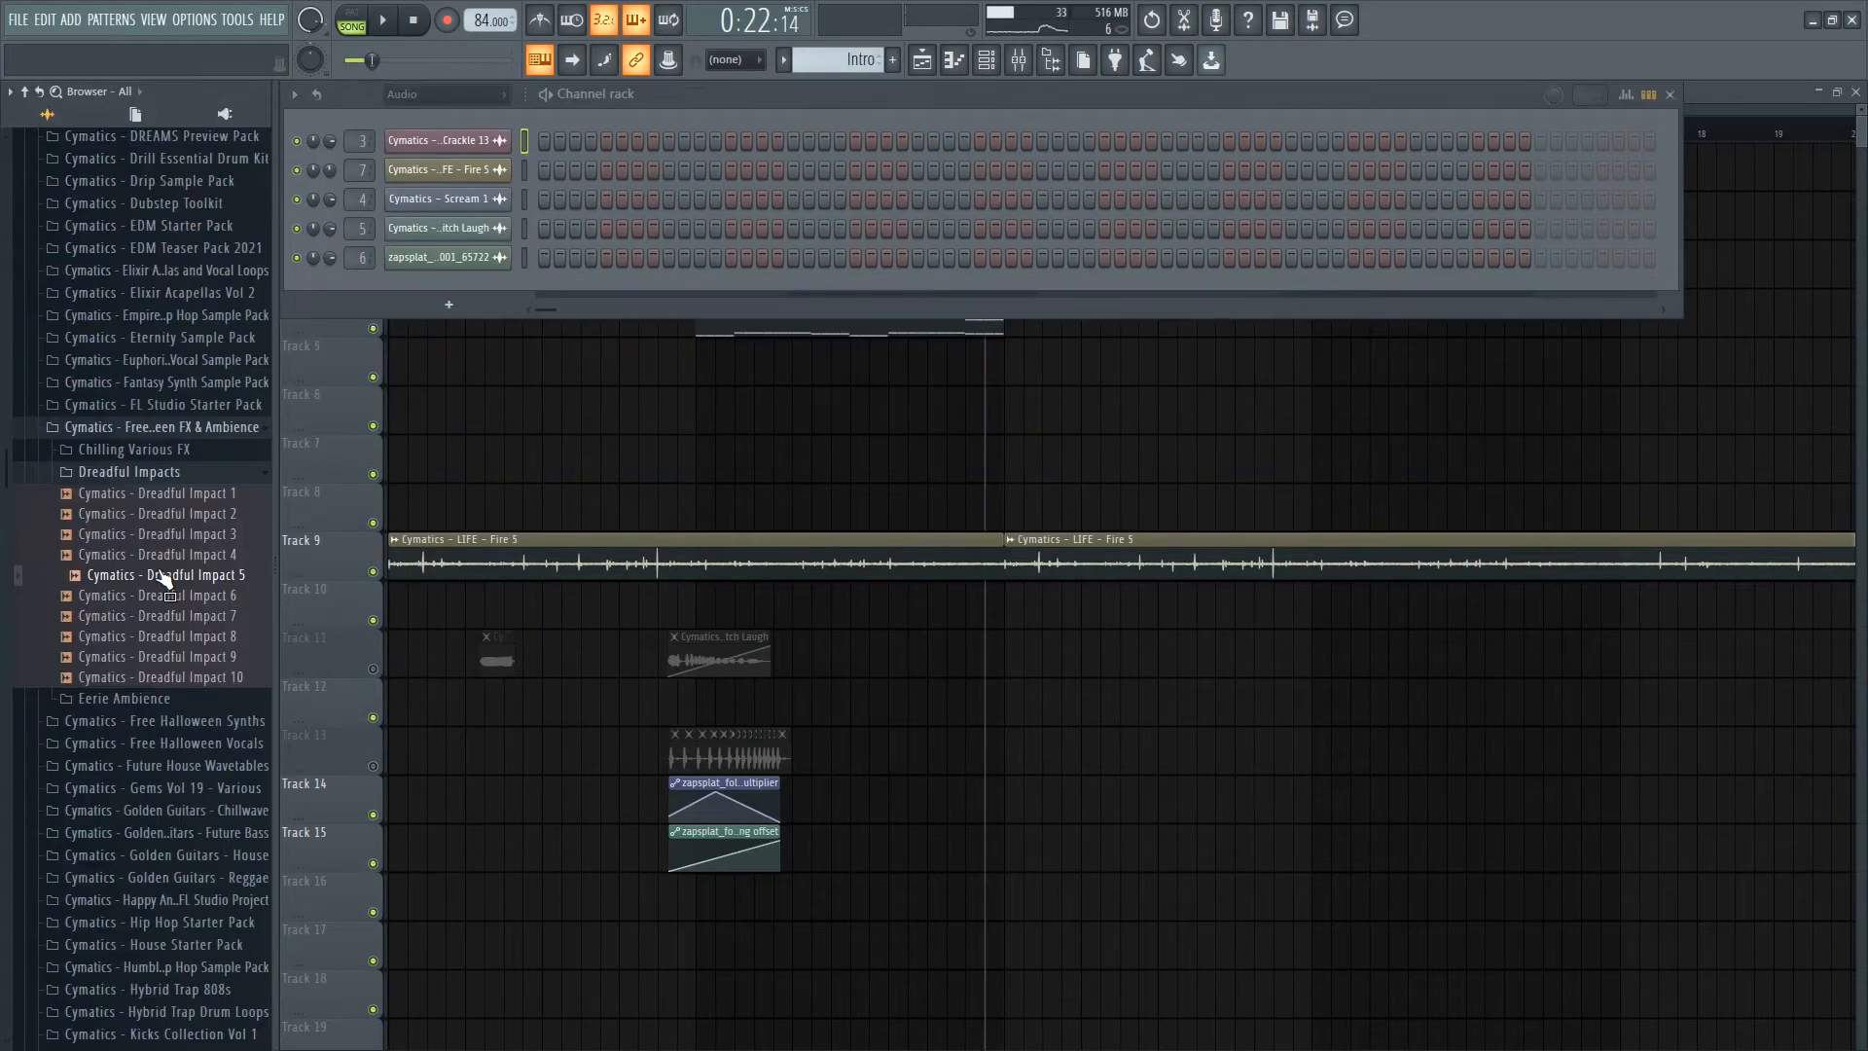
{"action": "left_click_drag", "start_coordinate": [720, 431], "coordinate": [899, 426]}
{"action": "scroll", "coordinate": [1036, 425], "scroll_direction": "down", "scroll_amount": 2}
{"action": "scroll", "coordinate": [1036, 425], "scroll_direction": "up", "scroll_amount": 1}
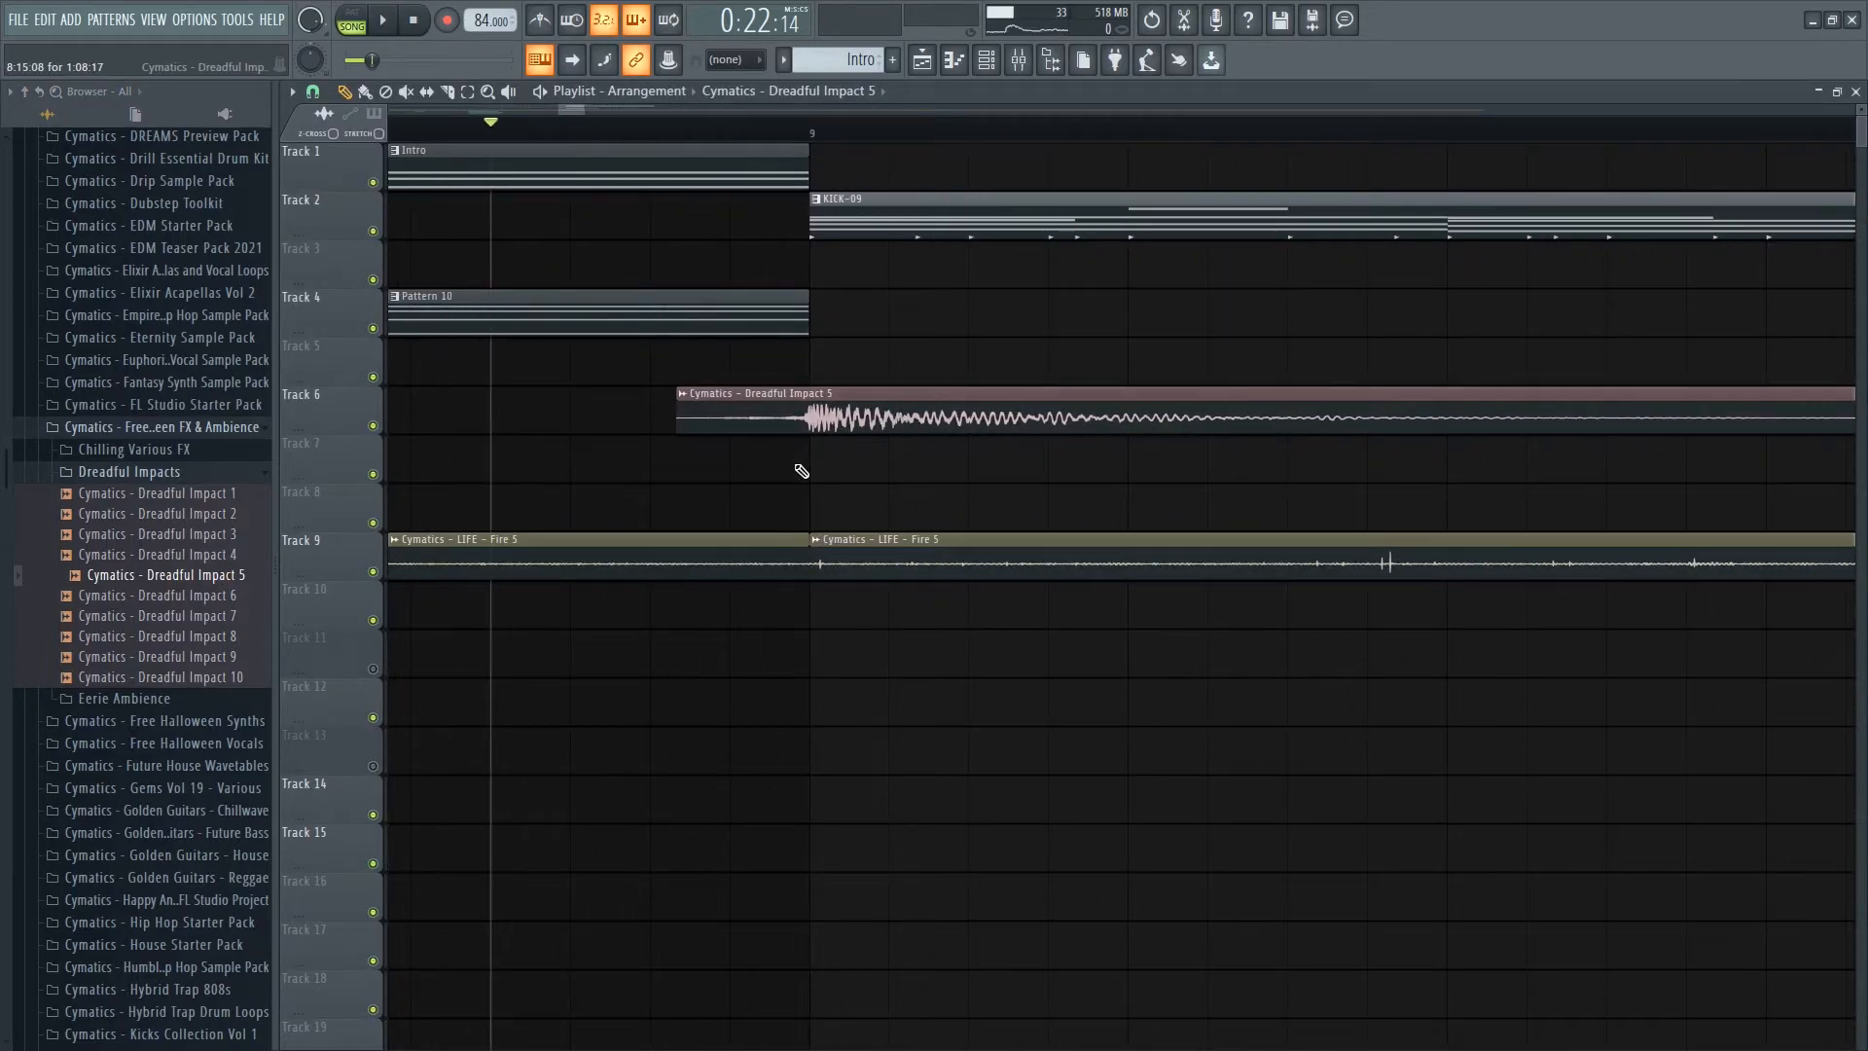
- Audition the impact at the drop and route the Dreadful Impact 5 clip to mixer track 8
{"action": "scroll", "coordinate": [800, 471], "scroll_direction": "up", "scroll_amount": 4}
{"action": "key", "text": "space"}
{"action": "scroll", "coordinate": [932, 418], "scroll_direction": "down", "scroll_amount": 4}
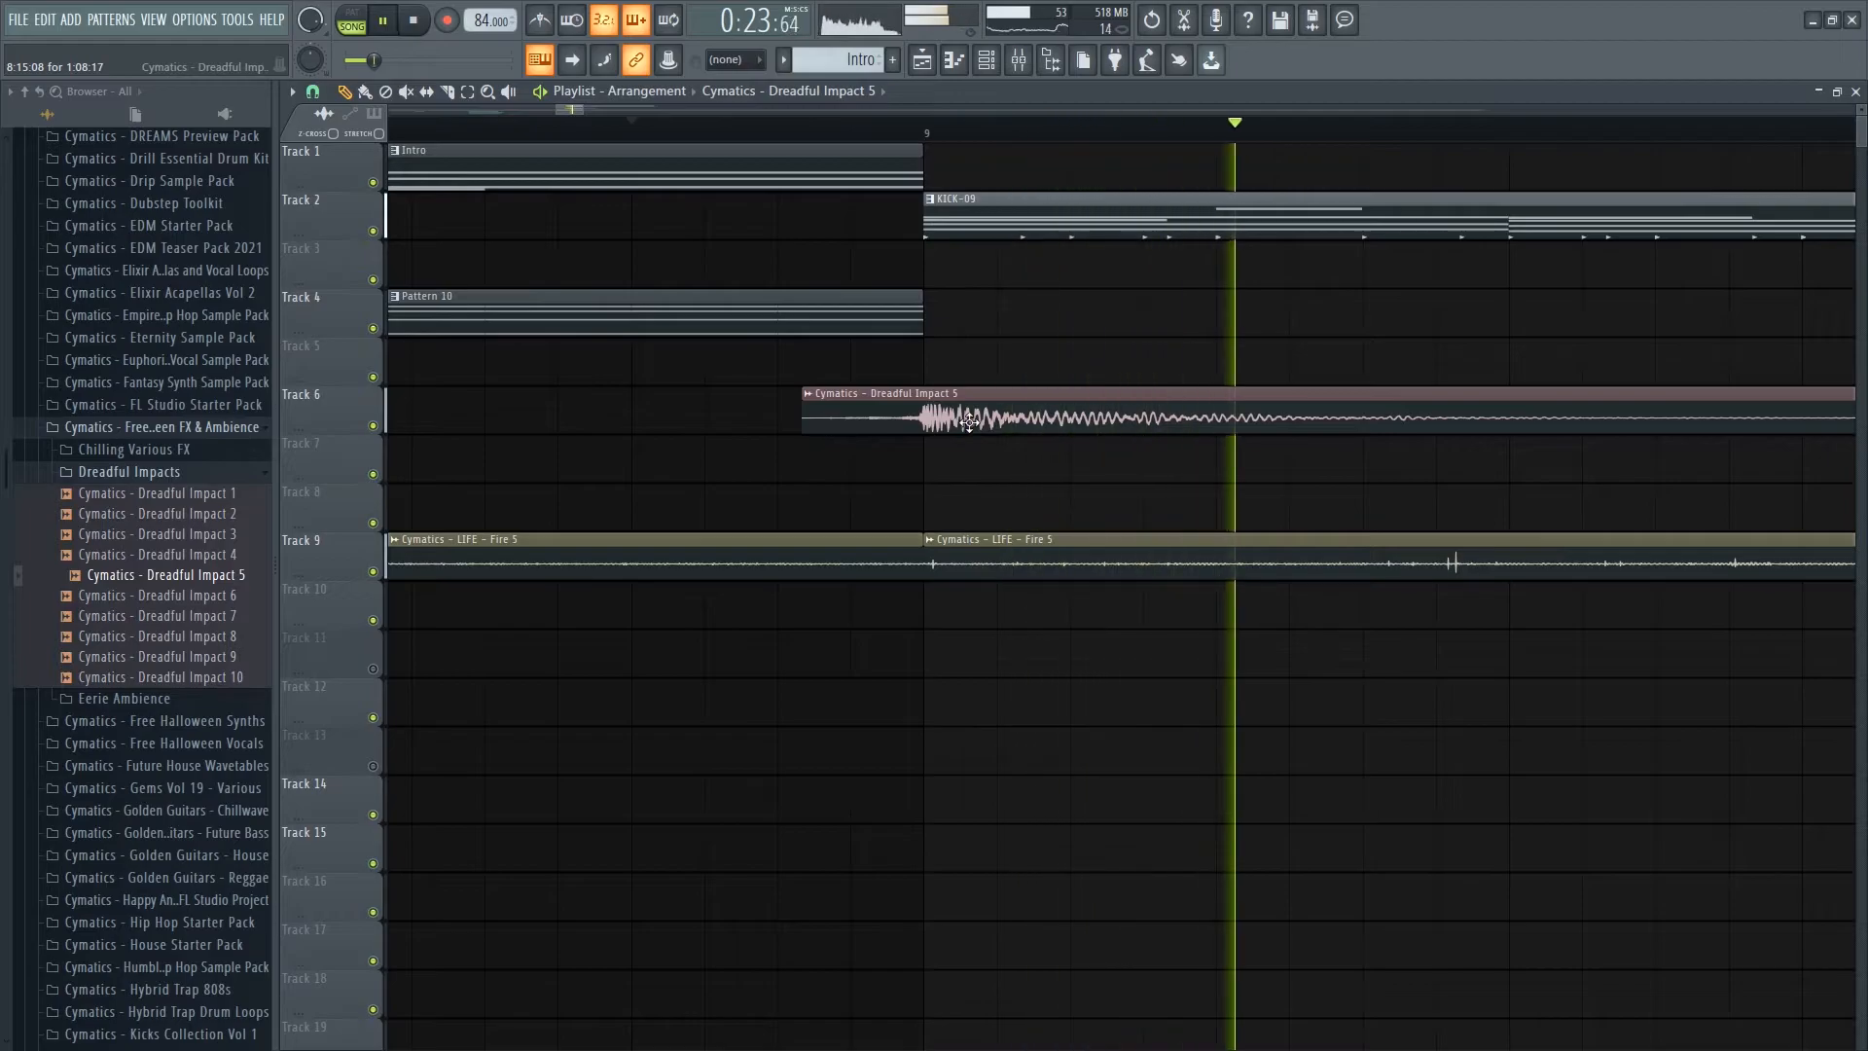
{"action": "double_click", "coordinate": [969, 422]}
- Arrange the split epiano, Kontakt and drum patterns on Tracks 1 to 8, repeated from bar 9 to bar 21, and play them
{"action": "key", "text": "space"}
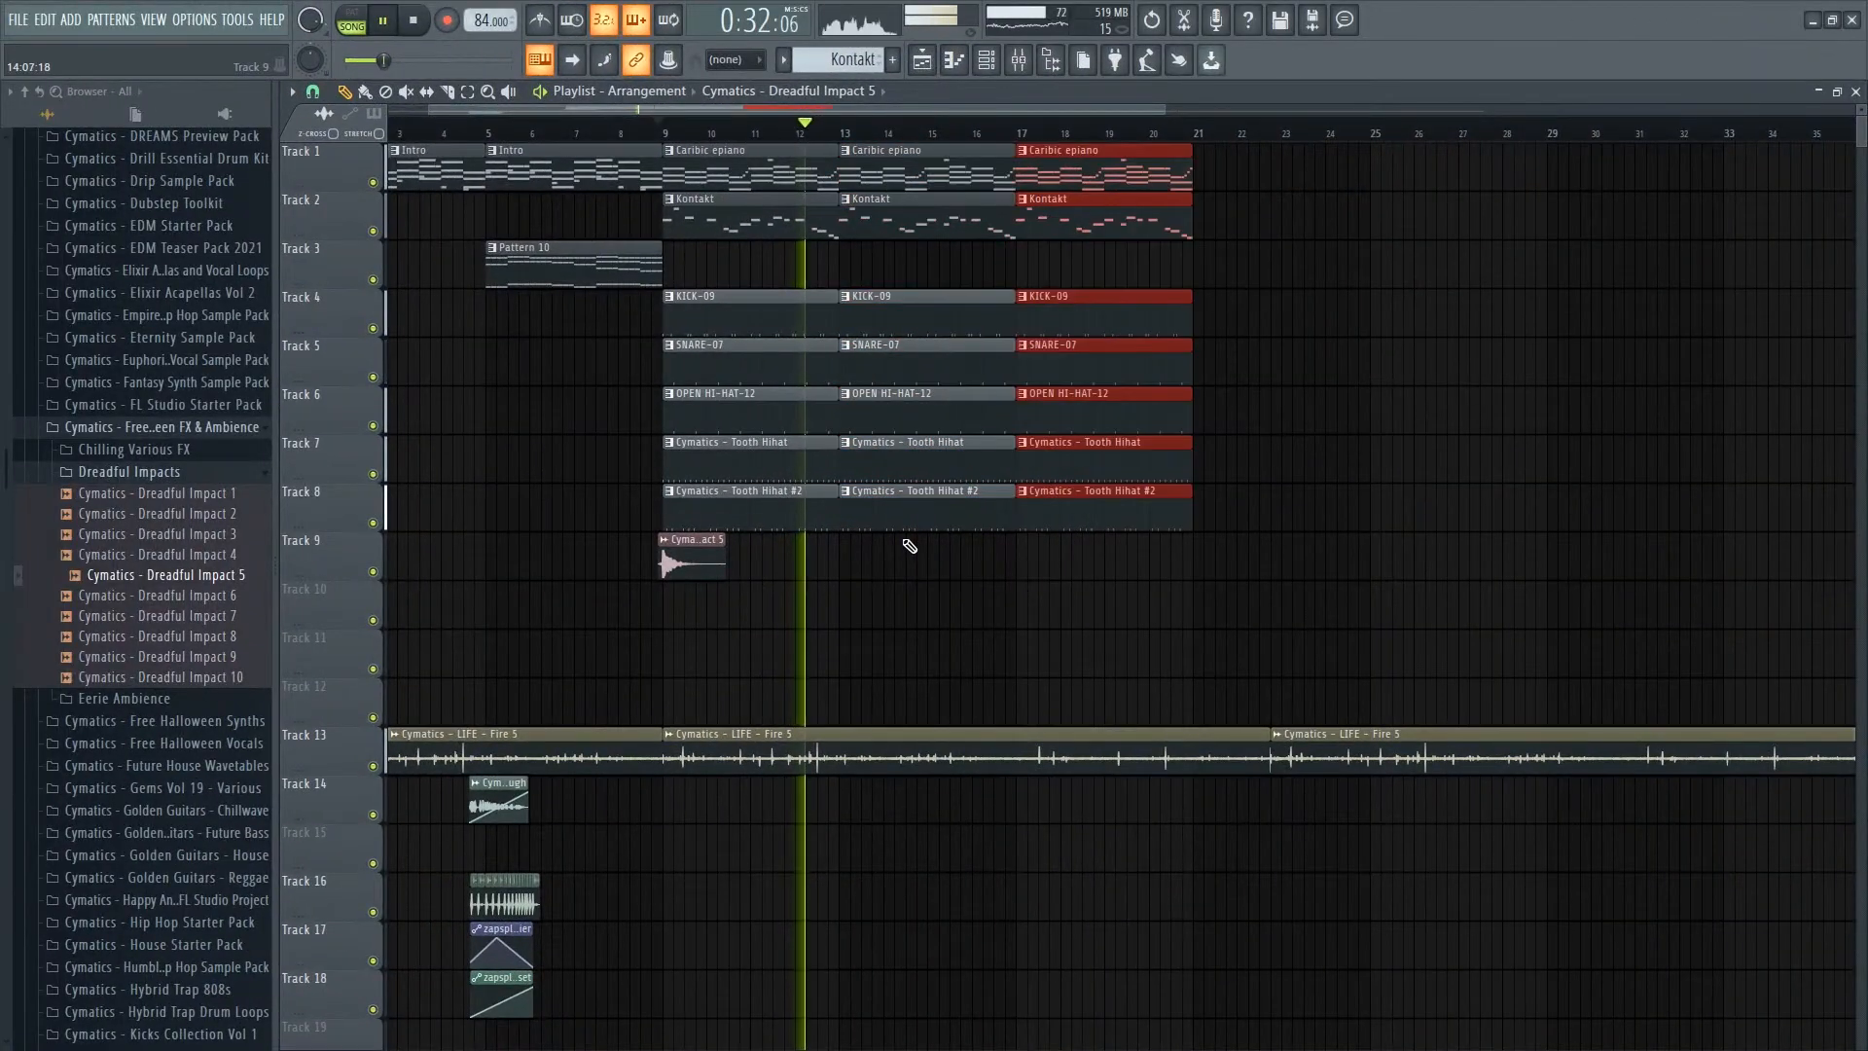
{"action": "scroll", "coordinate": [886, 640], "scroll_direction": "up", "scroll_amount": 2}
{"action": "left_click", "coordinate": [887, 641], "text": "ctrl"}
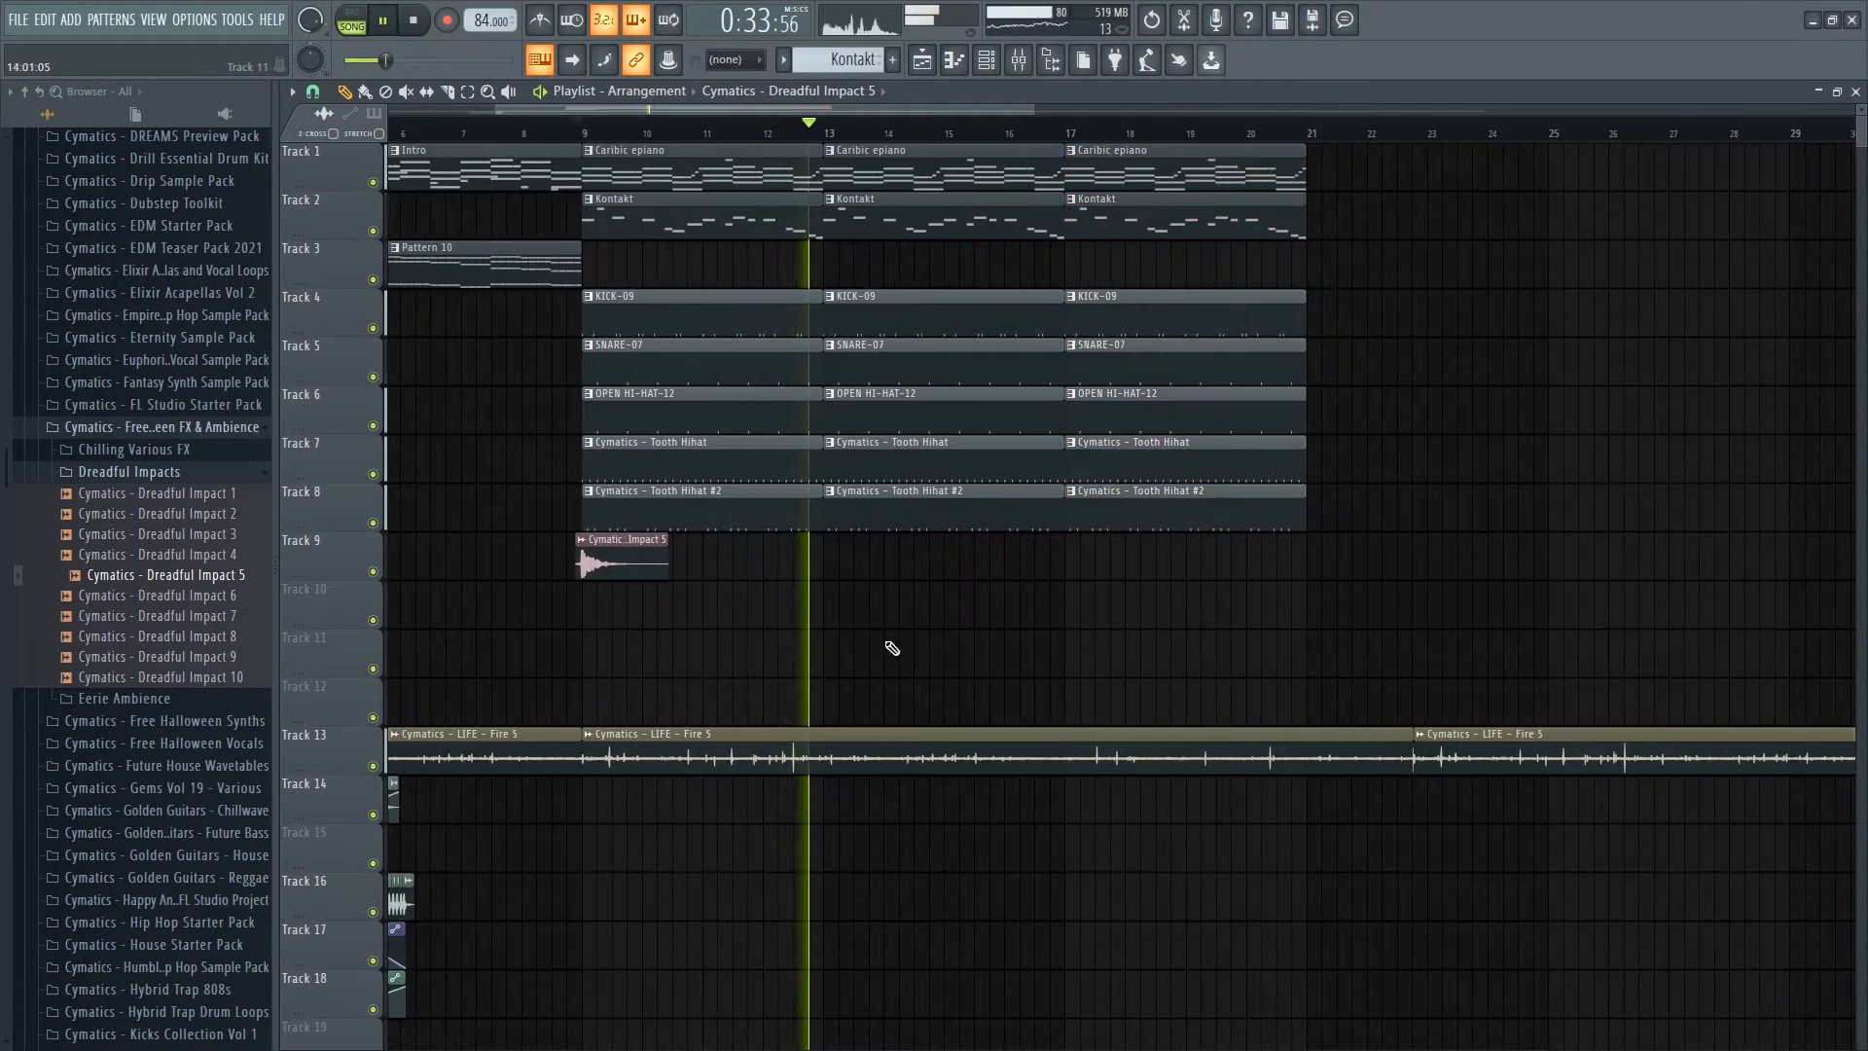
{"action": "key", "text": "space"}
- Collapse the Dreadful Impacts and Halloween FX & Ambience folders, and move the Dreadful Impact 5 clip to Track 10
{"action": "left_click", "coordinate": [209, 472]}
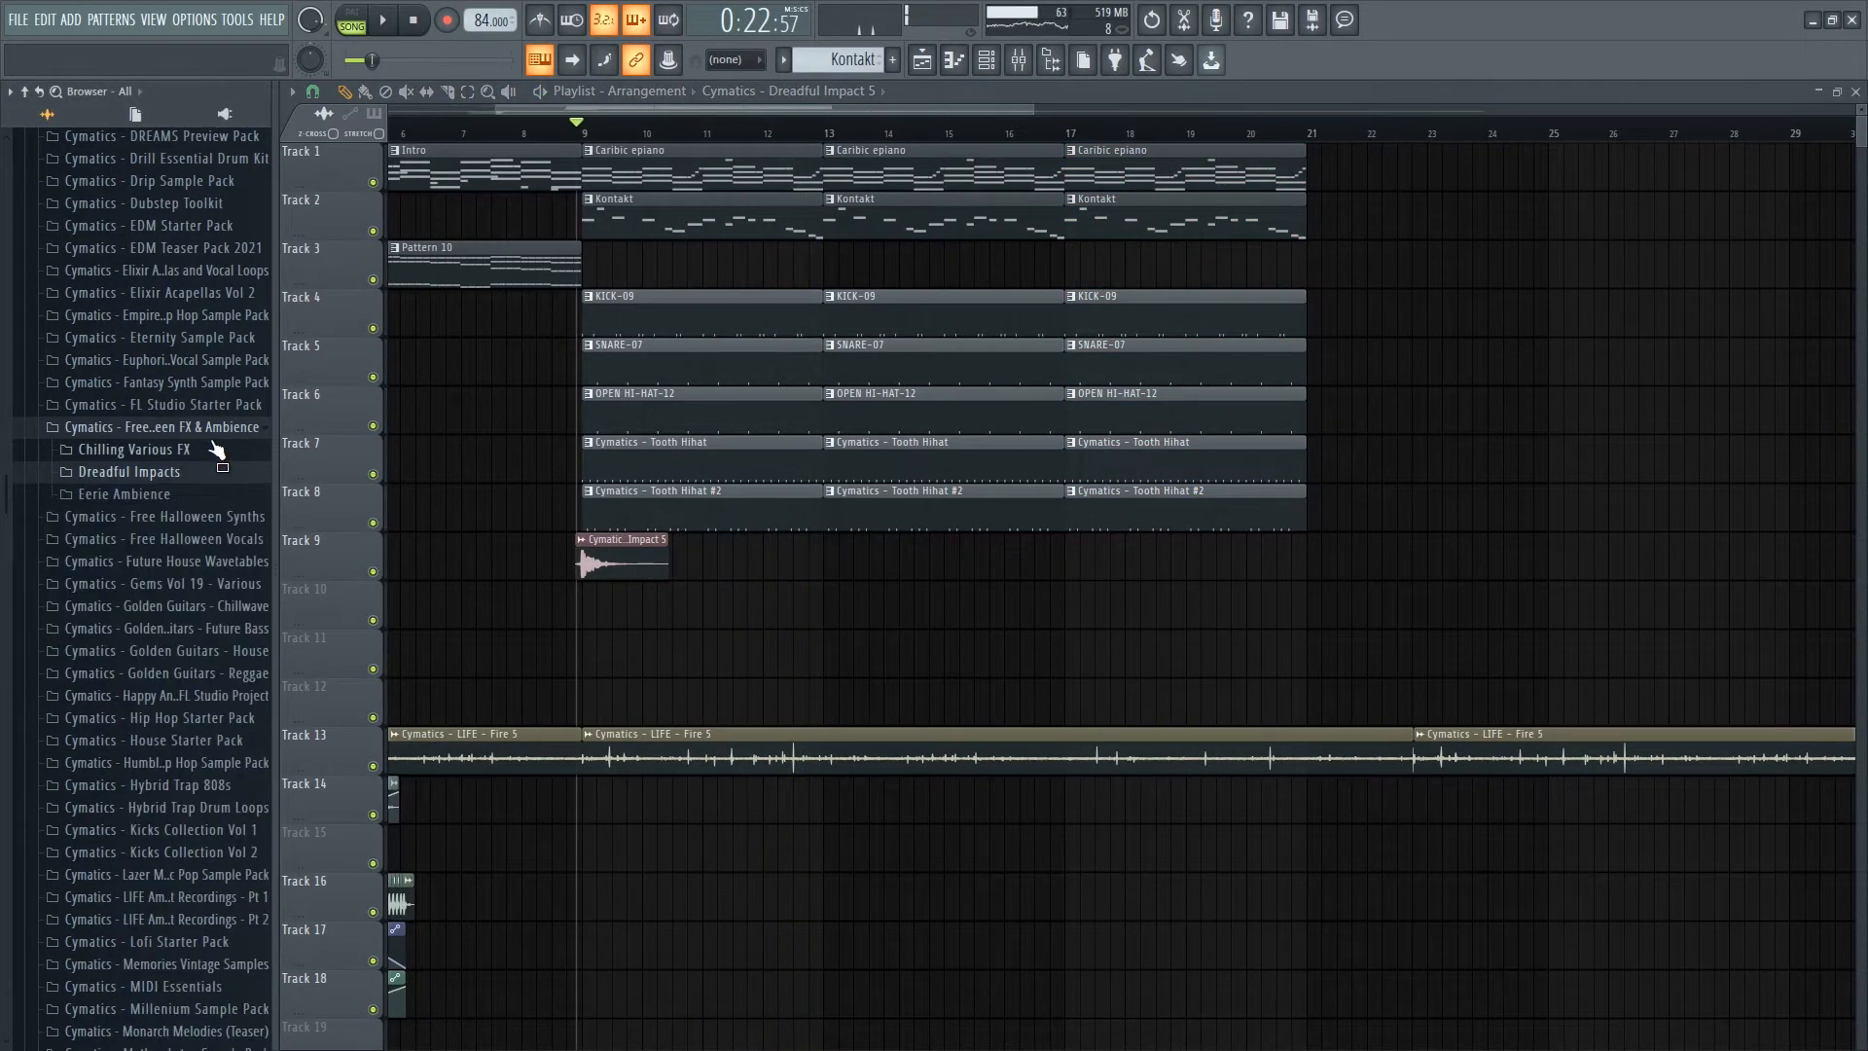
{"action": "left_click", "coordinate": [209, 431]}
{"action": "key", "text": "F6"}
{"action": "key", "text": "F6"}
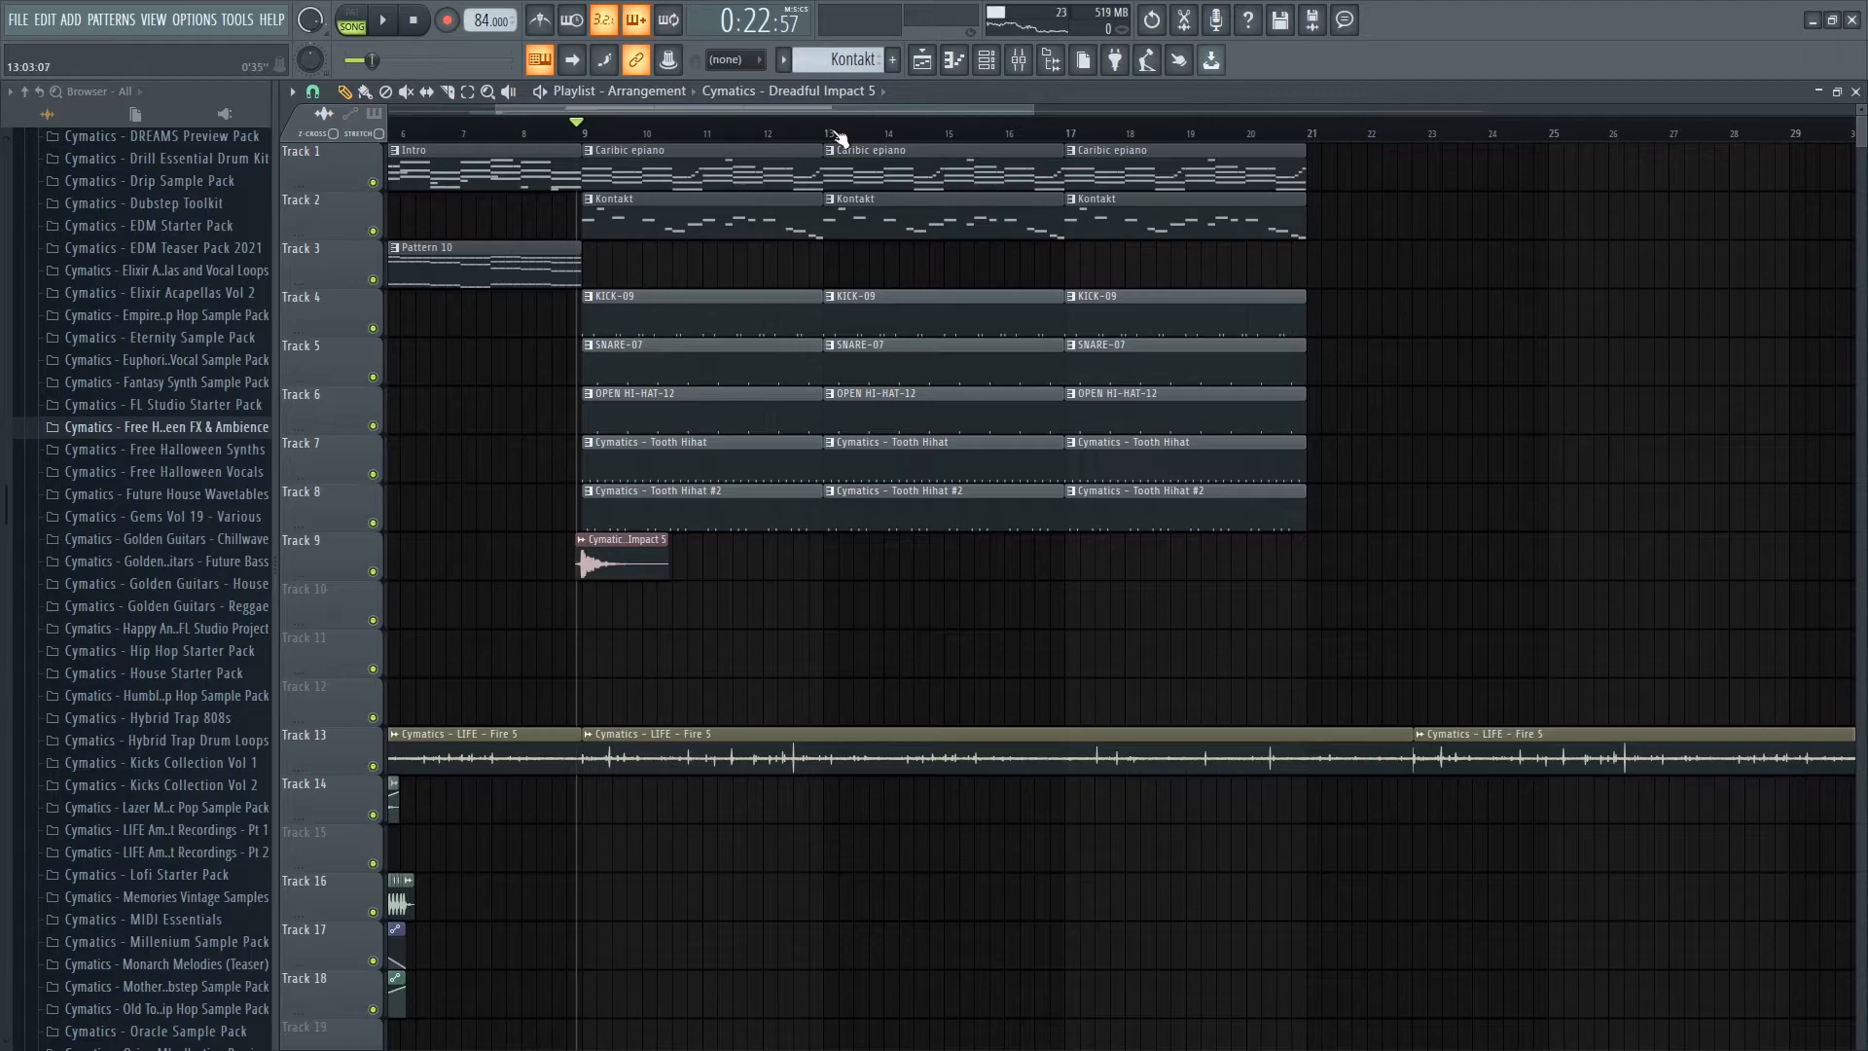
{"action": "scroll", "coordinate": [377, 550], "scroll_direction": "down", "scroll_amount": 1}
{"action": "scroll", "coordinate": [353, 603], "scroll_direction": "down", "scroll_amount": 1}
{"action": "scroll", "coordinate": [353, 652], "scroll_direction": "up", "scroll_amount": 1}
{"action": "scroll", "coordinate": [397, 603], "scroll_direction": "left", "scroll_amount": 3}
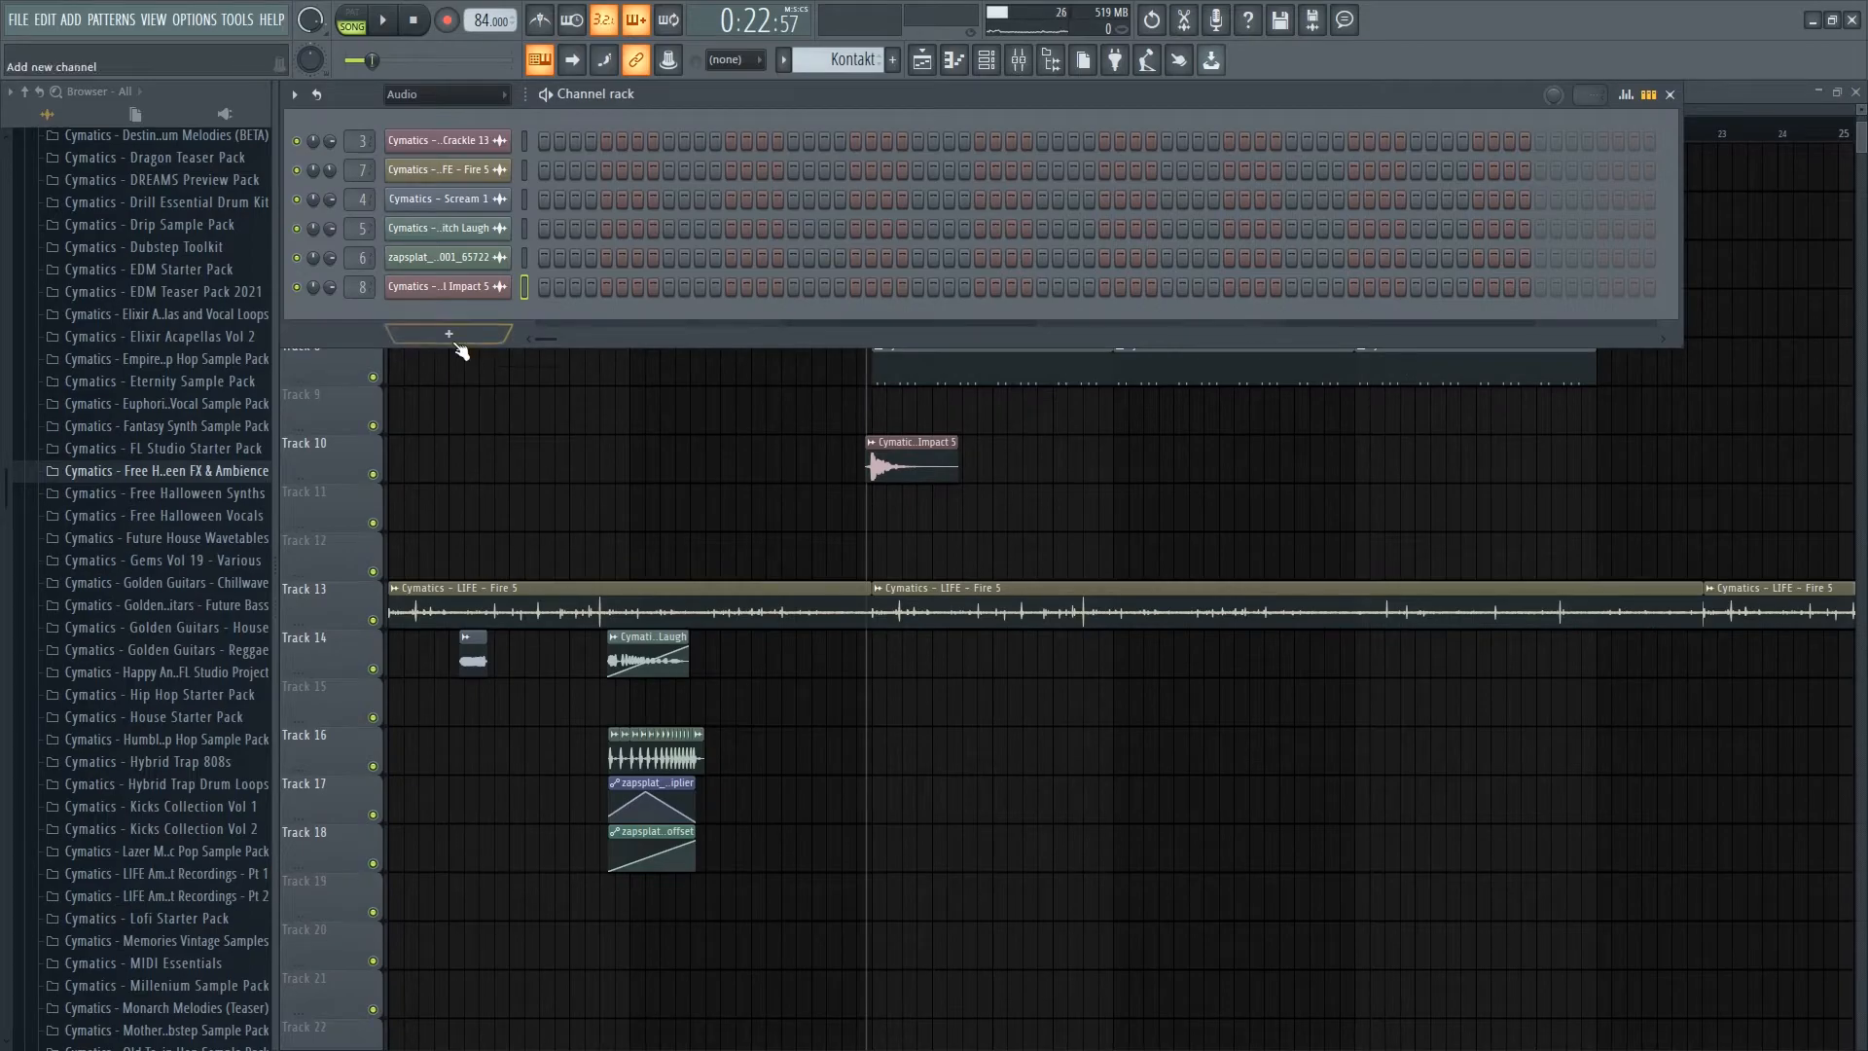
- Select the Weird sfx channel among the unsorted channels and create a new Pattern 11 for it
{"action": "key", "text": "Page_Down"}
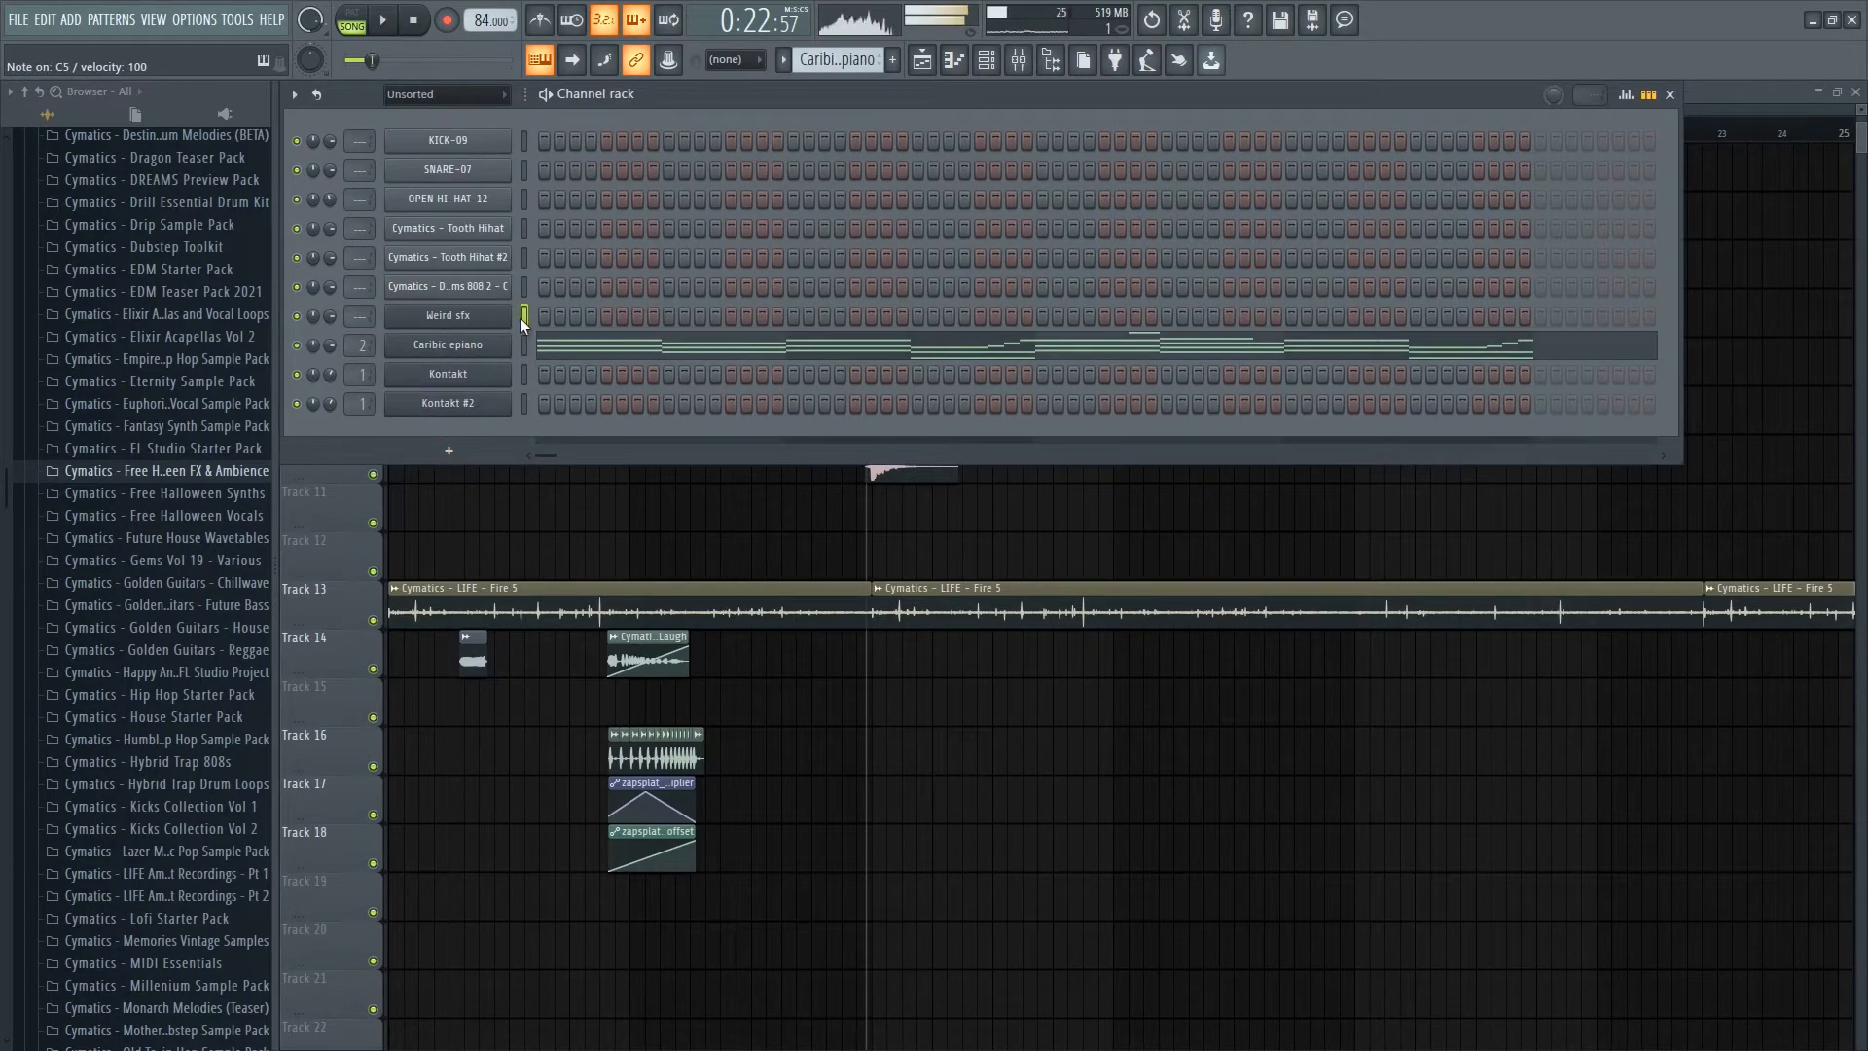
{"action": "key", "text": "F6"}
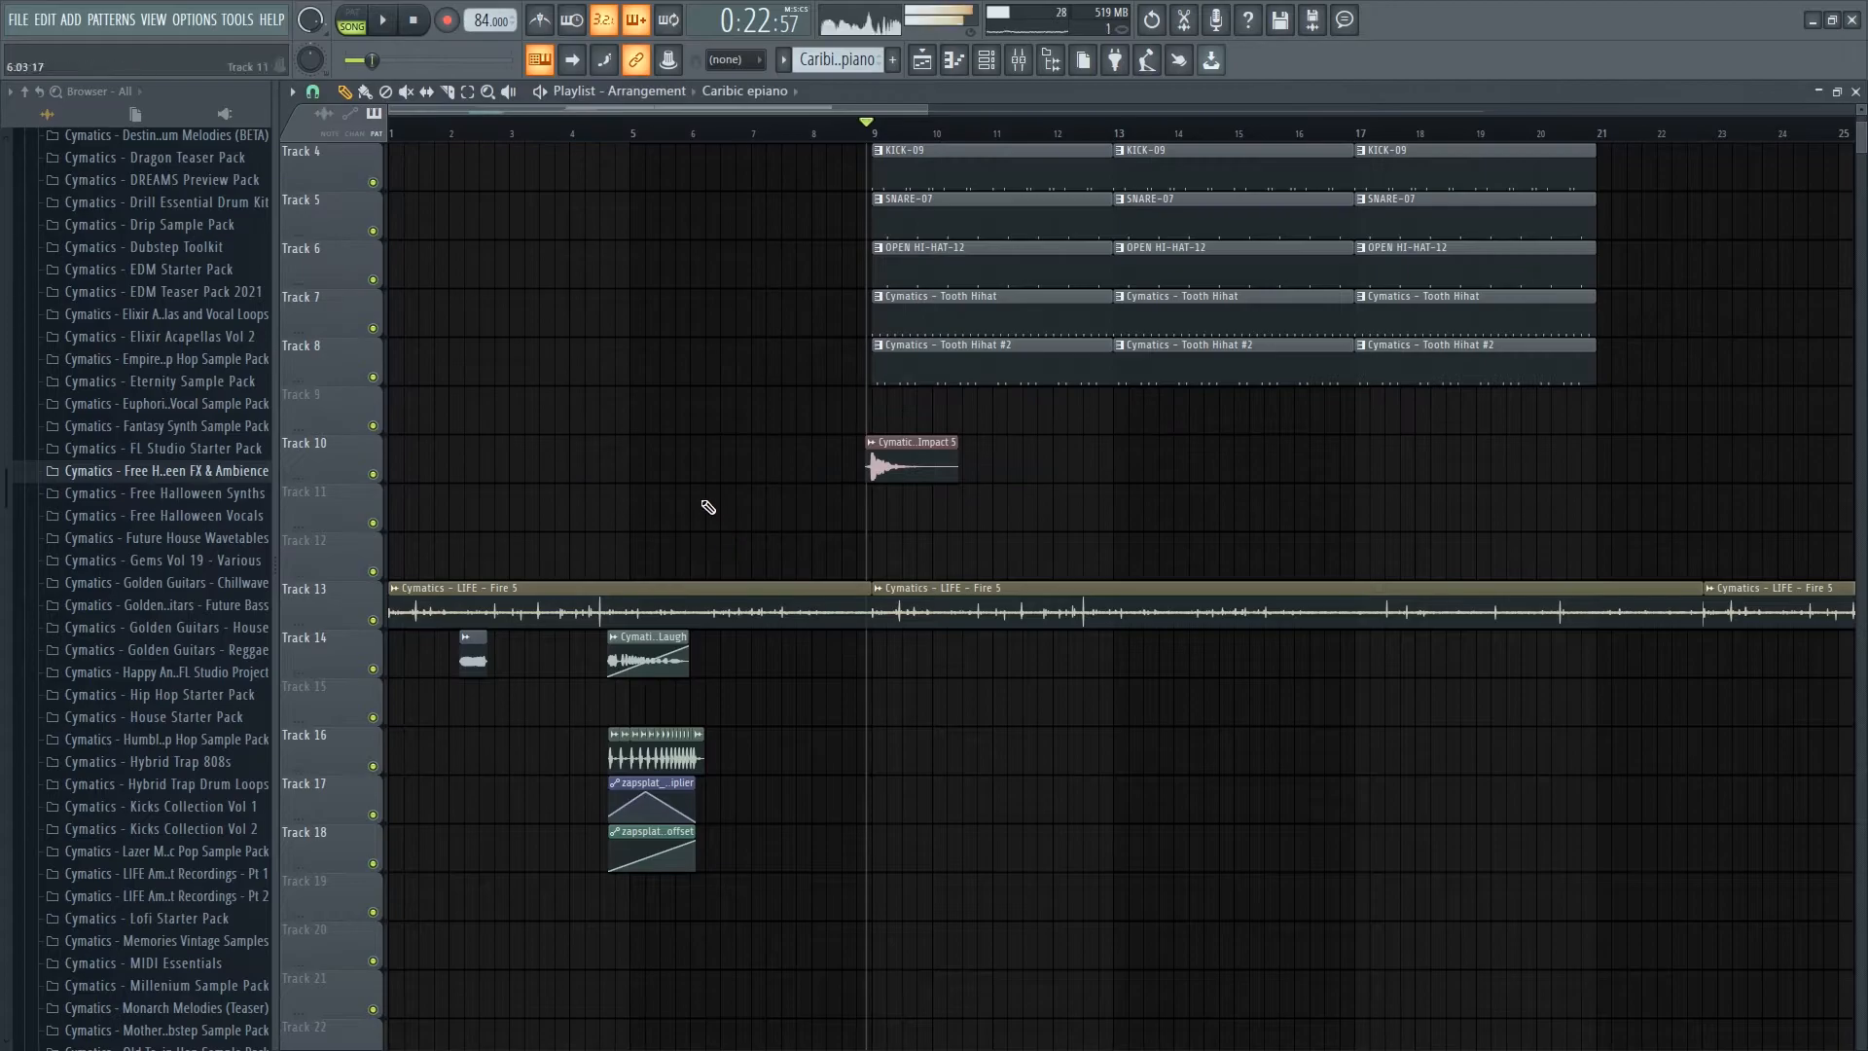
{"action": "key", "text": "F6"}
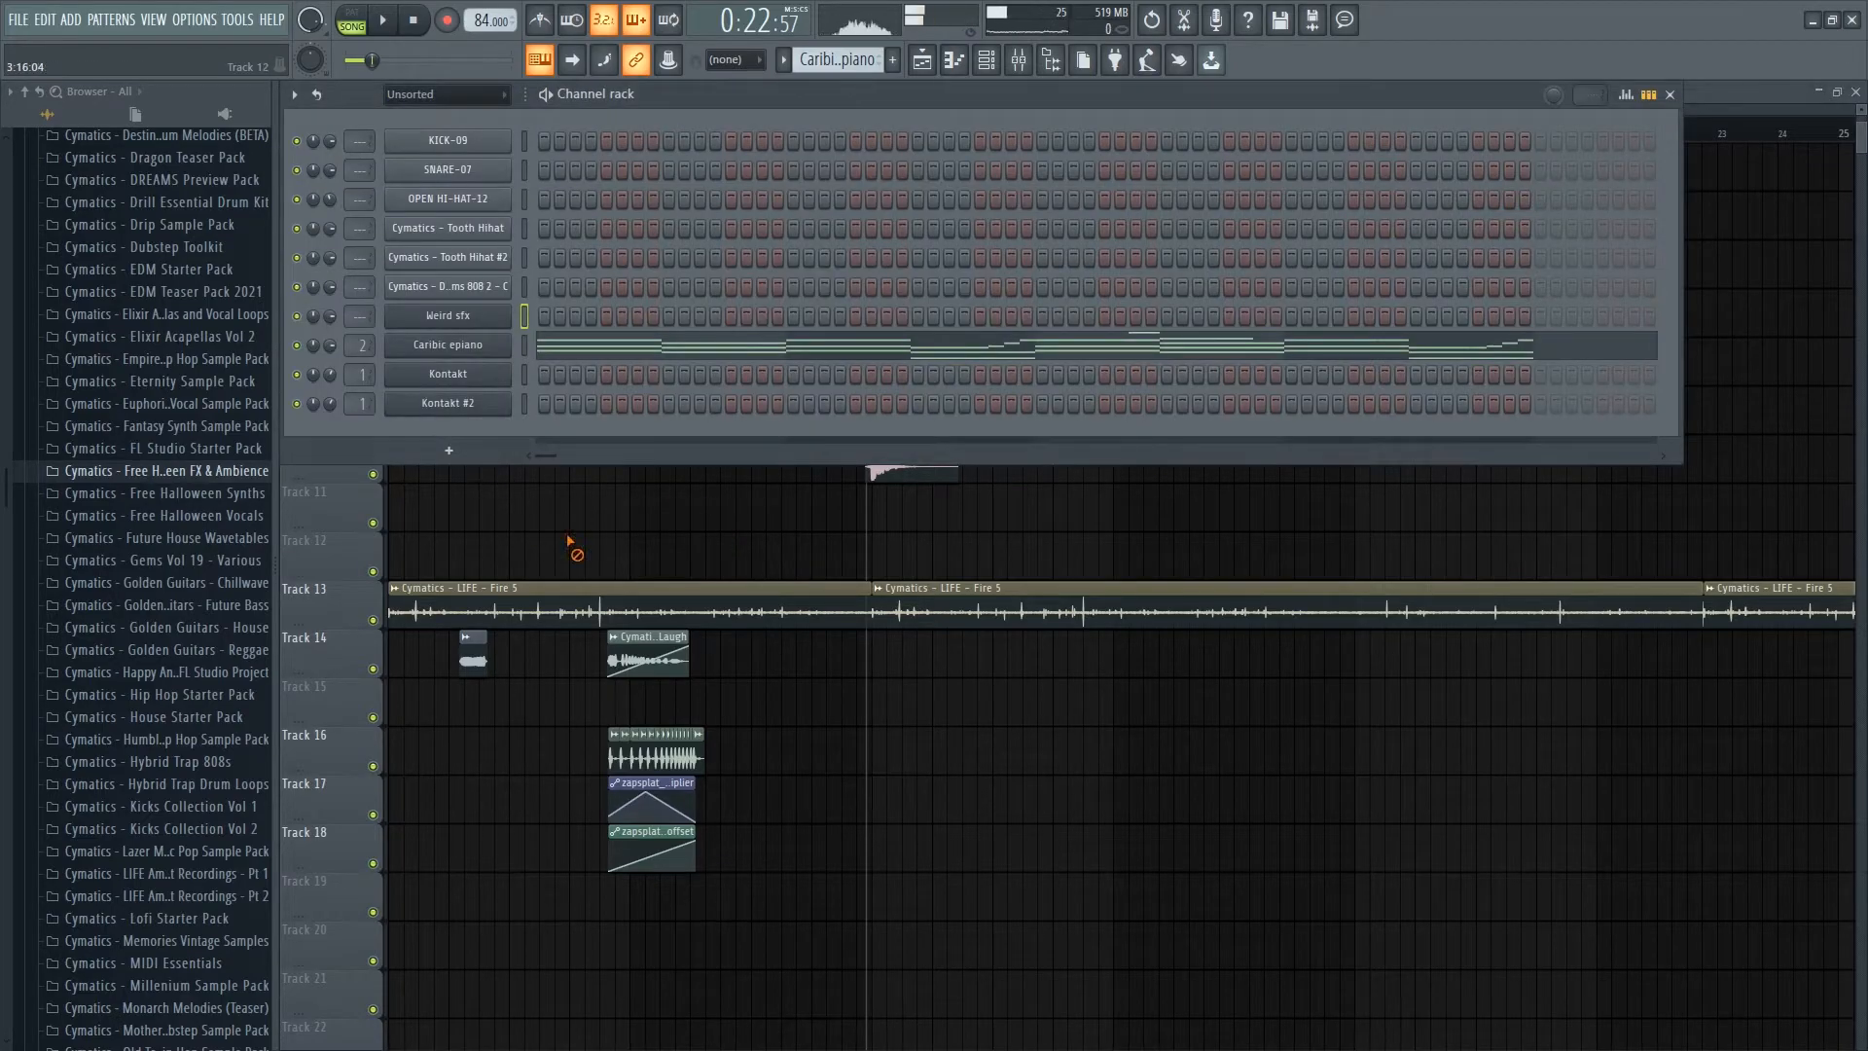
{"action": "key", "text": "F4"}
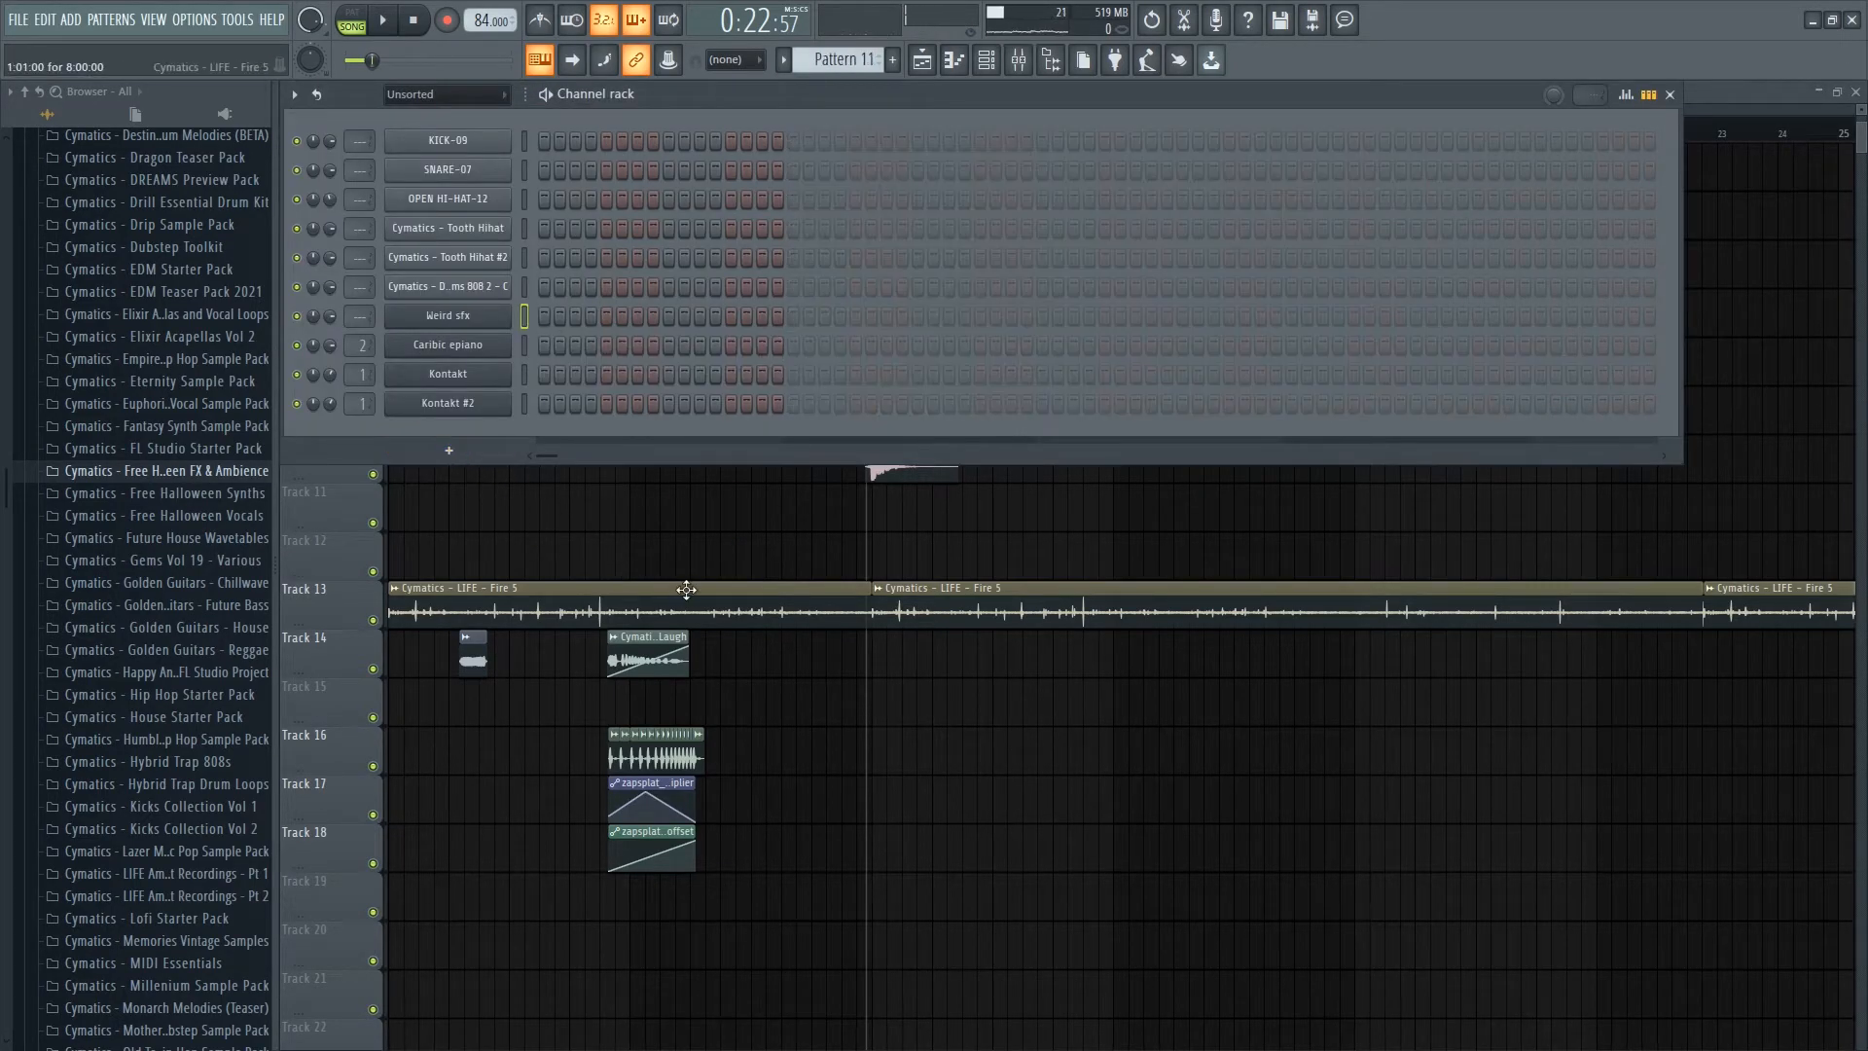
{"action": "key", "text": "F6"}
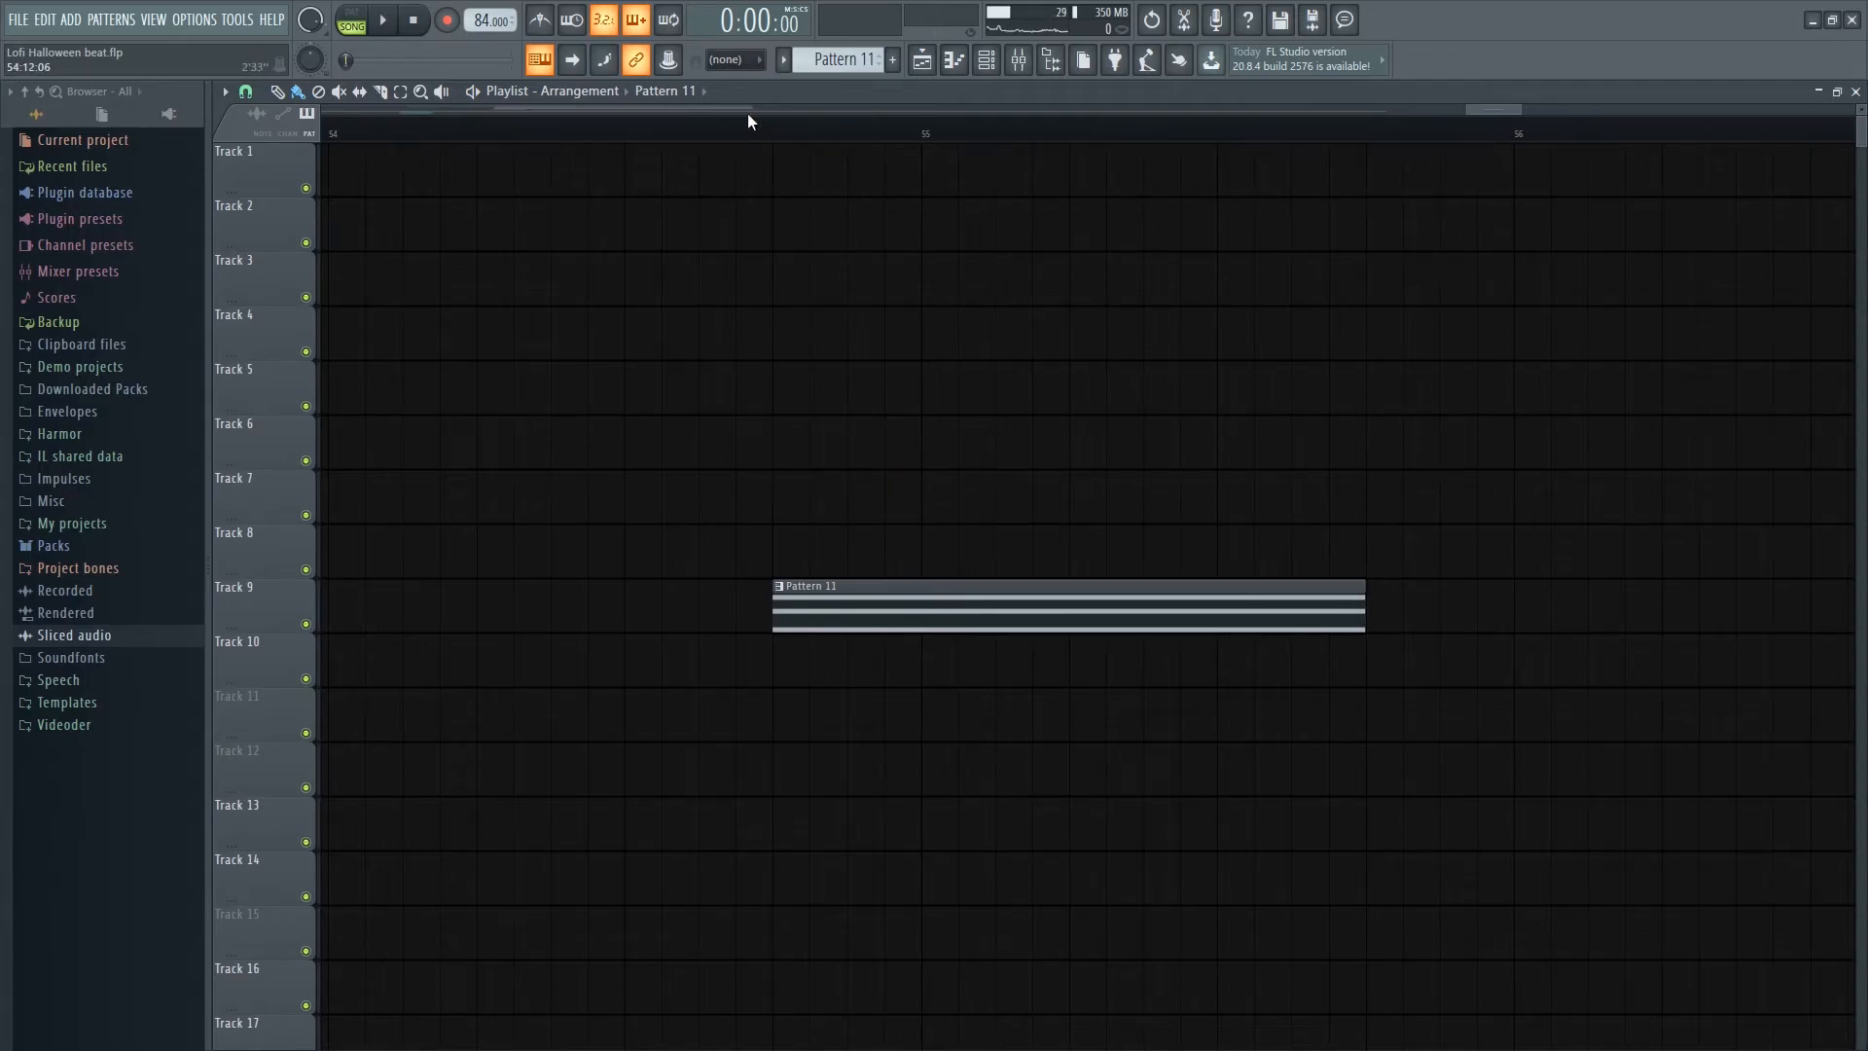
- Consolidate Pattern 11 near bar 55 into an audio clip and move it on Track 10 to start at bar 8
{"action": "left_click_drag", "start_coordinate": [883, 129], "coordinate": [1415, 223], "text": "ctrl"}
{"action": "key", "text": "ctrl+alt+c"}
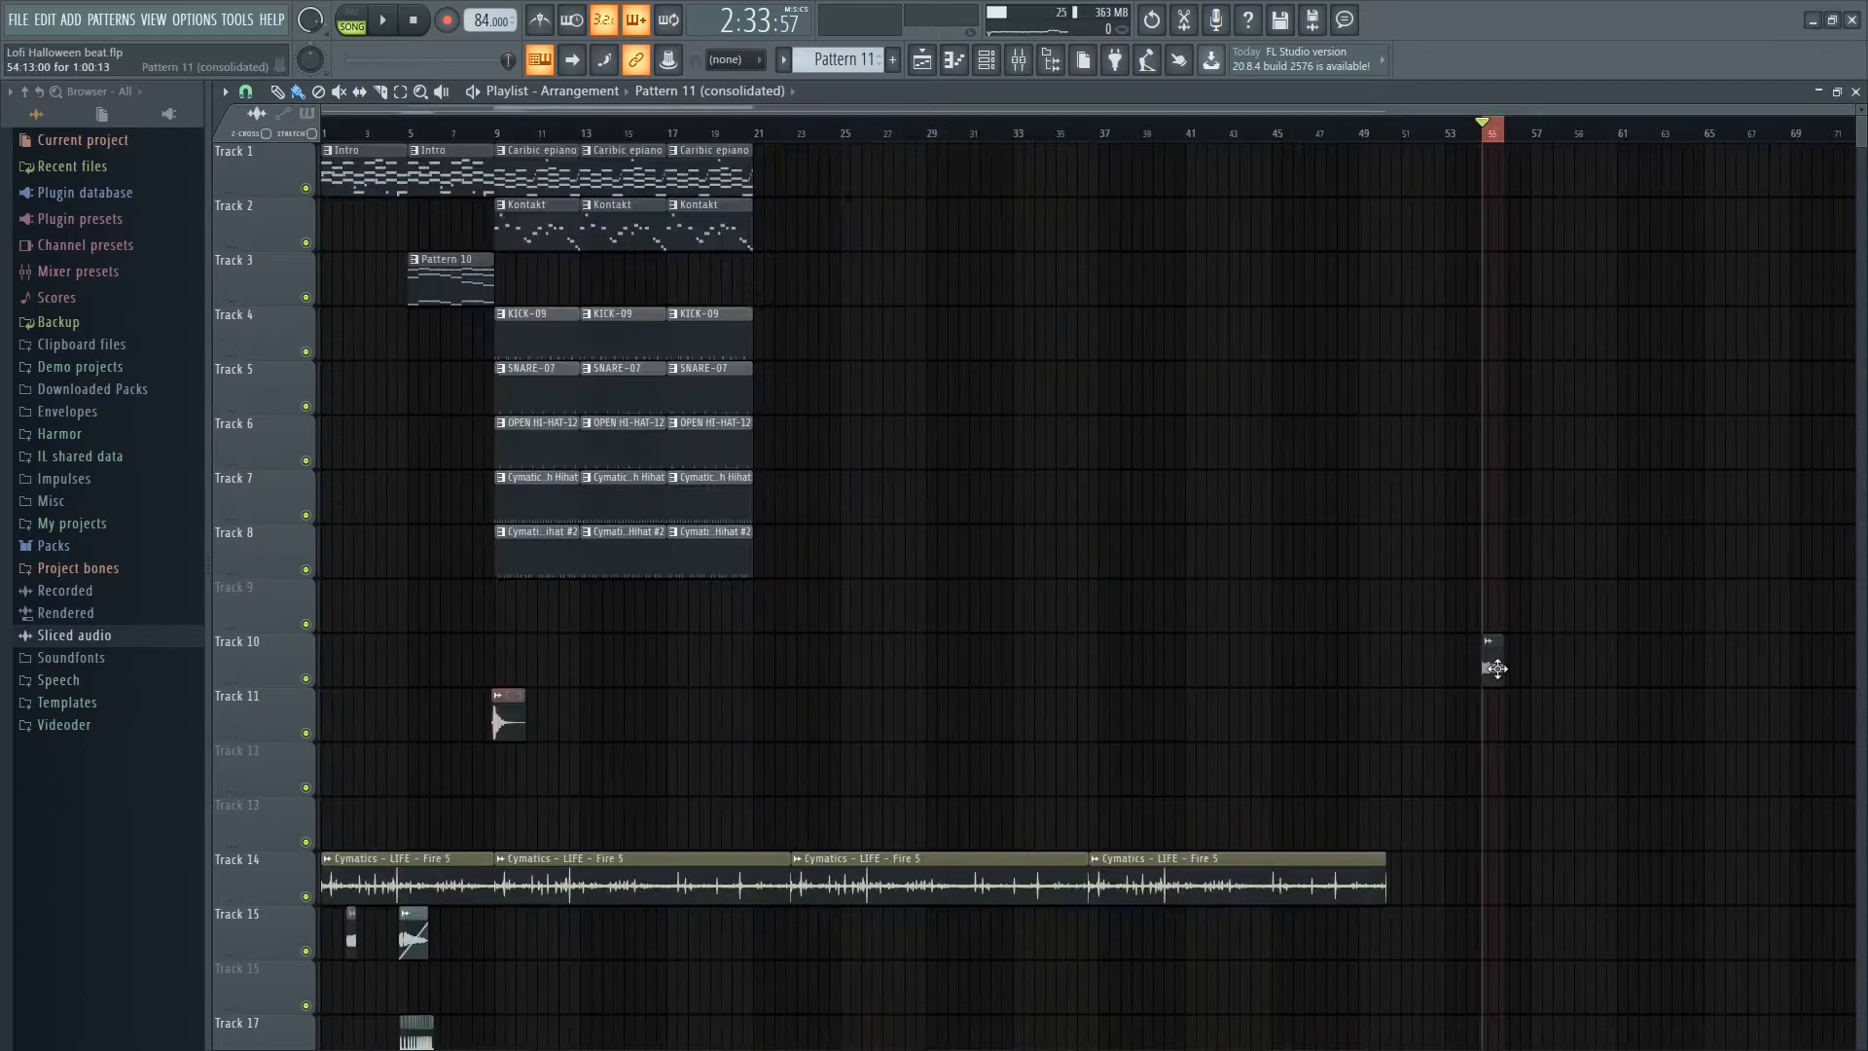
{"action": "scroll", "coordinate": [479, 678], "scroll_direction": "up", "scroll_amount": 10}
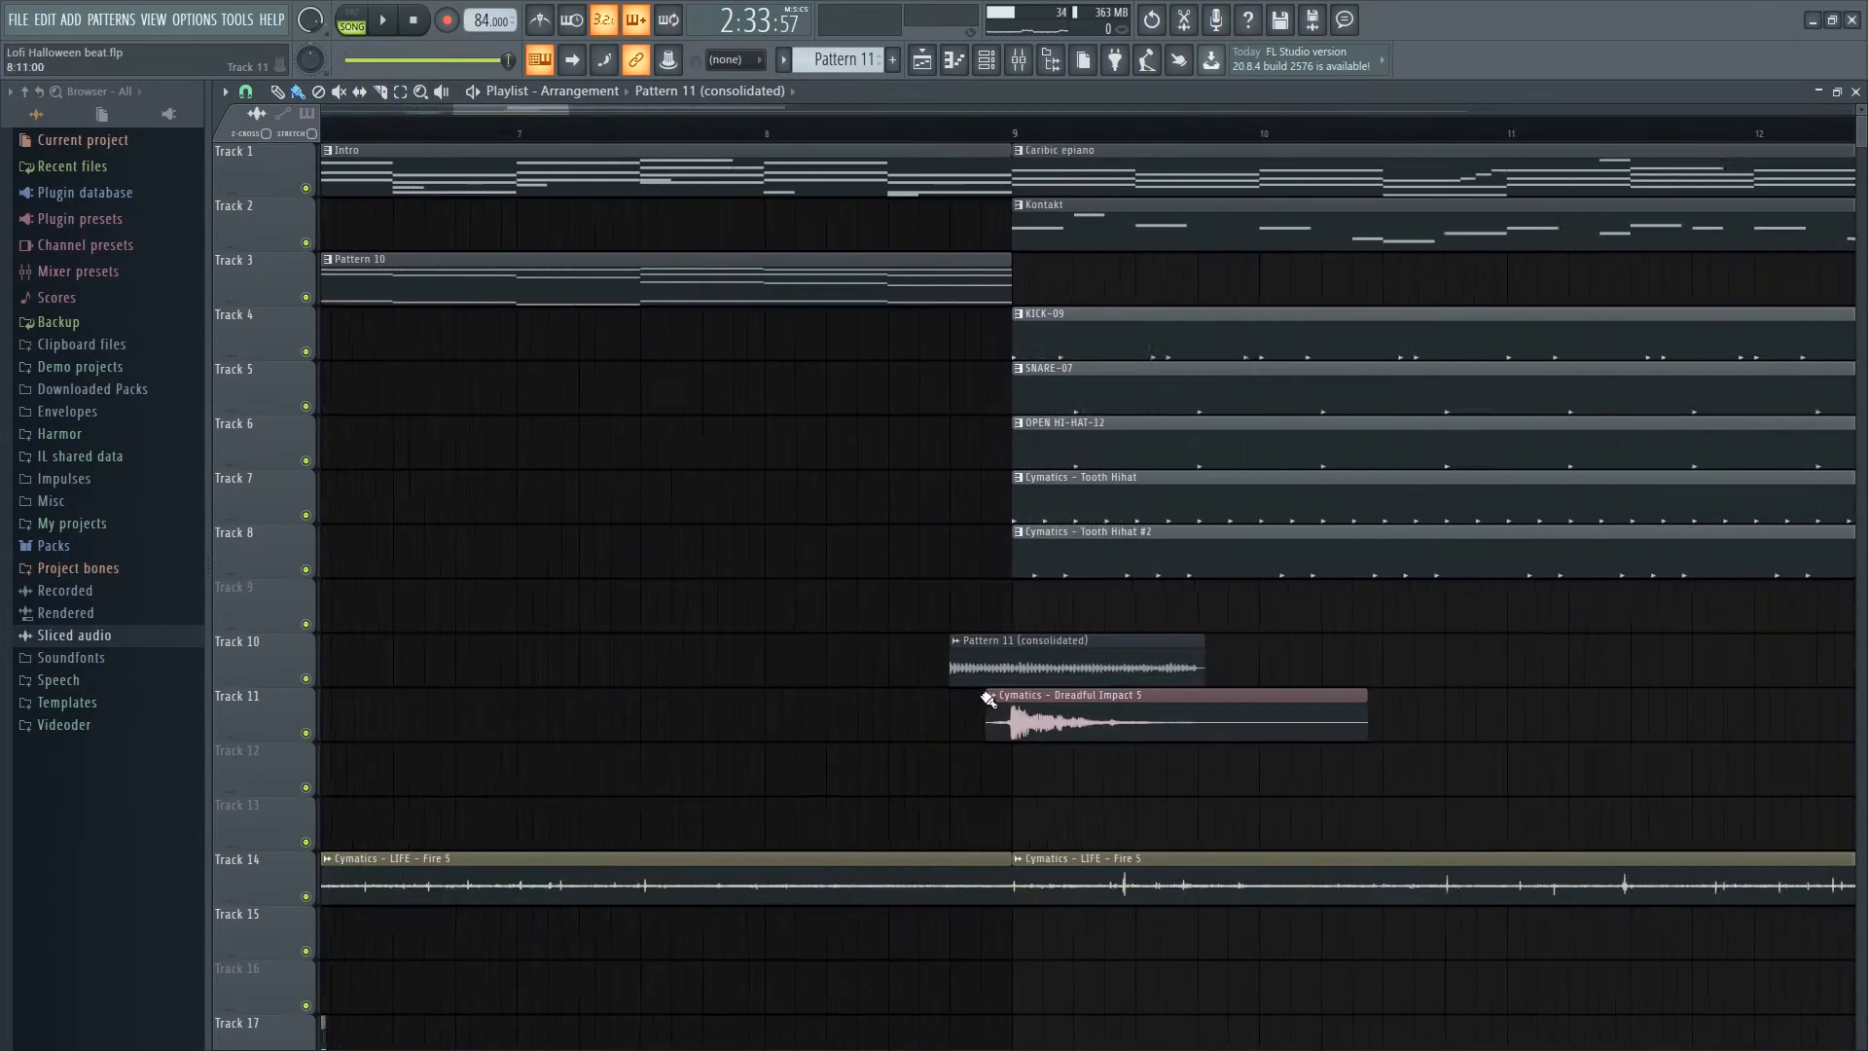
{"action": "left_click_drag", "start_coordinate": [1027, 645], "coordinate": [821, 633]}
{"action": "scroll", "coordinate": [954, 642], "scroll_direction": "up", "scroll_amount": 4}
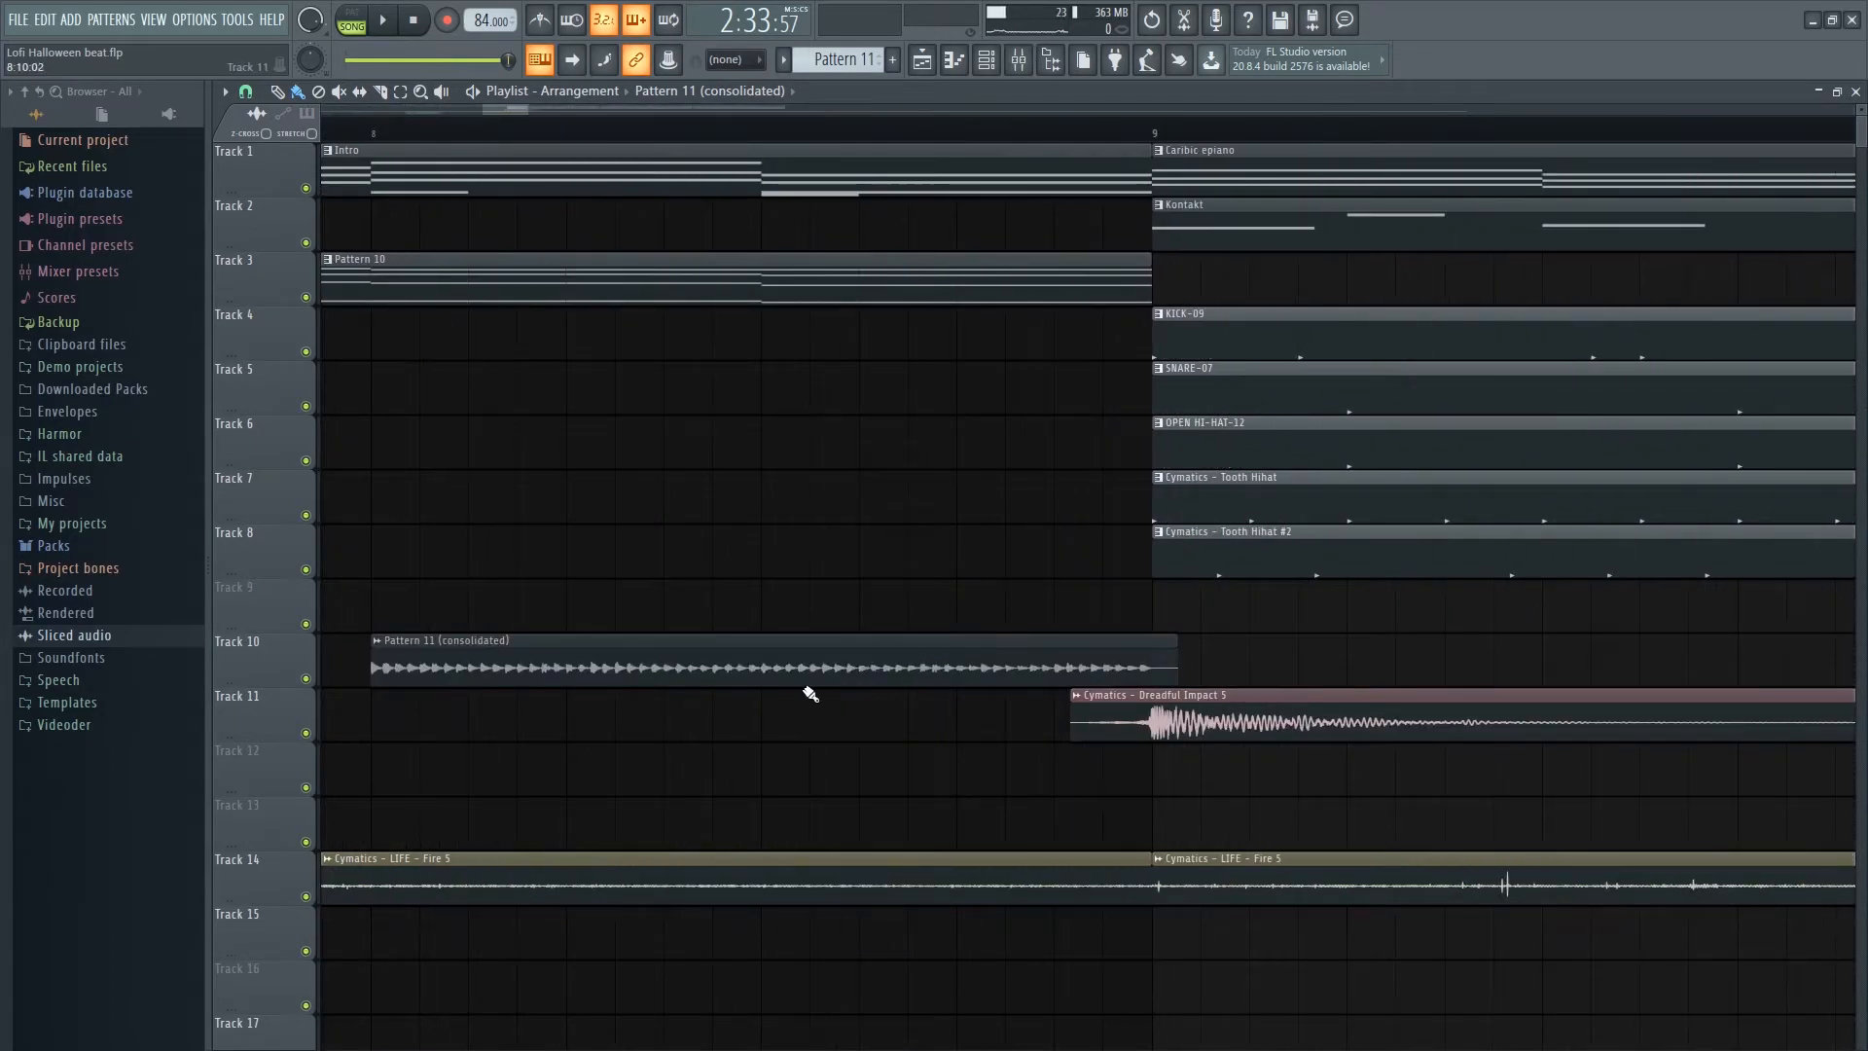
- Reverse the consolidated Pattern 11 sample, shift its clip to end at bar 9, and audition the transition
{"action": "left_click", "coordinate": [428, 636]}
{"action": "left_click", "coordinate": [802, 652]}
{"action": "double_click", "coordinate": [803, 652]}
{"action": "left_click", "coordinate": [695, 557]}
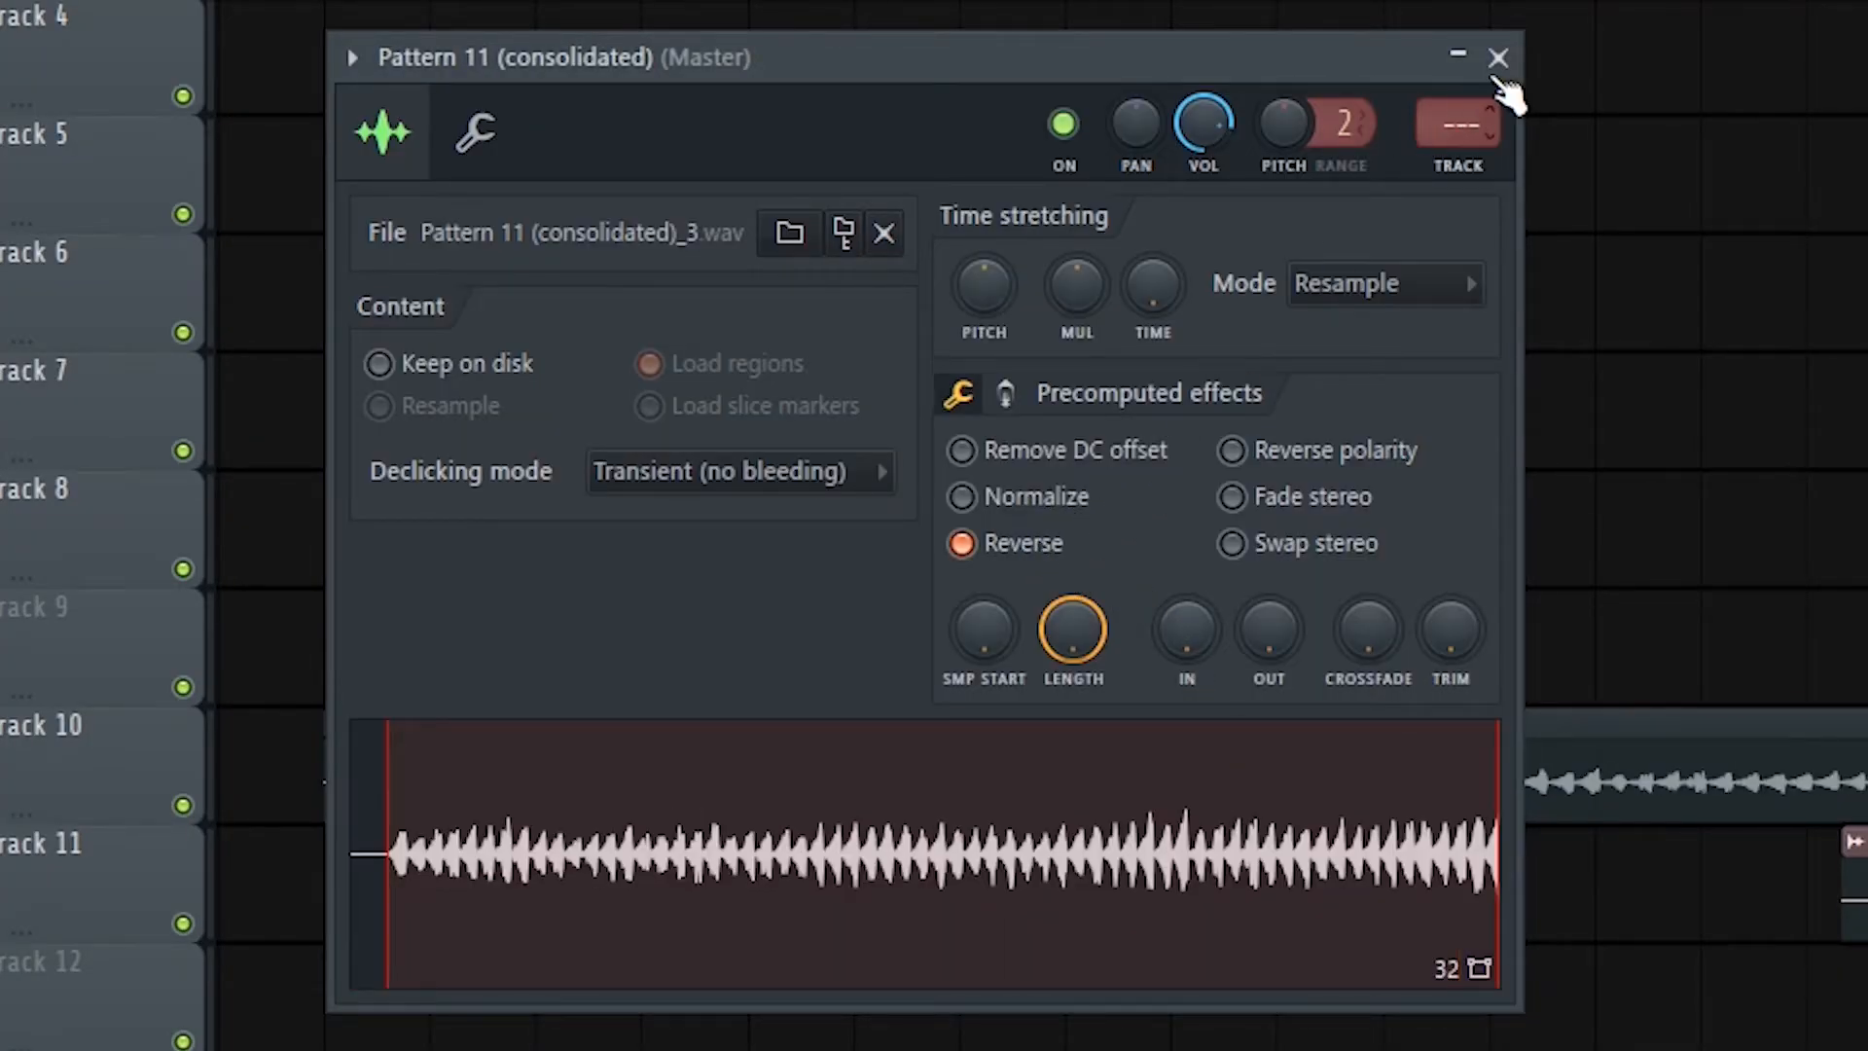
{"action": "left_click", "coordinate": [1498, 57]}
{"action": "left_click_drag", "start_coordinate": [1255, 692], "coordinate": [1290, 691]}
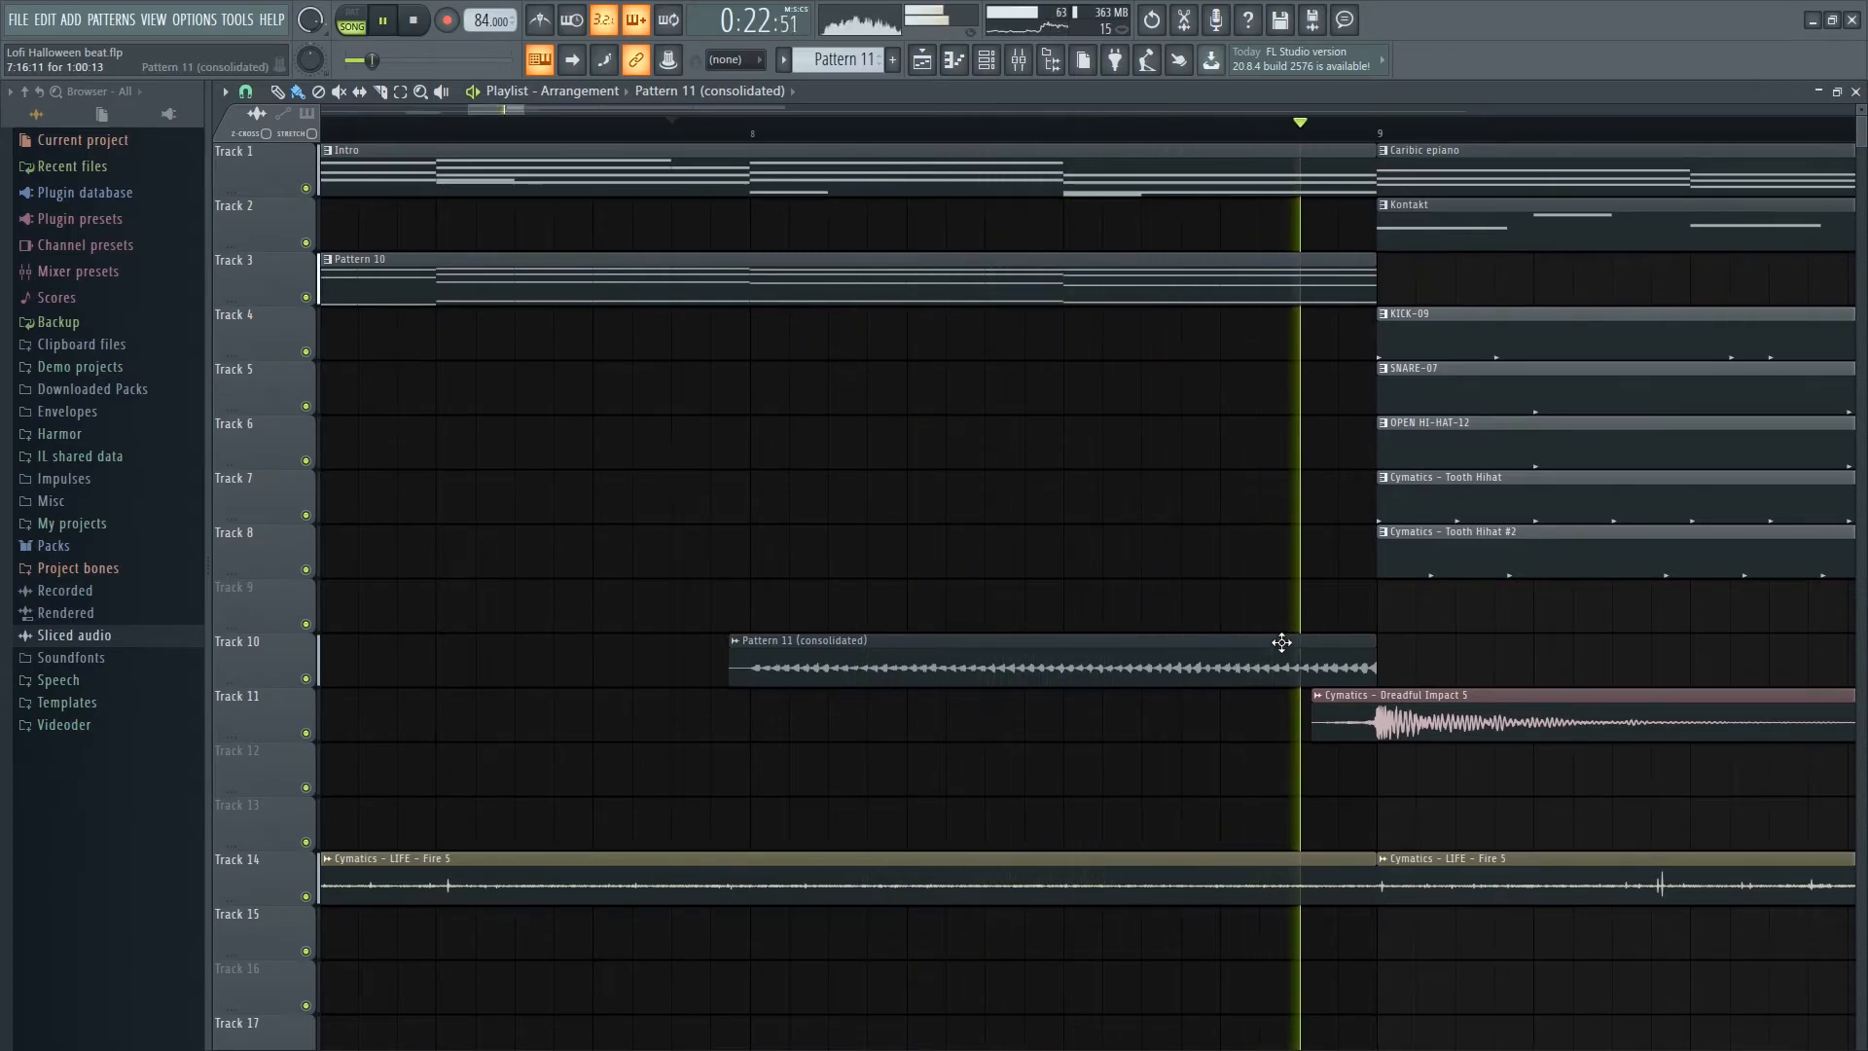
{"action": "scroll", "coordinate": [1286, 651], "scroll_direction": "down", "scroll_amount": 6}
{"action": "key", "text": "space"}
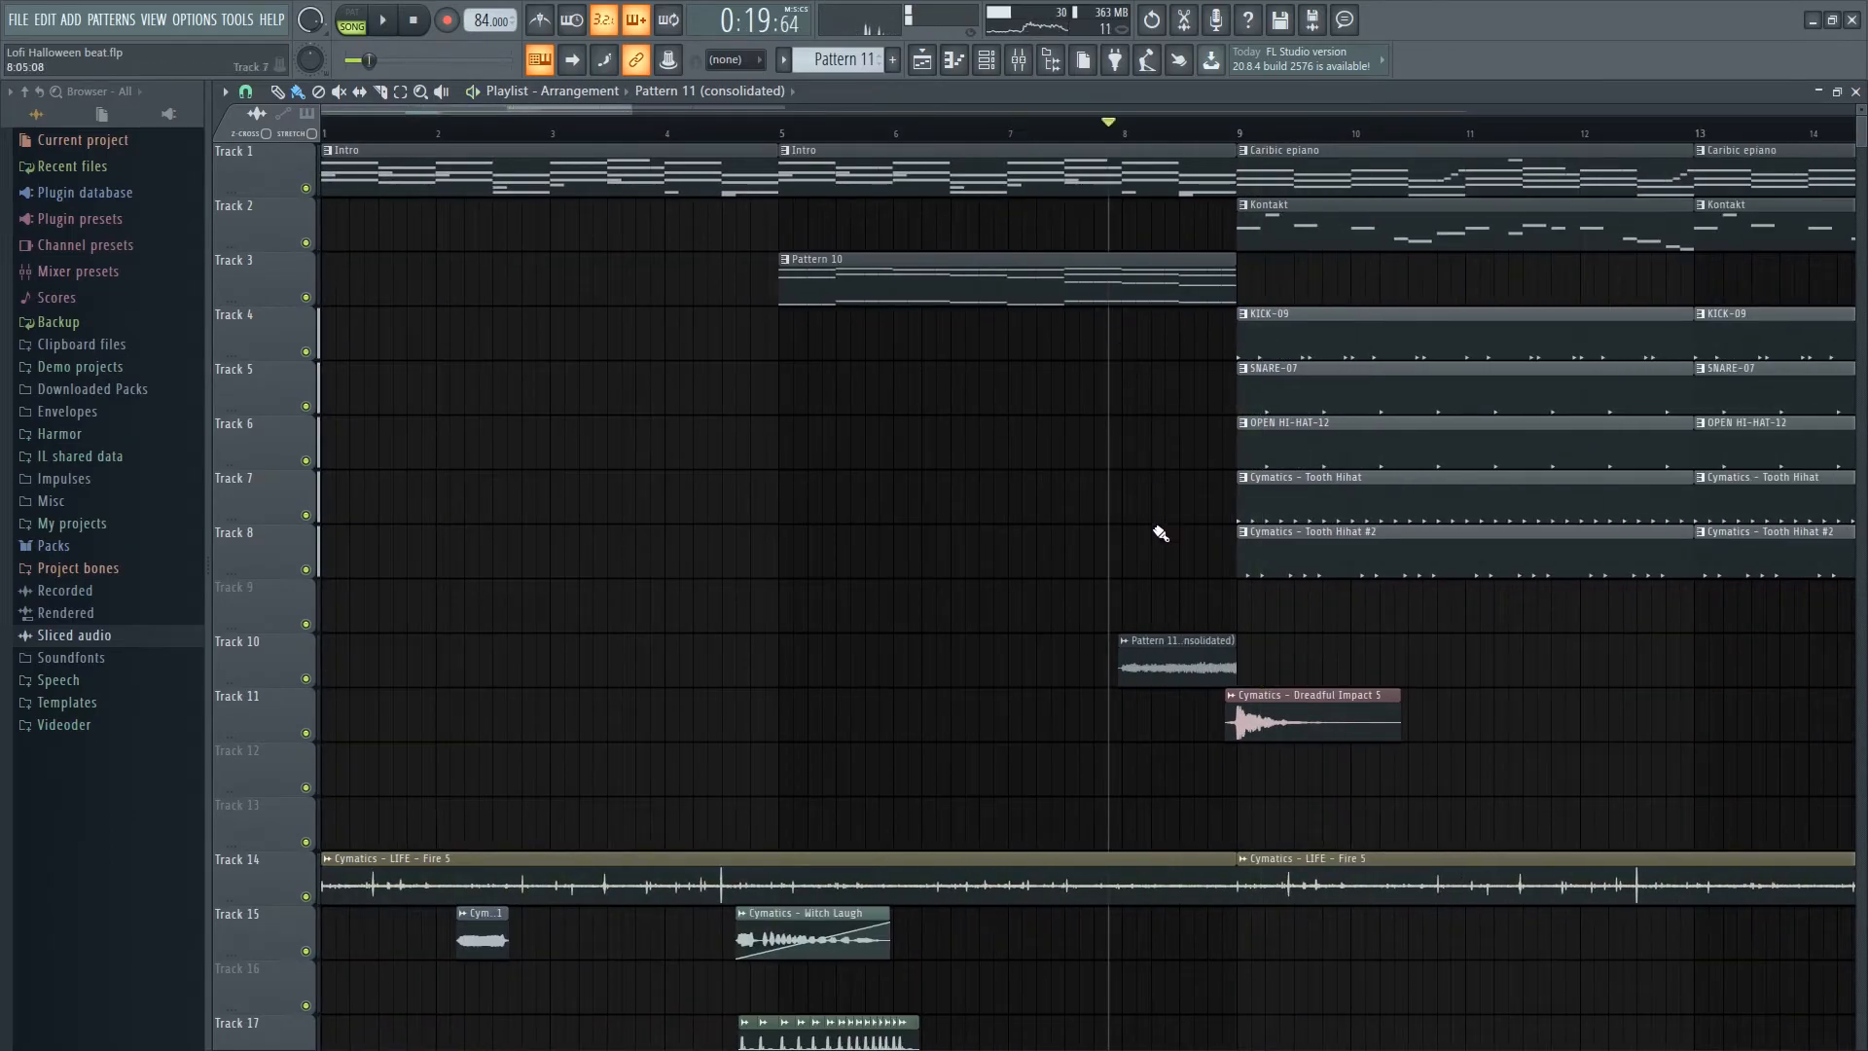
- Normalize the reversed Pattern 11 sample and close its channel settings
{"action": "scroll", "coordinate": [1146, 700], "scroll_direction": "up", "scroll_amount": 3}
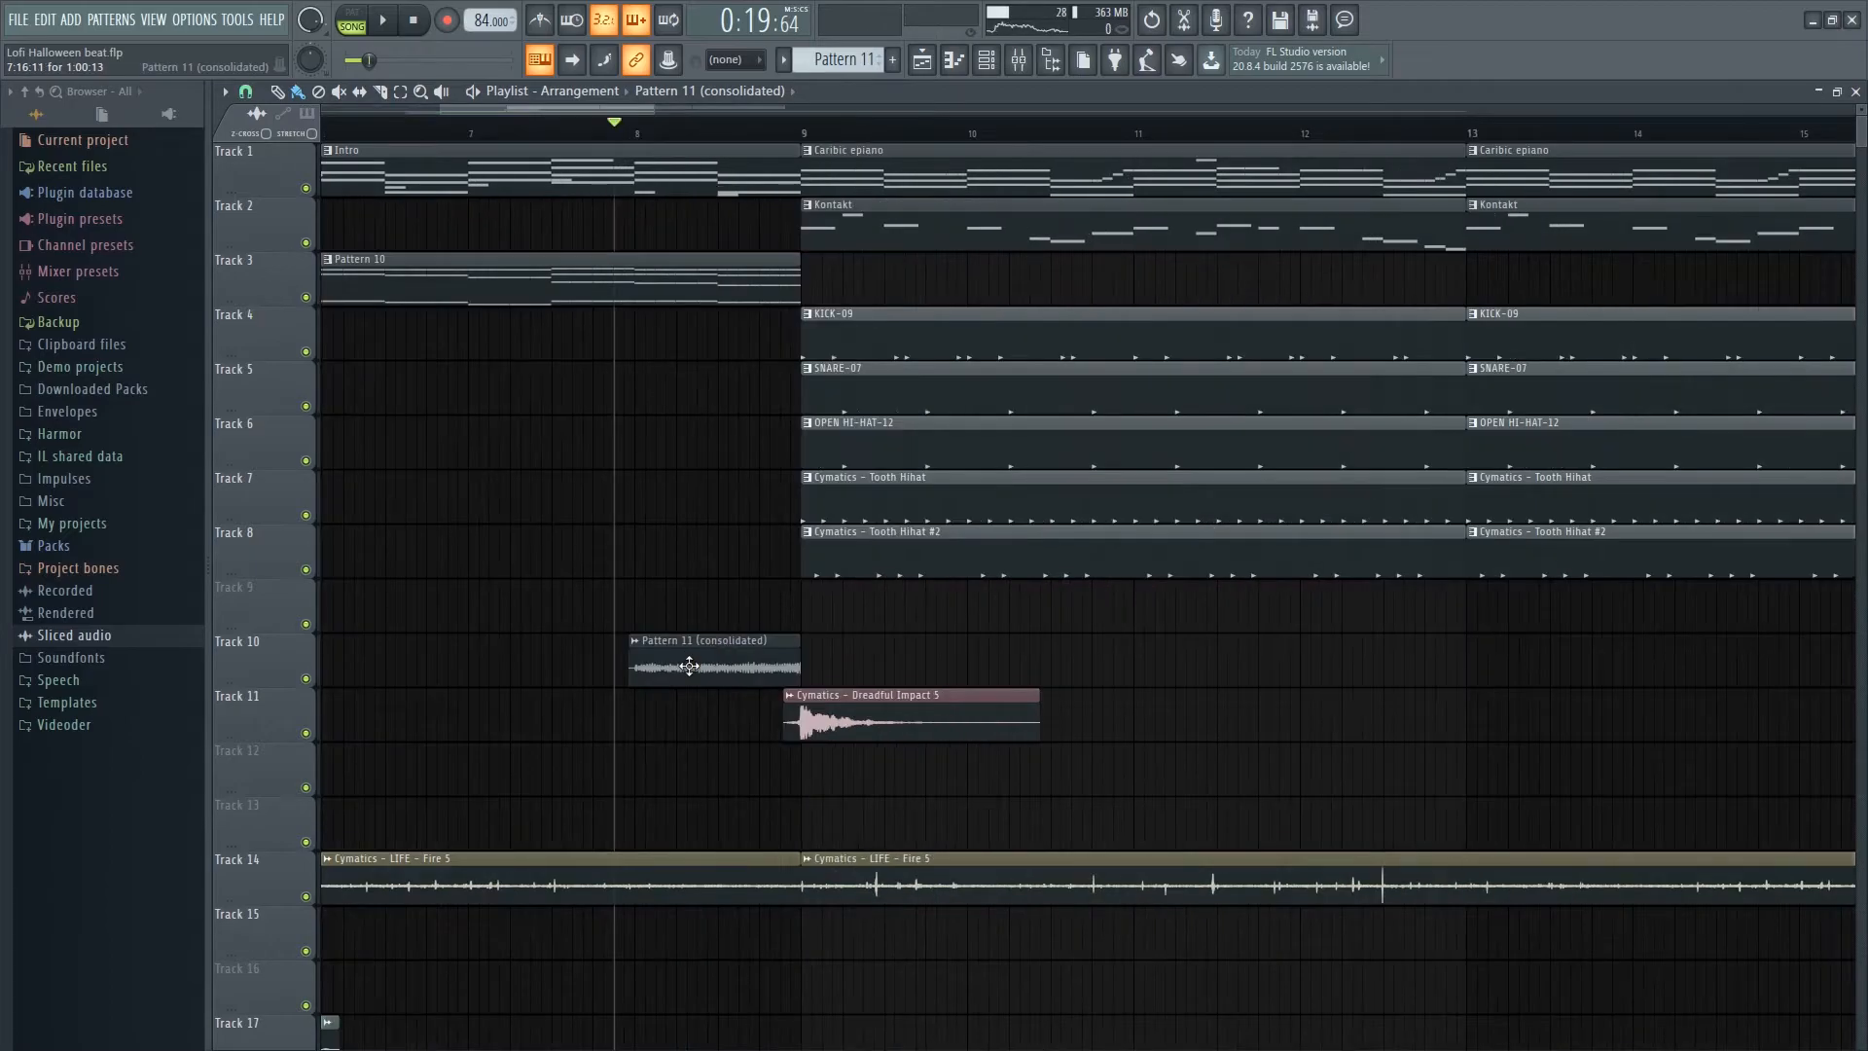
{"action": "double_click", "coordinate": [769, 629]}
{"action": "left_click_drag", "start_coordinate": [632, 334], "coordinate": [1633, 261]}
{"action": "left_click", "coordinate": [1712, 469]}
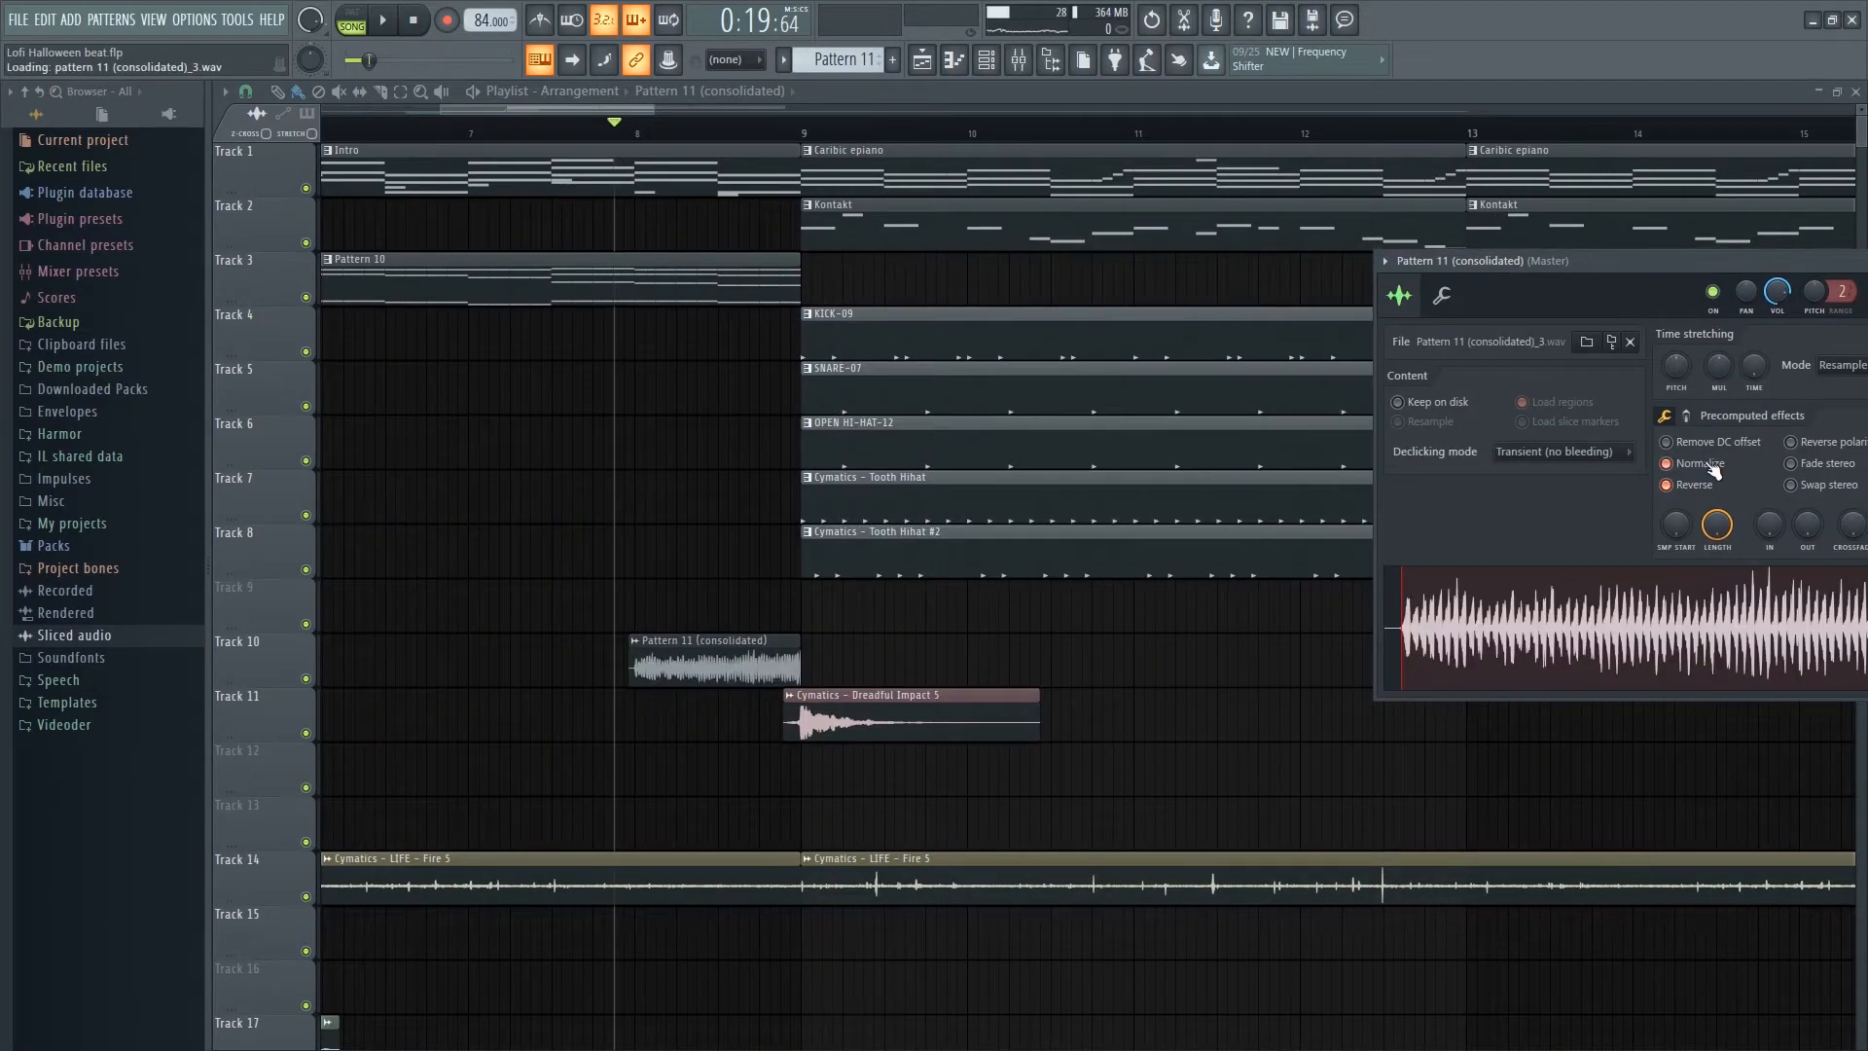
{"action": "left_click", "coordinate": [1416, 269]}
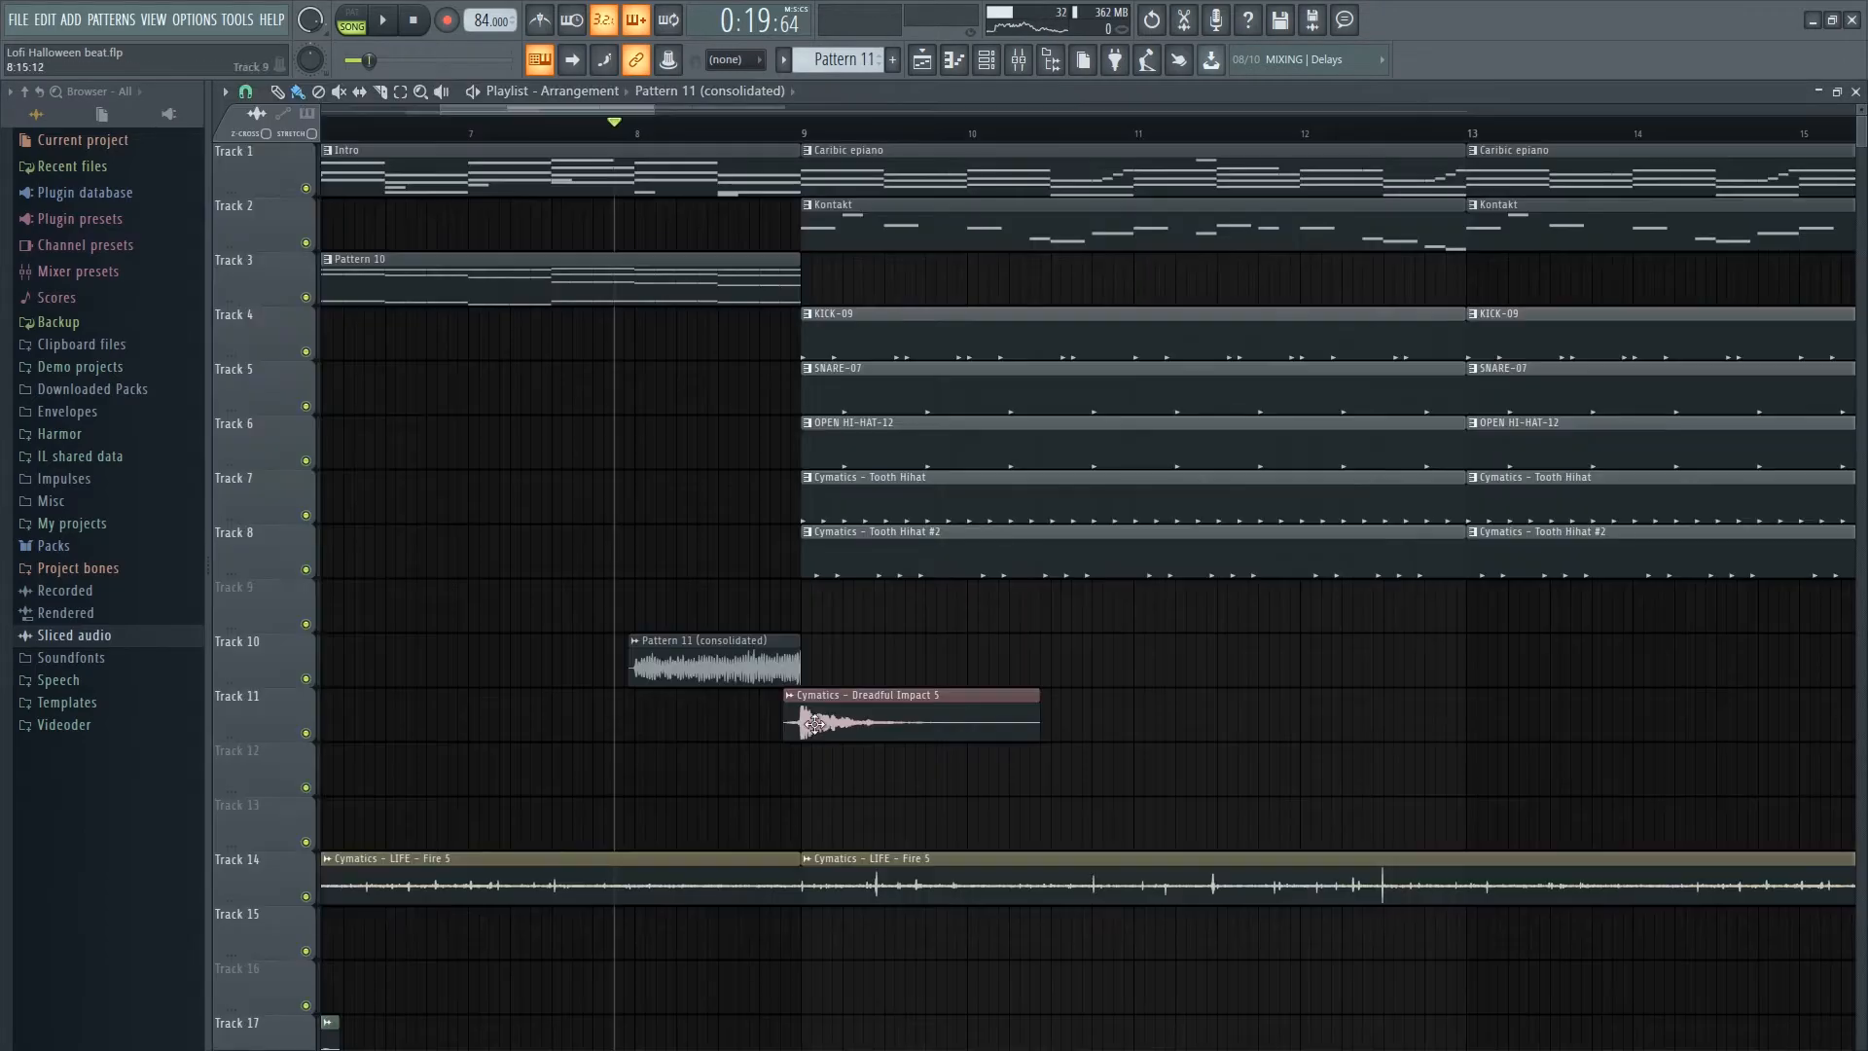
- Route the consolidated Pattern 11 clip to mixer track 9 at -13.2 dB and add Fruity Reeverb 2 to its first slot
{"action": "double_click", "coordinate": [718, 666]}
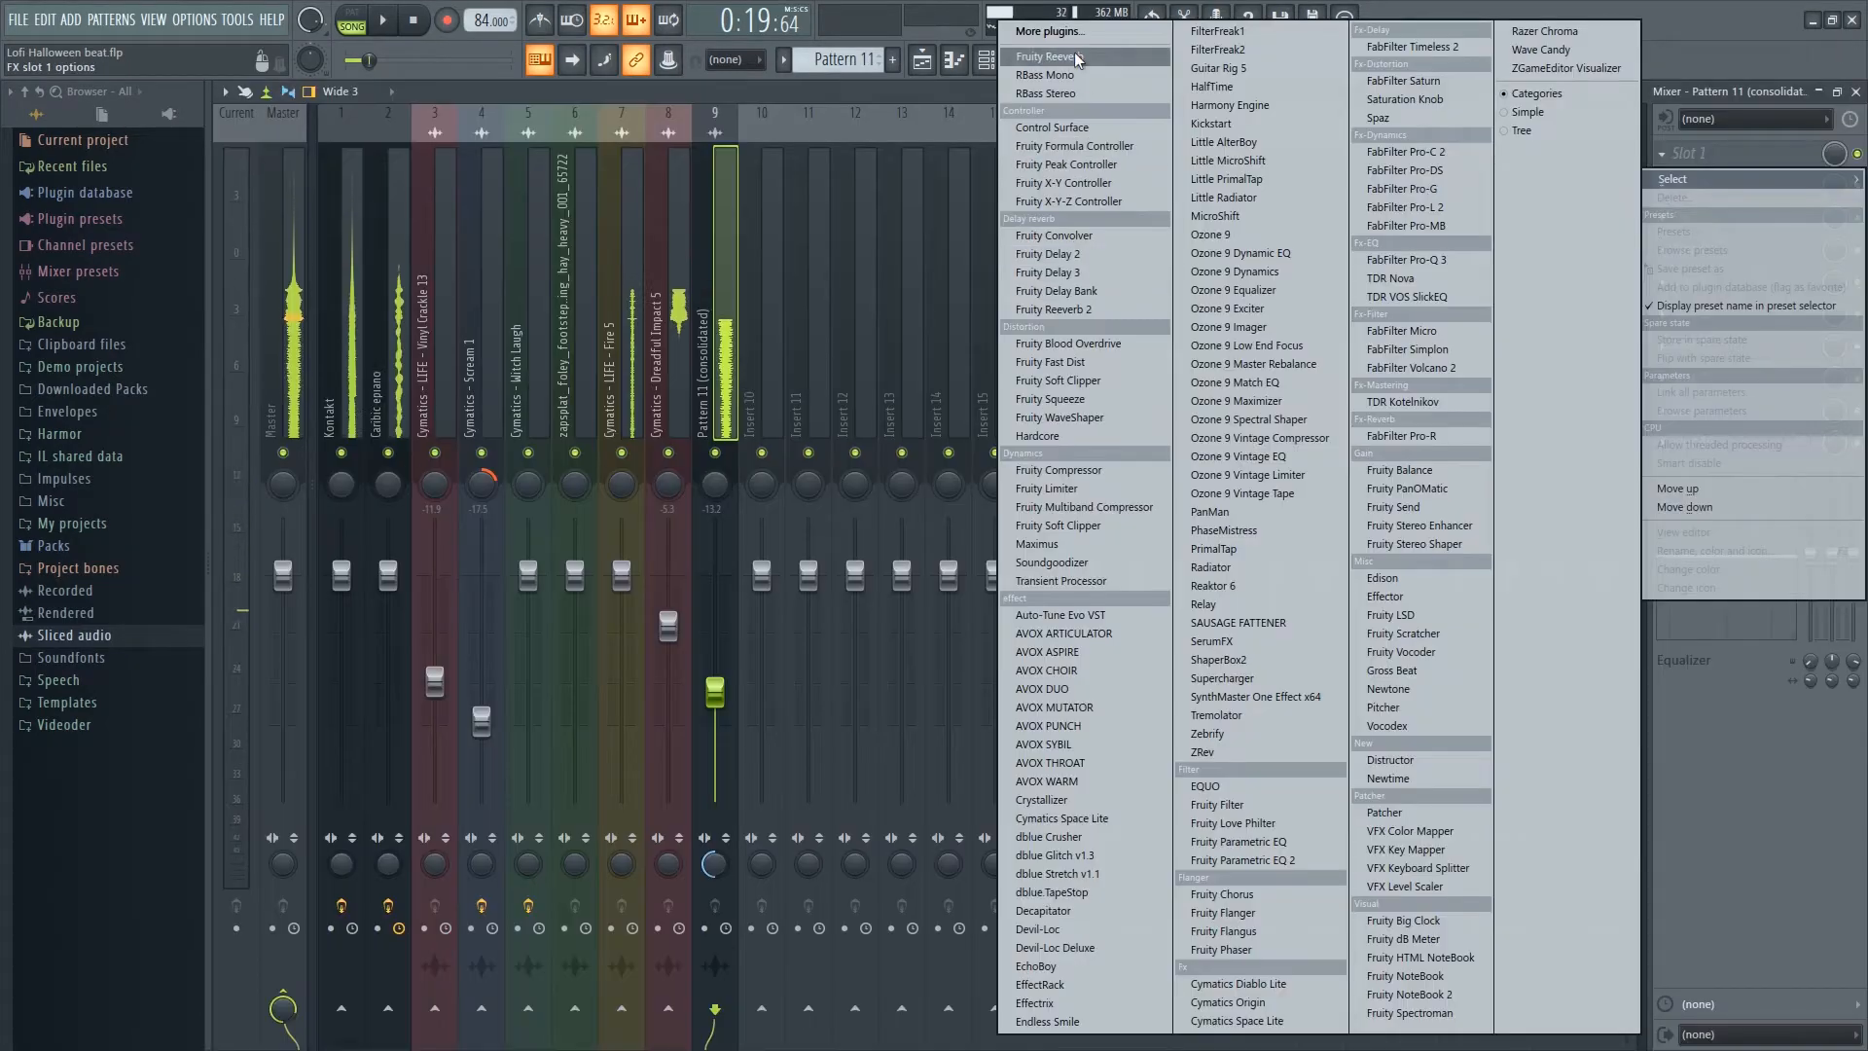
{"action": "left_click", "coordinate": [1091, 309]}
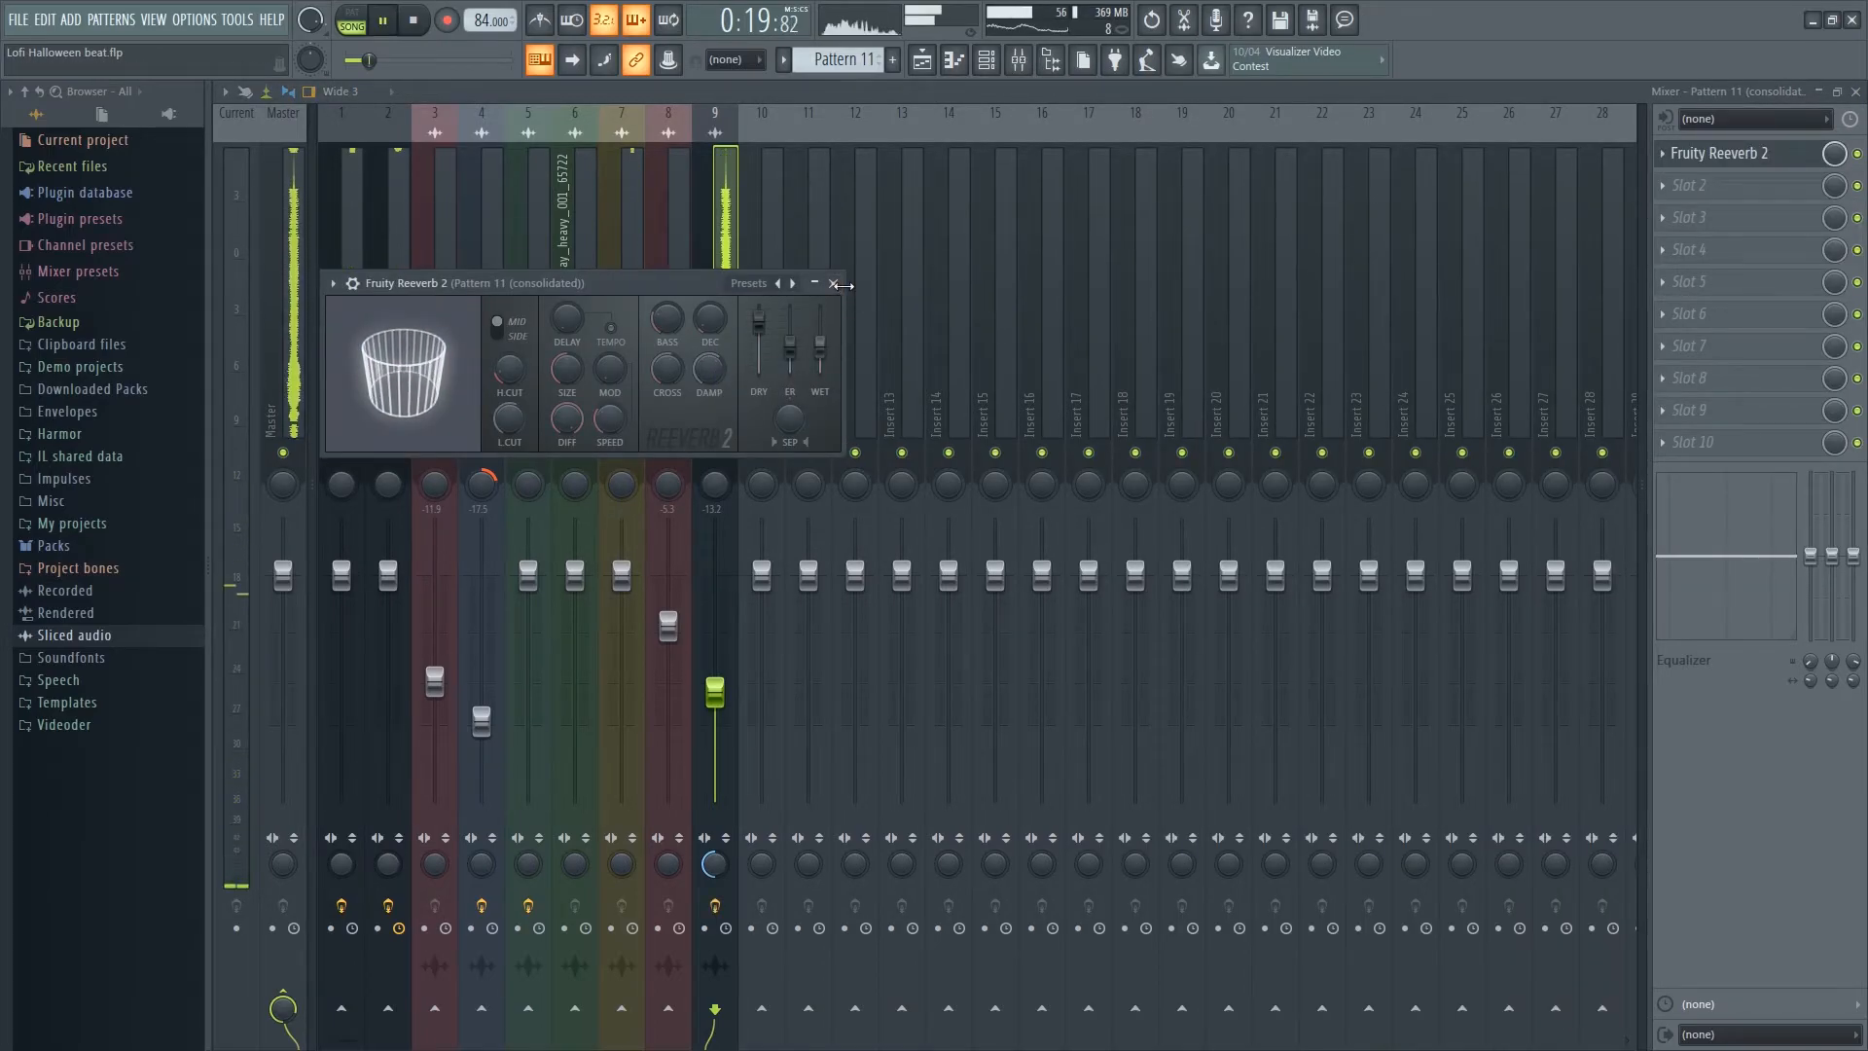
{"action": "left_click", "coordinate": [834, 284]}
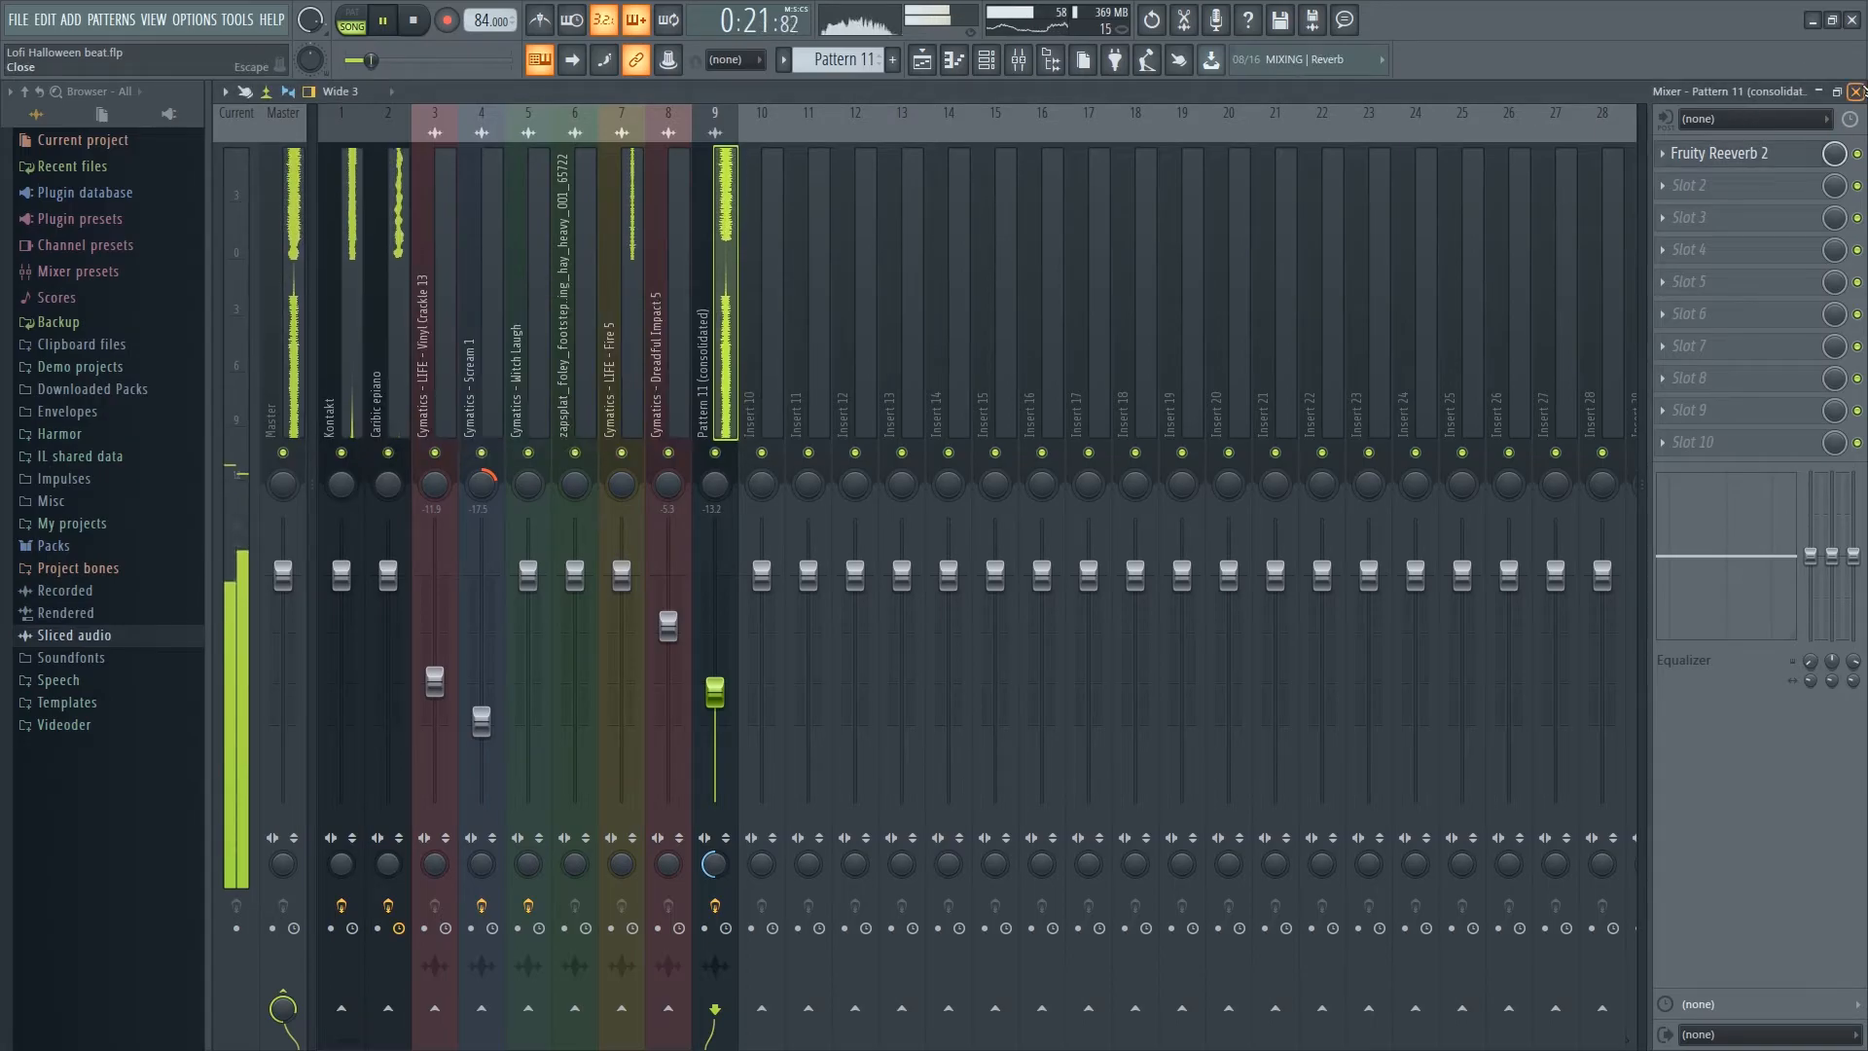
- Close the mixer and sample settings and audition the reverberated riser leading into bar 9
{"action": "left_click", "coordinate": [1856, 90]}
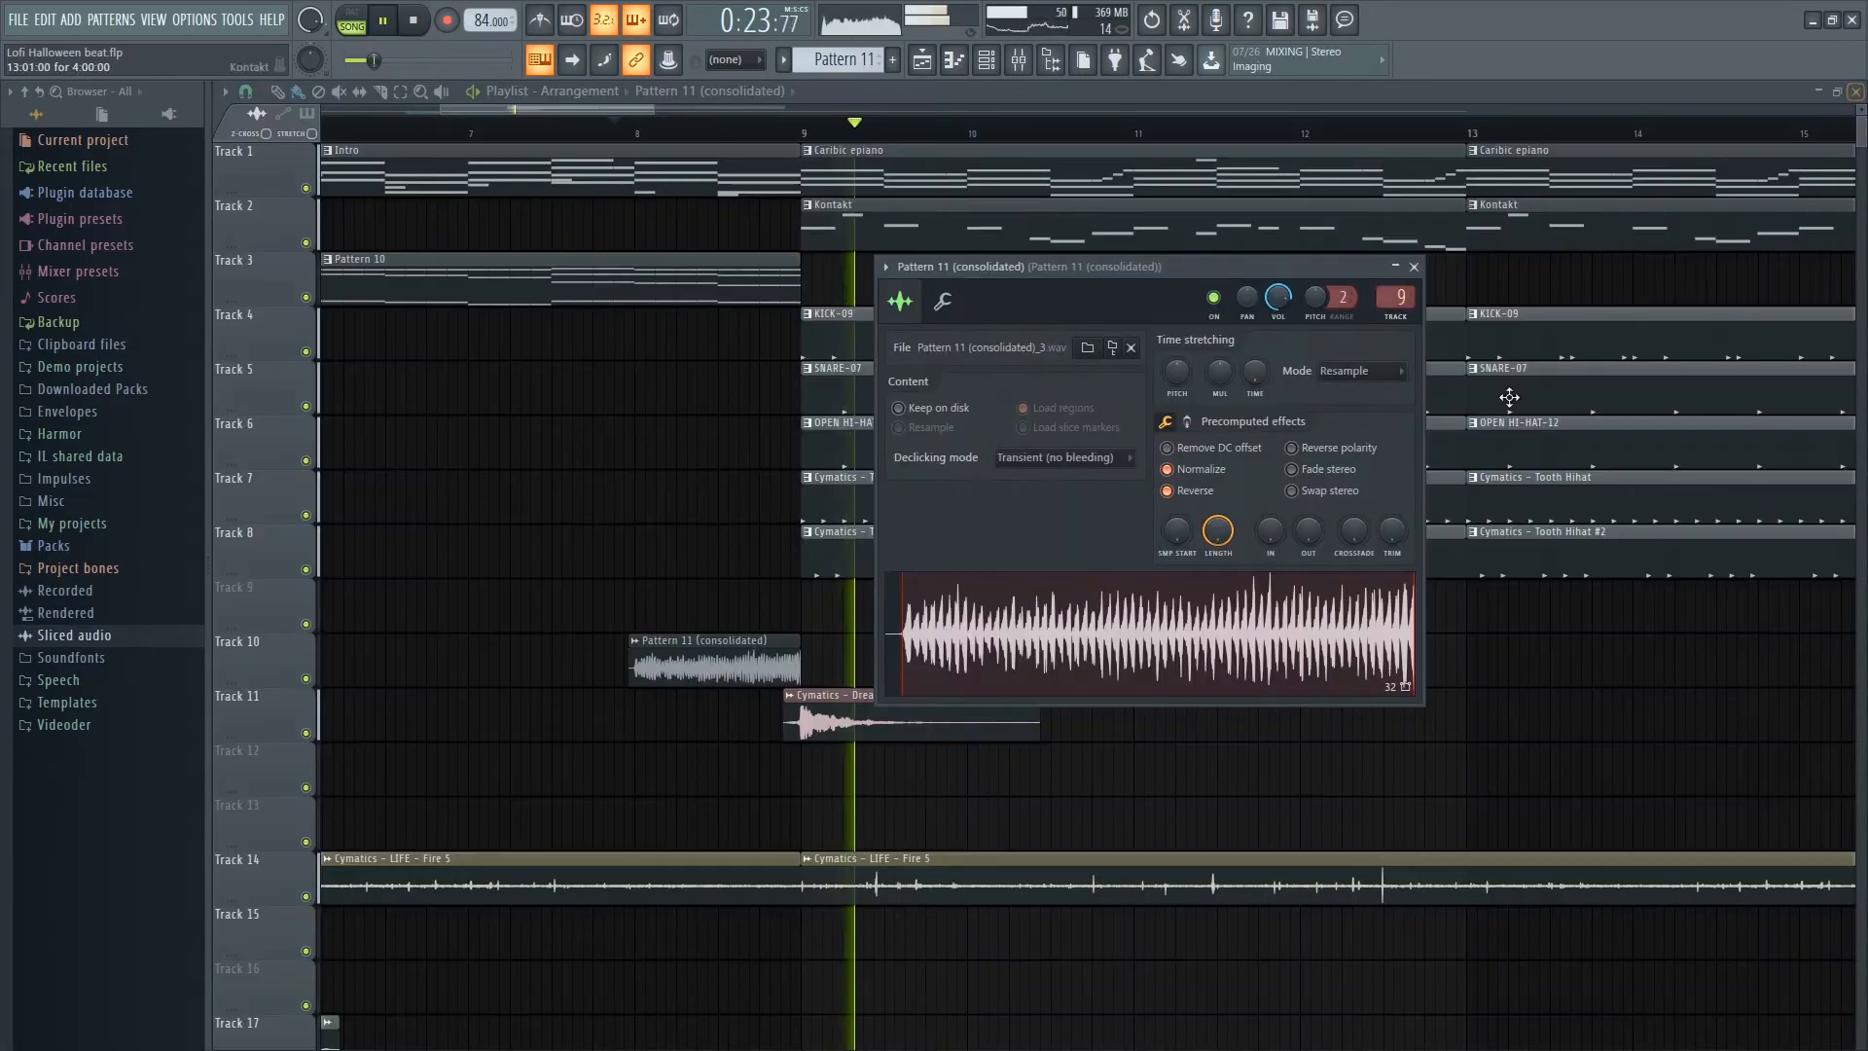
{"action": "left_click", "coordinate": [1414, 263]}
{"action": "scroll", "coordinate": [826, 479], "scroll_direction": "down", "scroll_amount": 3}
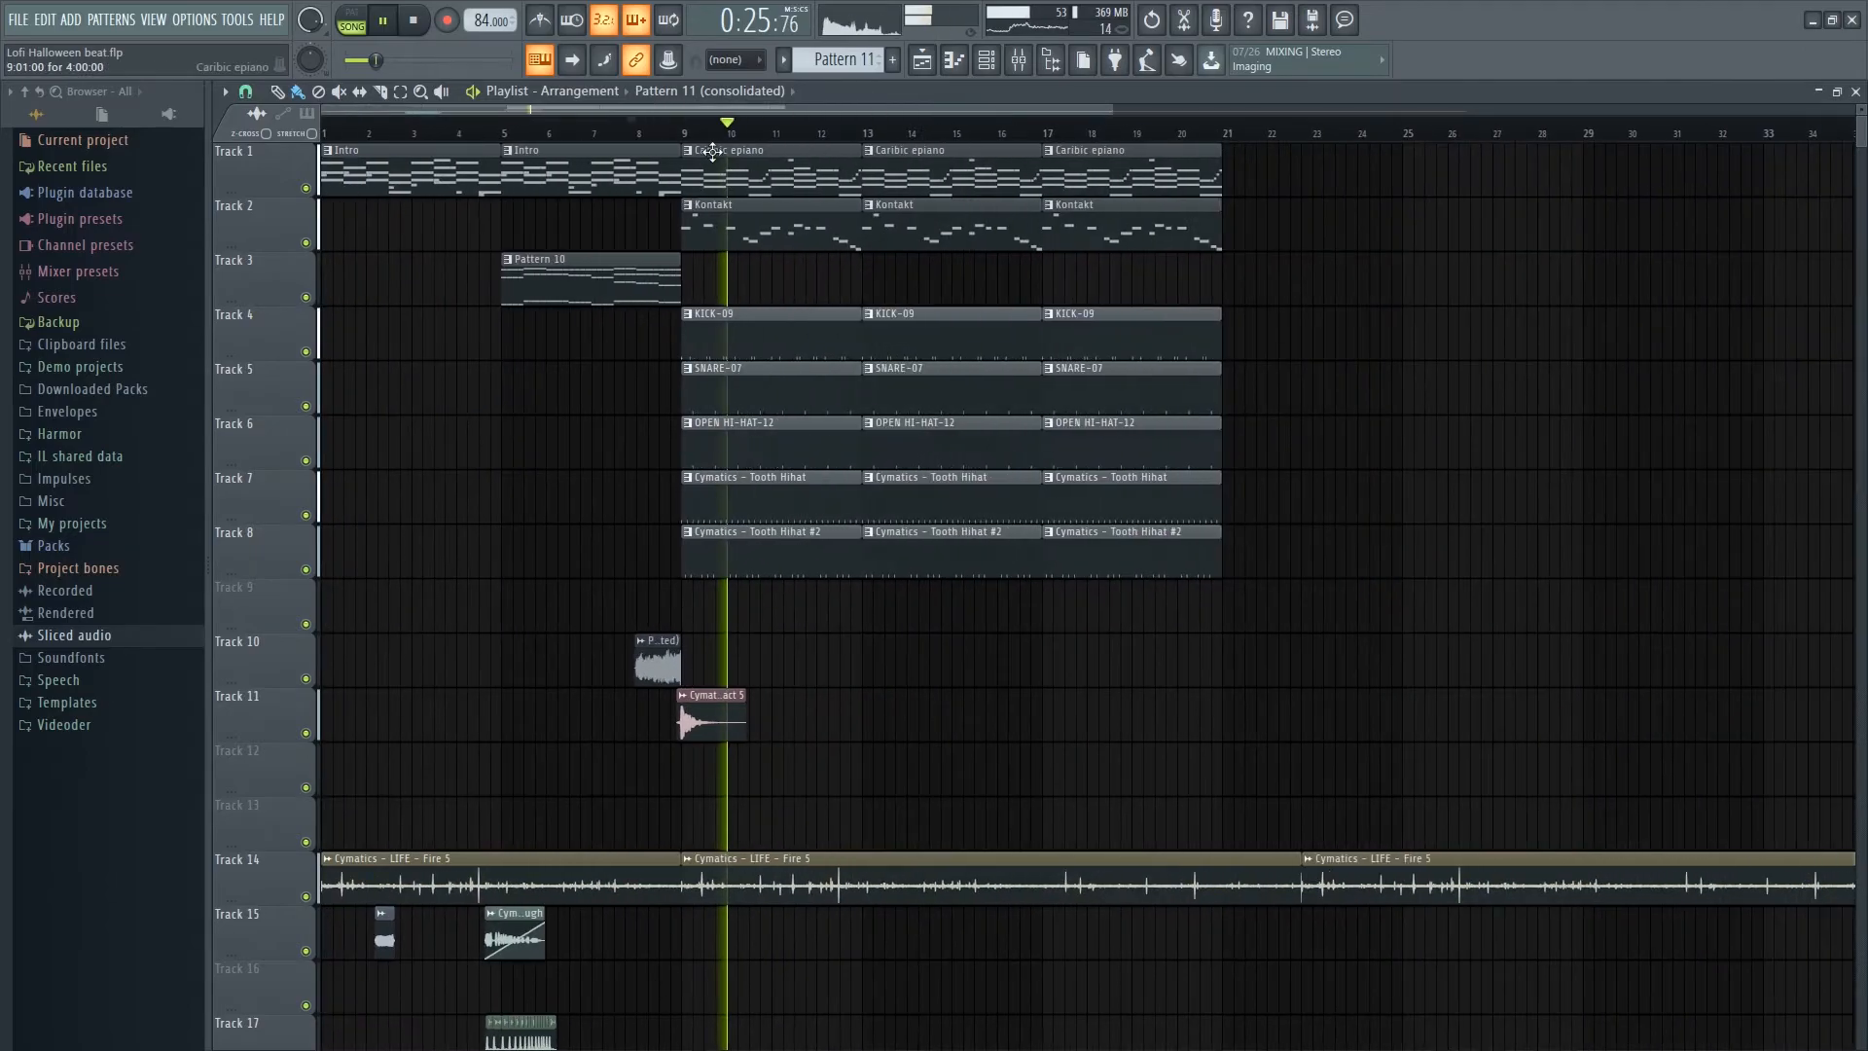
{"action": "key", "text": "space"}
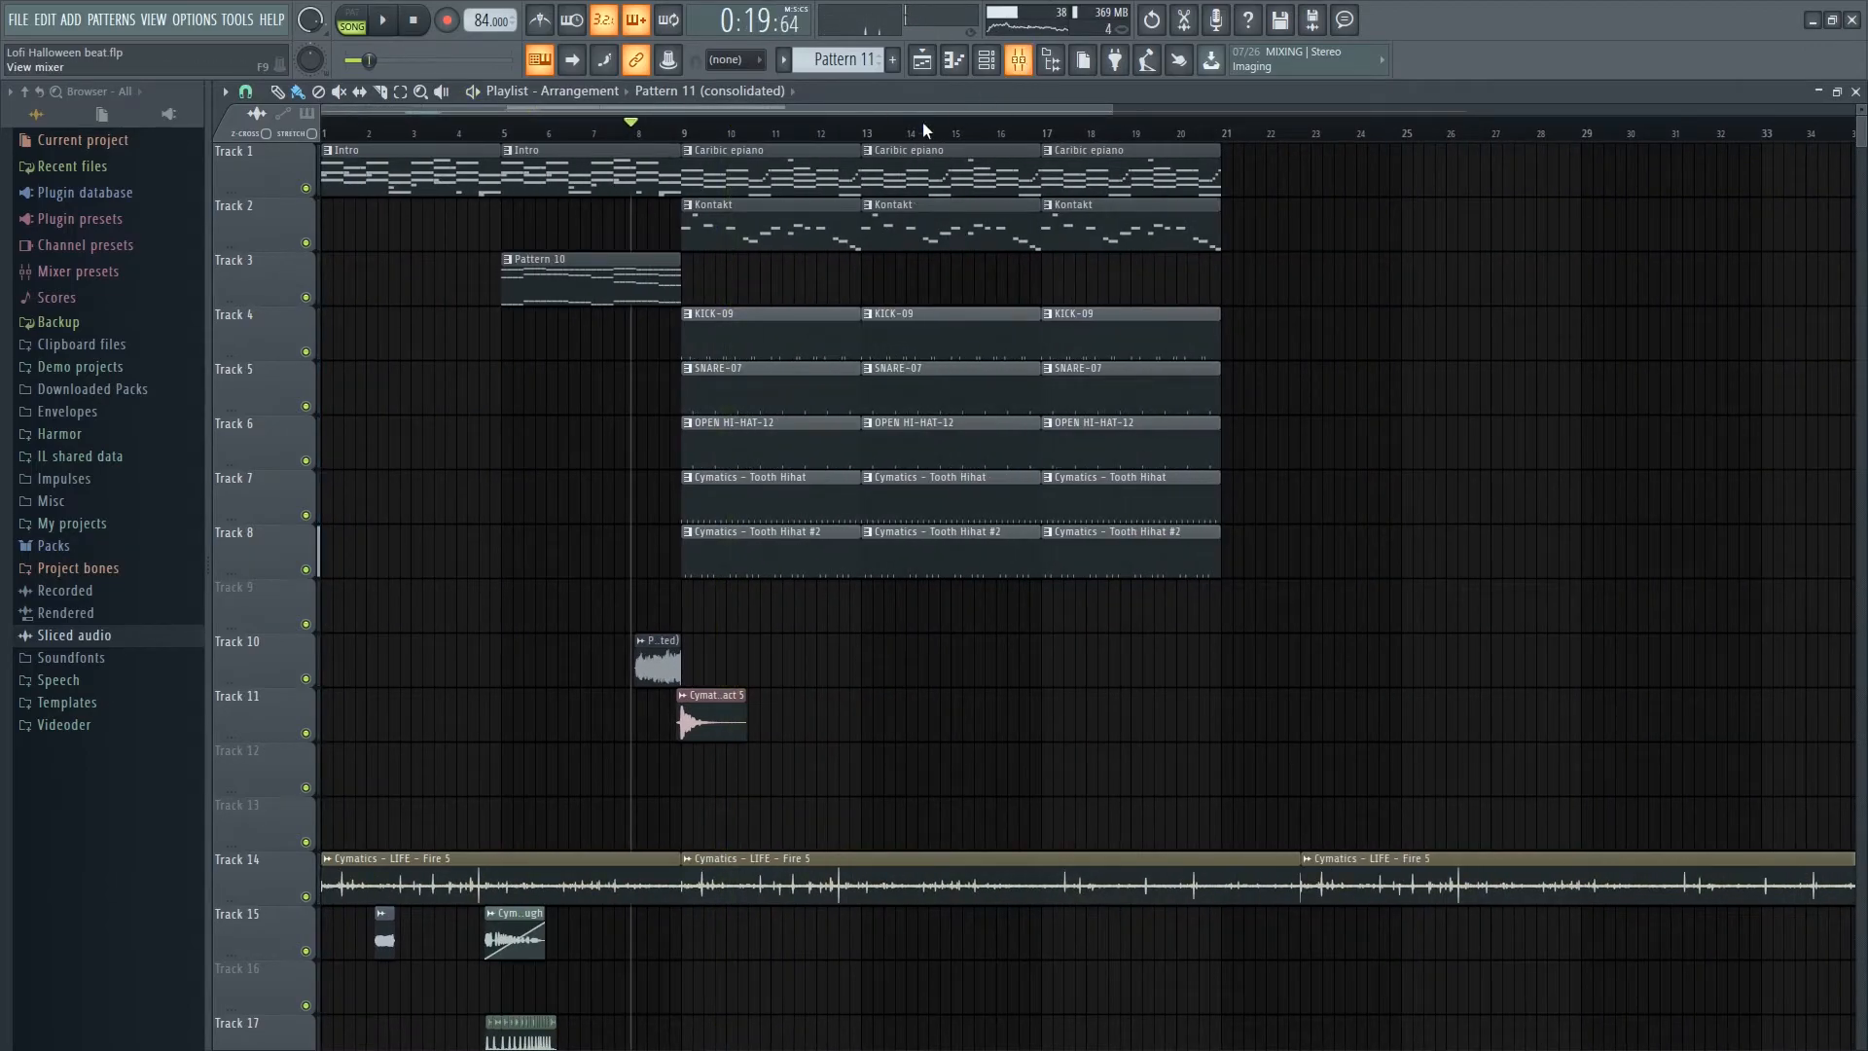
- Add Fruity delay 2 to the second slot of mixer track 9 and audition the delayed riser
{"action": "key", "text": "F9"}
{"action": "left_click_drag", "start_coordinate": [1711, 210], "coordinate": [1702, 187]}
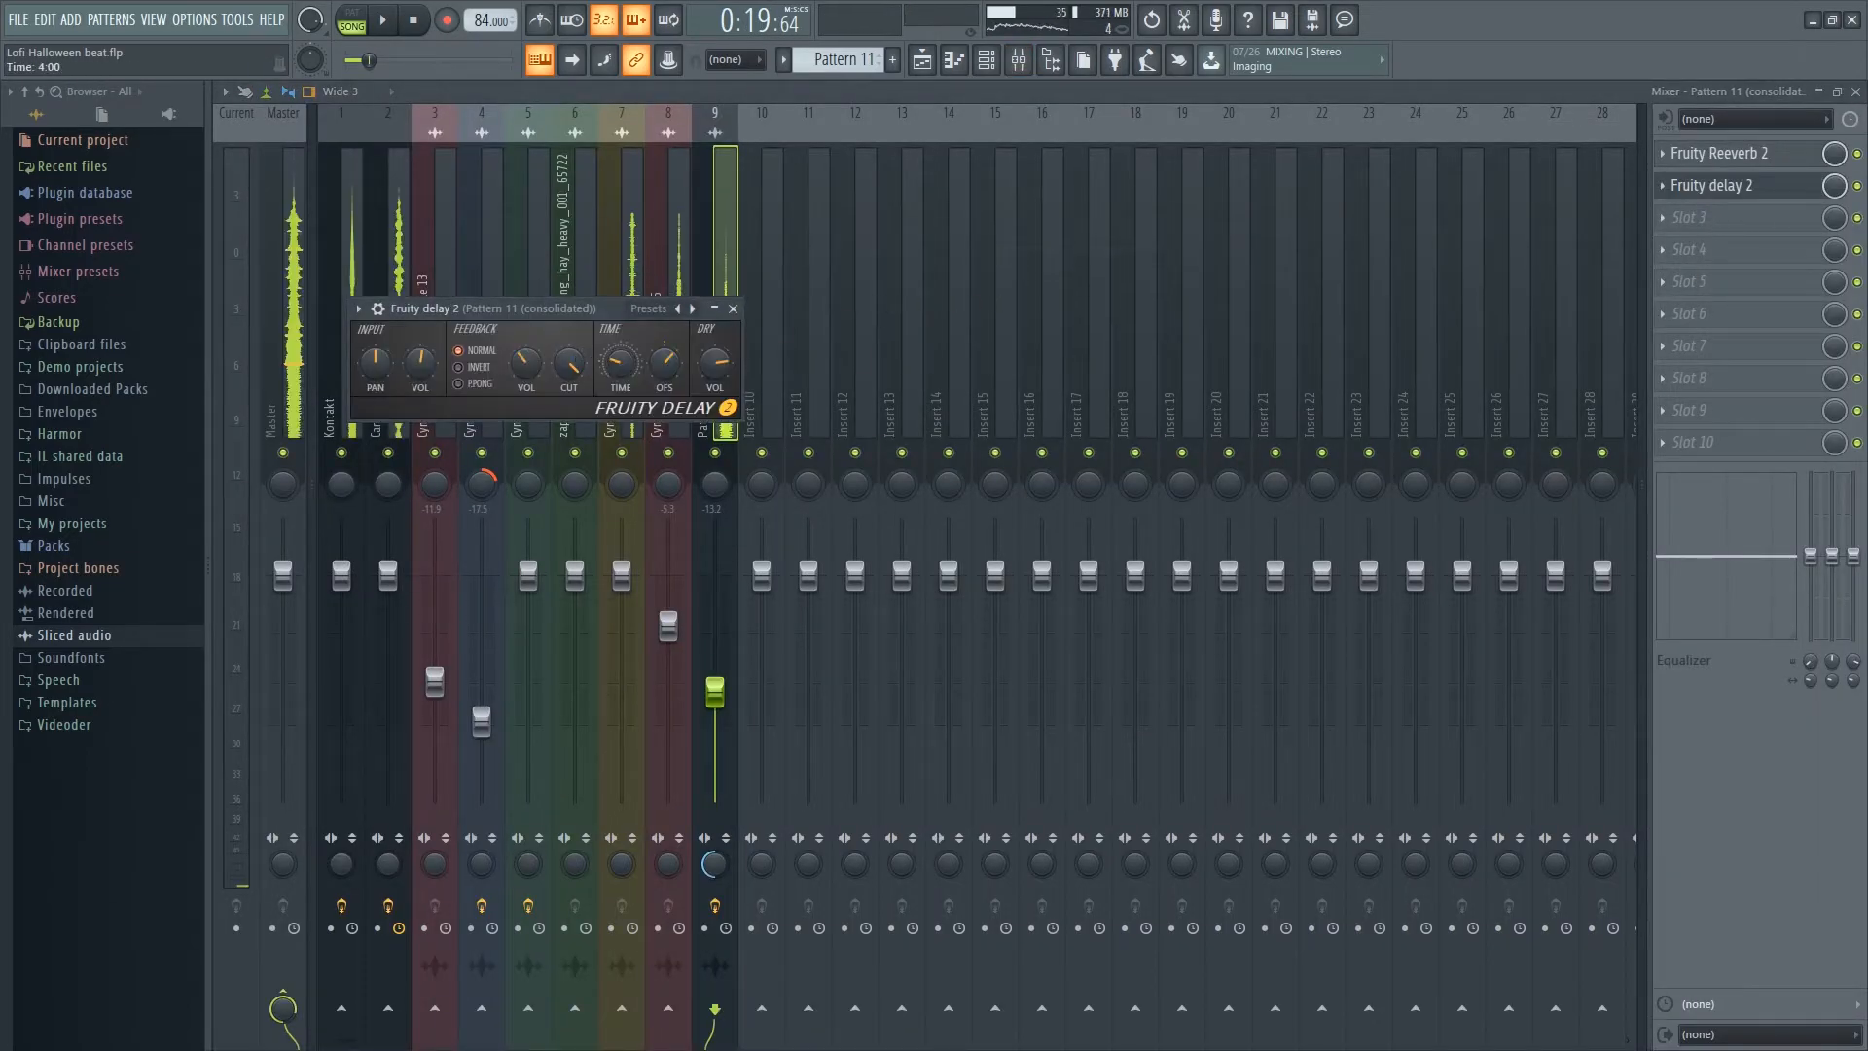
{"action": "key", "text": "space"}
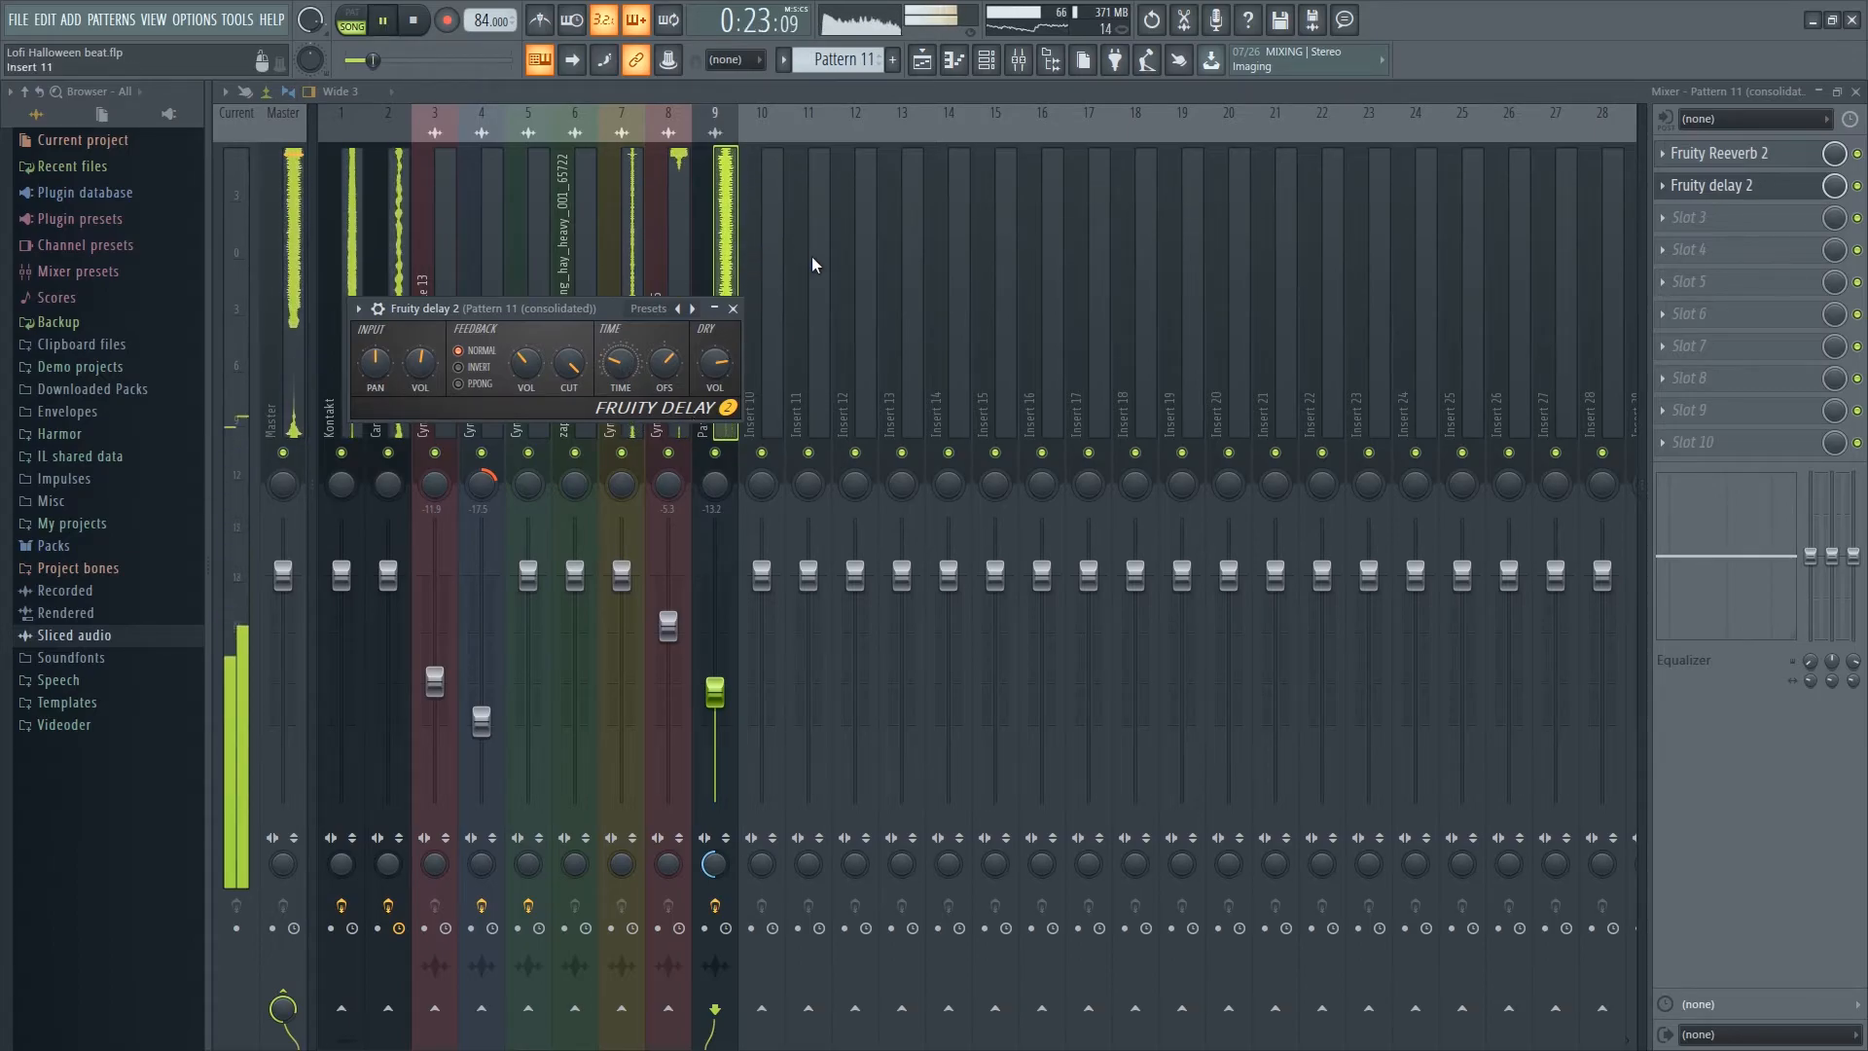
{"action": "left_click", "coordinate": [735, 308]}
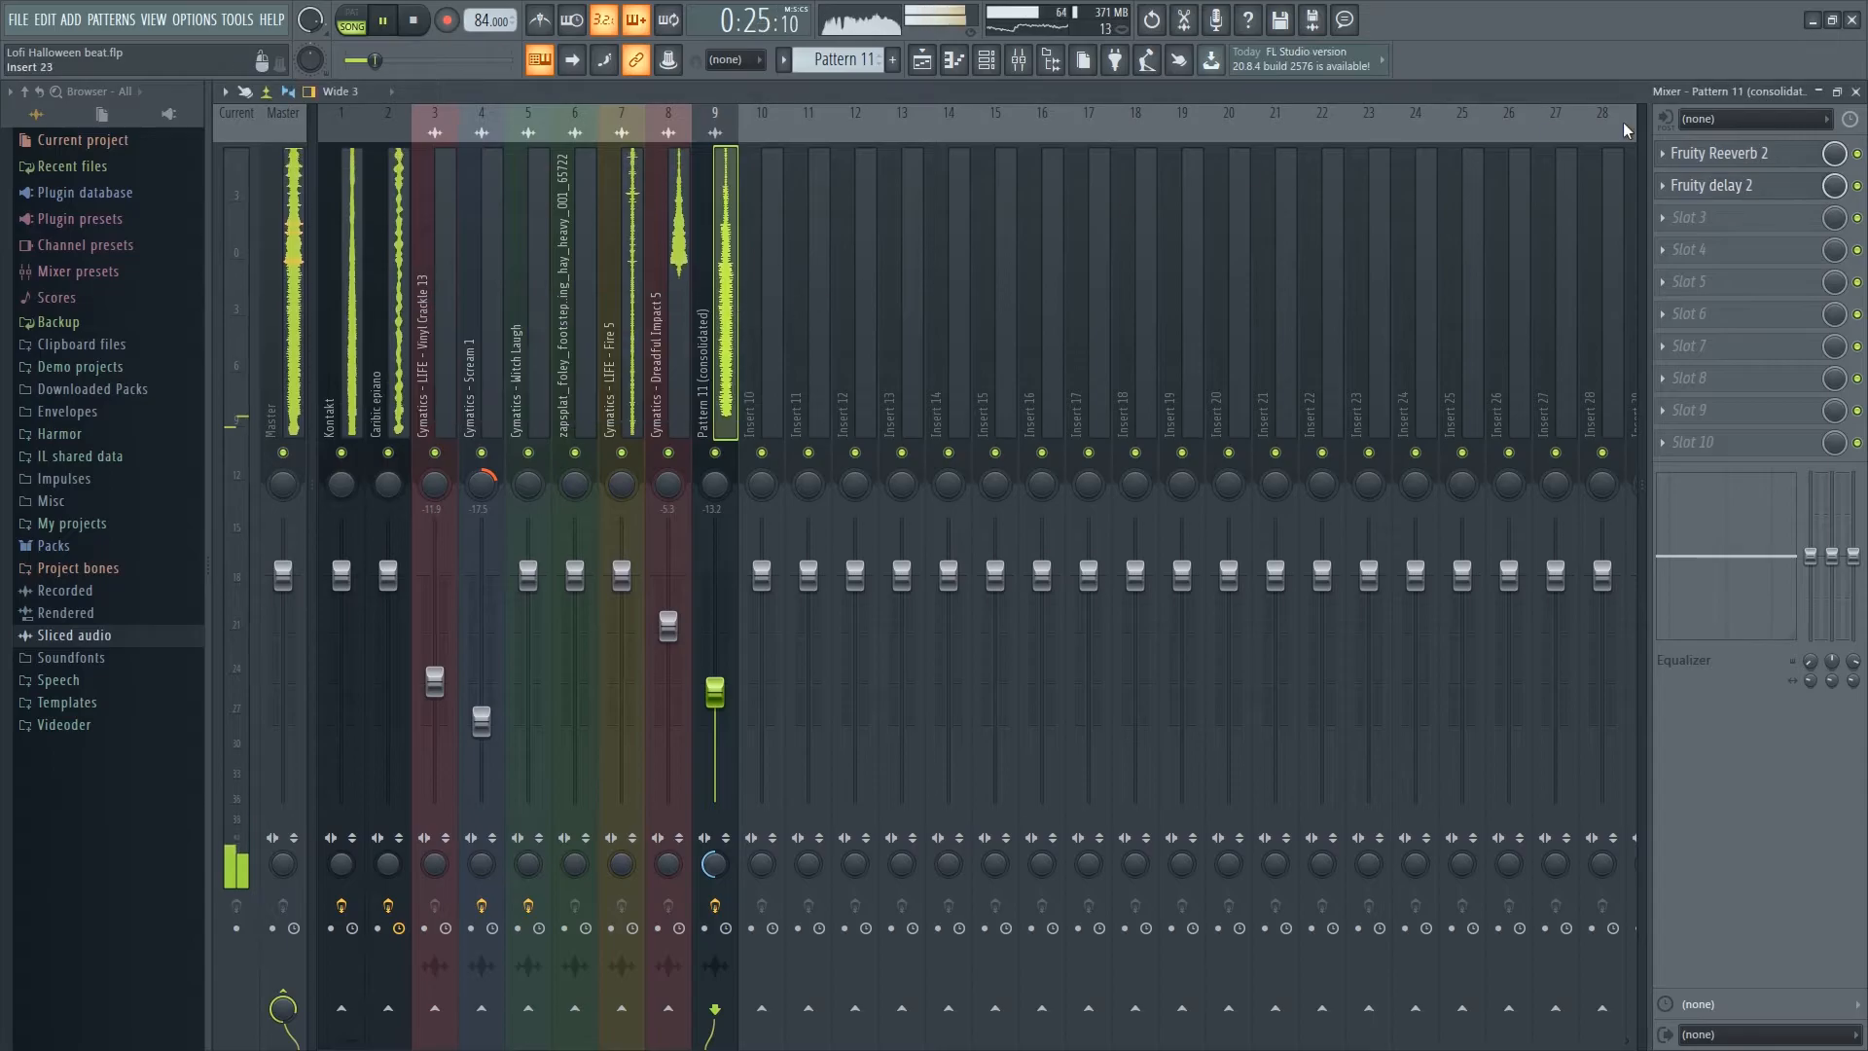
- Raise the feedback volume of Fruity delay 2 on the riser's mixer track slightly during playback
{"action": "left_click", "coordinate": [1734, 188]}
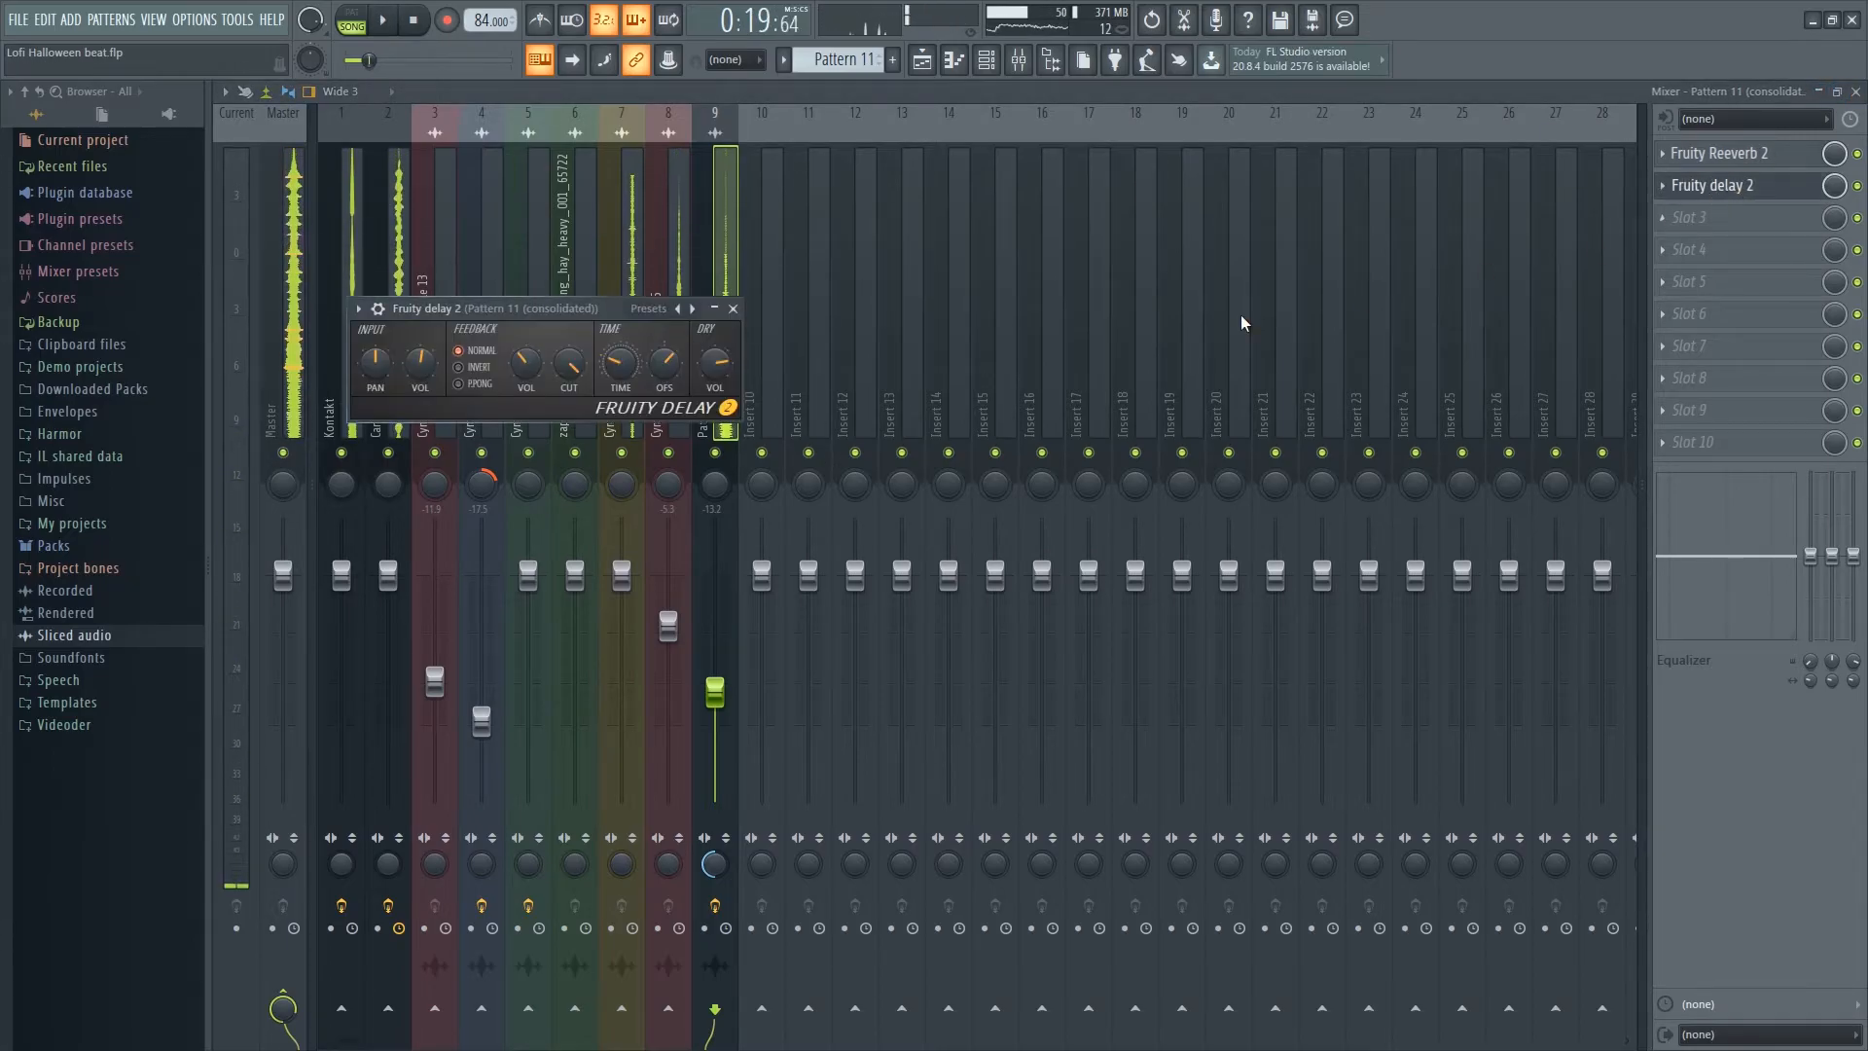
{"action": "key", "text": "space"}
{"action": "left_click_drag", "start_coordinate": [530, 383], "coordinate": [530, 377]}
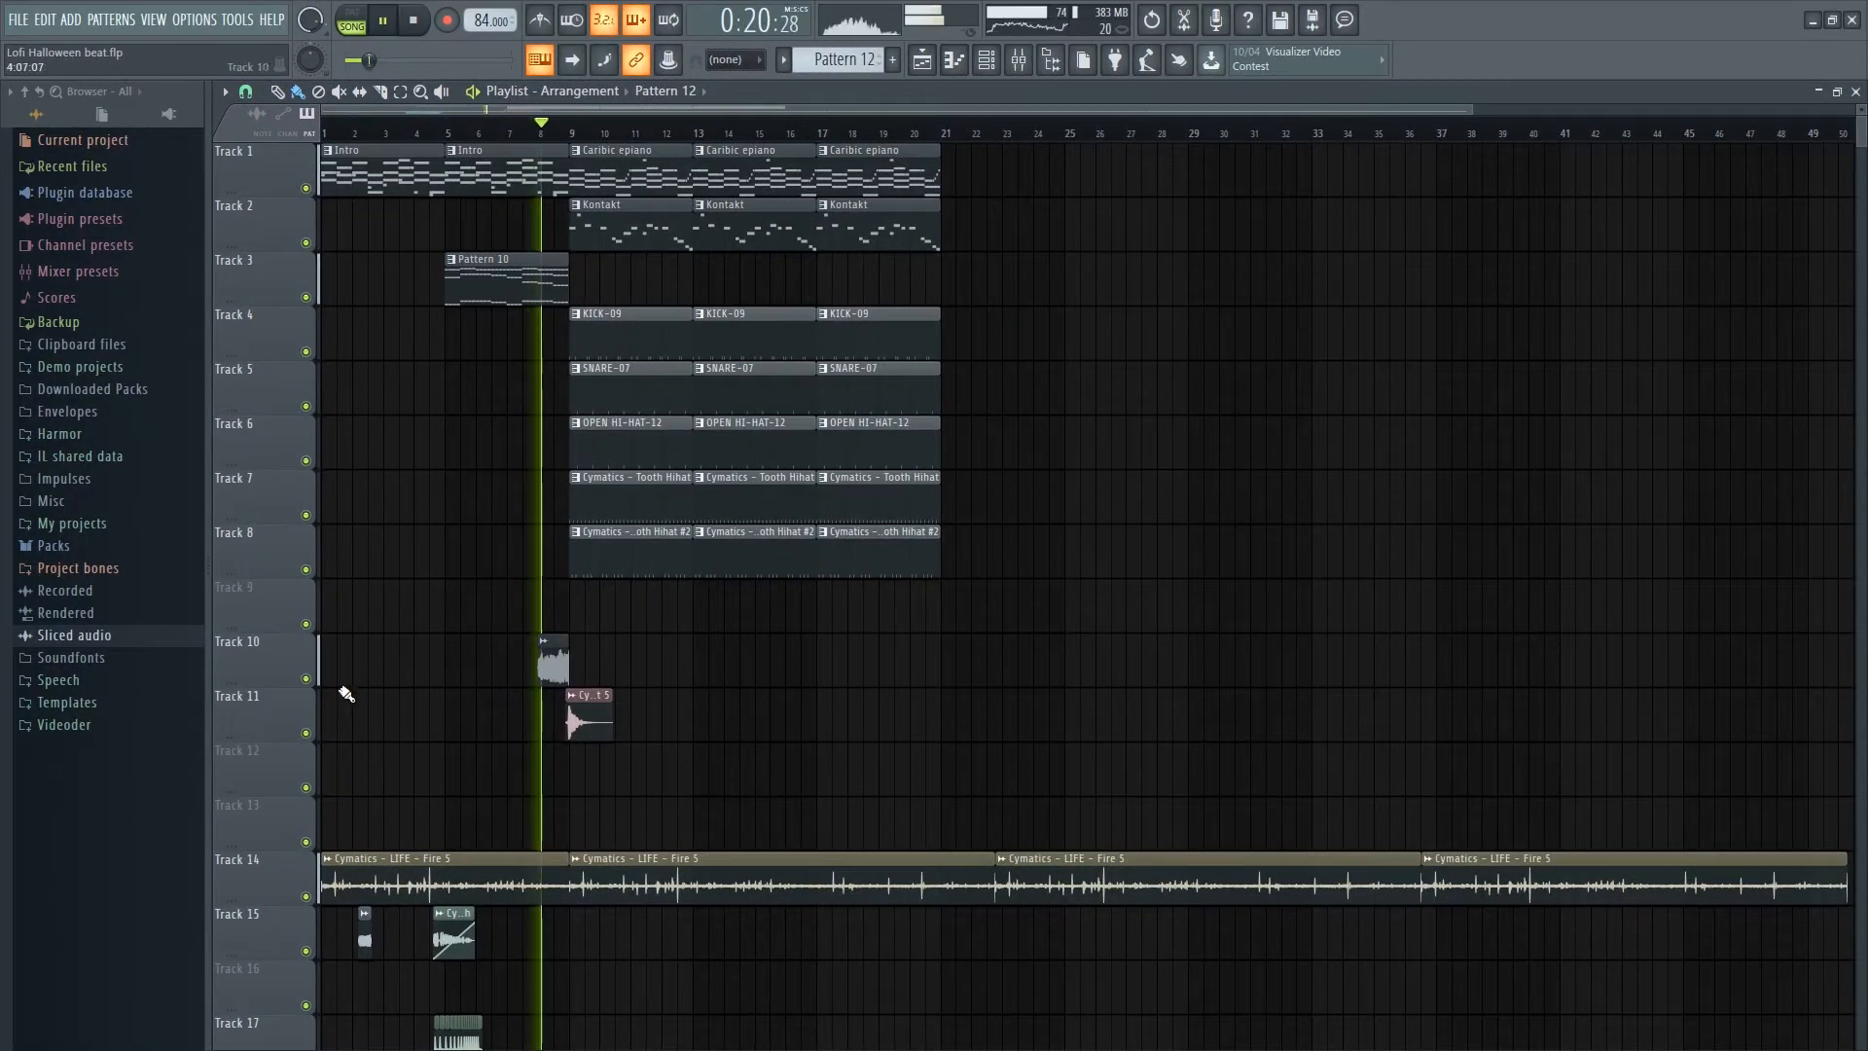
- Solo the riser on playlist Track 10 and add Fruity parametric EQ 2 to the third slot of mixer track 9
{"action": "key", "text": "space"}
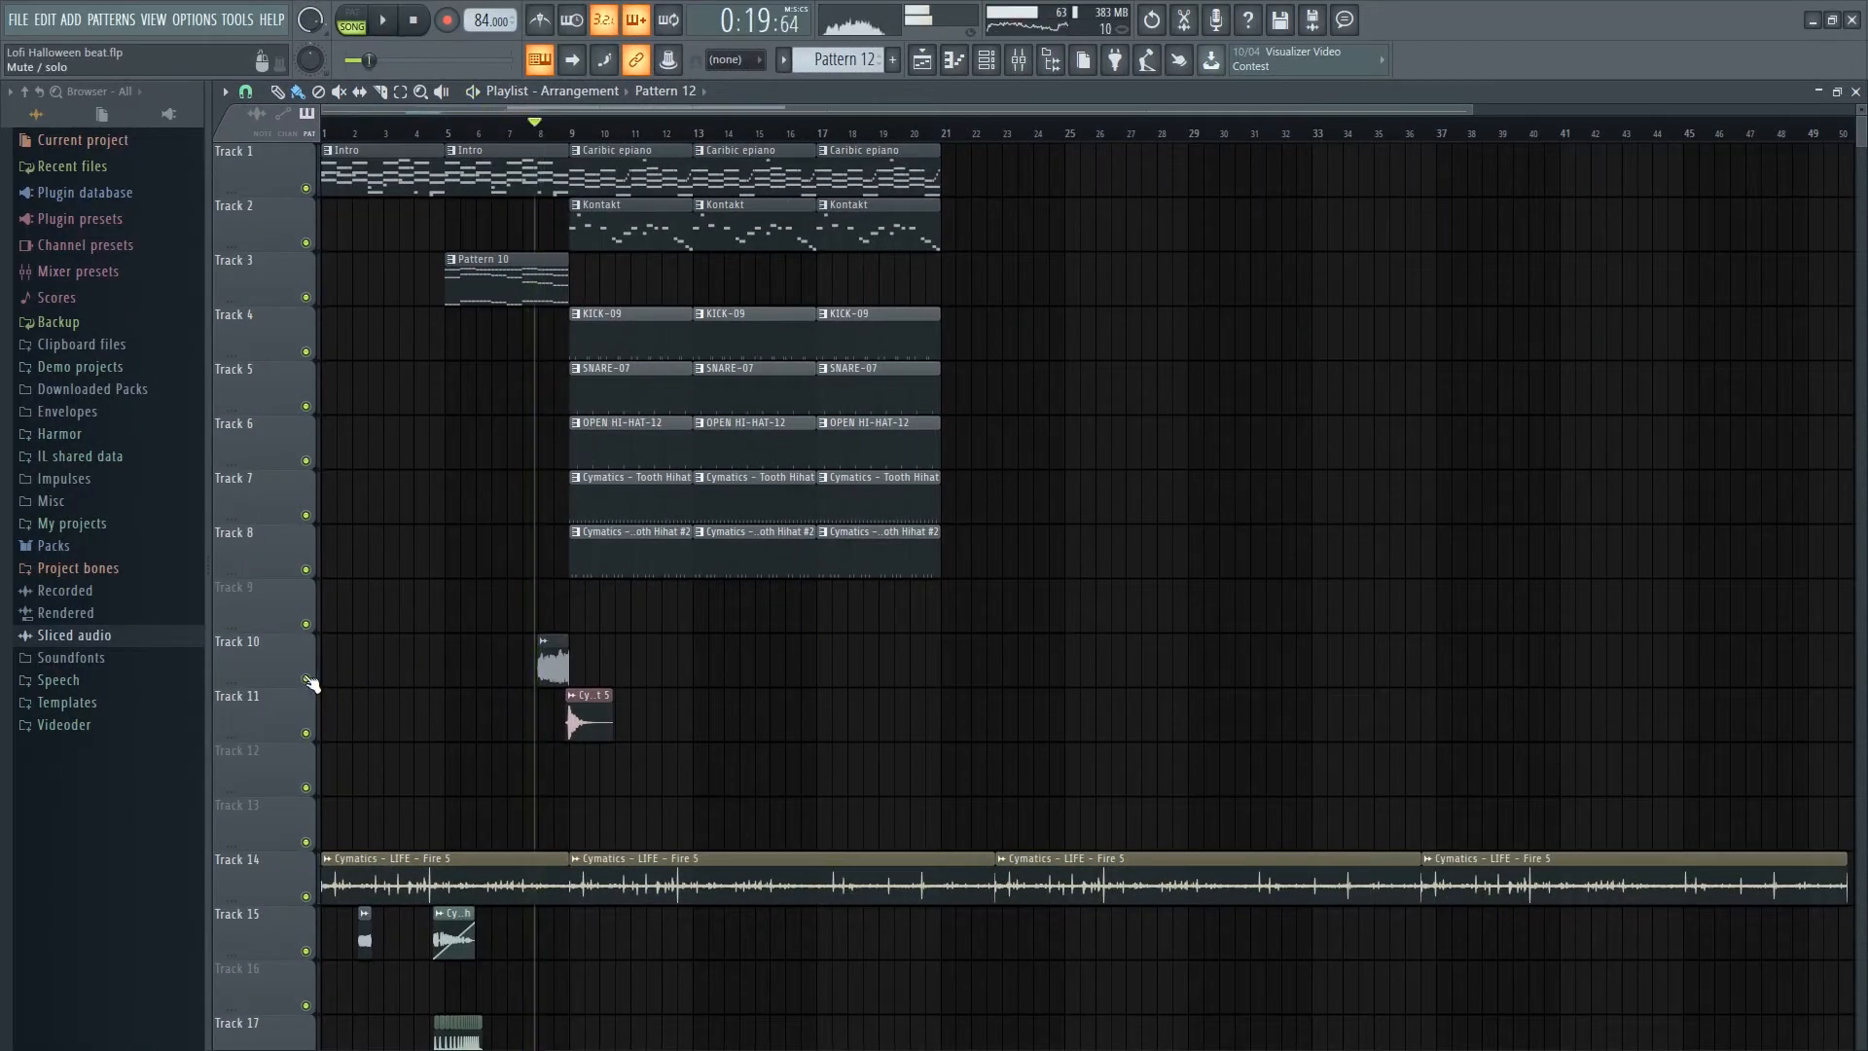
{"action": "right_click", "coordinate": [305, 680]}
{"action": "key", "text": "space"}
{"action": "left_click", "coordinate": [1017, 60]}
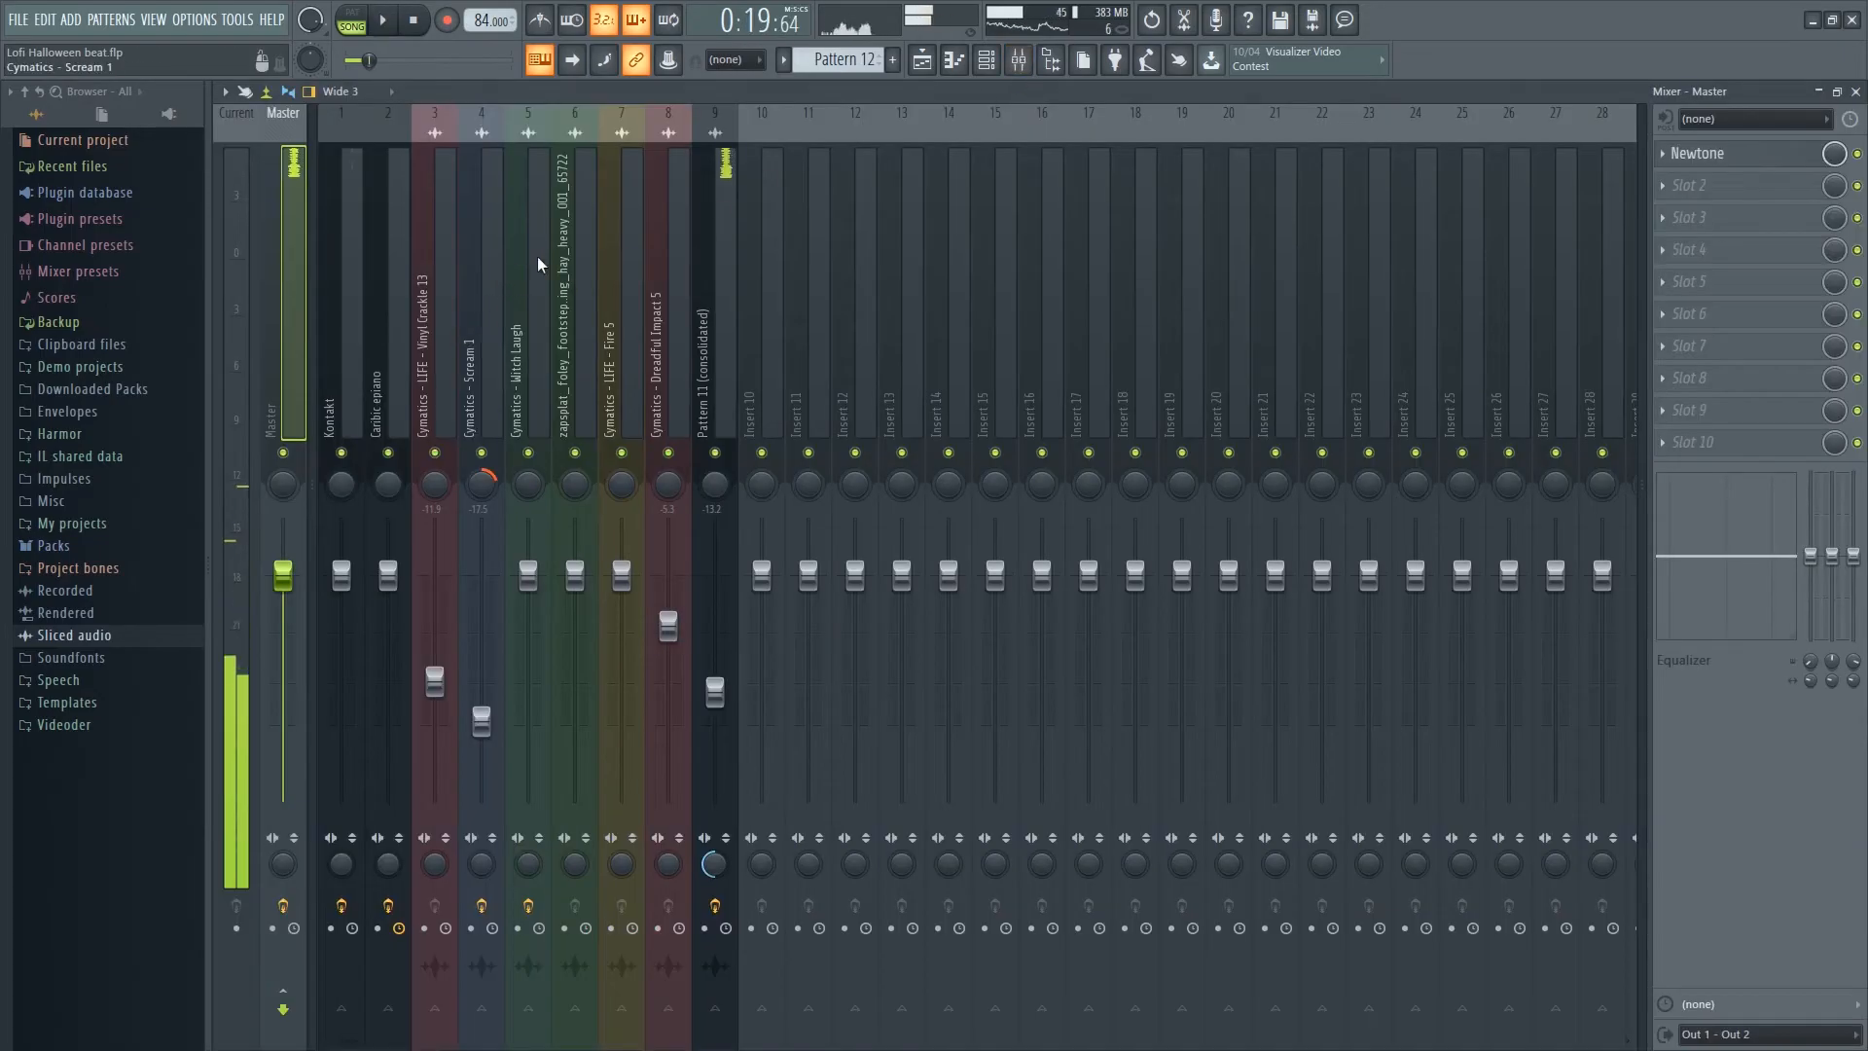
{"action": "left_click", "coordinate": [732, 212]}
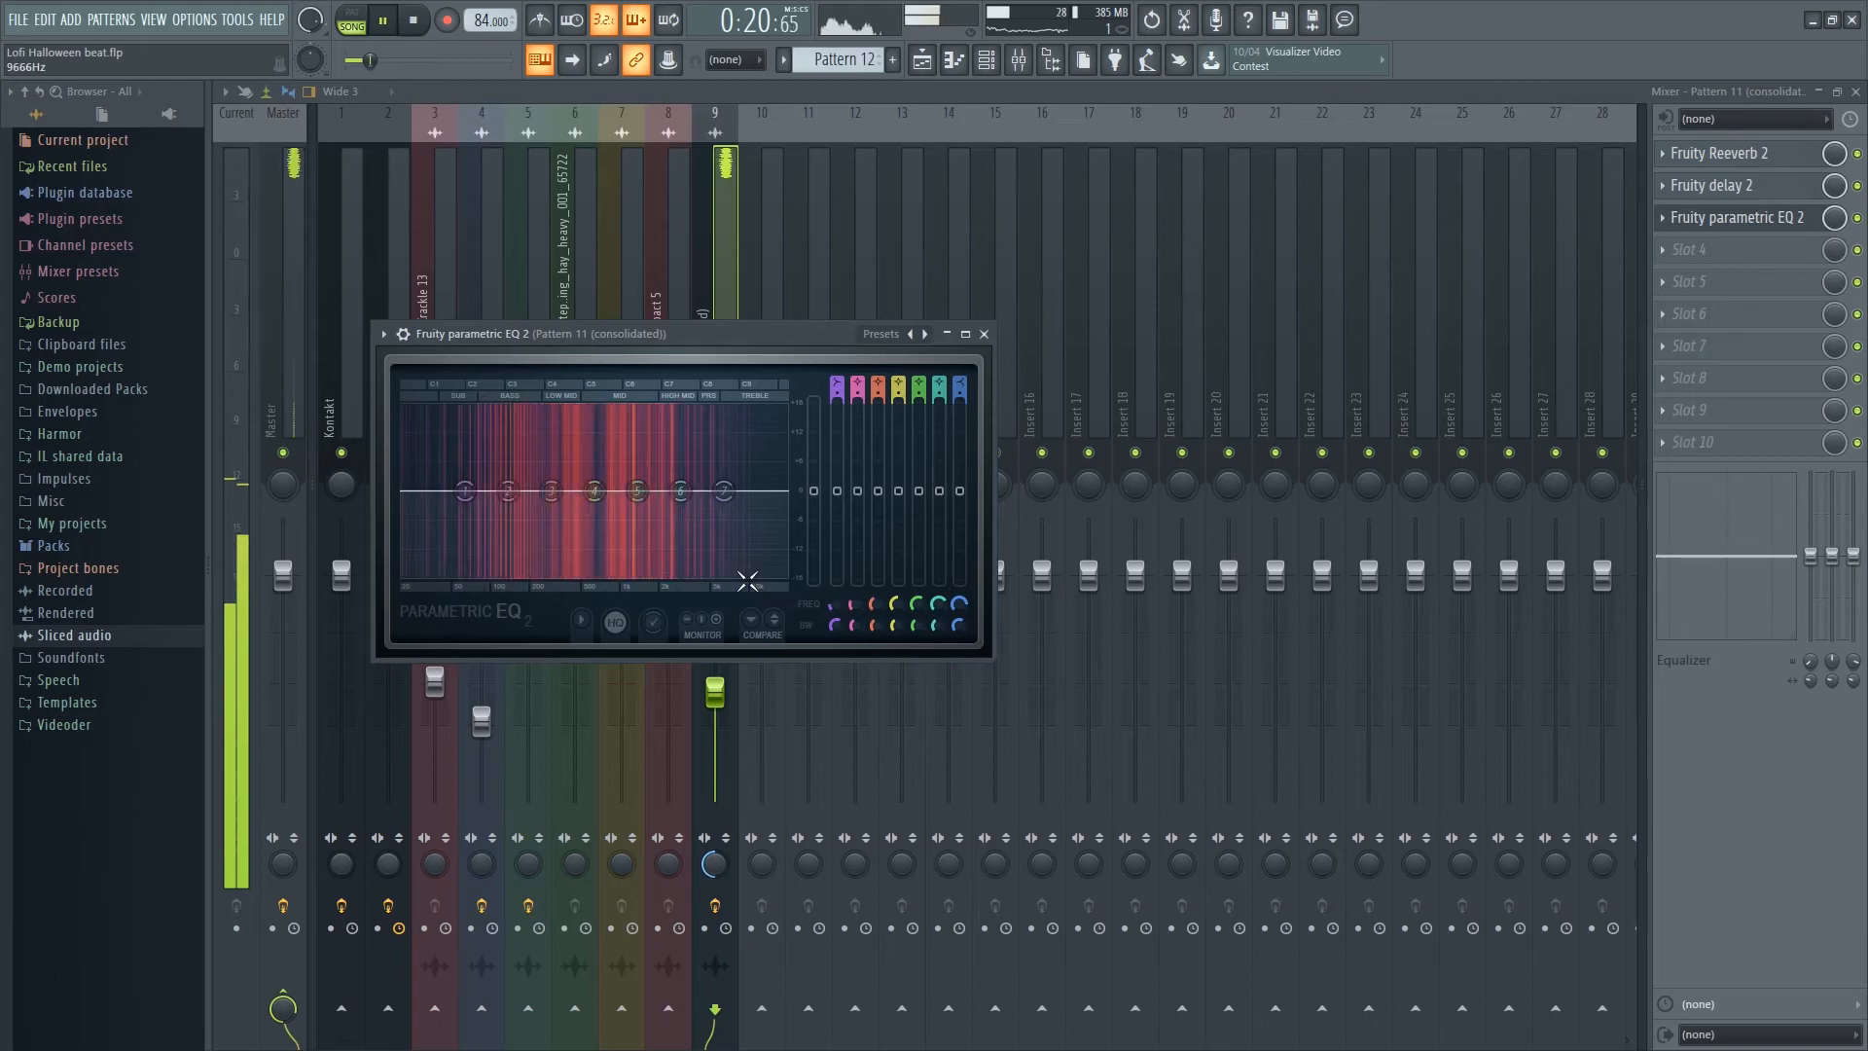
{"action": "left_click", "coordinate": [945, 334]}
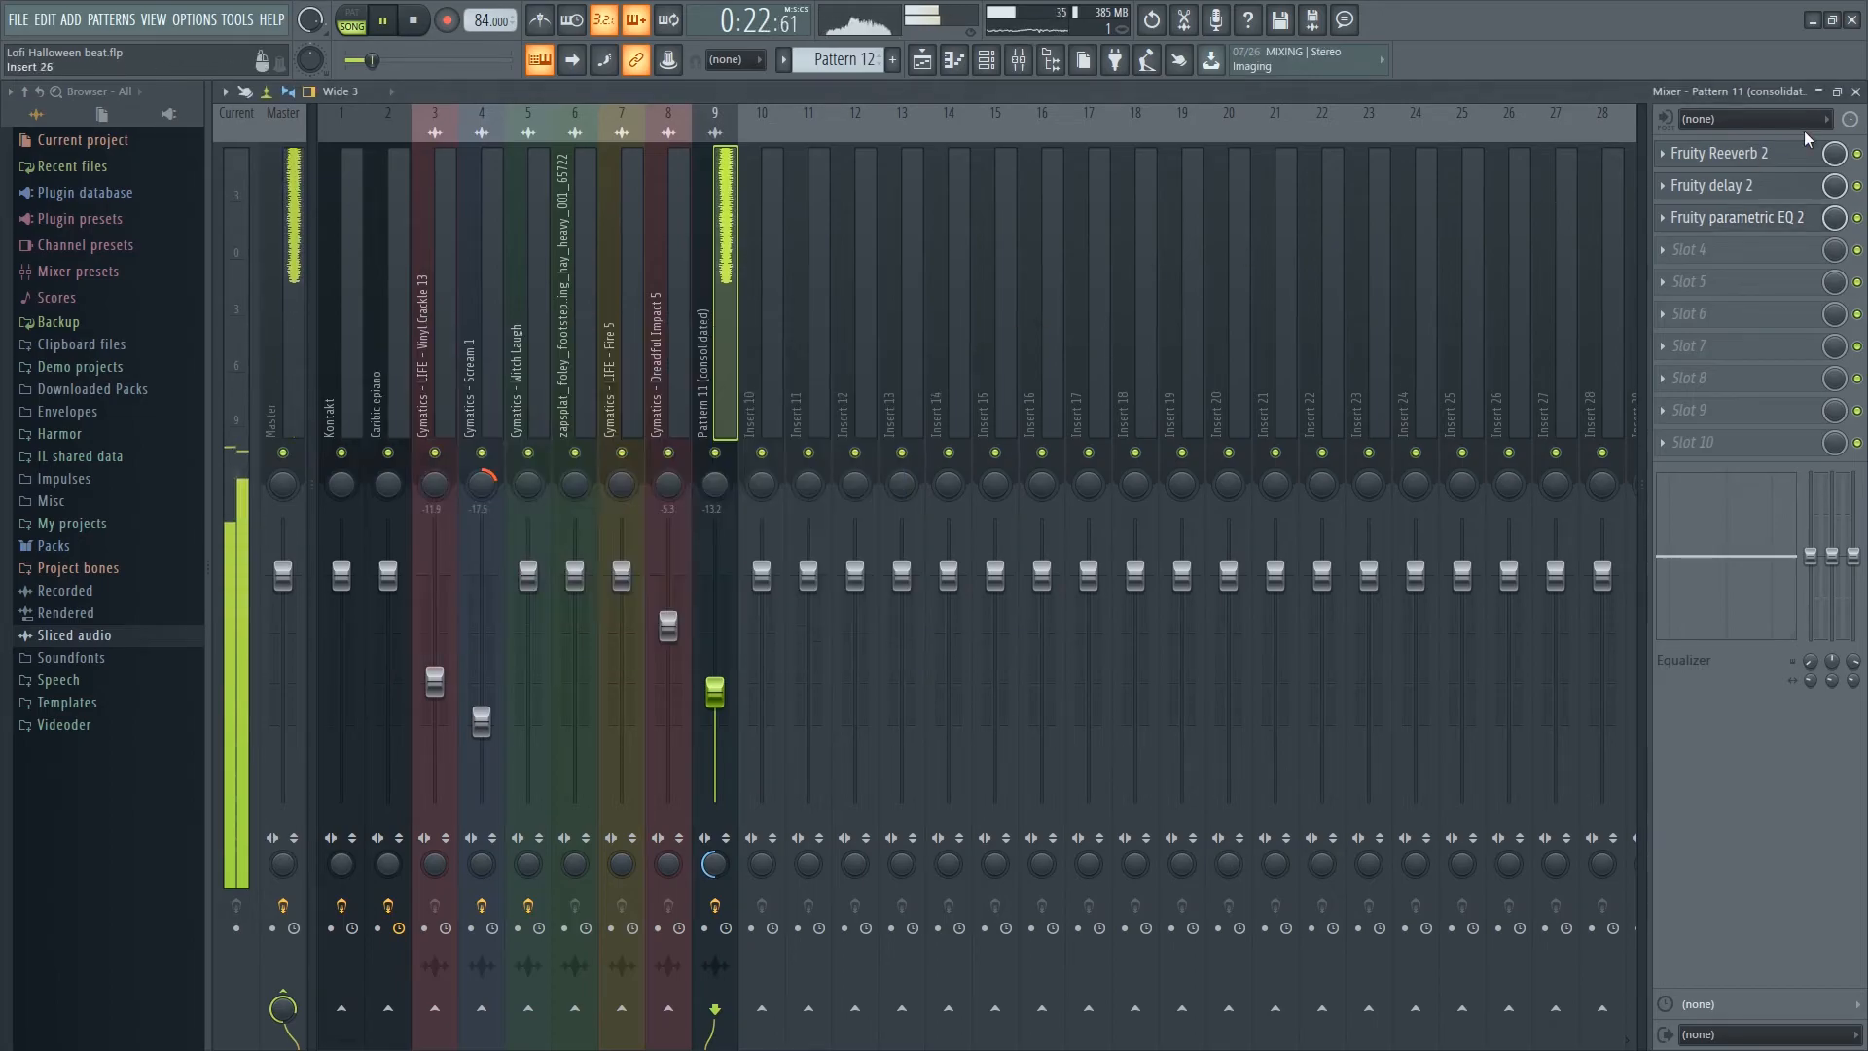
{"action": "left_click", "coordinate": [1856, 91]}
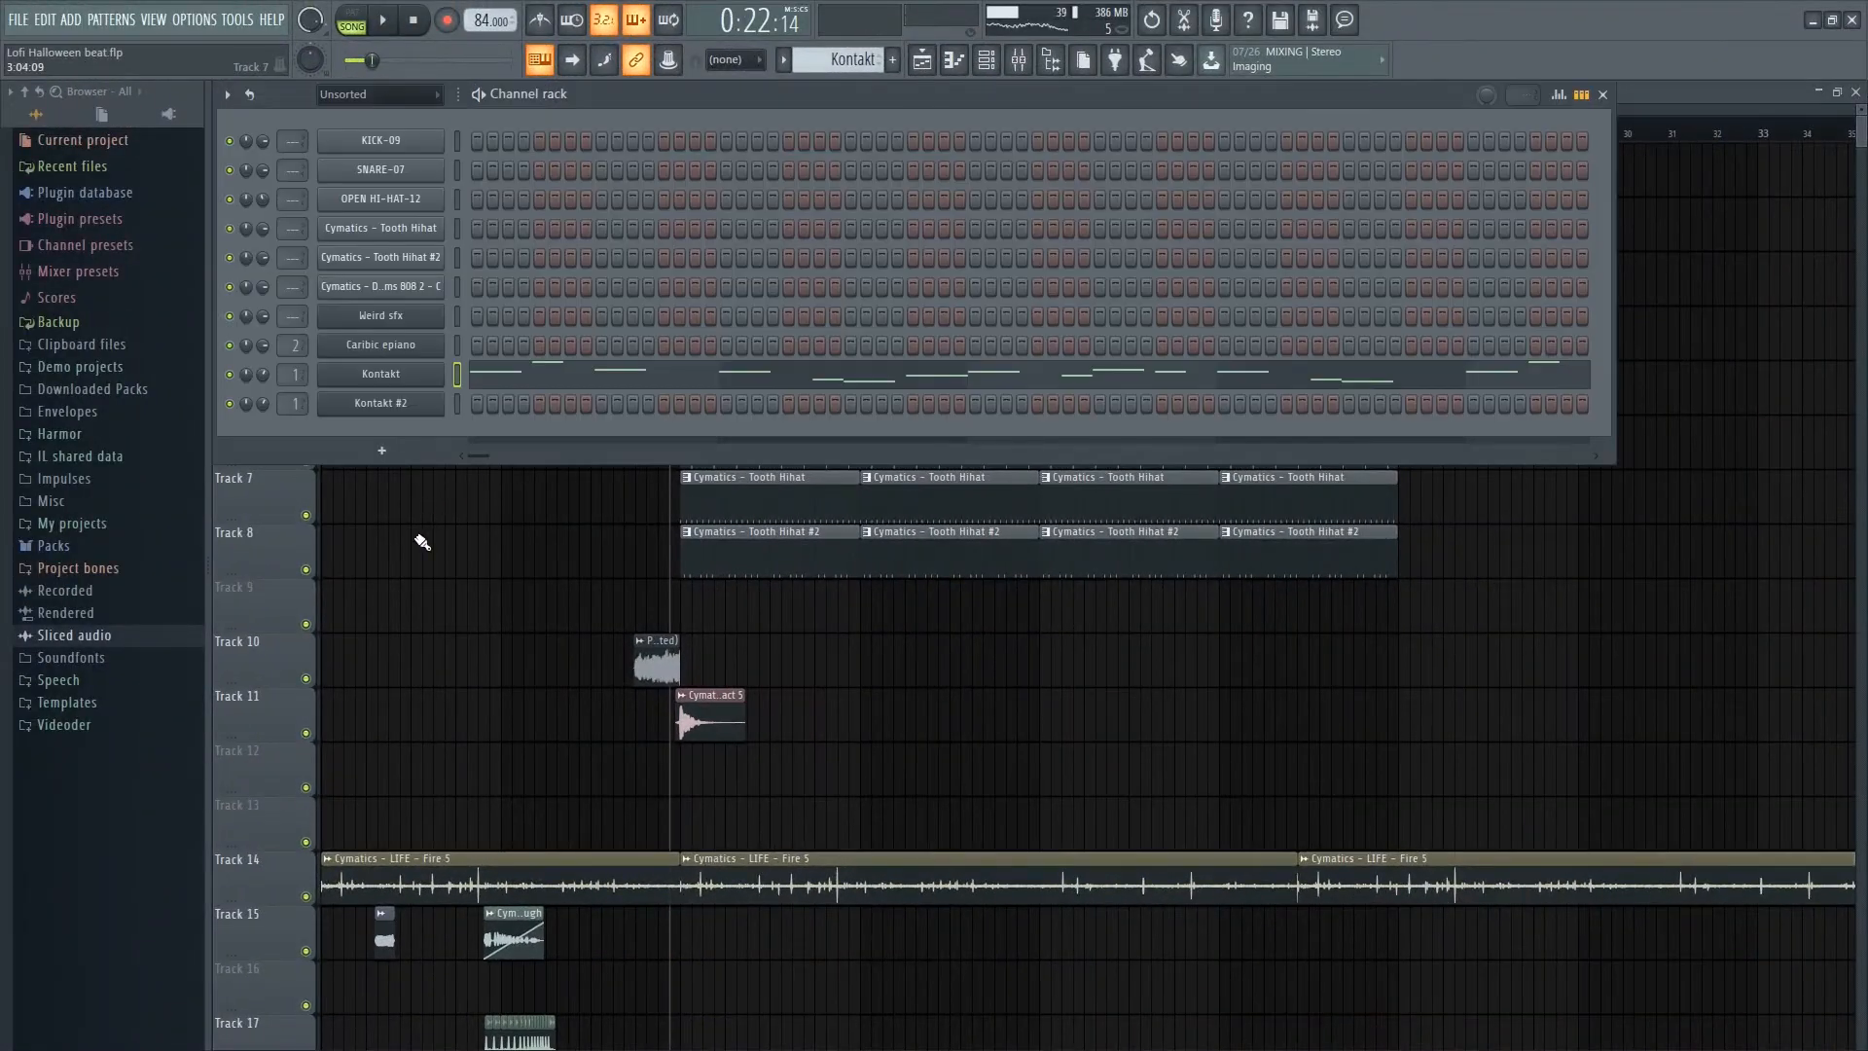
- Switch to Pattern 12 and place its Cymatics Dreams 808 2 bass clip on Track 9 just before bar 13
{"action": "key", "text": "Right"}
{"action": "key", "text": "Right"}
{"action": "key", "text": "Right"}
{"action": "key", "text": "Right"}
{"action": "key", "text": "Right"}
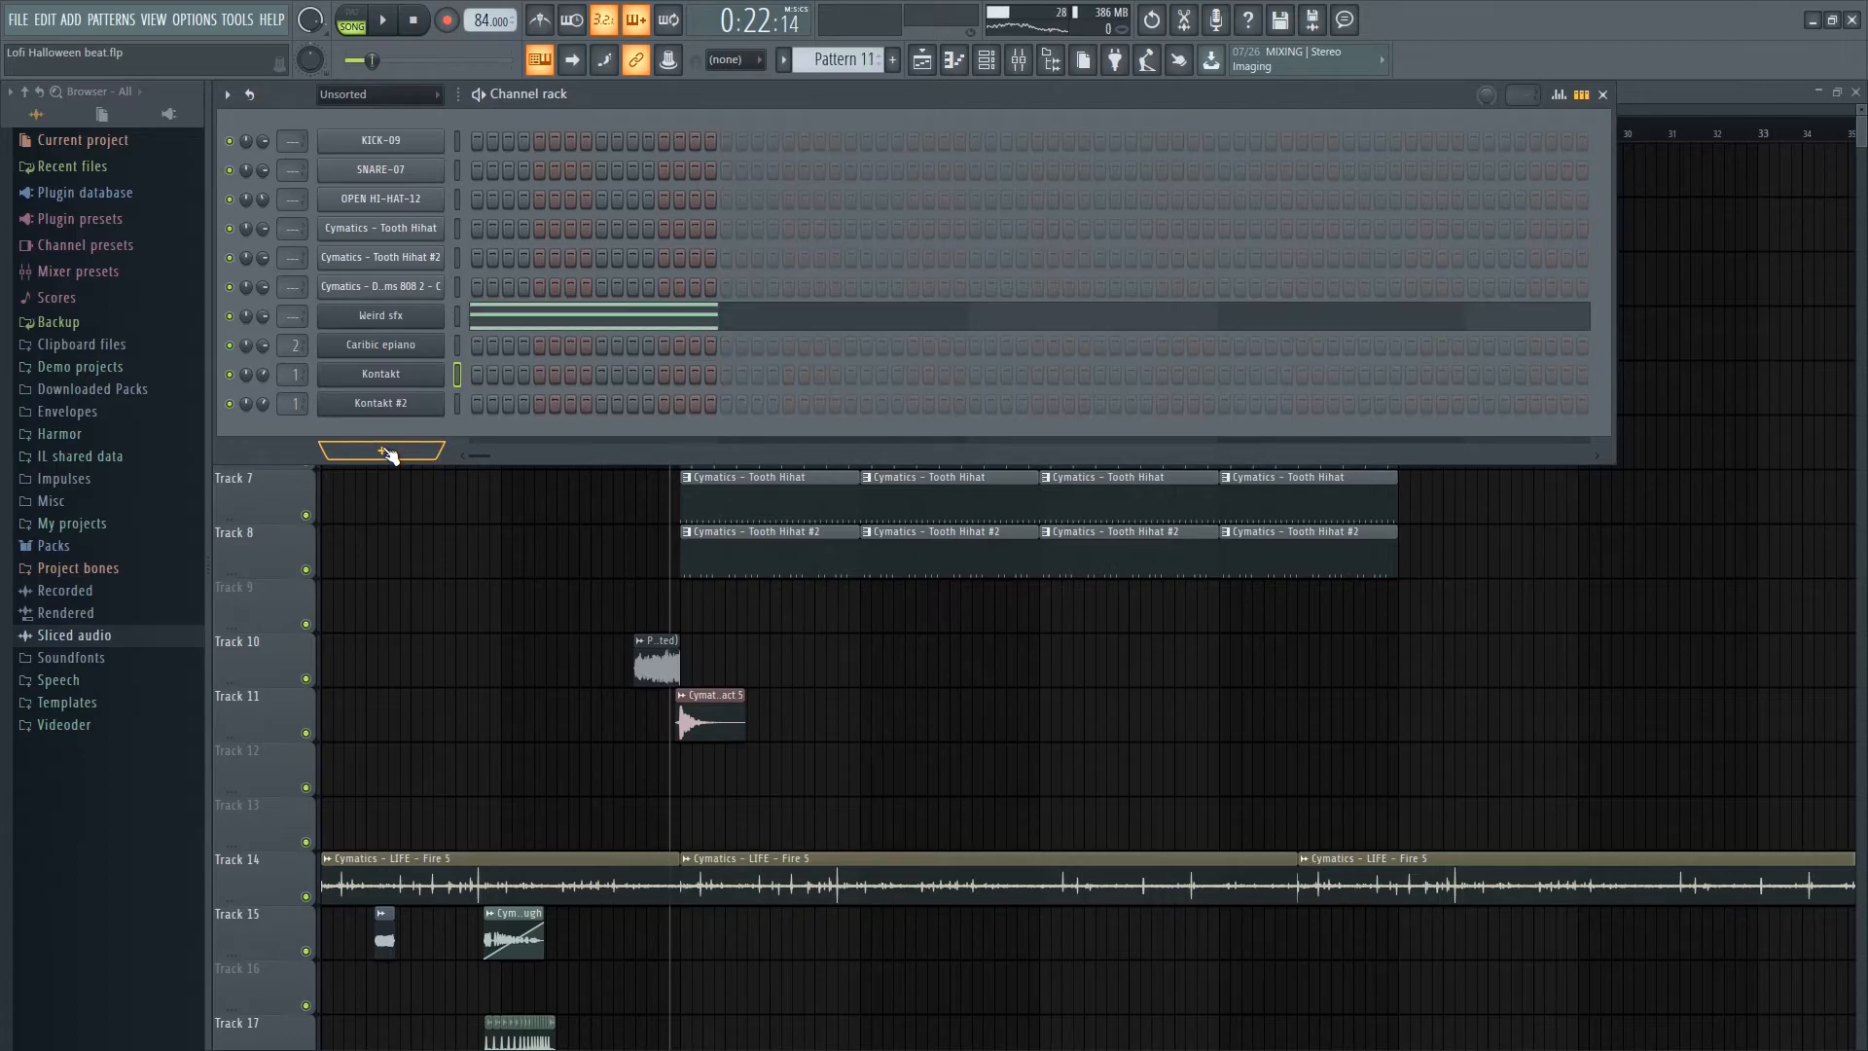
{"action": "left_click", "coordinate": [860, 629]}
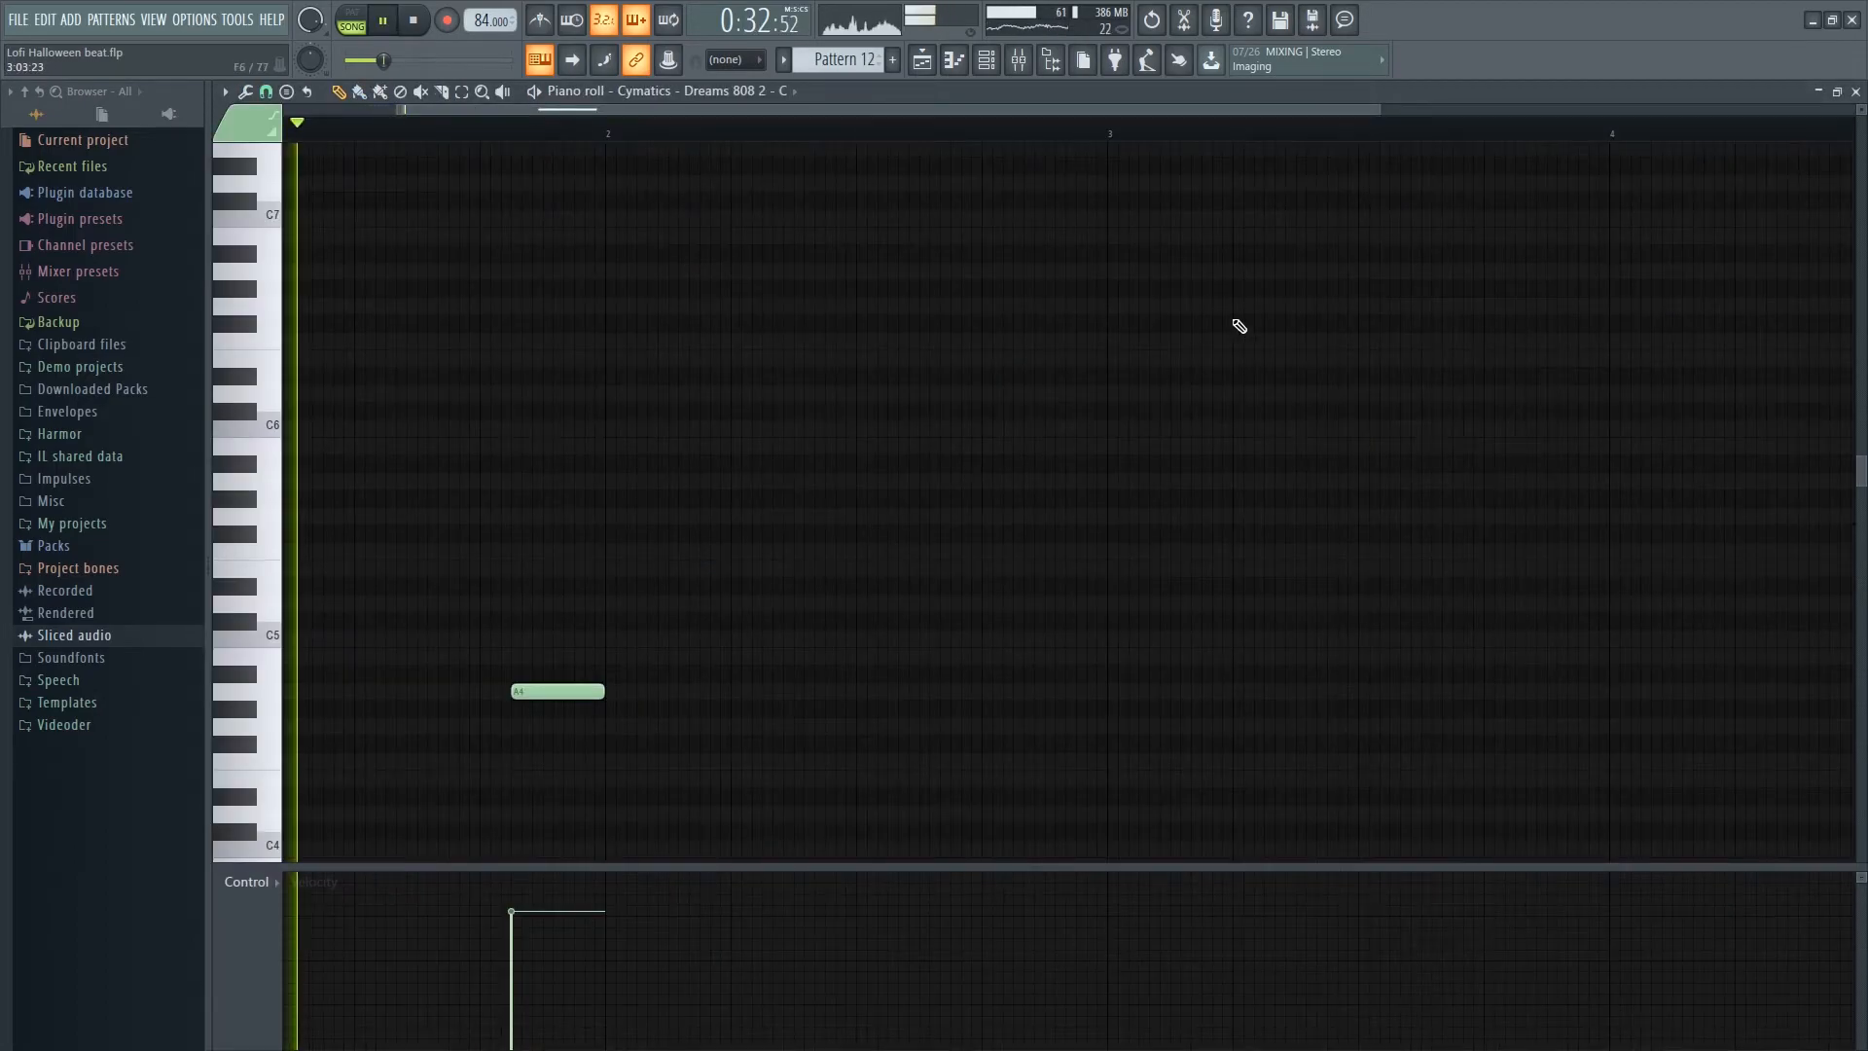
- Check the sampler settings of the Cymatics Dreams 808 2 channel and close its windows
{"action": "key", "text": "F6"}
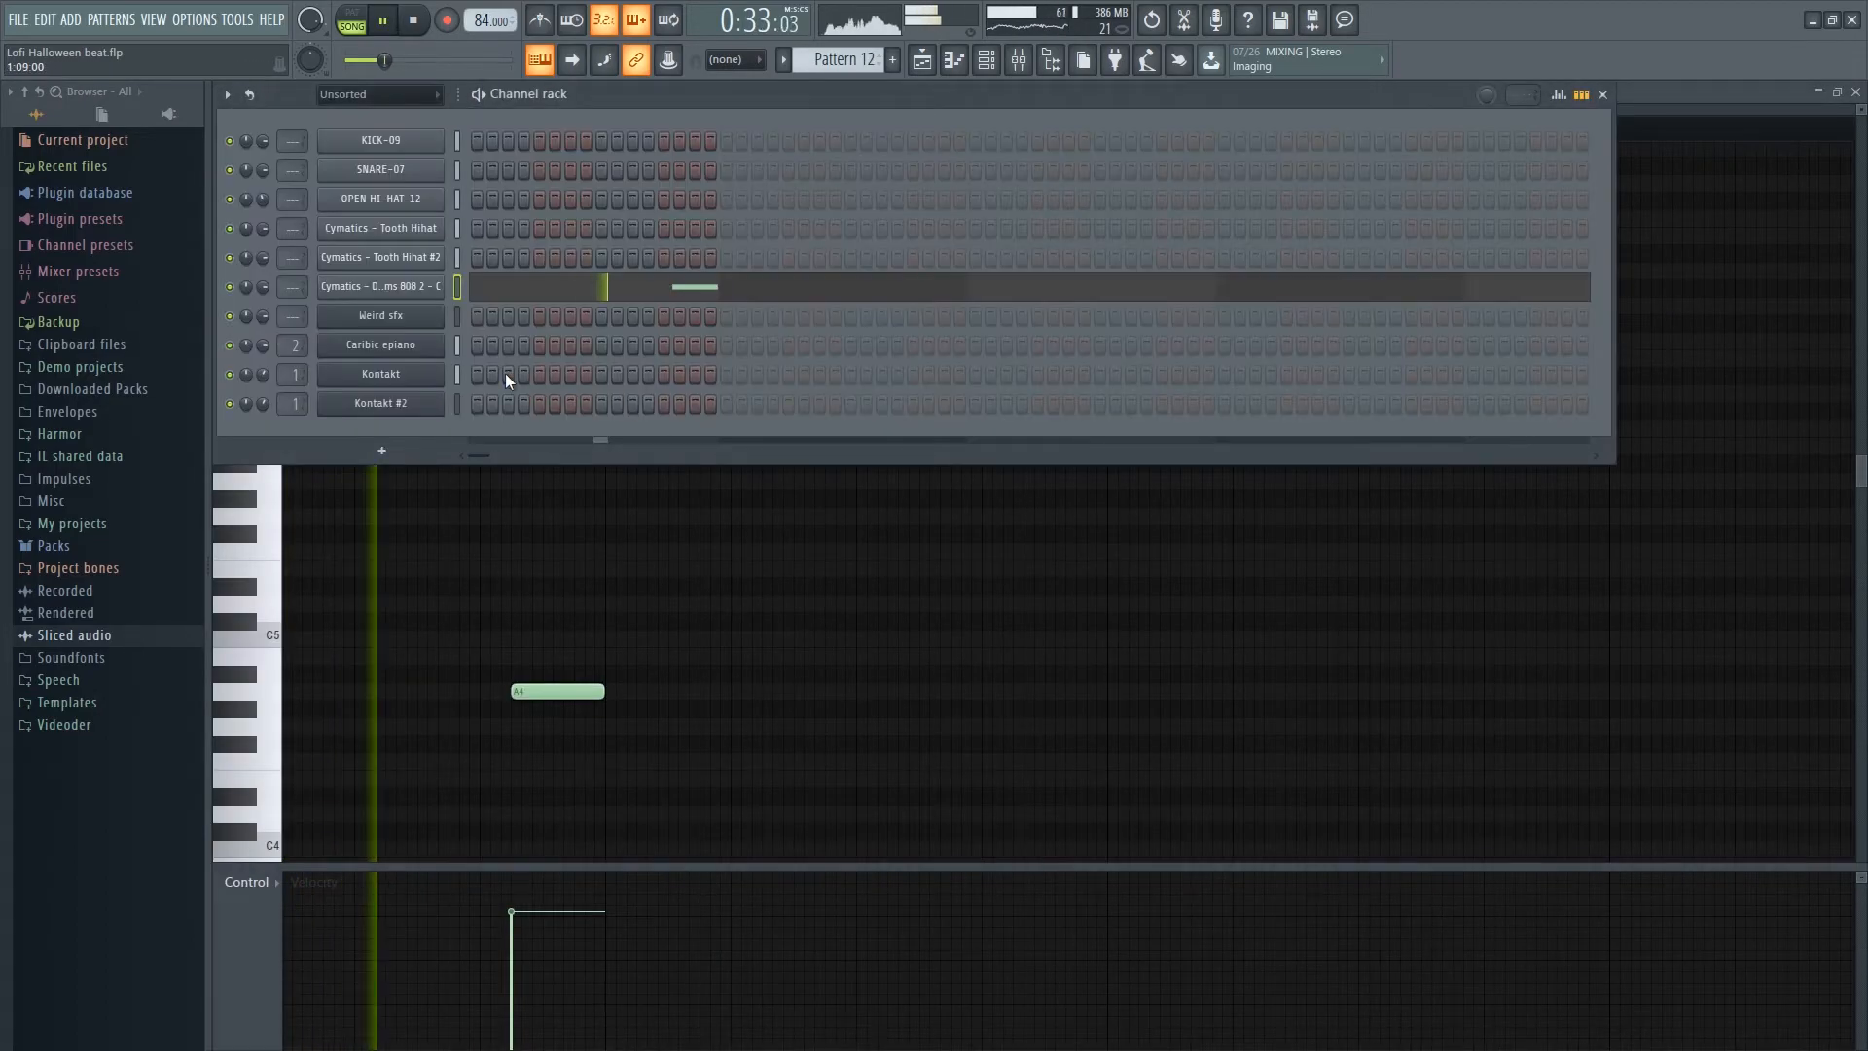
{"action": "left_click", "coordinate": [412, 290]}
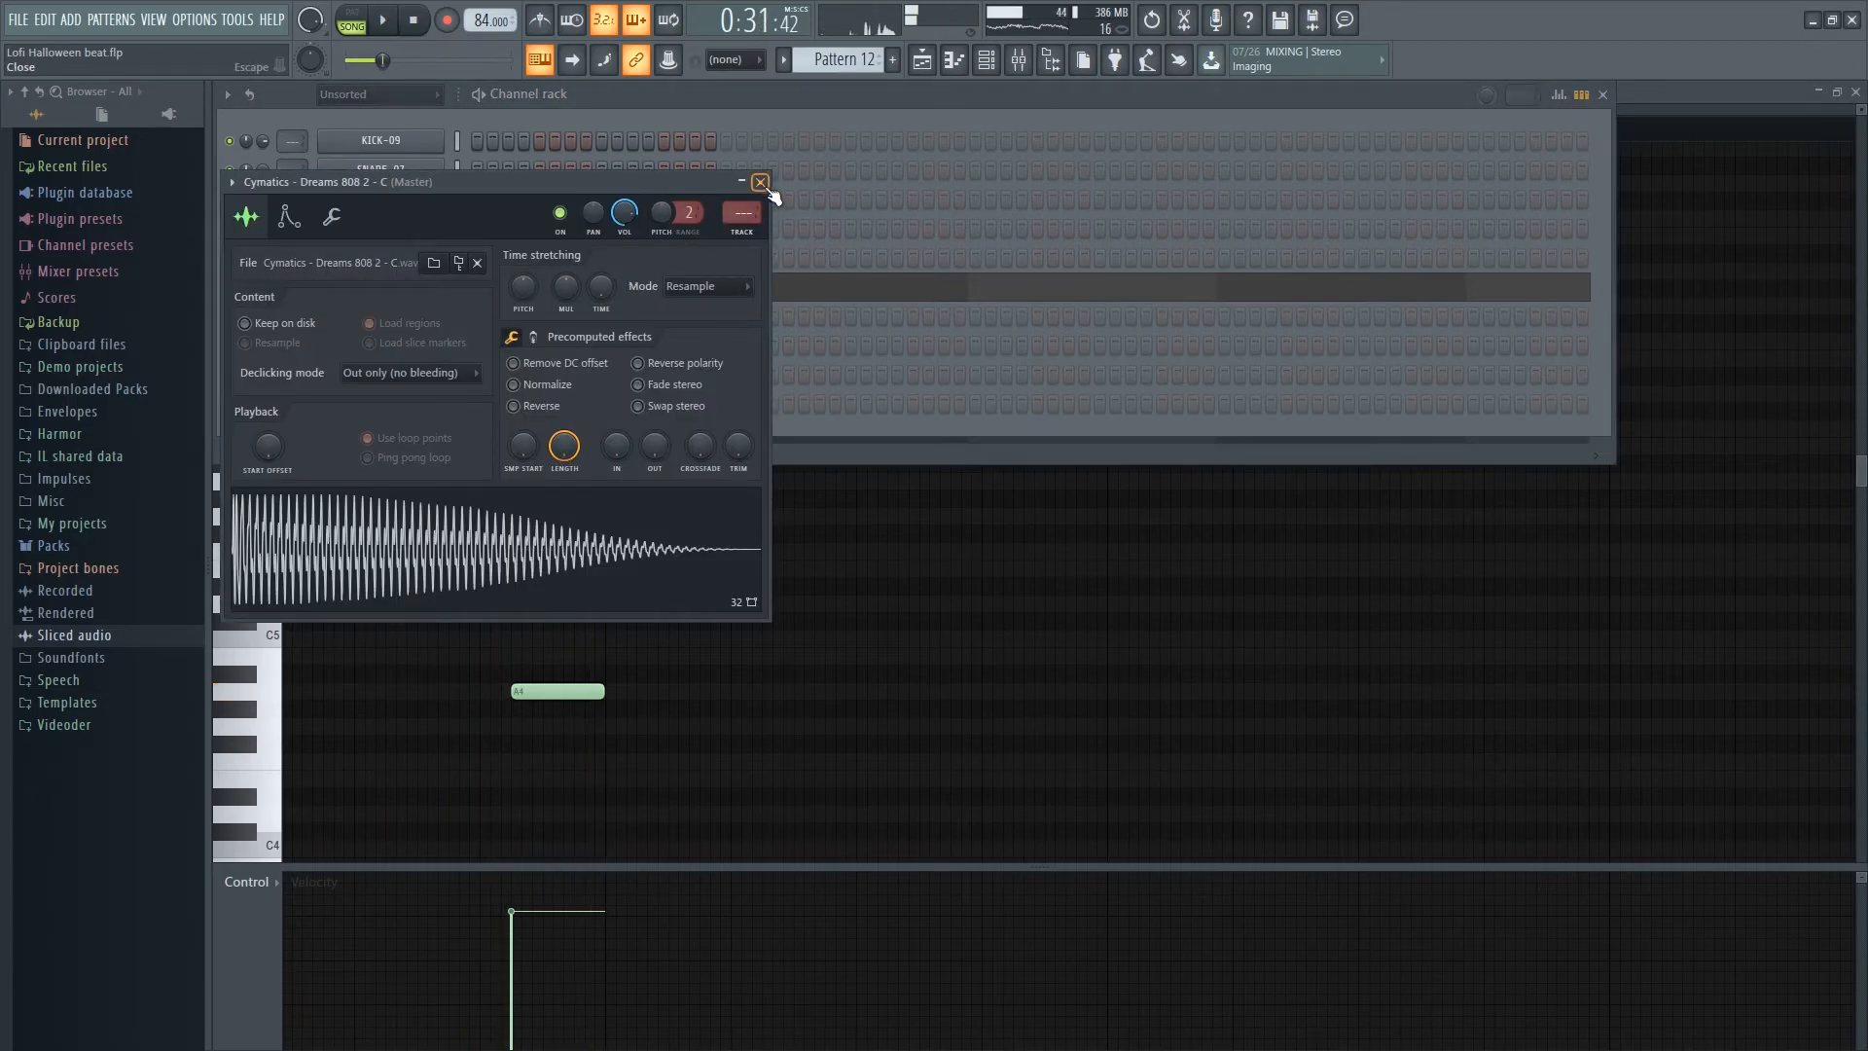
{"action": "left_click", "coordinate": [760, 182]}
{"action": "left_click", "coordinate": [1855, 94]}
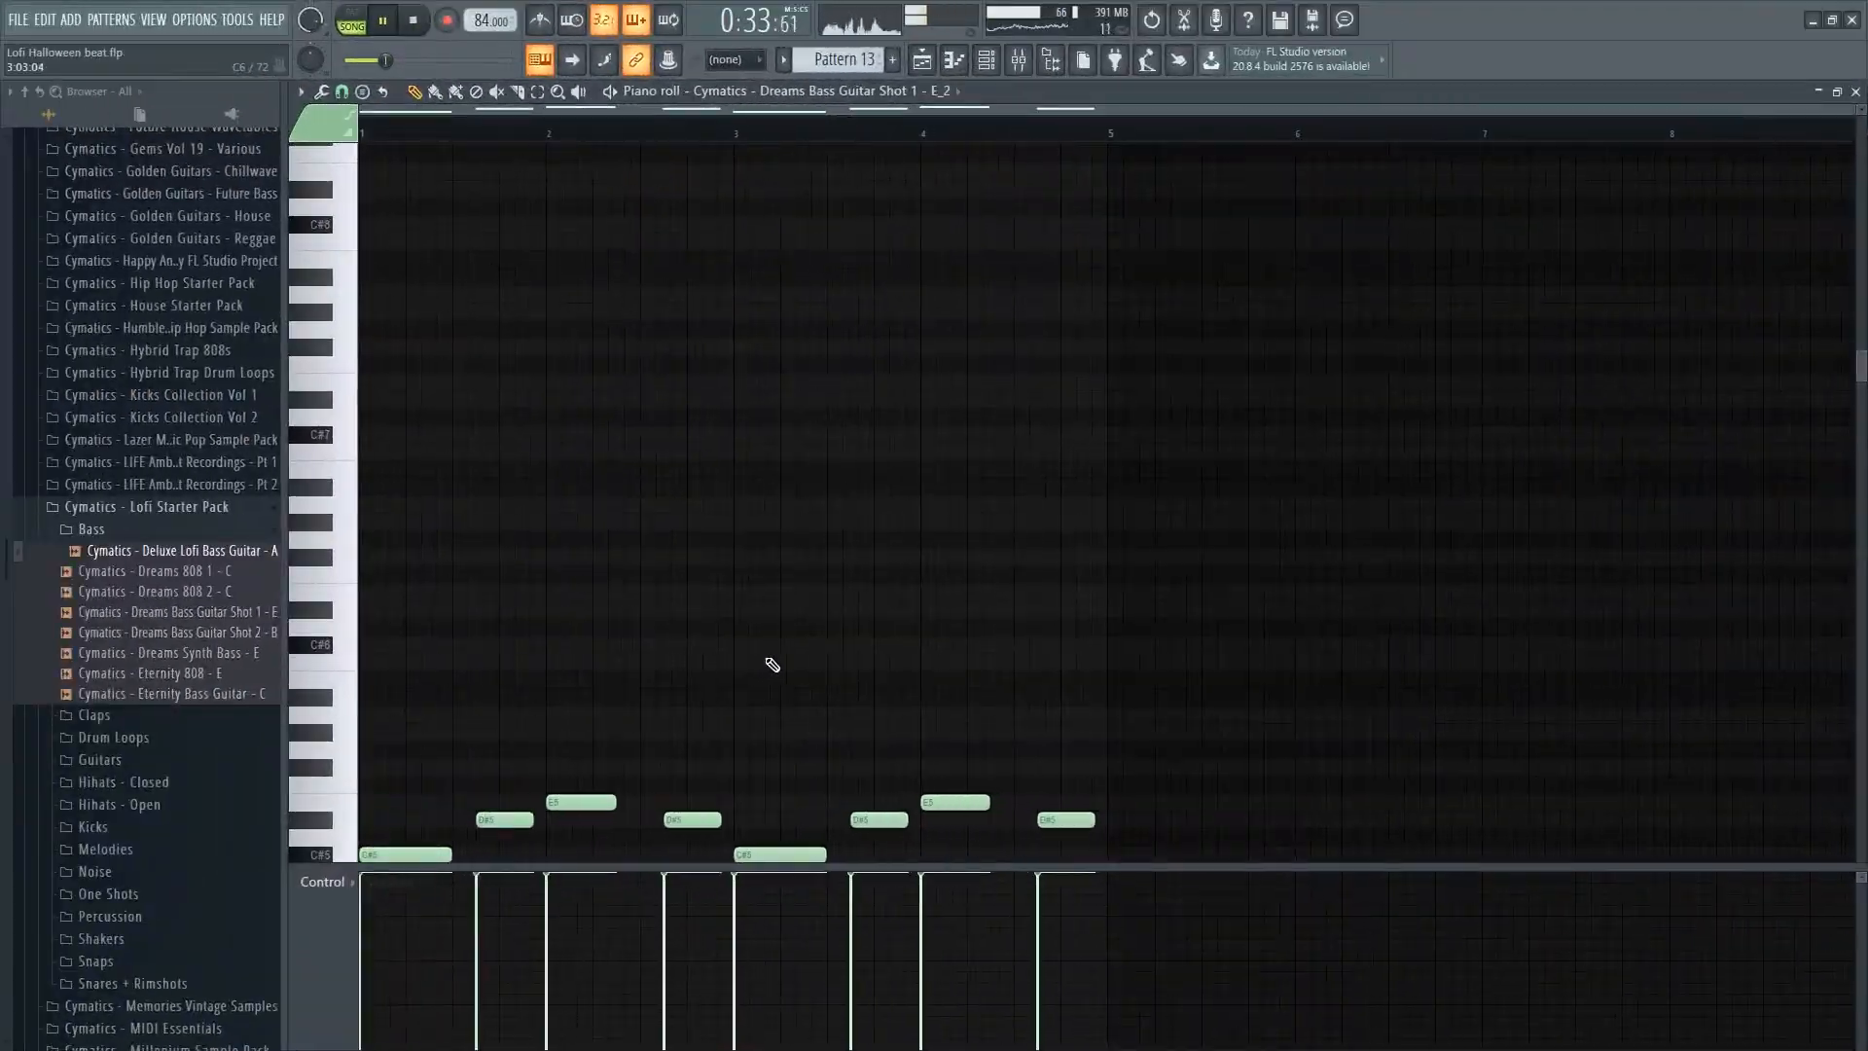
- Lengthen the two E5 notes in bars 2 and 4 of the Pattern 13 bass line and audition it
{"action": "scroll", "coordinate": [772, 658], "scroll_direction": "down", "scroll_amount": 5}
{"action": "left_click", "coordinate": [929, 539], "text": "ctrl"}
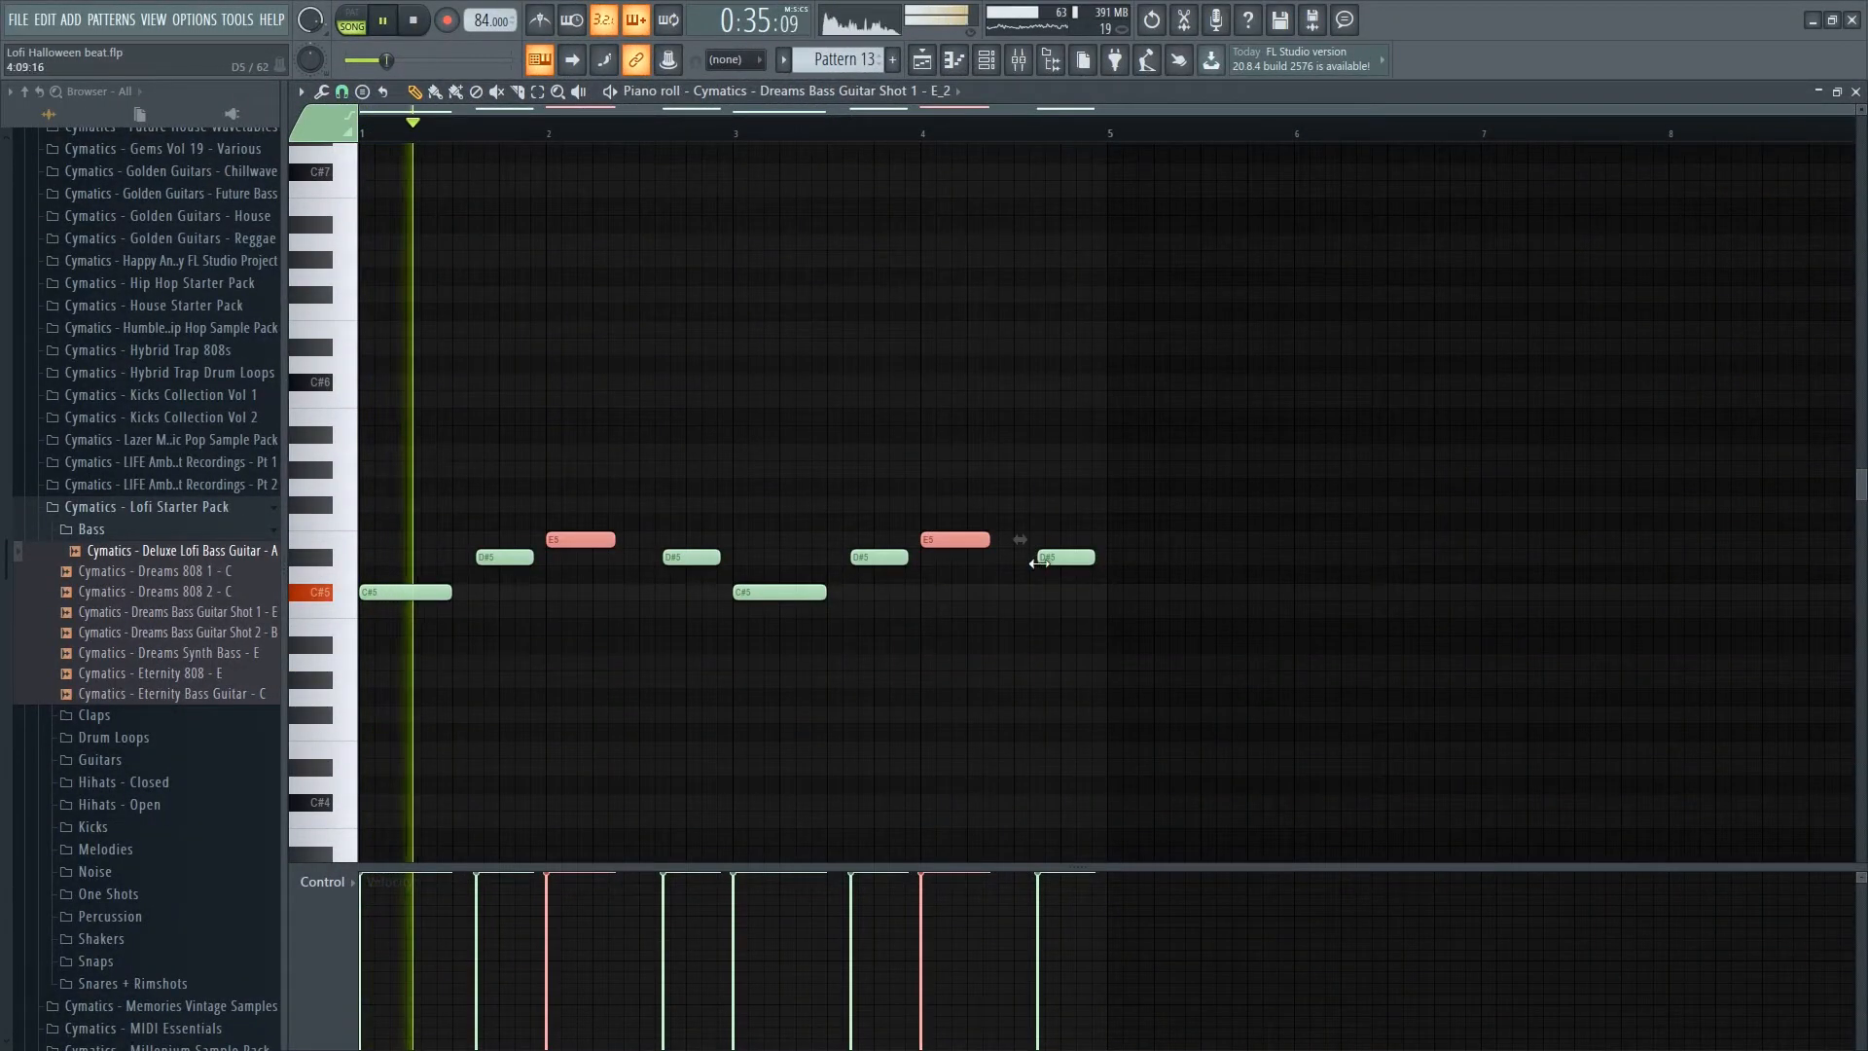
{"action": "left_click_drag", "start_coordinate": [989, 541], "coordinate": [1014, 546]}
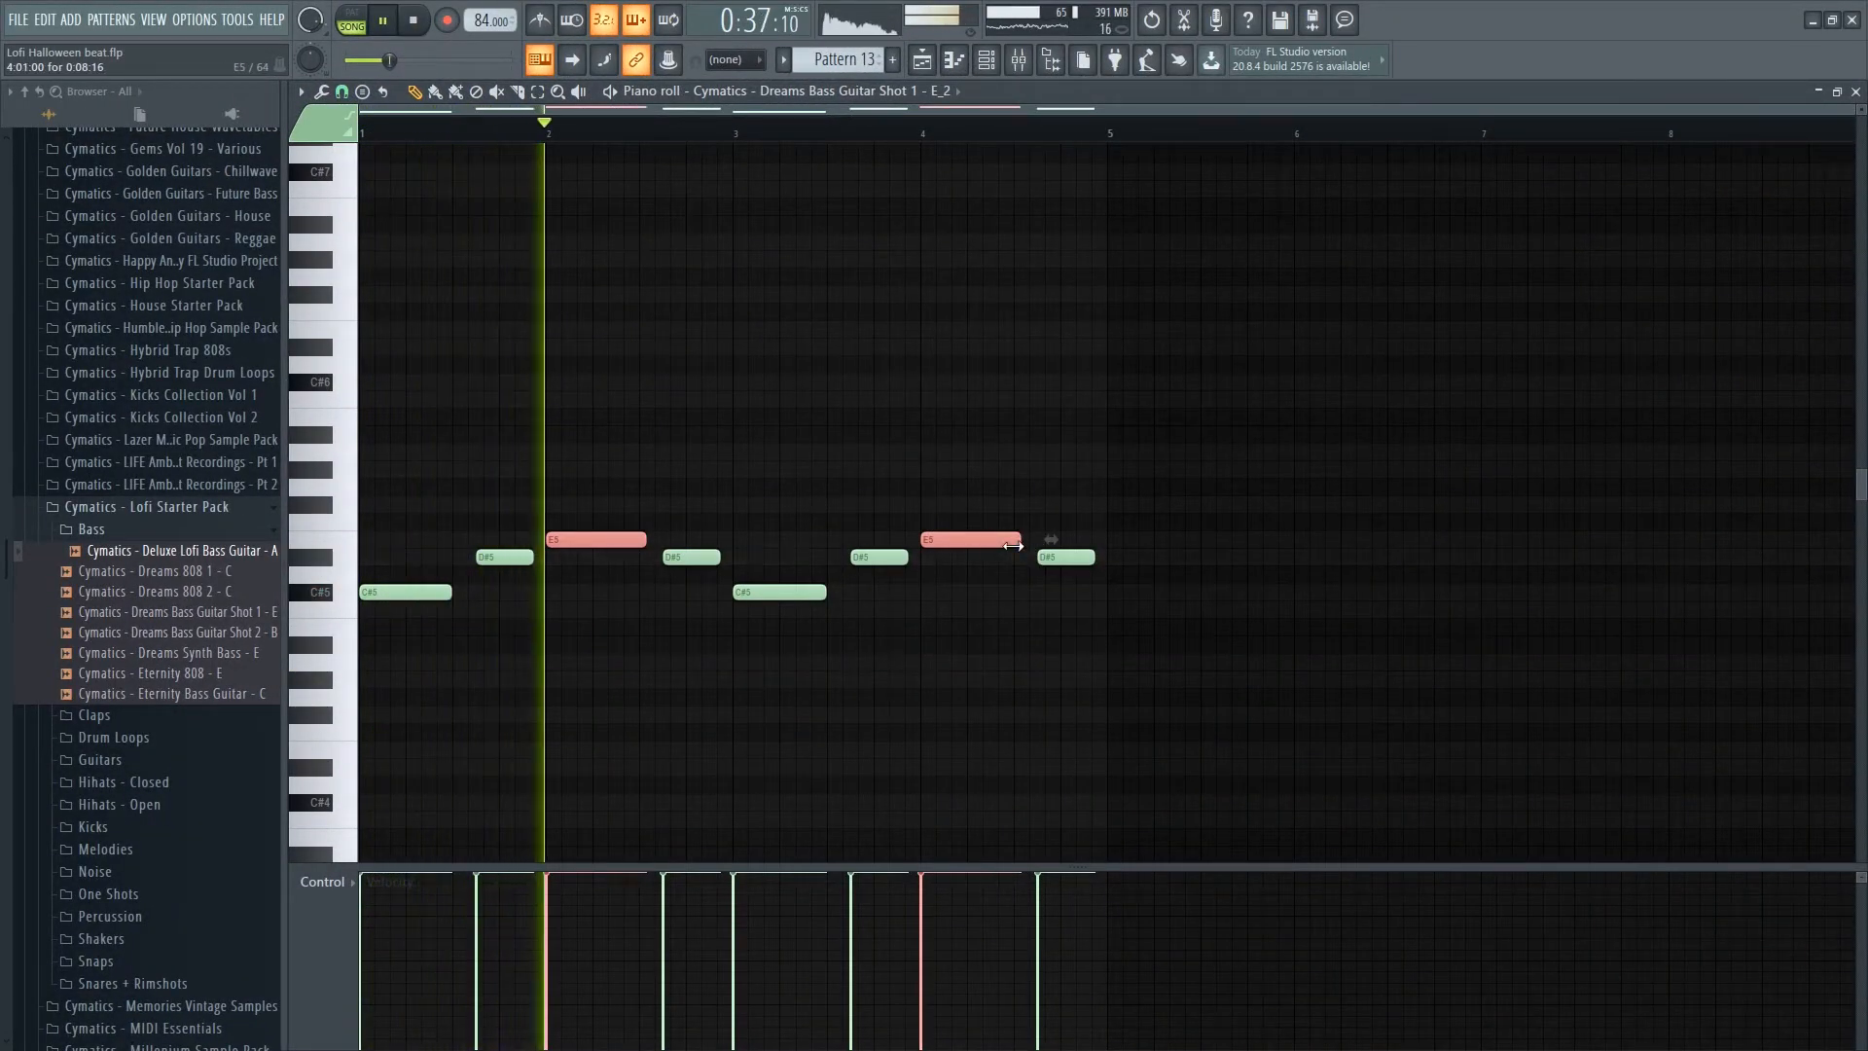
{"action": "scroll", "coordinate": [977, 629], "scroll_direction": "up", "scroll_amount": 3}
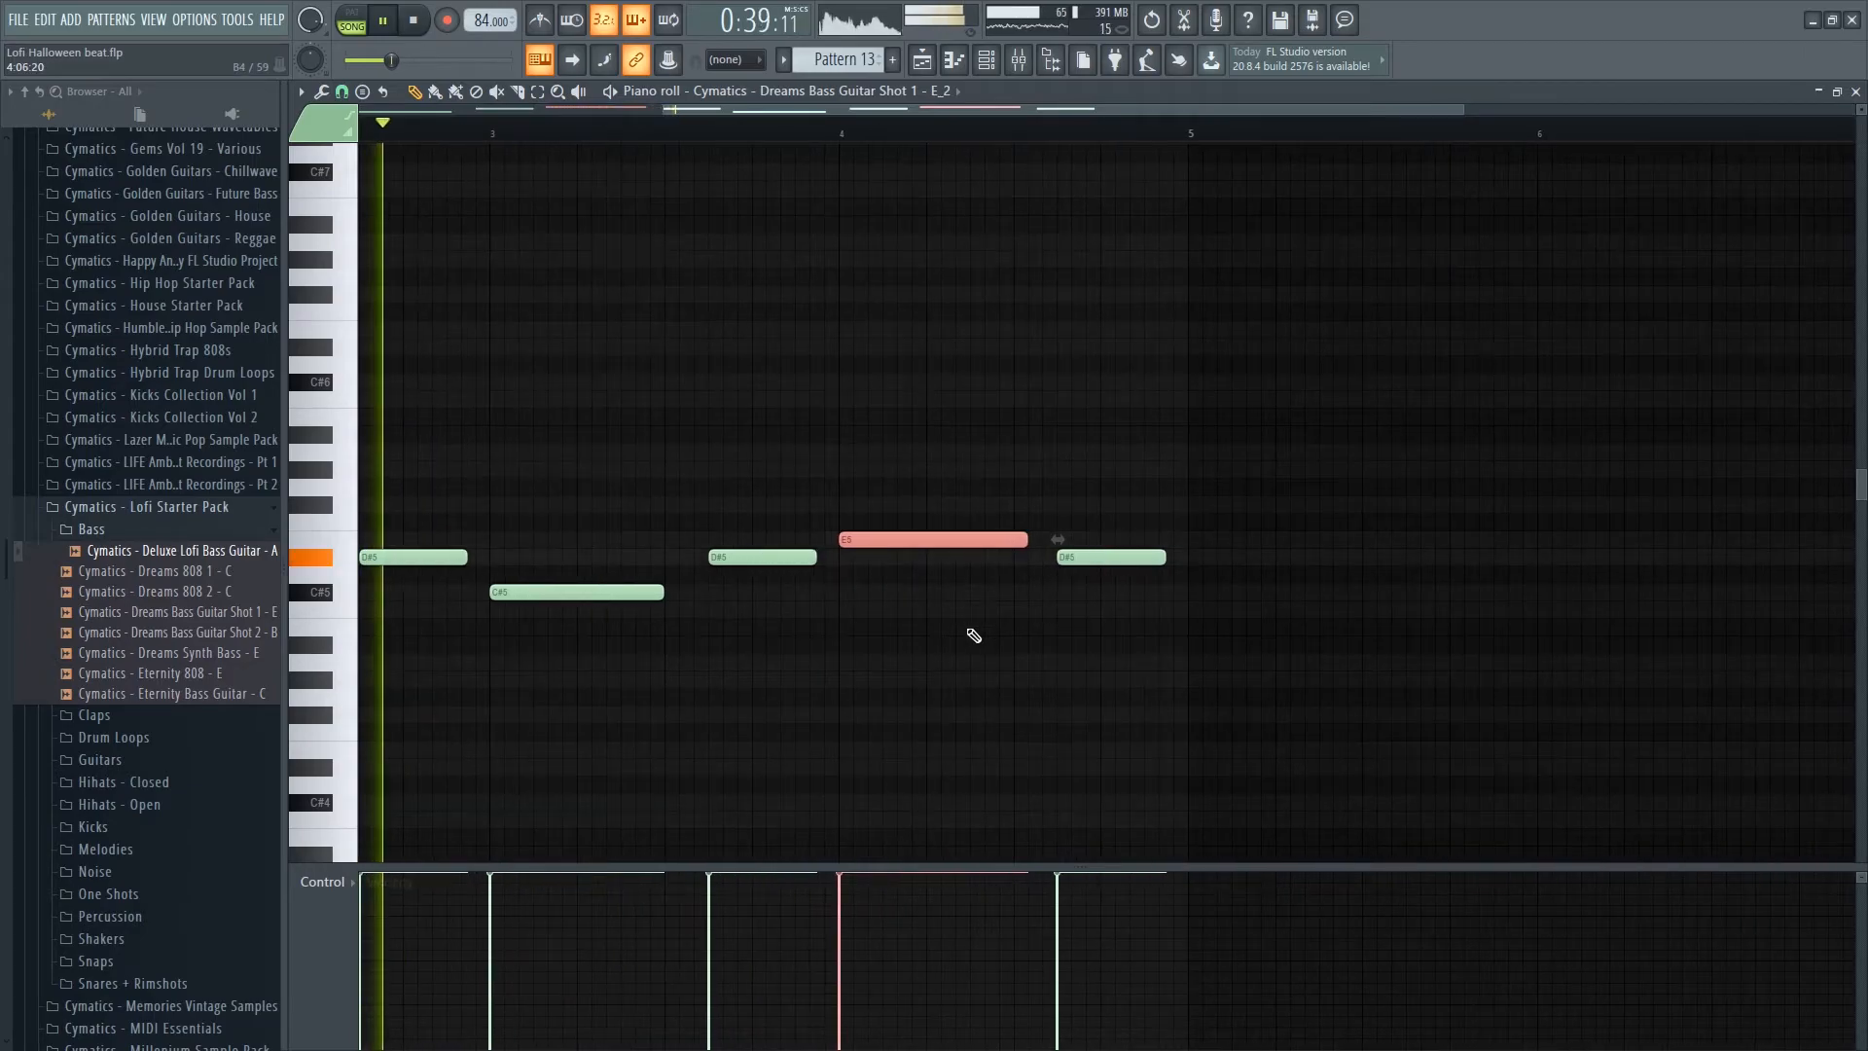
{"action": "left_click_drag", "start_coordinate": [1026, 540], "coordinate": [1048, 539]}
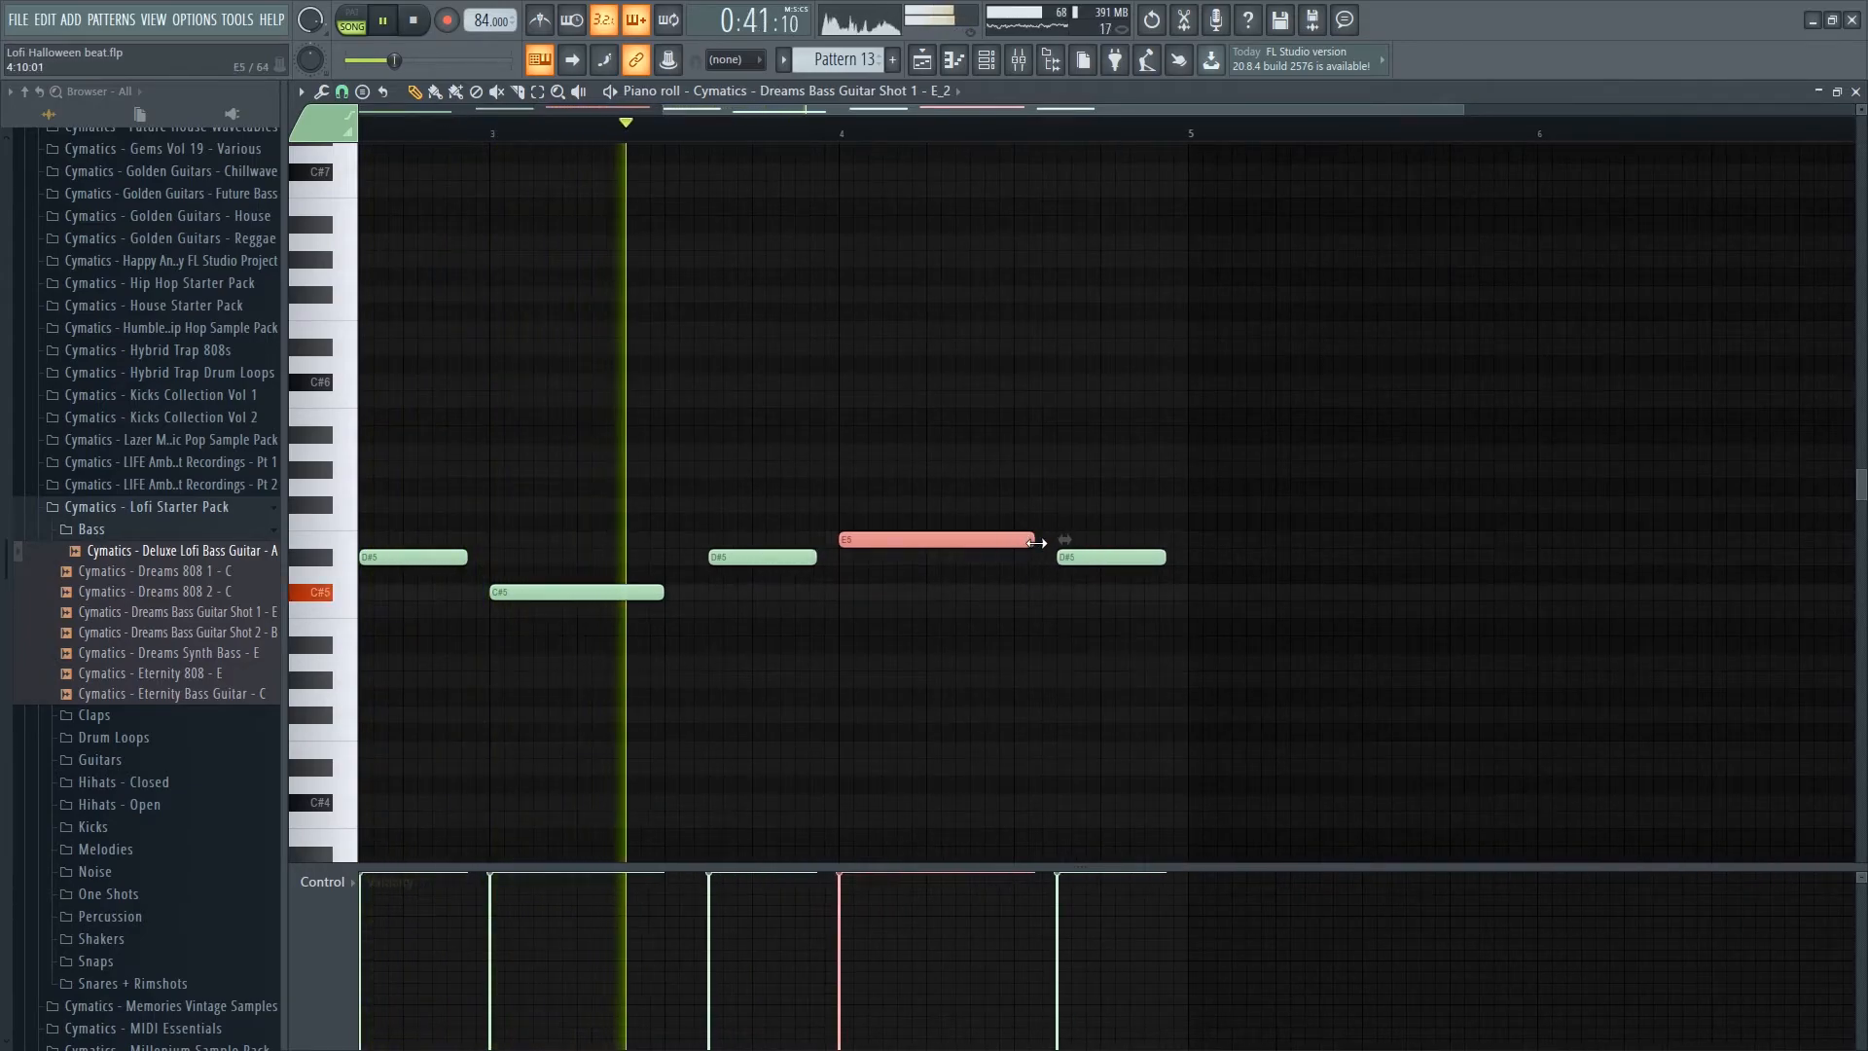
{"action": "left_click", "coordinate": [1008, 627], "text": "ctrl"}
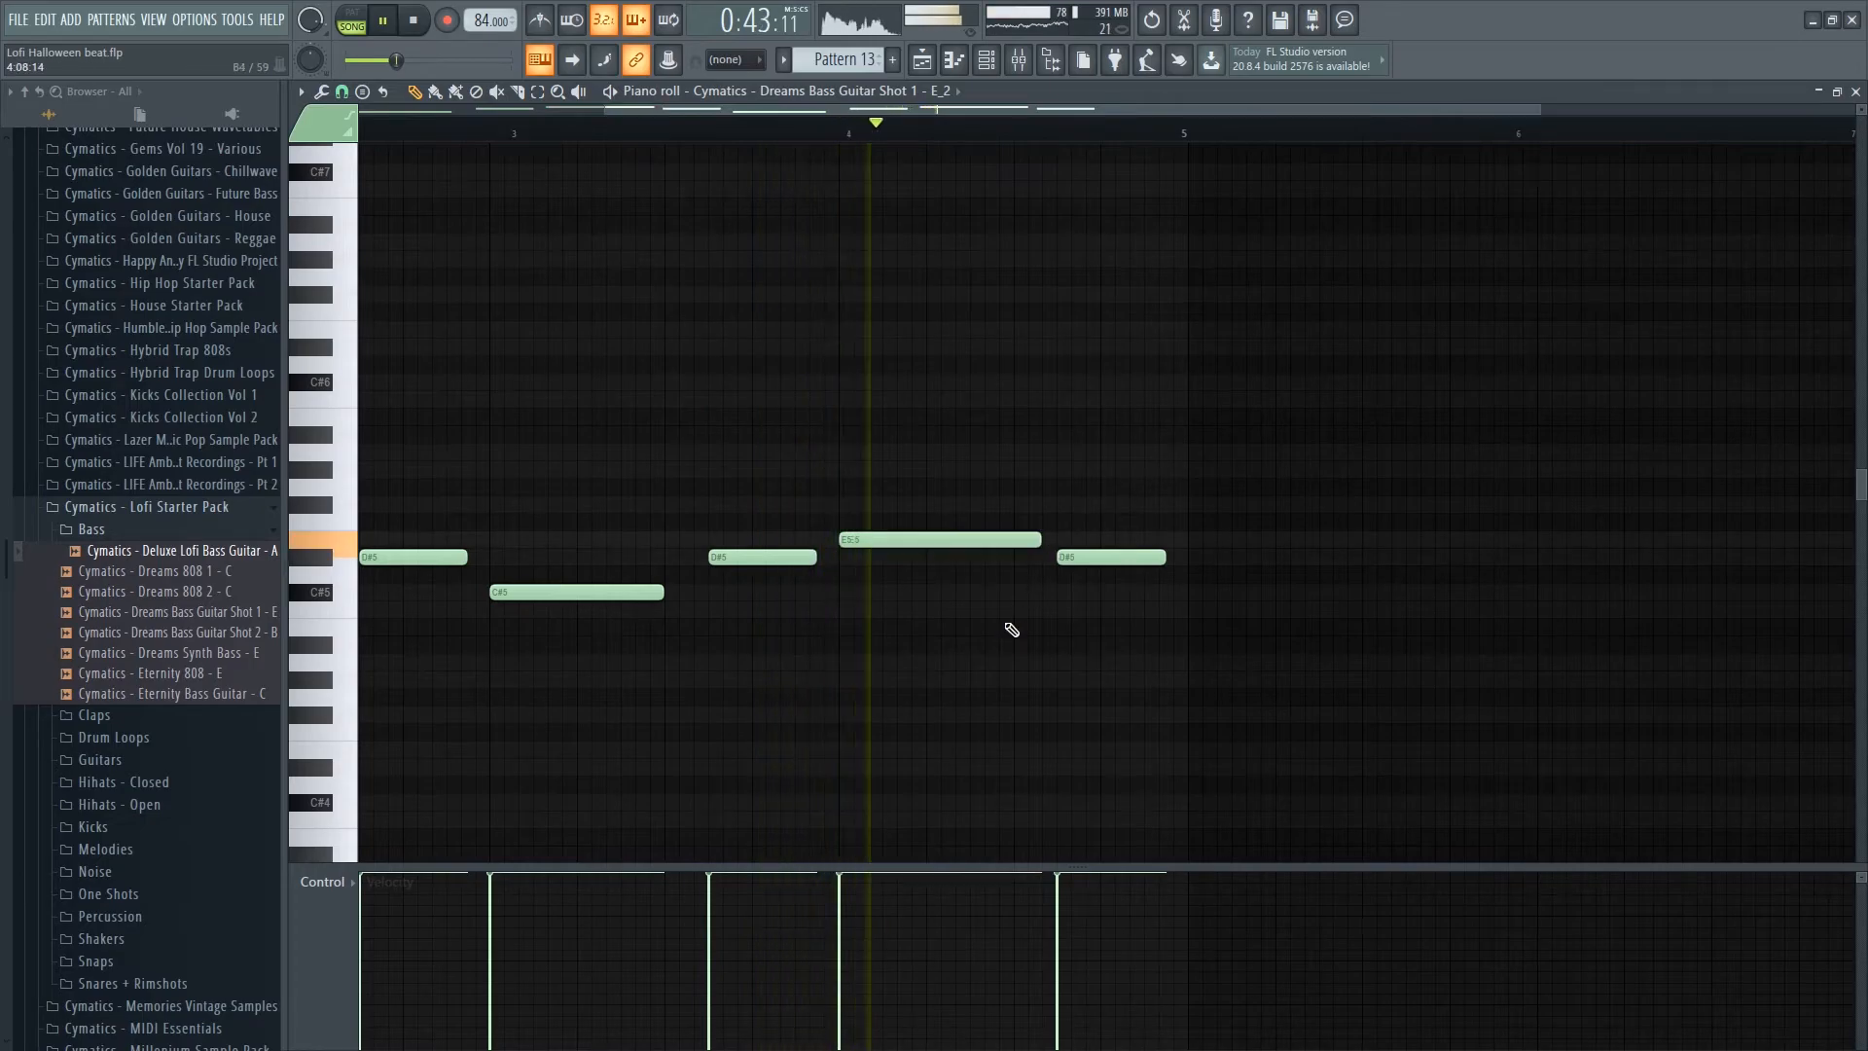
{"action": "scroll", "coordinate": [1009, 627], "scroll_direction": "down", "scroll_amount": 4}
{"action": "scroll", "coordinate": [1162, 530], "scroll_direction": "up", "scroll_amount": 3}
{"action": "key", "text": "space"}
{"action": "key", "text": "space"}
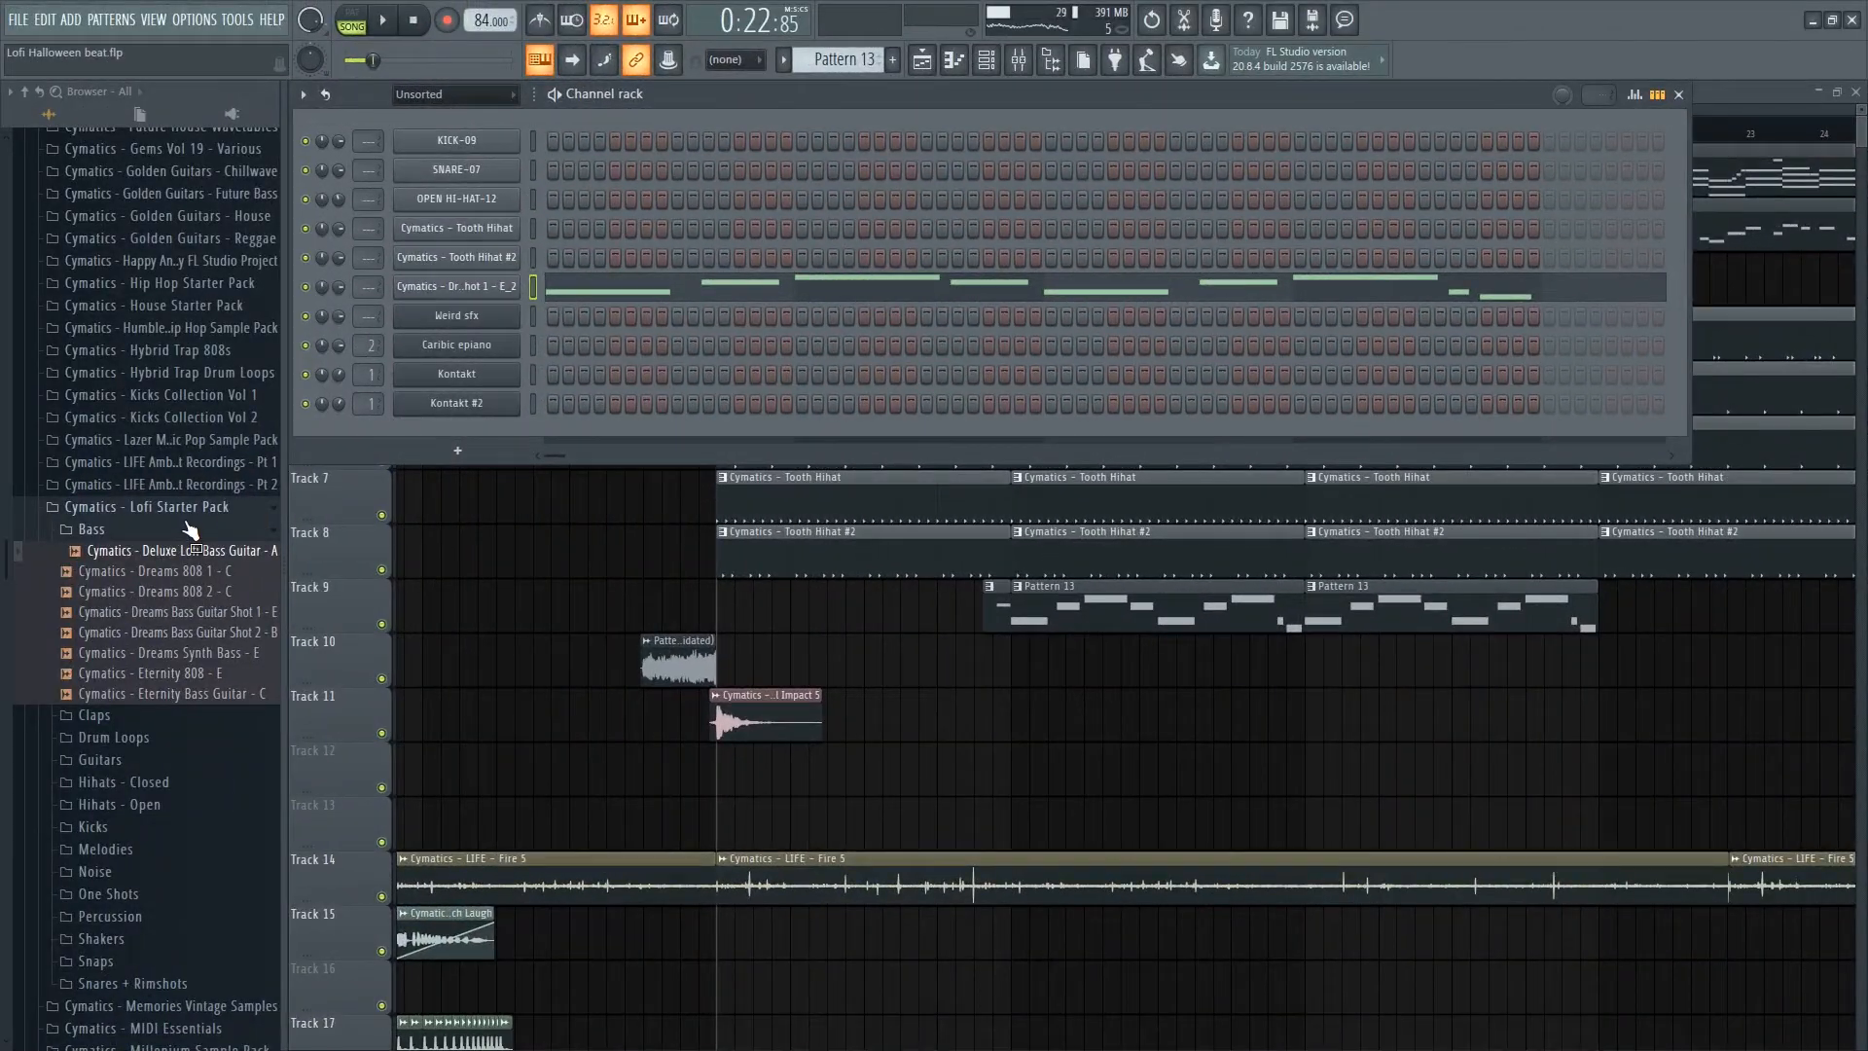
- Replace the KICK-09 sample with Cymatics - Bourbon Kick - D# from the Lofi Starter Pack and audition it
{"action": "left_click", "coordinate": [185, 527]}
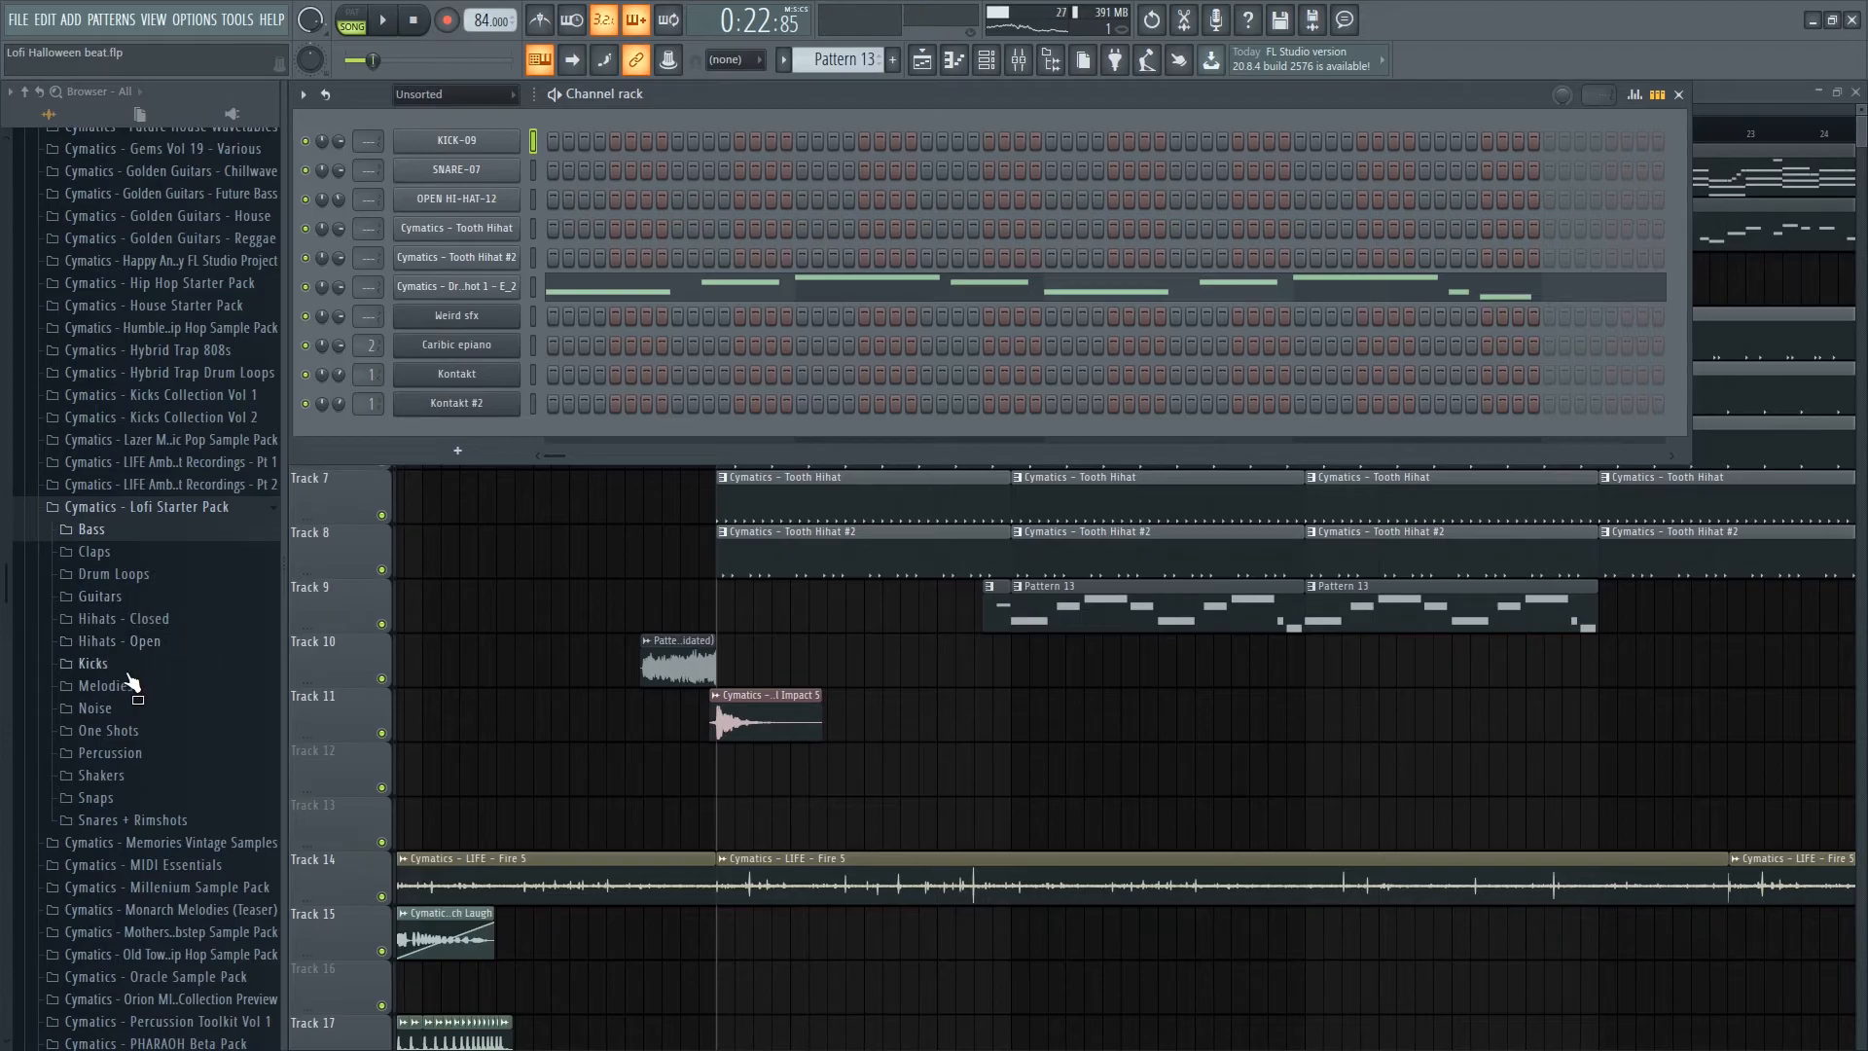
{"action": "left_click", "coordinate": [127, 667]}
{"action": "left_click_drag", "start_coordinate": [211, 689], "coordinate": [456, 140]}
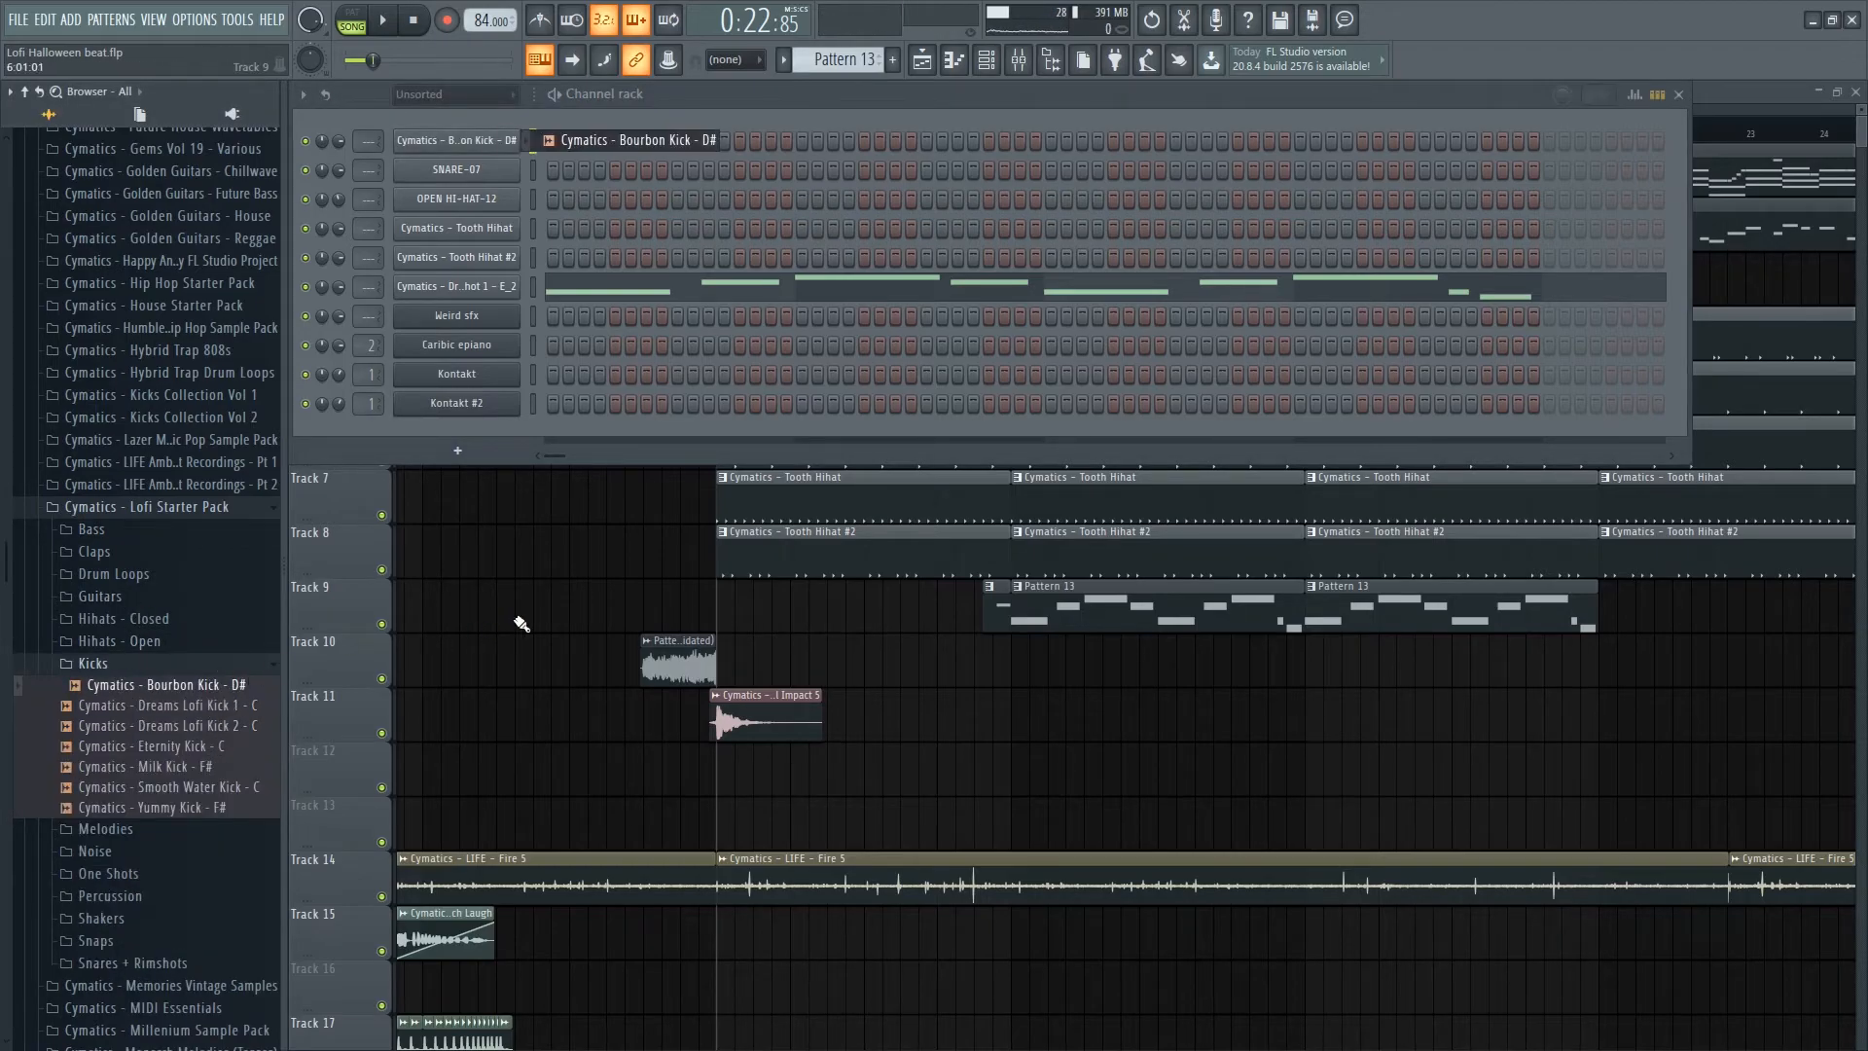
{"action": "key", "text": "space"}
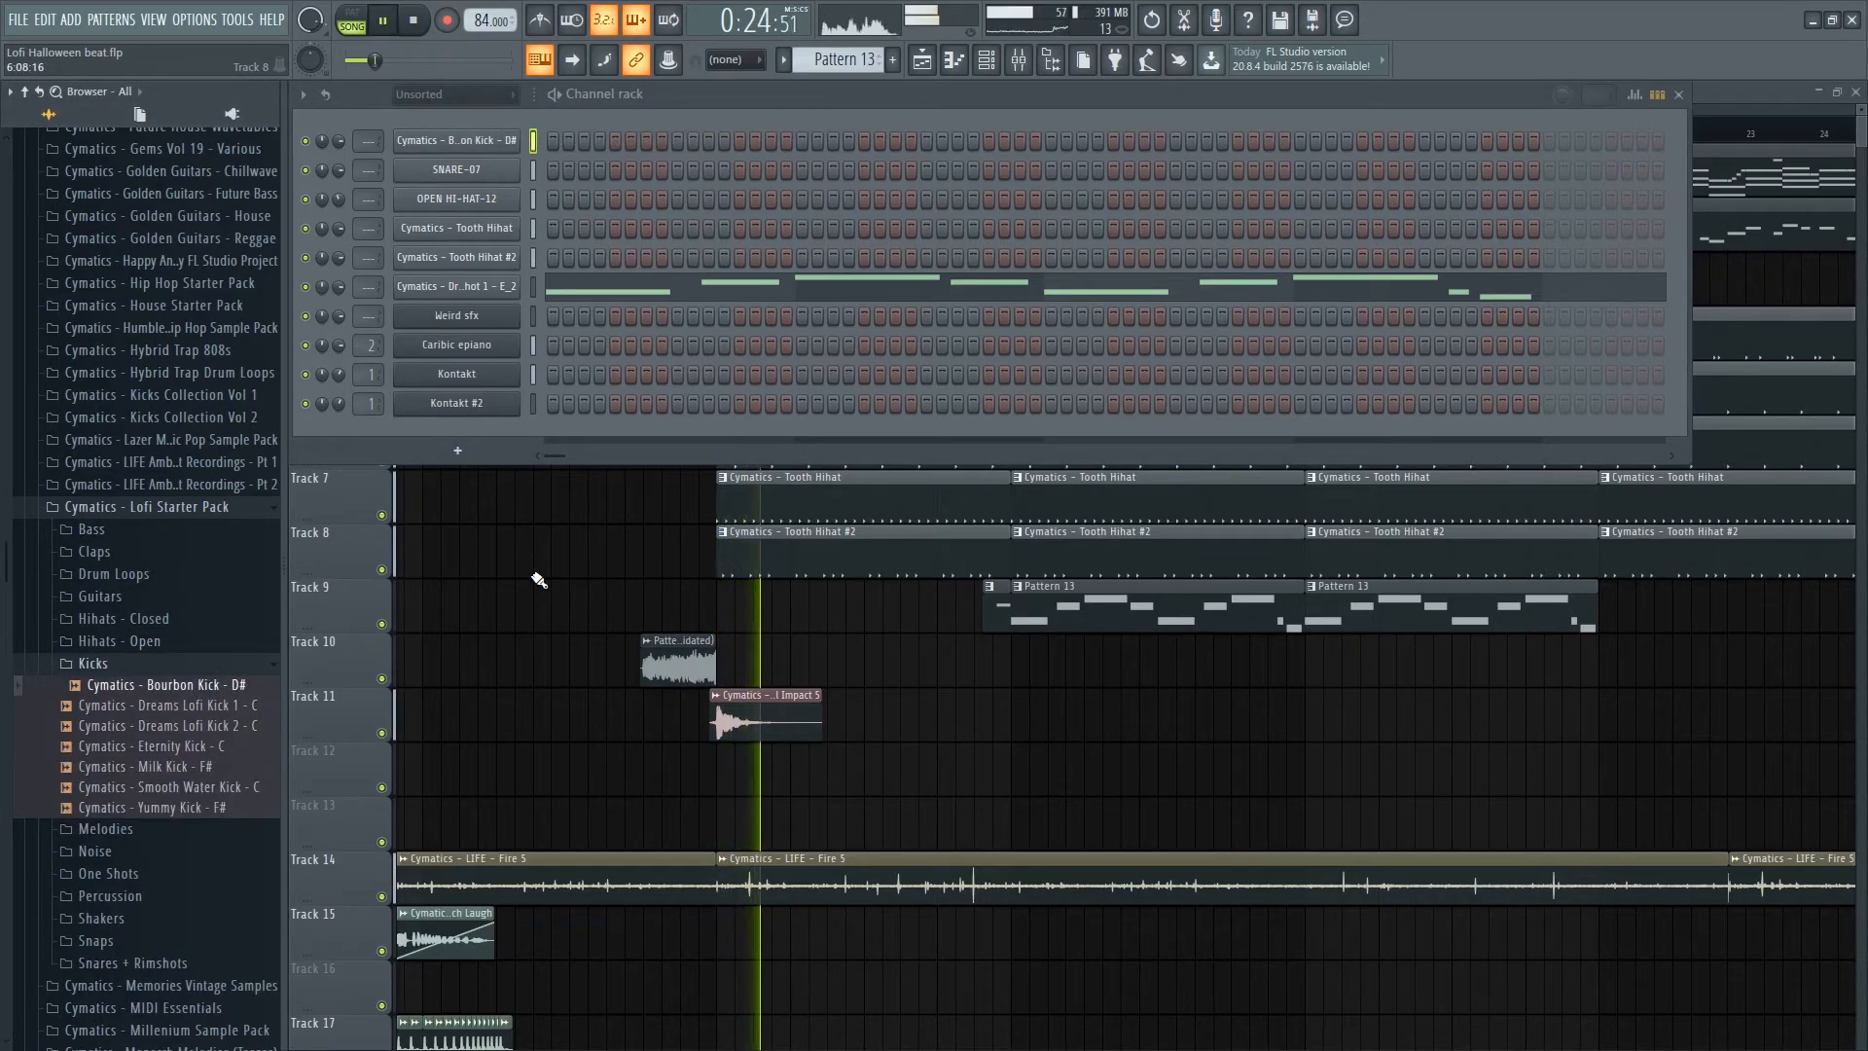
{"action": "key", "text": "space"}
- Add a second Bourbon Kick channel to the KICK-09 pattern with hits at steps 10 and 26 and close its settings
{"action": "left_click_drag", "start_coordinate": [156, 685], "coordinate": [463, 168]}
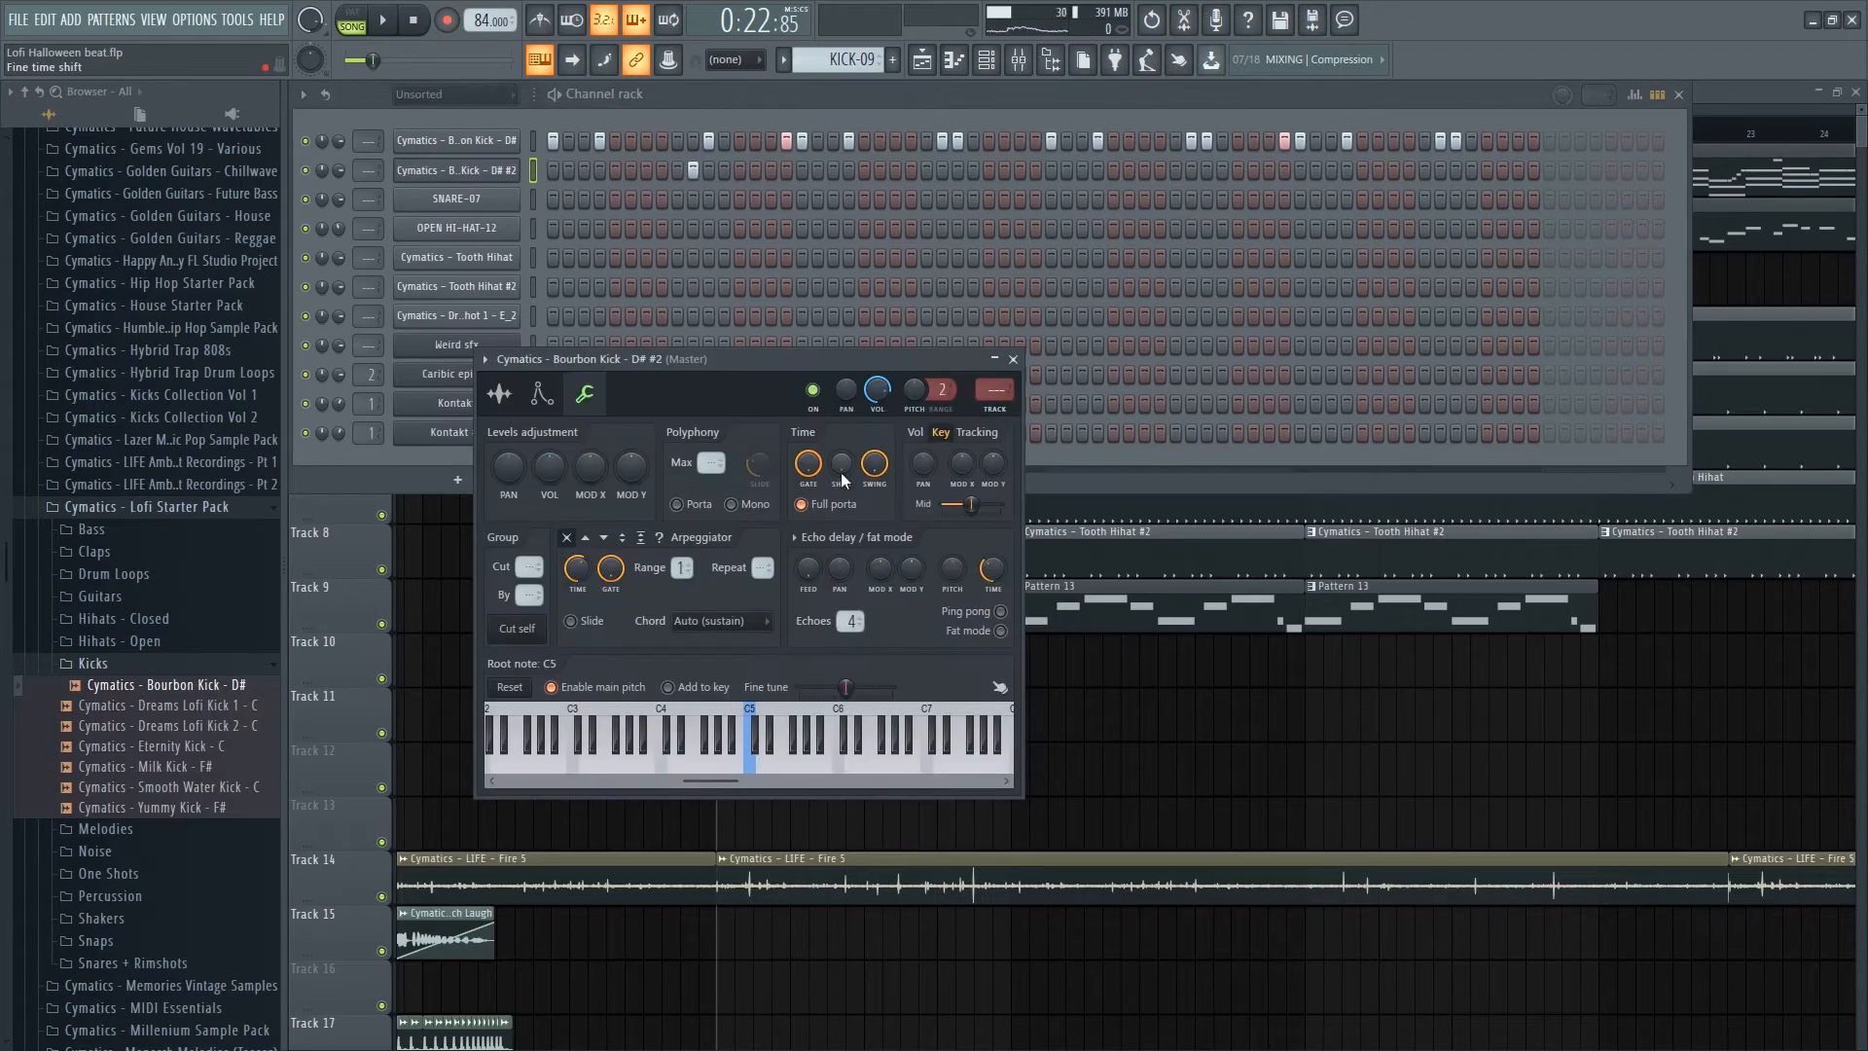
{"action": "left_click", "coordinate": [927, 170]}
{"action": "left_click", "coordinate": [943, 170]}
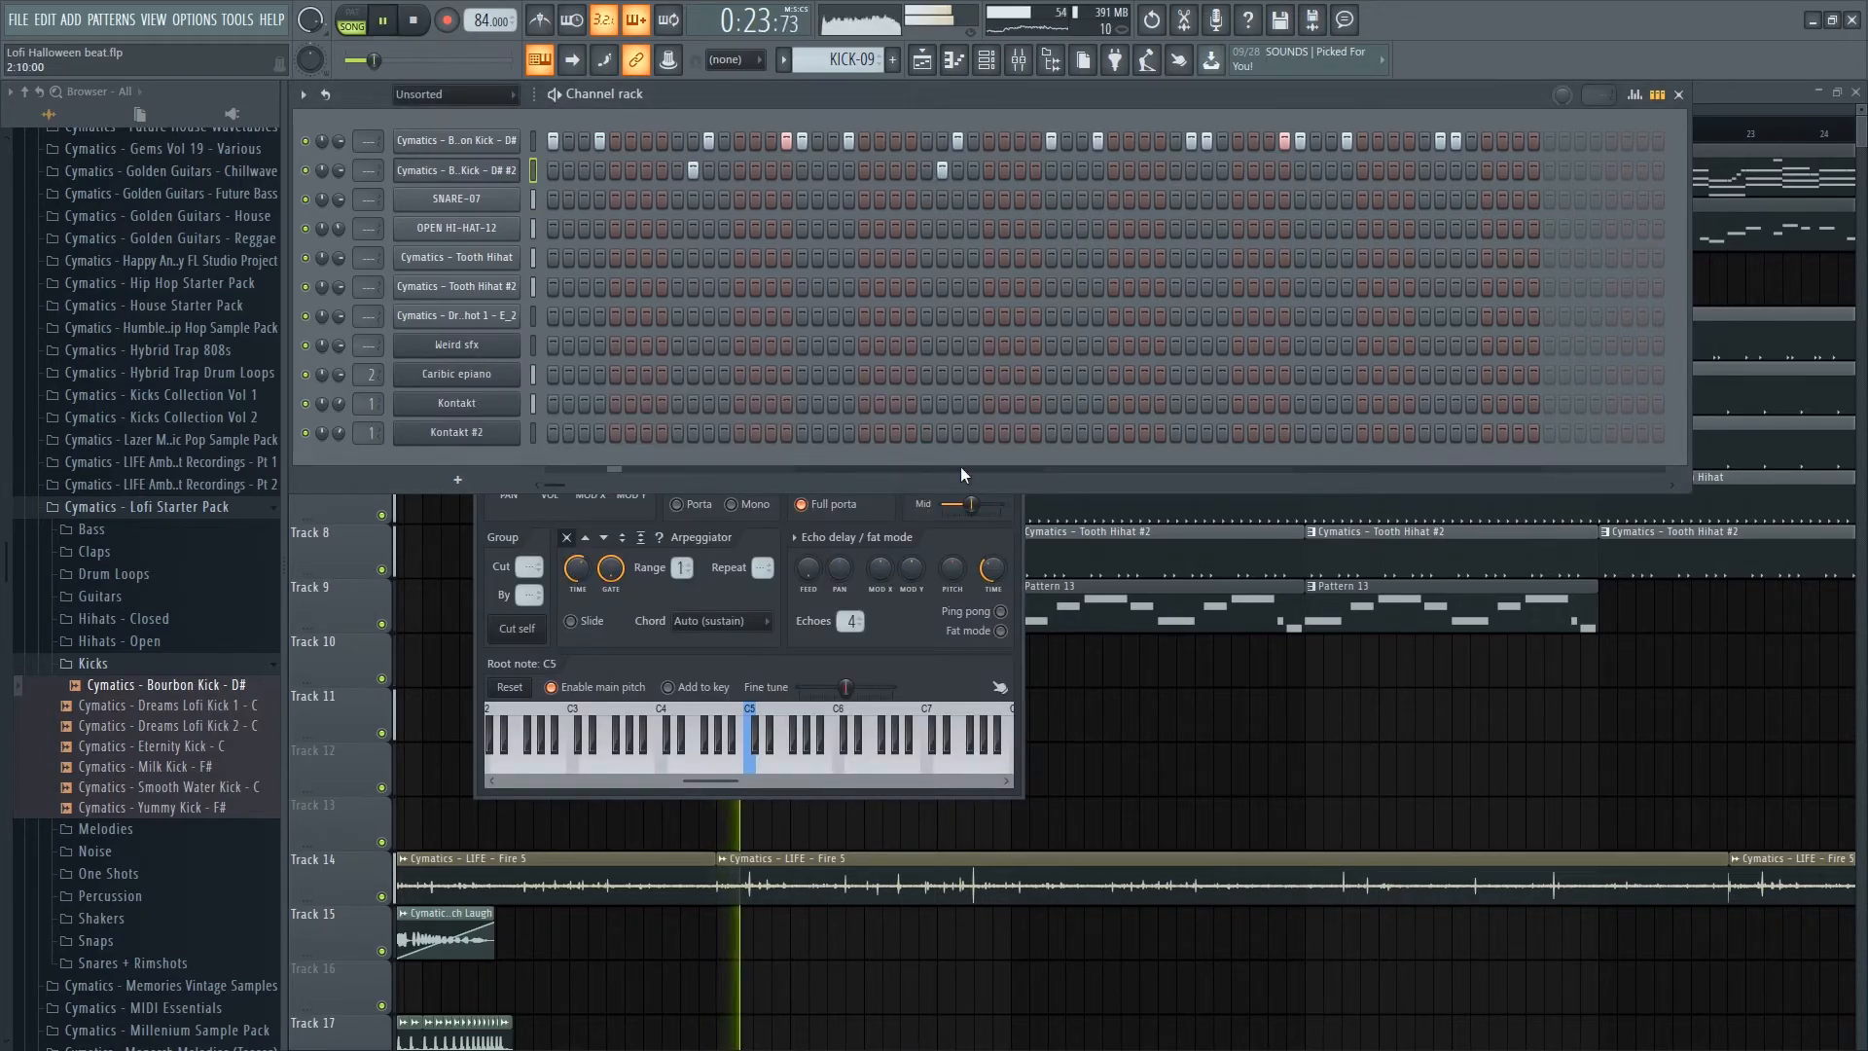
{"action": "left_click", "coordinate": [995, 539]}
{"action": "left_click", "coordinate": [1013, 359]}
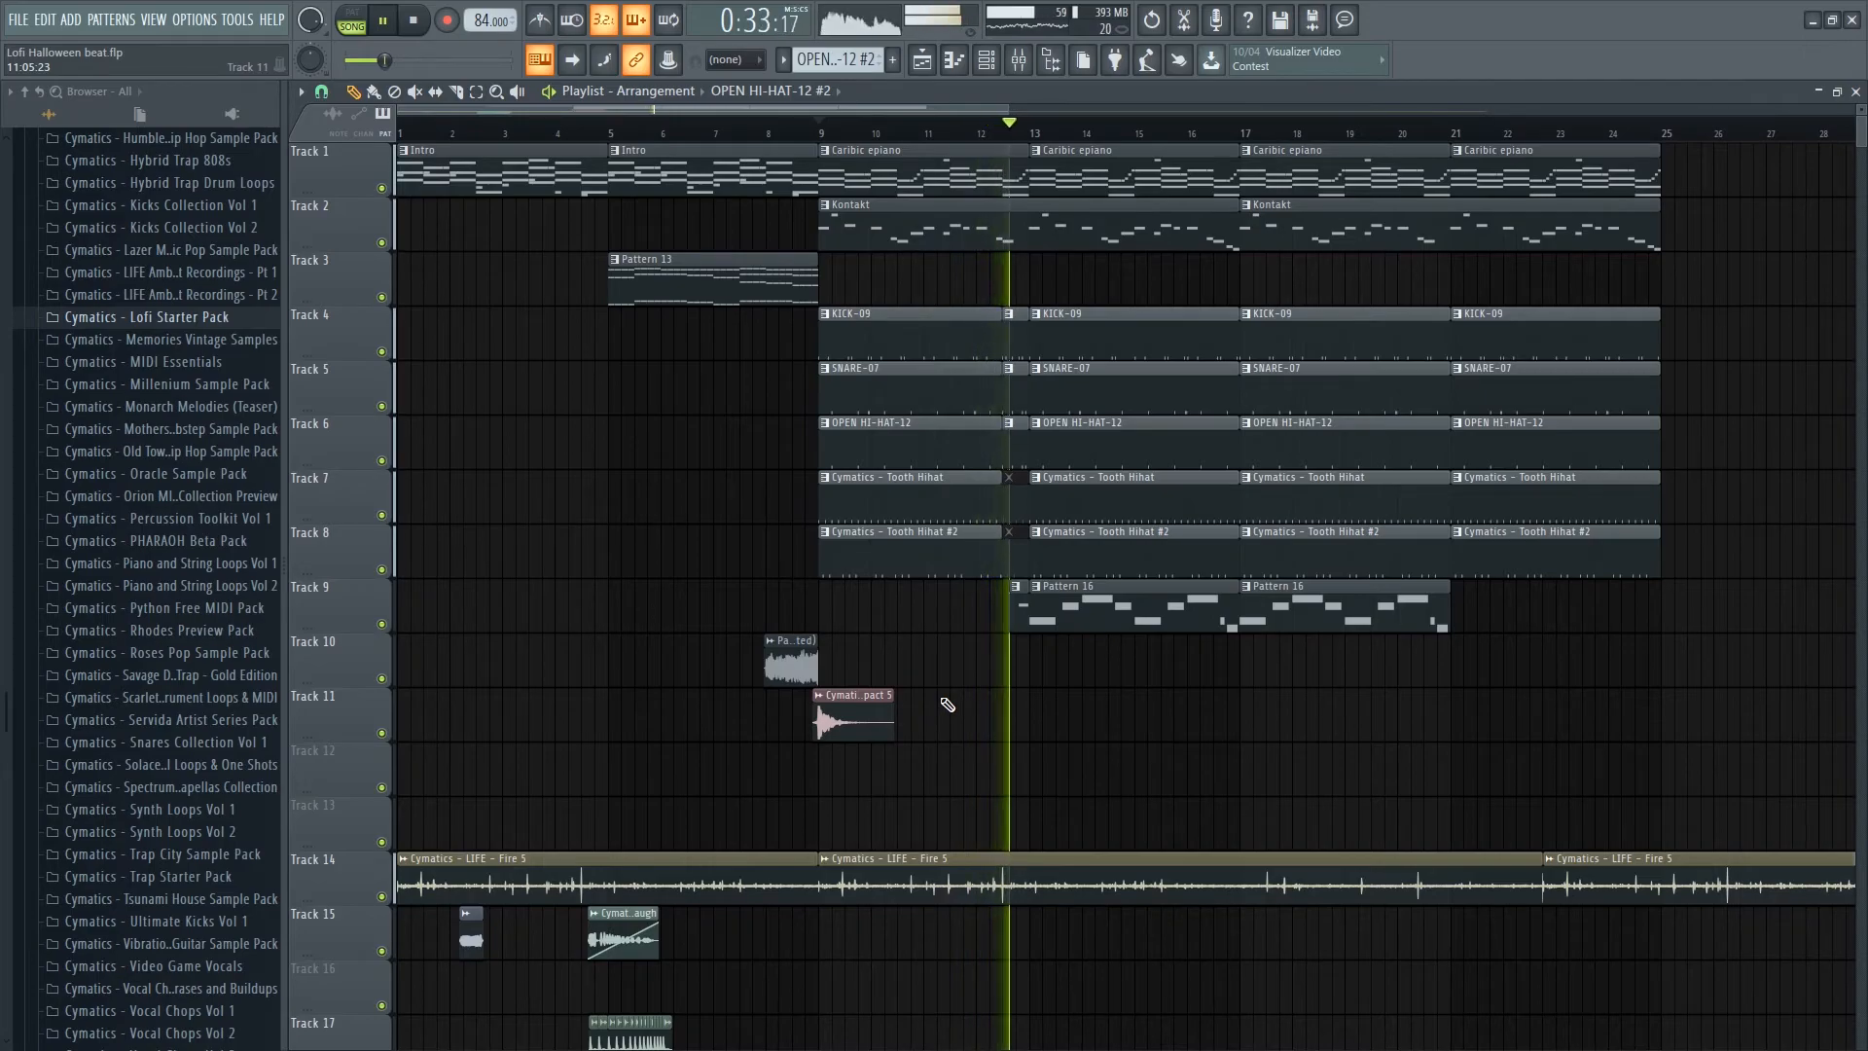
- Audition the drum and bass transition into bar 13 and collapse the sample folders in the browser
{"action": "scroll", "coordinate": [968, 700], "scroll_direction": "up", "scroll_amount": 5}
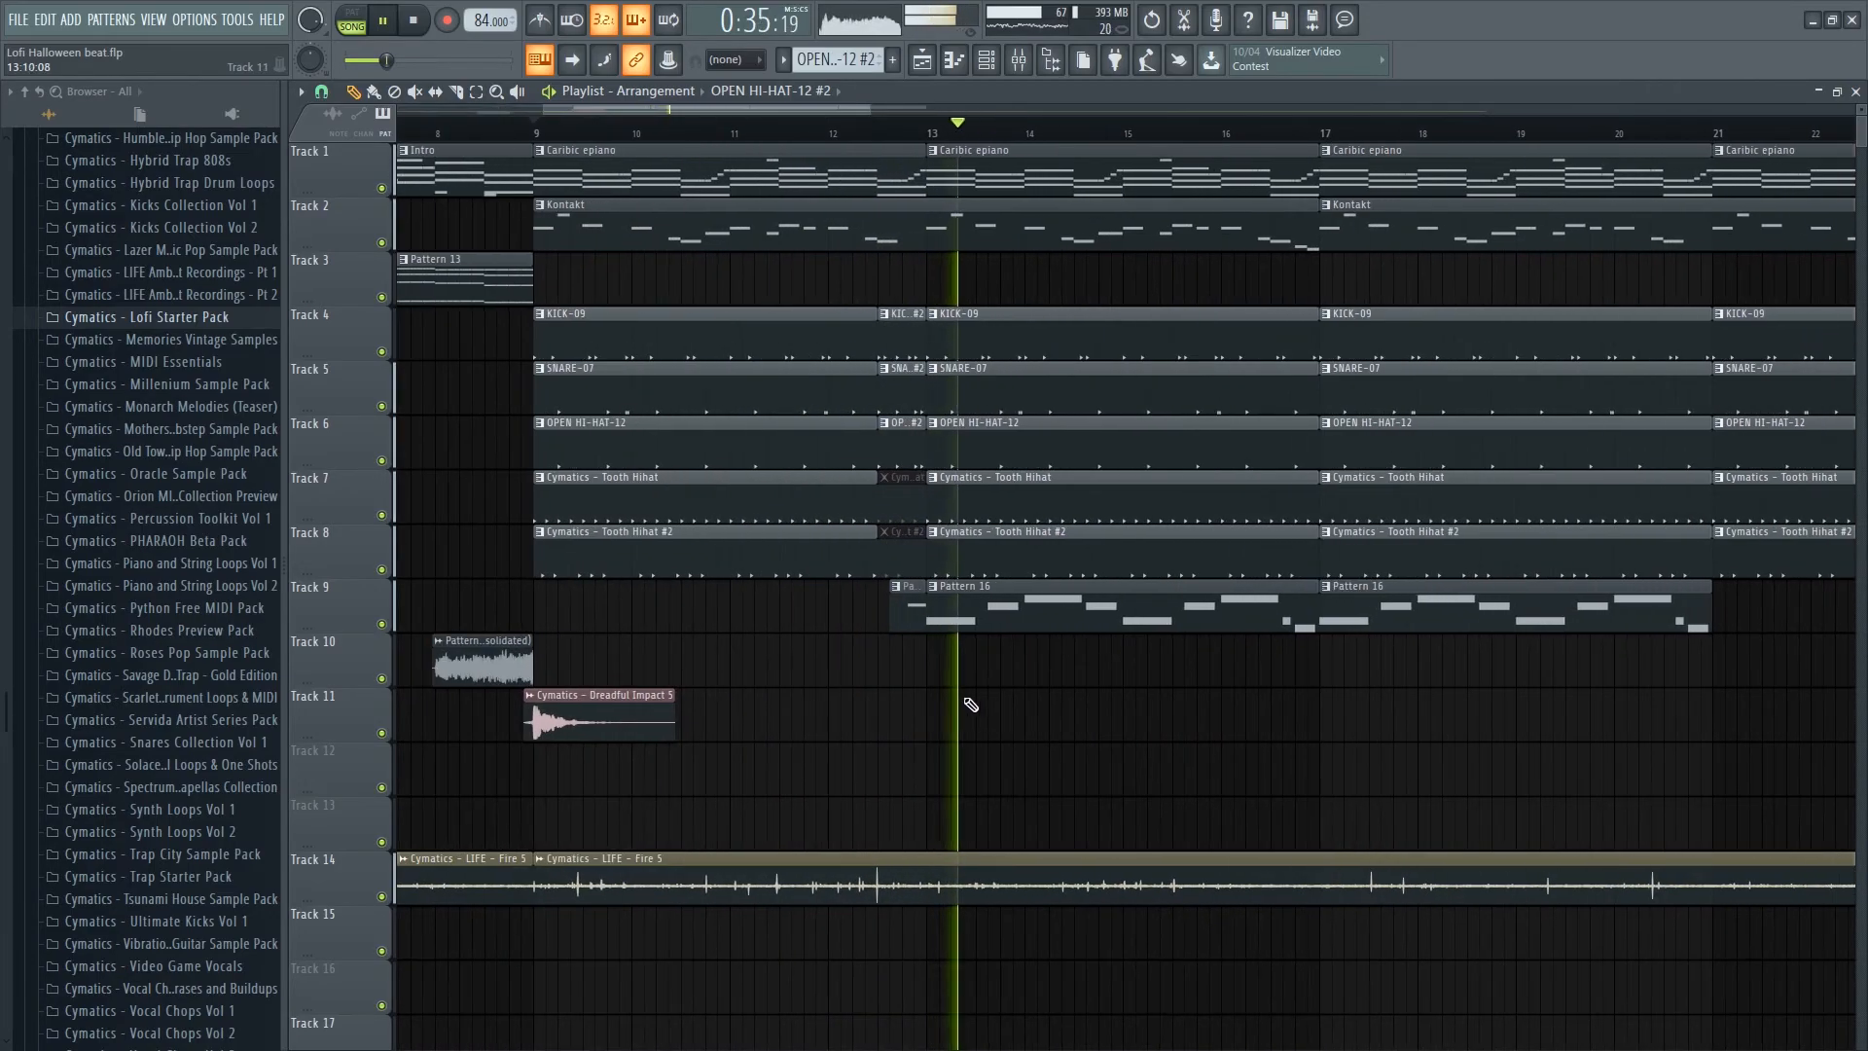
{"action": "key", "text": "space"}
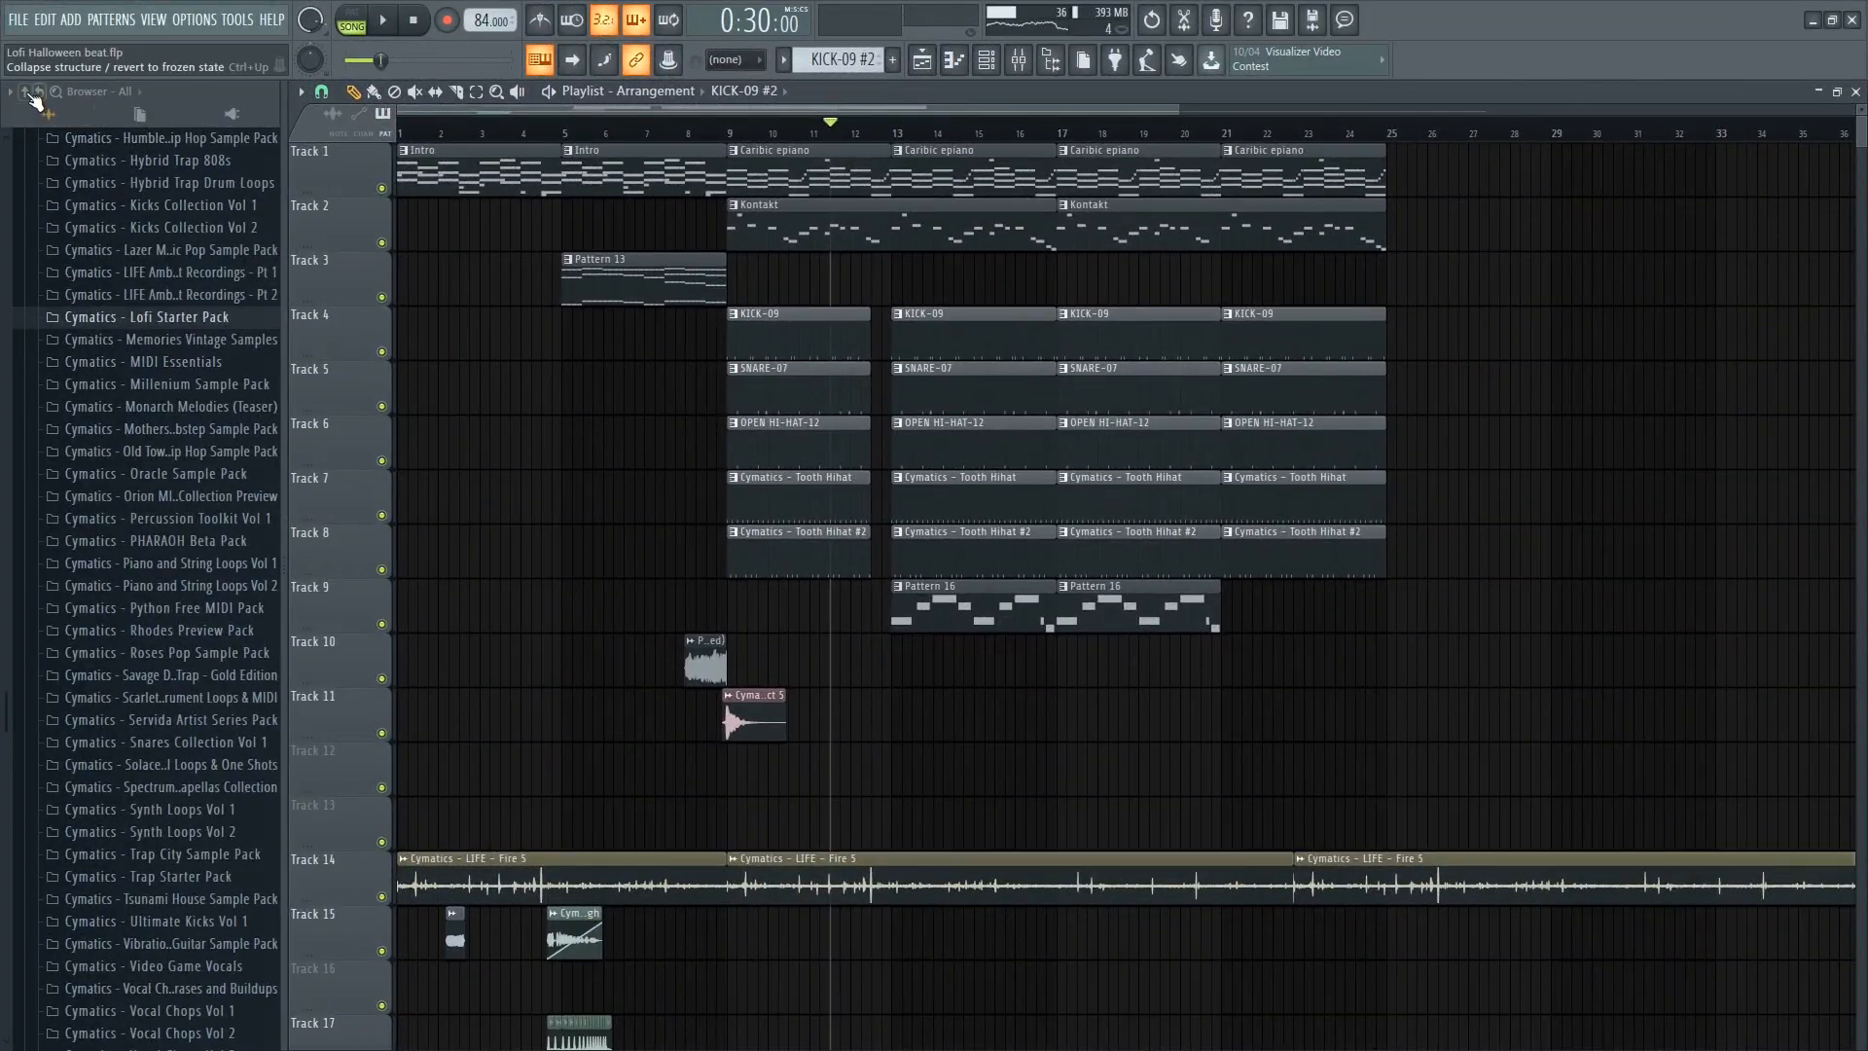
{"action": "left_click", "coordinate": [25, 92]}
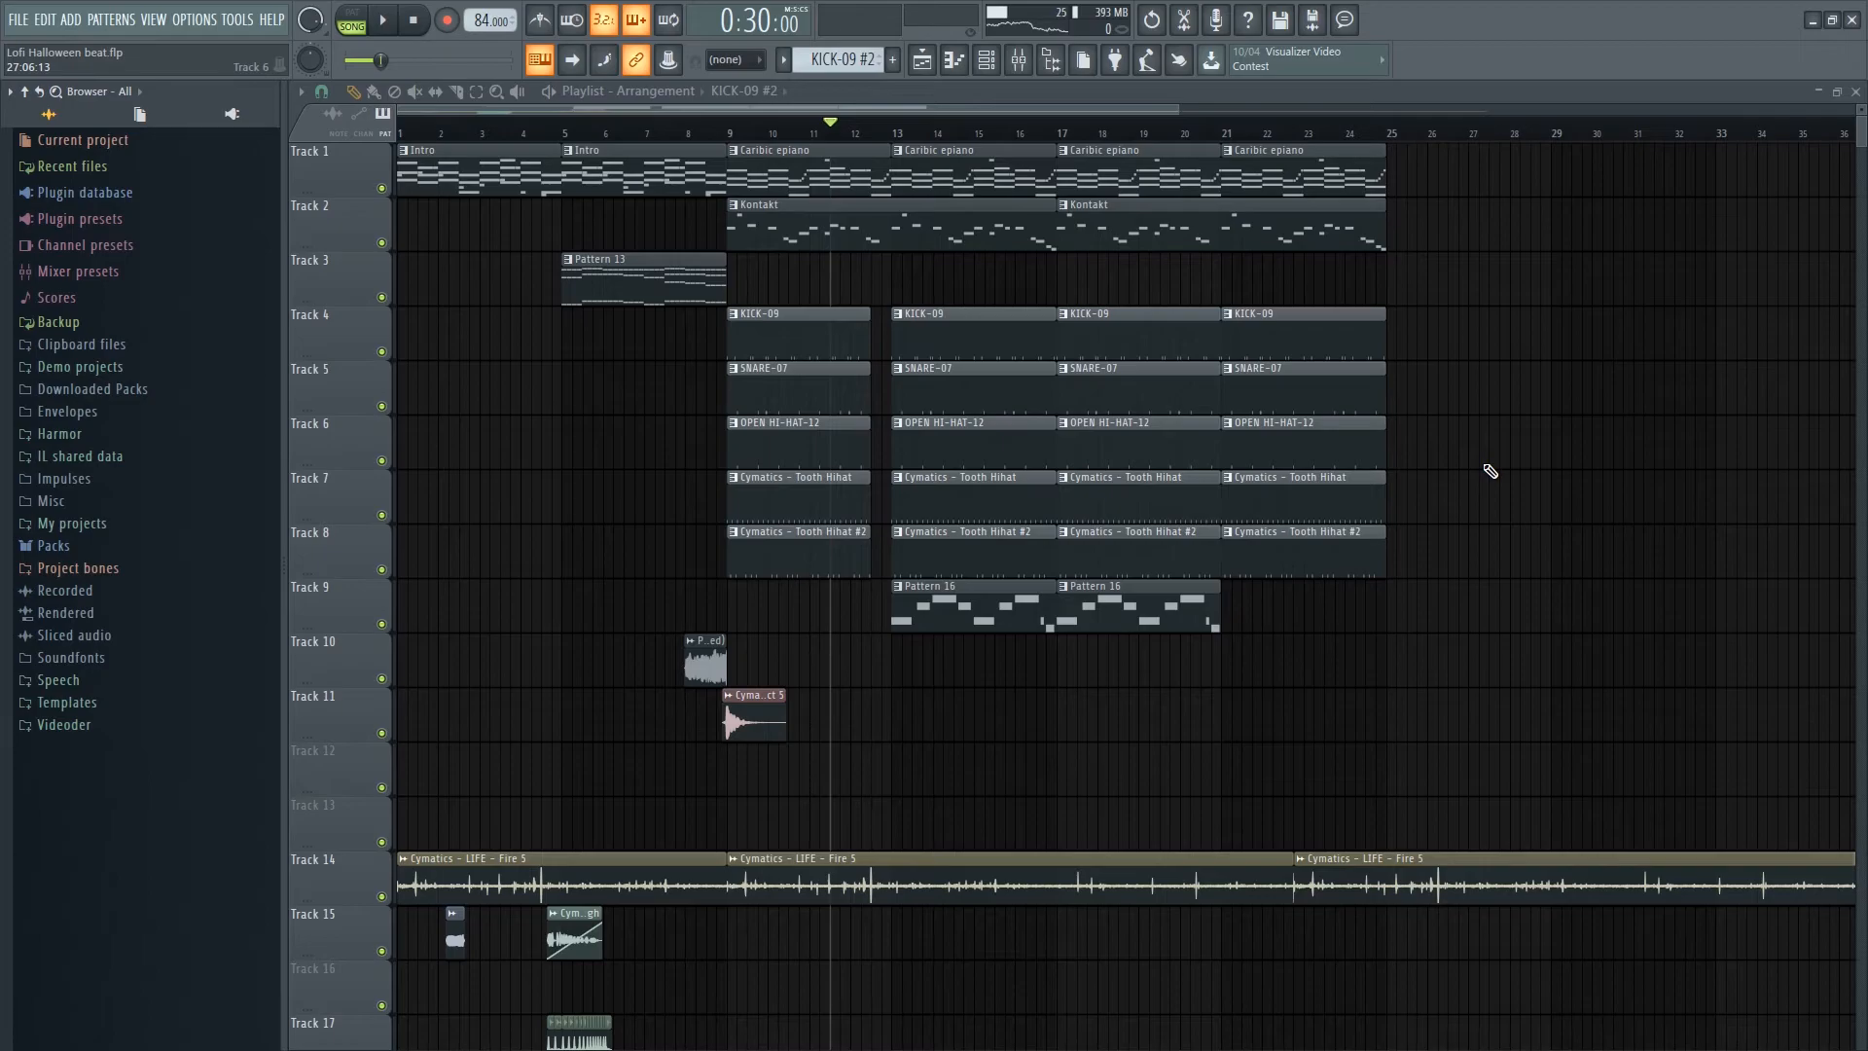